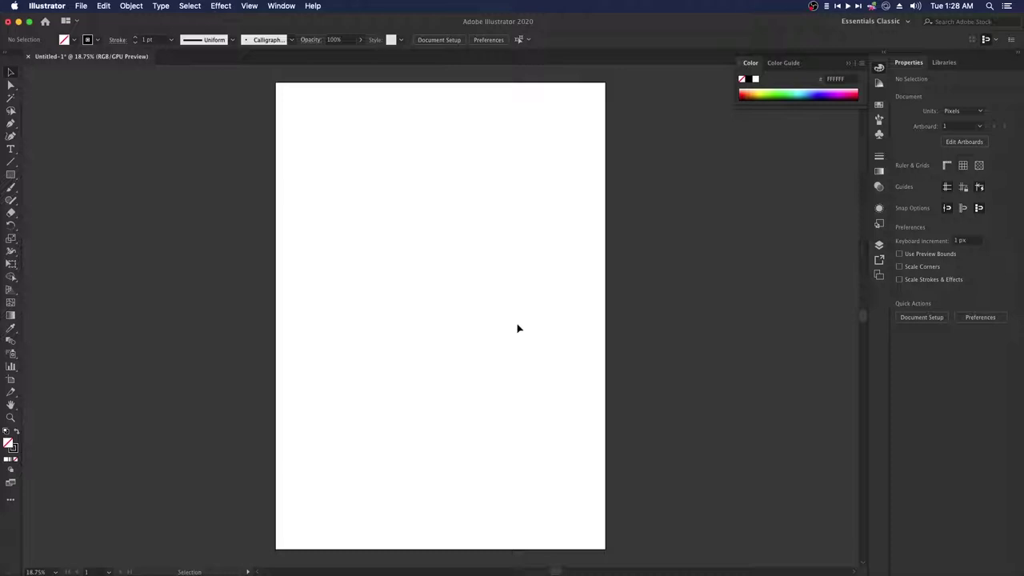
# Step: Place beautybybeemarie.jpg from the Downloads folder onto the artboard
pyautogui.moveTo(396, 572)
pyautogui.click(398, 548)
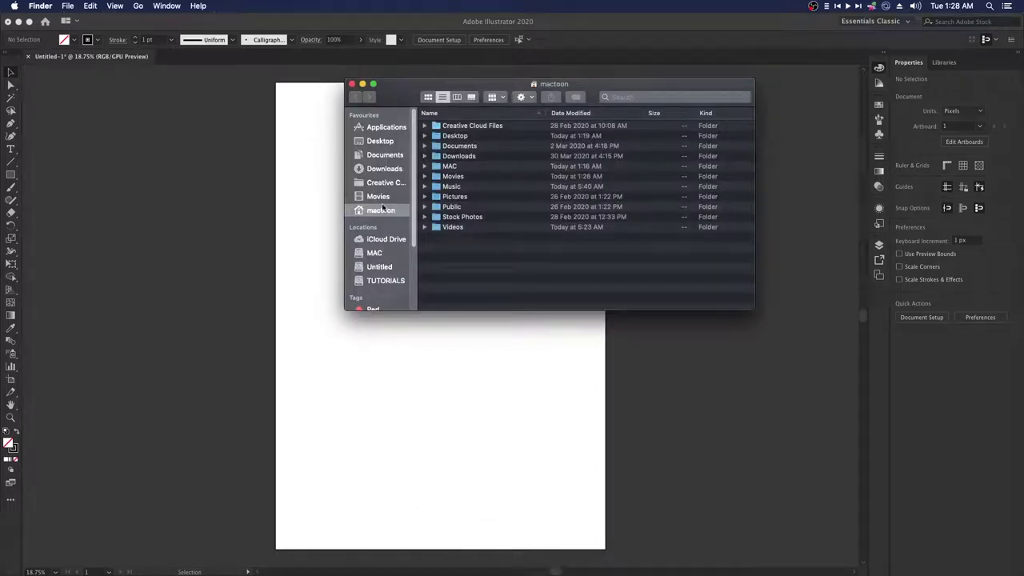
pyautogui.click(382, 171)
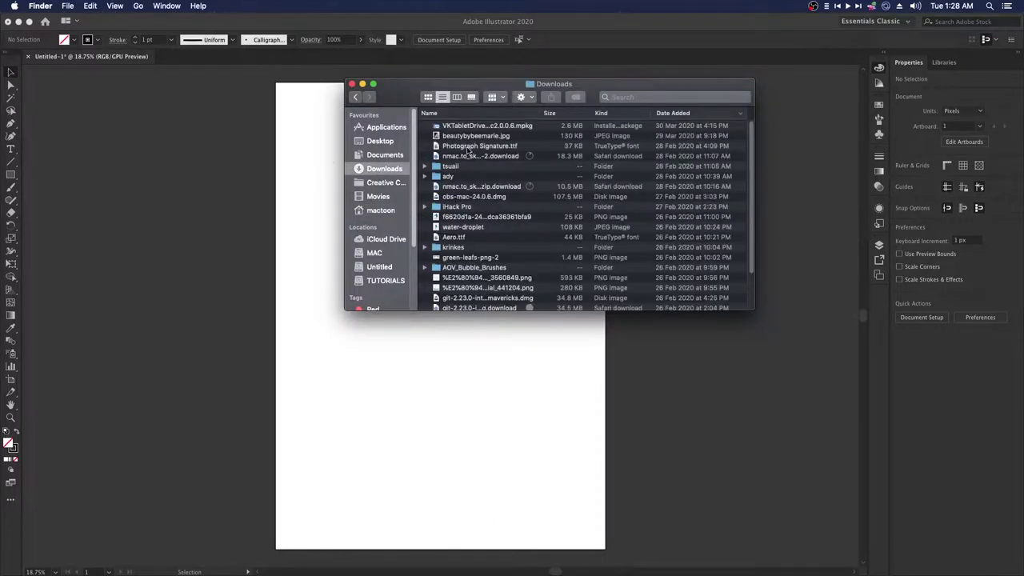
pyautogui.moveTo(464, 139); pyautogui.dragTo(412, 444)
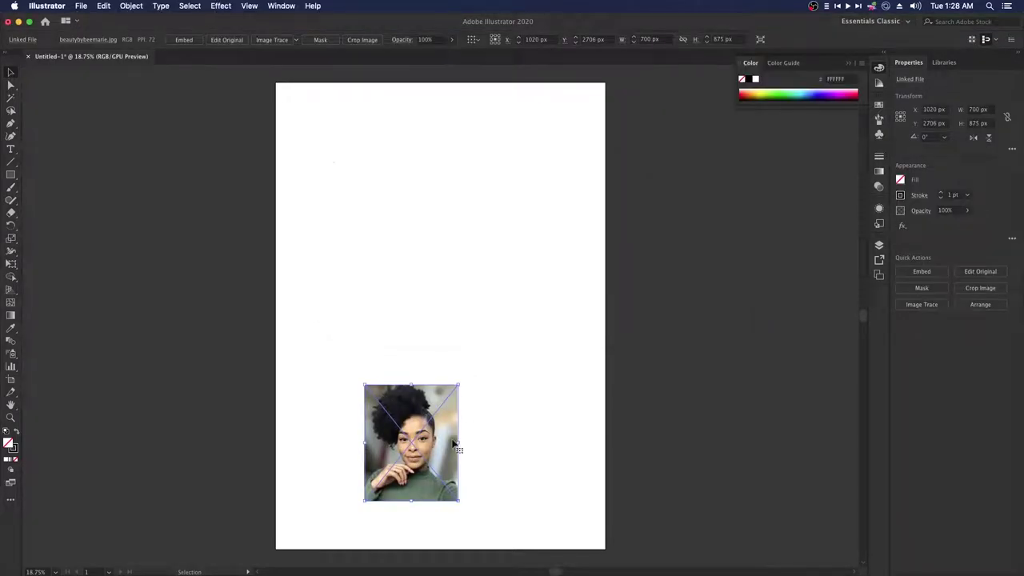
# Step: Enlarge the portrait photo to about 2814 × 3517 px and position it over the artboard, reaching past its side and lower edges
pyautogui.moveTo(444, 438); pyautogui.dragTo(347, 175)
pyautogui.moveTo(369, 226); pyautogui.dragTo(610, 531)
pyautogui.moveTo(565, 429); pyautogui.dragTo(563, 423)
pyautogui.moveTo(604, 517); pyautogui.dragTo(653, 552)
pyautogui.moveTo(575, 462); pyautogui.dragTo(556, 442)
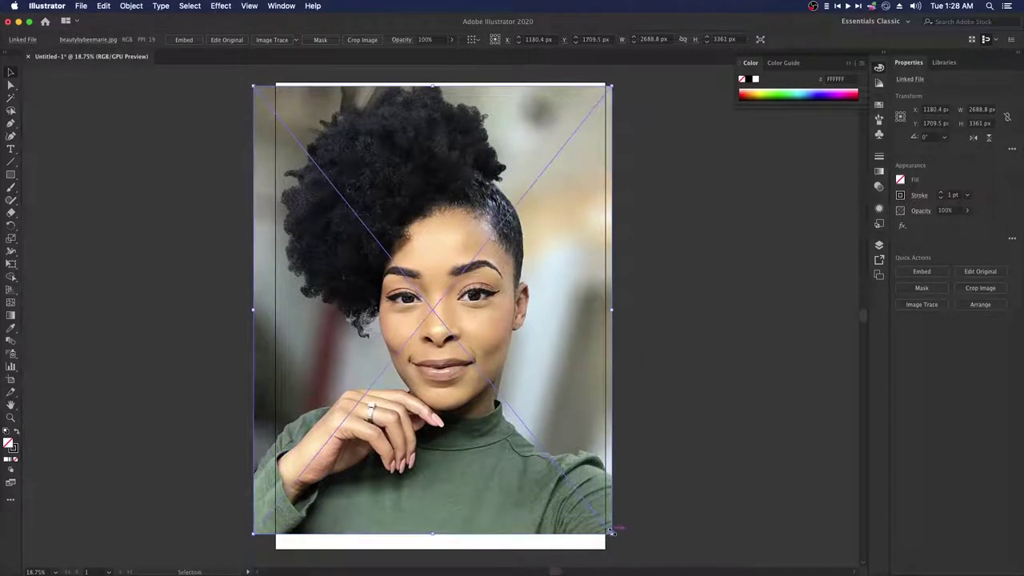
pyautogui.moveTo(614, 533); pyautogui.dragTo(630, 554)
pyautogui.moveTo(500, 453)
pyautogui.mouseDown()
pyautogui.moveTo(537, 455)
pyautogui.moveTo(505, 458)
pyautogui.mouseUp()
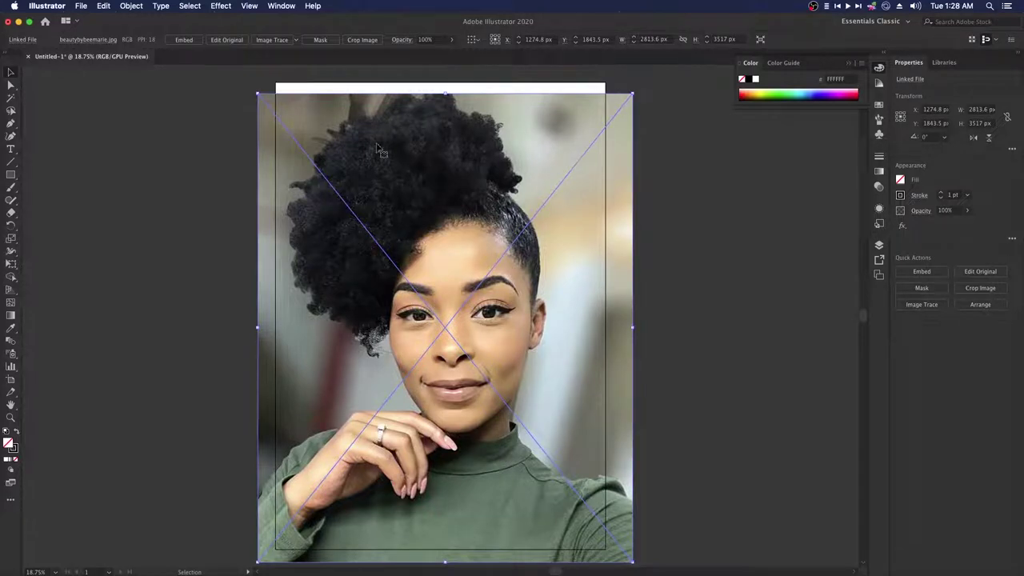
# Step: Lower the photo's opacity to 80% and lock its layer
pyautogui.click(451, 40)
pyautogui.moveTo(453, 55); pyautogui.dragTo(443, 57)
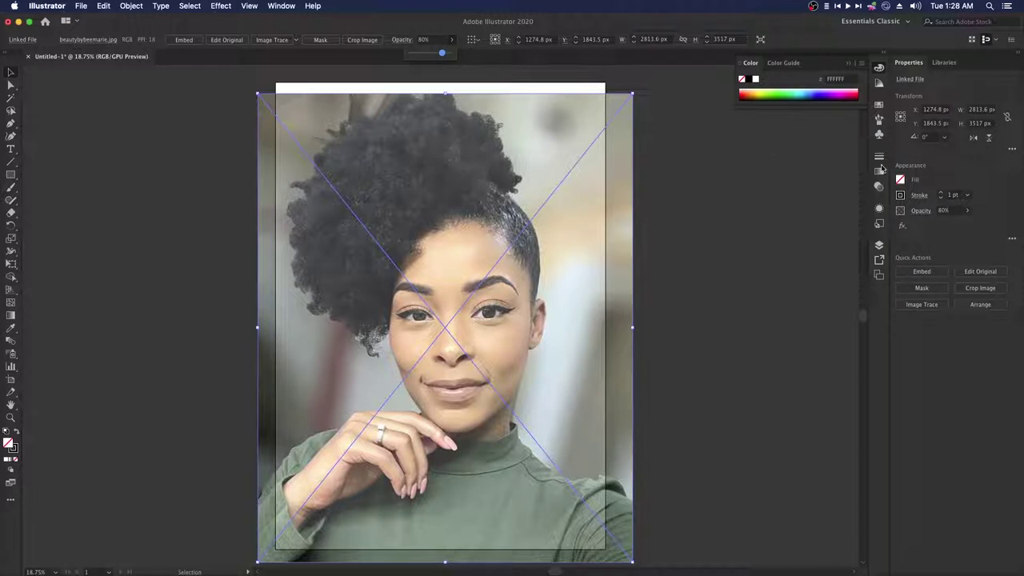
pyautogui.click(879, 247)
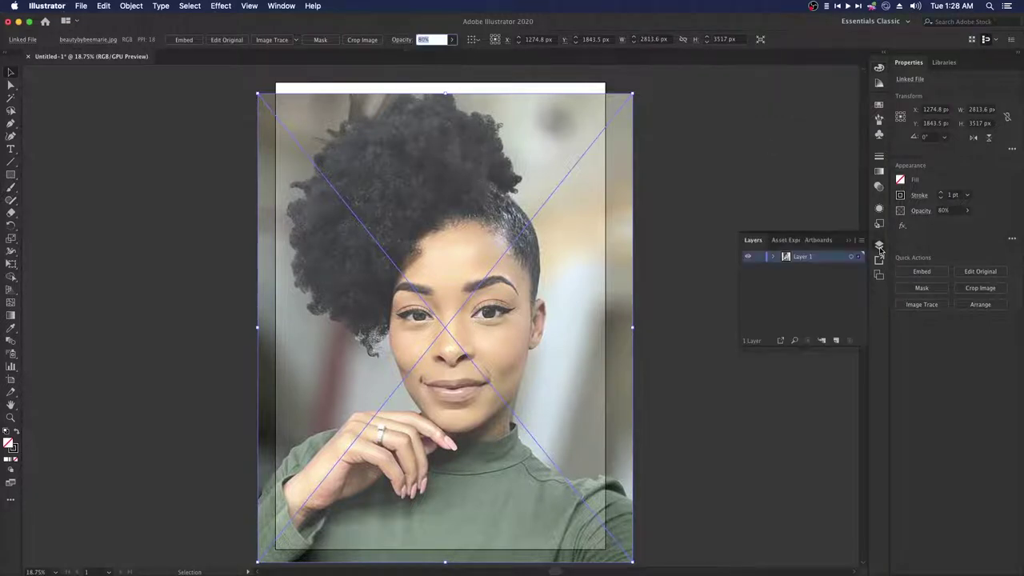
pyautogui.click(759, 257)
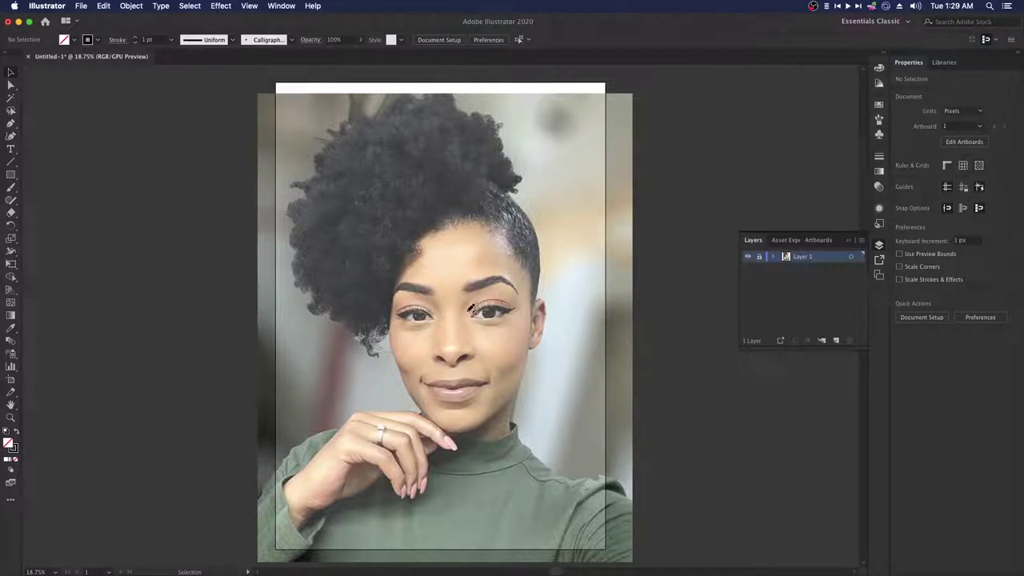
# Step: Add a new layer above the locked photo layer and make it active for drawing
pyautogui.click(836, 341)
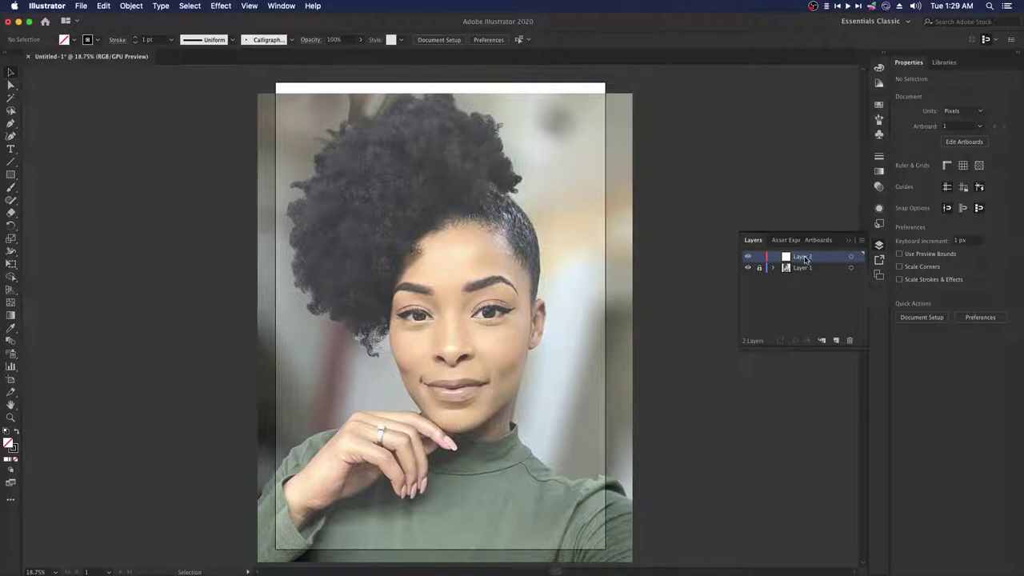
pyautogui.doubleClick(805, 257)
pyautogui.click(803, 294)
pyautogui.click(805, 257)
pyautogui.click(291, 39)
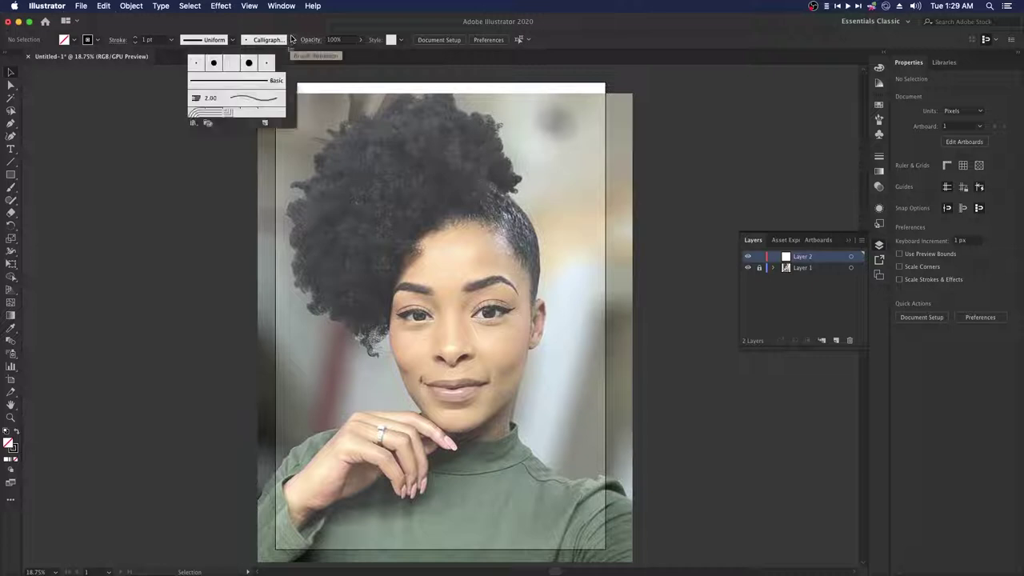
pyautogui.click(292, 42)
pyautogui.click(292, 42)
pyautogui.click(292, 43)
pyautogui.click(292, 43)
pyautogui.click(292, 43)
pyautogui.click(292, 43)
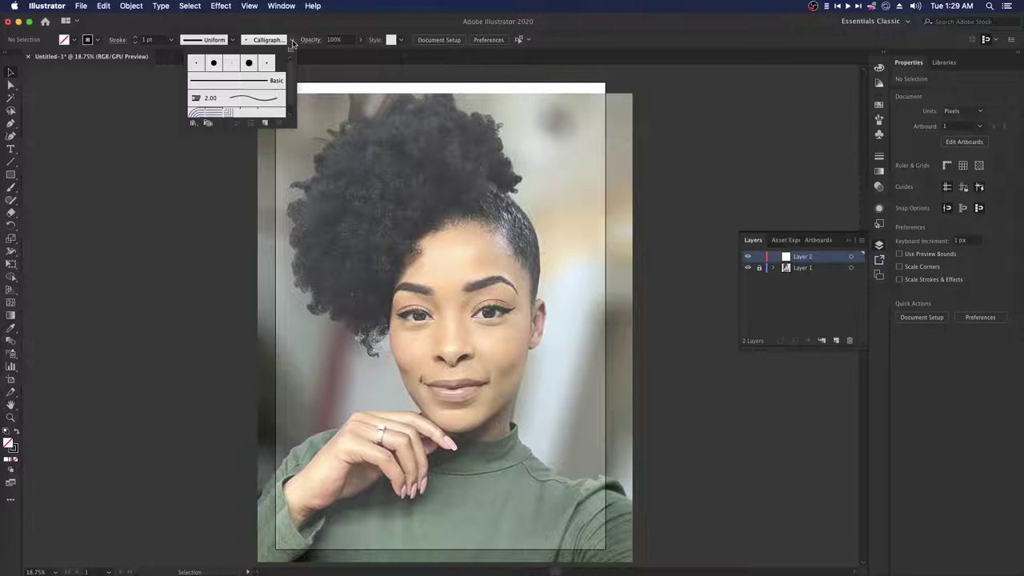
pyautogui.click(266, 124)
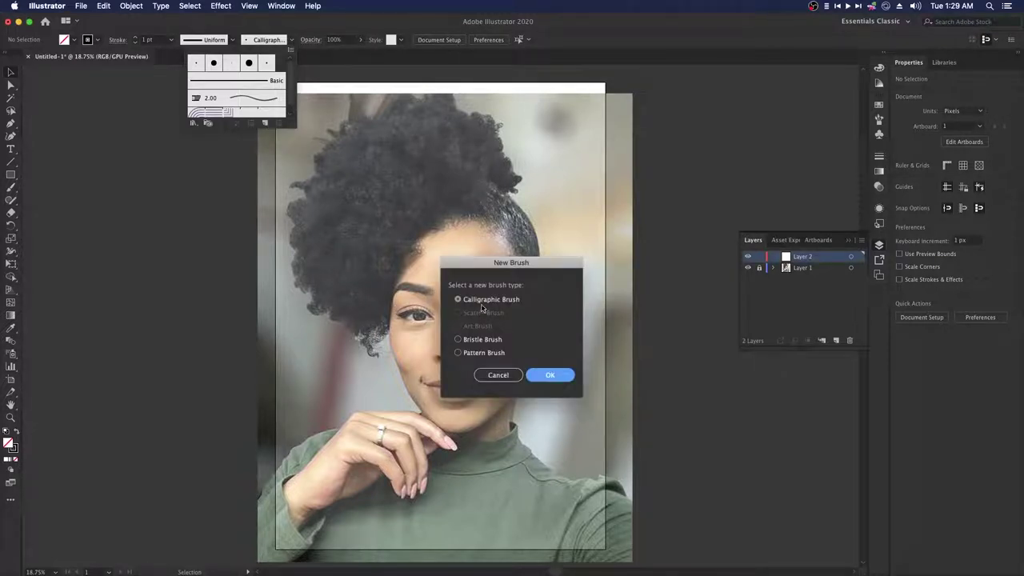
pyautogui.click(550, 376)
pyautogui.click(551, 365)
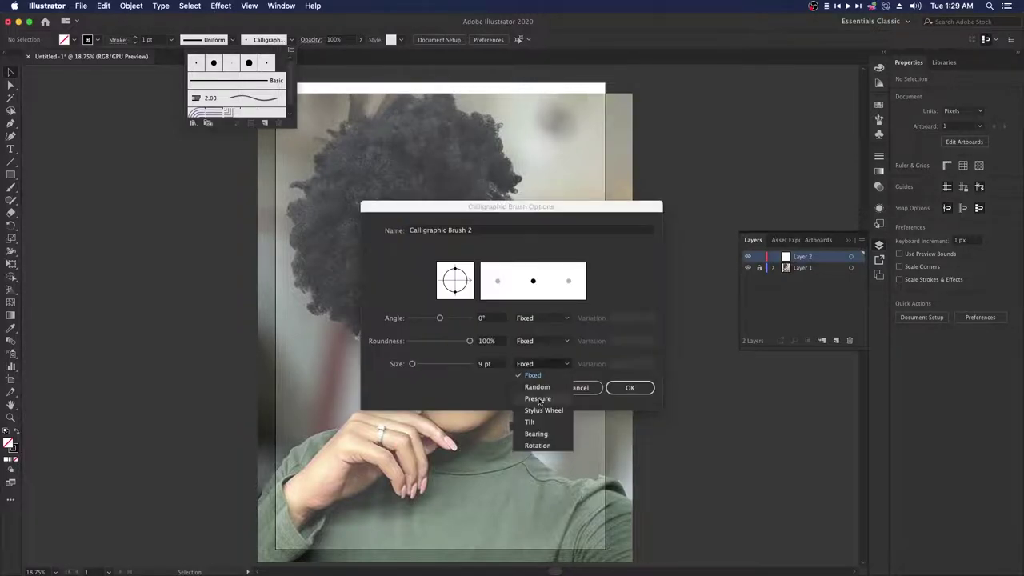
pyautogui.click(536, 400)
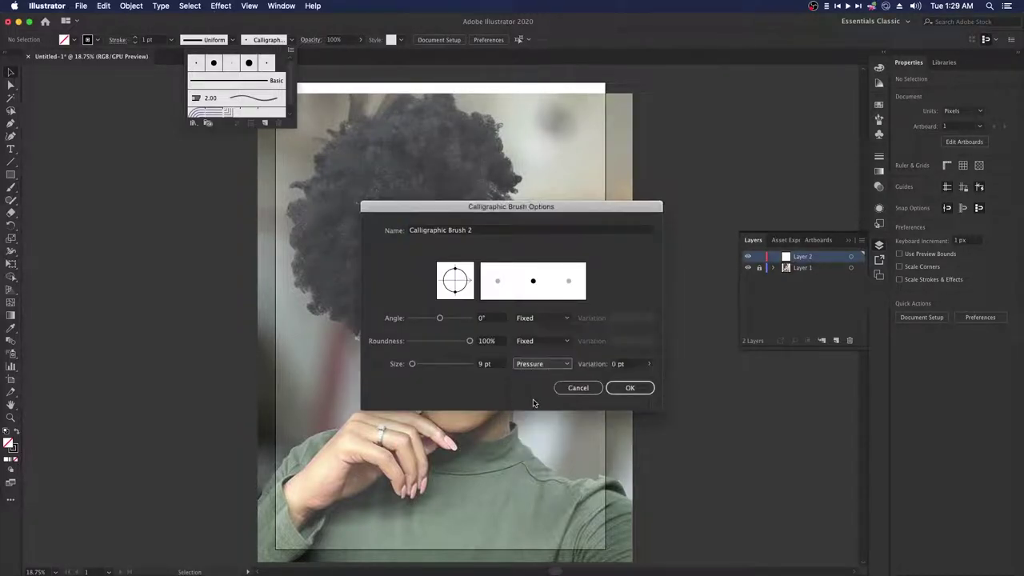
pyautogui.click(484, 364)
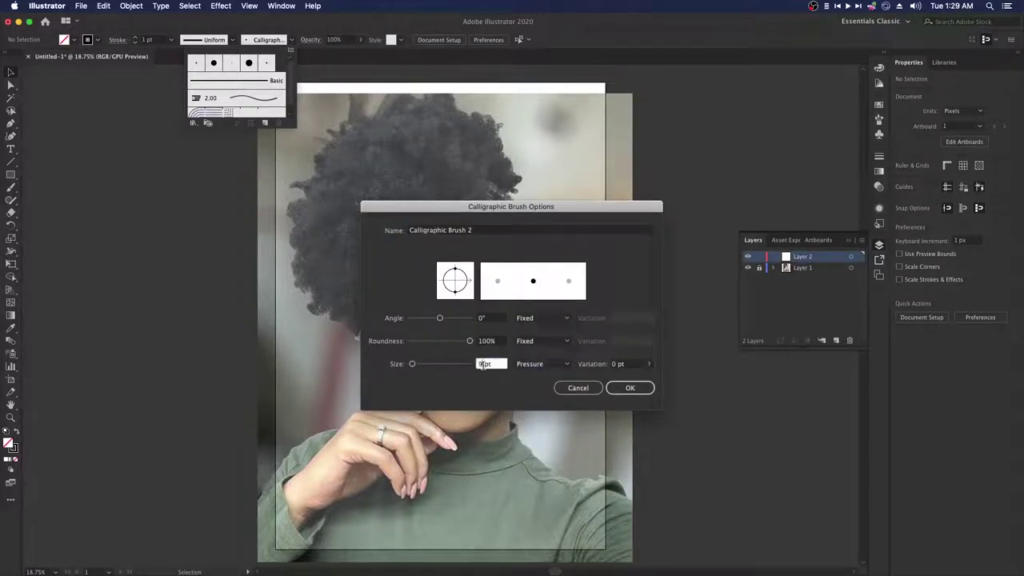
pyautogui.click(621, 365)
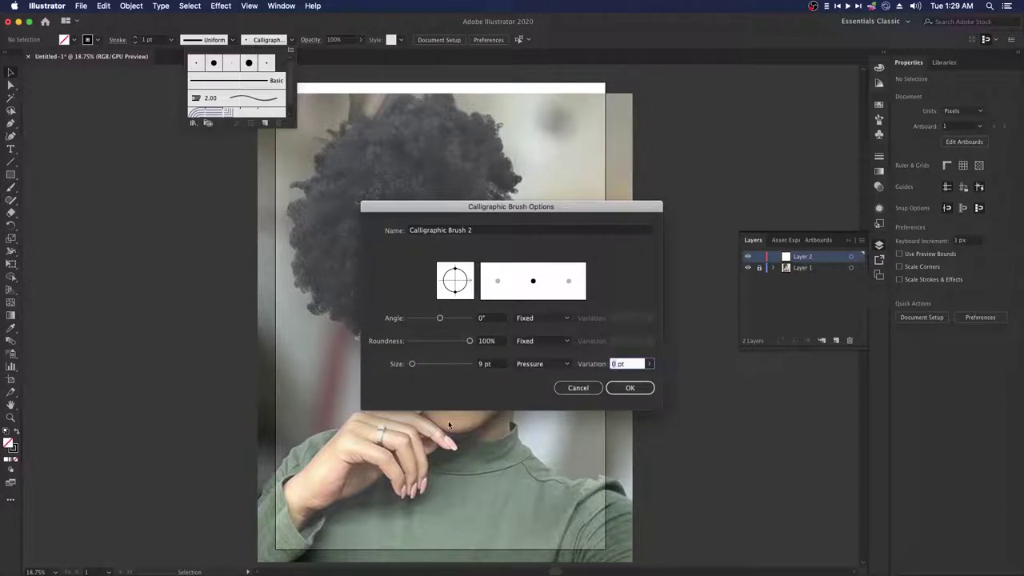
pyautogui.click(638, 392)
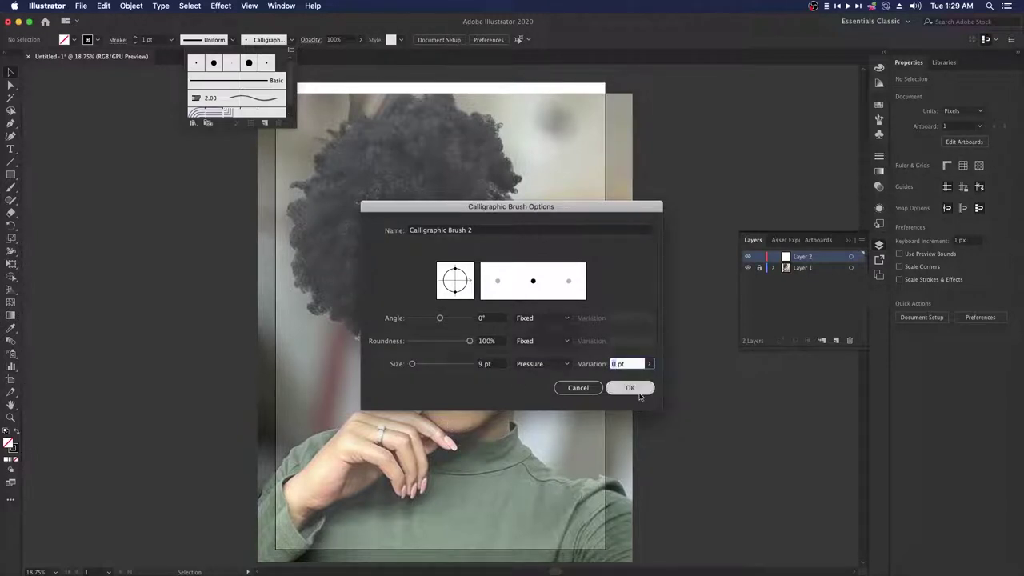
pyautogui.click(574, 390)
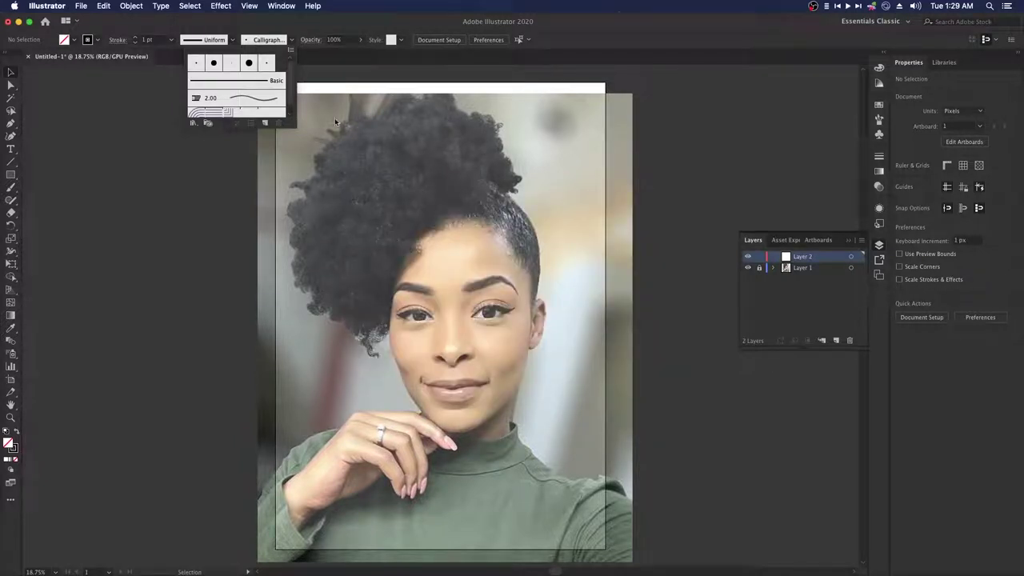
pyautogui.click(315, 28)
pyautogui.click(289, 40)
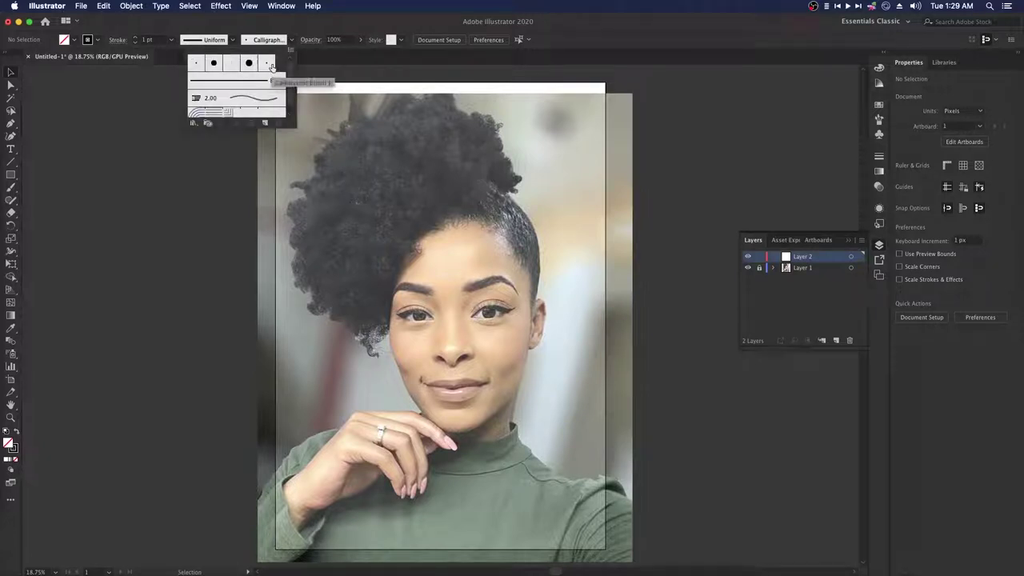
pyautogui.click(340, 28)
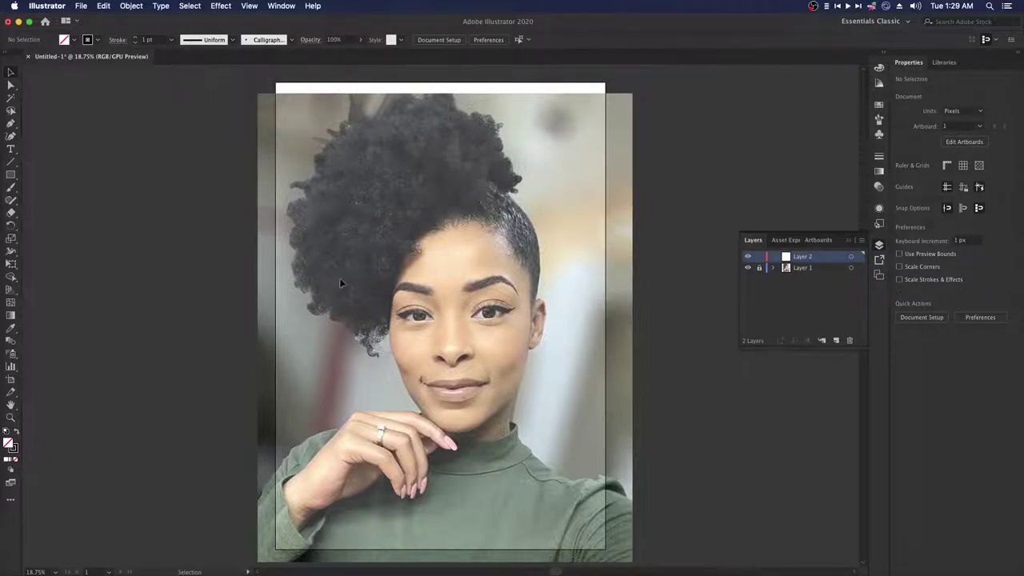
# Step: Try a few freehand Paintbrush strokes over the side of the hair and undo them
pyautogui.click(12, 187)
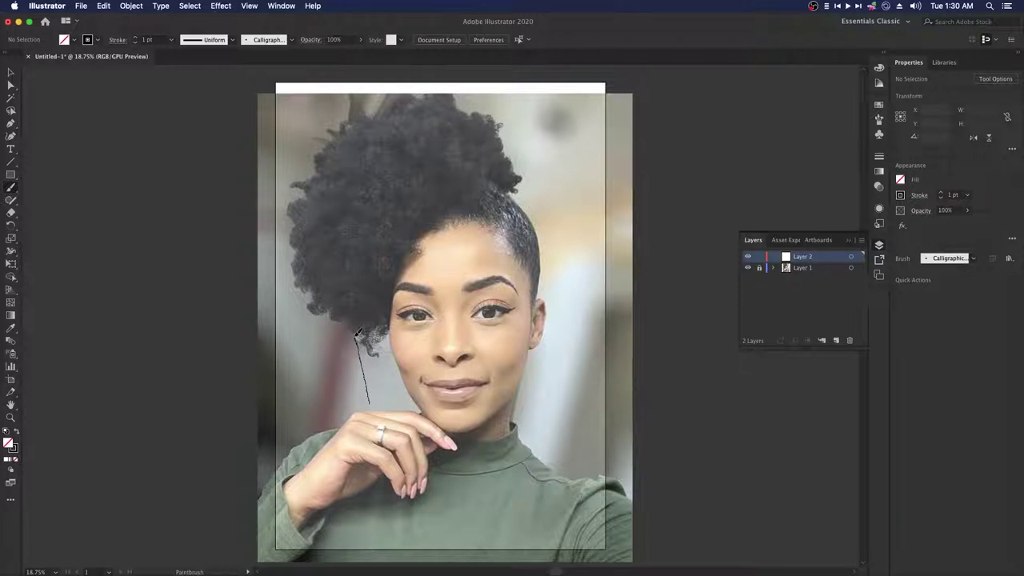
pyautogui.moveTo(350, 306); pyautogui.dragTo(343, 282)
pyautogui.moveTo(332, 242); pyautogui.dragTo(310, 191)
pyautogui.press('super+z')
# Step: Trace the upper lip's top edge and the parting line between the lips with the Paintbrush
pyautogui.moveTo(428, 365)
pyautogui.mouseDown()
pyautogui.moveTo(595, 424)
pyautogui.moveTo(468, 355)
pyautogui.moveTo(460, 328)
pyautogui.mouseUp()
pyautogui.moveTo(327, 333); pyautogui.dragTo(423, 347)
pyautogui.moveTo(388, 267)
pyautogui.mouseDown()
pyautogui.moveTo(416, 297)
pyautogui.moveTo(399, 323)
pyautogui.moveTo(388, 316)
pyautogui.mouseUp()
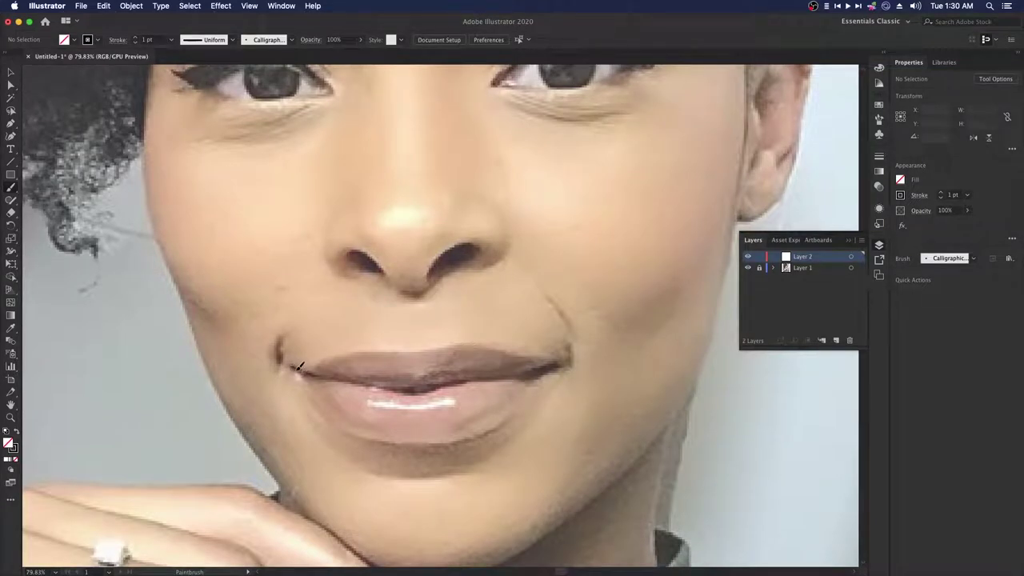
pyautogui.moveTo(327, 361); pyautogui.dragTo(337, 350)
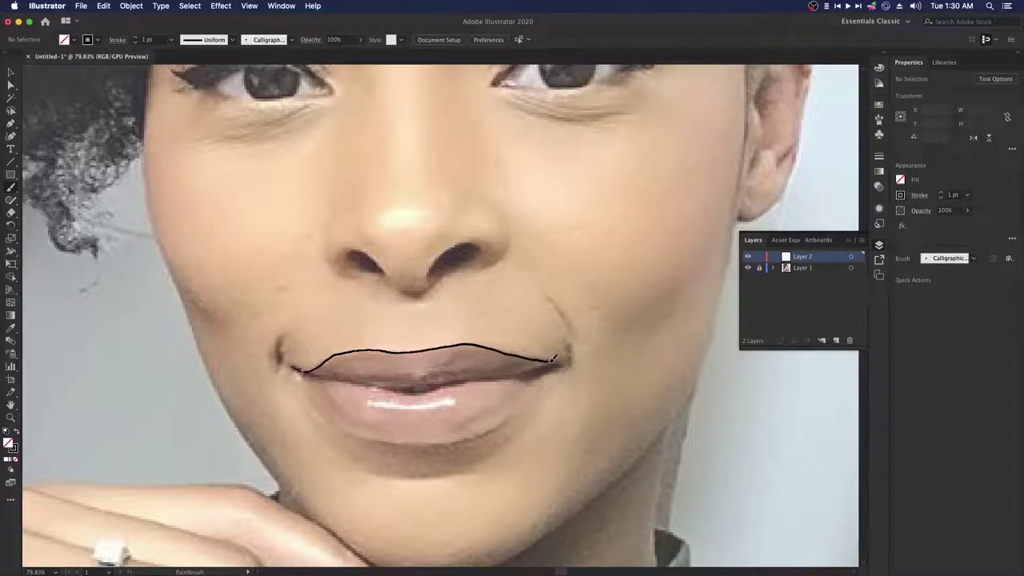
pyautogui.moveTo(560, 354); pyautogui.dragTo(569, 360)
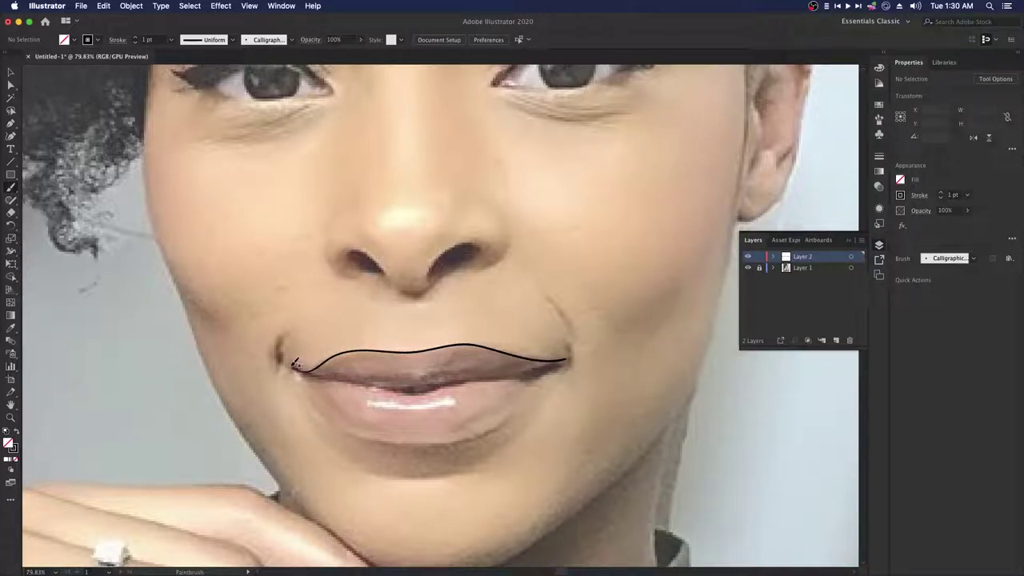
pyautogui.moveTo(298, 366); pyautogui.dragTo(313, 378)
pyautogui.moveTo(296, 365)
pyautogui.mouseDown()
pyautogui.moveTo(343, 382)
pyautogui.moveTo(444, 385)
pyautogui.moveTo(568, 360)
pyautogui.mouseUp()
# Step: Adjust the end anchor points of the lip parting line at both mouth corners, joining it to the upper lip outline
pyautogui.press('a')
pyautogui.scroll(5, 567, 384)
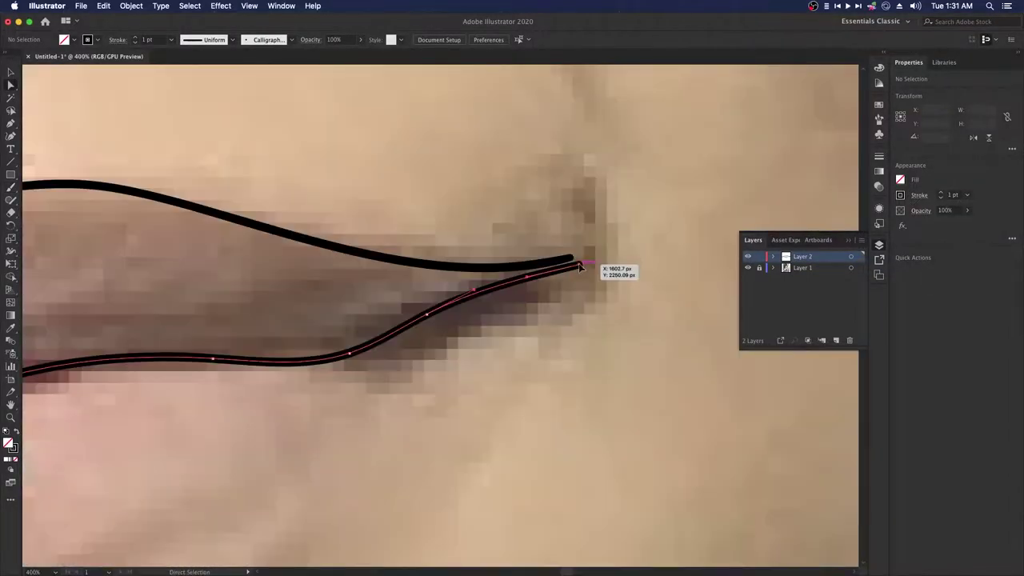
pyautogui.moveTo(577, 265); pyautogui.dragTo(572, 259)
pyautogui.moveTo(397, 359); pyautogui.dragTo(945, 408)
pyautogui.moveTo(287, 384); pyautogui.dragTo(278, 381)
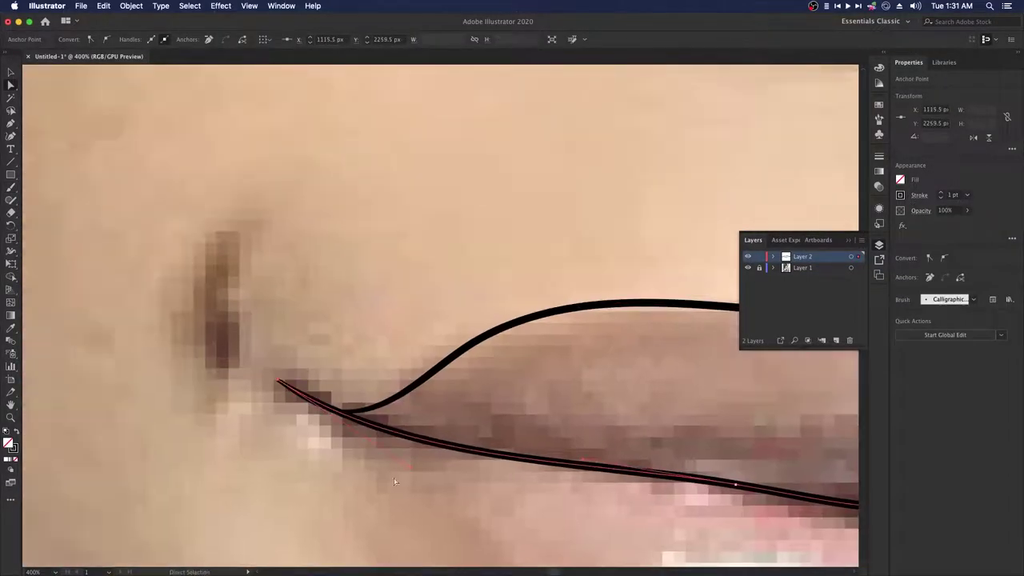
pyautogui.scroll(-7, 397, 448)
pyautogui.click(481, 480)
pyautogui.scroll(3, 481, 480)
pyautogui.moveTo(395, 416); pyautogui.dragTo(512, 476)
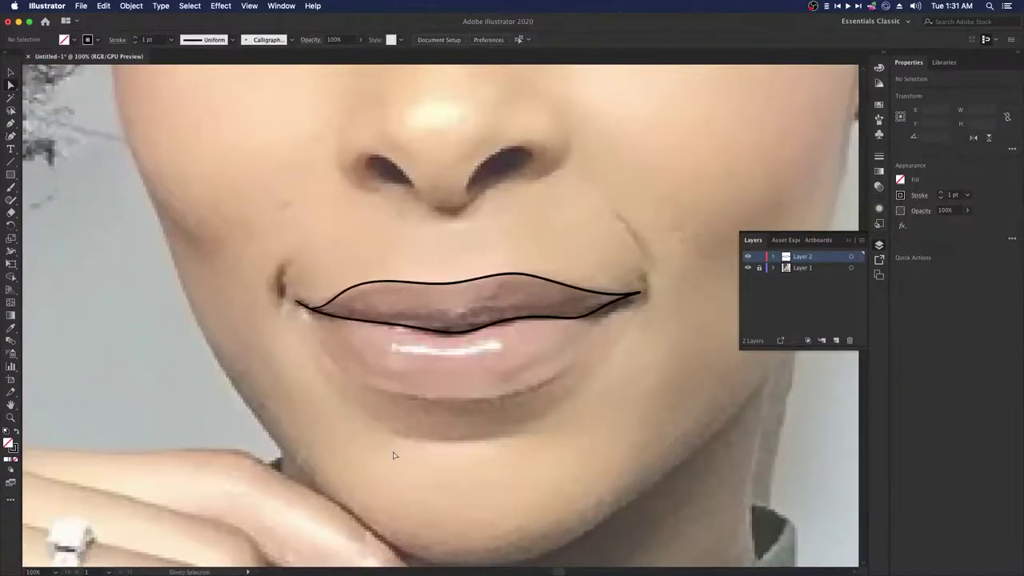
# Step: Trace the lower lip's outer edge with the Paintbrush from one mouth corner to the other
pyautogui.press('b')
pyautogui.moveTo(297, 302)
pyautogui.mouseDown()
pyautogui.moveTo(335, 359)
pyautogui.moveTo(388, 393)
pyautogui.moveTo(482, 402)
pyautogui.moveTo(547, 387)
pyautogui.moveTo(596, 323)
pyautogui.moveTo(636, 296)
pyautogui.mouseUp()
pyautogui.scroll(-2, 628, 391)
pyautogui.moveTo(628, 390); pyautogui.dragTo(515, 366)
# Step: Smooth the bottom curve of the lower lip outline with the Smooth tool
pyautogui.click(10, 86)
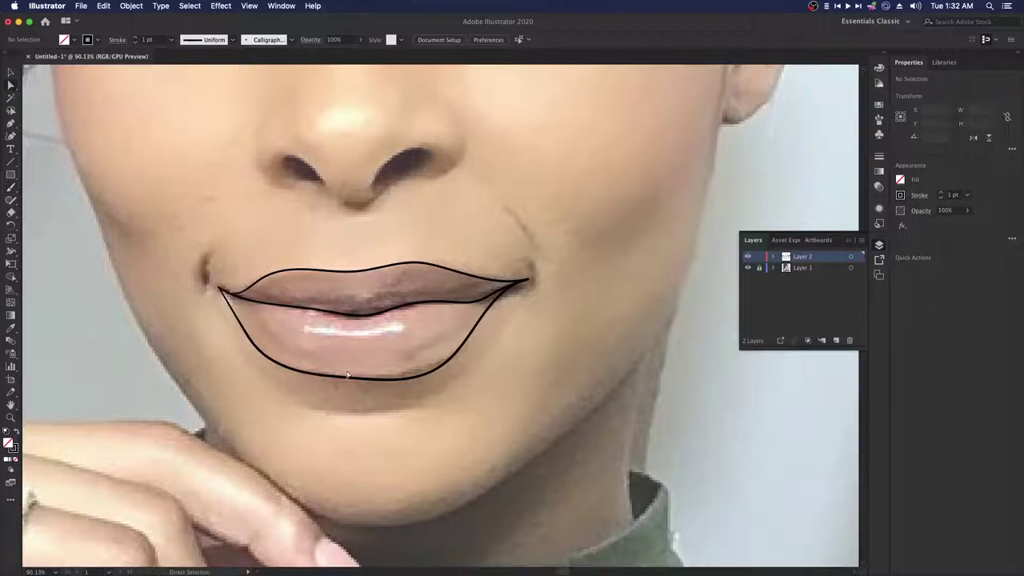
pyautogui.click(366, 379)
pyautogui.click(10, 200)
pyautogui.moveTo(10, 200); pyautogui.dragTo(47, 226)
pyautogui.press('a')
pyautogui.click(415, 376)
pyautogui.click(10, 200)
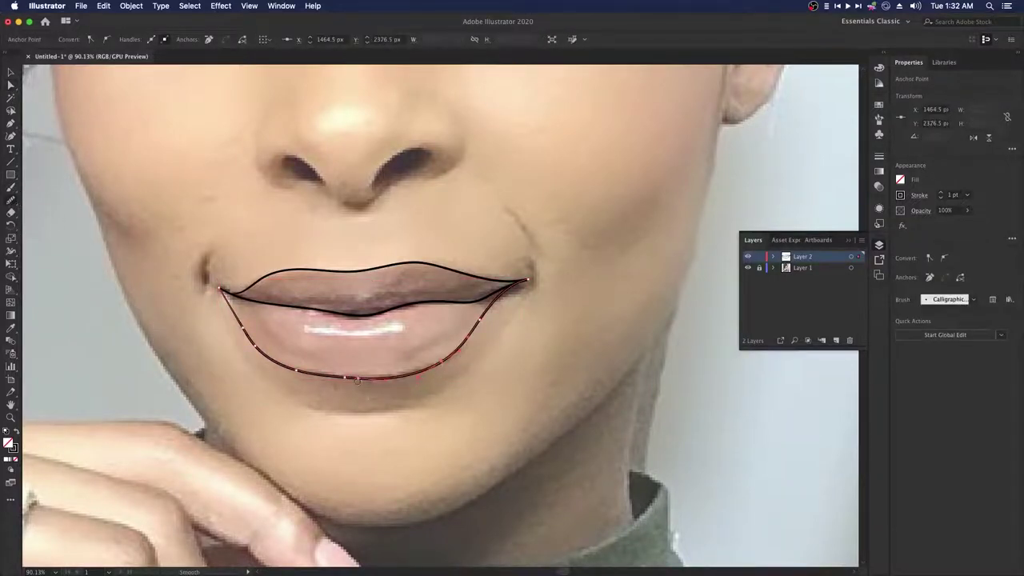
pyautogui.moveTo(359, 381); pyautogui.dragTo(425, 371)
# Step: Smooth the side of the lower lip outline nearest the hand and deselect it
pyautogui.click(10, 84)
pyautogui.click(196, 304)
pyautogui.moveTo(196, 304); pyautogui.dragTo(275, 307)
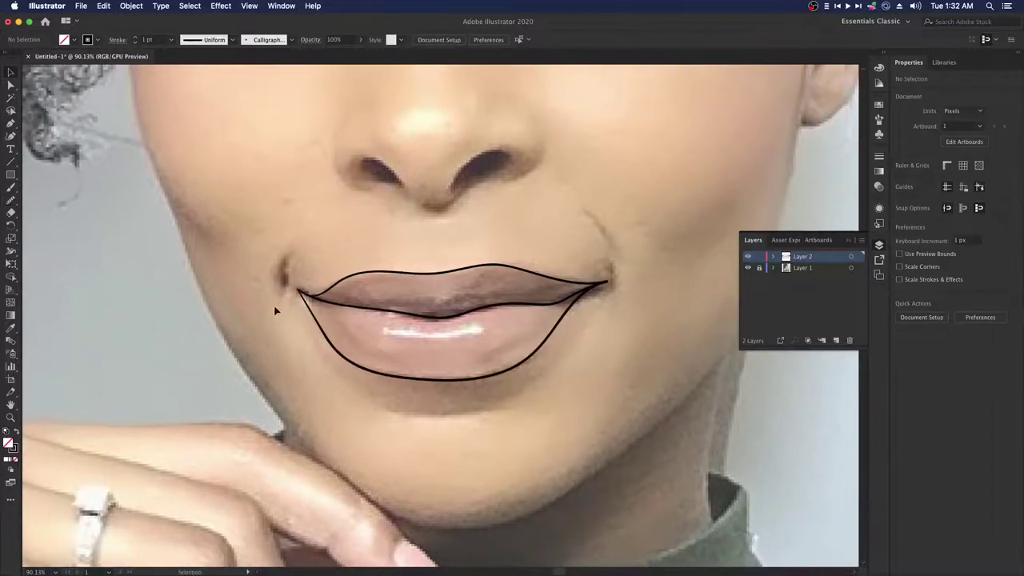
pyautogui.click(310, 312)
pyautogui.click(11, 200)
pyautogui.moveTo(322, 330); pyautogui.dragTo(350, 372)
pyautogui.press('super+shift+a')
# Step: Trace the two nostrils and the curved outer sides of the nose with the Paintbrush
pyautogui.press('b')
pyautogui.scroll(-5, 427, 352)
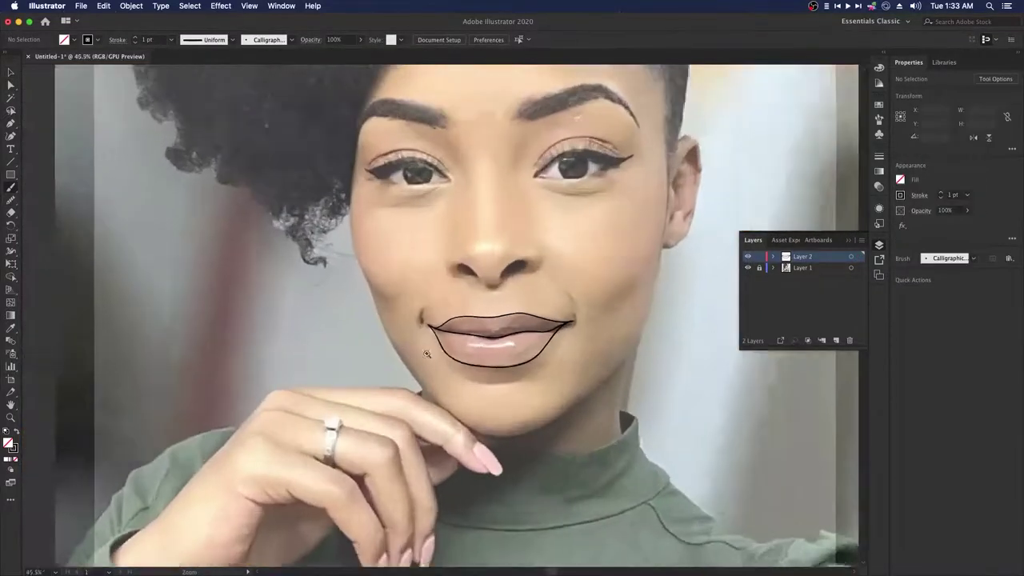
pyautogui.scroll(5, 469, 380)
pyautogui.moveTo(262, 404)
pyautogui.mouseDown()
pyautogui.moveTo(260, 337)
pyautogui.moveTo(245, 373)
pyautogui.moveTo(281, 408)
pyautogui.mouseUp()
pyautogui.press('super+z')
pyautogui.scroll(-1, 454, 435)
pyautogui.moveTo(455, 434)
pyautogui.mouseDown()
pyautogui.moveTo(406, 444)
pyautogui.moveTo(349, 430)
pyautogui.mouseUp()
pyautogui.moveTo(312, 397)
pyautogui.mouseDown()
pyautogui.moveTo(355, 354)
pyautogui.moveTo(330, 324)
pyautogui.mouseUp()
pyautogui.scroll(-3, 481, 256)
pyautogui.scroll(3, 363, 323)
pyautogui.moveTo(248, 374)
pyautogui.mouseDown()
pyautogui.moveTo(253, 360)
pyautogui.moveTo(264, 383)
pyautogui.mouseUp()
pyautogui.scroll(-2, 222, 302)
pyautogui.hscroll(3, 223, 302)
pyautogui.moveTo(280, 302)
pyautogui.mouseDown()
pyautogui.moveTo(248, 337)
pyautogui.moveTo(306, 348)
pyautogui.moveTo(336, 324)
pyautogui.mouseUp()
# Step: Trace the upper and lower lid lines of the eye nearest the visible ear
pyautogui.scroll(2, 248, 344)
pyautogui.scroll(-3, 467, 371)
pyautogui.hscroll(3, 360, 336)
pyautogui.scroll(3, 253, 400)
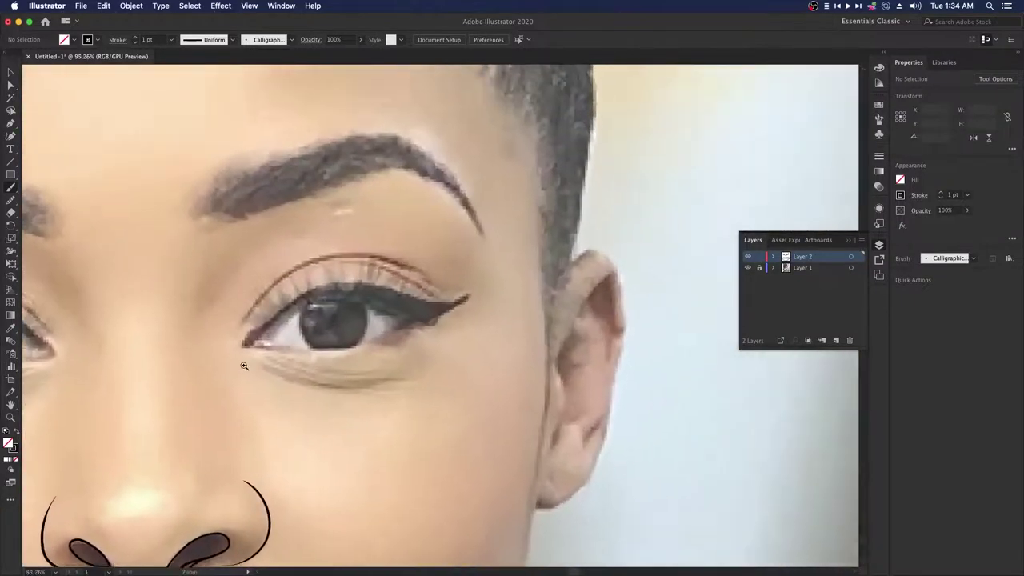
pyautogui.scroll(2, 244, 326)
pyautogui.moveTo(245, 341)
pyautogui.mouseDown()
pyautogui.moveTo(317, 285)
pyautogui.moveTo(393, 277)
pyautogui.moveTo(454, 314)
pyautogui.mouseUp()
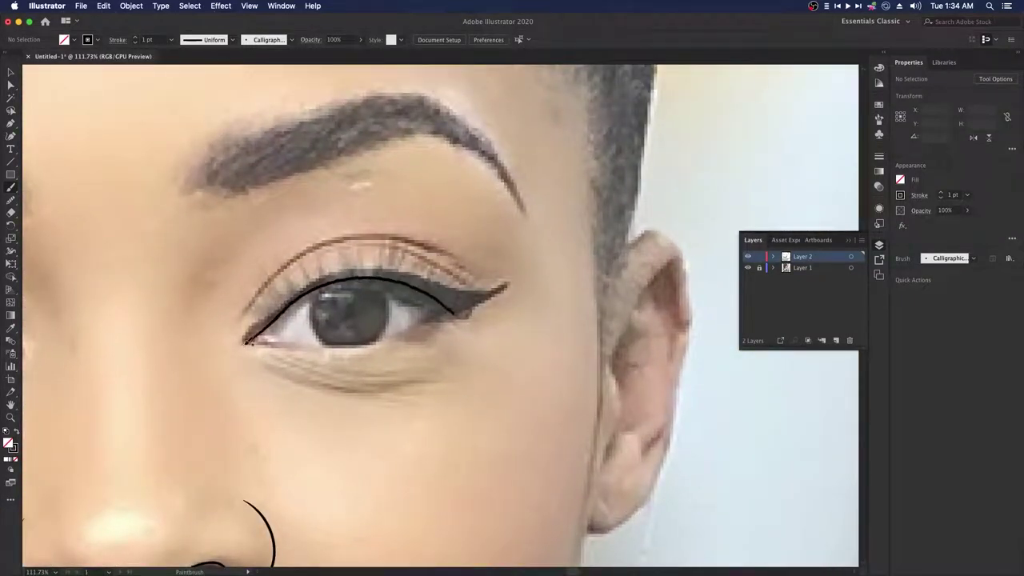
pyautogui.moveTo(310, 342); pyautogui.dragTo(452, 315)
# Step: Toggle the photo layer off and on to check the linework, and trace the lid lines of the eye on the hair side
pyautogui.scroll(3, 377, 354)
pyautogui.scroll(-5, 377, 354)
pyautogui.click(748, 267)
pyautogui.click(748, 267)
pyautogui.scroll(2, 158, 311)
pyautogui.moveTo(170, 318)
pyautogui.mouseDown()
pyautogui.moveTo(196, 302)
pyautogui.moveTo(237, 300)
pyautogui.moveTo(294, 337)
pyautogui.mouseUp()
pyautogui.hscroll(-2, 295, 337)
pyautogui.moveTo(180, 335)
pyautogui.mouseDown()
pyautogui.moveTo(260, 349)
pyautogui.moveTo(328, 344)
pyautogui.mouseUp()
# Step: Trace the upper eyelid creases above the eyes with the Paintbrush
pyautogui.scroll(-3, 328, 345)
pyautogui.scroll(3, 293, 369)
pyautogui.moveTo(159, 347)
pyautogui.mouseDown()
pyautogui.moveTo(258, 316)
pyautogui.moveTo(312, 348)
pyautogui.moveTo(332, 291)
pyautogui.moveTo(376, 281)
pyautogui.moveTo(424, 304)
pyautogui.mouseUp()
pyautogui.scroll(-3, 311, 353)
pyautogui.scroll(2, 302, 320)
pyautogui.hscroll(2, 303, 320)
pyautogui.scroll(2, 448, 360)
pyautogui.moveTo(494, 394); pyautogui.dragTo(498, 384)
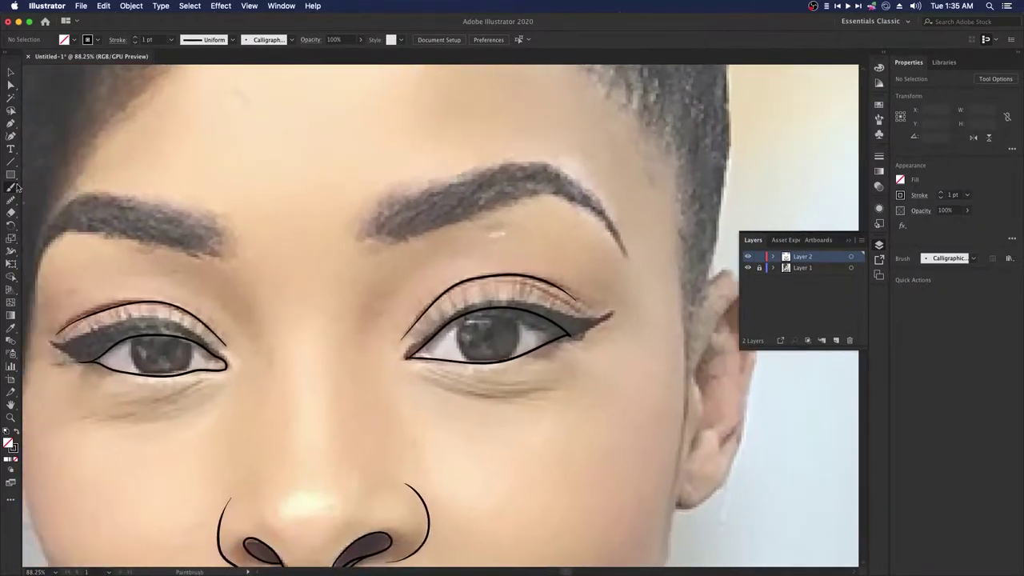
# Step: Switch to the Pencil tool and adjust its fidelity in the tool options
pyautogui.moveTo(12, 200); pyautogui.dragTo(50, 213)
pyautogui.doubleClick(12, 200)
pyautogui.moveTo(512, 231); pyautogui.dragTo(544, 232)
pyautogui.click(576, 377)
pyautogui.scroll(2, 352, 386)
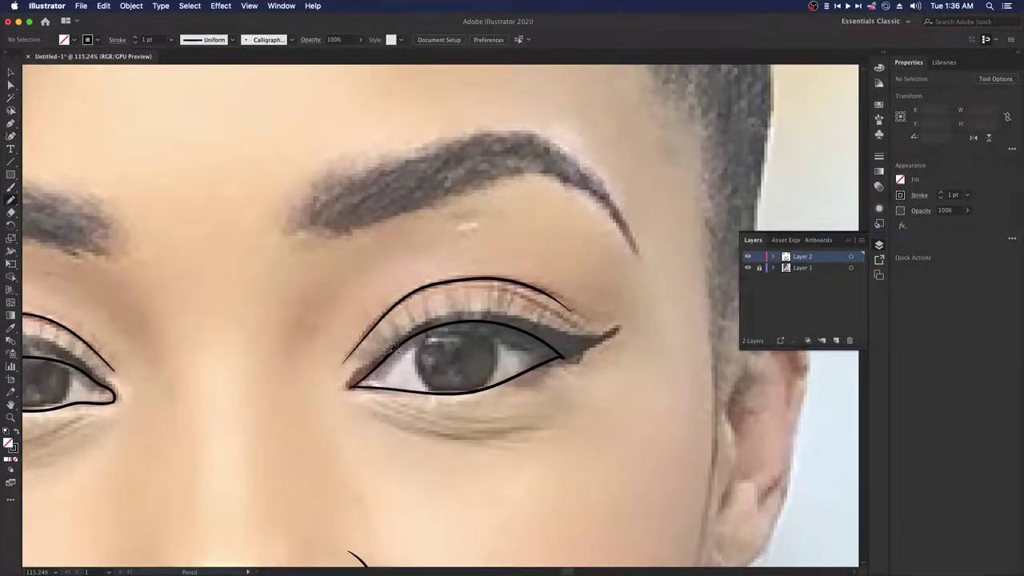
# Step: Draw the winged eyeliner on the eye nearest the visible ear with the Pencil as a solid black shape without stroke
pyautogui.moveTo(623, 324)
pyautogui.mouseDown()
pyautogui.moveTo(572, 359)
pyautogui.moveTo(490, 321)
pyautogui.moveTo(444, 325)
pyautogui.moveTo(349, 388)
pyautogui.mouseUp()
pyautogui.doubleClick(11, 200)
pyautogui.click(429, 275)
pyautogui.press('Return')
pyautogui.hotkey('shift', 'x')
pyautogui.press('v')
pyautogui.click(303, 323)
pyautogui.moveTo(304, 420); pyautogui.dragTo(320, 380)
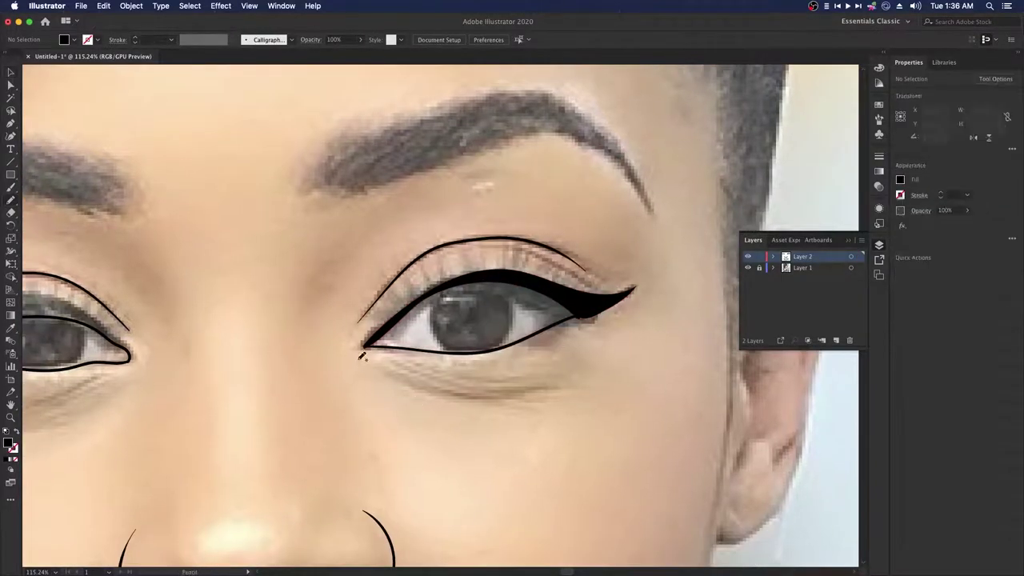
# Step: Touch up the black eyeliner along the upper lid near the inner corner, and toggle the photo layer to check it
pyautogui.moveTo(478, 290)
pyautogui.mouseDown()
pyautogui.moveTo(569, 319)
pyautogui.moveTo(526, 275)
pyautogui.moveTo(448, 285)
pyautogui.moveTo(378, 339)
pyautogui.mouseUp()
pyautogui.press('v')
pyautogui.click(336, 379)
pyautogui.moveTo(336, 378); pyautogui.dragTo(391, 345)
pyautogui.scroll(-6, 394, 341)
pyautogui.click(748, 267)
pyautogui.click(748, 267)
pyautogui.press('super+1')
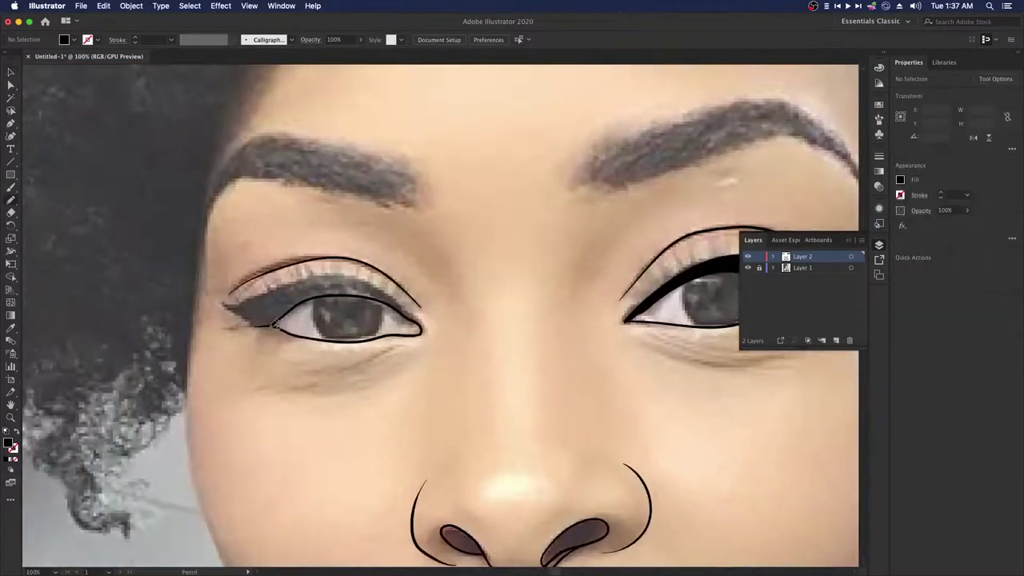
# Step: Draw the matching solid black winged eyeliner on the hair-side eye, and toggle the photo layer off and on to compare
pyautogui.moveTo(224, 305); pyautogui.dragTo(273, 289)
pyautogui.moveTo(424, 319)
pyautogui.mouseDown()
pyautogui.moveTo(333, 291)
pyautogui.moveTo(286, 312)
pyautogui.moveTo(264, 306)
pyautogui.mouseUp()
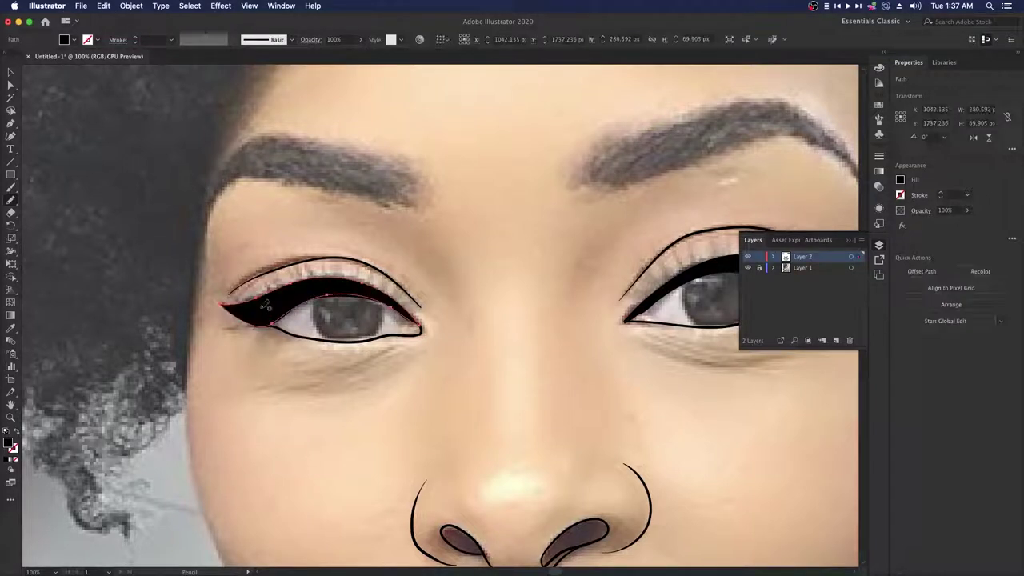
pyautogui.keyDown('super'); pyautogui.click(501, 366); pyautogui.keyUp('super')
pyautogui.press('super+0')
pyautogui.click(747, 268)
pyautogui.click(747, 269)
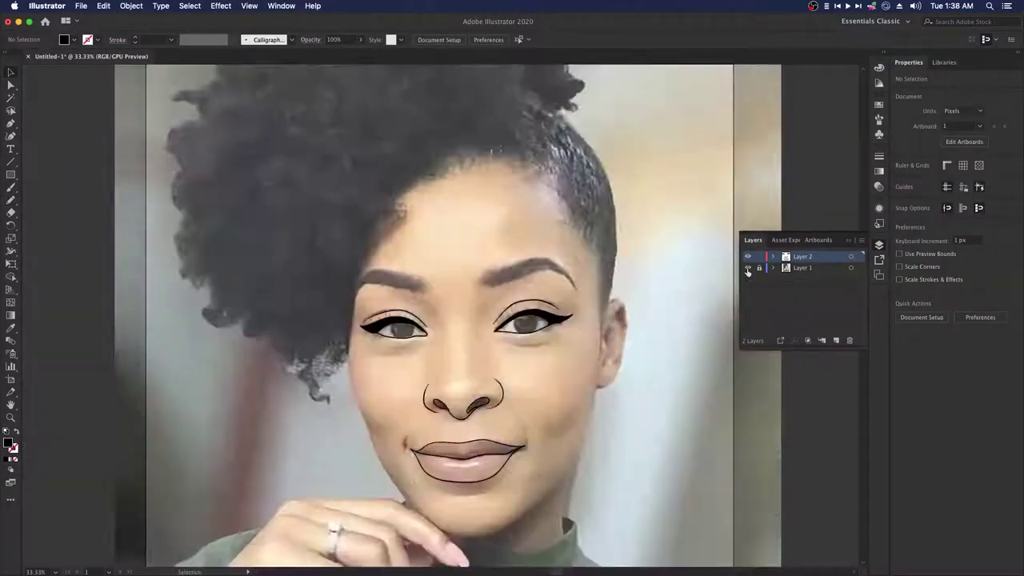
# Step: Return to a 1 pt black stroke with no fill by selecting existing linework around the eyes
pyautogui.scroll(4, 380, 313)
pyautogui.press('n')
pyautogui.moveTo(458, 297)
pyautogui.mouseDown()
pyautogui.moveTo(485, 304)
pyautogui.moveTo(447, 294)
pyautogui.mouseUp()
pyautogui.moveTo(515, 371)
pyautogui.mouseDown()
pyautogui.moveTo(103, 309)
pyautogui.moveTo(506, 375)
pyautogui.mouseUp()
pyautogui.press('a')
pyautogui.click(332, 358)
pyautogui.click(344, 370)
pyautogui.click(577, 360)
pyautogui.click(577, 358)
pyautogui.click(348, 376)
pyautogui.scroll(-6, 349, 376)
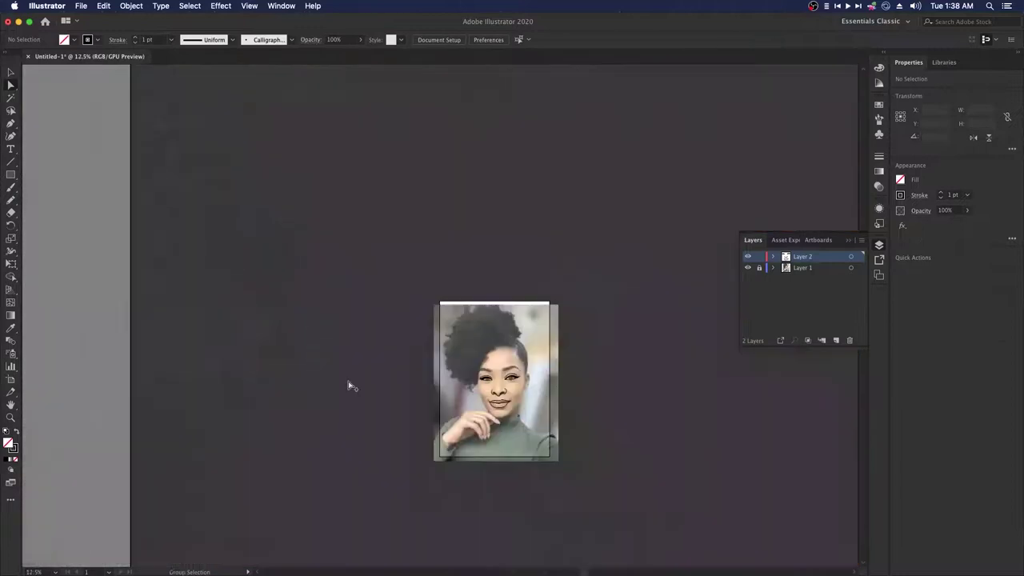
# Step: Trace the smile line and the dimple crease beside the mouth corners with the Paintbrush
pyautogui.scroll(3, 399, 359)
pyautogui.press('b')
pyautogui.moveTo(344, 376); pyautogui.dragTo(392, 371)
pyautogui.moveTo(440, 294); pyautogui.dragTo(472, 345)
pyautogui.moveTo(285, 374); pyautogui.dragTo(388, 400)
pyautogui.moveTo(336, 403); pyautogui.dragTo(344, 371)
pyautogui.moveTo(408, 337); pyautogui.dragTo(357, 341)
pyautogui.moveTo(247, 328); pyautogui.dragTo(318, 329)
pyautogui.moveTo(245, 208); pyautogui.dragTo(267, 343)
pyautogui.press('super+z')
pyautogui.moveTo(297, 396); pyautogui.dragTo(267, 322)
pyautogui.press('super+z')
# Step: Trace the face outline on the hair side from the temple down the cheek to the fingers under the chin
pyautogui.moveTo(297, 397)
pyautogui.mouseDown()
pyautogui.moveTo(255, 294)
pyautogui.moveTo(242, 202)
pyautogui.mouseUp()
pyautogui.scroll(-3, 206, 254)
pyautogui.hscroll(2, 206, 254)
pyautogui.moveTo(195, 232)
pyautogui.mouseDown()
pyautogui.moveTo(253, 327)
pyautogui.moveTo(336, 396)
pyautogui.mouseUp()
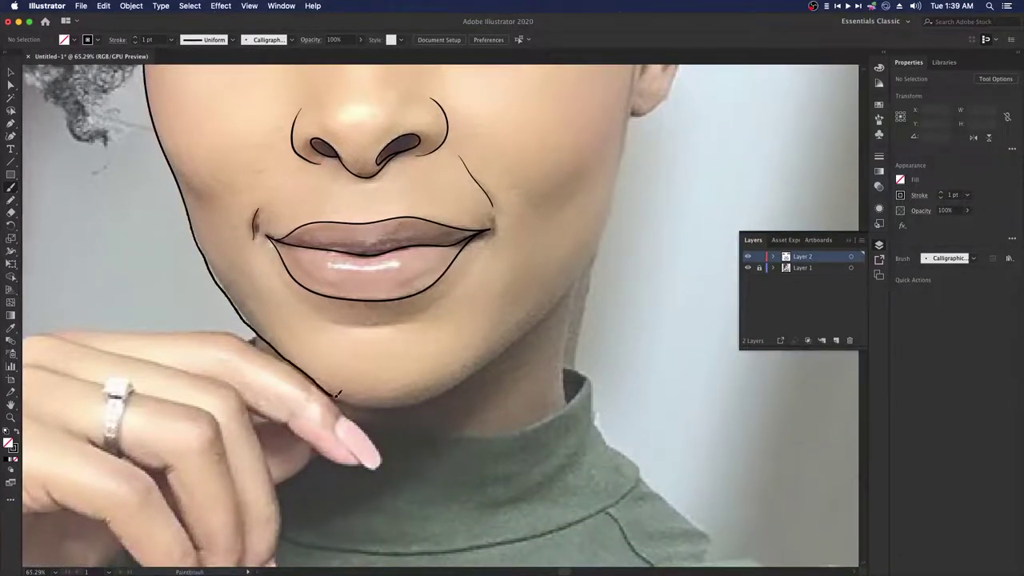
# Step: Trace the chin and jawline from the hand up to the ear, and outline the outer edge of the ear
pyautogui.scroll(-3, 336, 396)
pyautogui.scroll(2, 336, 396)
pyautogui.moveTo(236, 470)
pyautogui.mouseDown()
pyautogui.moveTo(297, 479)
pyautogui.moveTo(396, 412)
pyautogui.moveTo(469, 310)
pyautogui.moveTo(485, 217)
pyautogui.mouseUp()
pyautogui.scroll(4, 356, 240)
pyautogui.scroll(2, 408, 215)
pyautogui.moveTo(372, 264)
pyautogui.mouseDown()
pyautogui.moveTo(383, 259)
pyautogui.moveTo(402, 279)
pyautogui.moveTo(390, 250)
pyautogui.moveTo(417, 294)
pyautogui.moveTo(408, 382)
pyautogui.moveTo(364, 441)
pyautogui.mouseUp()
pyautogui.scroll(2, 373, 280)
pyautogui.scroll(-3, 365, 440)
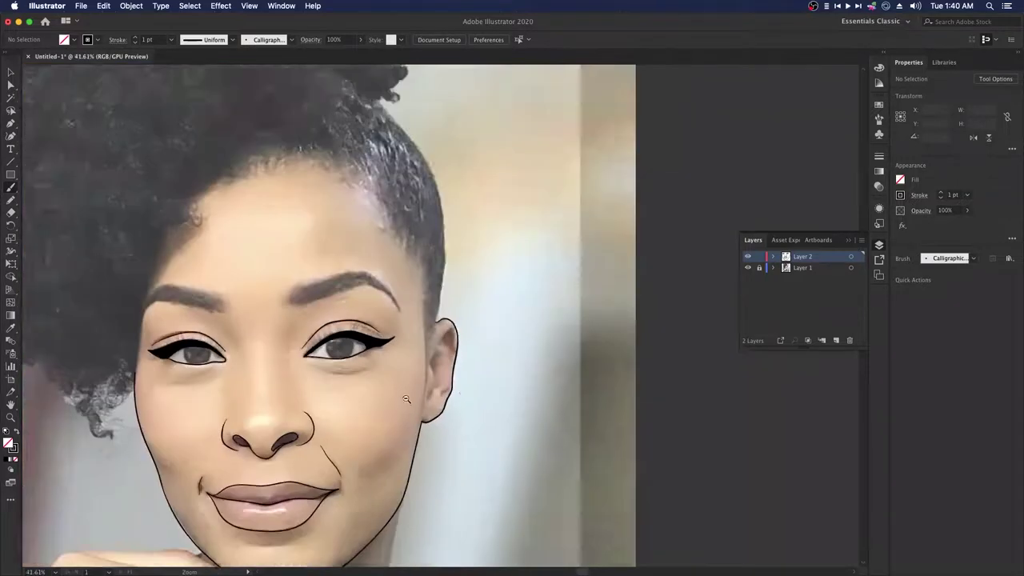
# Step: Trace the inner folds of the ear with the Paintbrush, undoing a misplaced stroke
pyautogui.scroll(3, 360, 353)
pyautogui.moveTo(371, 319)
pyautogui.mouseDown()
pyautogui.moveTo(376, 262)
pyautogui.moveTo(405, 224)
pyautogui.moveTo(411, 276)
pyautogui.mouseUp()
pyautogui.press('super+z')
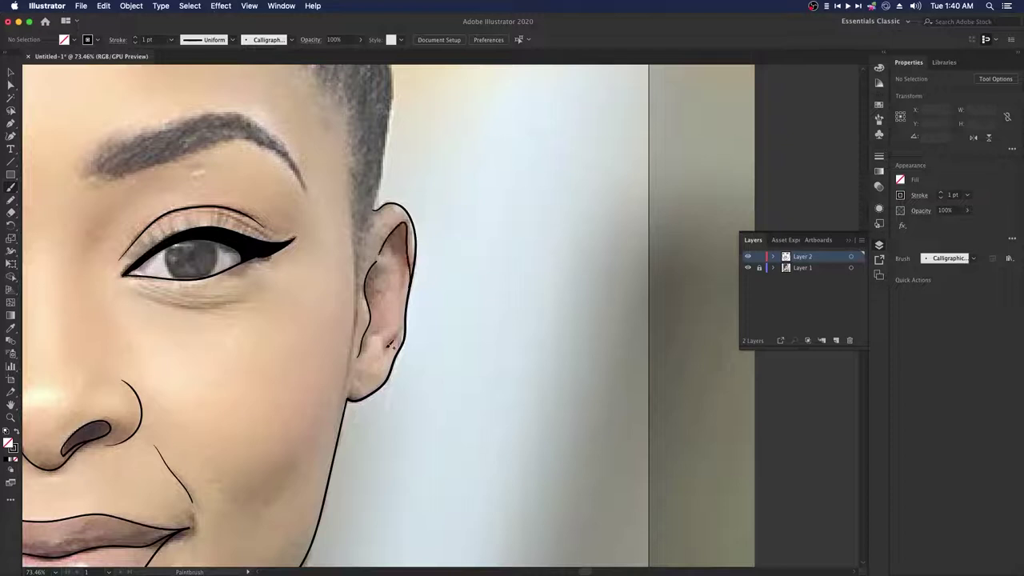
pyautogui.moveTo(516, 387); pyautogui.dragTo(467, 235)
# Step: Trace the hairline around the forehead from the hair-side temple to the ear, and toggle the photo layer to check the face outline
pyautogui.moveTo(256, 341); pyautogui.dragTo(327, 318)
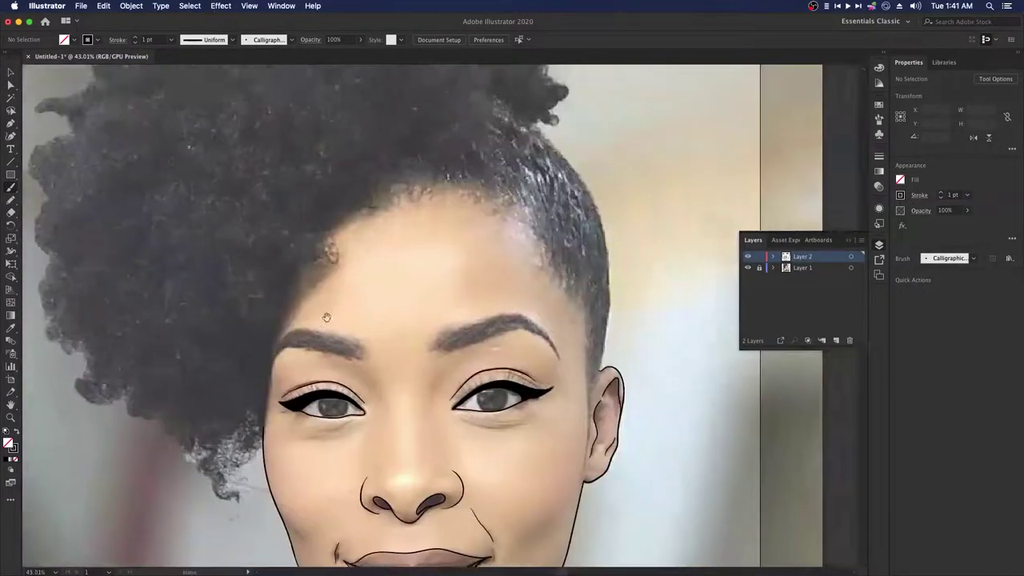
pyautogui.moveTo(268, 391); pyautogui.dragTo(283, 391)
pyautogui.scroll(2, 282, 391)
pyautogui.moveTo(201, 484)
pyautogui.mouseDown()
pyautogui.moveTo(198, 410)
pyautogui.moveTo(244, 246)
pyautogui.moveTo(387, 120)
pyautogui.moveTo(352, 111)
pyautogui.moveTo(387, 100)
pyautogui.moveTo(528, 160)
pyautogui.moveTo(640, 298)
pyautogui.moveTo(575, 239)
pyautogui.moveTo(576, 504)
pyautogui.mouseUp()
pyautogui.press('super+minus')
pyautogui.press('super+minus')
pyautogui.press('super+minus')
pyautogui.press('super+minus')
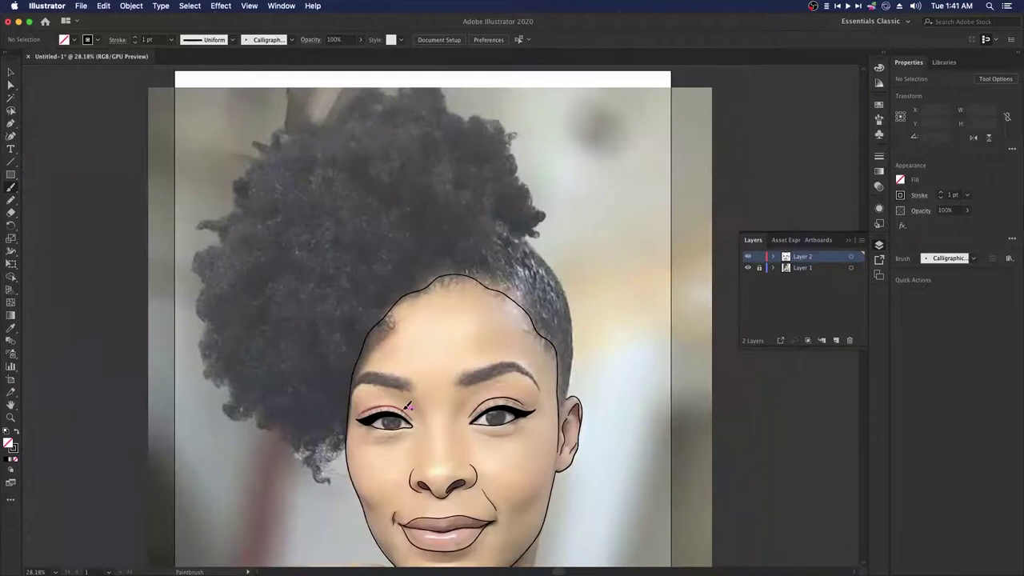
pyautogui.click(748, 268)
pyautogui.click(748, 268)
pyautogui.click(748, 268)
pyautogui.click(748, 268)
pyautogui.press('super+minus')
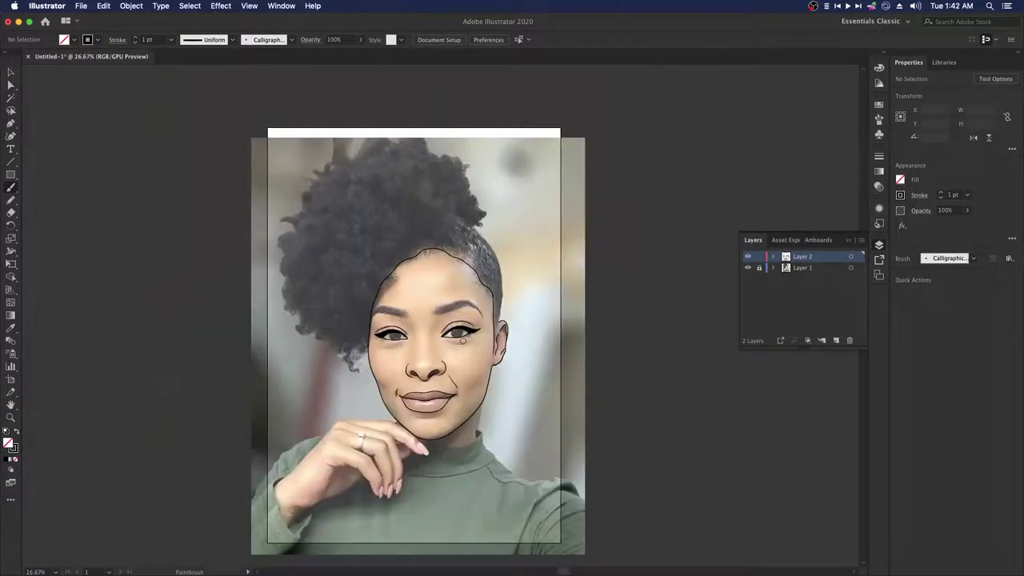
# Step: Switch back to the Pencil tool and readjust its fidelity in the tool options for tracing the hair
pyautogui.scroll(4, 496, 285)
pyautogui.hscroll(-5, 496, 285)
pyautogui.scroll(-2, 397, 385)
pyautogui.click(10, 200)
pyautogui.doubleClick(10, 203)
pyautogui.moveTo(555, 229); pyautogui.dragTo(512, 229)
pyautogui.click(574, 378)
pyautogui.scroll(3, 280, 383)
pyautogui.hscroll(3, 280, 382)
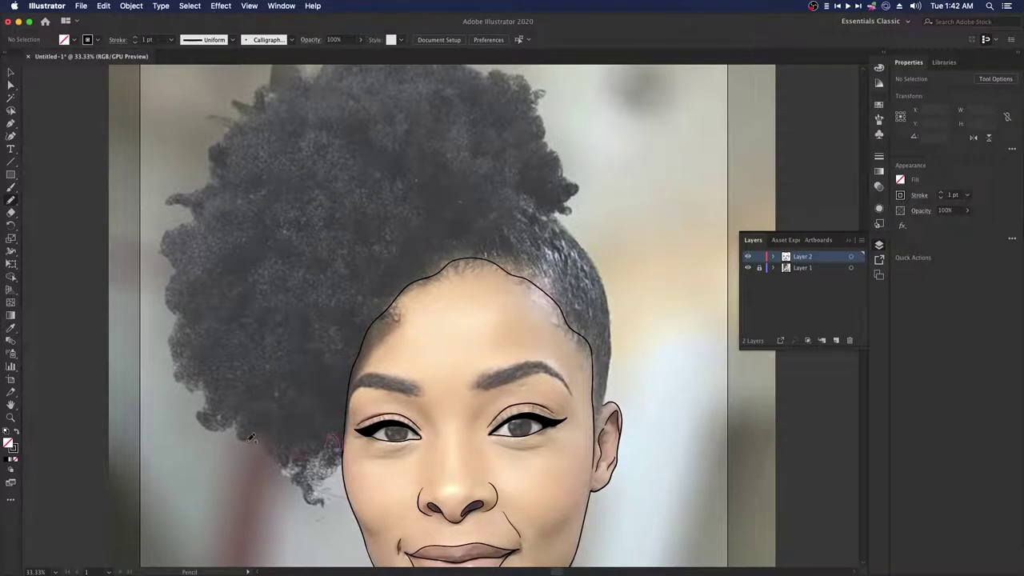
# Step: Trace the lower hair mass beside the face with the Pencil and make it a solid black shape without stroke
pyautogui.moveTo(181, 364)
pyautogui.mouseDown()
pyautogui.moveTo(210, 420)
pyautogui.moveTo(269, 432)
pyautogui.mouseUp()
pyautogui.moveTo(345, 456); pyautogui.dragTo(344, 463)
pyautogui.moveTo(197, 387); pyautogui.dragTo(165, 252)
pyautogui.moveTo(383, 319)
pyautogui.mouseDown()
pyautogui.moveTo(357, 370)
pyautogui.moveTo(344, 461)
pyautogui.mouseUp()
pyautogui.click(16, 432)
pyautogui.moveTo(428, 301); pyautogui.dragTo(505, 307)
pyautogui.moveTo(273, 424); pyautogui.dragTo(392, 417)
pyautogui.moveTo(336, 368)
pyautogui.mouseDown()
pyautogui.moveTo(386, 324)
pyautogui.moveTo(337, 373)
pyautogui.mouseUp()
pyautogui.moveTo(518, 147); pyautogui.dragTo(332, 390)
pyautogui.scroll(-5, 333, 390)
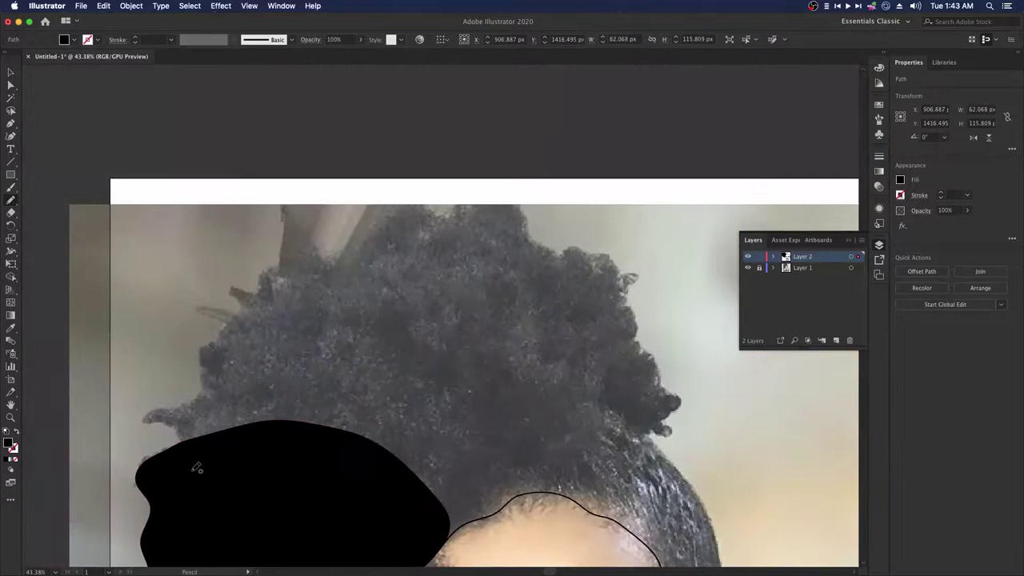
# Step: Draw the upper part of the curly hair as solid black shapes following its wavy outer edge
pyautogui.moveTo(404, 201)
pyautogui.mouseDown()
pyautogui.moveTo(415, 472)
pyautogui.moveTo(157, 465)
pyautogui.mouseUp()
pyautogui.moveTo(557, 399); pyautogui.dragTo(407, 308)
pyautogui.moveTo(362, 117); pyautogui.dragTo(478, 195)
pyautogui.moveTo(532, 317)
pyautogui.mouseDown()
pyautogui.moveTo(503, 342)
pyautogui.moveTo(149, 360)
pyautogui.moveTo(362, 118)
pyautogui.mouseUp()
pyautogui.moveTo(543, 475)
pyautogui.mouseDown()
pyautogui.moveTo(551, 343)
pyautogui.moveTo(570, 332)
pyautogui.mouseUp()
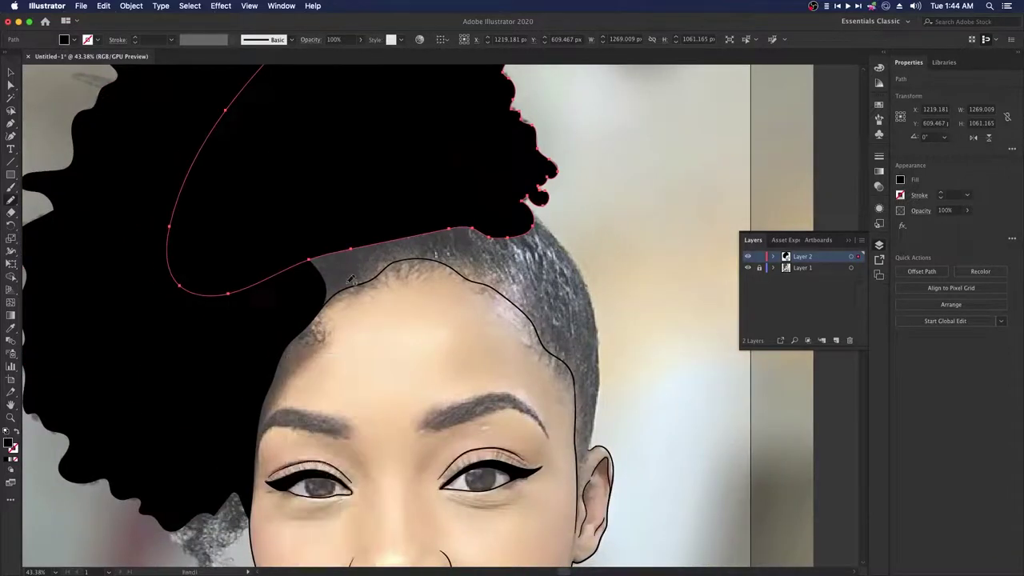
# Step: Fill the gap between the black hair mass and the forehead hairline with a solid black shape
pyautogui.scroll(3, 327, 297)
pyautogui.moveTo(379, 344)
pyautogui.mouseDown()
pyautogui.moveTo(432, 177)
pyautogui.moveTo(280, 392)
pyautogui.mouseUp()
pyautogui.moveTo(411, 316)
pyautogui.mouseDown()
pyautogui.moveTo(167, 324)
pyautogui.moveTo(224, 315)
pyautogui.mouseUp()
pyautogui.scroll(2, 168, 324)
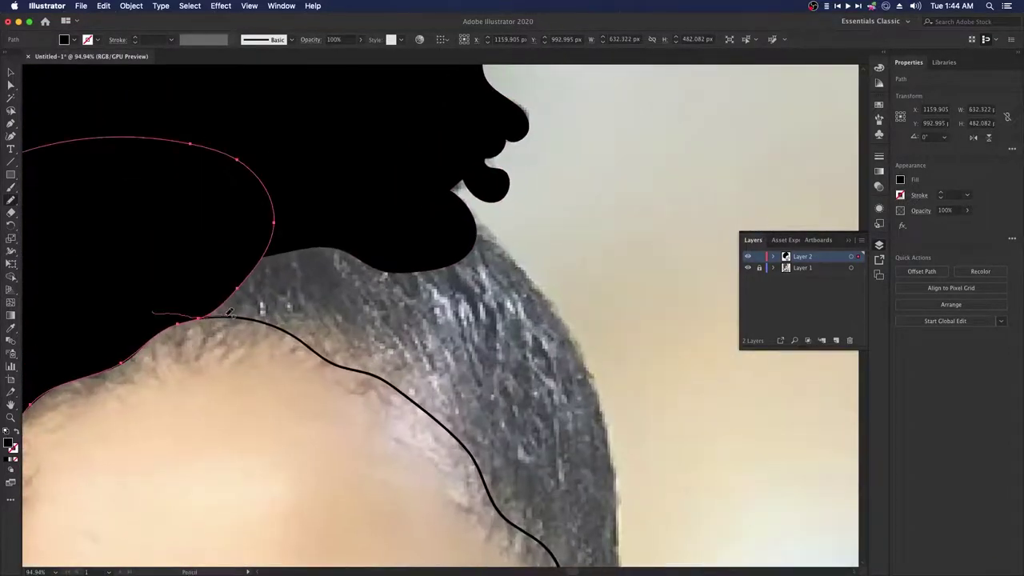
# Step: Fill the short hair on the ear side with black down to the ear, and toggle both layers to check the silhouette
pyautogui.moveTo(295, 333)
pyautogui.mouseDown()
pyautogui.moveTo(354, 367)
pyautogui.moveTo(160, 312)
pyautogui.mouseUp()
pyautogui.moveTo(486, 157)
pyautogui.mouseDown()
pyautogui.moveTo(413, 83)
pyautogui.moveTo(457, 207)
pyautogui.moveTo(546, 364)
pyautogui.moveTo(326, 269)
pyautogui.moveTo(407, 114)
pyautogui.mouseUp()
pyautogui.moveTo(378, 232); pyautogui.dragTo(326, 115)
pyautogui.moveTo(138, 108)
pyautogui.mouseDown()
pyautogui.moveTo(152, 136)
pyautogui.moveTo(138, 102)
pyautogui.mouseUp()
pyautogui.moveTo(267, 192)
pyautogui.mouseDown()
pyautogui.moveTo(333, 240)
pyautogui.moveTo(380, 323)
pyautogui.moveTo(290, 101)
pyautogui.moveTo(354, 97)
pyautogui.moveTo(333, 182)
pyautogui.moveTo(352, 214)
pyautogui.moveTo(357, 257)
pyautogui.moveTo(363, 479)
pyautogui.mouseUp()
pyautogui.scroll(-4, 414, 300)
pyautogui.hscroll(2, 414, 299)
pyautogui.moveTo(525, 361)
pyautogui.mouseDown()
pyautogui.moveTo(364, 335)
pyautogui.moveTo(514, 325)
pyautogui.moveTo(370, 285)
pyautogui.mouseUp()
pyautogui.click(747, 267)
pyautogui.click(747, 256)
pyautogui.click(748, 267)
pyautogui.click(748, 256)
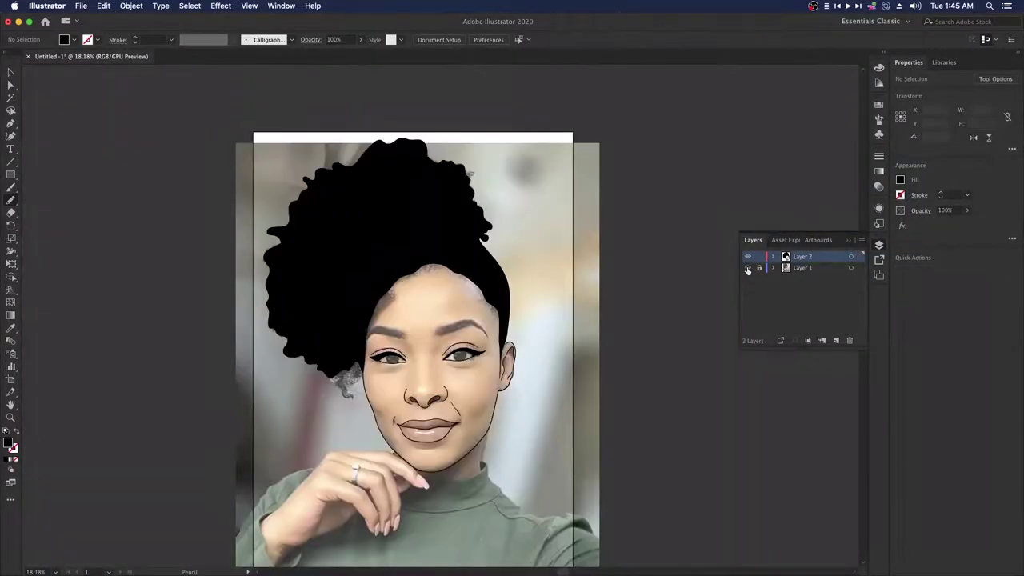
# Step: Draw spiky black baby hairs along the hairline from the hair-side temple to the middle of the forehead
pyautogui.scroll(5, 440, 344)
pyautogui.scroll(2, 264, 335)
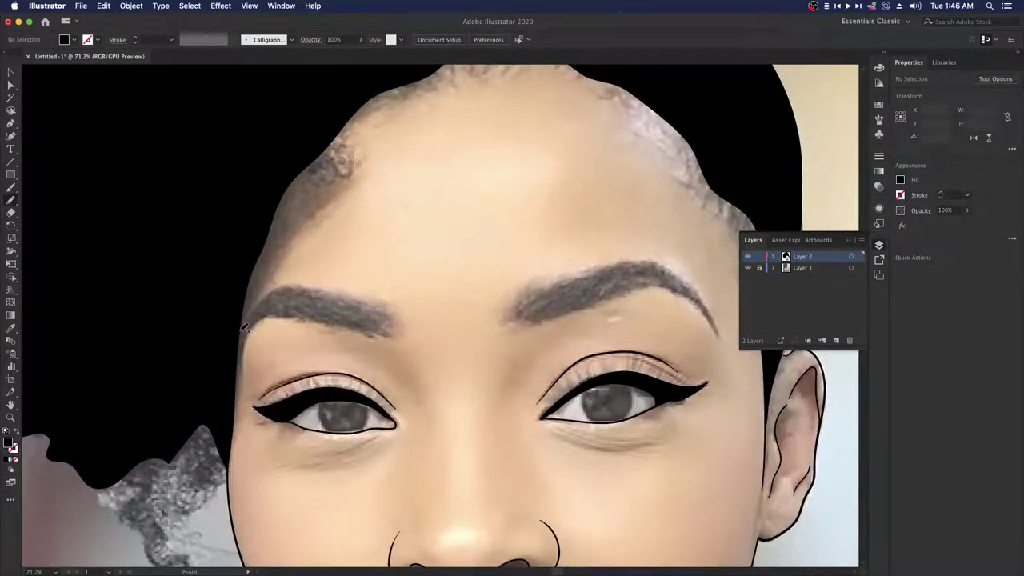
pyautogui.moveTo(299, 238)
pyautogui.mouseDown()
pyautogui.moveTo(344, 154)
pyautogui.moveTo(220, 417)
pyautogui.moveTo(242, 325)
pyautogui.moveTo(324, 316)
pyautogui.moveTo(492, 259)
pyautogui.moveTo(252, 320)
pyautogui.moveTo(269, 349)
pyautogui.mouseUp()
pyautogui.scroll(4, 243, 244)
pyautogui.press('v')
pyautogui.click(395, 361)
pyautogui.scroll(-1, 395, 360)
pyautogui.hscroll(-2, 395, 360)
pyautogui.press('n')
pyautogui.press('super+shift+a')
pyautogui.moveTo(539, 375); pyautogui.dragTo(434, 384)
pyautogui.scroll(-5, 441, 280)
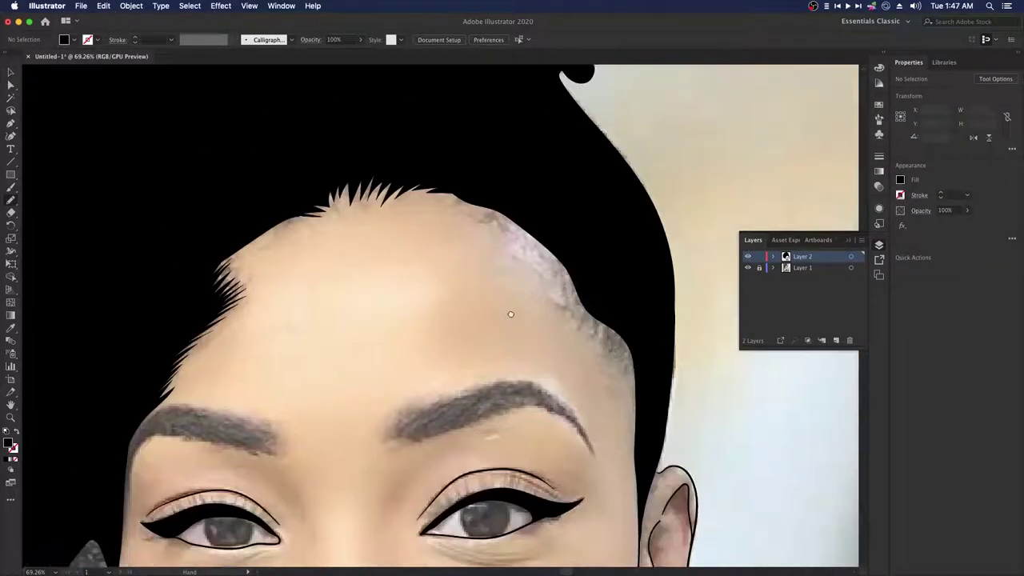
# Step: Trace the eyebrow nearest the visible ear with the Pencil as a solid black shape
pyautogui.scroll(-5, 554, 352)
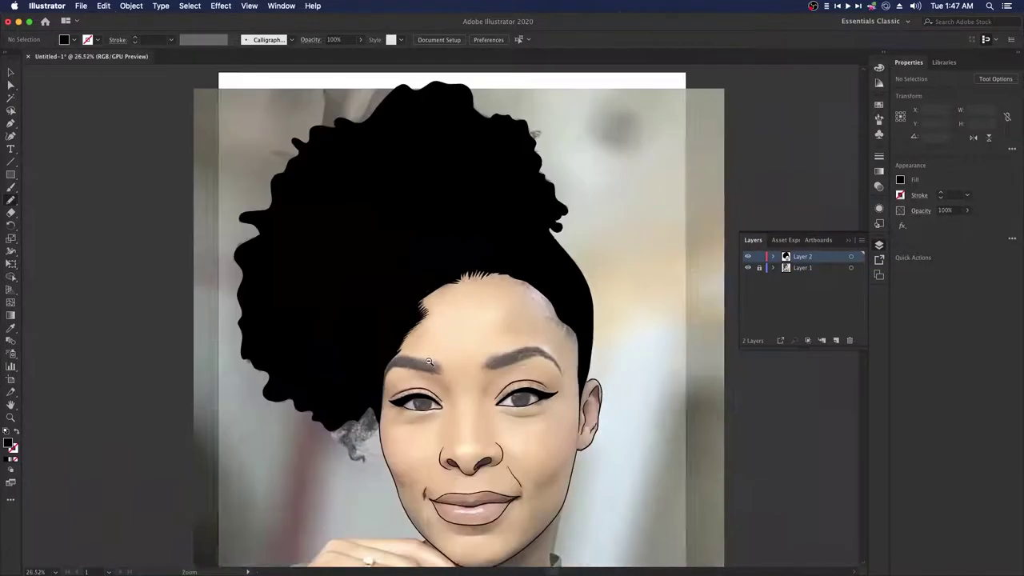
pyautogui.scroll(5, 378, 358)
pyautogui.click(365, 372)
pyautogui.press('super+z')
pyautogui.moveTo(365, 371)
pyautogui.mouseDown()
pyautogui.moveTo(403, 342)
pyautogui.moveTo(522, 333)
pyautogui.moveTo(572, 393)
pyautogui.moveTo(517, 344)
pyautogui.moveTo(419, 371)
pyautogui.moveTo(370, 356)
pyautogui.moveTo(367, 372)
pyautogui.mouseUp()
pyautogui.scroll(-4, 368, 372)
pyautogui.scroll(3, 307, 441)
# Step: Trace the hair-side eyebrow as a solid black shape, and toggle the photo layer off and on to check both brows
pyautogui.moveTo(306, 446); pyautogui.dragTo(357, 387)
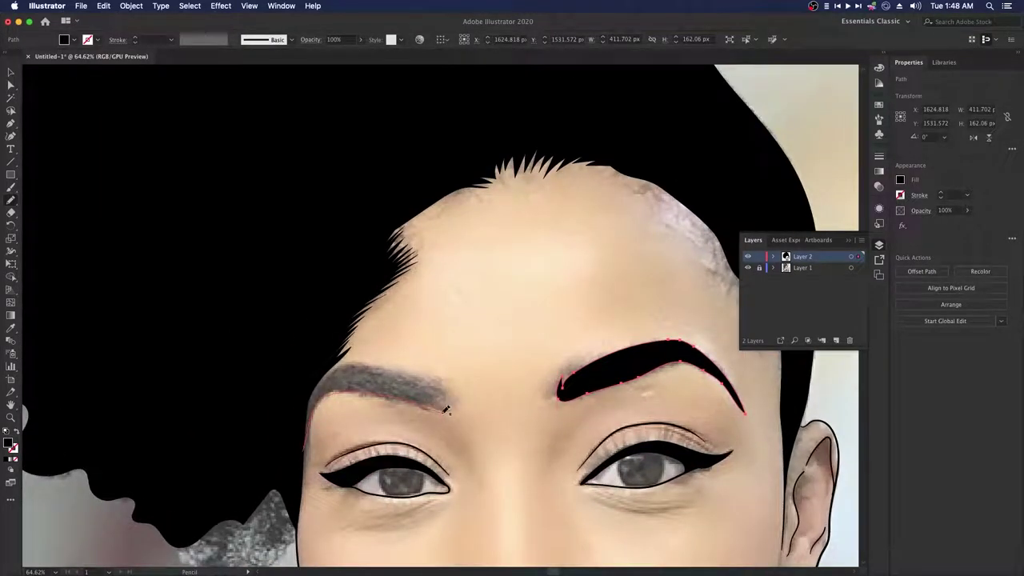
pyautogui.moveTo(303, 419); pyautogui.dragTo(307, 446)
pyautogui.scroll(-5, 387, 421)
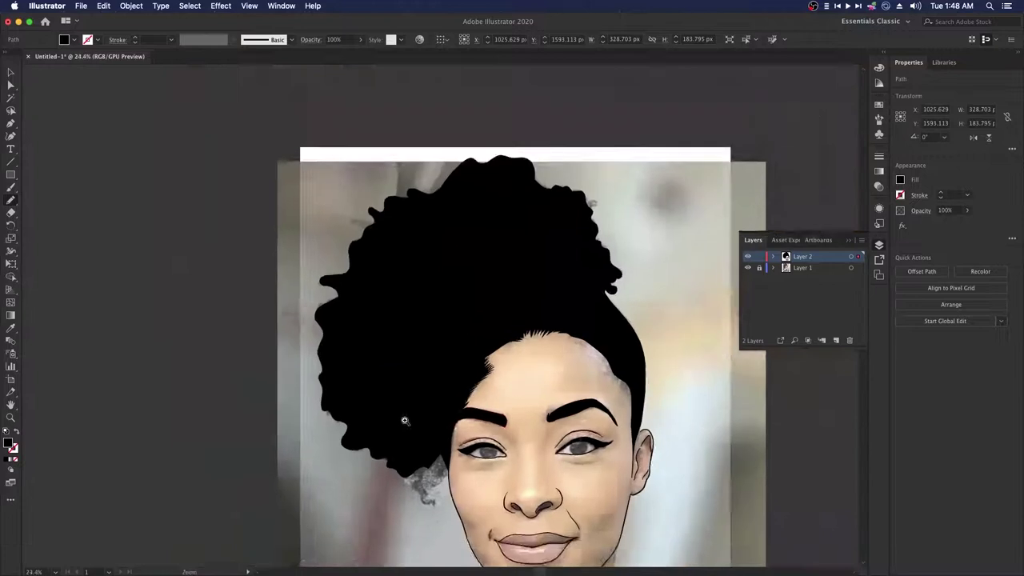
pyautogui.scroll(2, 482, 357)
pyautogui.scroll(-1, 482, 357)
pyautogui.press('v')
pyautogui.click(600, 338)
pyautogui.click(749, 269)
pyautogui.click(749, 269)
pyautogui.scroll(3, 491, 420)
pyautogui.moveTo(448, 335); pyautogui.dragTo(522, 405)
pyautogui.scroll(2, 483, 379)
pyautogui.moveTo(507, 302); pyautogui.dragTo(452, 368)
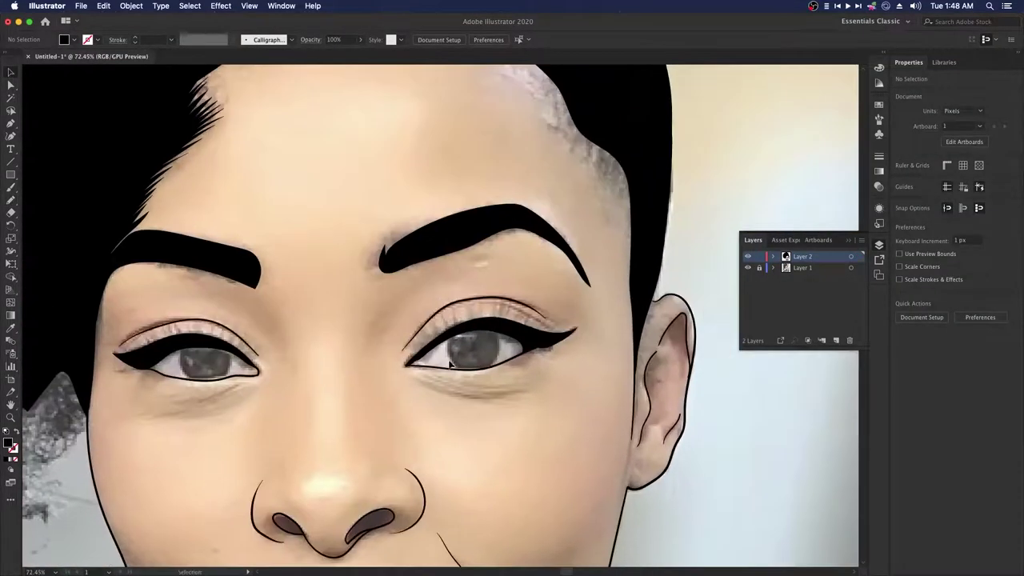
pyautogui.press('n')
pyautogui.scroll(3, 453, 368)
pyautogui.moveTo(452, 307)
pyautogui.mouseDown()
pyautogui.moveTo(457, 345)
pyautogui.moveTo(483, 358)
pyautogui.moveTo(516, 356)
pyautogui.moveTo(541, 325)
pyautogui.moveTo(532, 288)
pyautogui.moveTo(450, 310)
pyautogui.mouseUp()
pyautogui.moveTo(583, 376); pyautogui.dragTo(378, 372)
pyautogui.press('super+z')
pyautogui.moveTo(509, 392); pyautogui.dragTo(645, 383)
pyautogui.moveTo(656, 278)
pyautogui.mouseDown()
pyautogui.moveTo(444, 324)
pyautogui.moveTo(466, 373)
pyautogui.mouseUp()
pyautogui.press('super+z')
pyautogui.moveTo(432, 325)
pyautogui.mouseDown()
pyautogui.moveTo(440, 363)
pyautogui.moveTo(464, 375)
pyautogui.mouseUp()
pyautogui.press('super+z')
# Step: Outline the iris of the eye nearest the visible ear with the Paintbrush, using a black stroke and no fill
pyautogui.click(11, 187)
pyautogui.moveTo(448, 316)
pyautogui.mouseDown()
pyautogui.moveTo(438, 356)
pyautogui.moveTo(480, 368)
pyautogui.moveTo(493, 313)
pyautogui.mouseUp()
pyautogui.hotkey('shift', 'x')
pyautogui.scroll(-5, 496, 309)
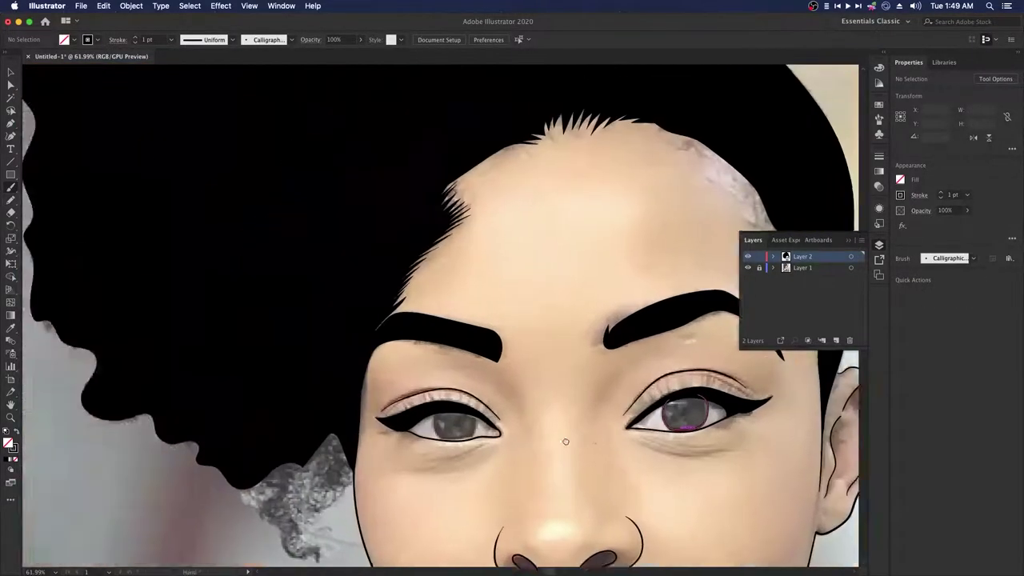
# Step: Outline the iris of the hair-side eye with the Paintbrush, using a 1 pt black stroke and no fill
pyautogui.scroll(5, 454, 410)
pyautogui.moveTo(432, 396)
pyautogui.mouseDown()
pyautogui.moveTo(453, 425)
pyautogui.moveTo(482, 426)
pyautogui.moveTo(503, 386)
pyautogui.mouseUp()
pyautogui.scroll(-5, 609, 487)
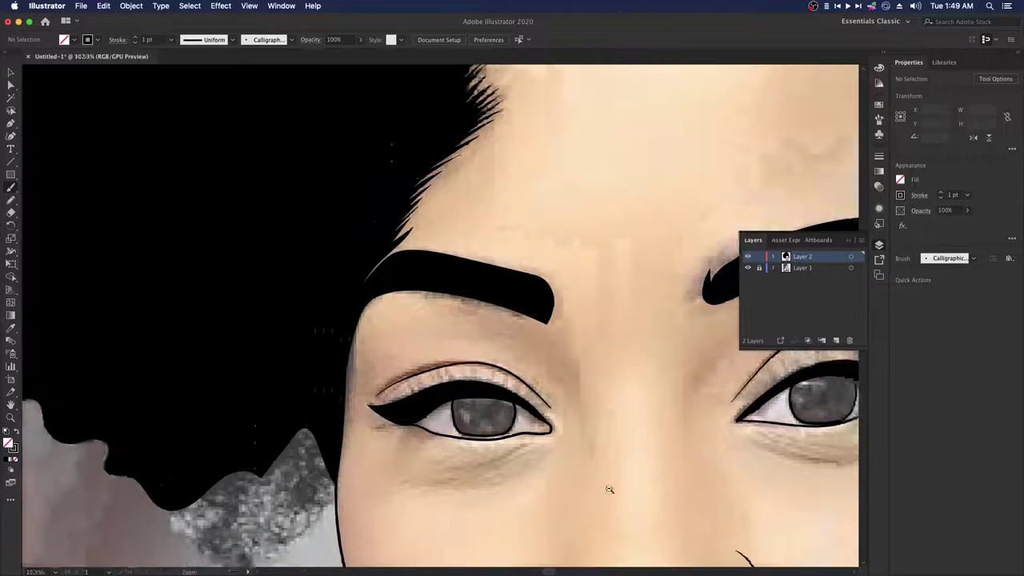
# Step: Try short eyelash strokes along the upper lid of the hair-side eye with the Paintbrush, using 0.5 pt and 1 pt strokes
pyautogui.scroll(6, 448, 400)
pyautogui.click(135, 43)
pyautogui.scroll(3, 352, 399)
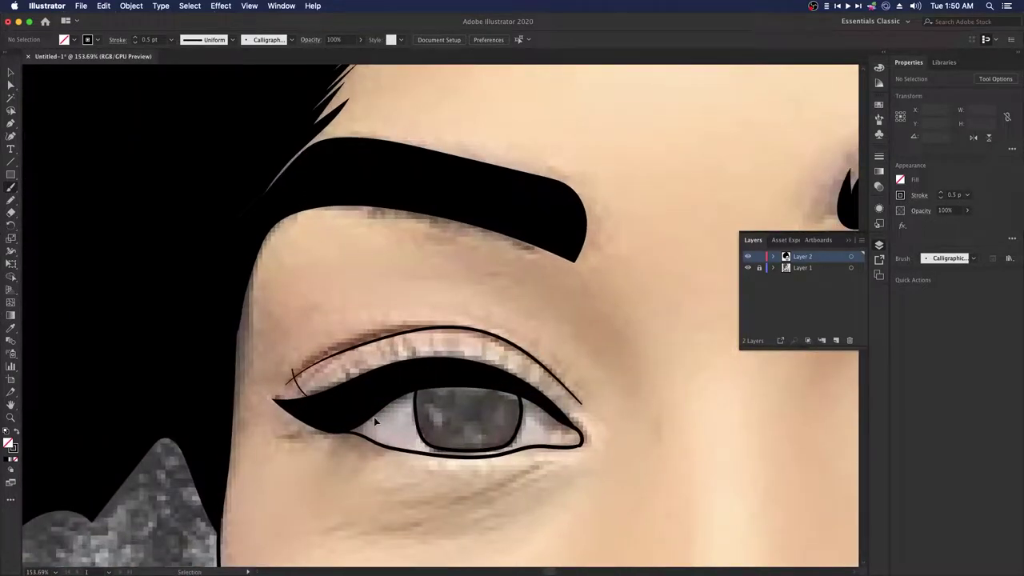
pyautogui.scroll(-7, 423, 404)
pyautogui.click(135, 37)
pyautogui.moveTo(399, 395)
pyautogui.mouseDown()
pyautogui.moveTo(394, 377)
pyautogui.moveTo(427, 380)
pyautogui.mouseUp()
pyautogui.press('super+z')
pyautogui.moveTo(438, 395); pyautogui.dragTo(443, 383)
pyautogui.moveTo(453, 399)
pyautogui.mouseDown()
pyautogui.moveTo(450, 386)
pyautogui.moveTo(396, 384)
pyautogui.mouseUp()
pyautogui.moveTo(391, 399); pyautogui.dragTo(385, 388)
pyautogui.scroll(-3, 633, 472)
pyautogui.scroll(4, 634, 472)
pyautogui.hscroll(5, 574, 480)
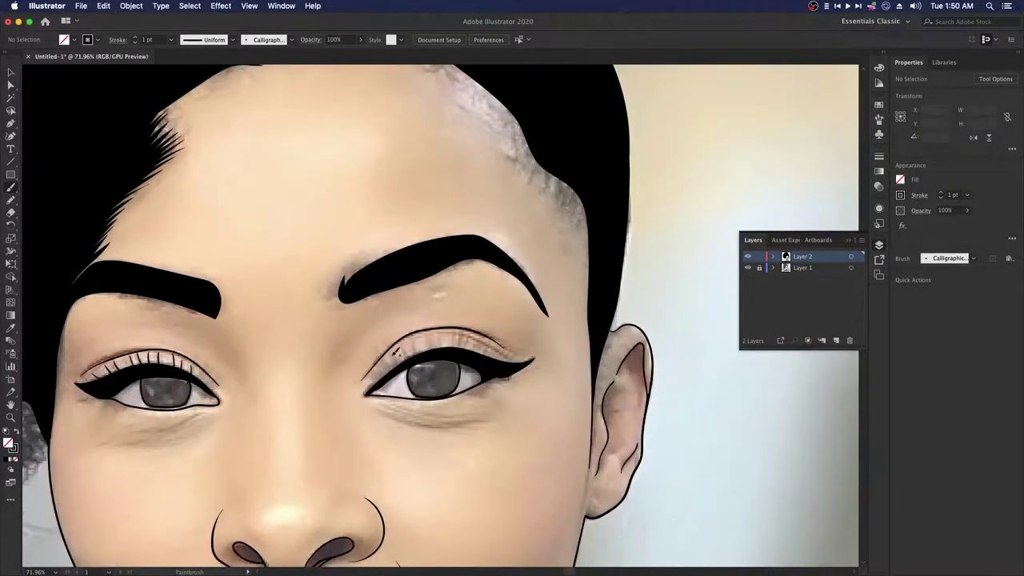
pyautogui.scroll(-4, 399, 351)
pyautogui.scroll(3, 547, 388)
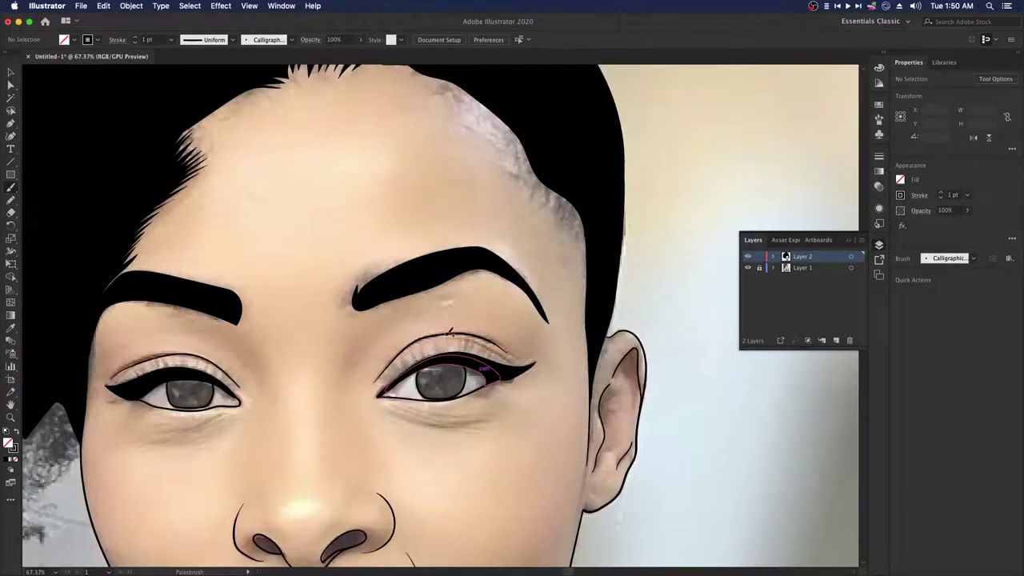
# Step: Adjust the upper end point of the ear outline with Direct Selection so it meets the hair edge
pyautogui.scroll(4, 546, 387)
pyautogui.moveTo(694, 299); pyautogui.dragTo(504, 331)
pyautogui.press('a')
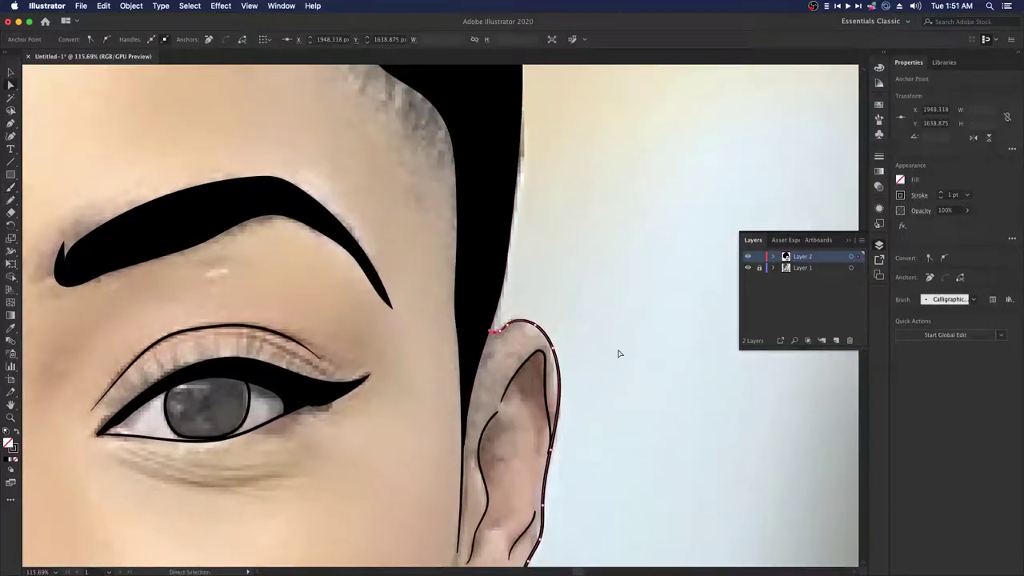
pyautogui.click(595, 322)
pyautogui.scroll(-5, 595, 323)
pyautogui.moveTo(488, 449); pyautogui.dragTo(620, 203)
pyautogui.scroll(-5, 620, 202)
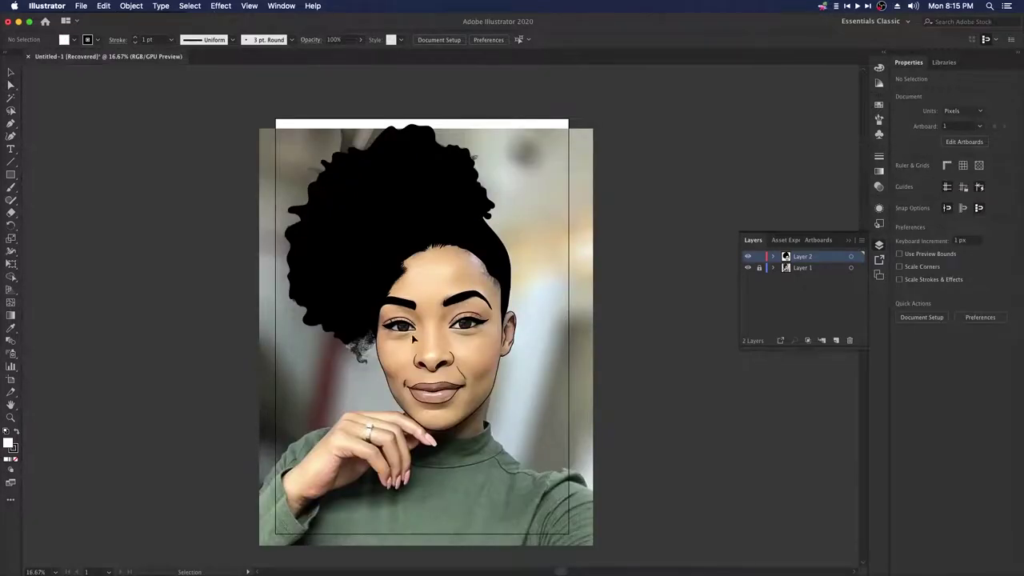
# Step: Hide the photo on Layer 1 so that only the line art on Layer 2 is shown
pyautogui.moveTo(438, 341)
pyautogui.mouseDown()
pyautogui.moveTo(476, 331)
pyautogui.moveTo(466, 315)
pyautogui.moveTo(446, 330)
pyautogui.mouseUp()
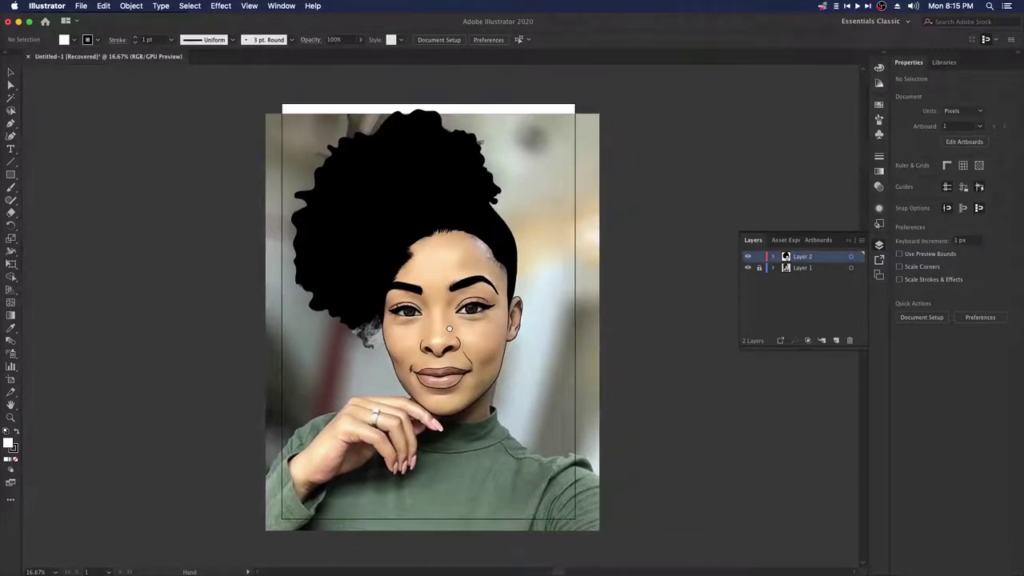
pyautogui.click(748, 268)
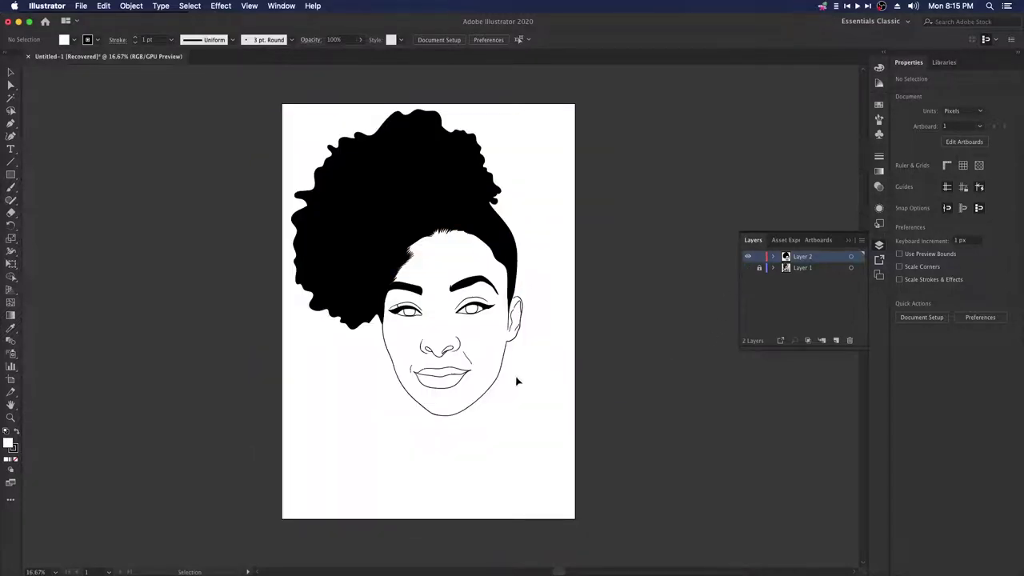
pyautogui.scroll(2, 482, 325)
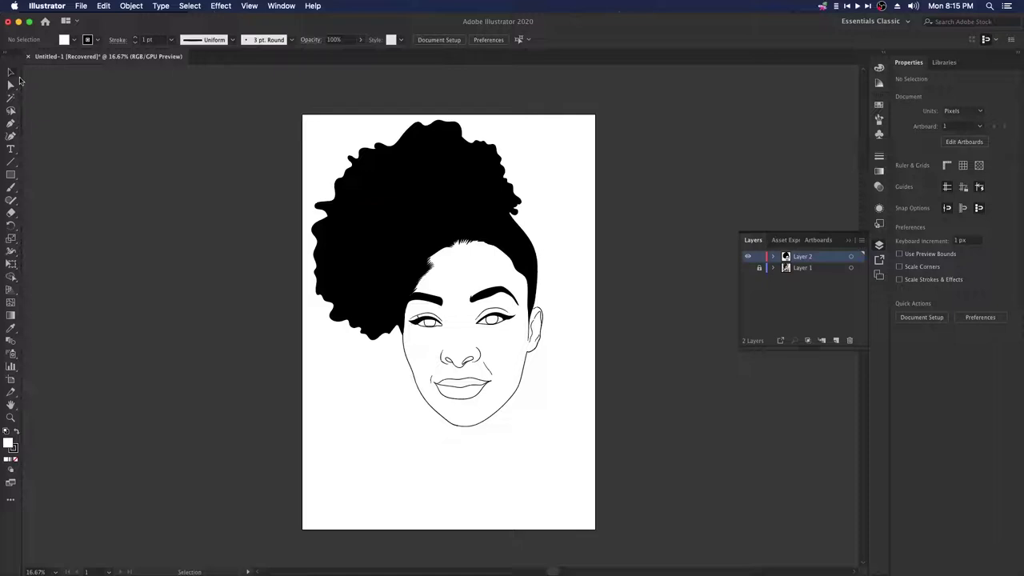
pyautogui.scroll(-2, 600, 480)
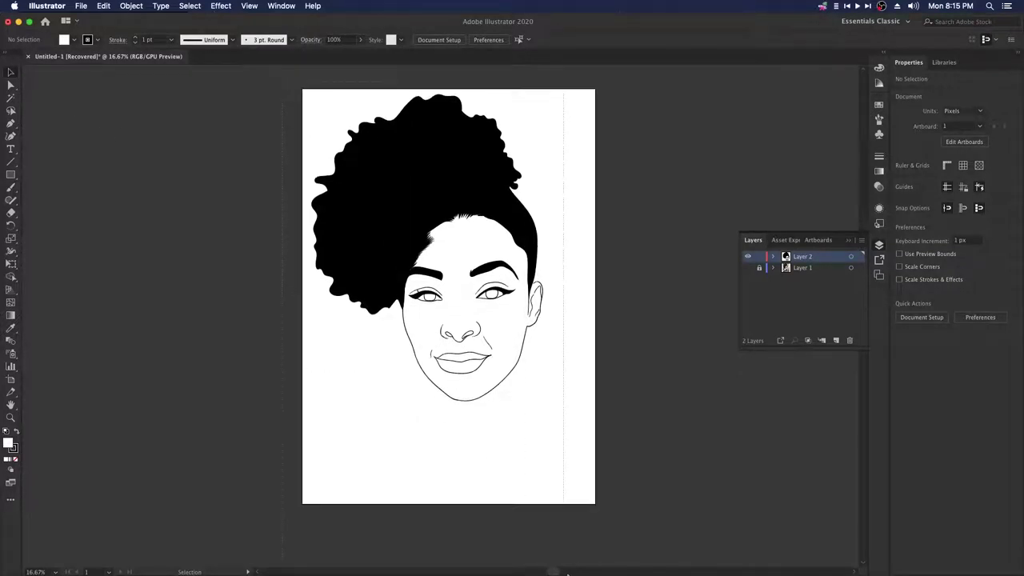
# Step: Select all of the line art, move it down toward the middle of the artboard, and deselect it
pyautogui.press('super+a')
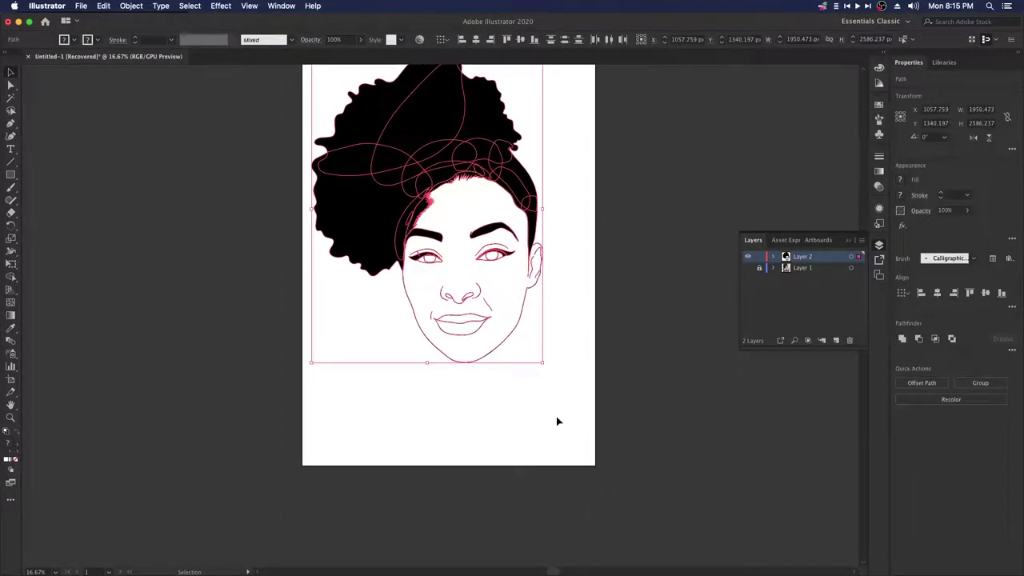
pyautogui.scroll(2, 558, 422)
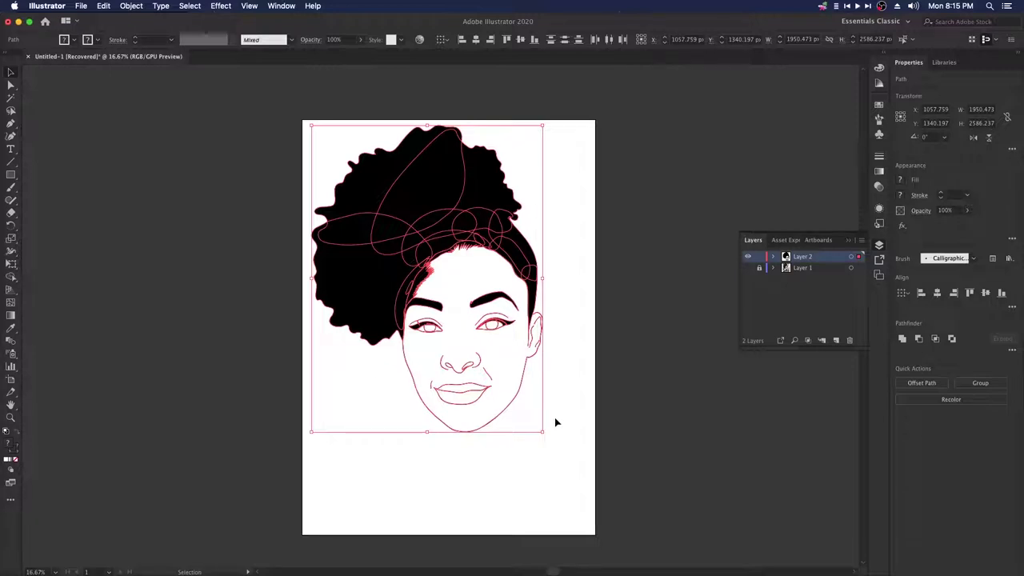
pyautogui.moveTo(456, 223); pyautogui.dragTo(459, 258)
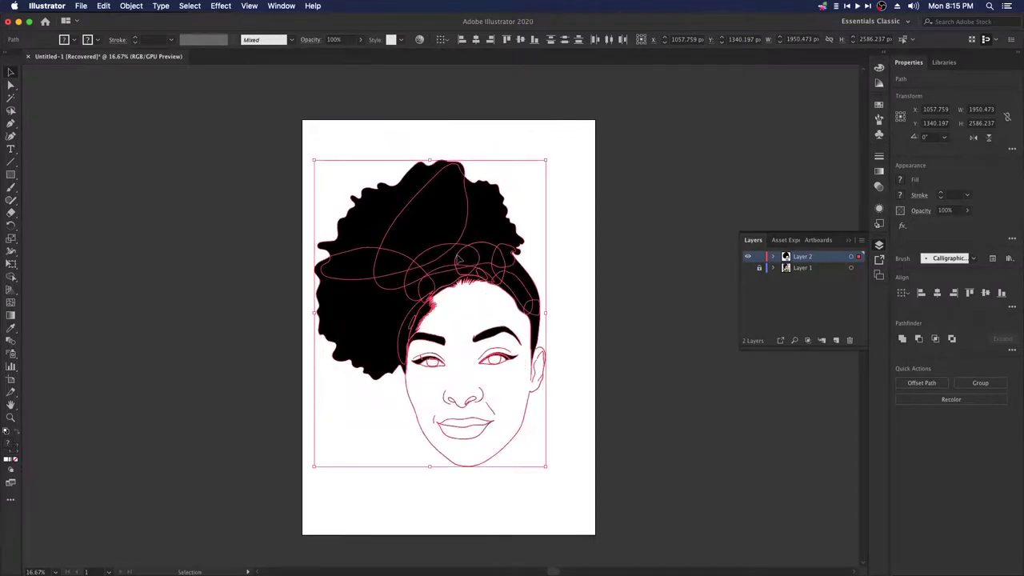
pyautogui.click(629, 343)
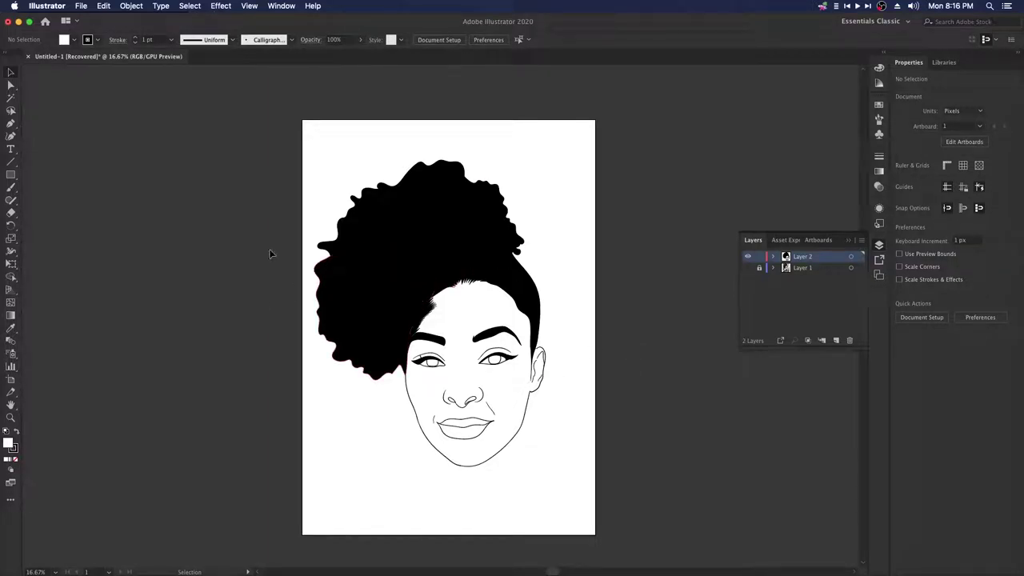
# Step: Start an Export As of the artwork and choose the Art Works folder inside MAC as the destination
pyautogui.click(83, 7)
pyautogui.moveTo(158, 181)
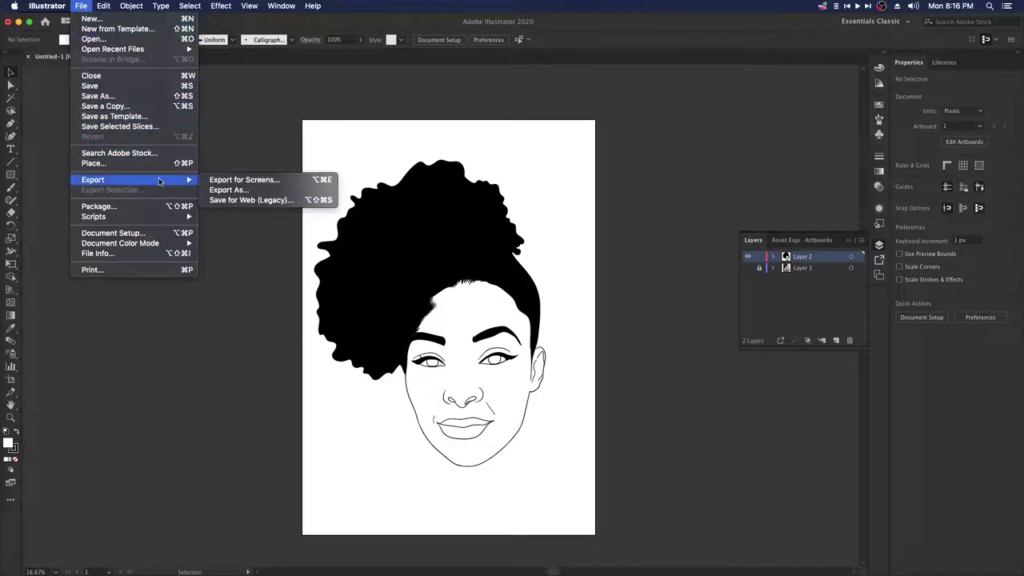
pyautogui.click(236, 190)
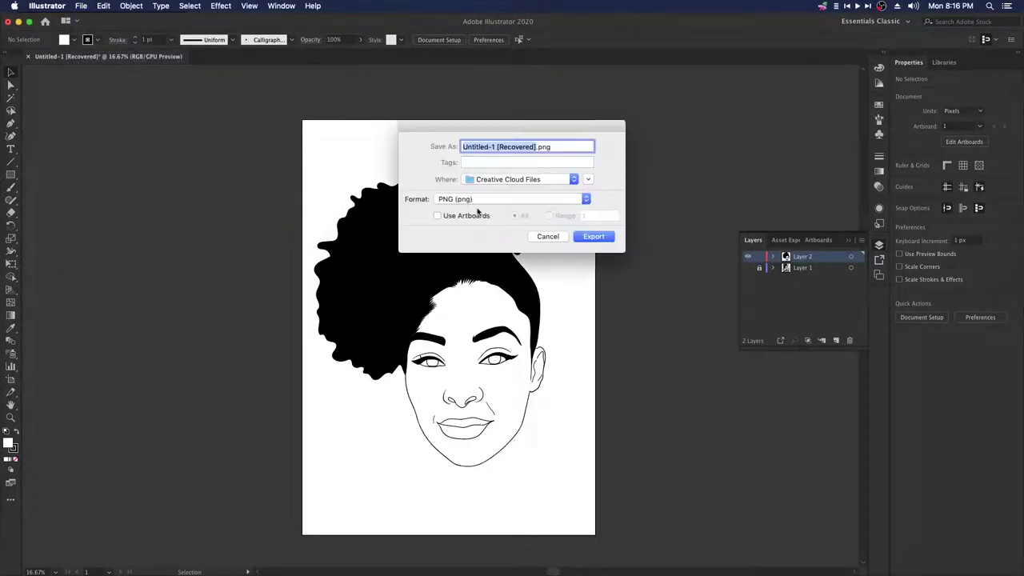
pyautogui.moveTo(599, 137); pyautogui.dragTo(522, 146)
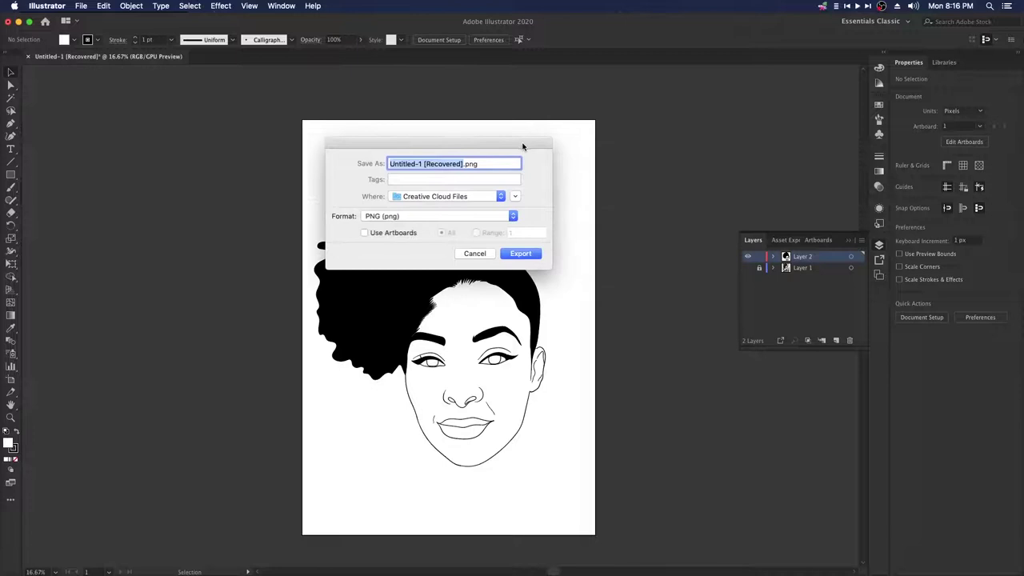
pyautogui.click(516, 197)
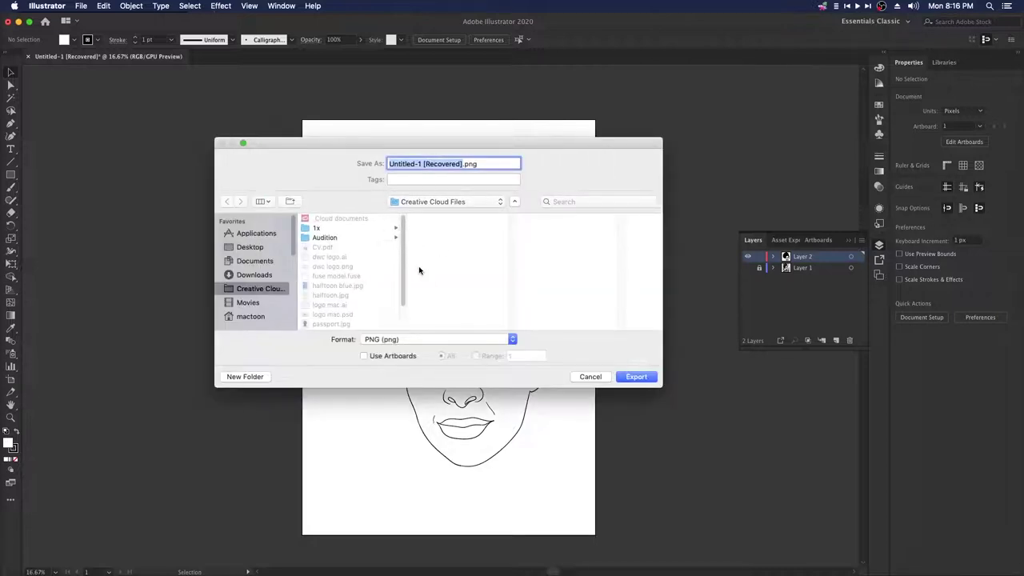
pyautogui.moveTo(517, 149); pyautogui.dragTo(521, 119)
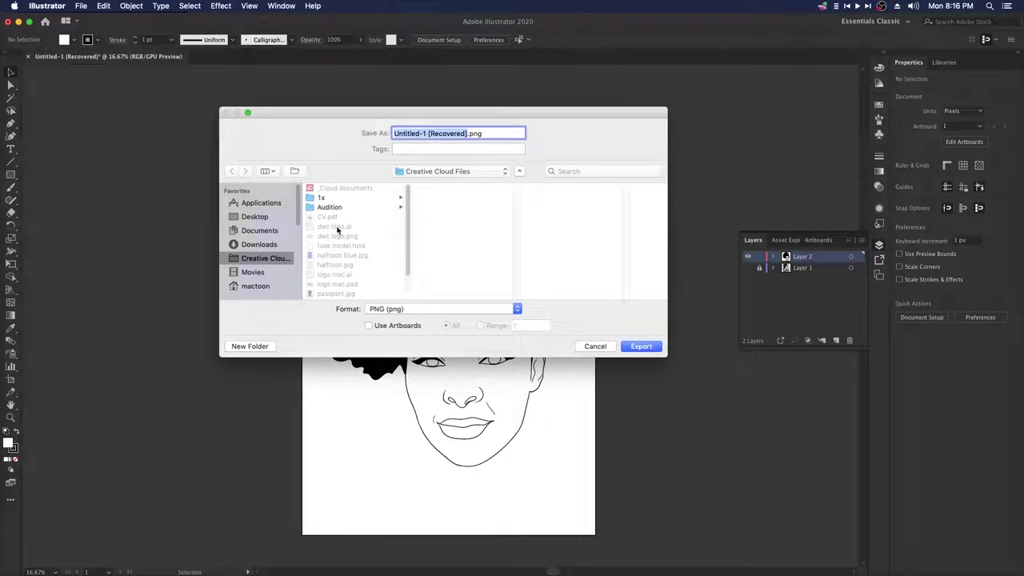
pyautogui.moveTo(299, 214); pyautogui.dragTo(301, 242)
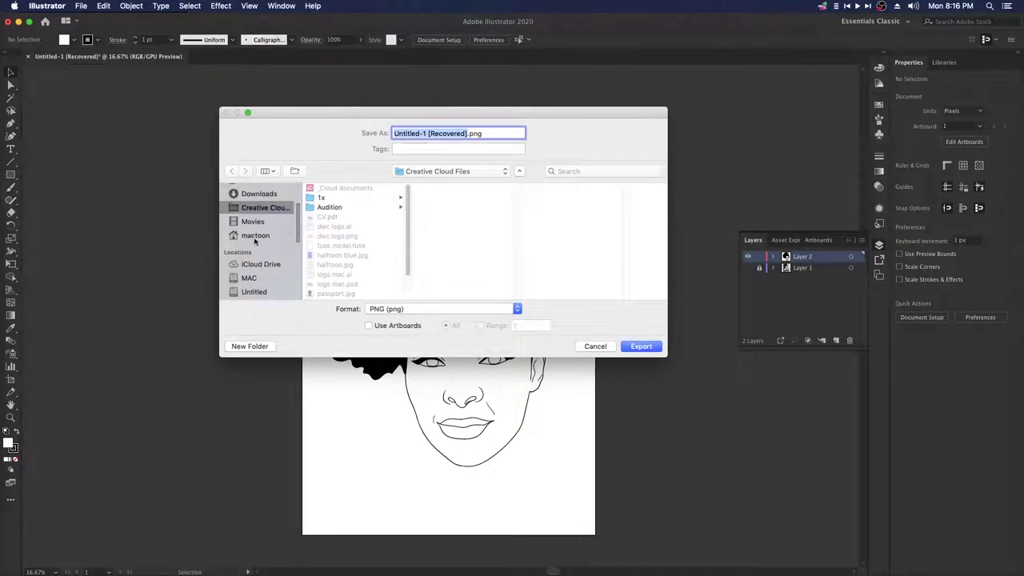
pyautogui.click(278, 242)
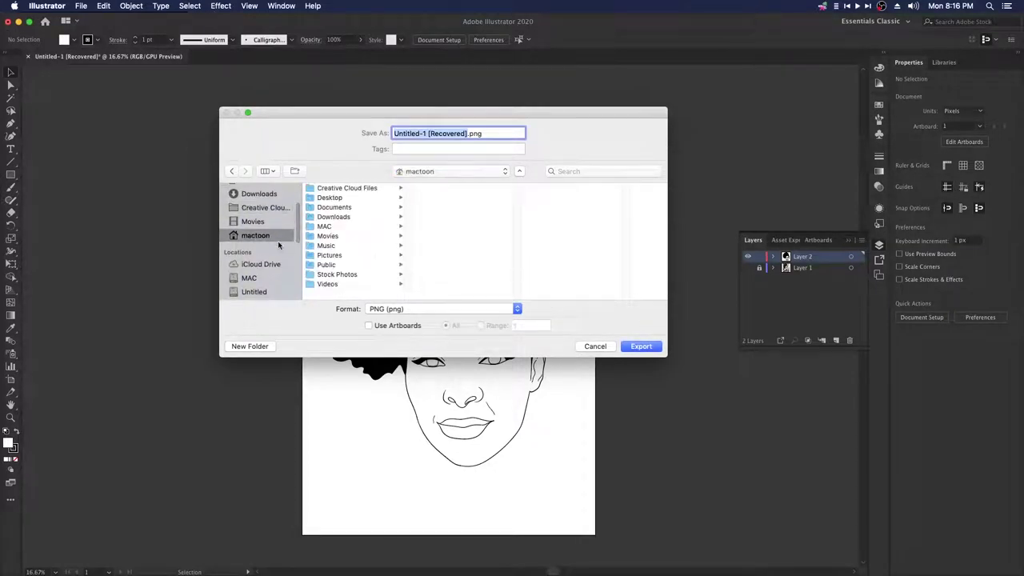
pyautogui.click(325, 227)
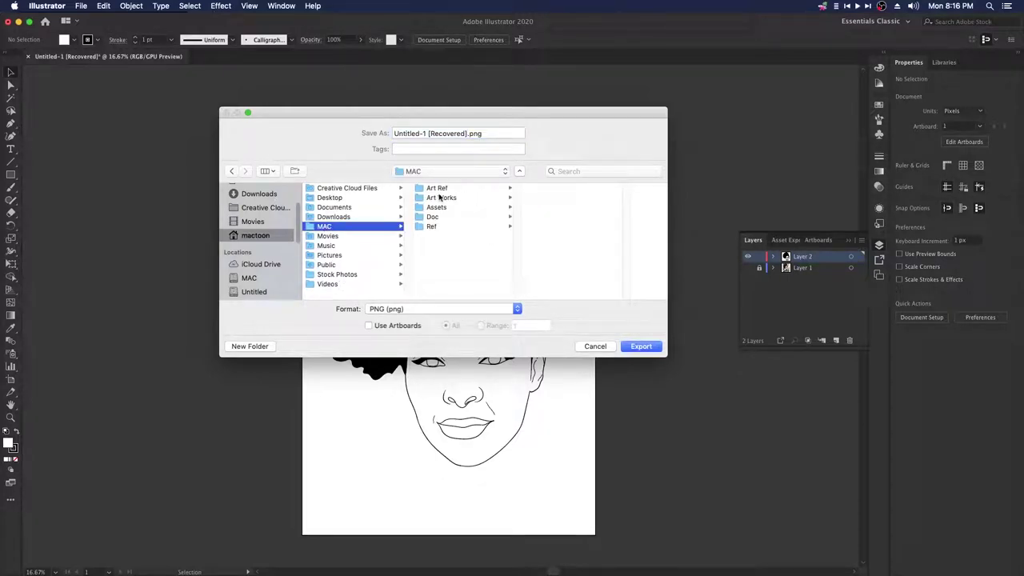
pyautogui.click(502, 198)
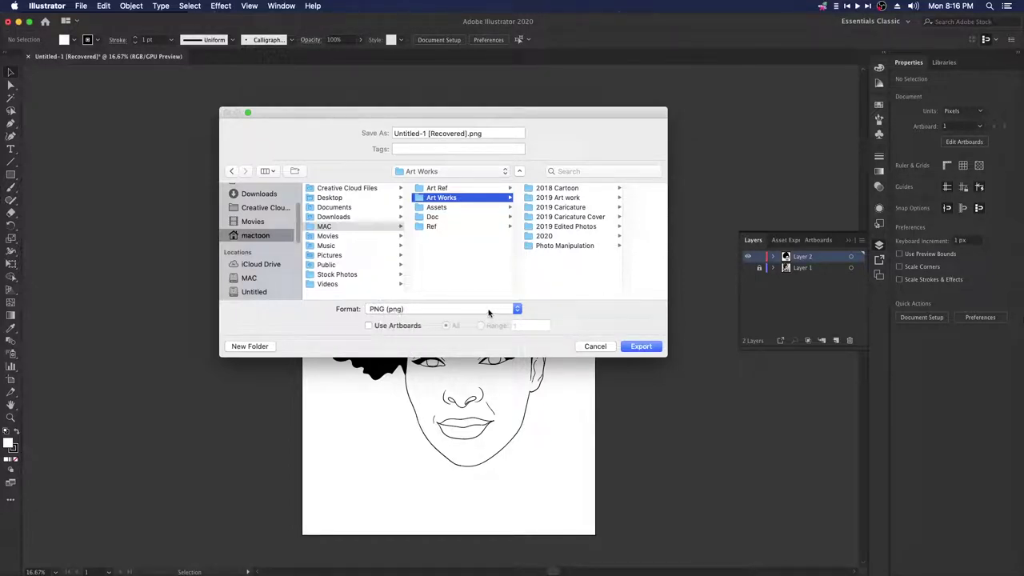
# Step: Set the export format to PNG and limit the export to the artboard with Use Artboards for all artboards
pyautogui.click(518, 309)
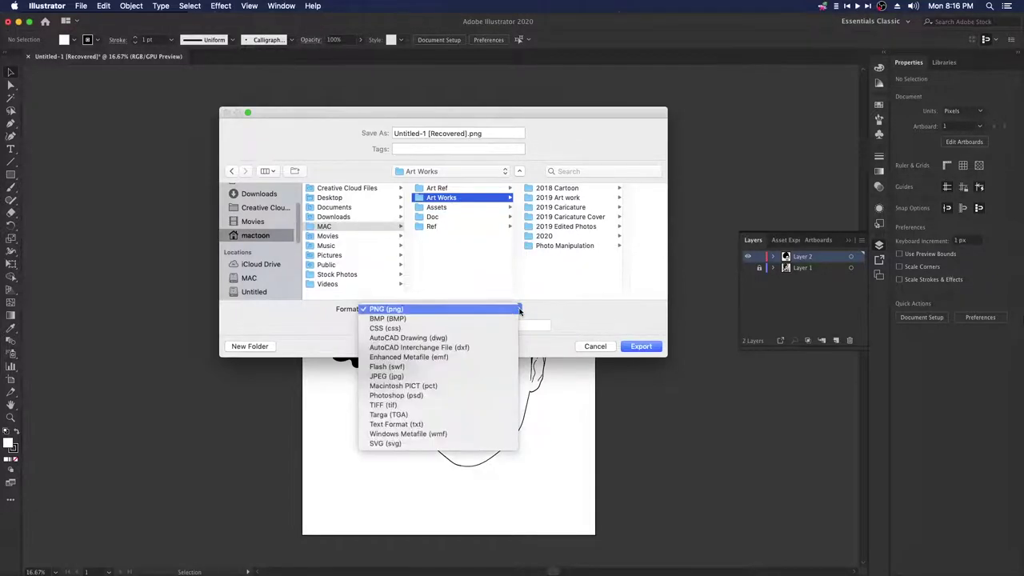
pyautogui.click(391, 310)
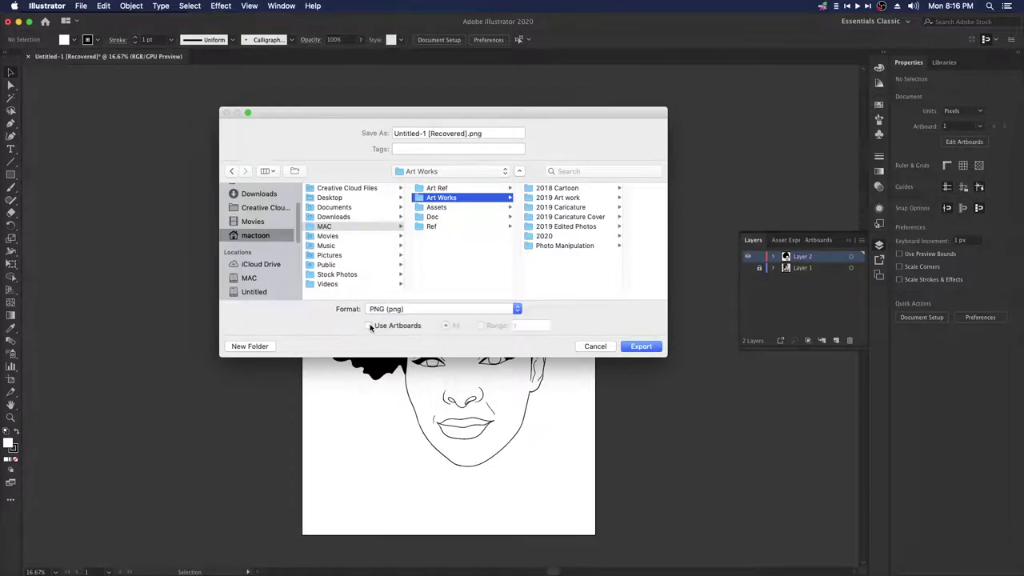
pyautogui.click(369, 325)
pyautogui.moveTo(498, 114); pyautogui.dragTo(902, 132)
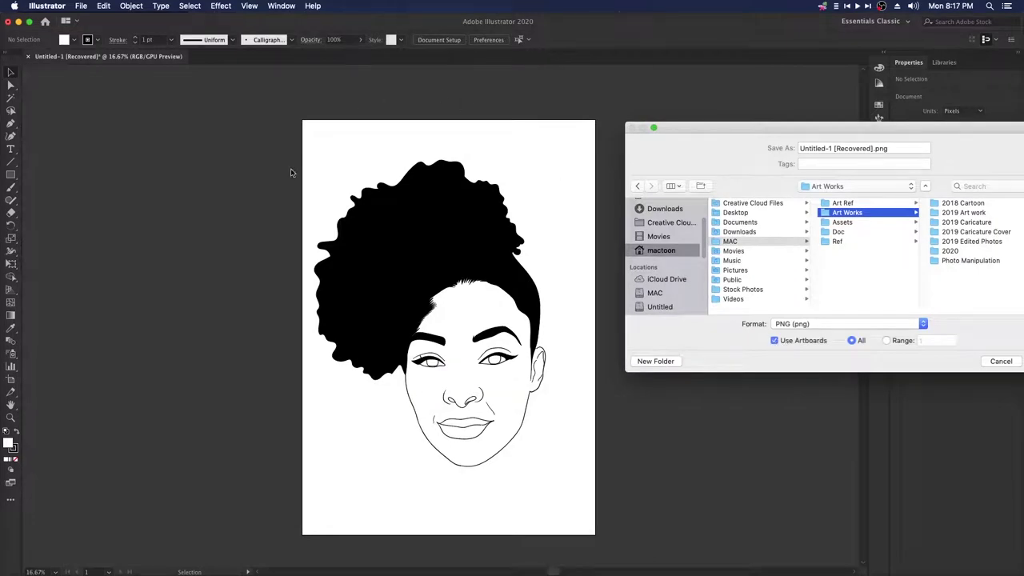
pyautogui.click(775, 340)
pyautogui.click(774, 341)
pyautogui.moveTo(907, 139); pyautogui.dragTo(541, 155)
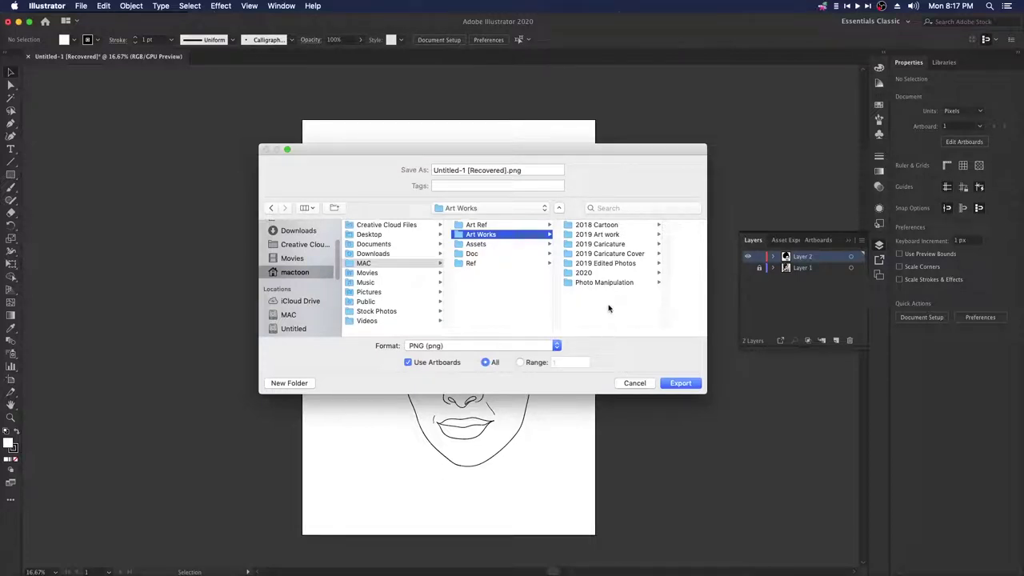
# Step: Name the export file Shadows, keeping the .png extension
pyautogui.click(506, 171)
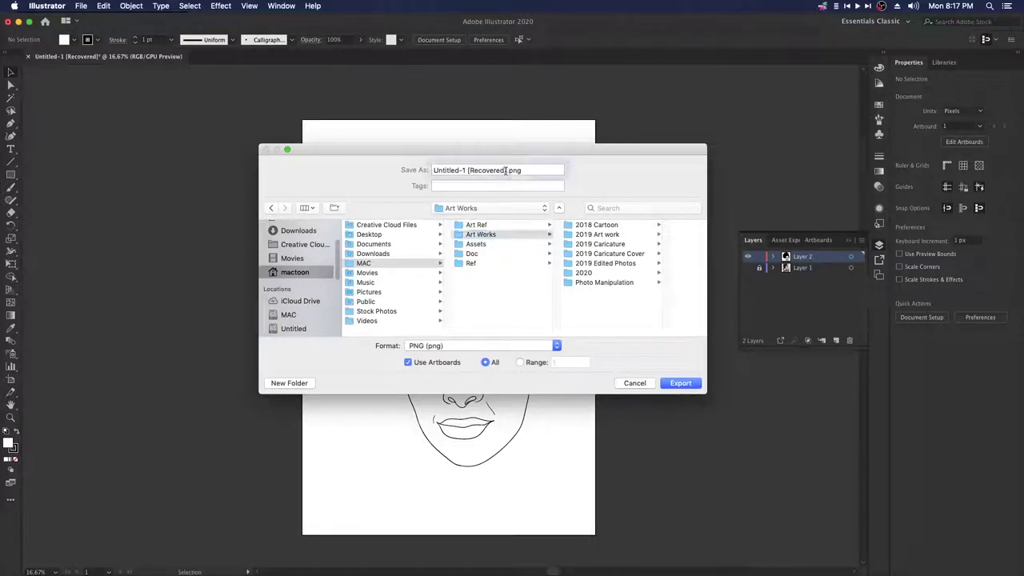
pyautogui.tripleClick(506, 170)
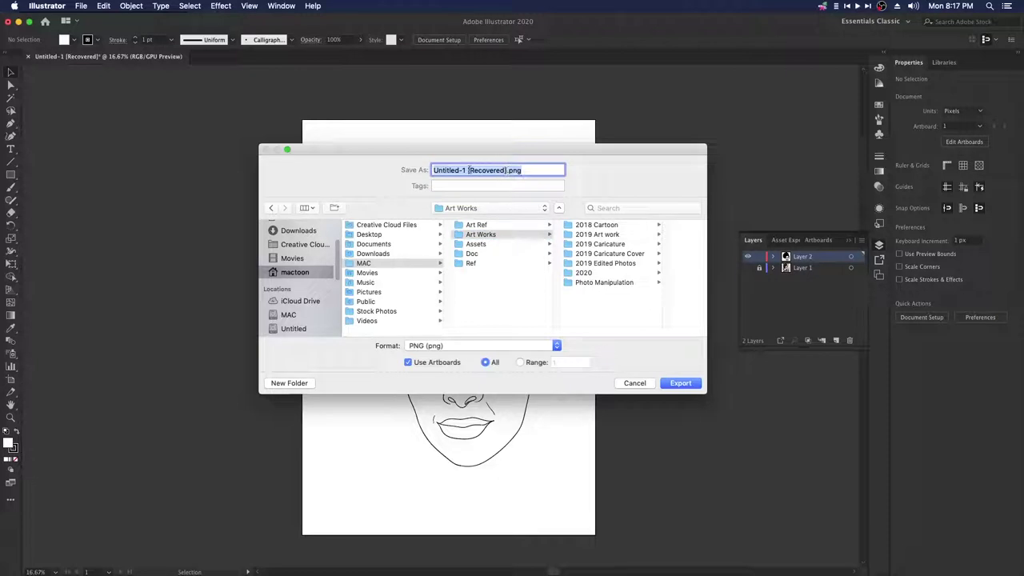
pyautogui.click(508, 171)
pyautogui.moveTo(506, 170); pyautogui.dragTo(408, 169)
pyautogui.write('Sh')
pyautogui.write('ow')
pyautogui.press('BackSpace')
pyautogui.press('BackSpace')
pyautogui.write('adows')
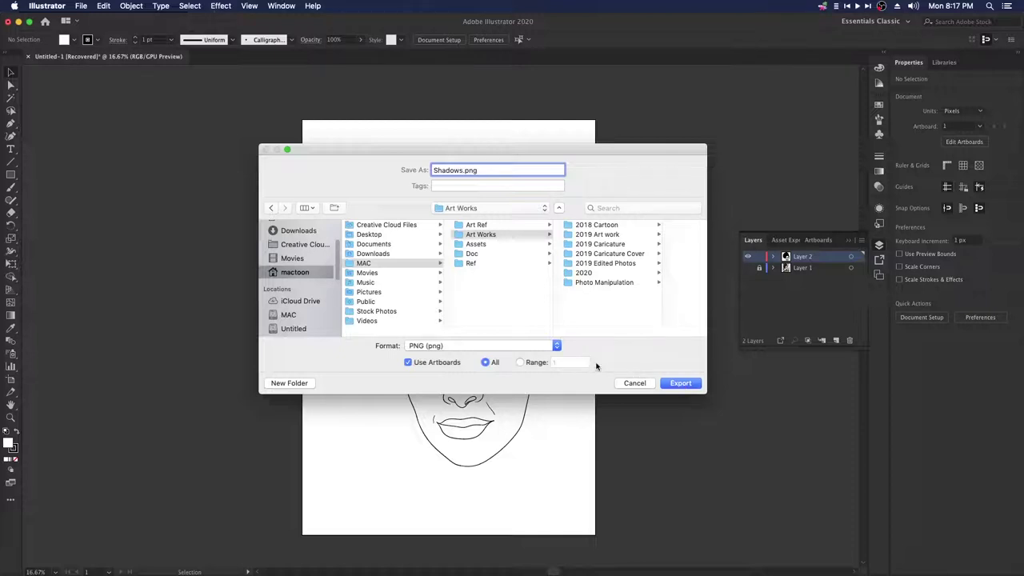
# Step: Review the available export formats, keep PNG, and proceed to the PNG Options for Shadows.png
pyautogui.click(558, 349)
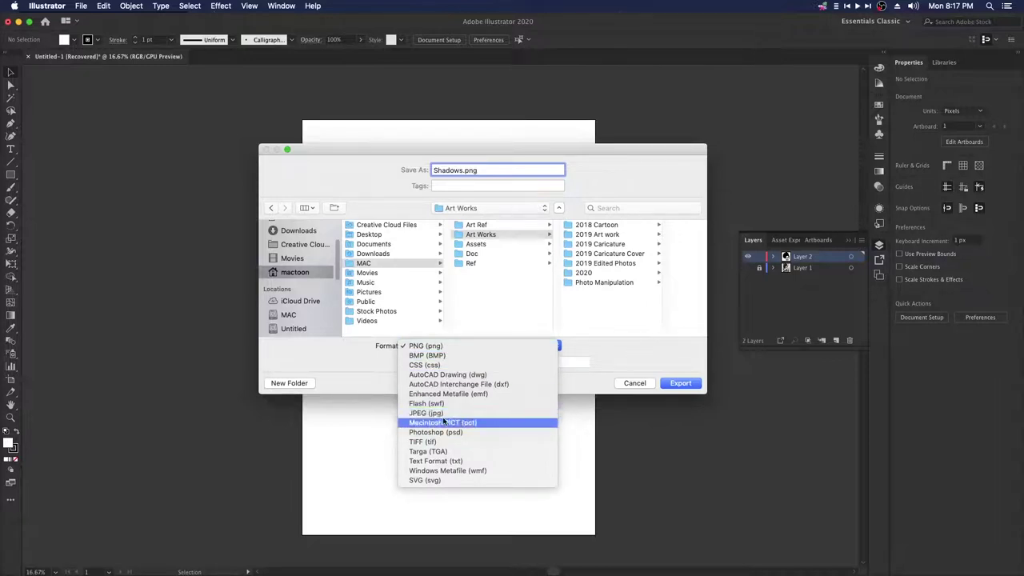
pyautogui.click(618, 361)
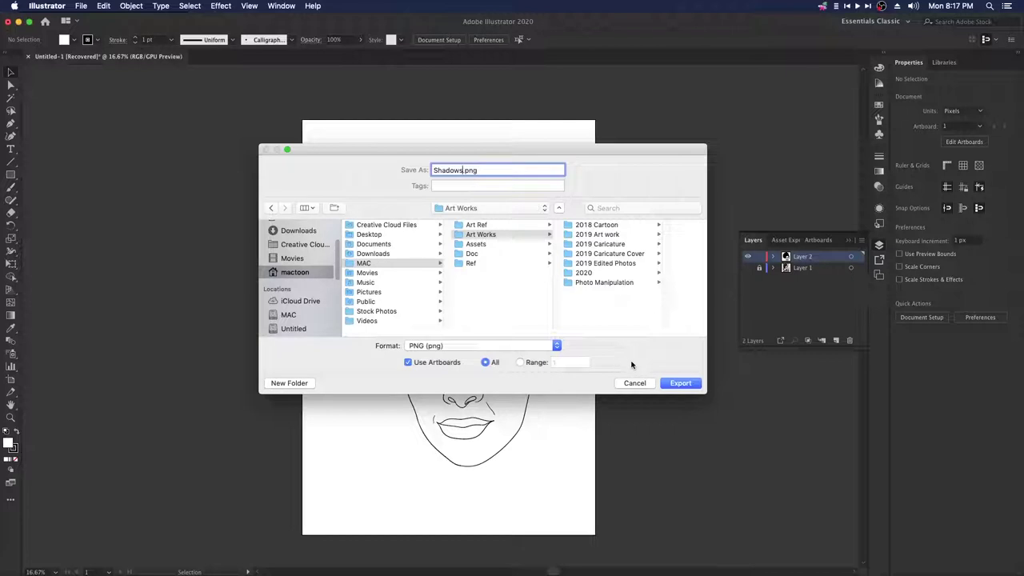
pyautogui.click(605, 320)
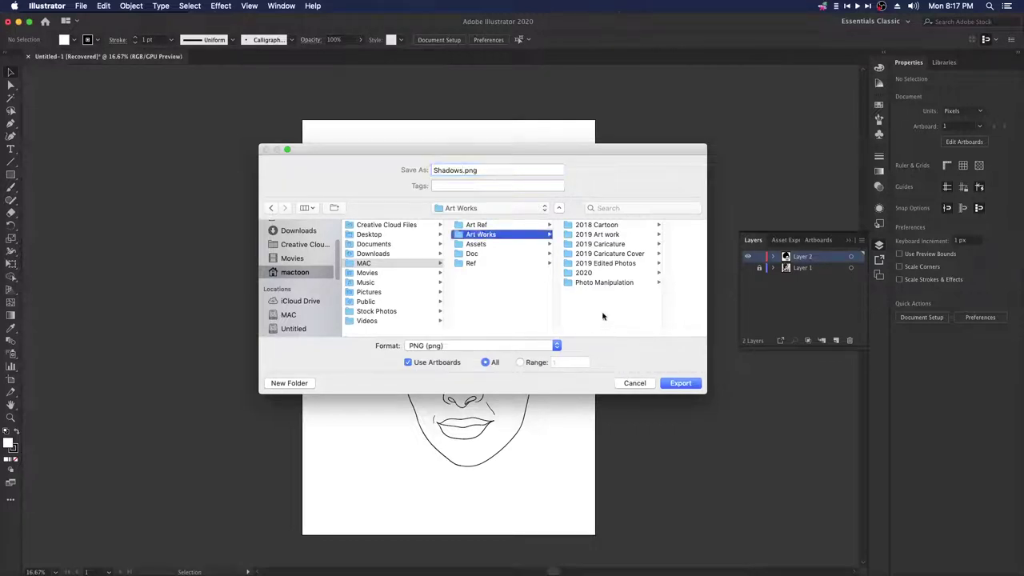
pyautogui.click(681, 383)
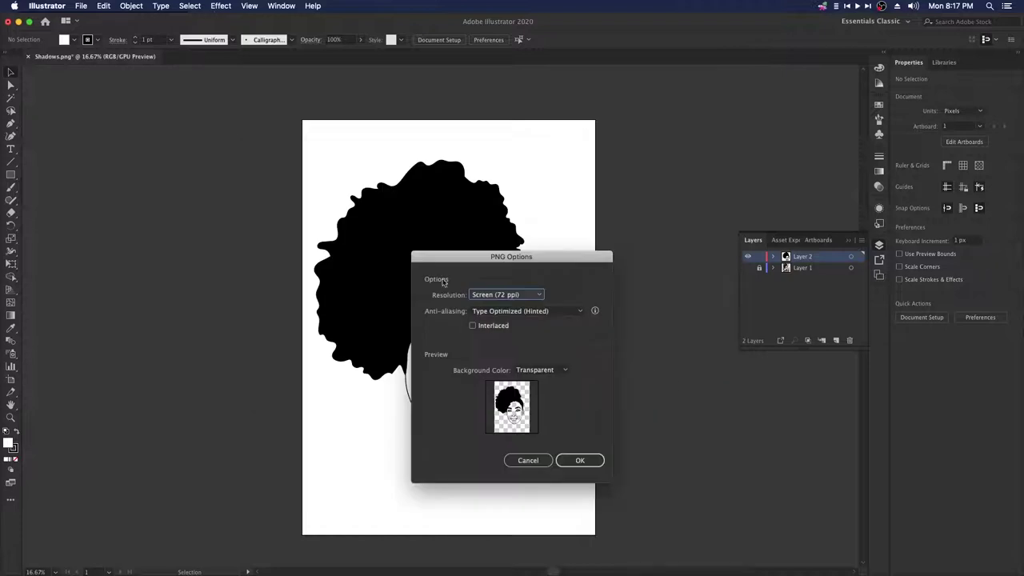
pyautogui.moveTo(512, 262); pyautogui.dragTo(452, 189)
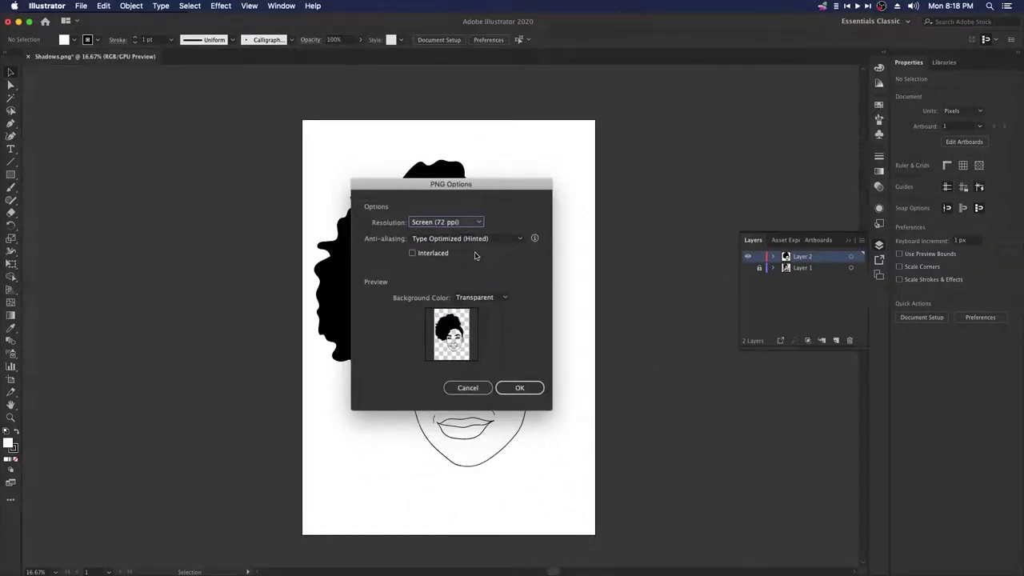
# Step: Set the PNG resolution to High (300 ppi), keep the background transparent, and complete the Shadows export
pyautogui.click(470, 223)
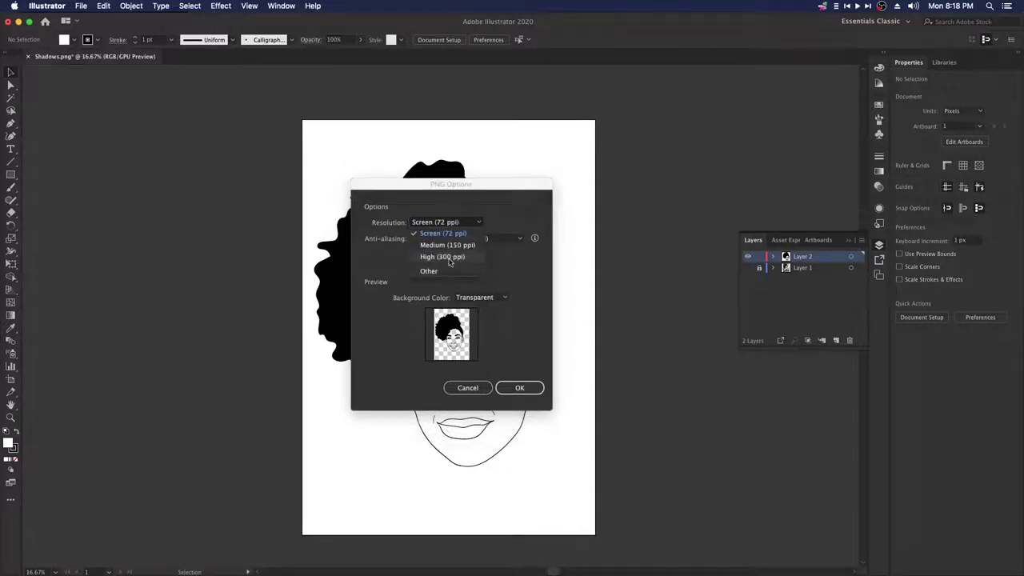
pyautogui.click(460, 257)
pyautogui.click(470, 229)
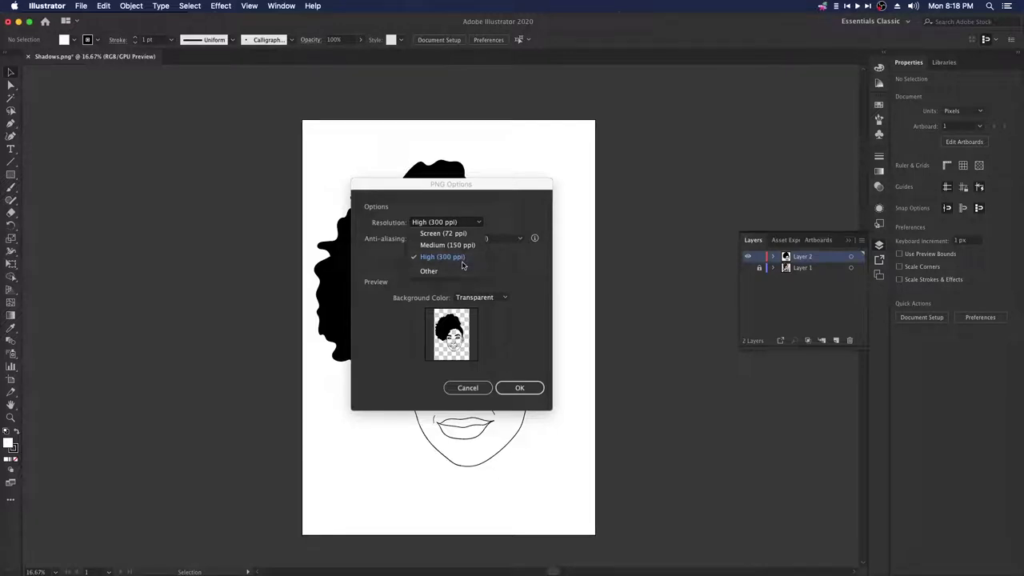
pyautogui.click(458, 257)
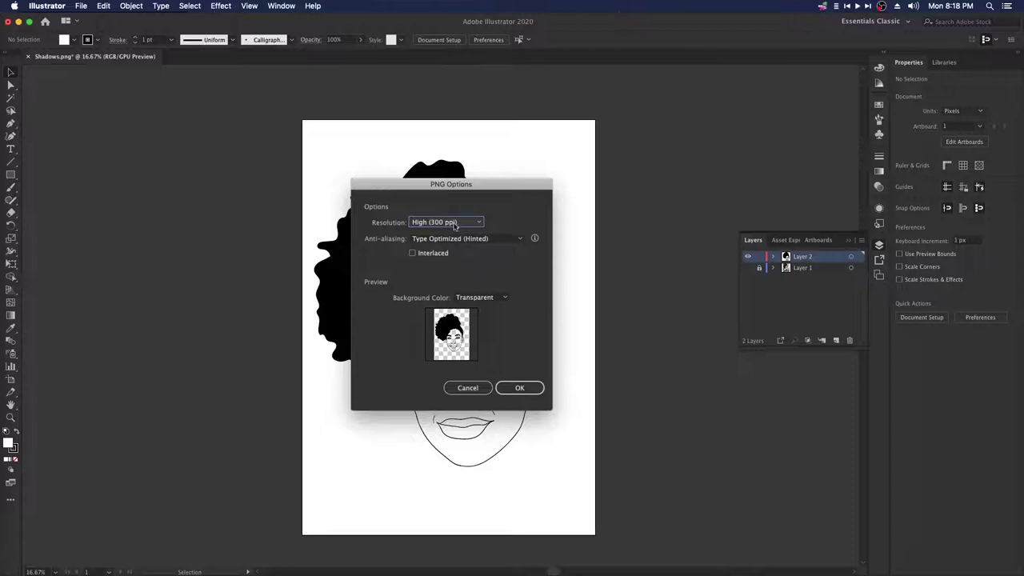
pyautogui.click(488, 299)
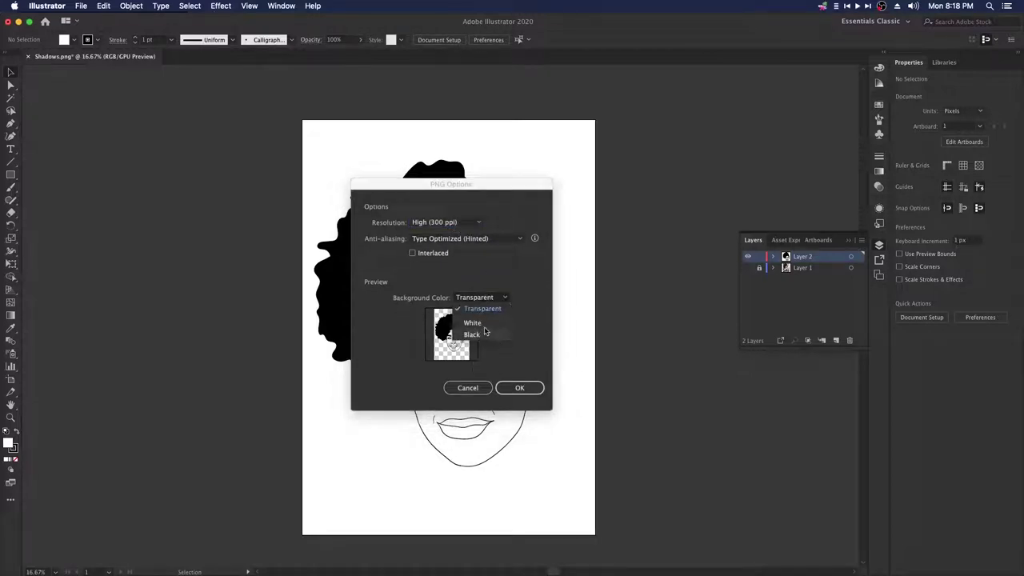
pyautogui.click(516, 284)
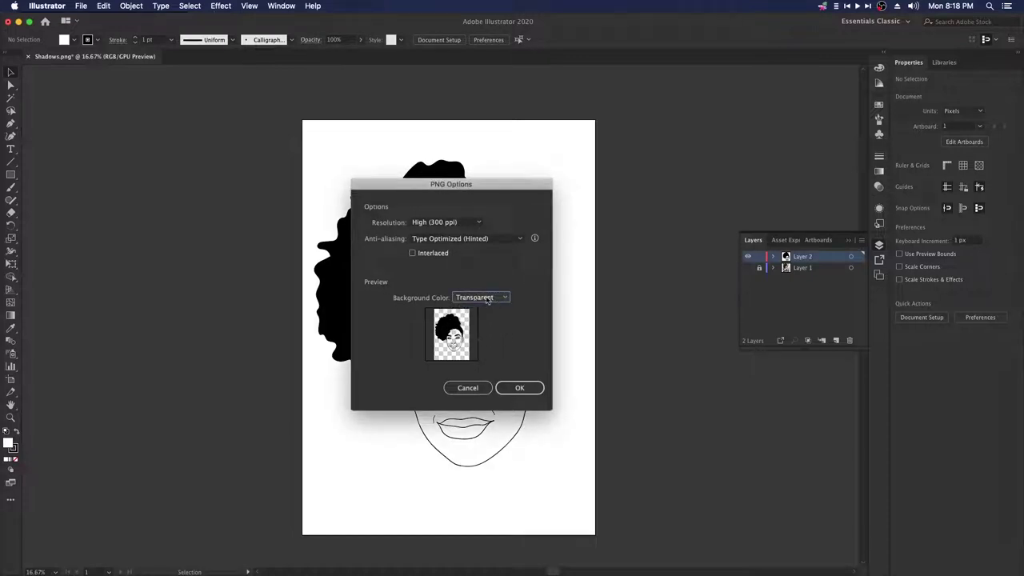
pyautogui.click(524, 389)
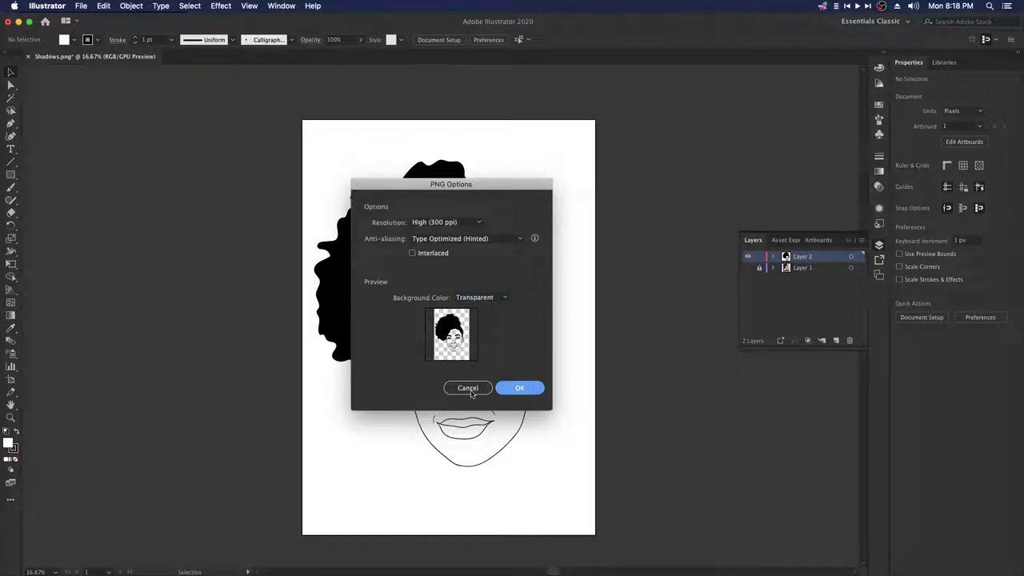
pyautogui.click(521, 388)
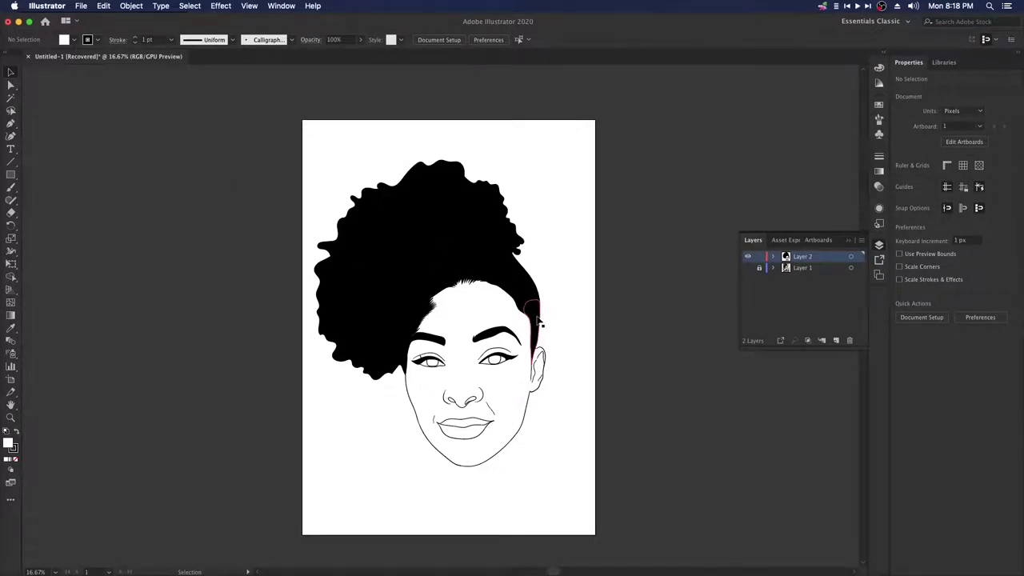
# Step: Start saving the drawing in Adobe Illustrator (ai) format and choose the Doc folder inside MAC as the destination
pyautogui.click(82, 7)
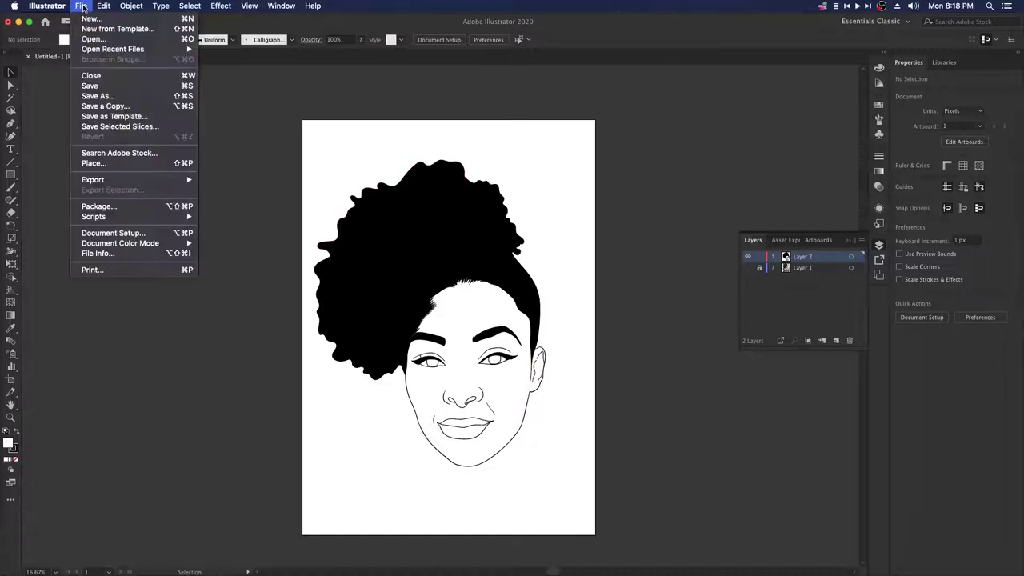
pyautogui.click(92, 85)
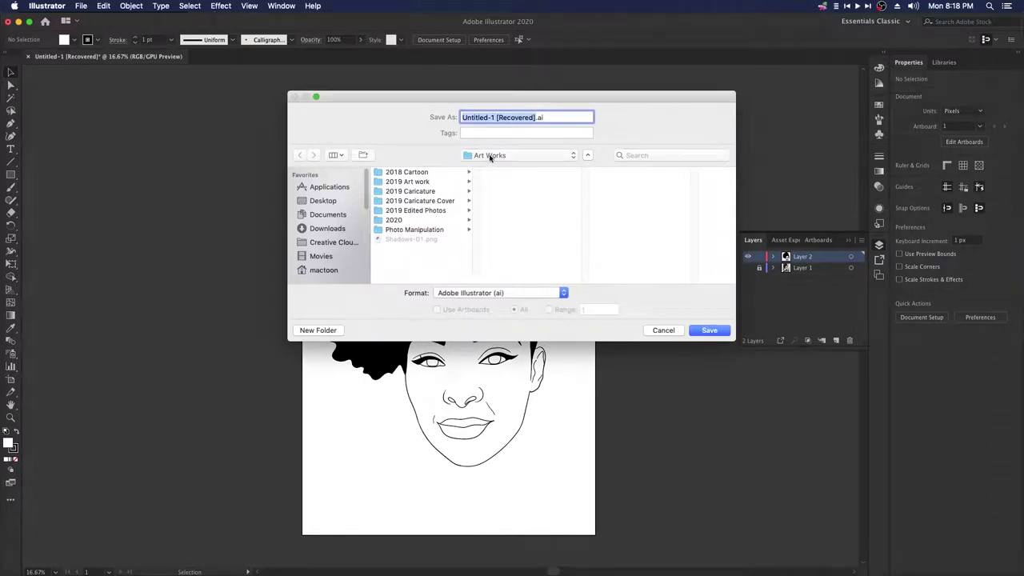
pyautogui.click(516, 157)
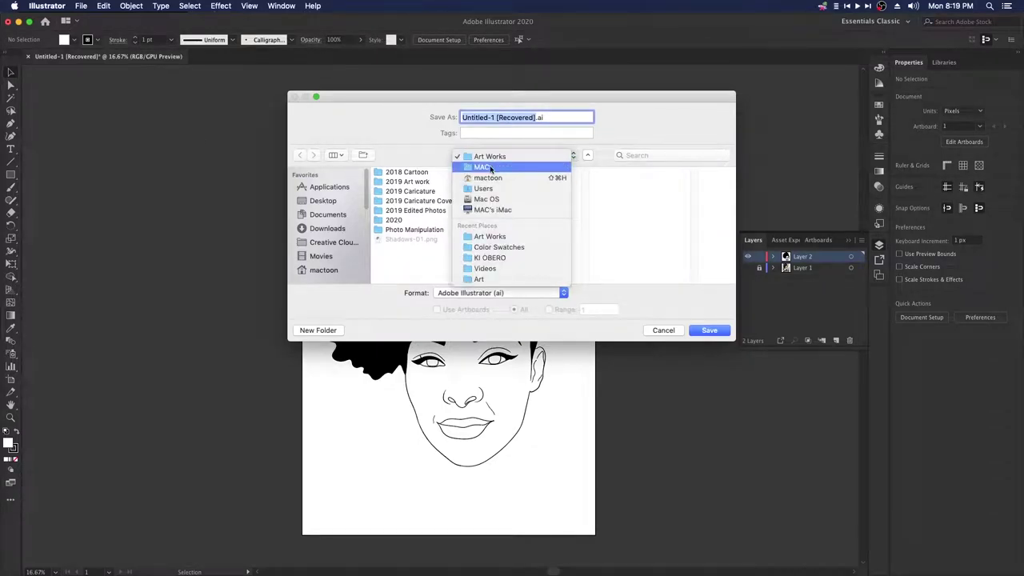
pyautogui.click(489, 168)
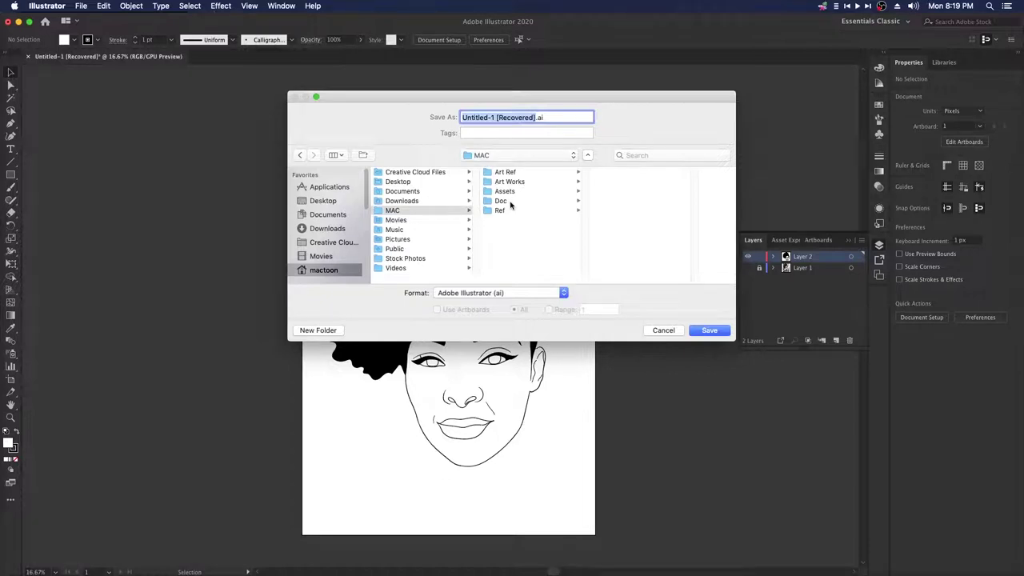
pyautogui.click(515, 201)
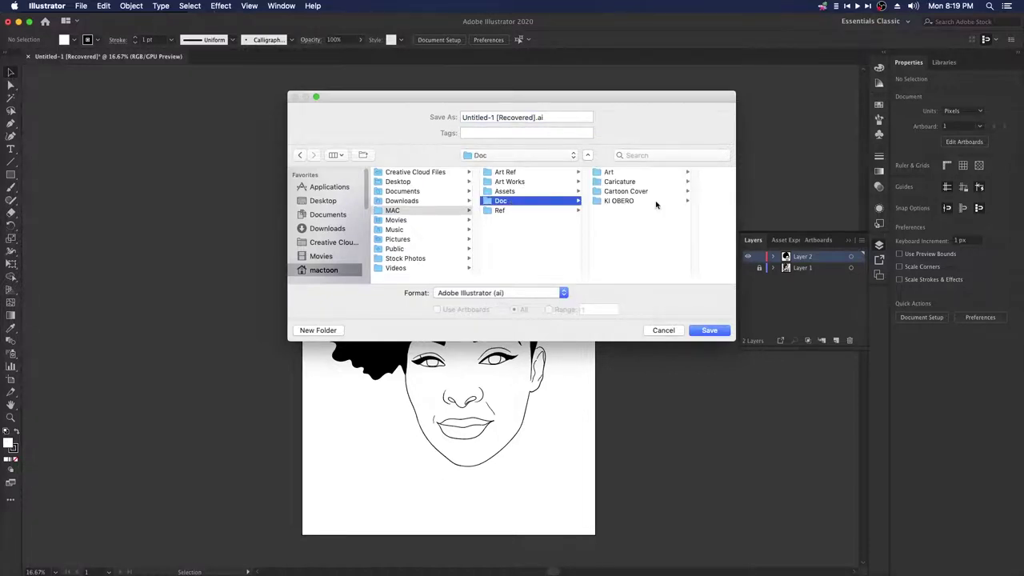
# Step: Name the file Shadows.ai and save it with the default Illustrator 2020 options
pyautogui.click(535, 117)
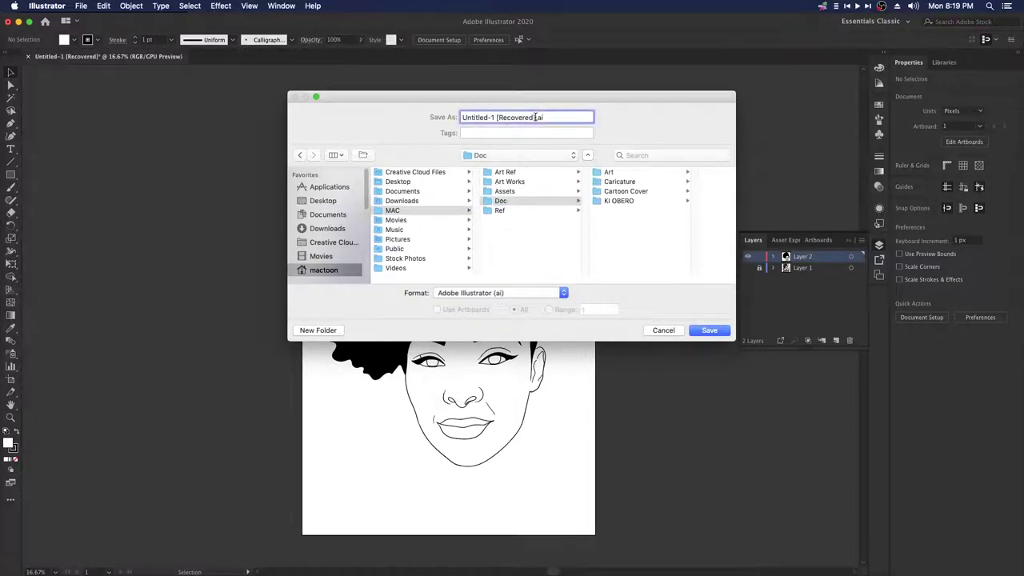
pyautogui.moveTo(535, 118); pyautogui.dragTo(436, 115)
pyautogui.write('Shadow')
pyautogui.click(715, 332)
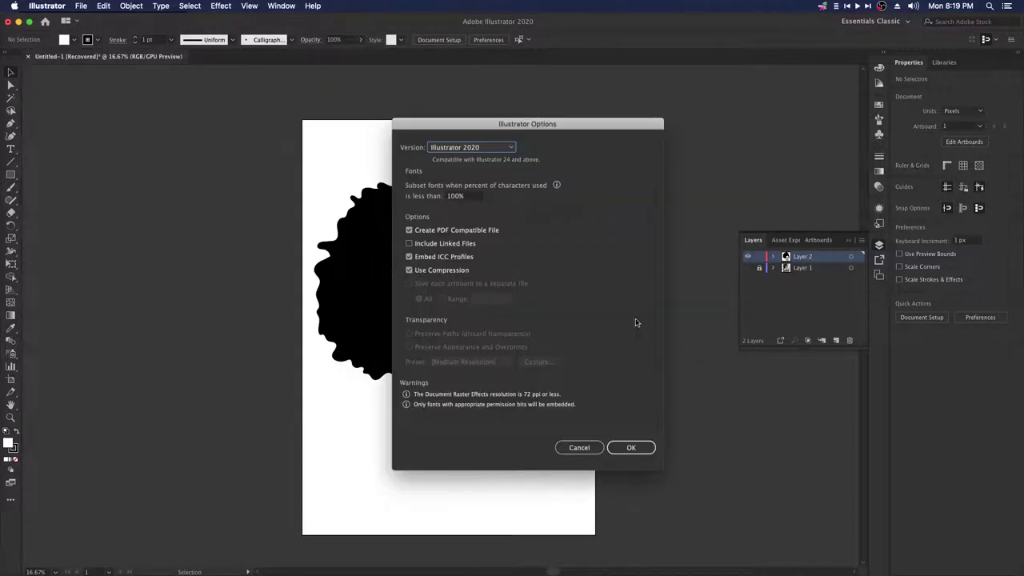
pyautogui.click(632, 448)
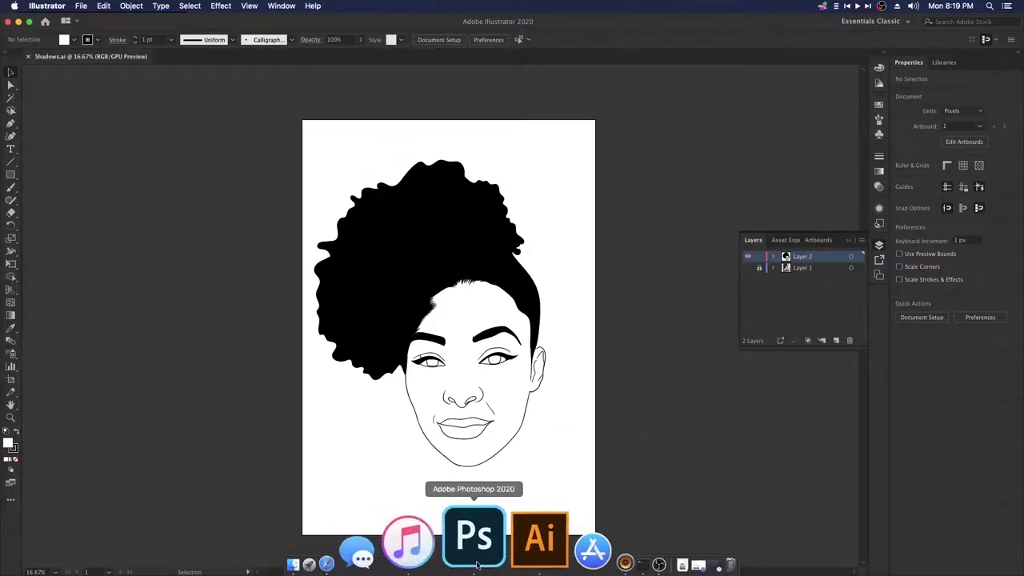
# Step: Switch to Photoshop, append the Mactoon brush set to the brush list, and collapse the General Brushes group
pyautogui.click(477, 564)
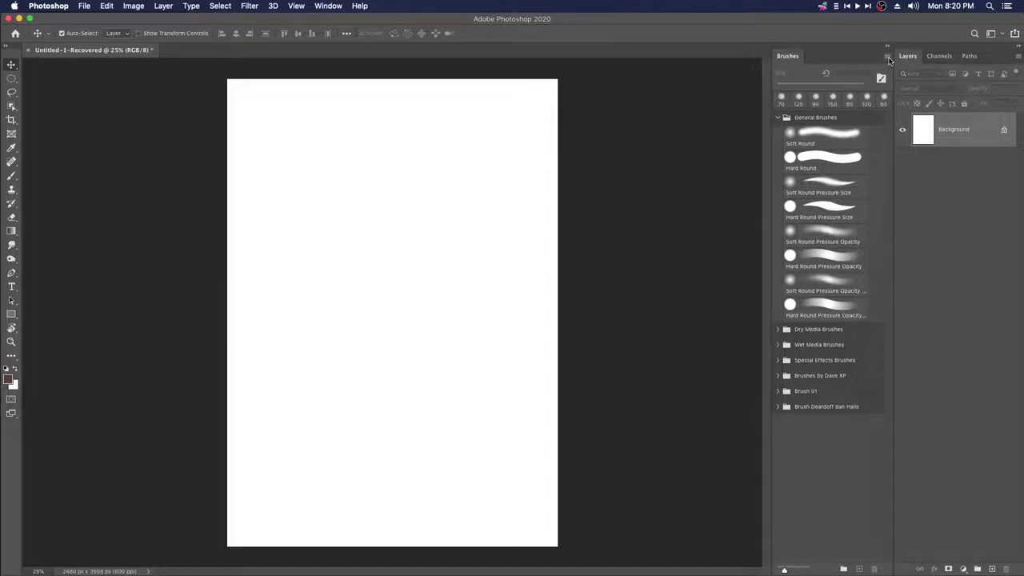
pyautogui.click(888, 60)
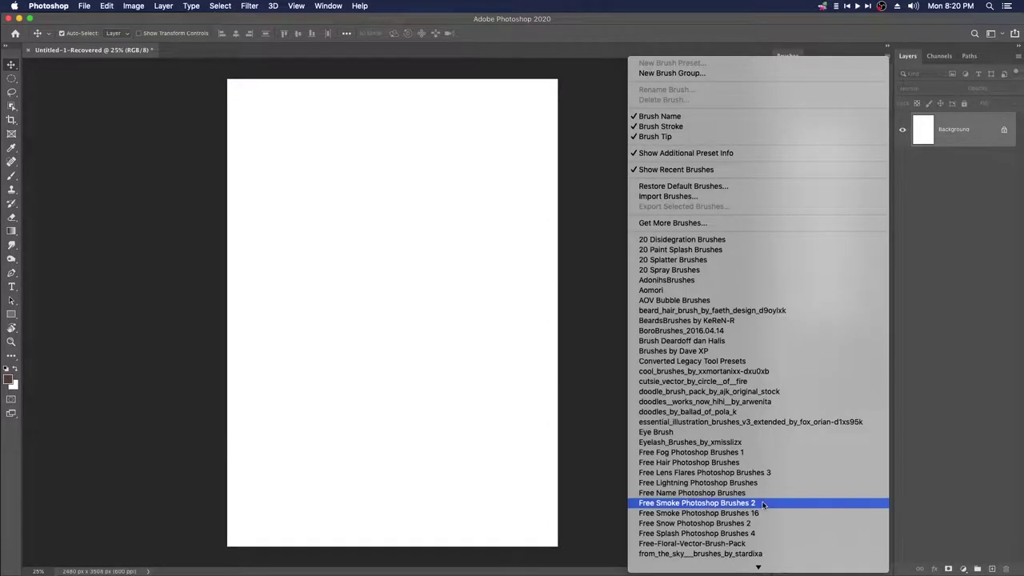
pyautogui.scroll(-5, 769, 503)
pyautogui.scroll(-3, 768, 502)
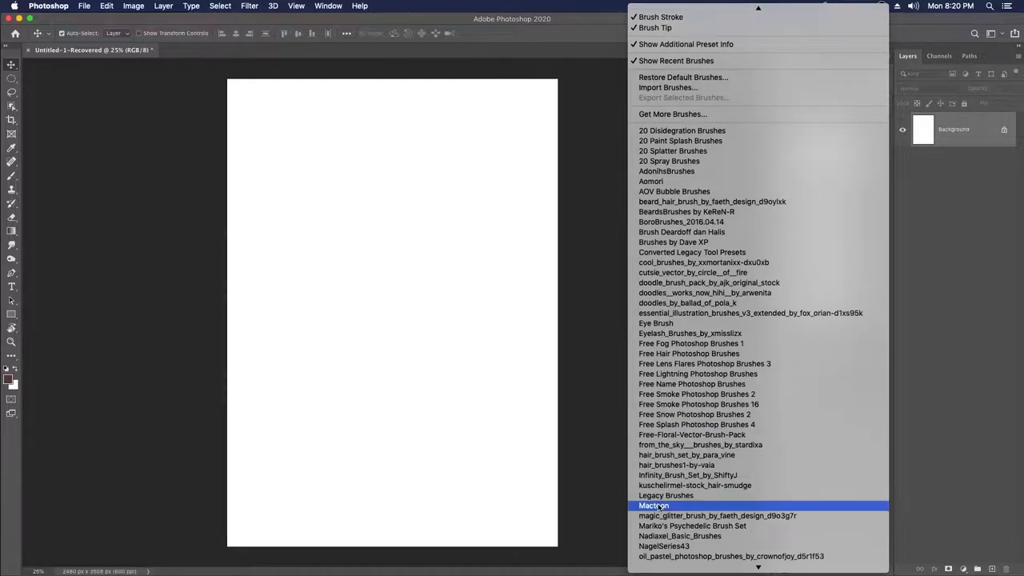
pyautogui.click(659, 508)
pyautogui.click(593, 199)
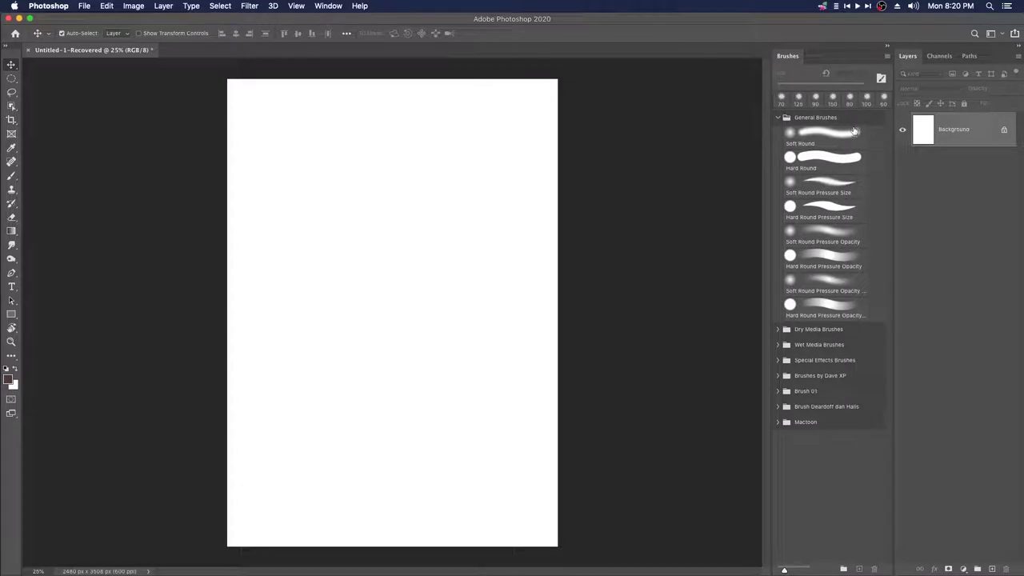
pyautogui.click(777, 118)
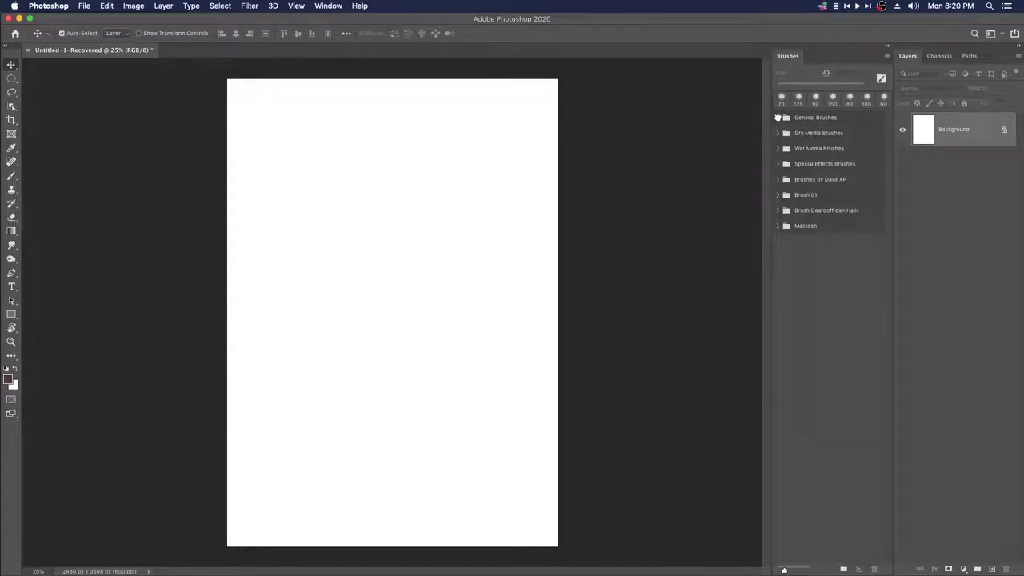
# Step: Display the color swatches and lengthen their floating window to fit more swatch groups
pyautogui.click(328, 5)
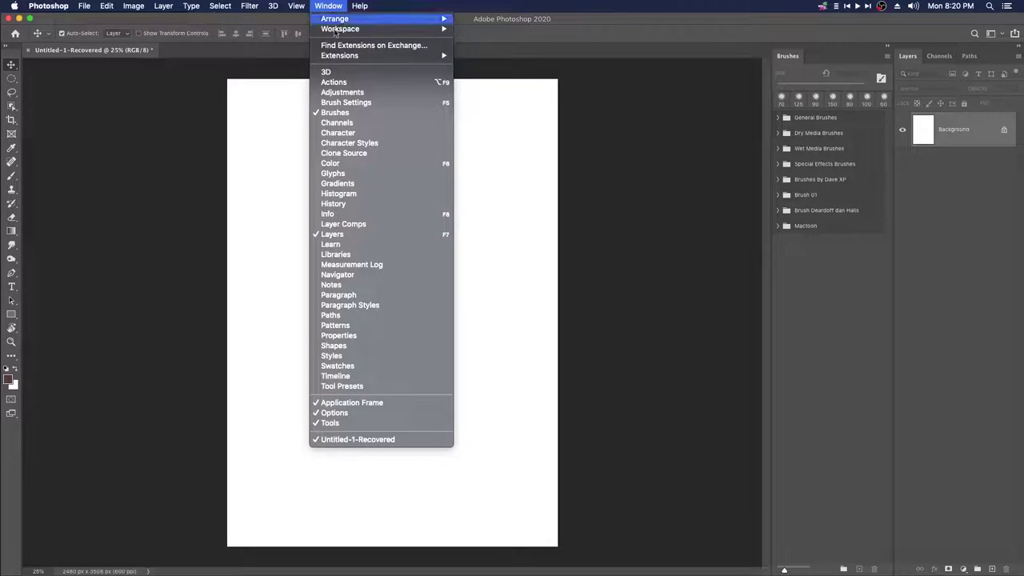
pyautogui.click(344, 368)
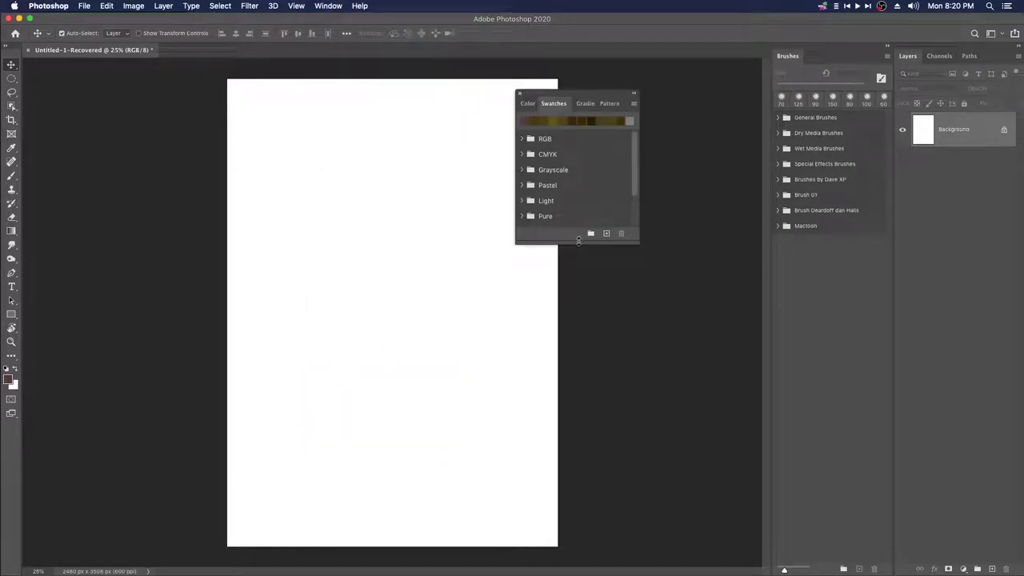
pyautogui.moveTo(579, 244); pyautogui.dragTo(584, 300)
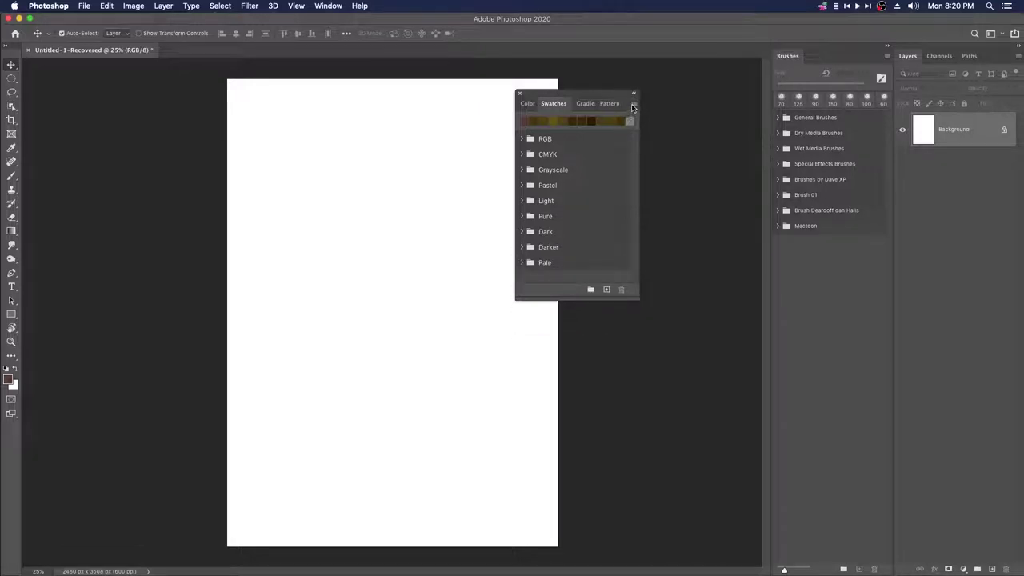
# Step: Start importing swatches and browse to the Color Swatches folder within the Presets of Adobe Photoshop 2020 in Applications
pyautogui.click(633, 104)
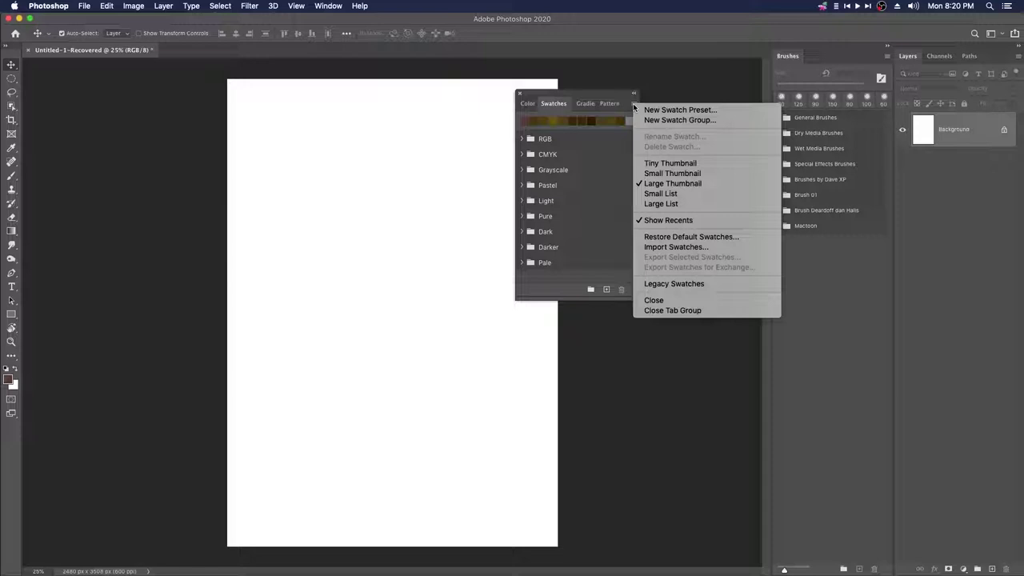
pyautogui.click(681, 249)
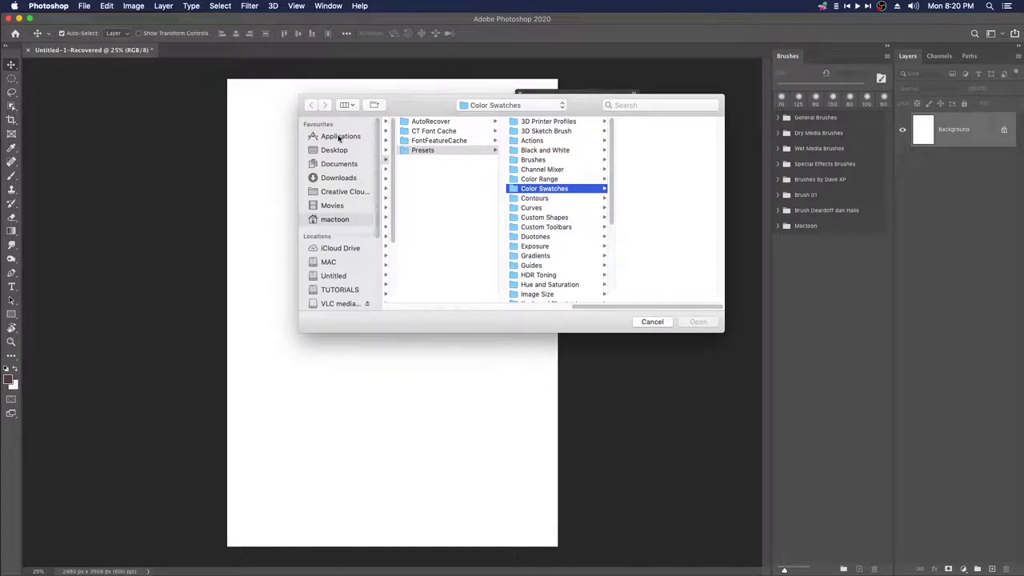
pyautogui.click(338, 136)
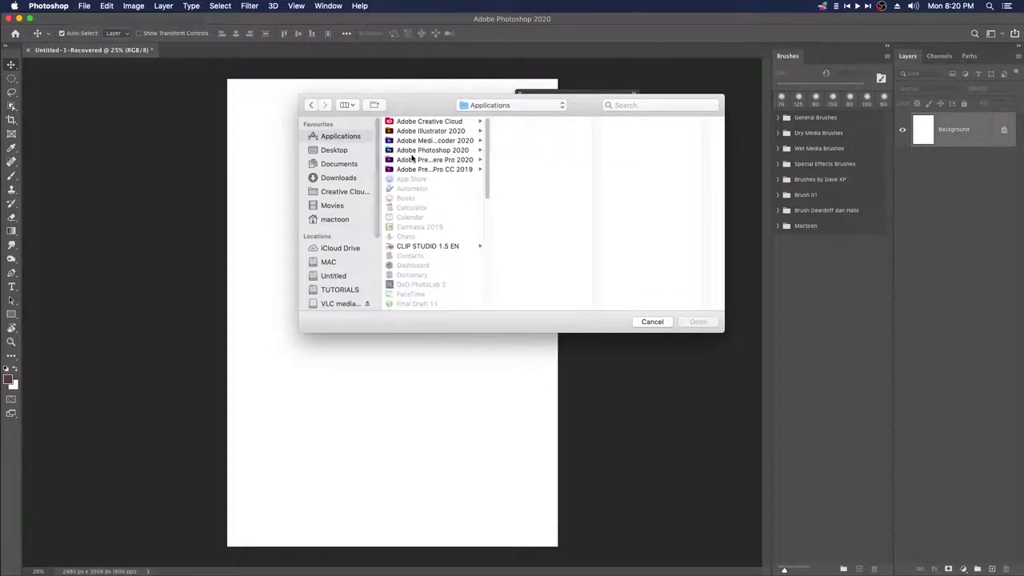
pyautogui.click(410, 152)
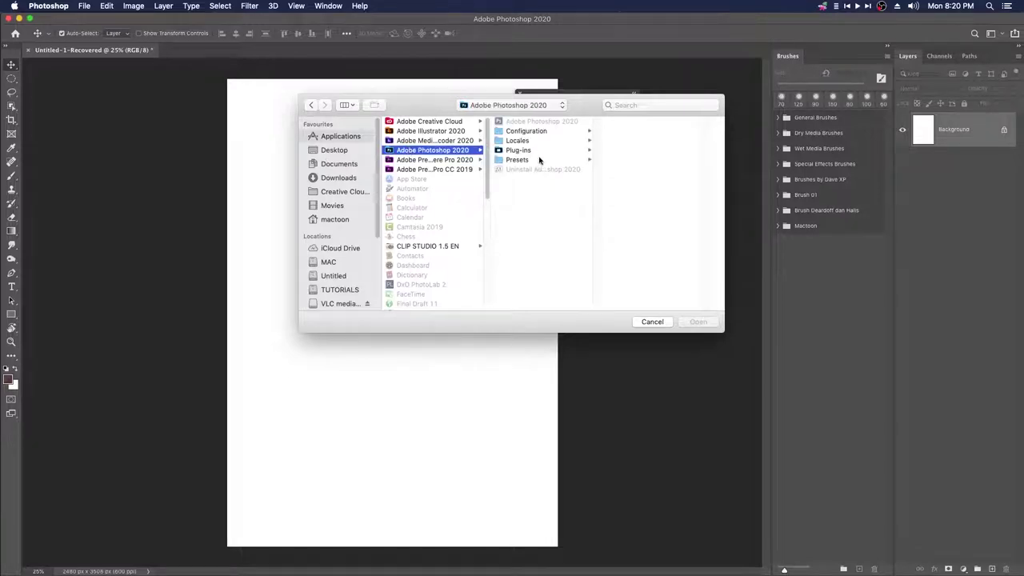
pyautogui.click(569, 163)
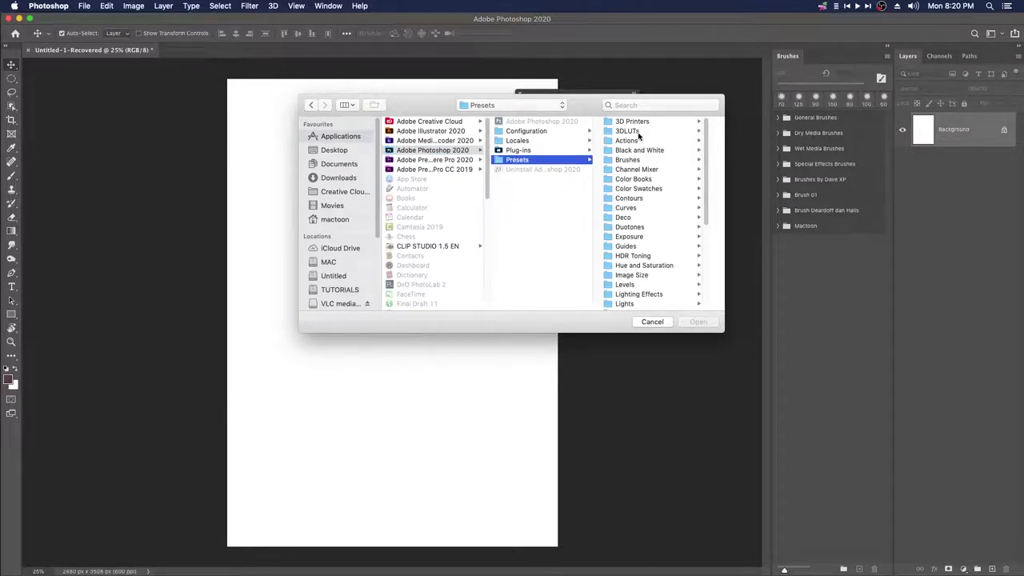
pyautogui.click(639, 190)
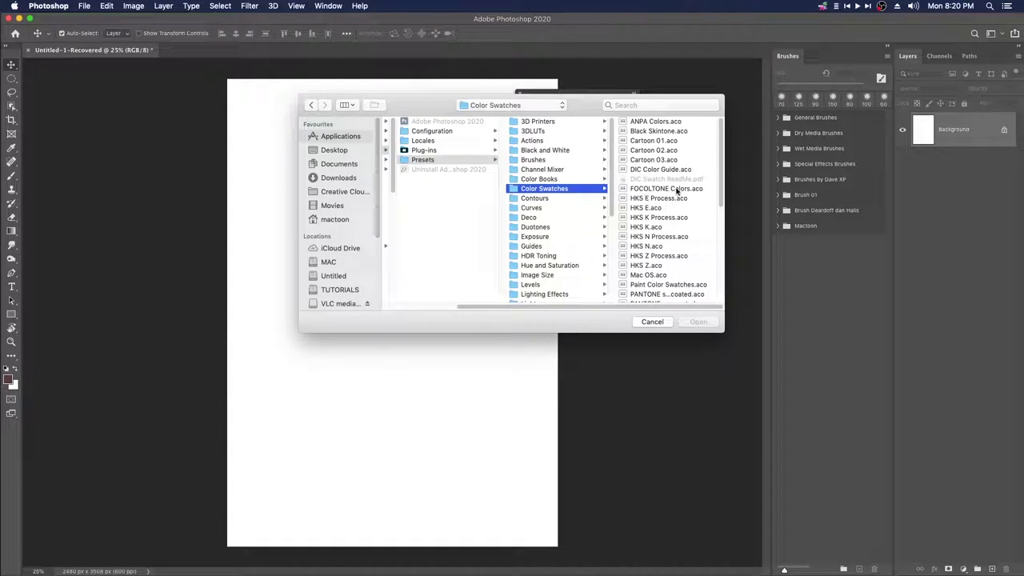
# Step: Import the swatch files Black Skintone.aco, Cartoon 01.aco, Cartoon 02.aco, Cartoon 03.aco and Smudge.aco together
pyautogui.click(655, 141)
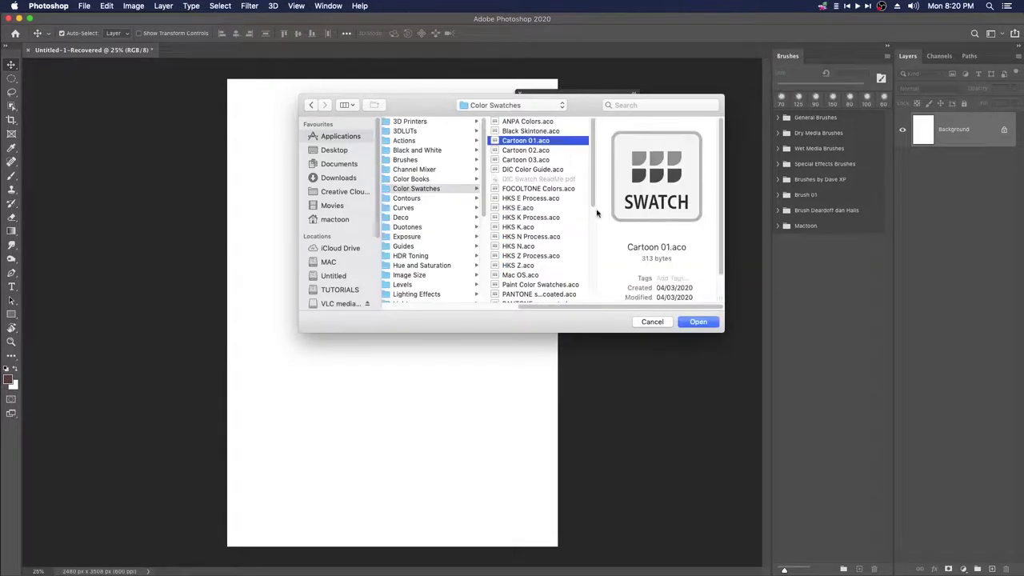
pyautogui.keyDown('shift'); pyautogui.click(529, 152); pyautogui.keyUp('shift')
pyautogui.keyDown('shift'); pyautogui.click(531, 160); pyautogui.keyUp('shift')
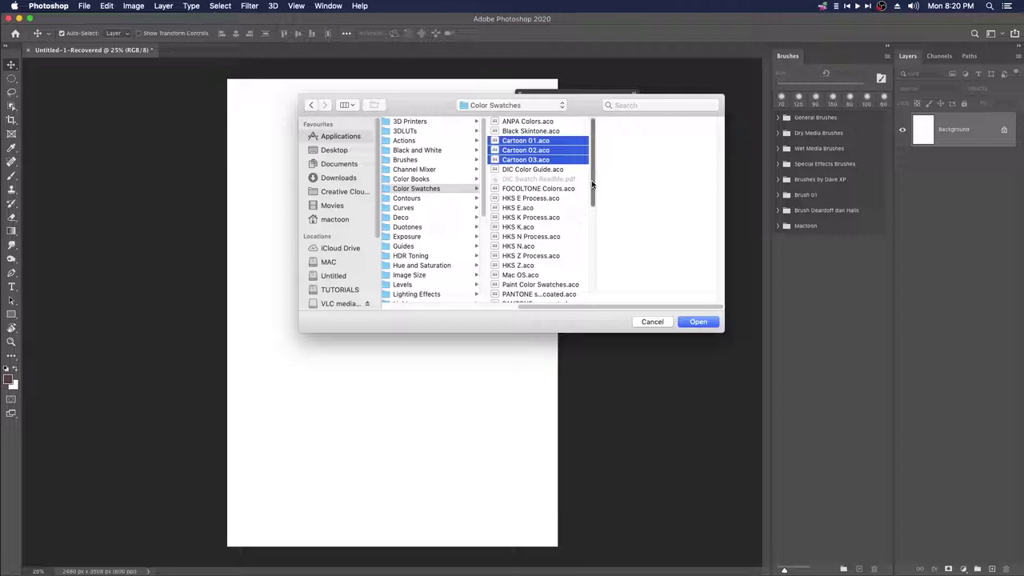
pyautogui.keyDown('shift'); pyautogui.click(532, 131); pyautogui.keyUp('shift')
pyautogui.moveTo(588, 166); pyautogui.dragTo(594, 256)
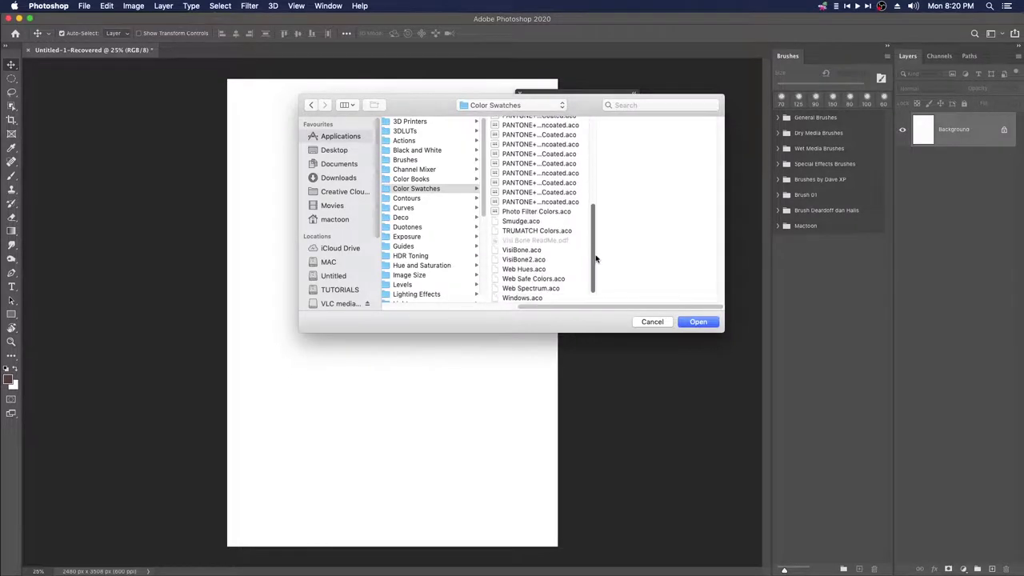
pyautogui.click(521, 221)
pyautogui.click(701, 325)
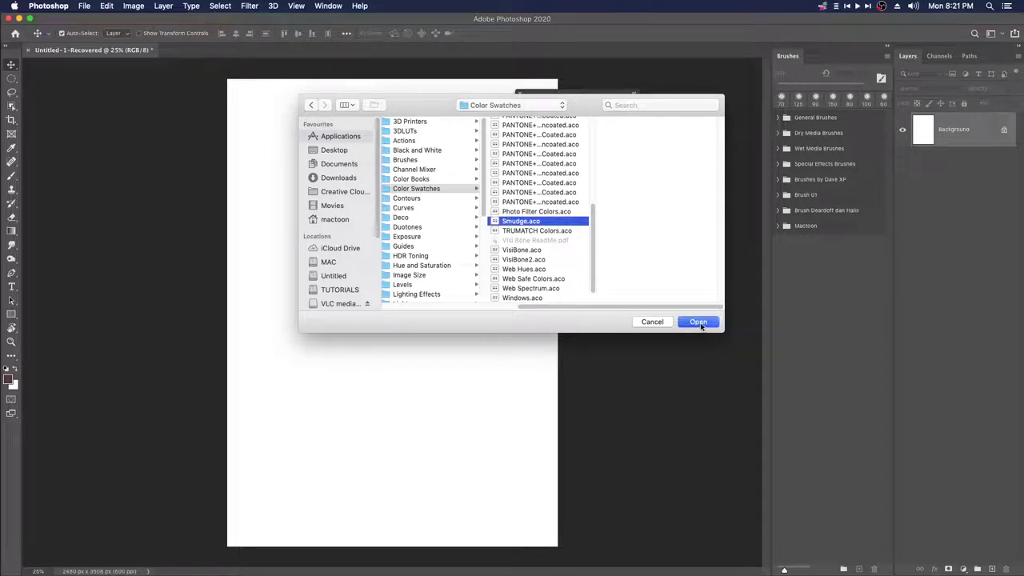
# Step: Inspect the imported Black Skintone swatch group and collapse it again
pyautogui.scroll(-5, 592, 236)
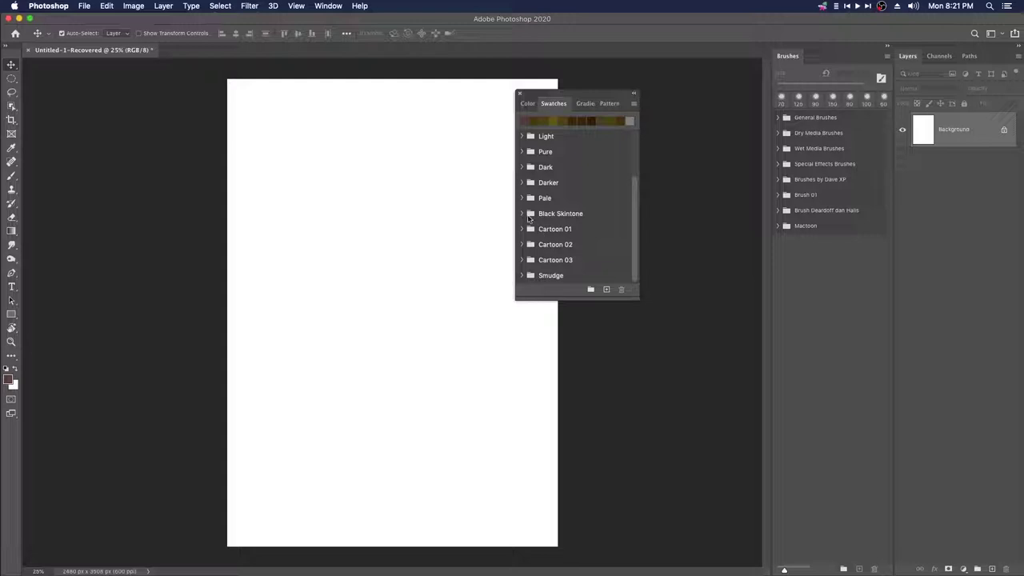
pyautogui.click(523, 214)
pyautogui.click(522, 214)
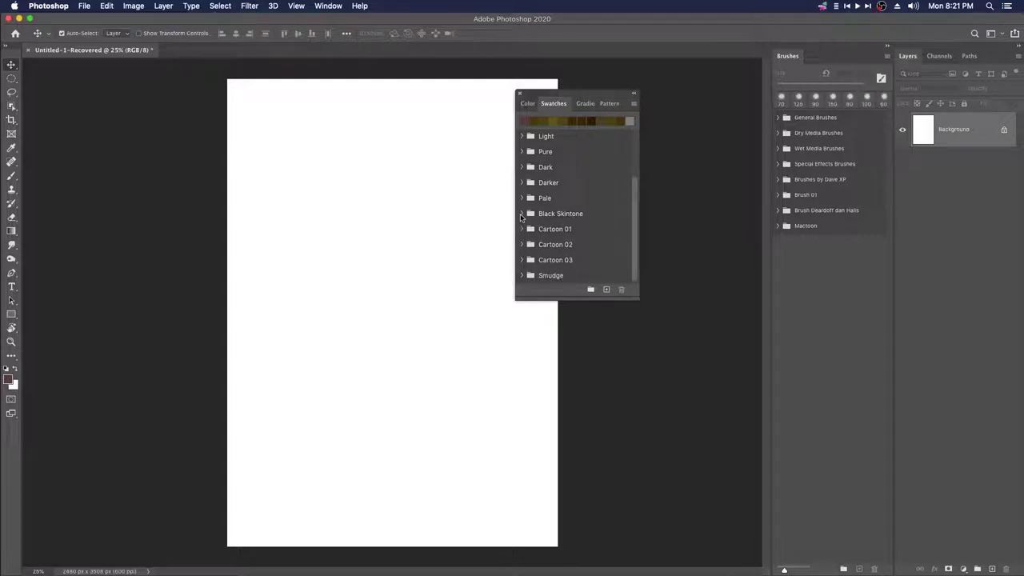
# Step: Recheck the contents of the Black Skintone swatch group, collapse it, and dock the Swatches panel beneath the Brushes panel
pyautogui.click(522, 215)
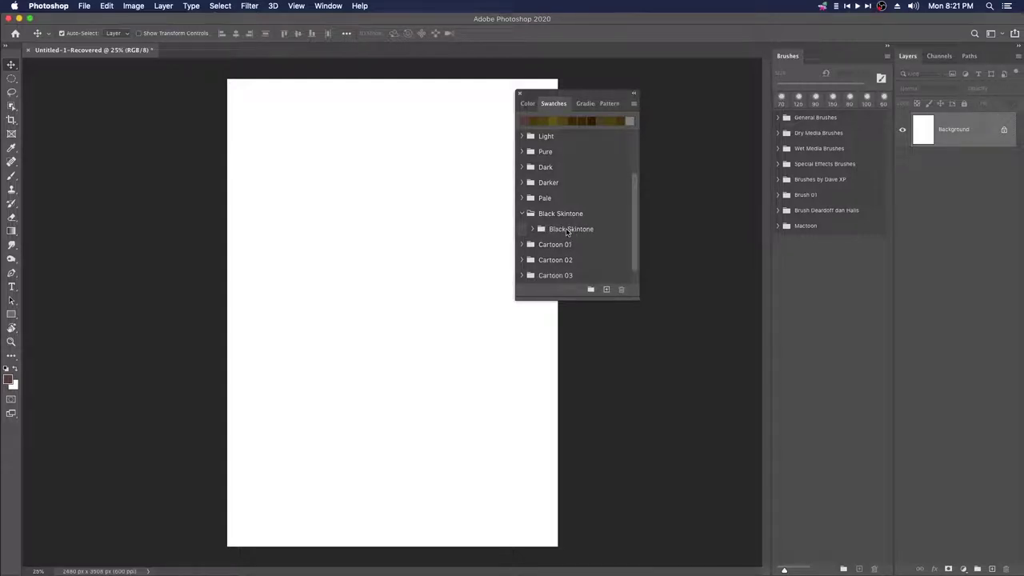
pyautogui.moveTo(569, 232)
pyautogui.mouseDown()
pyautogui.moveTo(565, 206)
pyautogui.moveTo(572, 229)
pyautogui.mouseUp()
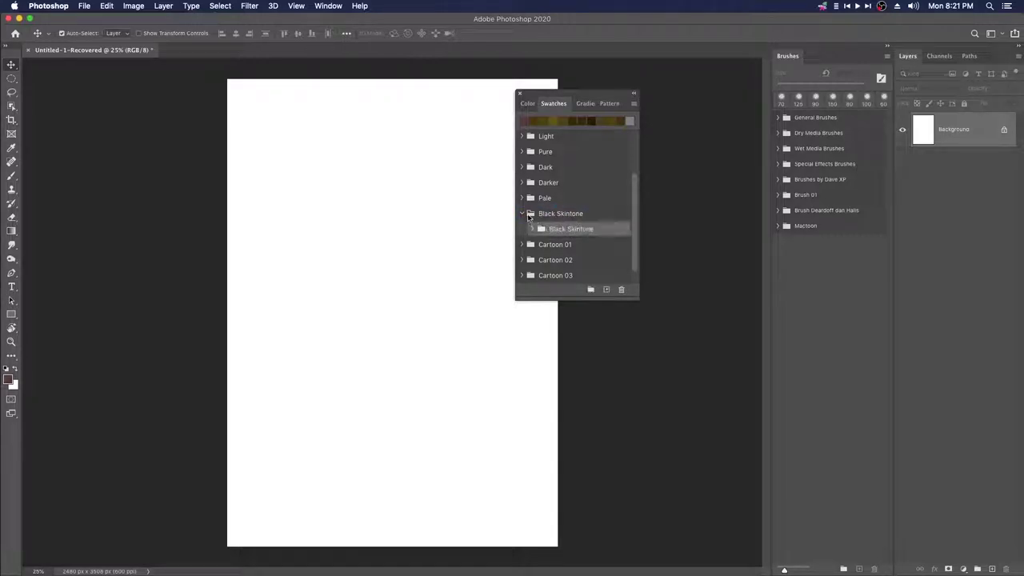
pyautogui.click(522, 214)
pyautogui.moveTo(591, 96)
pyautogui.mouseDown()
pyautogui.moveTo(642, 152)
pyautogui.moveTo(687, 144)
pyautogui.moveTo(652, 155)
pyautogui.moveTo(666, 149)
pyautogui.moveTo(783, 323)
pyautogui.moveTo(848, 490)
pyautogui.moveTo(834, 573)
pyautogui.mouseUp()
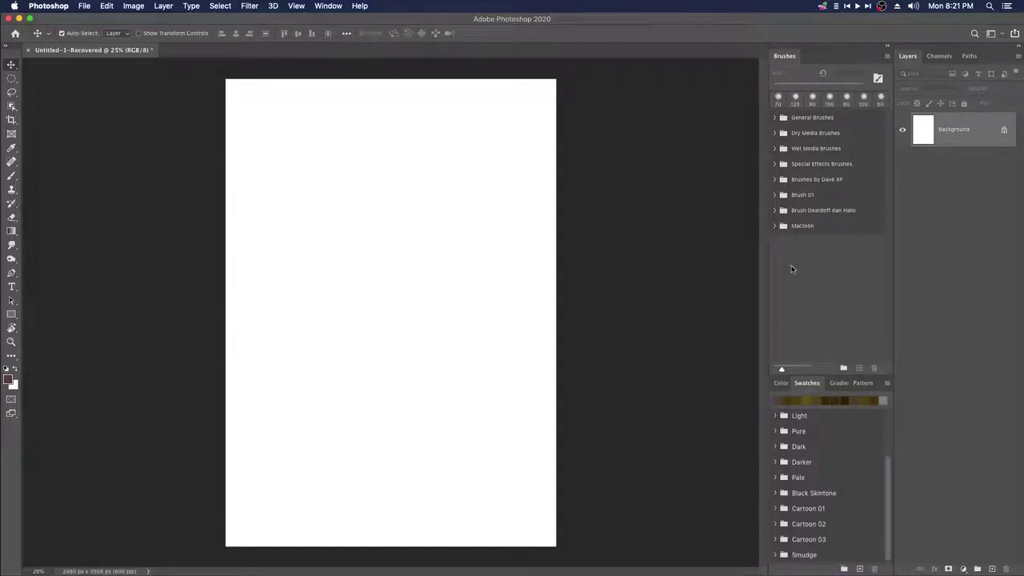
# Step: Expand the Mactoon brush group, then check the brushes in the General Brushes group and collapse that group
pyautogui.click(775, 226)
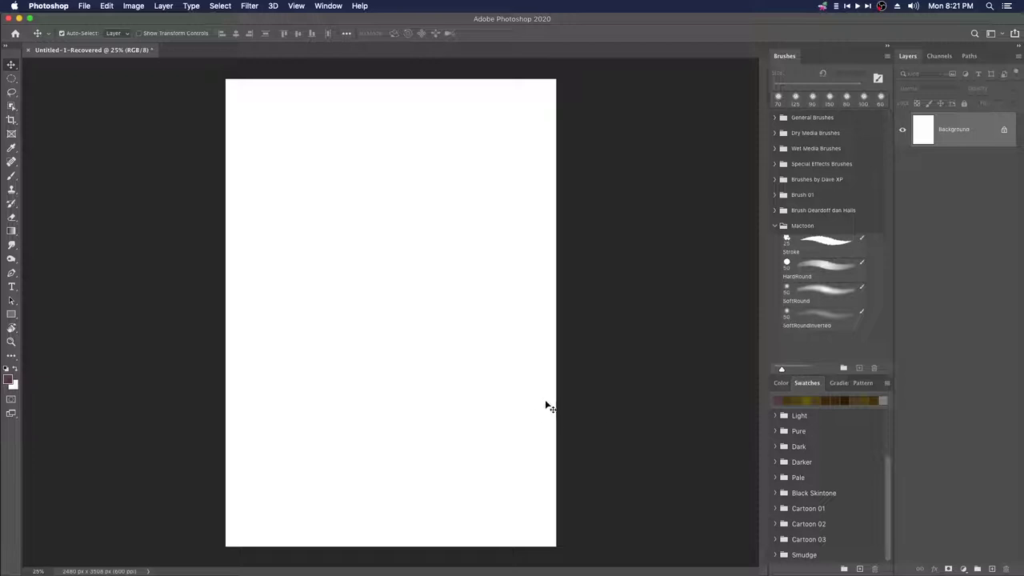
pyautogui.click(775, 117)
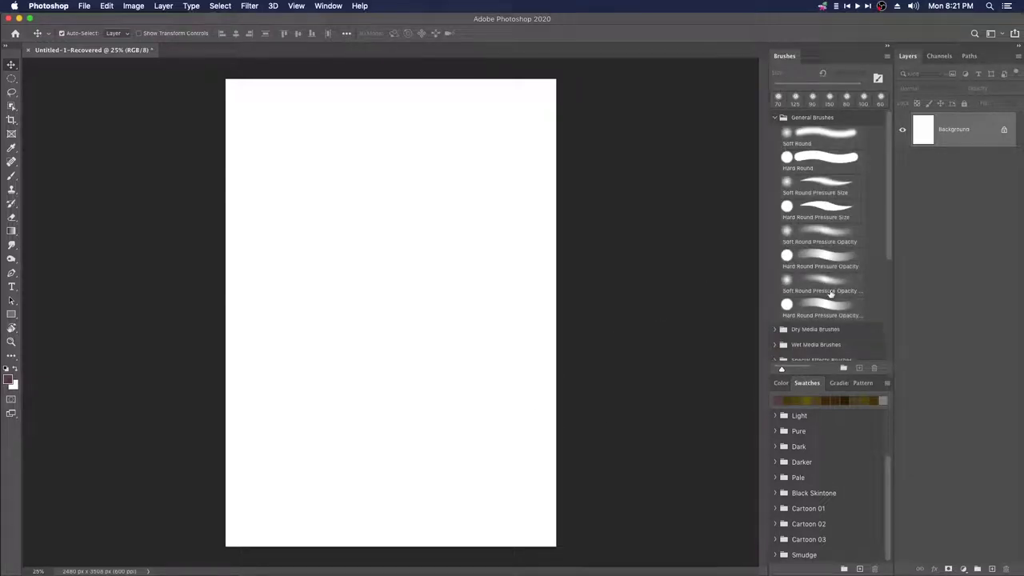
pyautogui.click(775, 118)
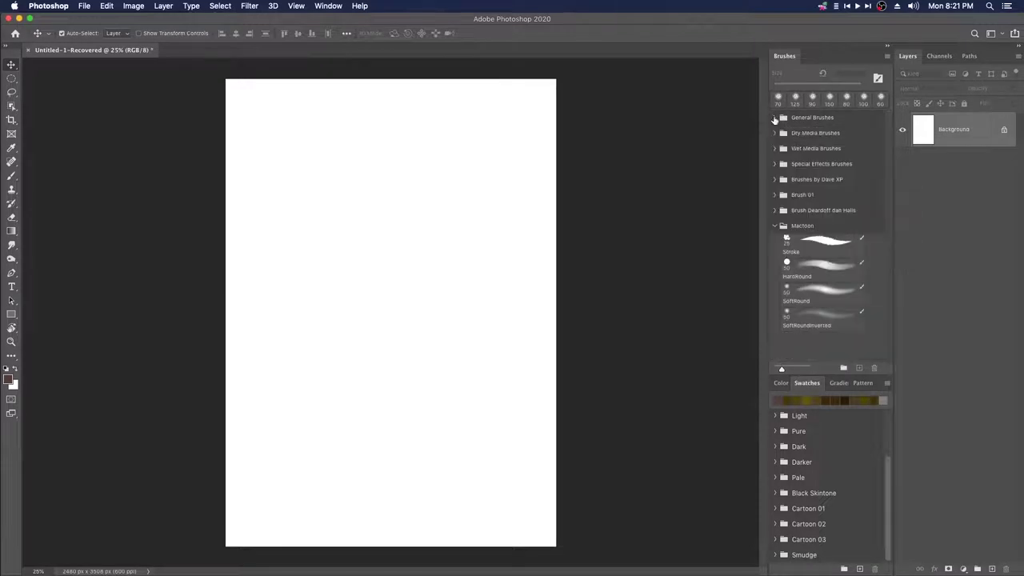
# Step: Place Shadows-01.png from the Art Works folder inside MAC as an embedded image on the canvas at its default size
pyautogui.click(84, 6)
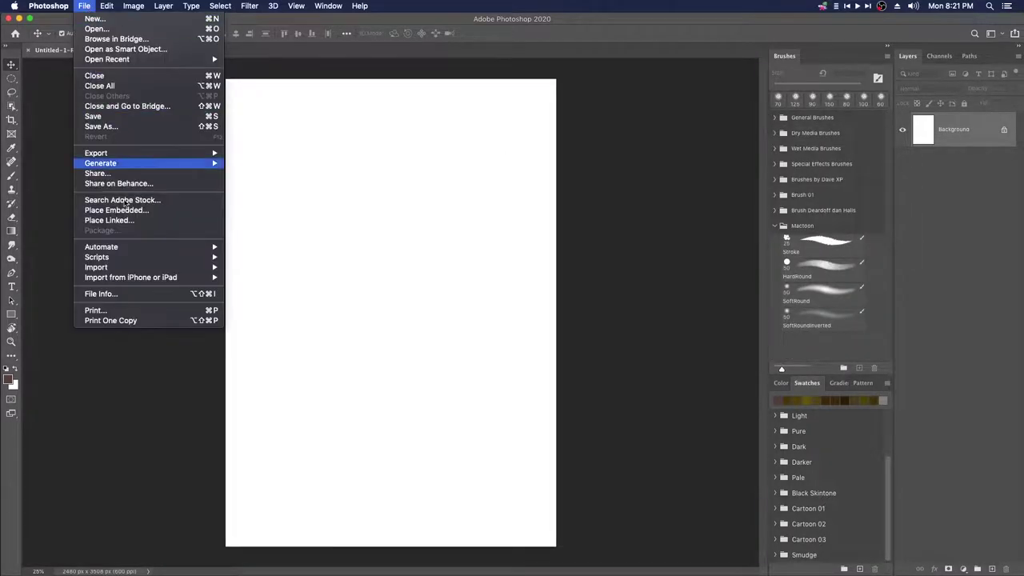
pyautogui.click(115, 211)
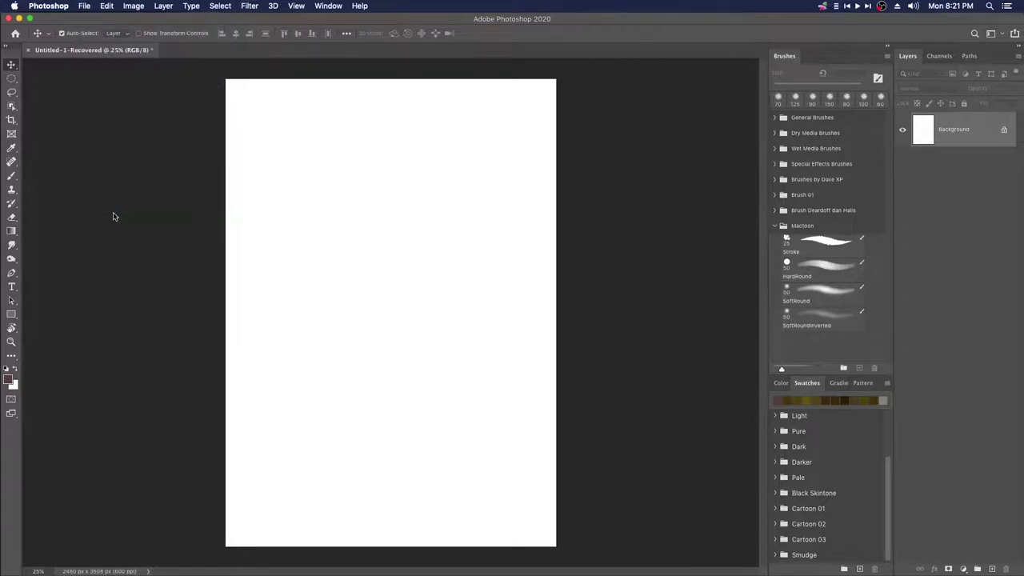
pyautogui.moveTo(578, 104); pyautogui.dragTo(538, 109)
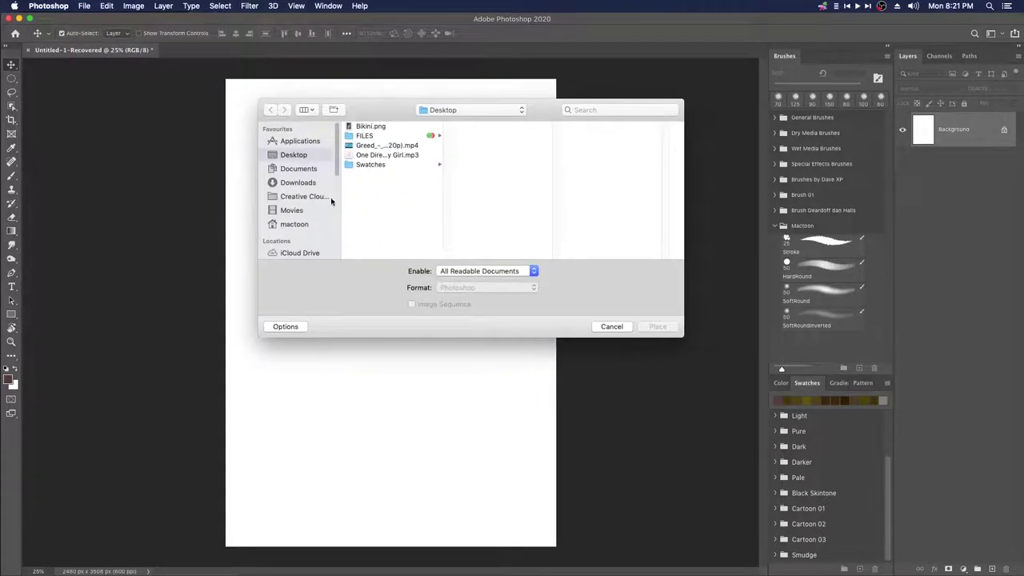
pyautogui.click(293, 226)
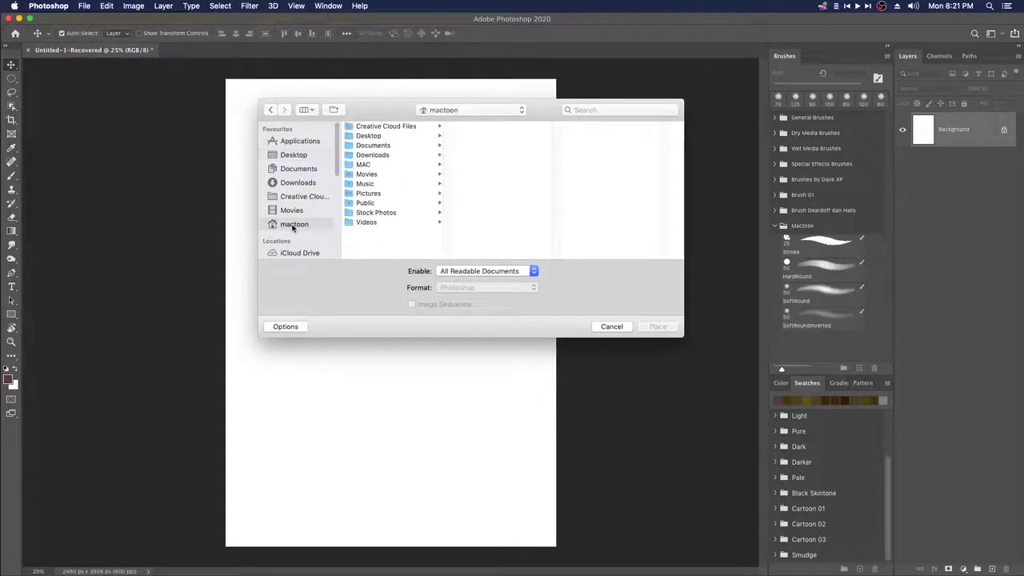
pyautogui.click(389, 165)
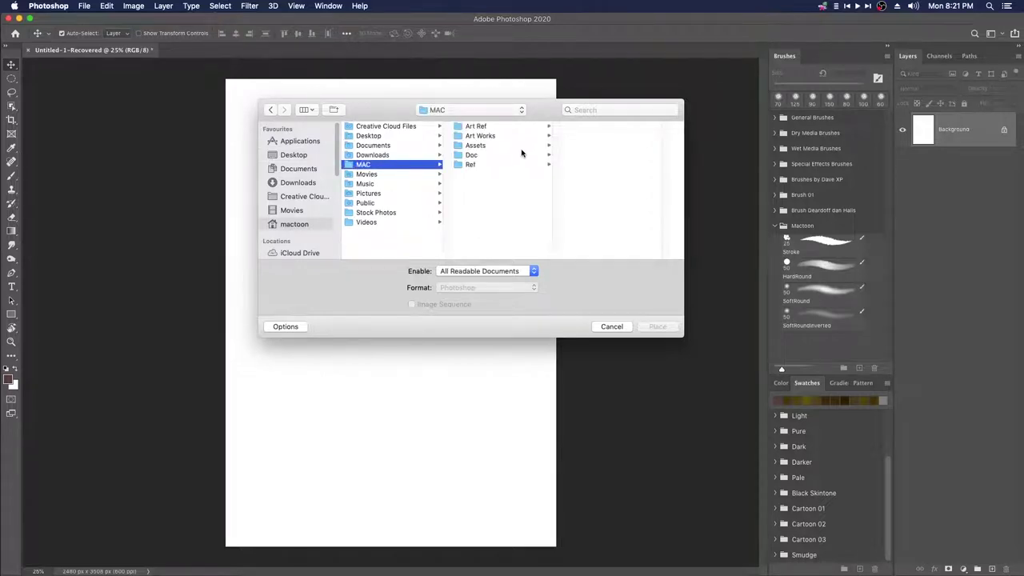
pyautogui.click(498, 136)
pyautogui.click(590, 196)
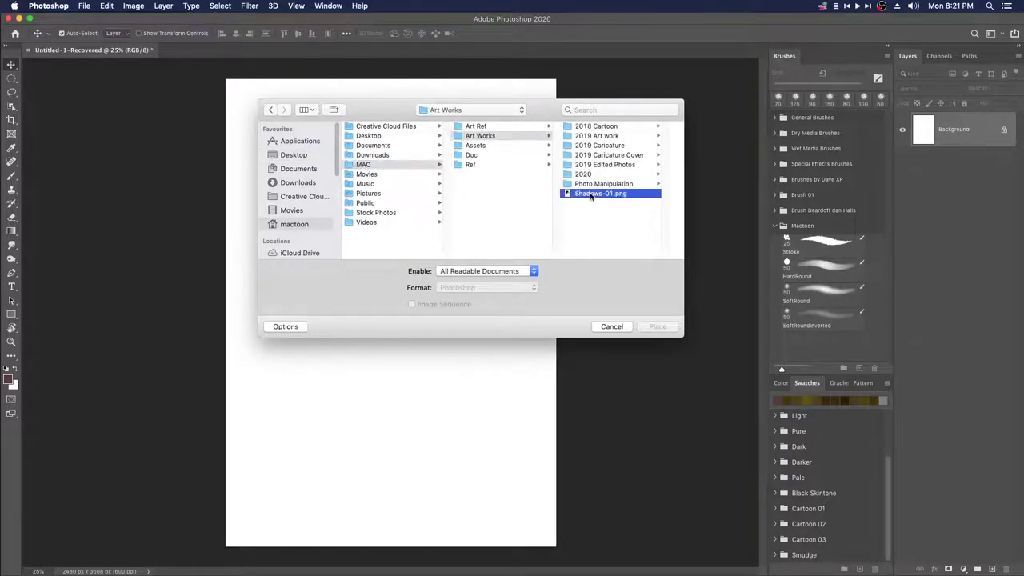
pyautogui.click(658, 327)
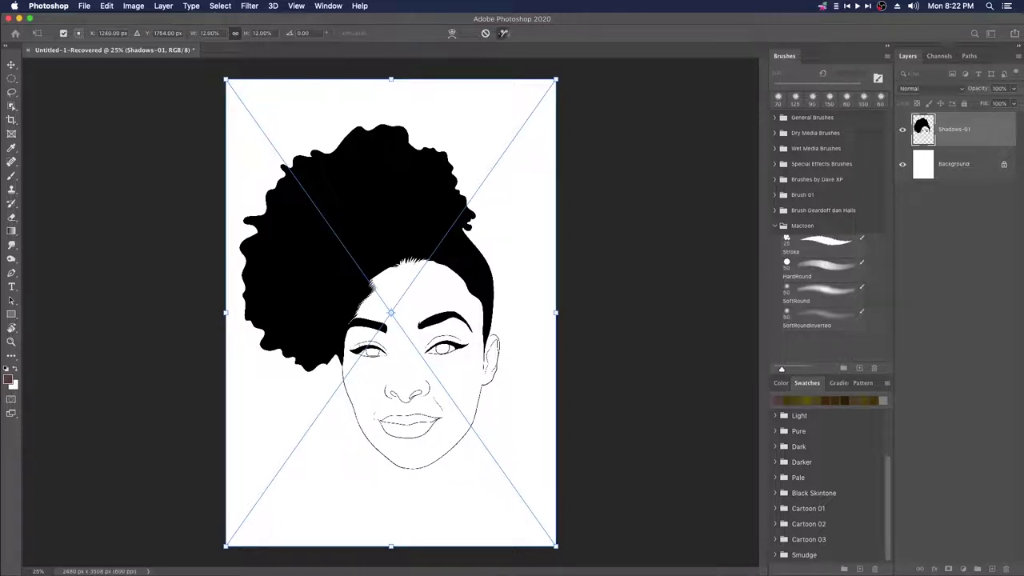
pyautogui.click(504, 33)
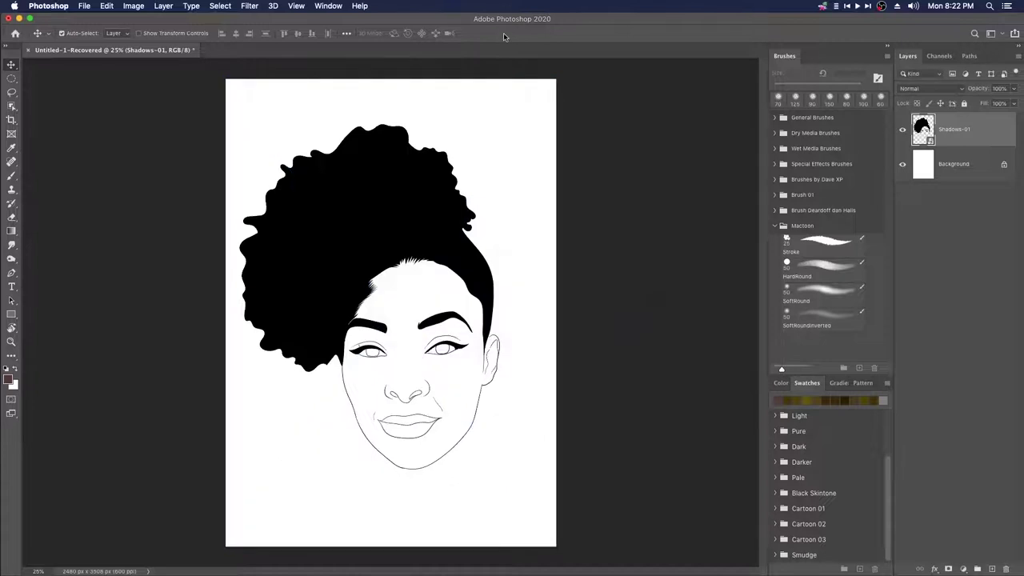
# Step: Examine the placed line art up close around the eye and ear, and then across the whole face
pyautogui.moveTo(425, 273); pyautogui.dragTo(453, 274)
pyautogui.moveTo(492, 507); pyautogui.dragTo(509, 378)
pyautogui.moveTo(551, 283); pyautogui.dragTo(423, 293)
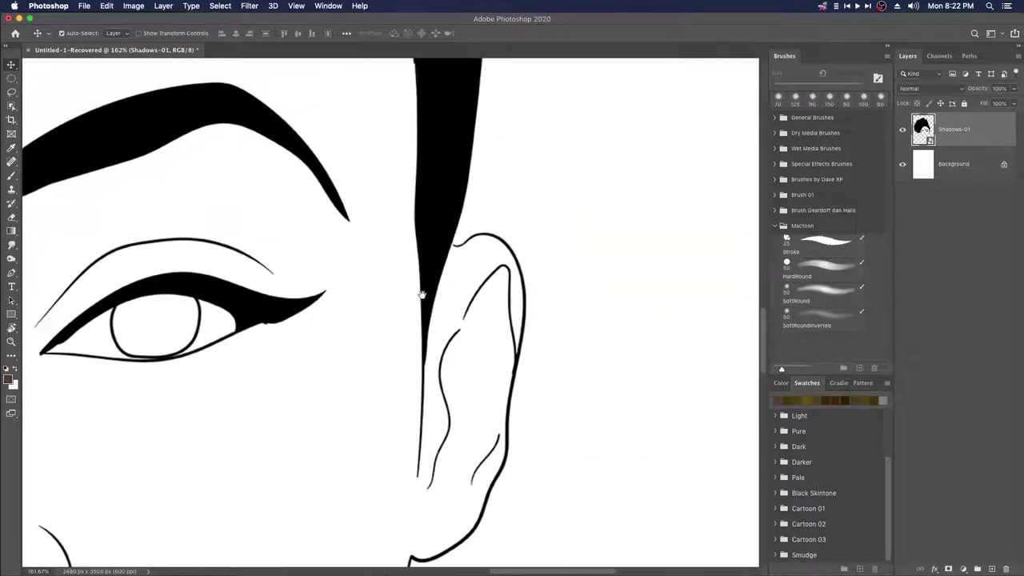
pyautogui.moveTo(525, 335); pyautogui.dragTo(473, 315)
pyautogui.moveTo(509, 388); pyautogui.dragTo(505, 380)
pyautogui.moveTo(512, 424); pyautogui.dragTo(504, 410)
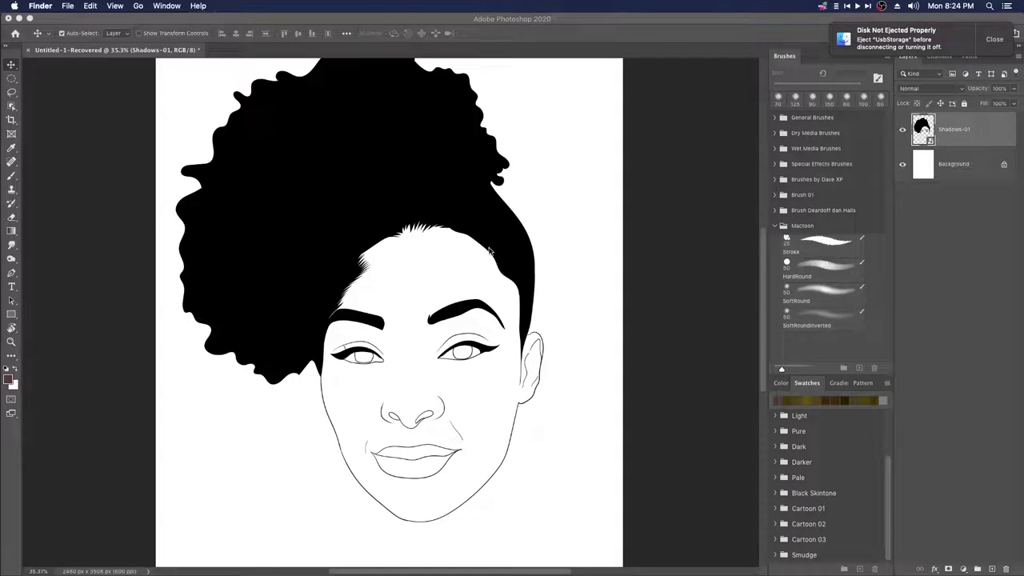
pyautogui.click(444, 223)
pyautogui.moveTo(444, 222); pyautogui.dragTo(491, 236)
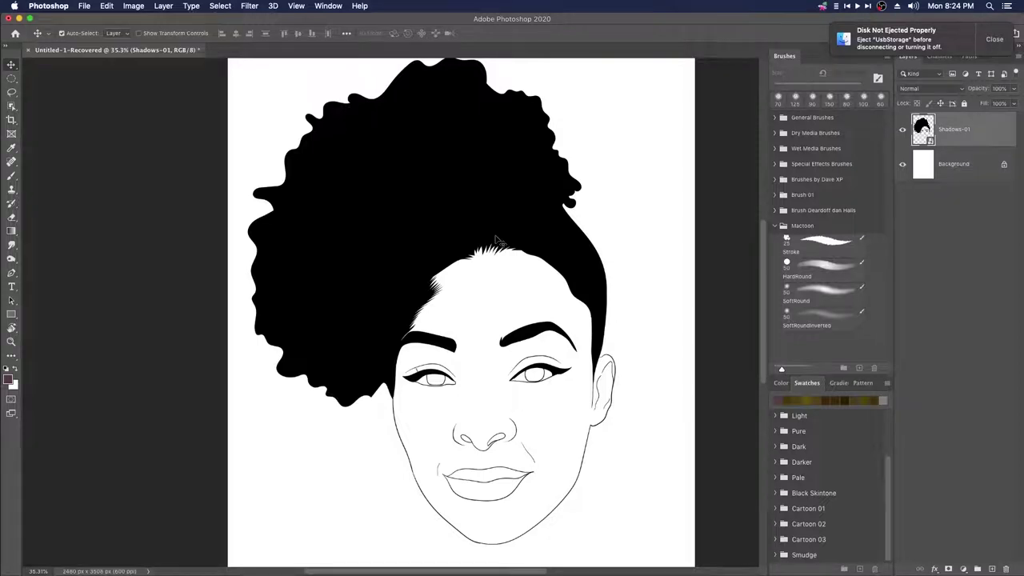
# Step: Dismiss the disk notification, switch to Finder, and open beautybybeemarie.jpg from Downloads in Photoshop as a separate document
pyautogui.click(994, 41)
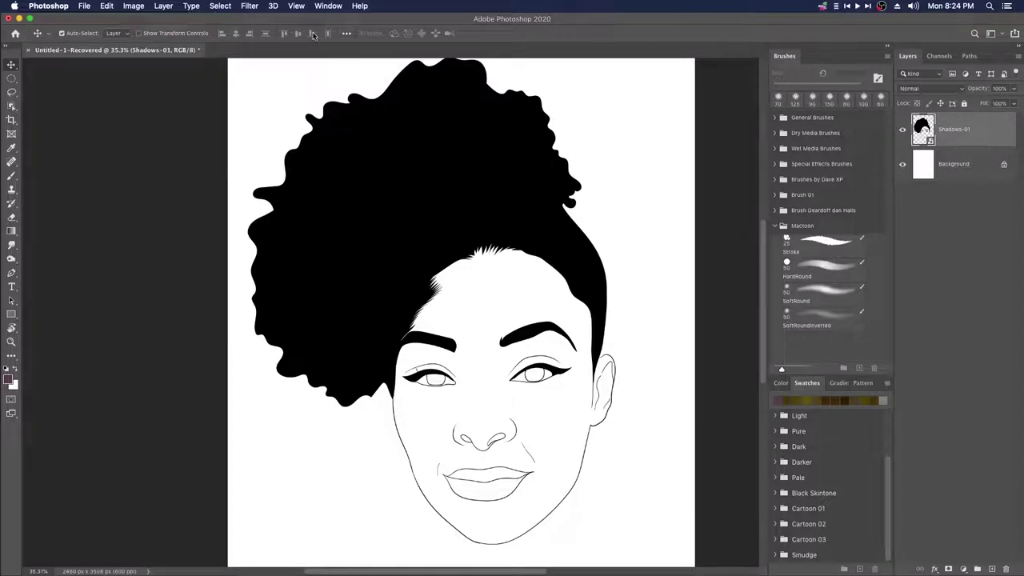
pyautogui.moveTo(590, 568)
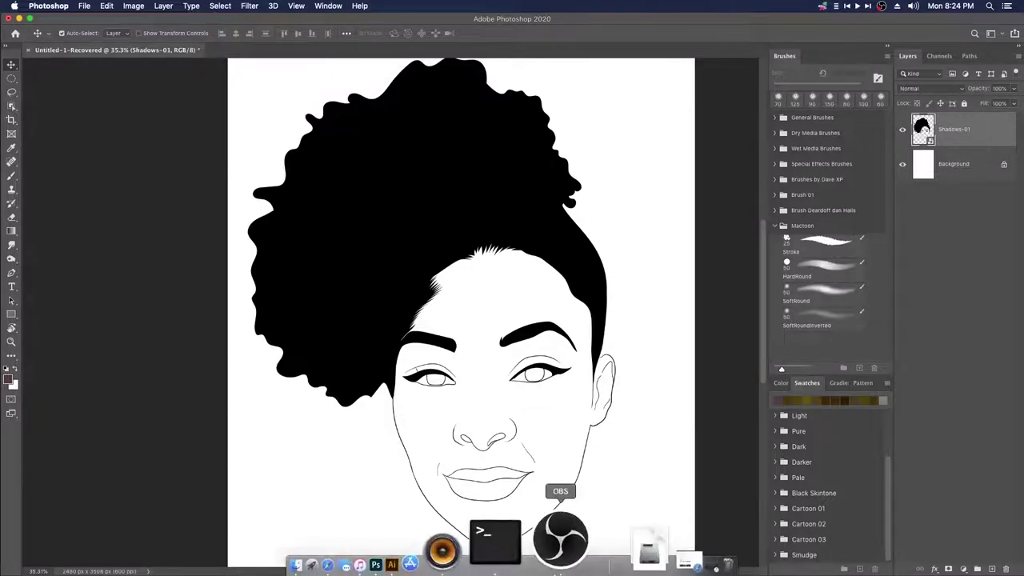
pyautogui.click(373, 540)
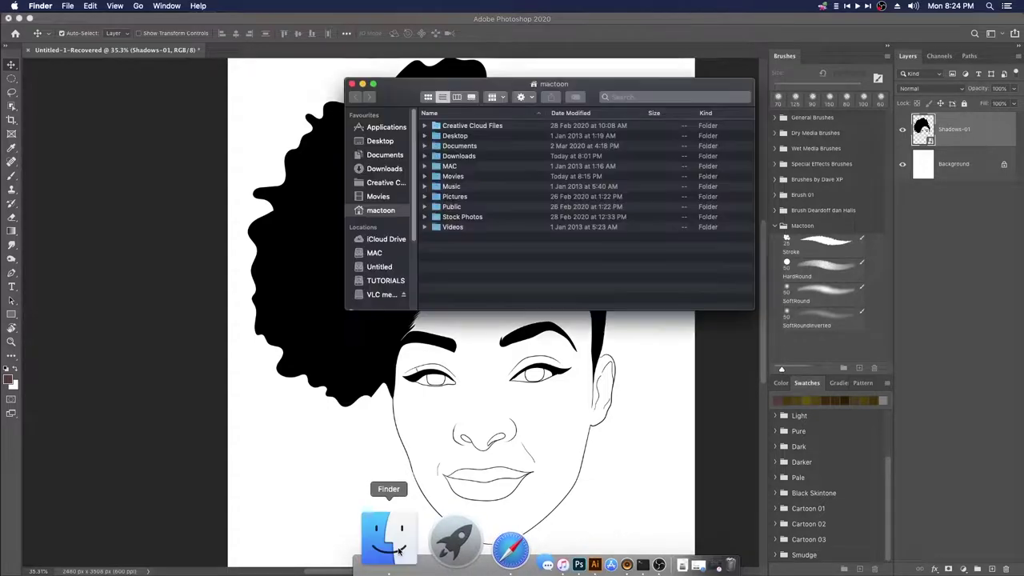
pyautogui.click(383, 171)
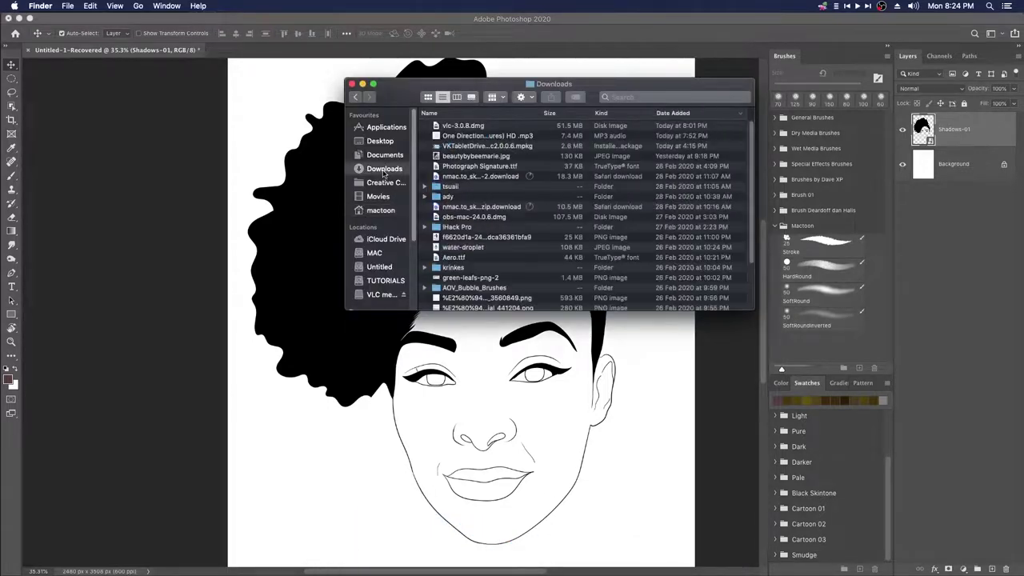
pyautogui.moveTo(461, 157); pyautogui.dragTo(499, 57)
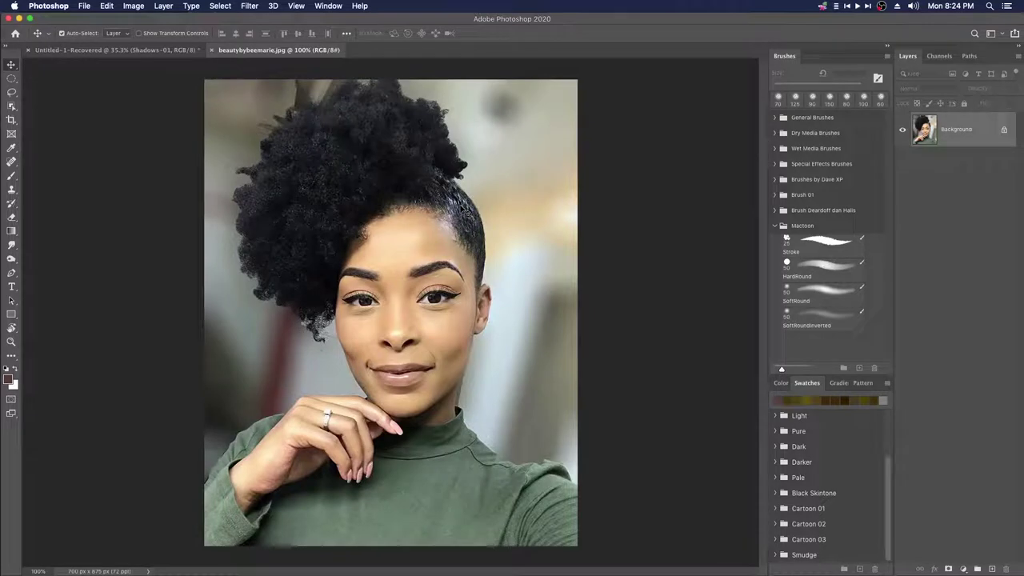
# Step: Arrange the reference photo and the line art document side by side in a 2-up vertical layout
pyautogui.click(329, 6)
pyautogui.moveTo(336, 30)
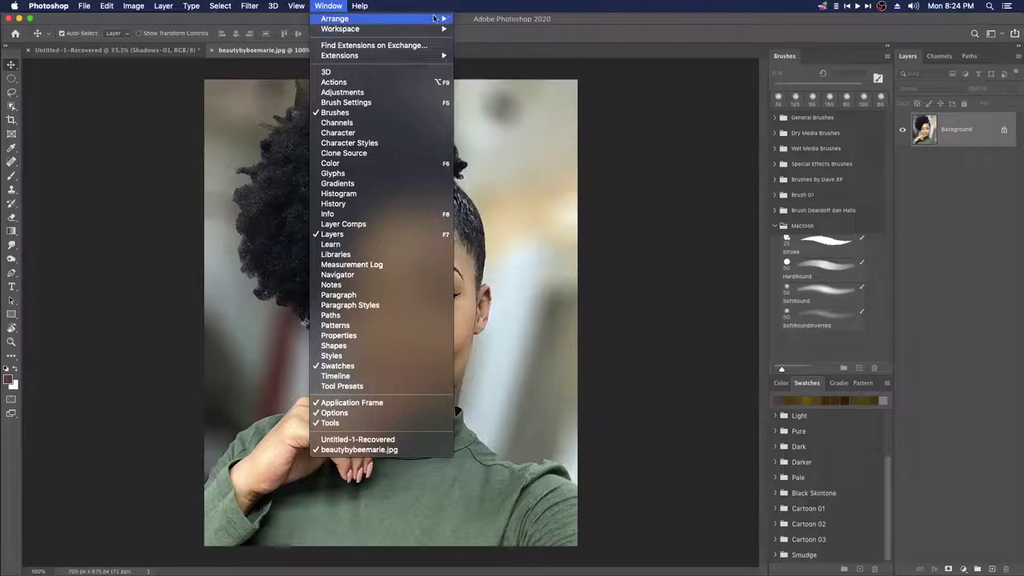
pyautogui.moveTo(439, 18)
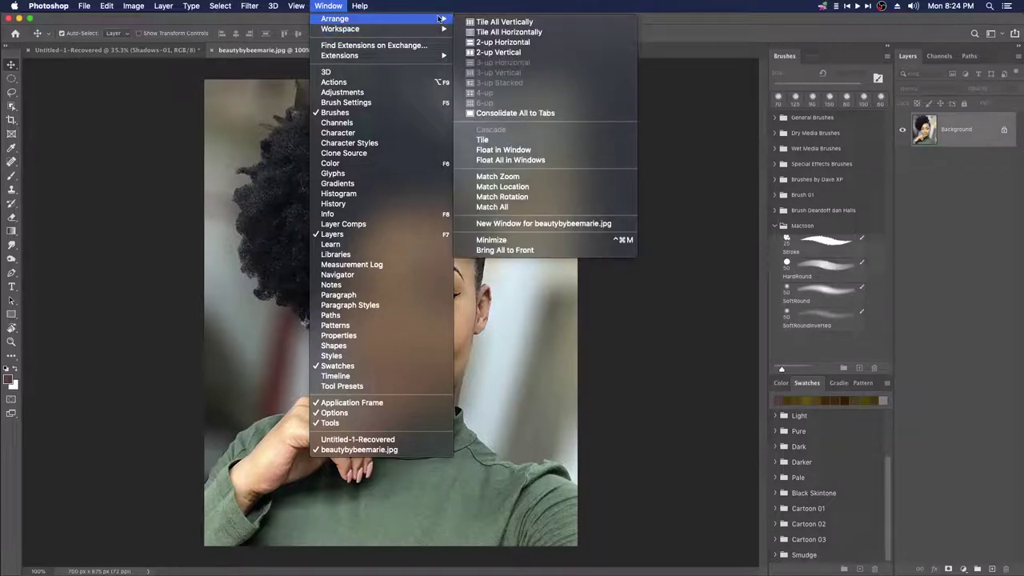
pyautogui.click(505, 52)
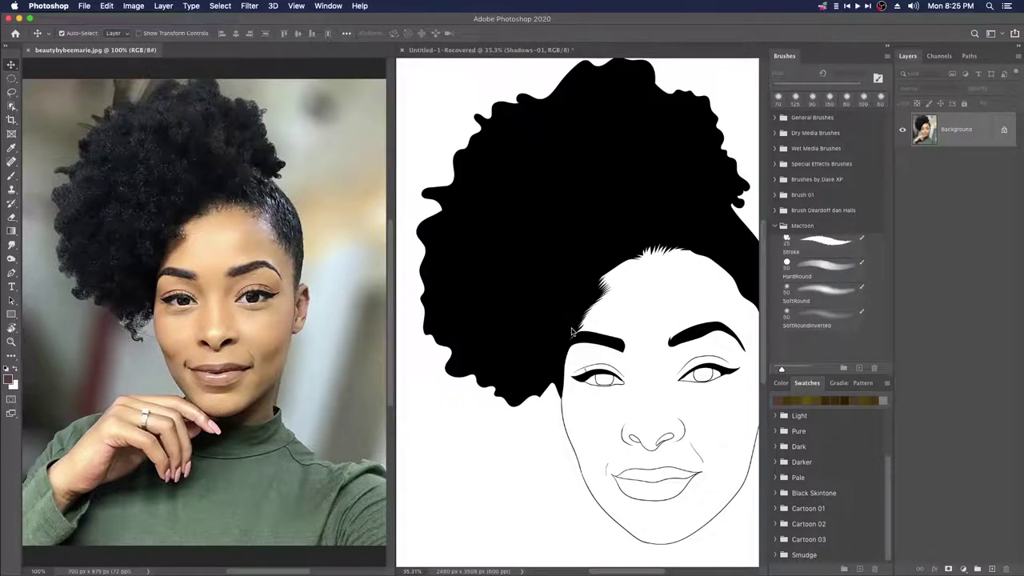
pyautogui.click(657, 384)
pyautogui.moveTo(657, 384); pyautogui.dragTo(624, 328)
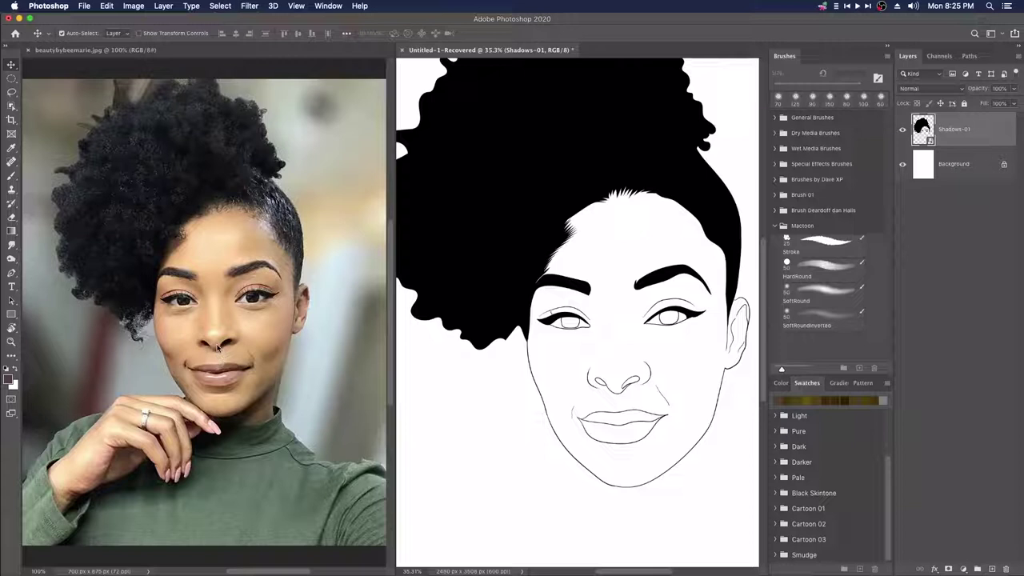
pyautogui.click(217, 349)
pyautogui.moveTo(193, 346)
pyautogui.mouseDown()
pyautogui.moveTo(223, 353)
pyautogui.moveTo(212, 353)
pyautogui.mouseUp()
pyautogui.moveTo(278, 359); pyautogui.dragTo(256, 351)
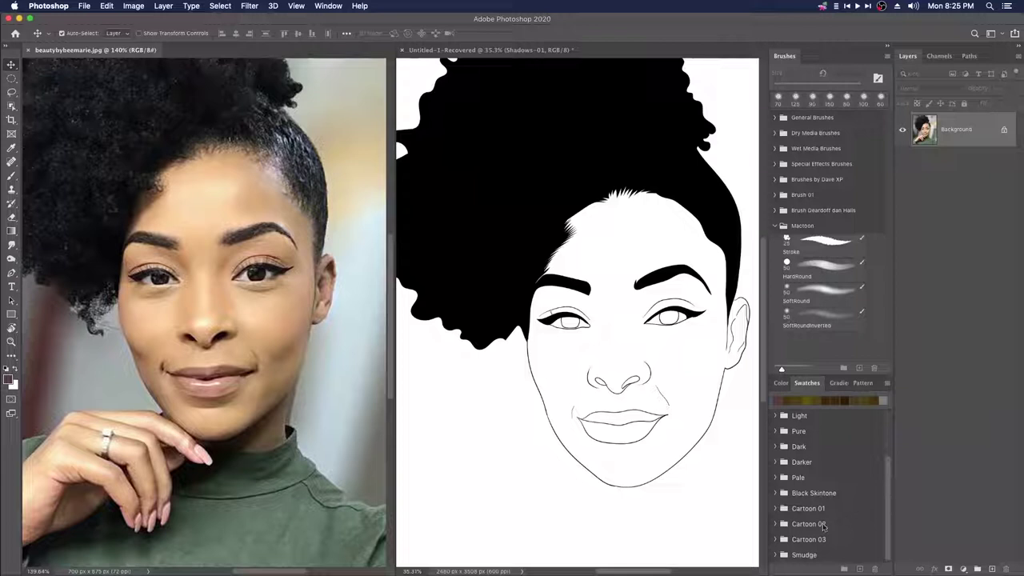
# Step: Review the Cartoon 02 swatches and pick the first skin tone in the Cartoon 01 group as the foreground color
pyautogui.click(775, 524)
pyautogui.click(787, 540)
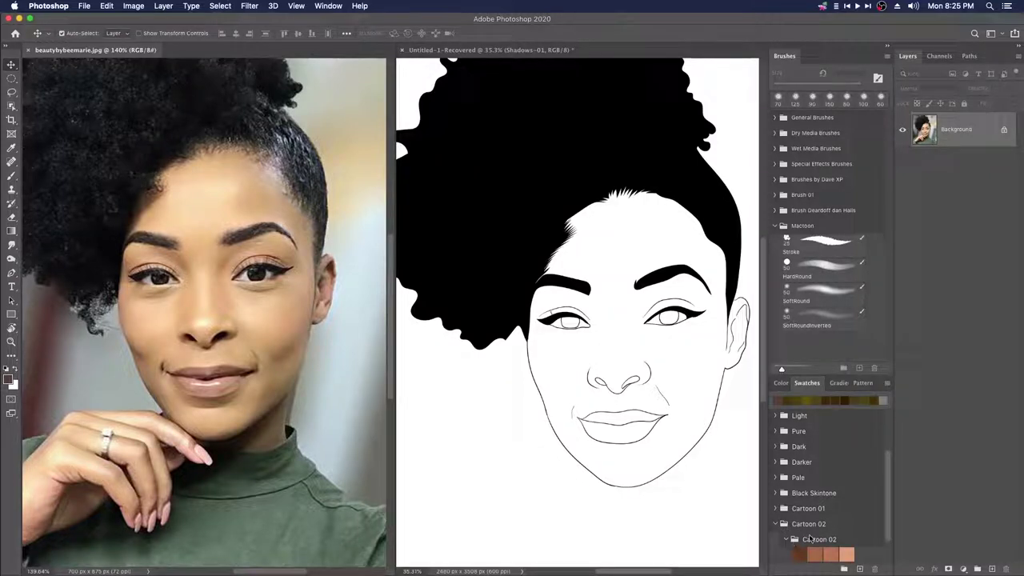
pyautogui.click(787, 540)
pyautogui.click(776, 524)
pyautogui.click(775, 509)
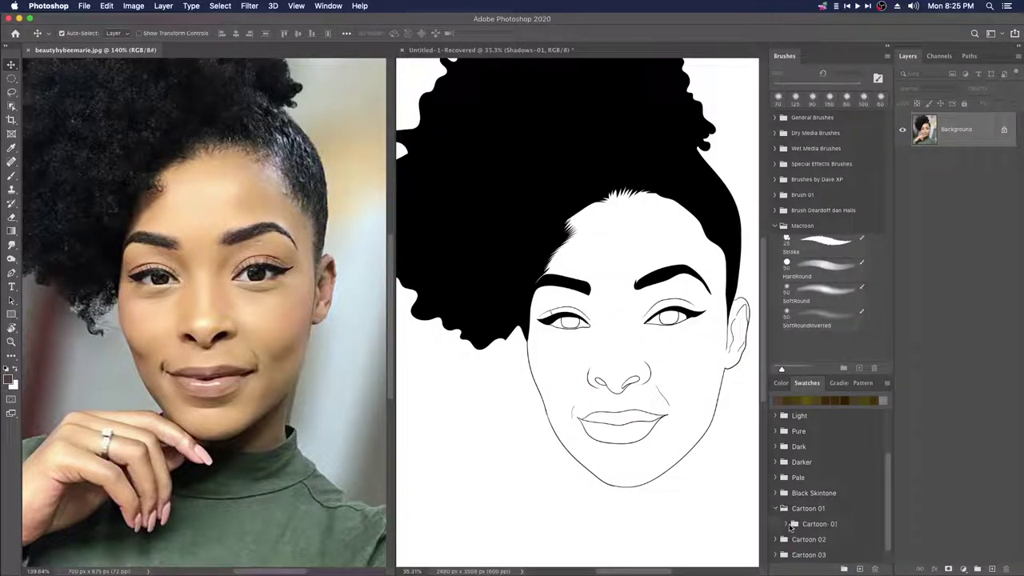
pyautogui.click(787, 524)
pyautogui.scroll(-2, 868, 516)
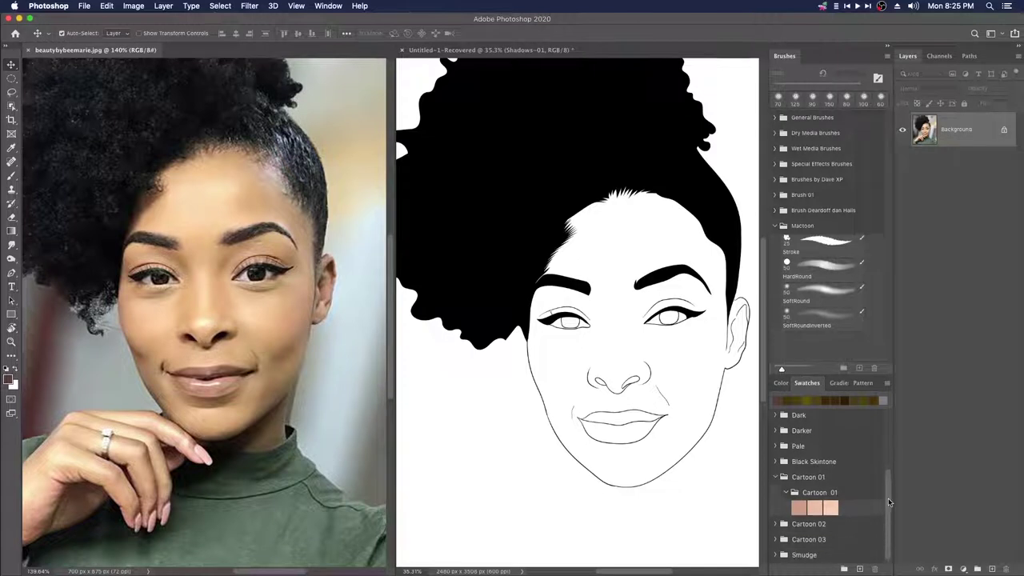
pyautogui.click(800, 506)
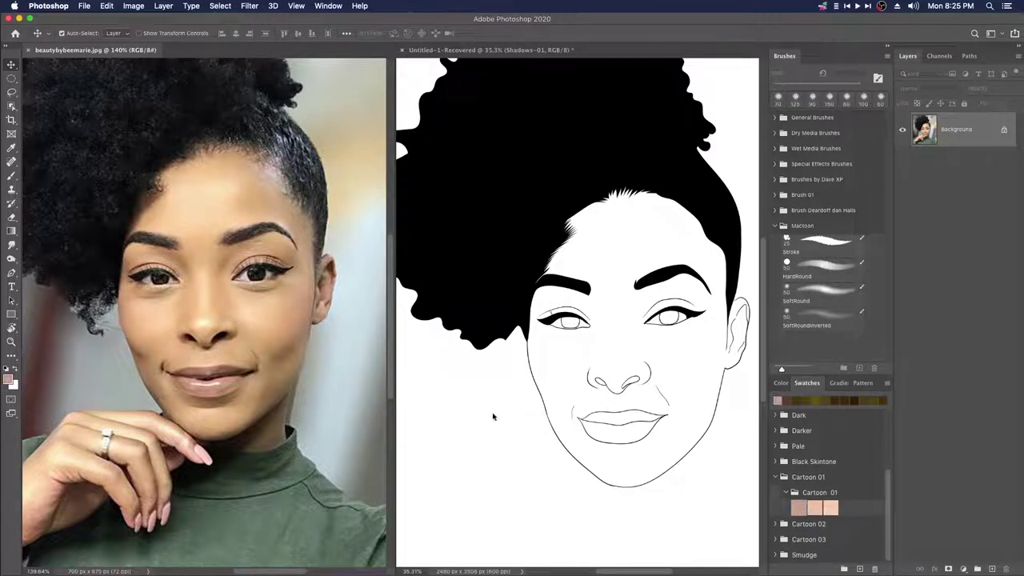
# Step: Add a new layer above Shadows-01 and paint test strokes beside the face with the Brush tool
pyautogui.press('b')
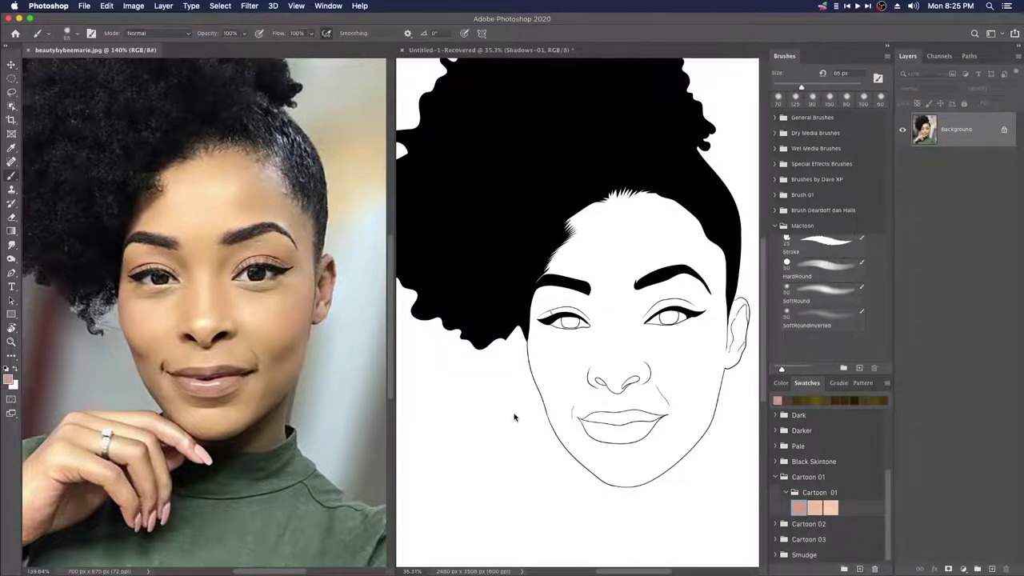
pyautogui.click(512, 430)
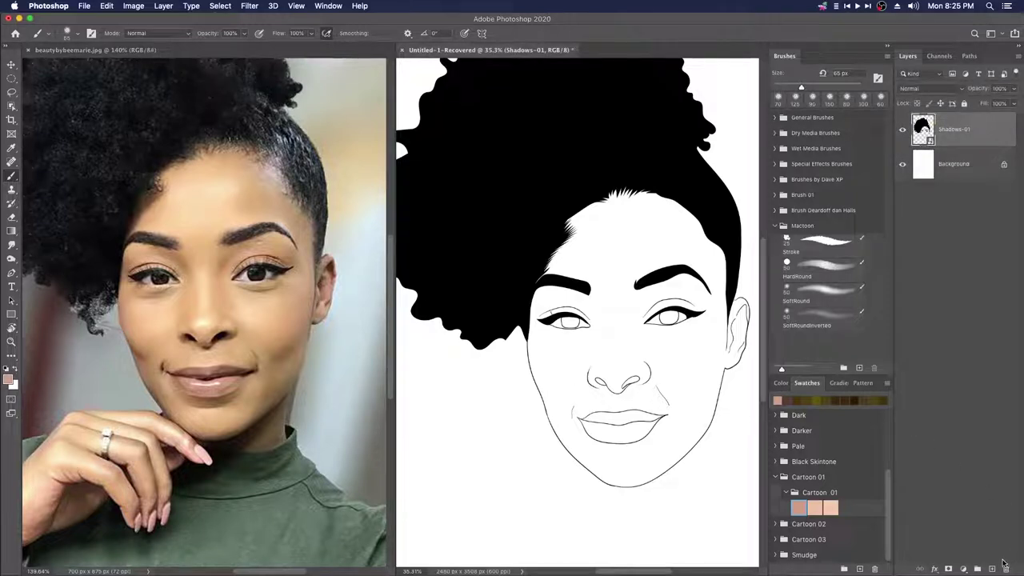
pyautogui.click(992, 569)
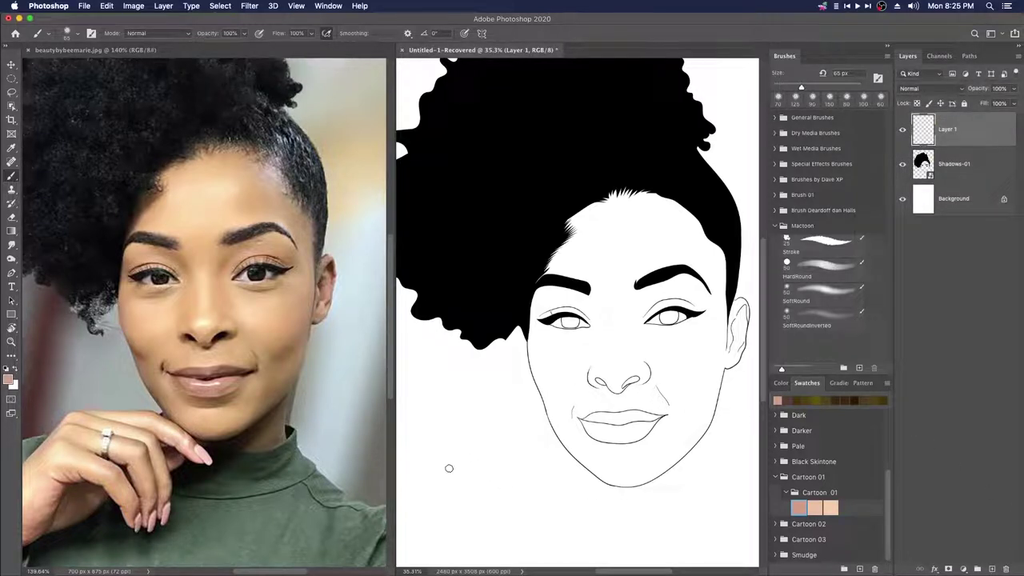
pyautogui.moveTo(471, 420)
pyautogui.mouseDown()
pyautogui.moveTo(500, 419)
pyautogui.moveTo(526, 453)
pyautogui.moveTo(462, 490)
pyautogui.mouseUp()
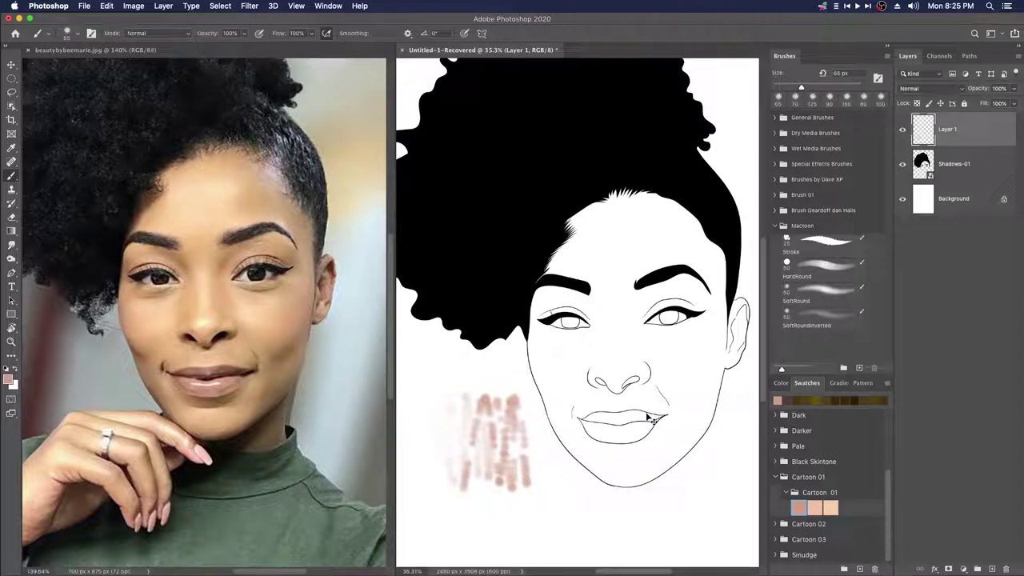
# Step: Undo the earlier test stroke and try zigzag strokes beside the face with the HardRound brush, undoing them
pyautogui.press('super+z')
pyautogui.click(820, 272)
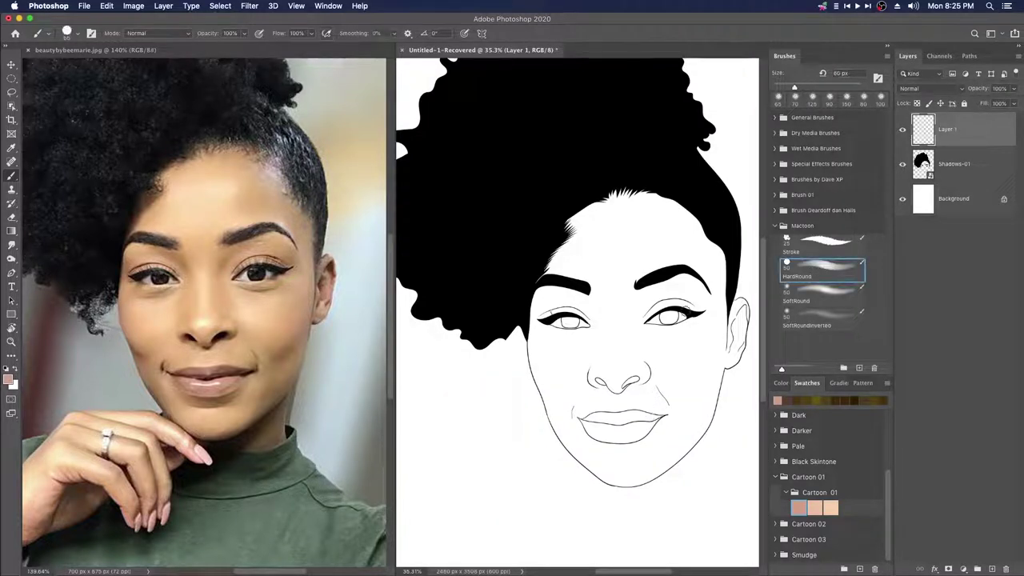
pyautogui.moveTo(434, 441)
pyautogui.mouseDown()
pyautogui.moveTo(471, 456)
pyautogui.moveTo(498, 449)
pyautogui.moveTo(530, 494)
pyautogui.mouseUp()
pyautogui.moveTo(516, 392)
pyautogui.mouseDown()
pyautogui.moveTo(550, 492)
pyautogui.moveTo(517, 445)
pyautogui.moveTo(484, 427)
pyautogui.moveTo(480, 453)
pyautogui.moveTo(517, 492)
pyautogui.moveTo(553, 470)
pyautogui.mouseUp()
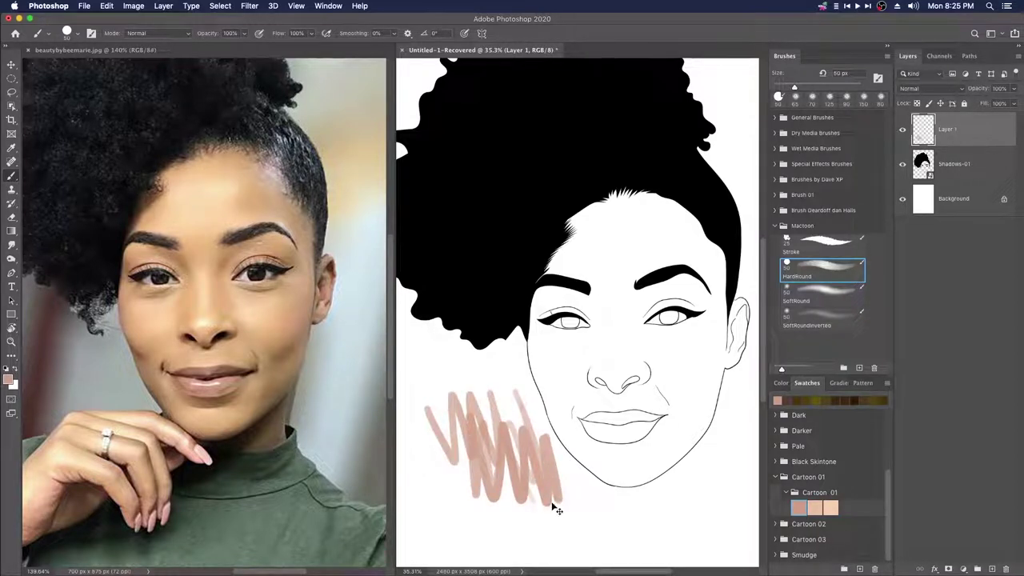
pyautogui.press('super+z')
pyautogui.press('super+z')
# Step: Try the SoftRoundInverted and SoftRound brushes with test strokes beside the face, undoing each one
pyautogui.click(816, 319)
pyautogui.moveTo(445, 426)
pyautogui.mouseDown()
pyautogui.moveTo(470, 480)
pyautogui.moveTo(514, 411)
pyautogui.moveTo(549, 491)
pyautogui.mouseUp()
pyautogui.press('super+z')
pyautogui.click(831, 291)
pyautogui.moveTo(432, 421)
pyautogui.mouseDown()
pyautogui.moveTo(500, 427)
pyautogui.moveTo(540, 484)
pyautogui.moveTo(456, 481)
pyautogui.mouseUp()
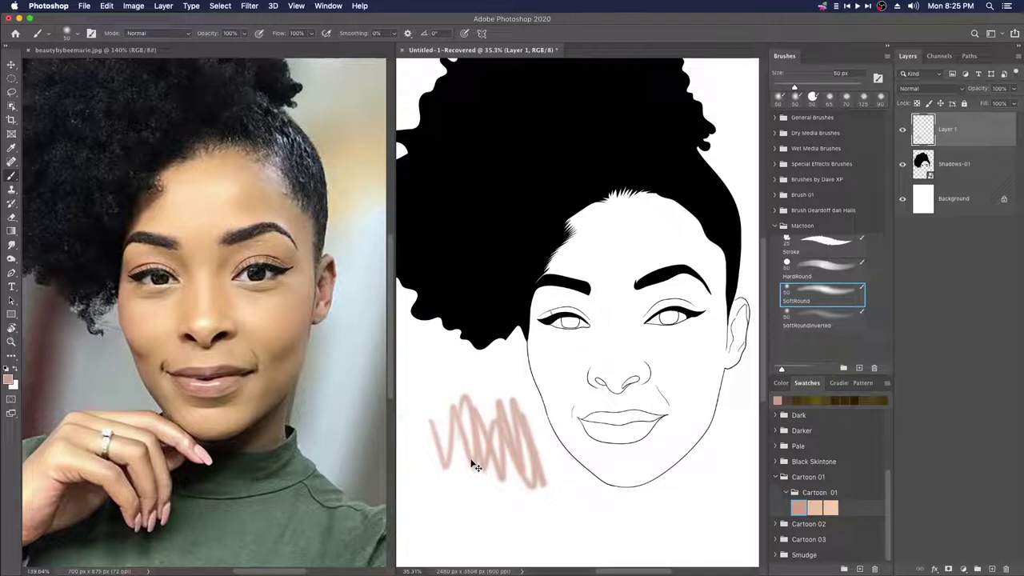
pyautogui.press('super+z')
# Step: Try the second and third Cartoon 01 skin tones with SoftRound test strokes beside the face
pyautogui.click(814, 509)
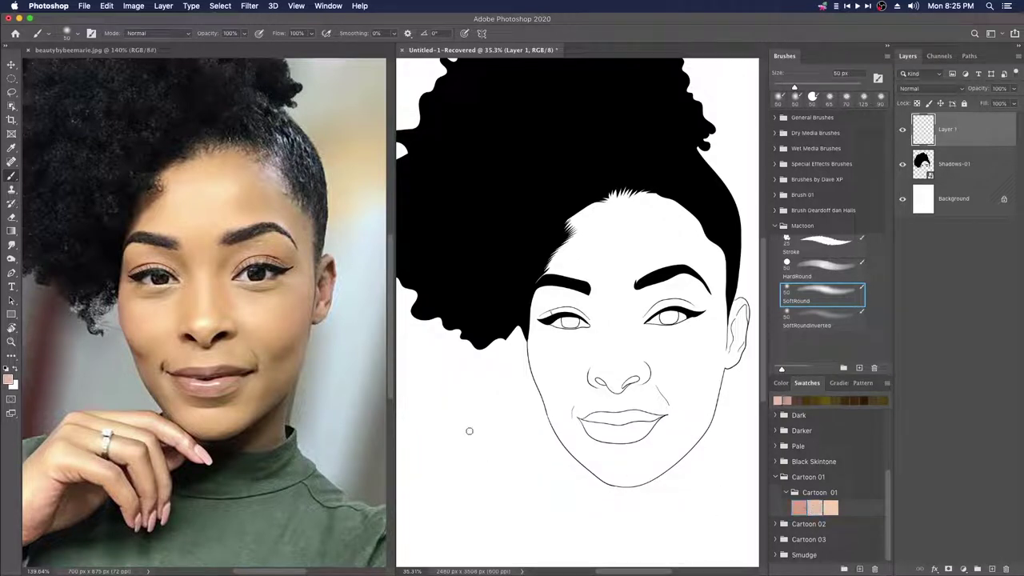
pyautogui.moveTo(428, 404)
pyautogui.mouseDown()
pyautogui.moveTo(467, 447)
pyautogui.moveTo(490, 437)
pyautogui.moveTo(499, 393)
pyautogui.mouseUp()
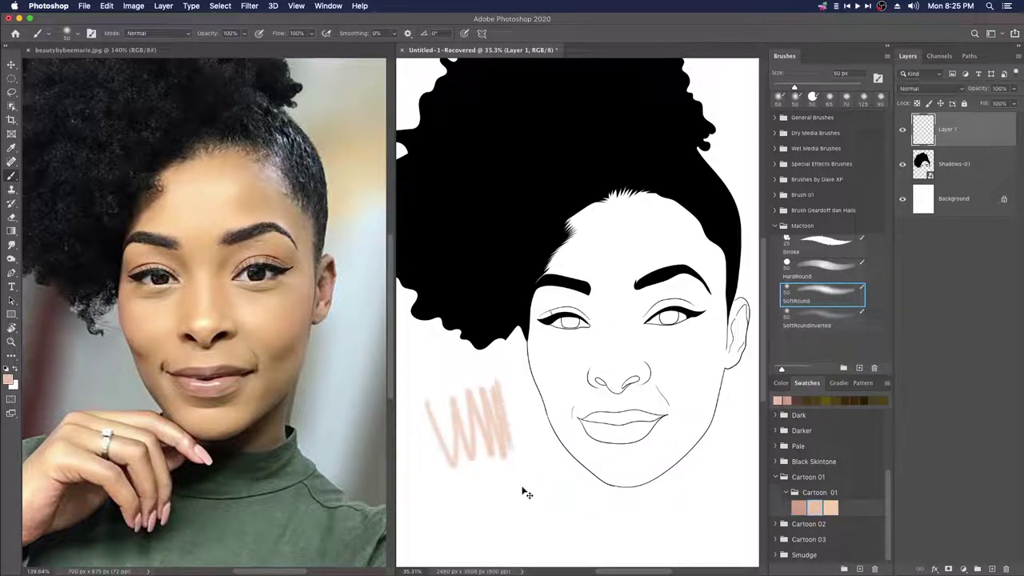
pyautogui.press('super+z')
pyautogui.click(832, 507)
pyautogui.moveTo(440, 400)
pyautogui.mouseDown()
pyautogui.moveTo(481, 404)
pyautogui.moveTo(524, 439)
pyautogui.moveTo(524, 476)
pyautogui.mouseUp()
# Step: Try strokes in the first and second Cartoon 01 skin tones alongside, and undo all the test strokes
pyautogui.click(800, 507)
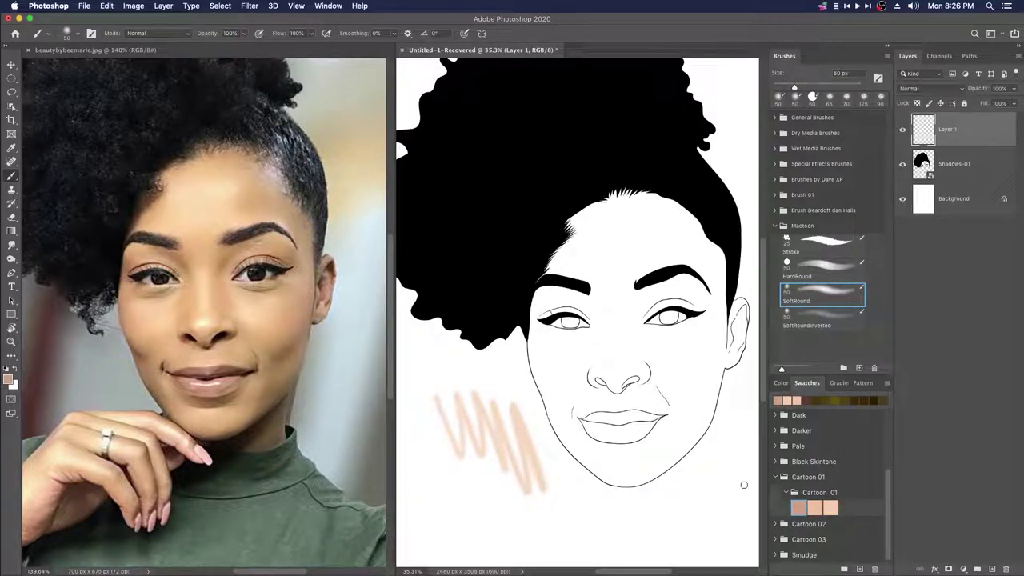
pyautogui.moveTo(422, 391); pyautogui.dragTo(477, 484)
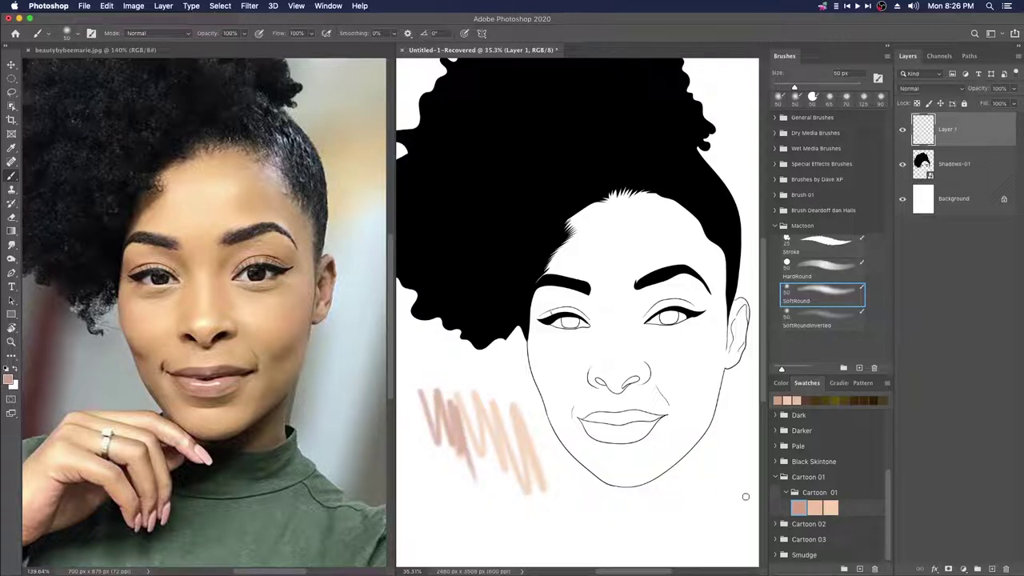
pyautogui.click(817, 507)
pyautogui.moveTo(479, 413)
pyautogui.mouseDown()
pyautogui.moveTo(504, 485)
pyautogui.moveTo(550, 448)
pyautogui.moveTo(574, 504)
pyautogui.mouseUp()
pyautogui.press('super+z')
pyautogui.press('super+z')
pyautogui.press('super+z')
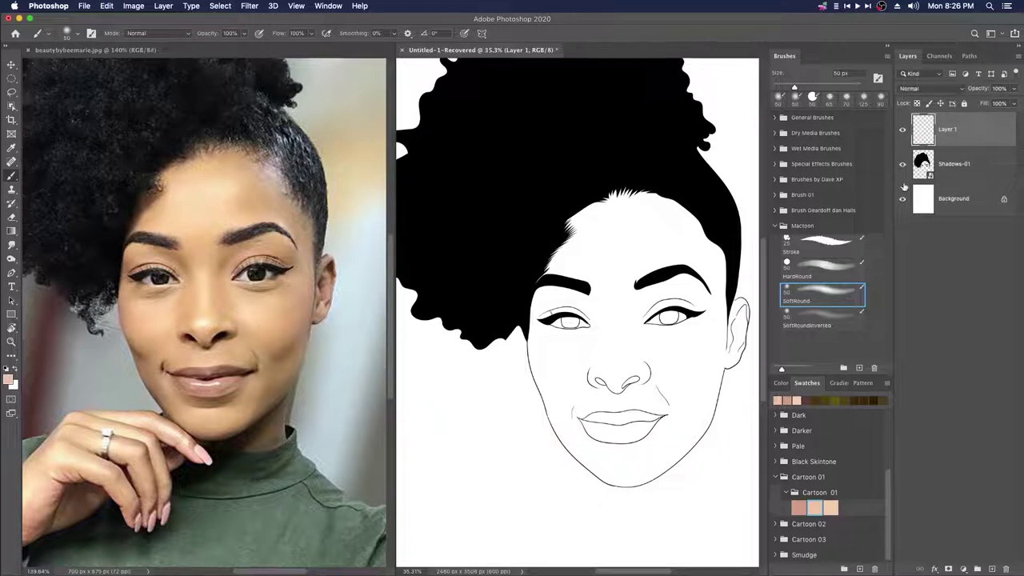
# Step: Delete the empty Layer 1 from the line art document and add a new layer with default settings to the reference photo
pyautogui.moveTo(983, 142); pyautogui.dragTo(1021, 519)
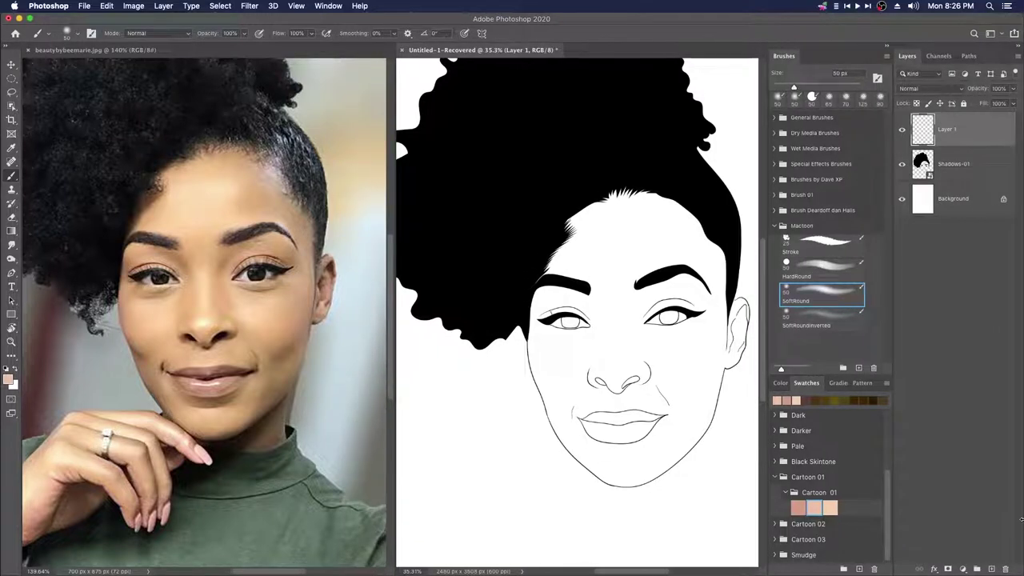
pyautogui.moveTo(945, 133); pyautogui.dragTo(1006, 569)
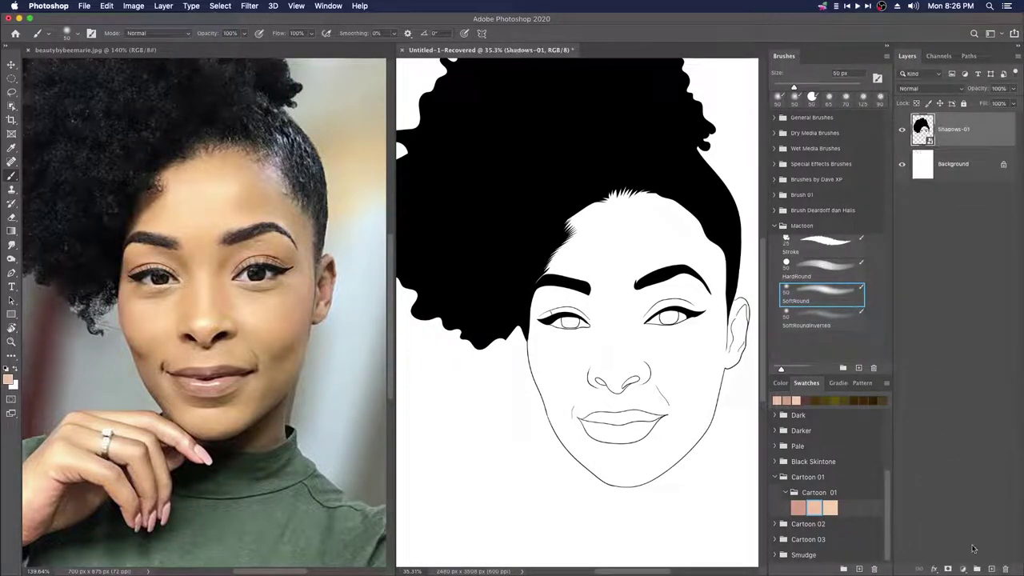
pyautogui.click(284, 361)
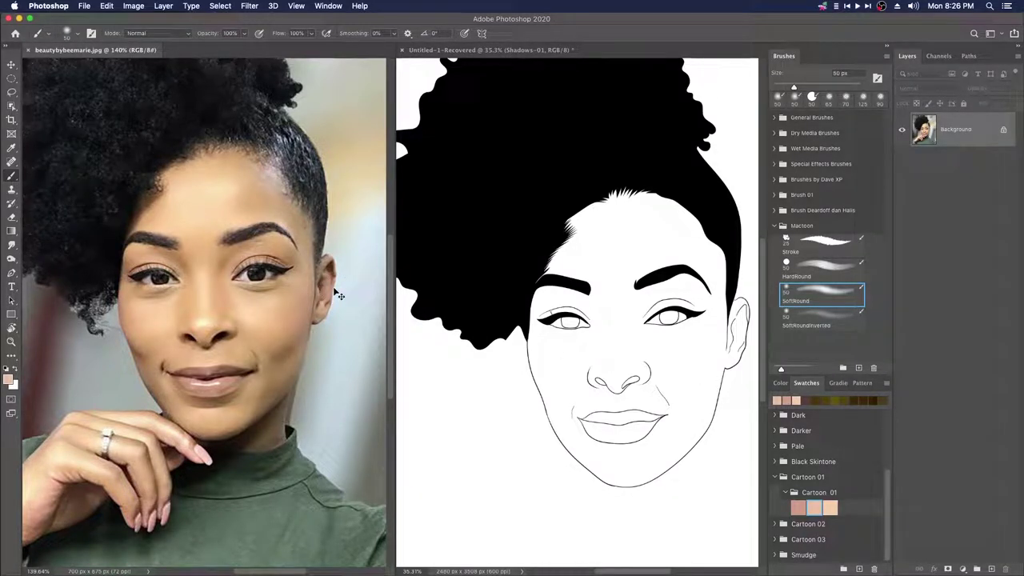
pyautogui.press('super+shift+n')
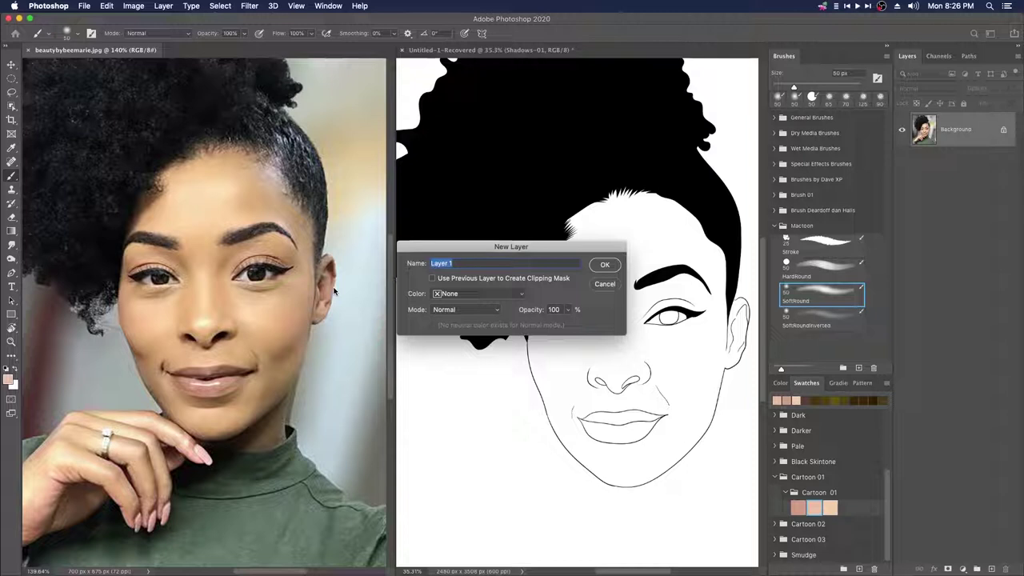
pyautogui.press('Return')
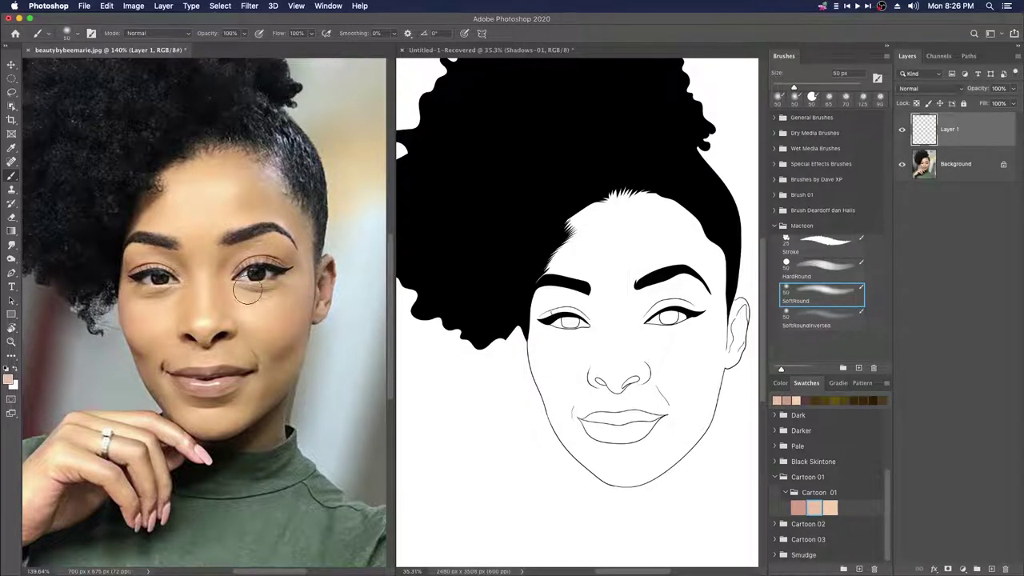
# Step: Annotate the midtone, shadow and highlight areas on the reference photo with pointer lines and handwritten labels, using a small black Stroke brush
pyautogui.click(824, 250)
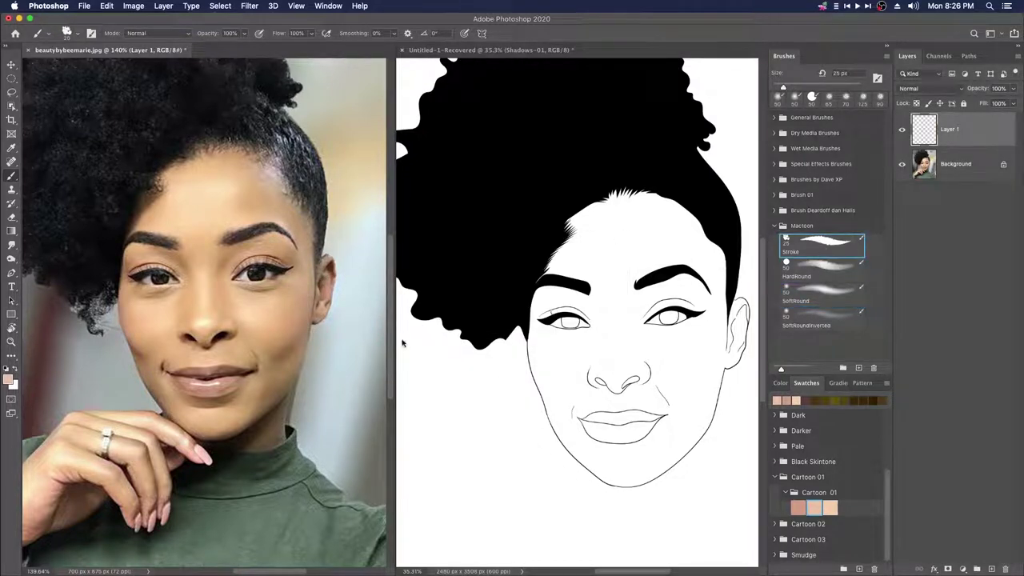
pyautogui.press('[')
pyautogui.press('[')
pyautogui.press('[')
pyautogui.press('[')
pyautogui.press('d')
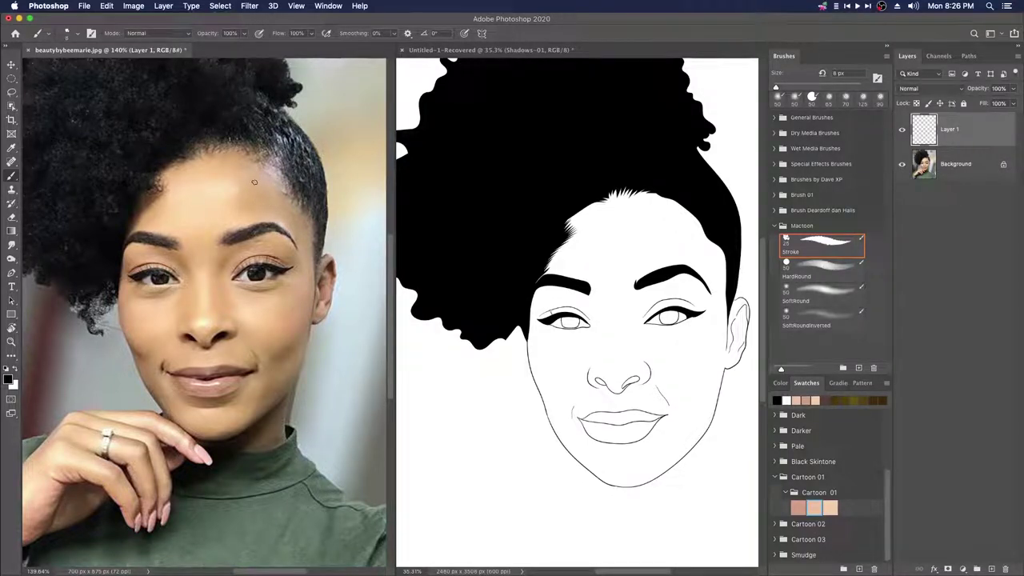
pyautogui.moveTo(256, 203)
pyautogui.mouseDown()
pyautogui.moveTo(320, 112)
pyautogui.moveTo(327, 152)
pyautogui.moveTo(327, 121)
pyautogui.moveTo(349, 120)
pyautogui.moveTo(385, 61)
pyautogui.mouseUp()
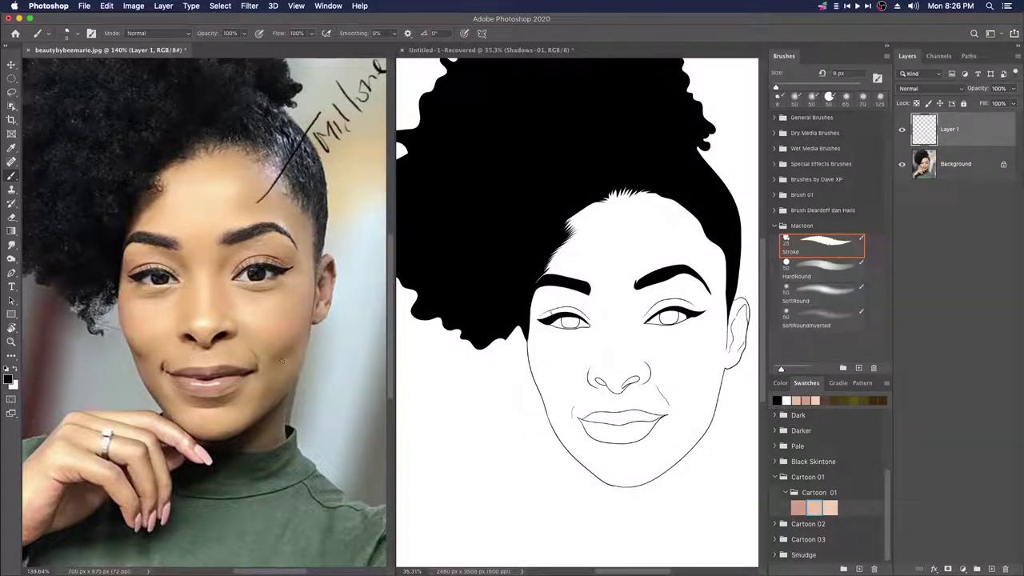
pyautogui.moveTo(273, 400); pyautogui.dragTo(316, 424)
pyautogui.moveTo(312, 432)
pyautogui.mouseDown()
pyautogui.moveTo(330, 455)
pyautogui.moveTo(341, 366)
pyautogui.moveTo(366, 329)
pyautogui.moveTo(381, 349)
pyautogui.mouseUp()
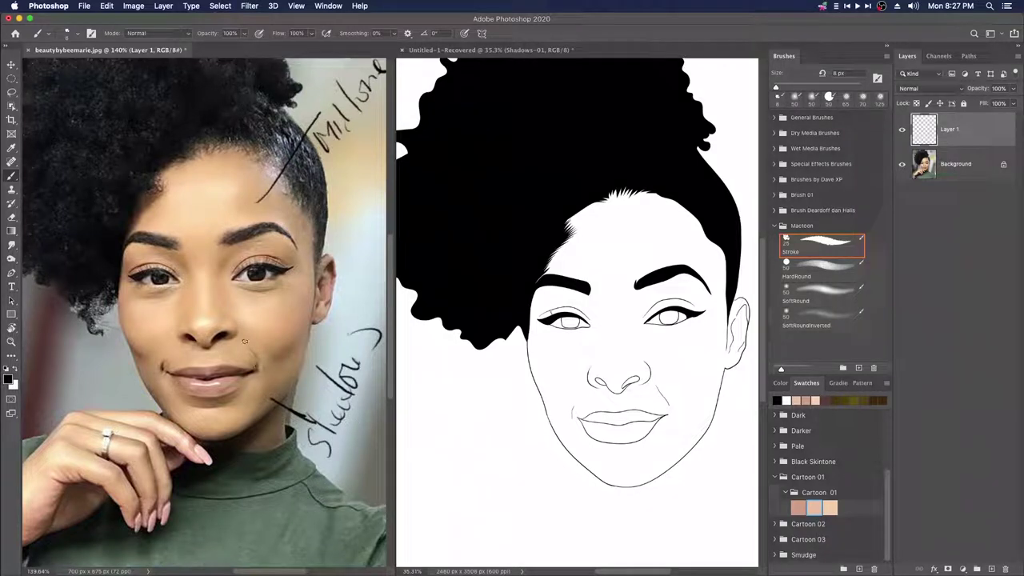
pyautogui.moveTo(248, 316)
pyautogui.mouseDown()
pyautogui.moveTo(333, 288)
pyautogui.moveTo(362, 263)
pyautogui.moveTo(370, 238)
pyautogui.moveTo(347, 219)
pyautogui.moveTo(360, 183)
pyautogui.moveTo(370, 190)
pyautogui.moveTo(385, 78)
pyautogui.mouseUp()
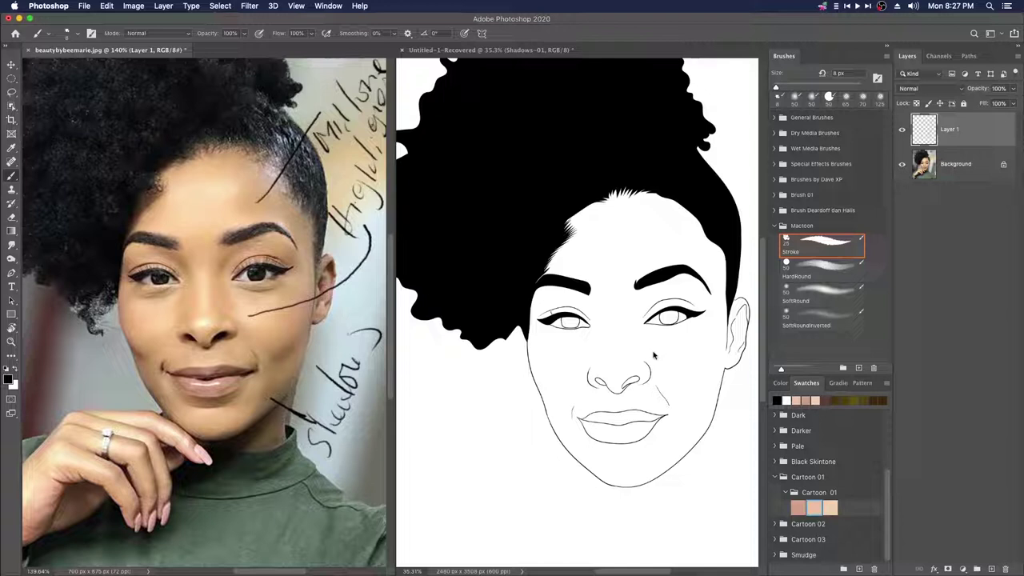
# Step: Rename the Shadows-01 layer in the line art document as Line art and lock it
pyautogui.click(614, 371)
pyautogui.moveTo(674, 390); pyautogui.dragTo(645, 394)
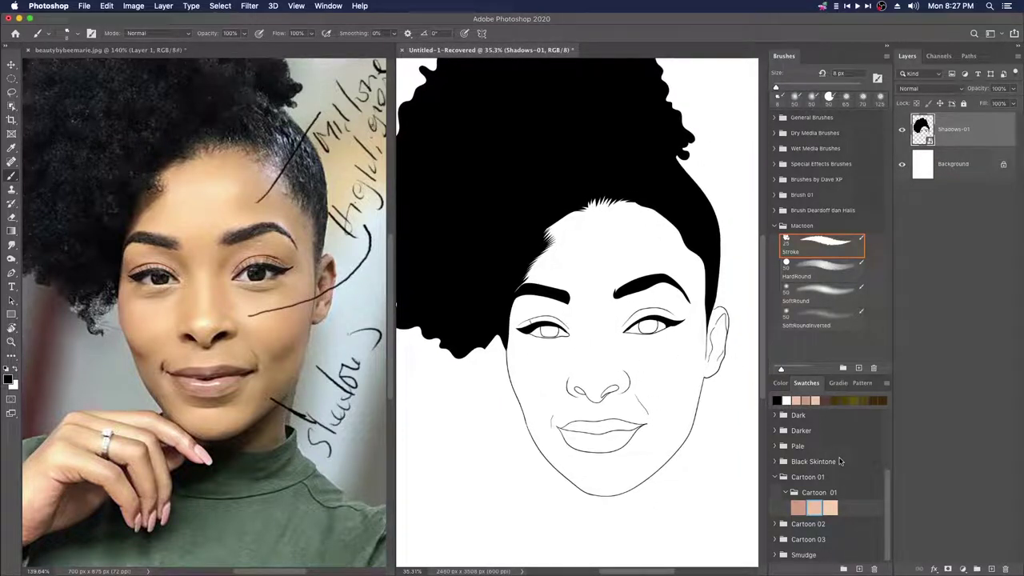
pyautogui.doubleClick(955, 130)
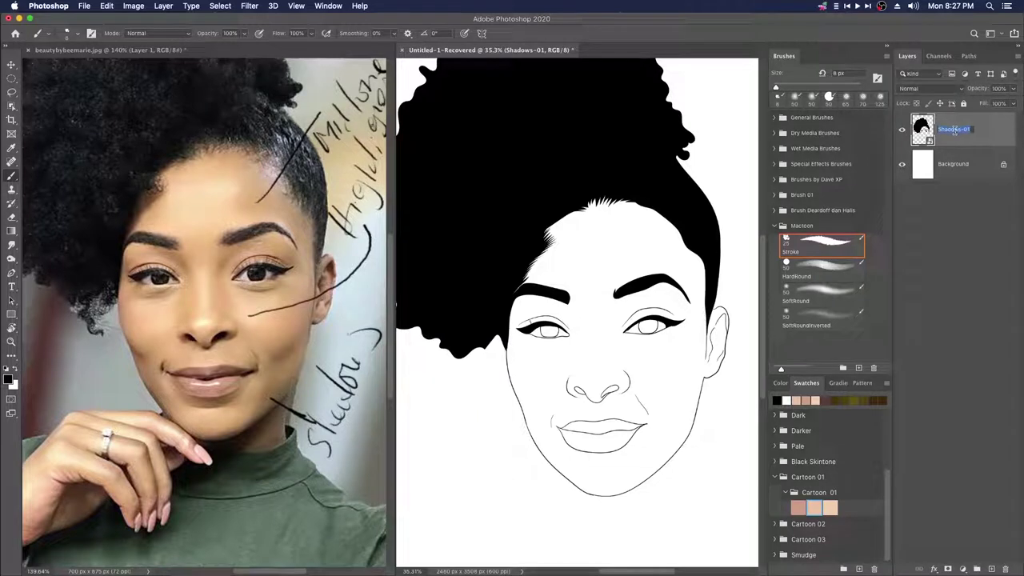
pyautogui.write('Line art')
pyautogui.press('Return')
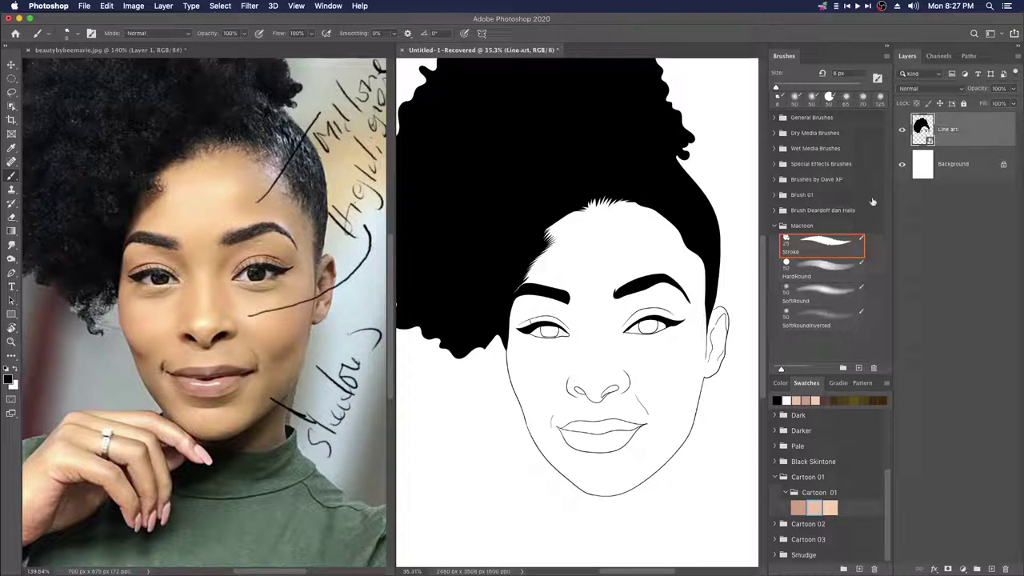
pyautogui.click(964, 106)
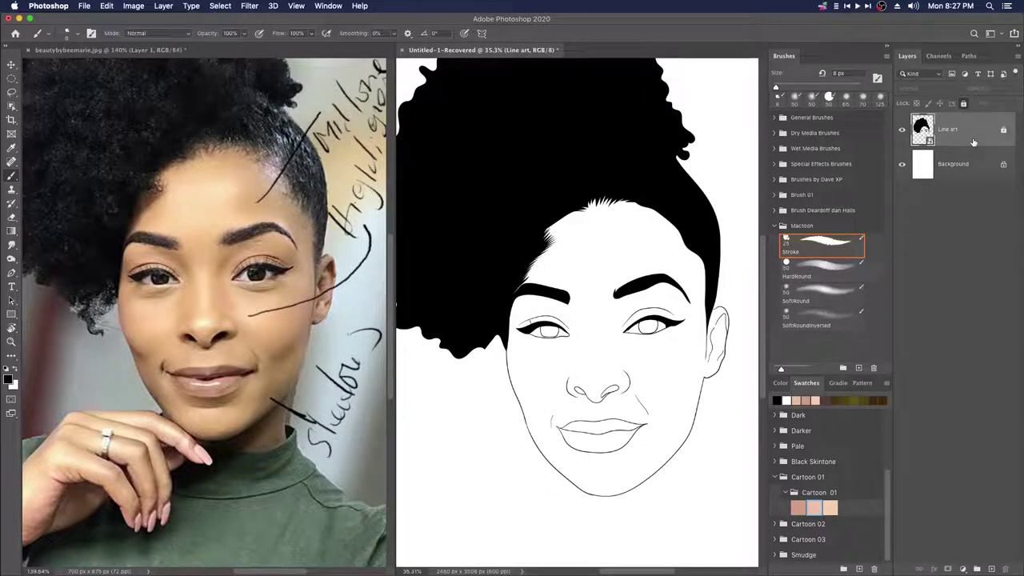
# Step: Add a new layer between Line art and Background, and choose the HardRound brush at 50 px
pyautogui.click(945, 167)
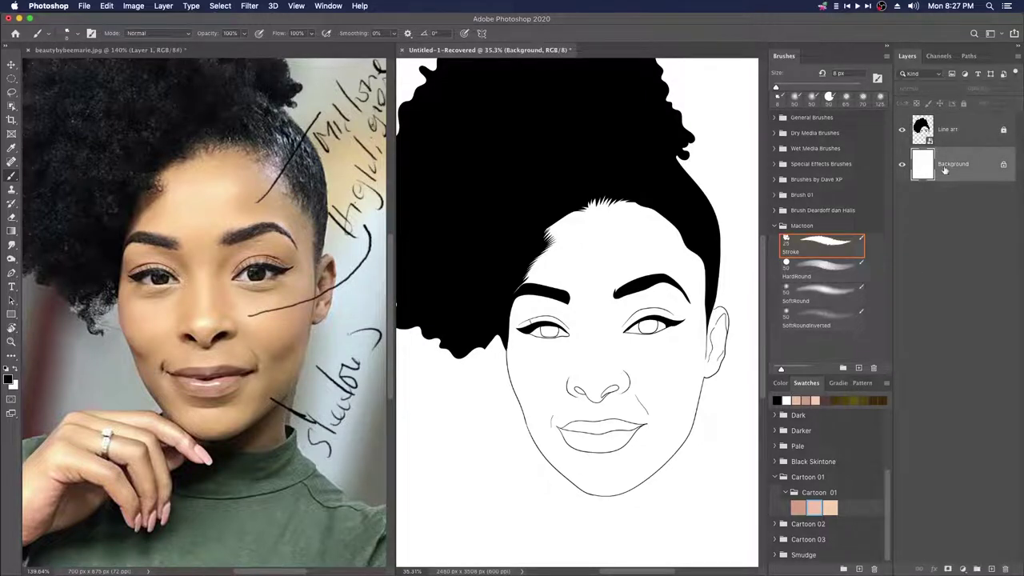
pyautogui.click(991, 569)
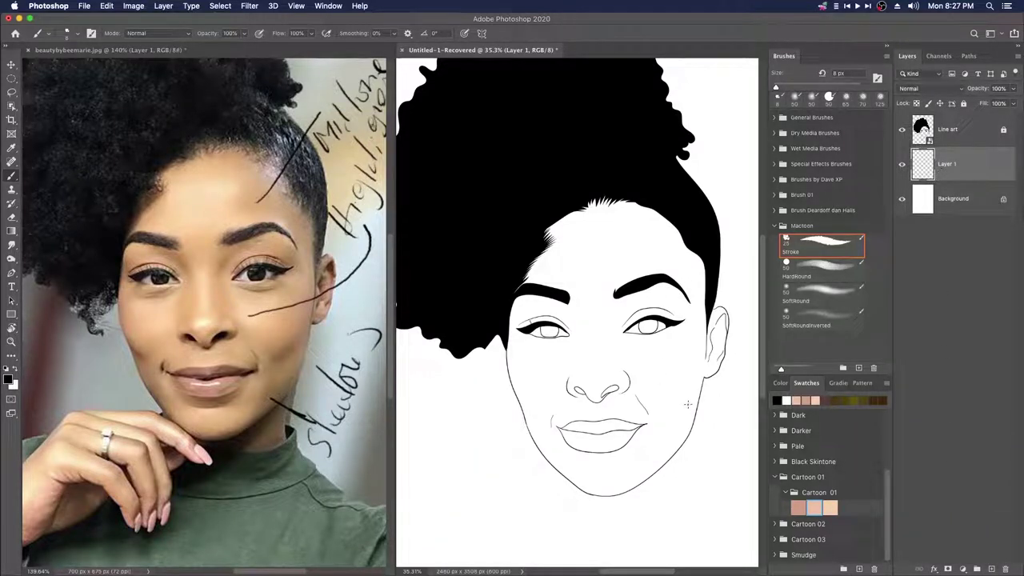
pyautogui.scroll(3, 576, 449)
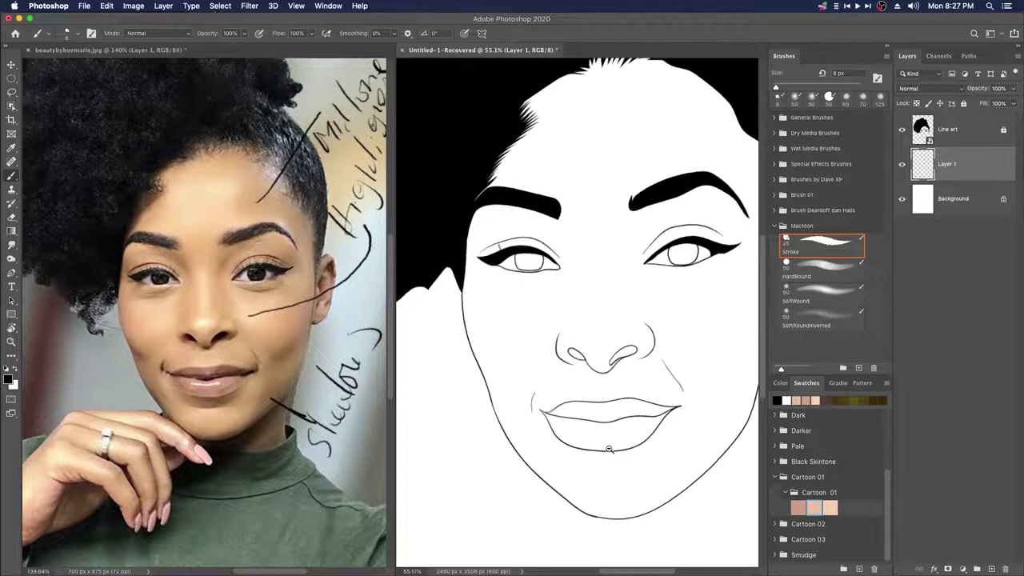
pyautogui.moveTo(627, 367)
pyautogui.mouseDown()
pyautogui.moveTo(580, 427)
pyautogui.moveTo(577, 376)
pyautogui.mouseUp()
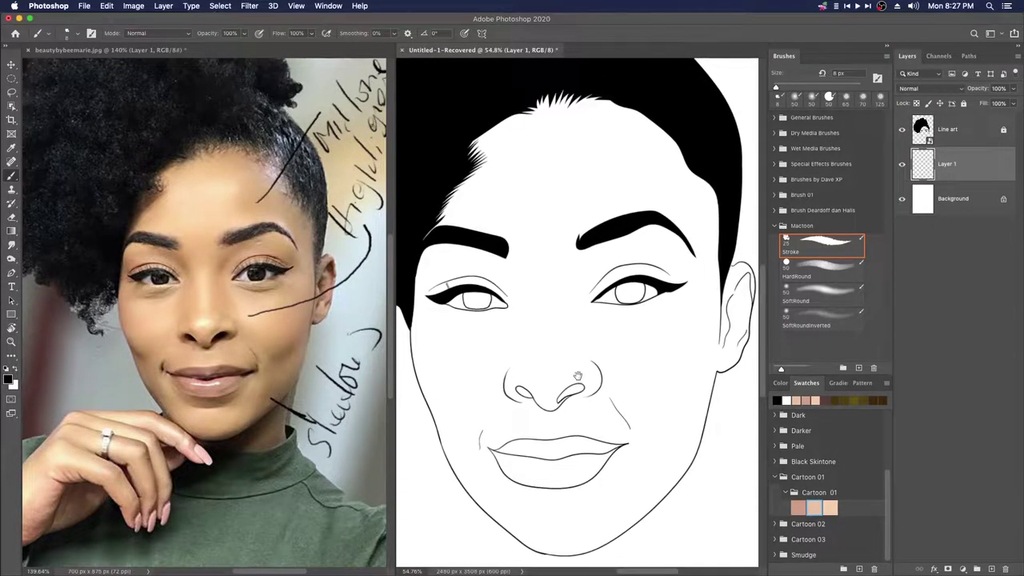
pyautogui.click(833, 272)
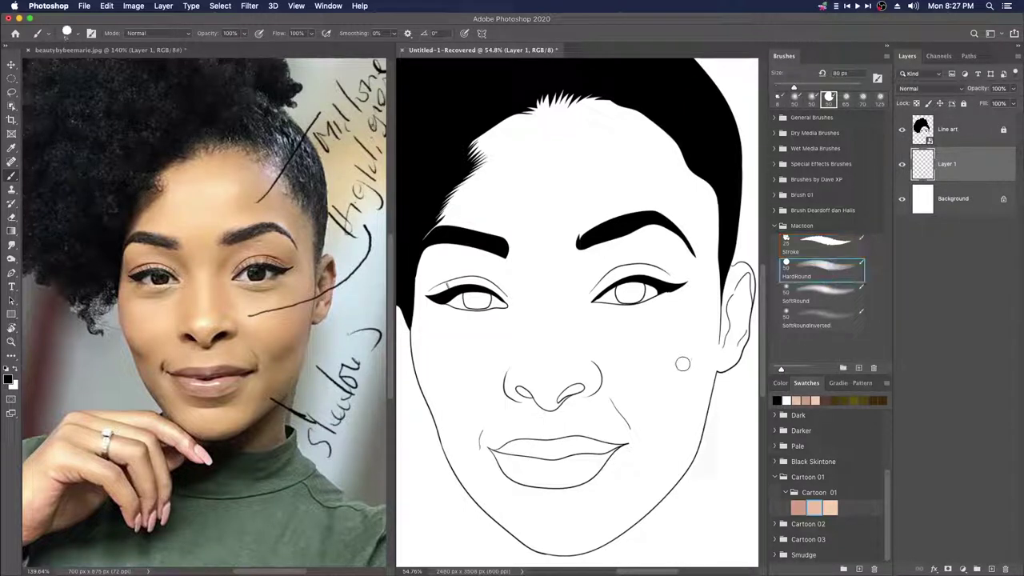
pyautogui.press('[')
pyautogui.press('[')
pyautogui.press('[')
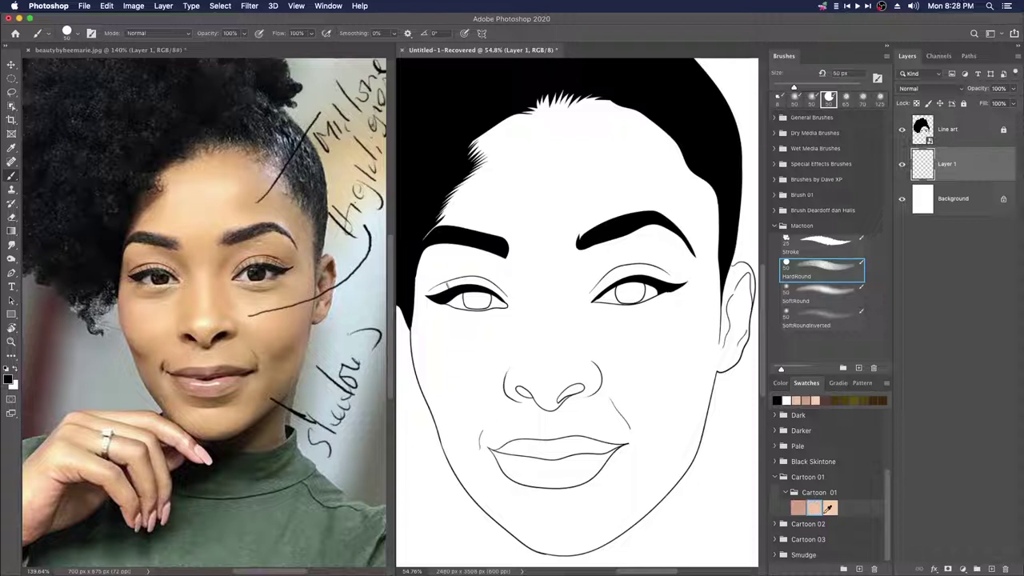
# Step: Try overlapping HardRound strokes across the cheek beside the nose to compare the buildup, and undo them
pyautogui.click(812, 507)
pyautogui.click(818, 507)
pyautogui.moveTo(444, 375)
pyautogui.mouseDown()
pyautogui.moveTo(472, 336)
pyautogui.moveTo(504, 416)
pyautogui.moveTo(532, 312)
pyautogui.moveTo(534, 404)
pyautogui.mouseUp()
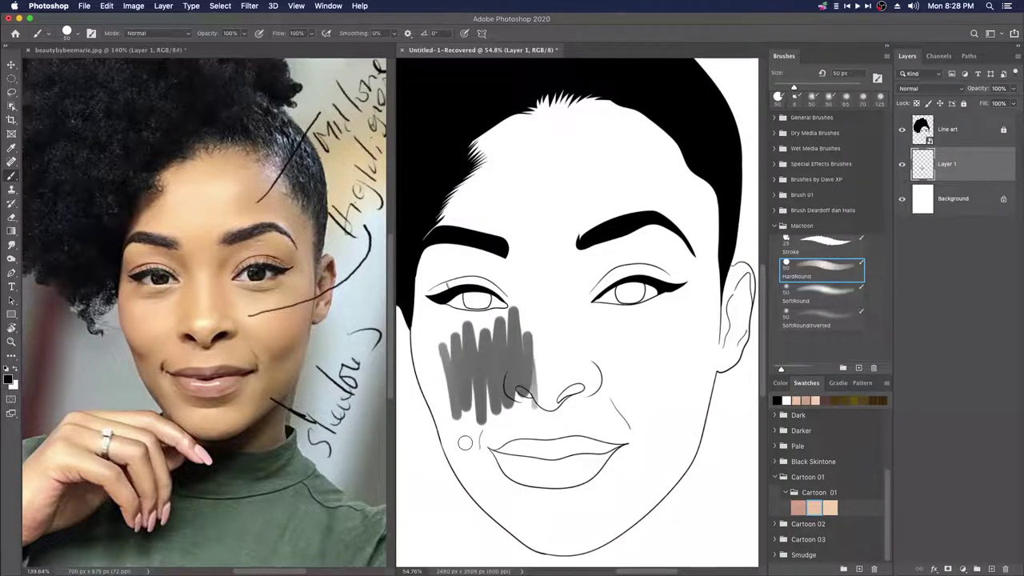
pyautogui.moveTo(460, 417)
pyautogui.mouseDown()
pyautogui.moveTo(484, 346)
pyautogui.moveTo(547, 430)
pyautogui.mouseUp()
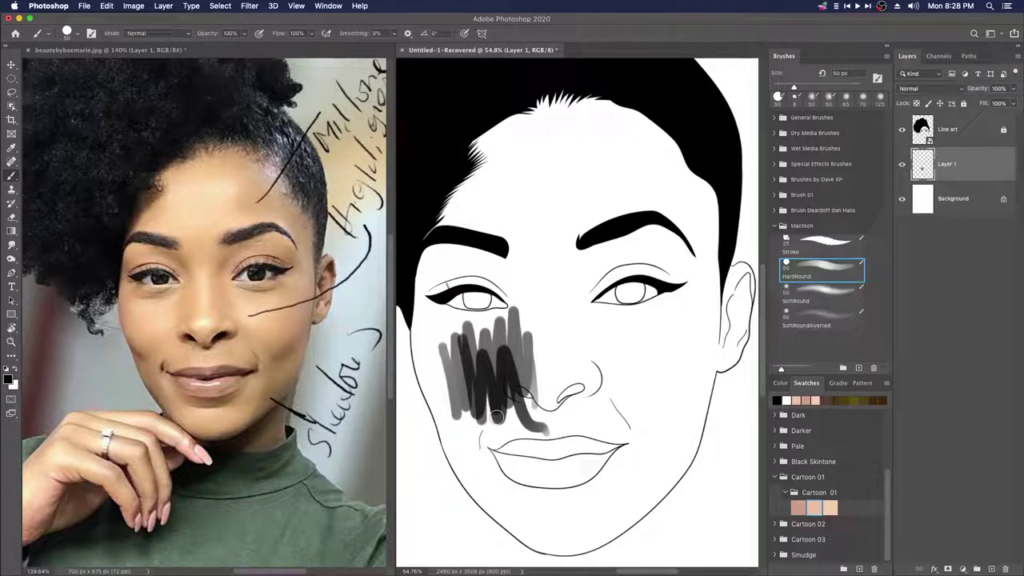
pyautogui.press('super+z')
pyautogui.press('super+z')
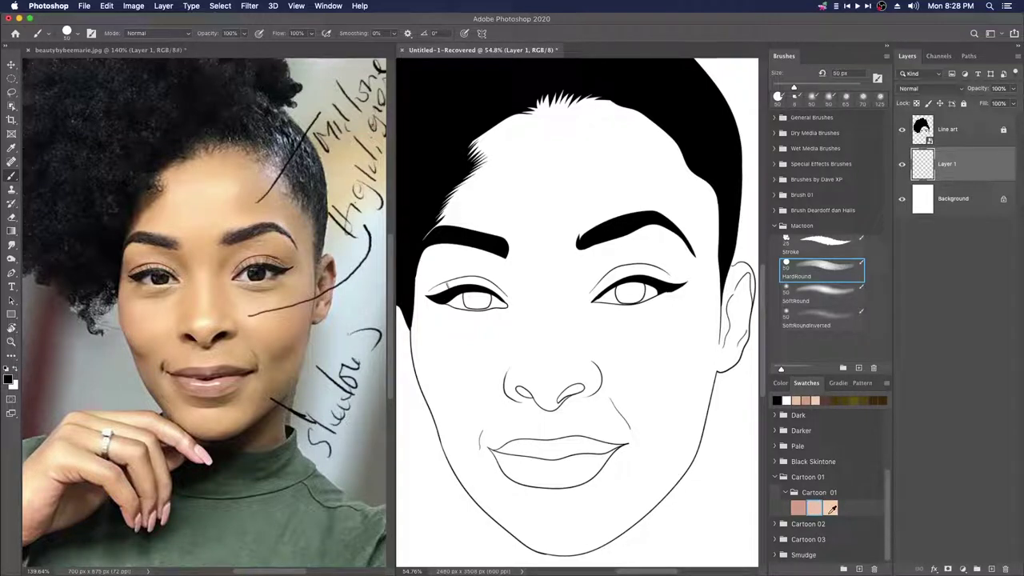
# Step: Collapse the Cartoon 01 swatch group and review the colors in the Black Skintone group
pyautogui.click(778, 480)
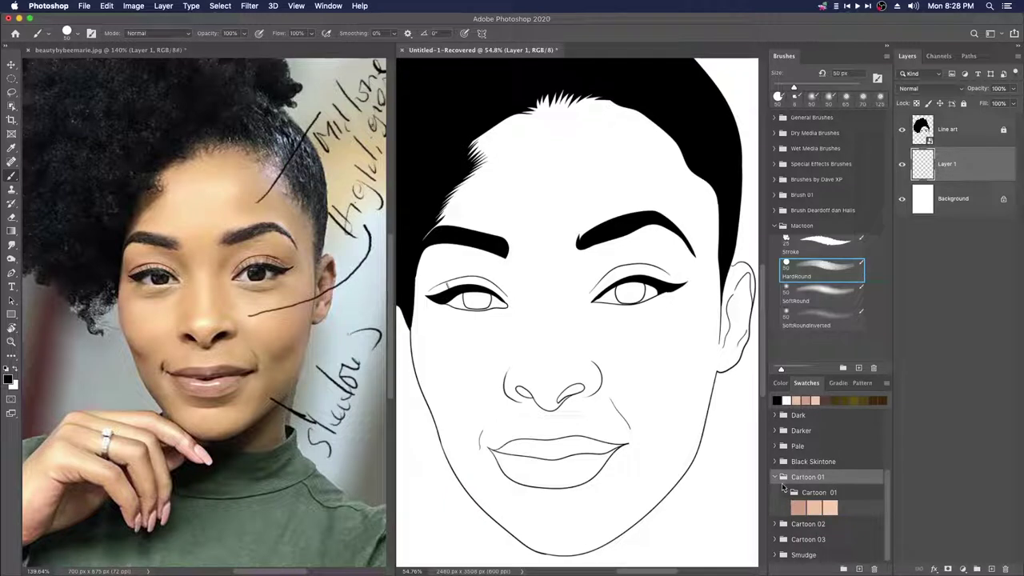
pyautogui.click(776, 477)
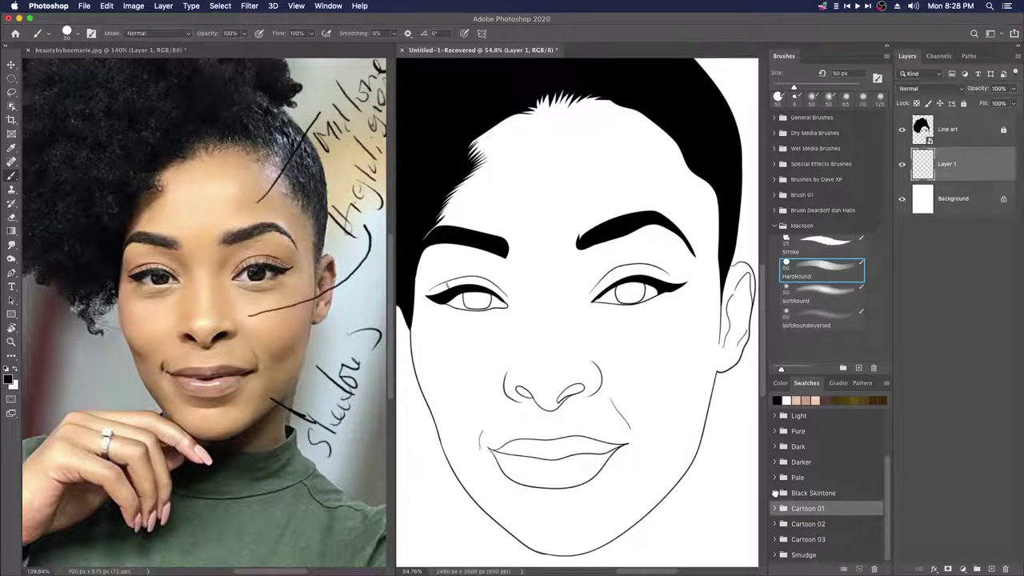
pyautogui.click(775, 492)
pyautogui.click(788, 509)
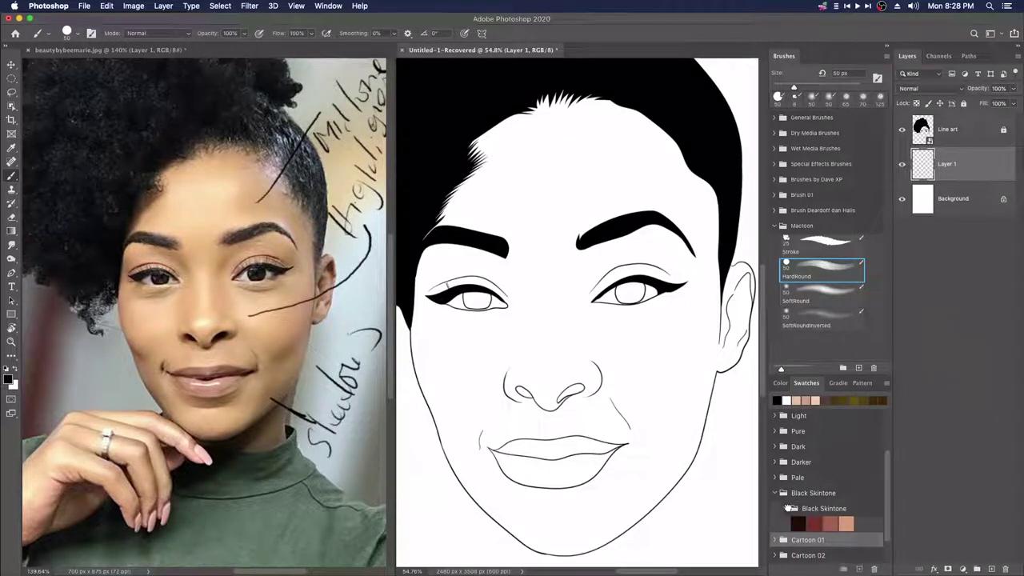
pyautogui.click(788, 509)
pyautogui.click(775, 492)
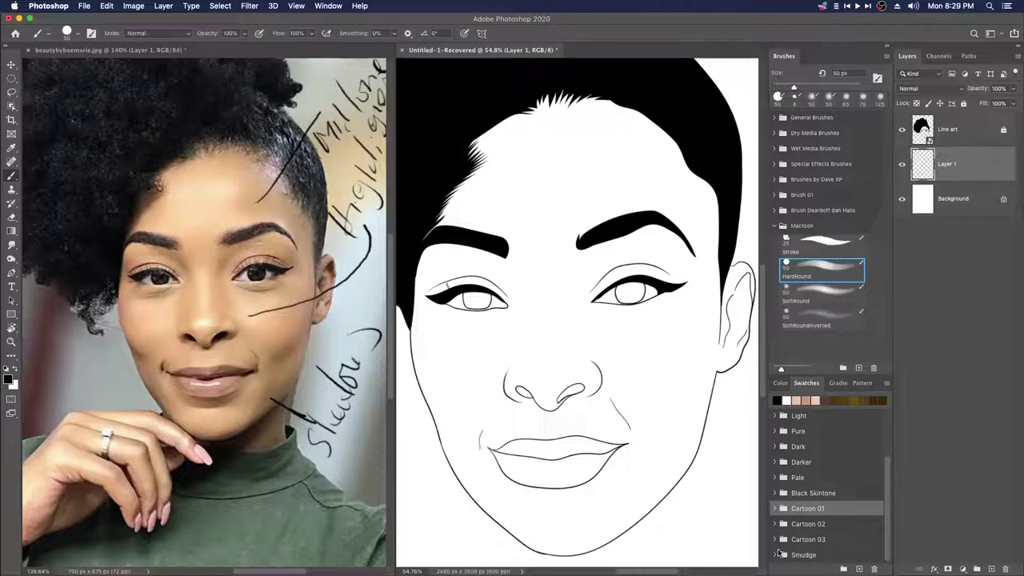
# Step: Review the colors in the Cartoon 03 swatch group and collapse it again
pyautogui.click(779, 554)
pyautogui.click(776, 541)
pyautogui.click(777, 540)
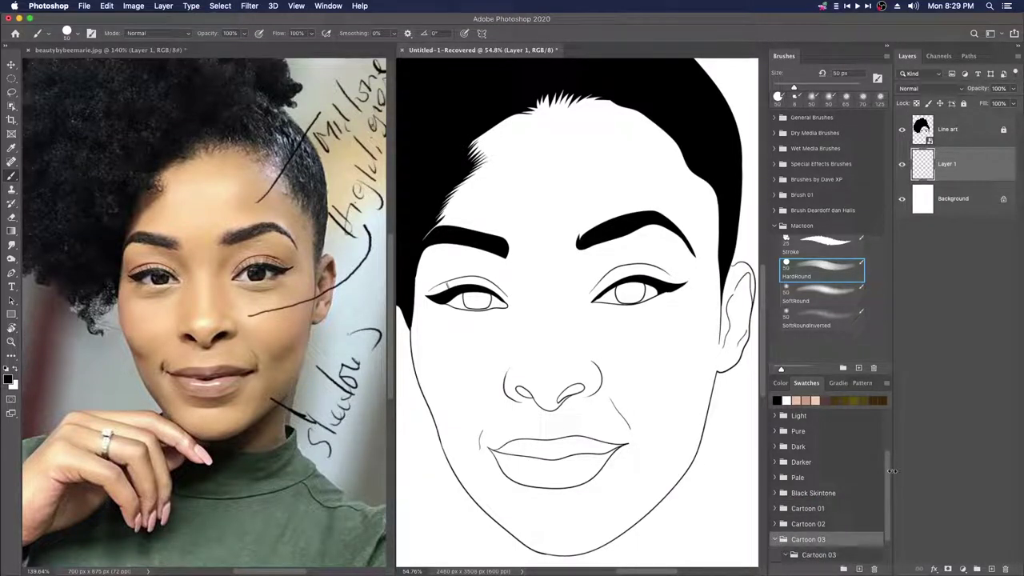
pyautogui.scroll(-2, 890, 496)
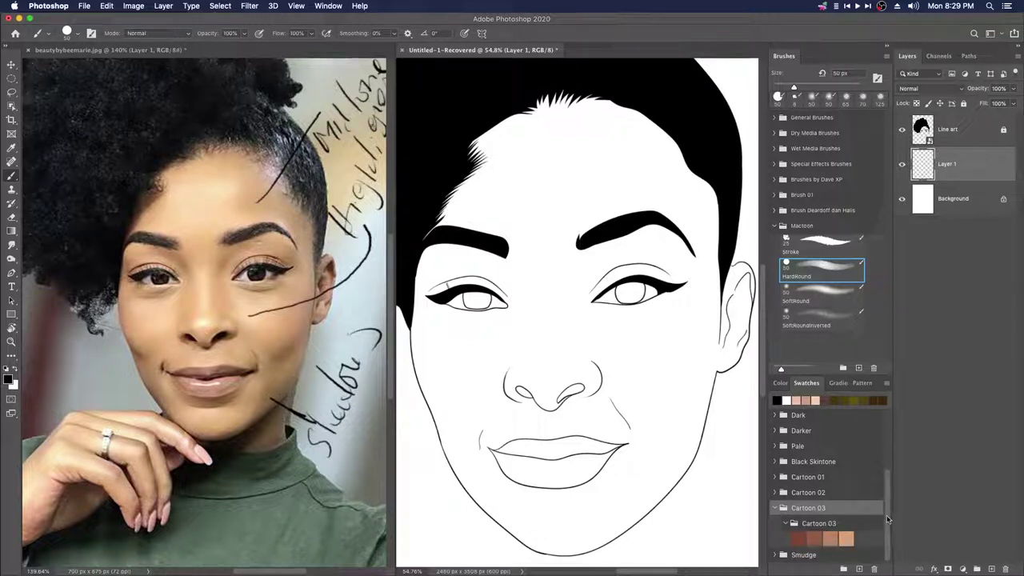
pyautogui.click(776, 508)
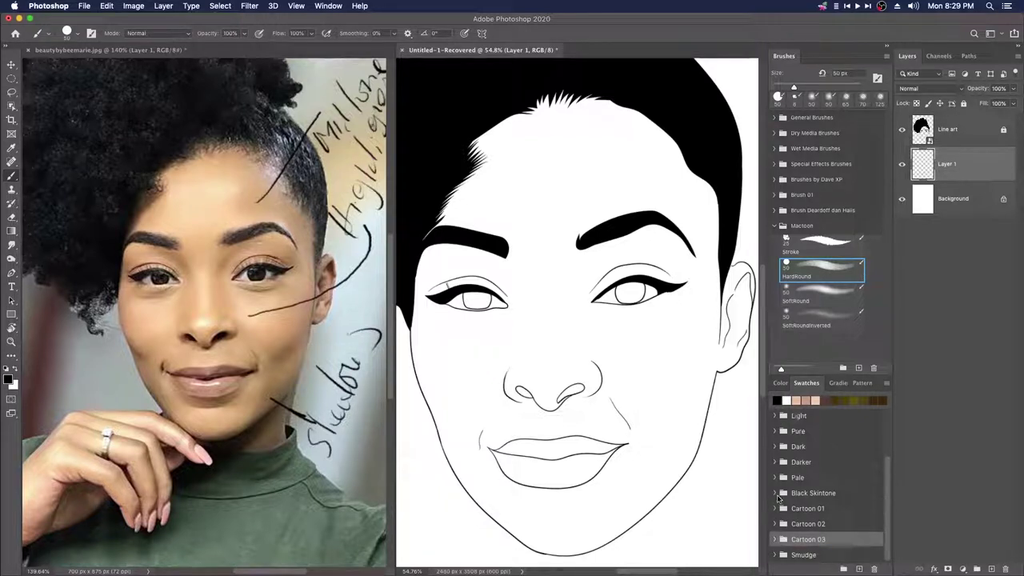
# Step: Set the foreground color to swatch 02 from the Cartoon 01 group and enlarge the HardRound brush to 60 px
pyautogui.click(775, 509)
pyautogui.click(814, 540)
pyautogui.doubleClick(815, 539)
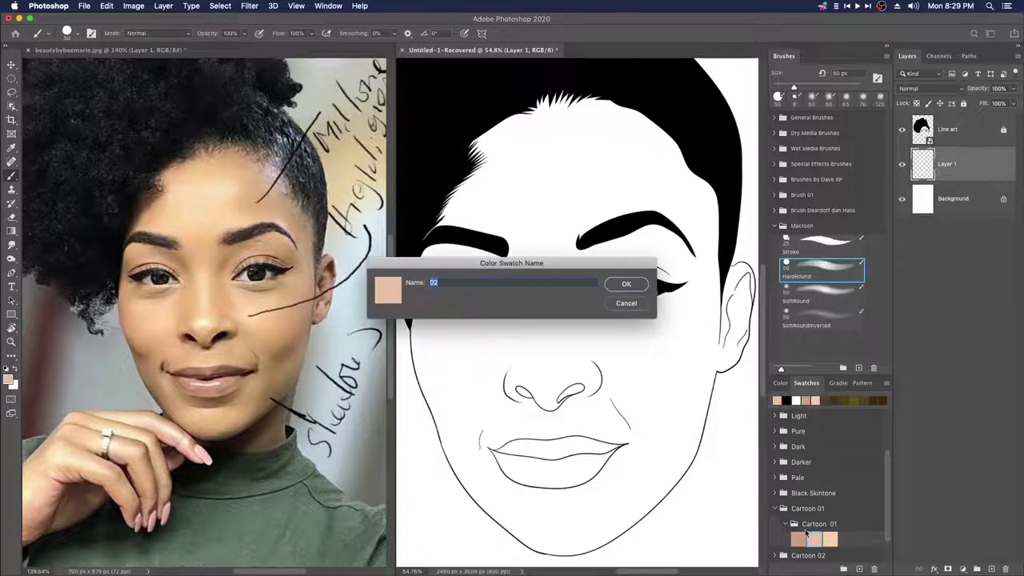
pyautogui.click(625, 307)
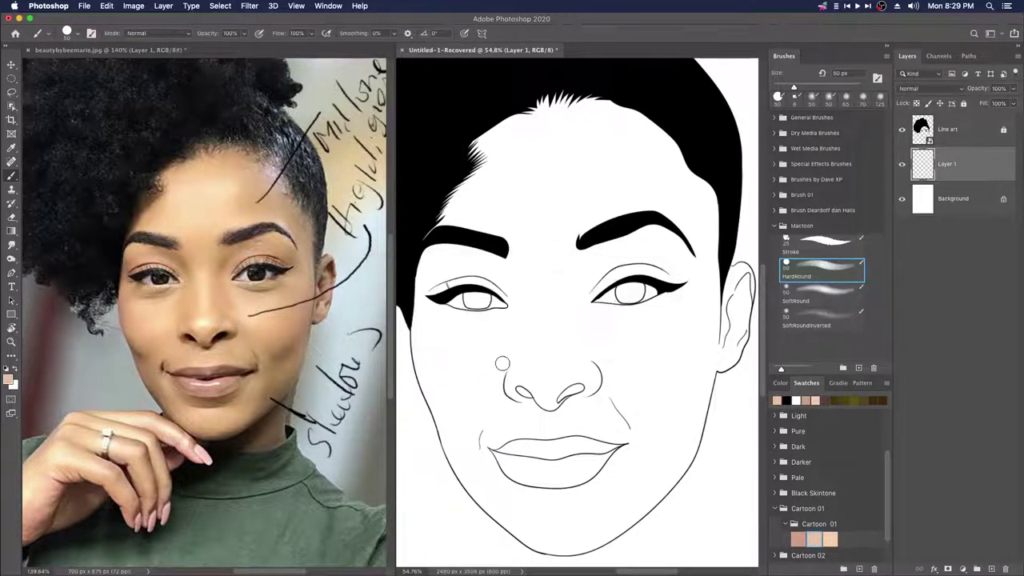
pyautogui.press(']')
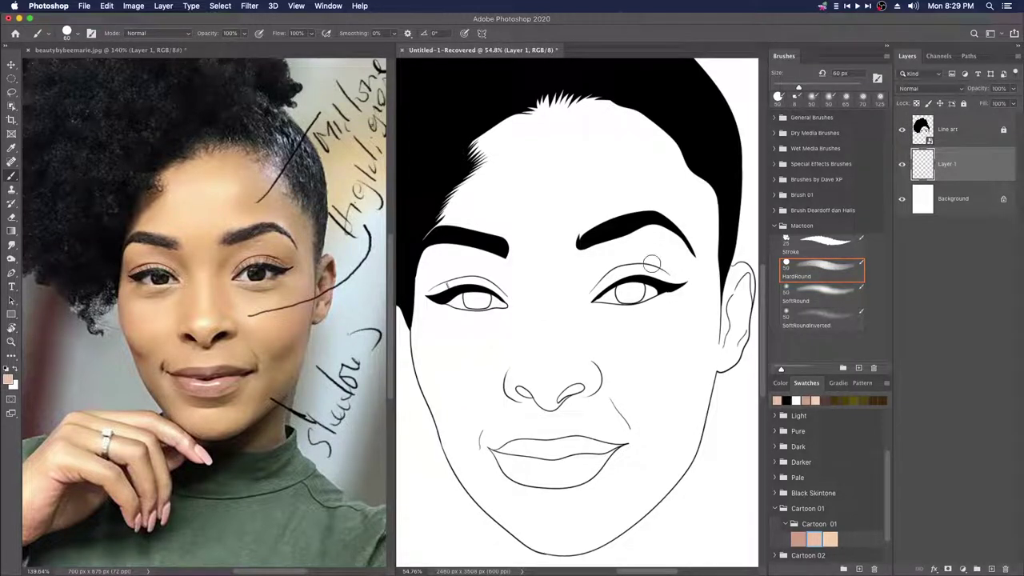
# Step: Unlock the Line art layer and select the blank skin area of the face with the Magic Wand tool
pyautogui.click(948, 136)
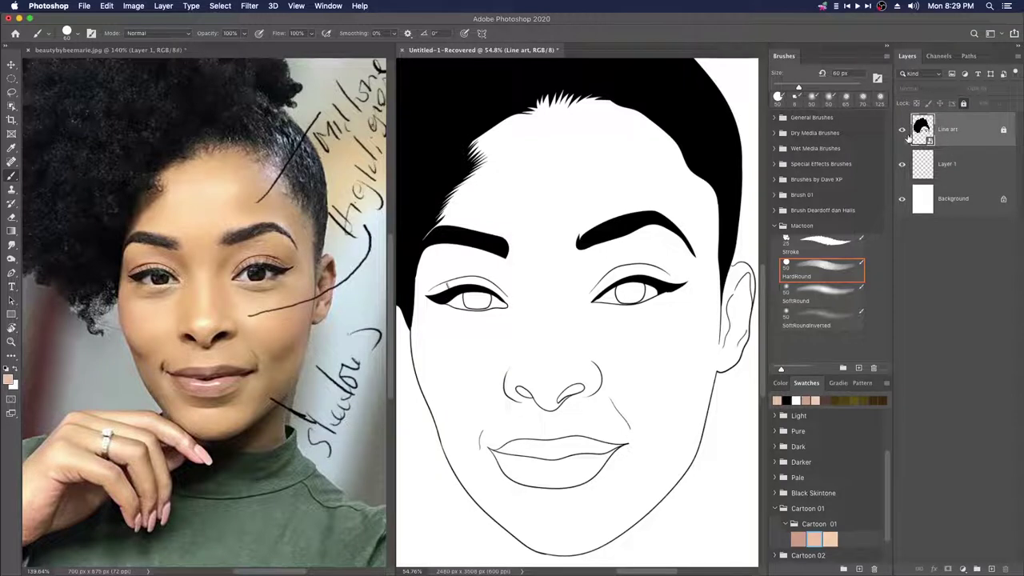
pyautogui.click(1004, 129)
pyautogui.press('w')
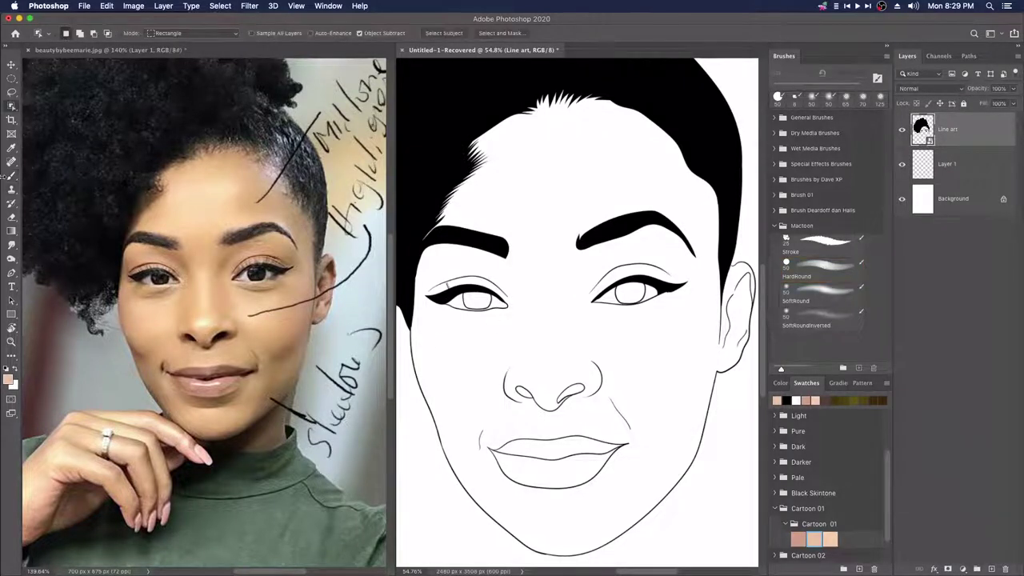
pyautogui.click(12, 107)
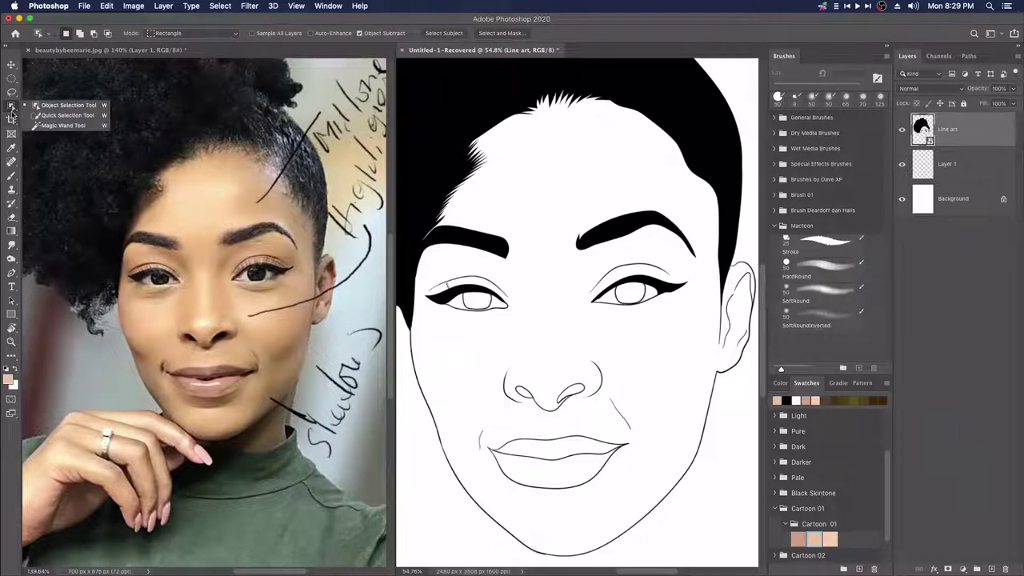
pyautogui.click(52, 126)
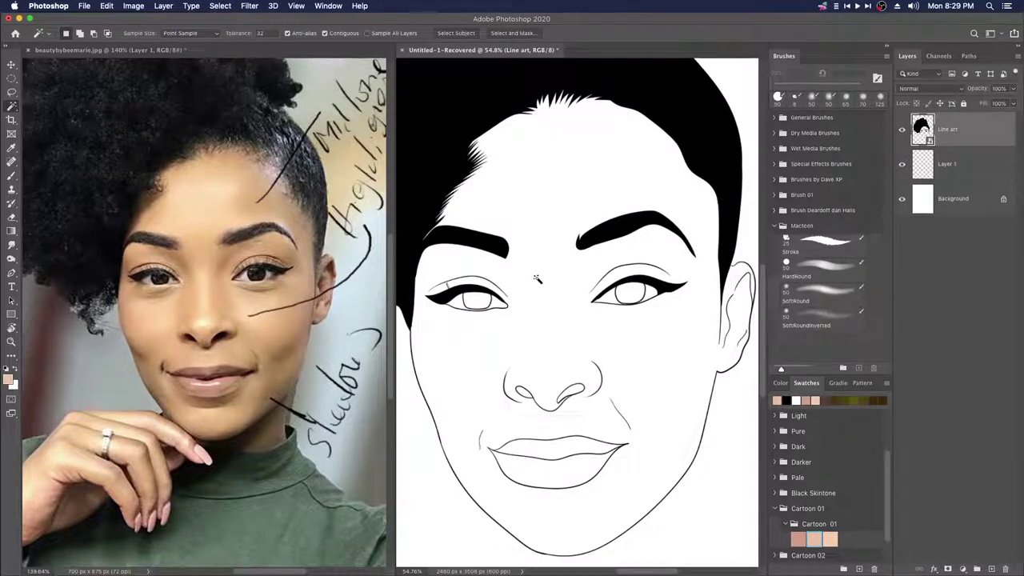
pyautogui.click(559, 178)
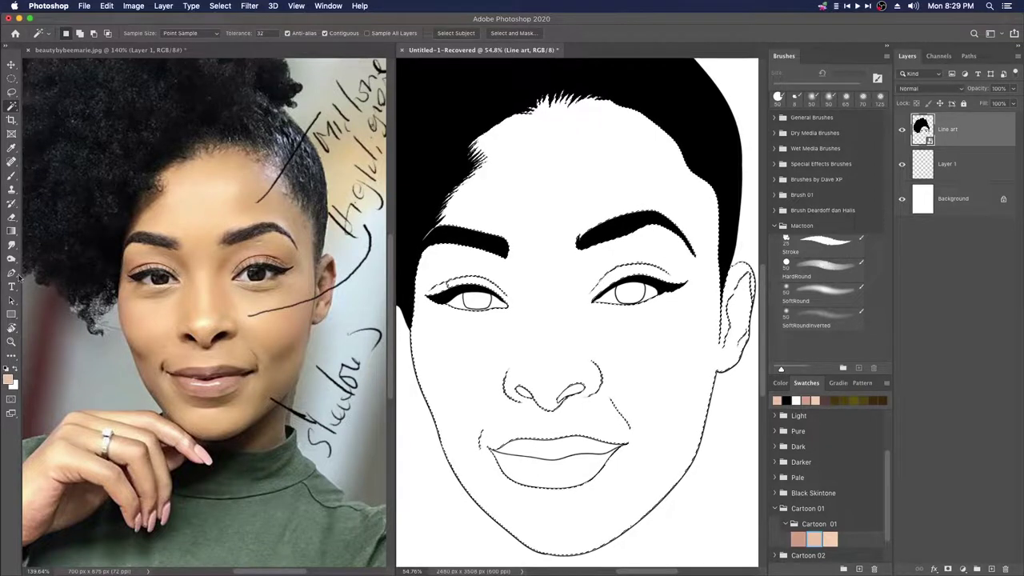
# Step: Add the mouth, nose, eyes, brows, hairline edge and ear to the face selection with the Lasso tool
pyautogui.click(14, 93)
pyautogui.press('shift')
pyautogui.moveTo(548, 338)
pyautogui.mouseDown()
pyautogui.moveTo(495, 358)
pyautogui.moveTo(445, 417)
pyautogui.mouseUp()
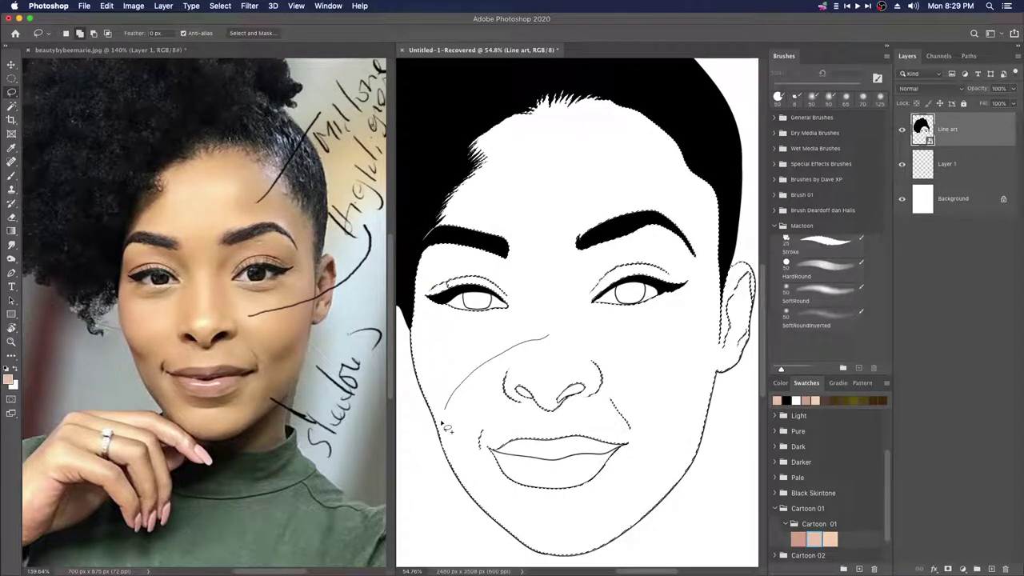
pyautogui.moveTo(638, 490)
pyautogui.mouseDown()
pyautogui.moveTo(664, 435)
pyautogui.moveTo(631, 345)
pyautogui.moveTo(546, 317)
pyautogui.moveTo(501, 207)
pyautogui.moveTo(455, 207)
pyautogui.moveTo(432, 237)
pyautogui.moveTo(427, 293)
pyautogui.moveTo(449, 338)
pyautogui.moveTo(522, 373)
pyautogui.mouseUp()
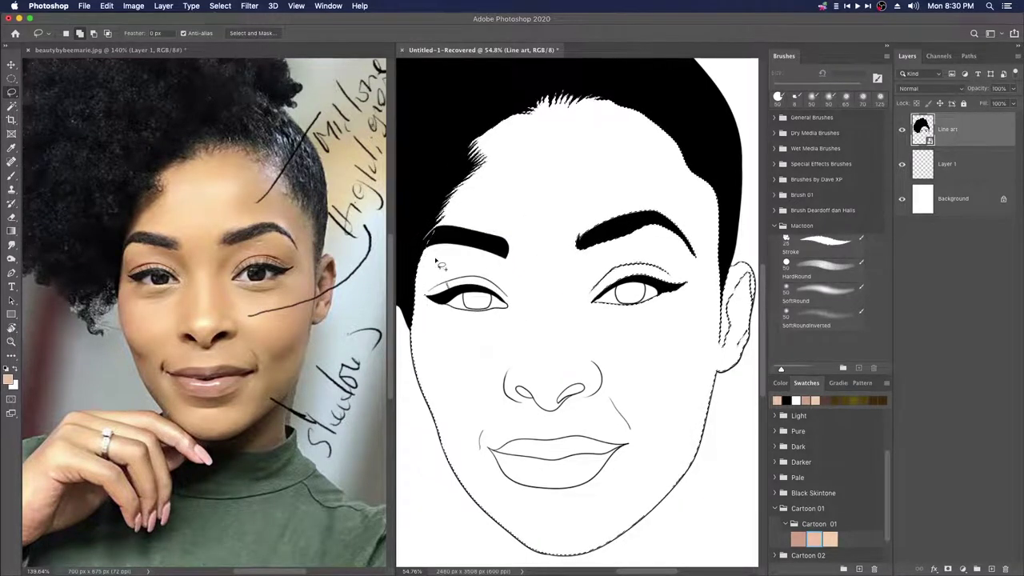
pyautogui.moveTo(425, 278)
pyautogui.mouseDown()
pyautogui.moveTo(431, 208)
pyautogui.moveTo(462, 139)
pyautogui.moveTo(486, 117)
pyautogui.moveTo(583, 83)
pyautogui.moveTo(664, 106)
pyautogui.moveTo(717, 168)
pyautogui.moveTo(730, 195)
pyautogui.moveTo(735, 343)
pyautogui.moveTo(693, 382)
pyautogui.moveTo(550, 390)
pyautogui.moveTo(449, 326)
pyautogui.moveTo(425, 266)
pyautogui.mouseUp()
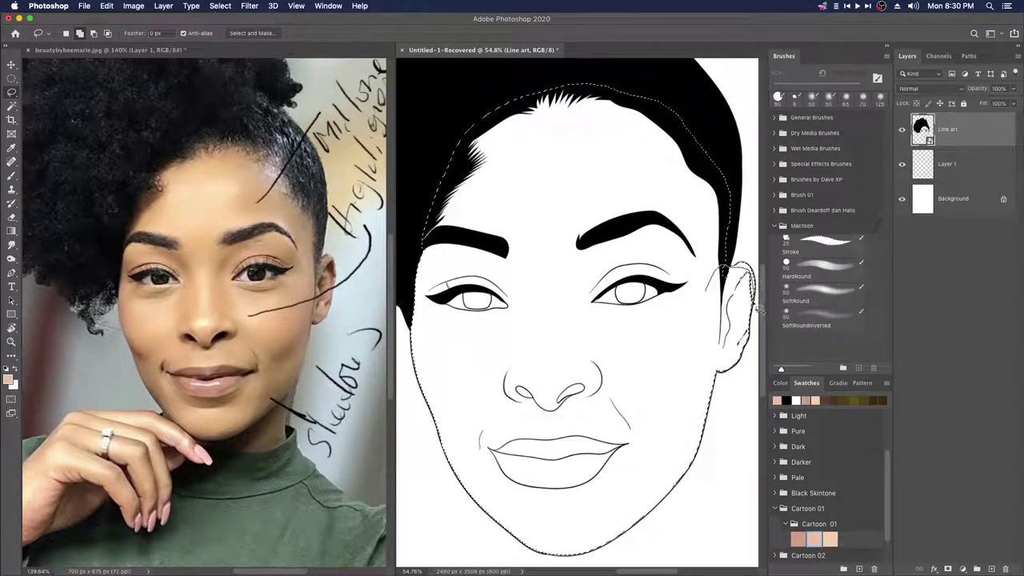
pyautogui.moveTo(754, 340)
pyautogui.mouseDown()
pyautogui.moveTo(740, 361)
pyautogui.moveTo(717, 340)
pyautogui.moveTo(704, 286)
pyautogui.moveTo(724, 266)
pyautogui.mouseUp()
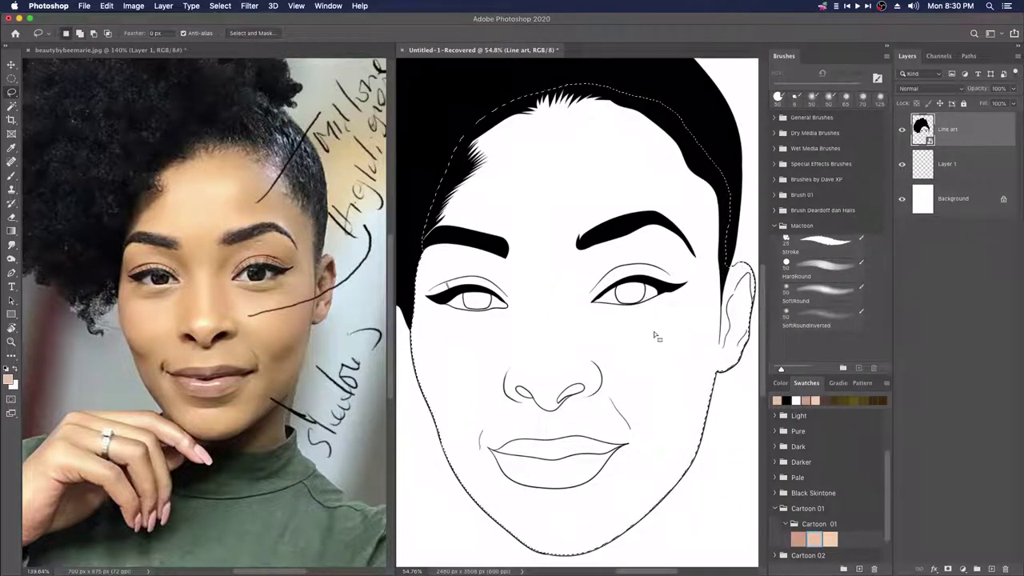
# Step: Expand the face selection by 1 pixel and fill it on Layer 1 with the foreground skin tone
pyautogui.click(220, 6)
pyautogui.moveTo(297, 165)
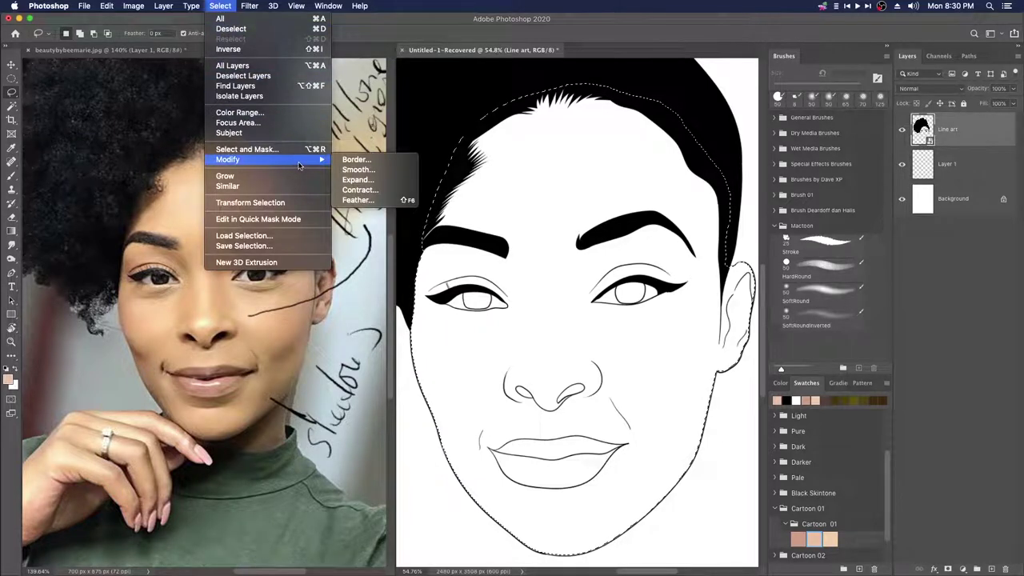
pyautogui.click(357, 182)
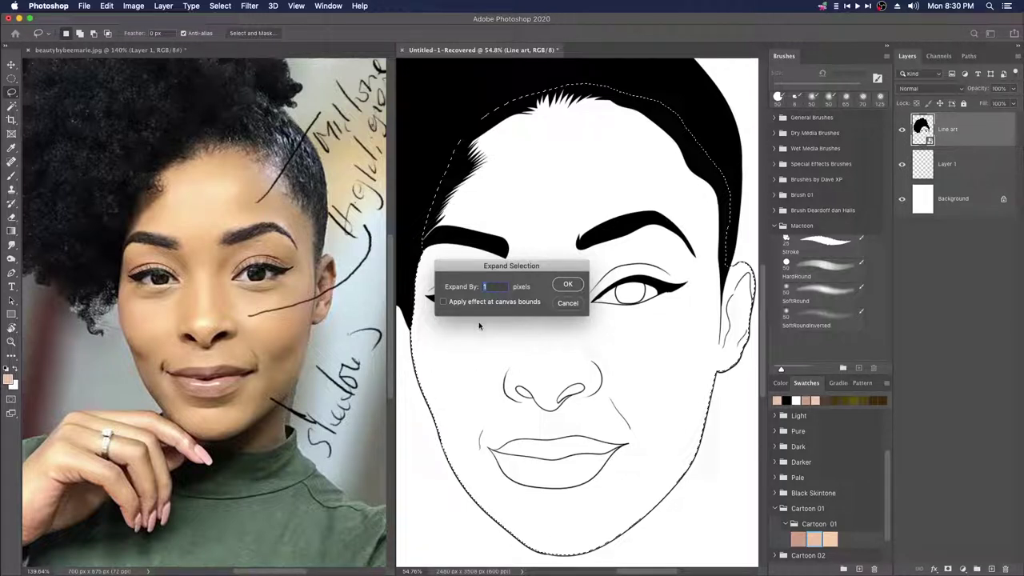
pyautogui.click(573, 288)
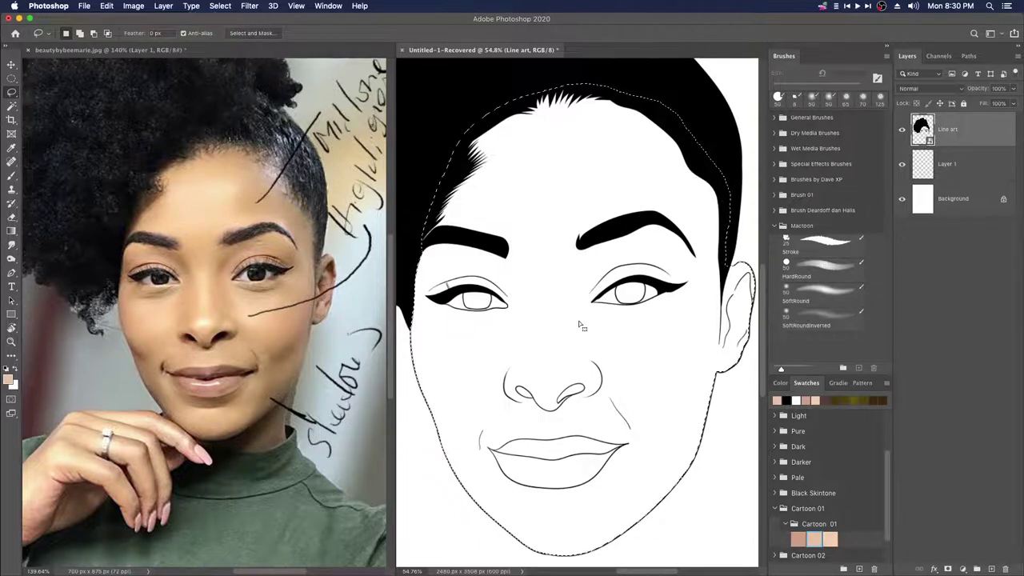
pyautogui.press('alt')
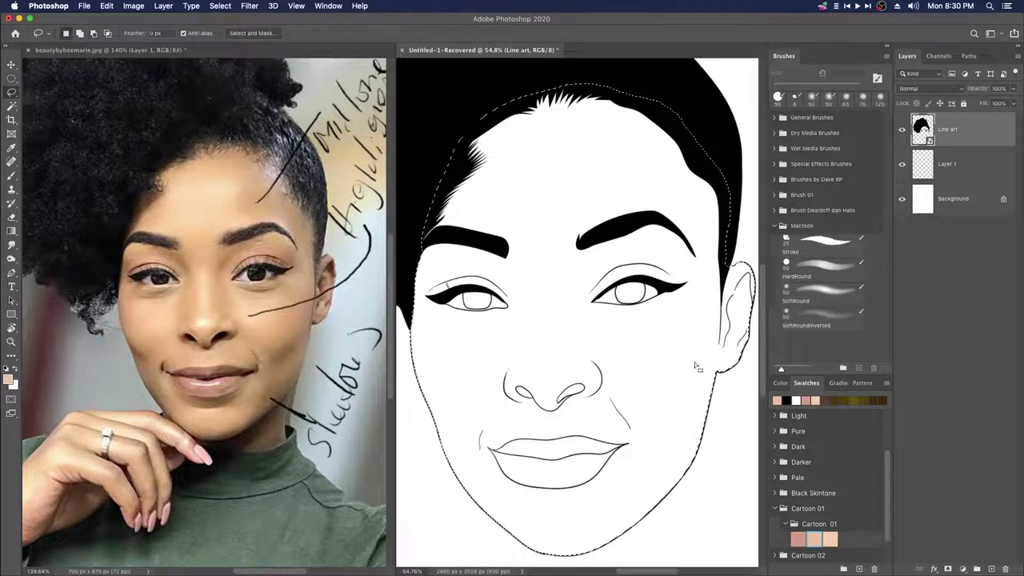
pyautogui.click(933, 172)
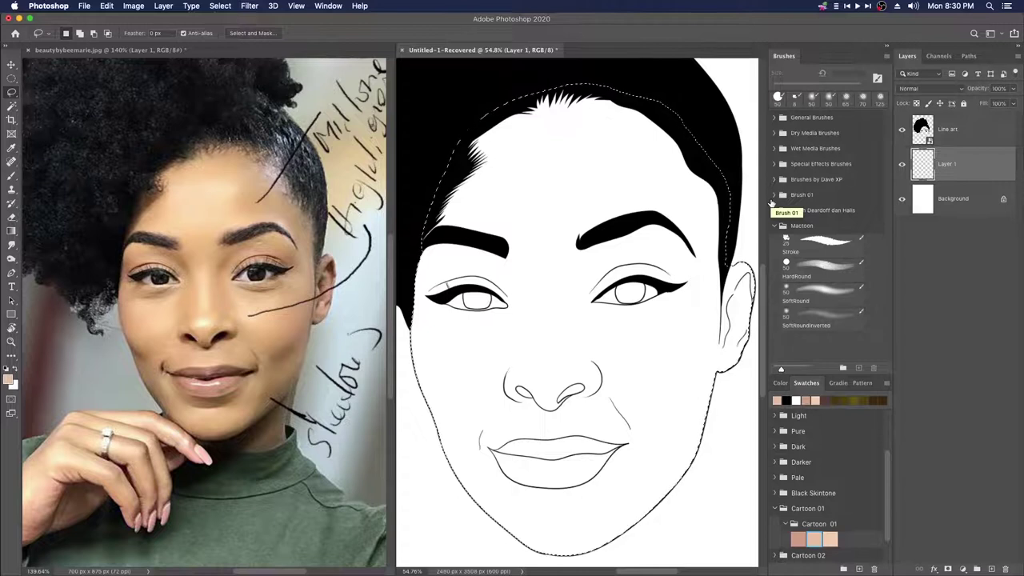
pyautogui.hotkey('alt', 'BackSpace')
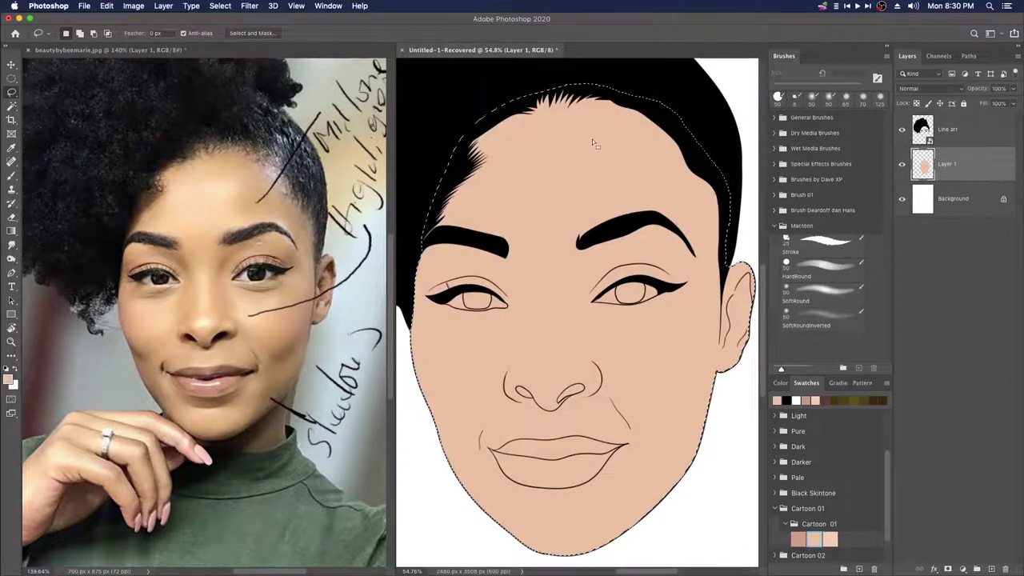
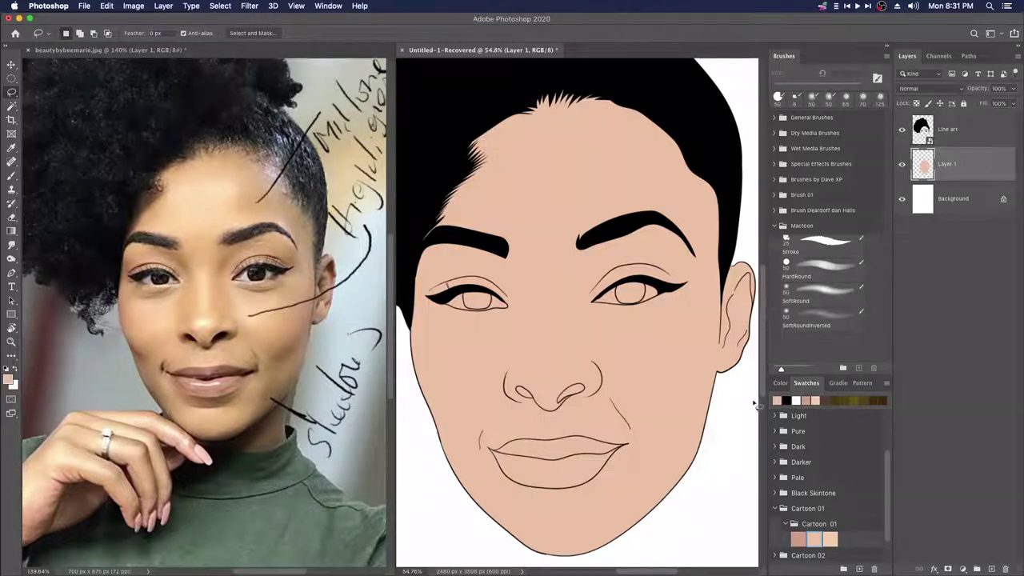
# Step: Choose the darkest Cartoon 01 swatch and the HardRound brush, and add a new layer clipped to Layer 1
pyautogui.click(804, 533)
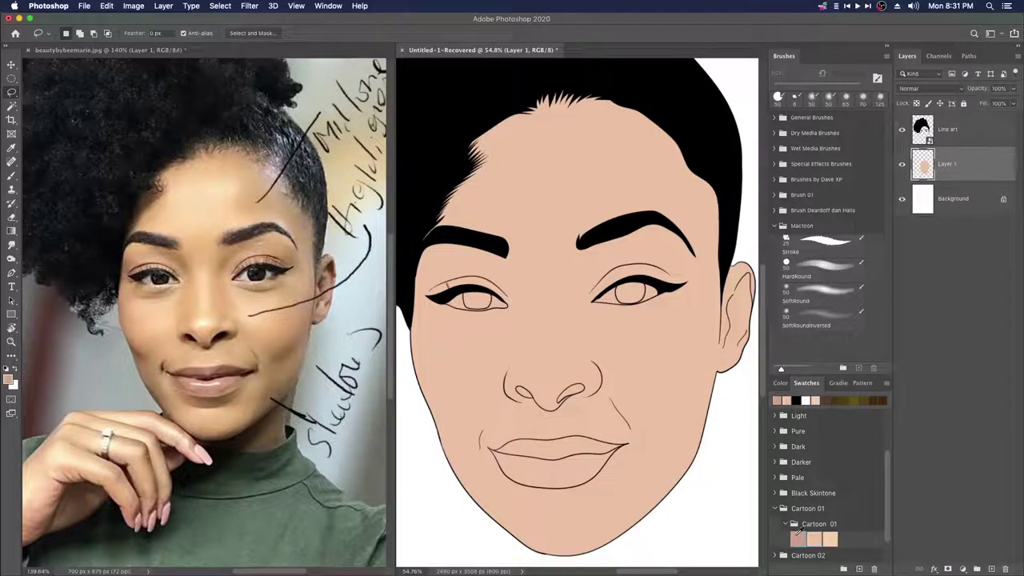
pyautogui.click(822, 266)
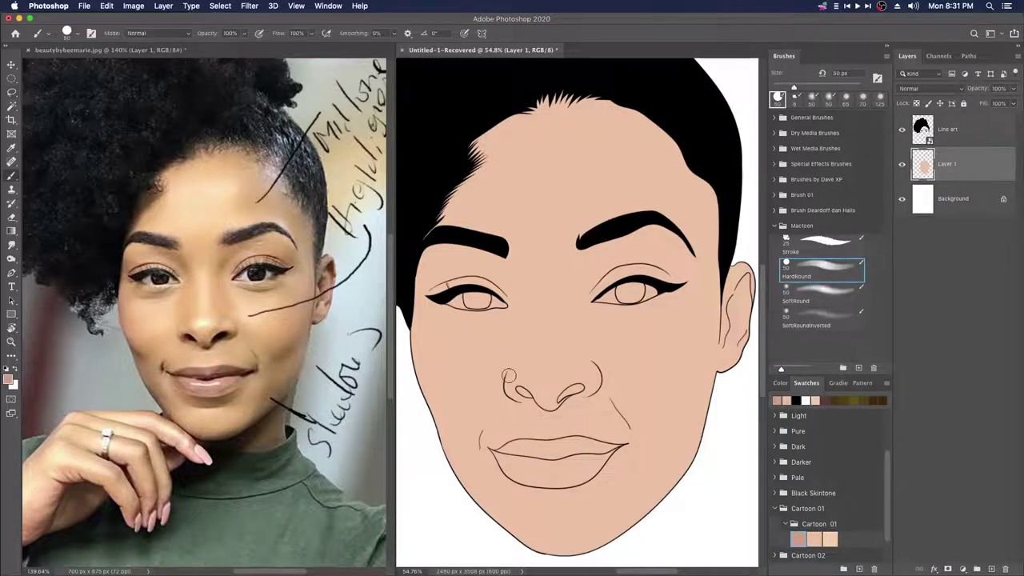
pyautogui.click(990, 568)
pyautogui.rightClick(964, 169)
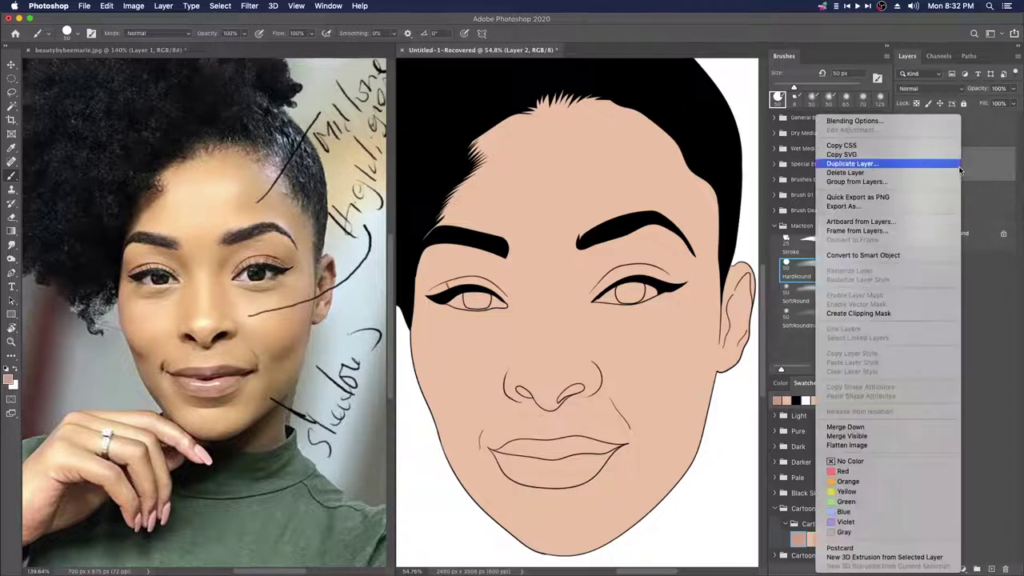
pyautogui.click(854, 313)
# Step: Try shadow-tone strokes on the clipped layer along the ear side of the face, and undo them
pyautogui.moveTo(708, 194); pyautogui.dragTo(710, 285)
pyautogui.moveTo(741, 293)
pyautogui.mouseDown()
pyautogui.moveTo(746, 264)
pyautogui.moveTo(740, 334)
pyautogui.mouseUp()
pyautogui.moveTo(716, 278); pyautogui.dragTo(718, 343)
pyautogui.moveTo(696, 280); pyautogui.dragTo(701, 319)
pyautogui.moveTo(696, 192); pyautogui.dragTo(685, 295)
pyautogui.moveTo(672, 180)
pyautogui.mouseDown()
pyautogui.moveTo(650, 275)
pyautogui.moveTo(649, 377)
pyautogui.moveTo(664, 432)
pyautogui.mouseUp()
pyautogui.press('super+z')
pyautogui.press('super+z')
pyautogui.press('super+z')
pyautogui.press('super+z')
pyautogui.press('super+z')
pyautogui.press('super+z')
pyautogui.press('super+z')
pyautogui.press('super+z')
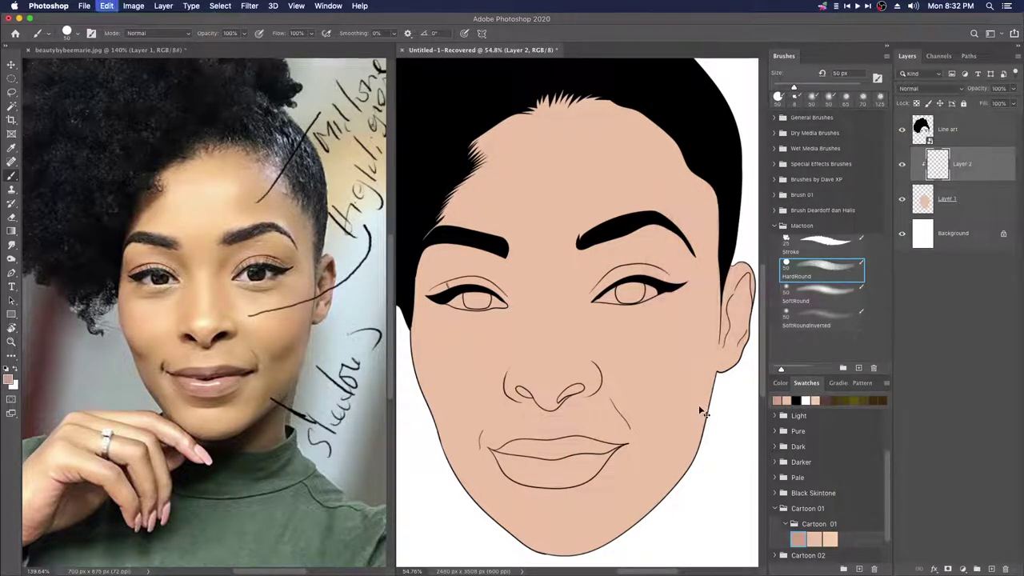
# Step: Try toggling Layer 2's clipping mask and painting broad 100 px shadow strokes across the cheeks, nose and mouth, and undo the strokes
pyautogui.rightClick(950, 163)
pyautogui.click(864, 314)
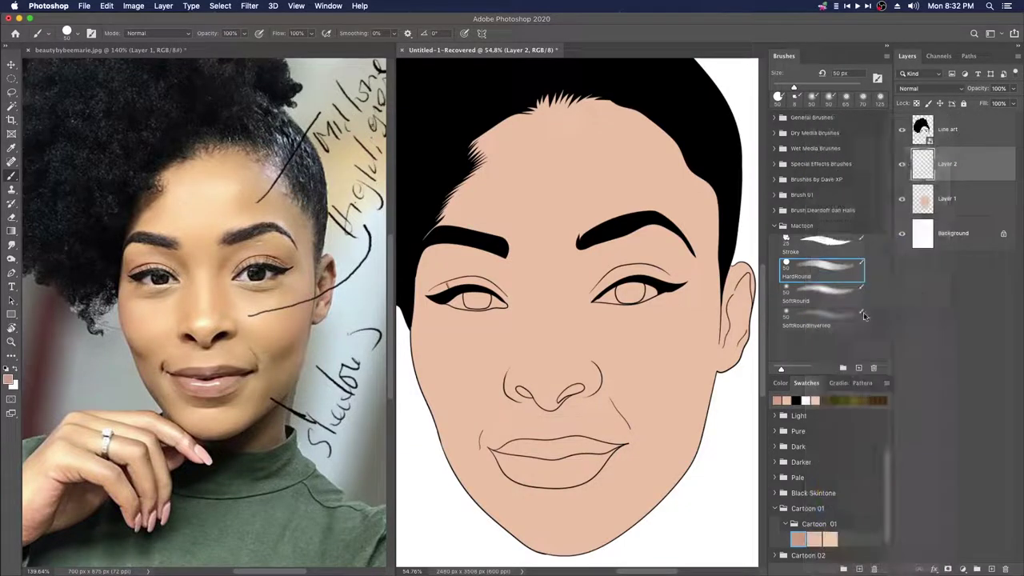
pyautogui.press(']')
pyautogui.press(']')
pyautogui.press(']')
pyautogui.press(']')
pyautogui.press(']')
pyautogui.press(']')
pyautogui.press(']')
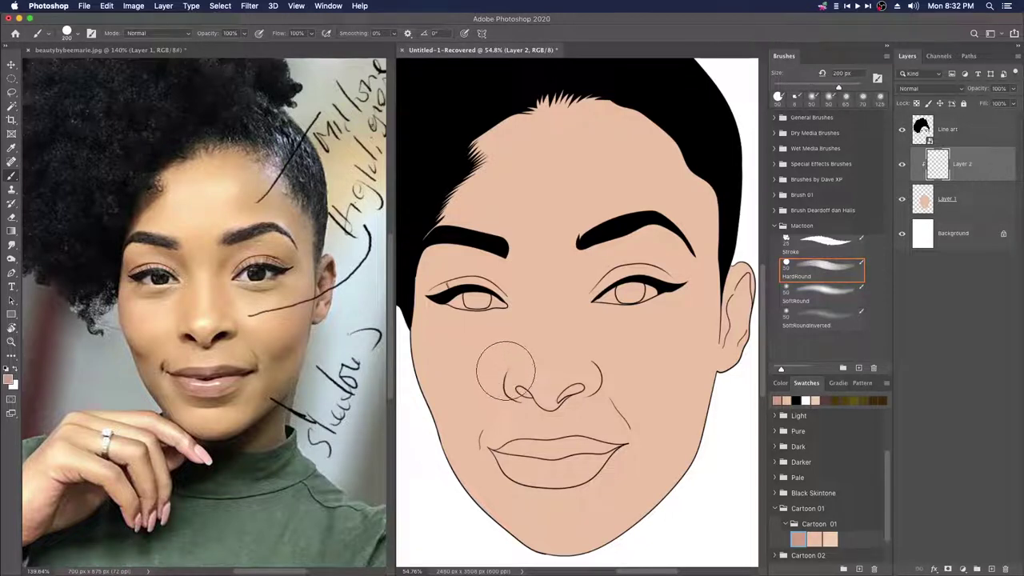
pyautogui.press('[')
pyautogui.press('[')
pyautogui.press('[')
pyautogui.press('[')
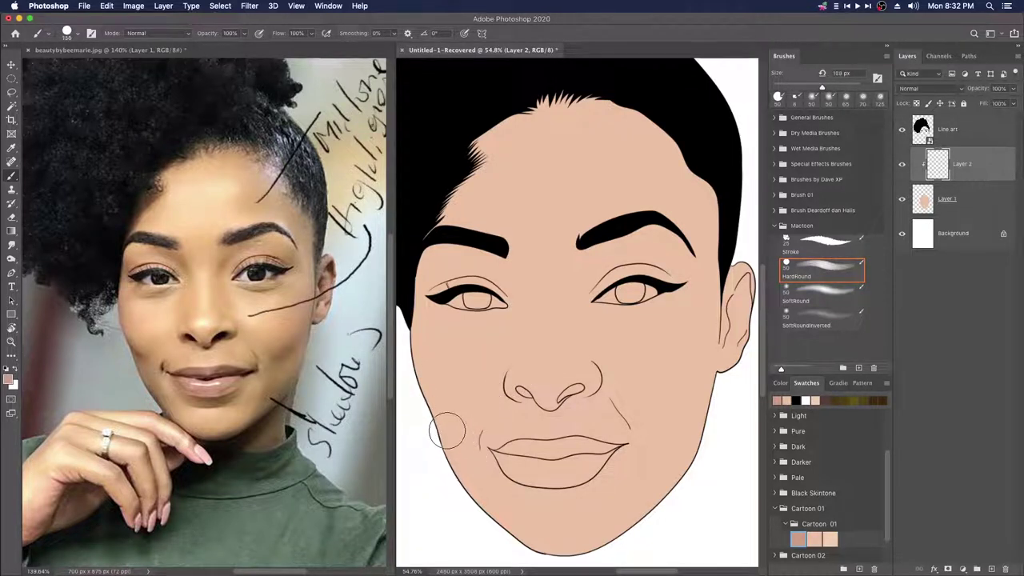
pyautogui.moveTo(441, 377)
pyautogui.mouseDown()
pyautogui.moveTo(460, 412)
pyautogui.moveTo(482, 414)
pyautogui.moveTo(496, 343)
pyautogui.moveTo(496, 403)
pyautogui.moveTo(458, 435)
pyautogui.moveTo(460, 373)
pyautogui.moveTo(500, 346)
pyautogui.moveTo(538, 420)
pyautogui.moveTo(608, 362)
pyautogui.moveTo(634, 364)
pyautogui.moveTo(566, 331)
pyautogui.mouseUp()
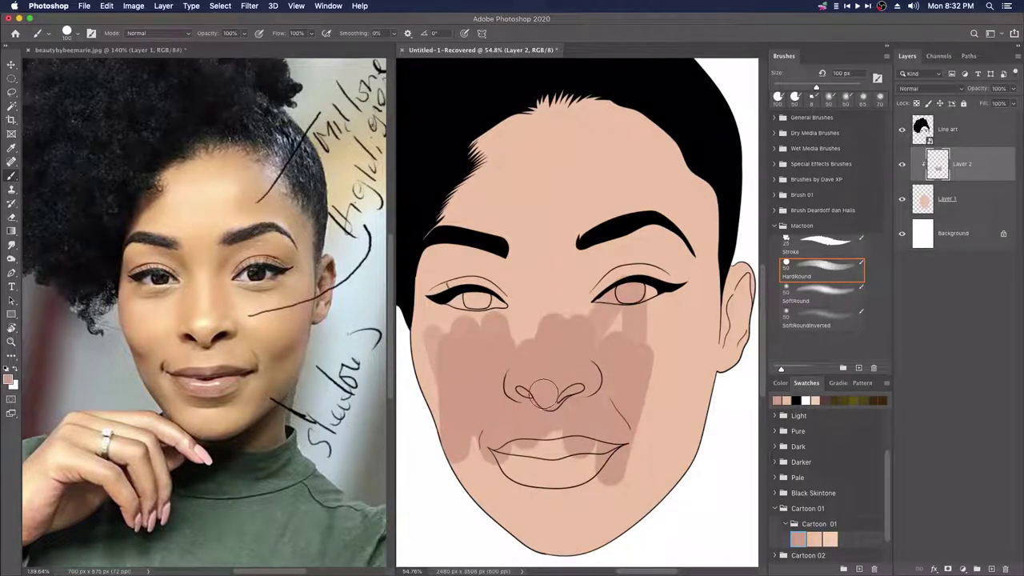
pyautogui.press('super+z')
pyautogui.press('super+z')
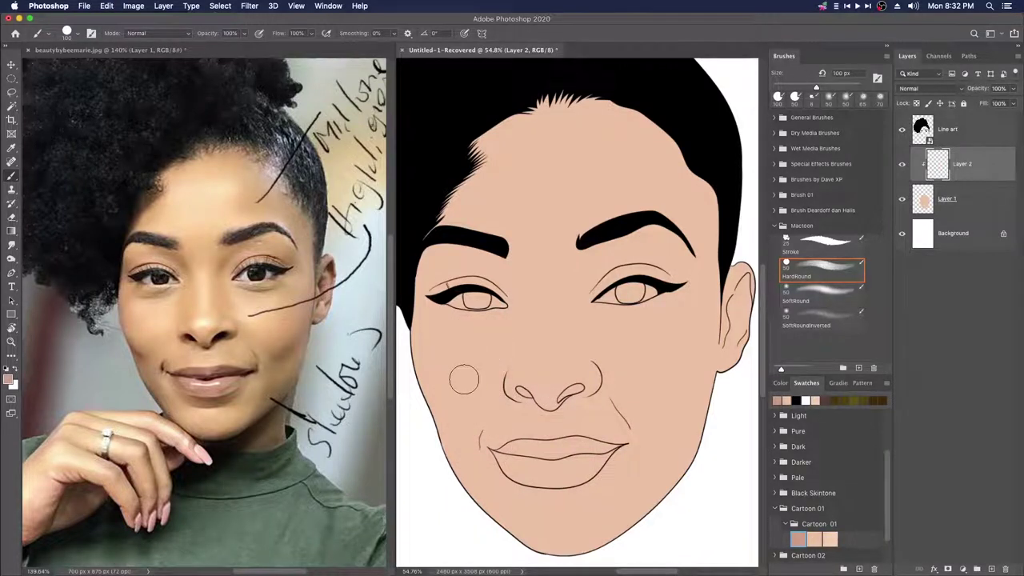
# Step: Paint shadow along both sides of the jaw and the chin on Layer 2 with the HardRound brush at 70 px
pyautogui.press('[')
pyautogui.press('[')
pyautogui.press('[')
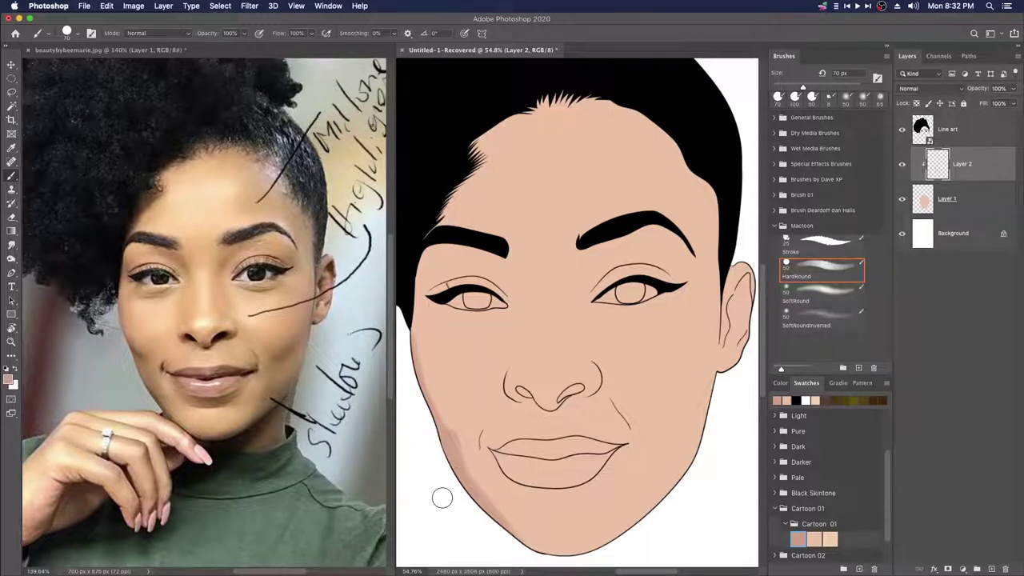
pyautogui.moveTo(583, 498); pyautogui.dragTo(584, 469)
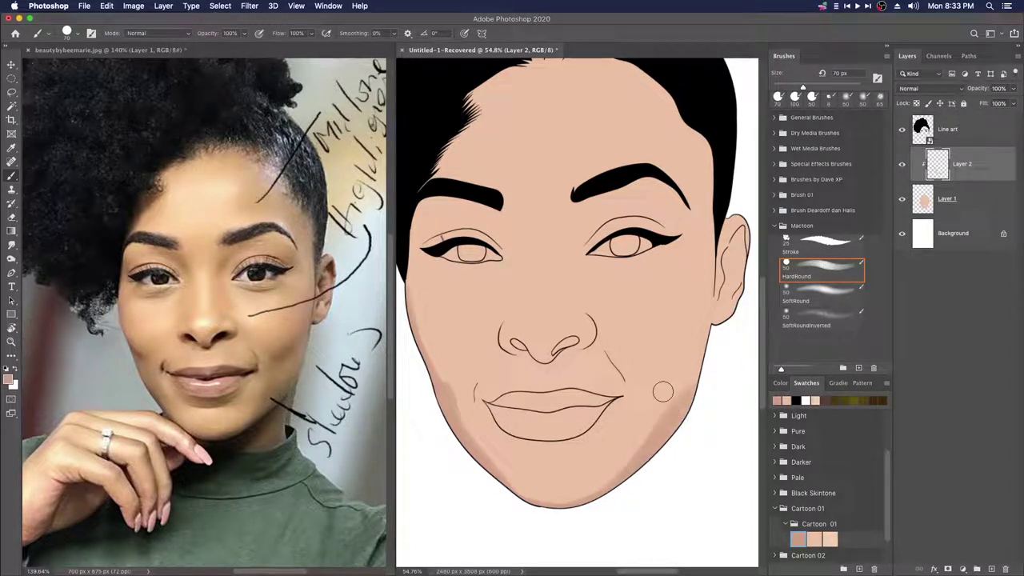
# Step: Shade the cheek hollow below the ear on Layer 2, and enlarge the brush to 125 px
pyautogui.moveTo(669, 342)
pyautogui.mouseDown()
pyautogui.moveTo(672, 325)
pyautogui.moveTo(664, 384)
pyautogui.moveTo(671, 343)
pyautogui.moveTo(679, 345)
pyautogui.moveTo(656, 357)
pyautogui.moveTo(679, 359)
pyautogui.moveTo(674, 348)
pyautogui.moveTo(655, 357)
pyautogui.moveTo(706, 327)
pyautogui.mouseUp()
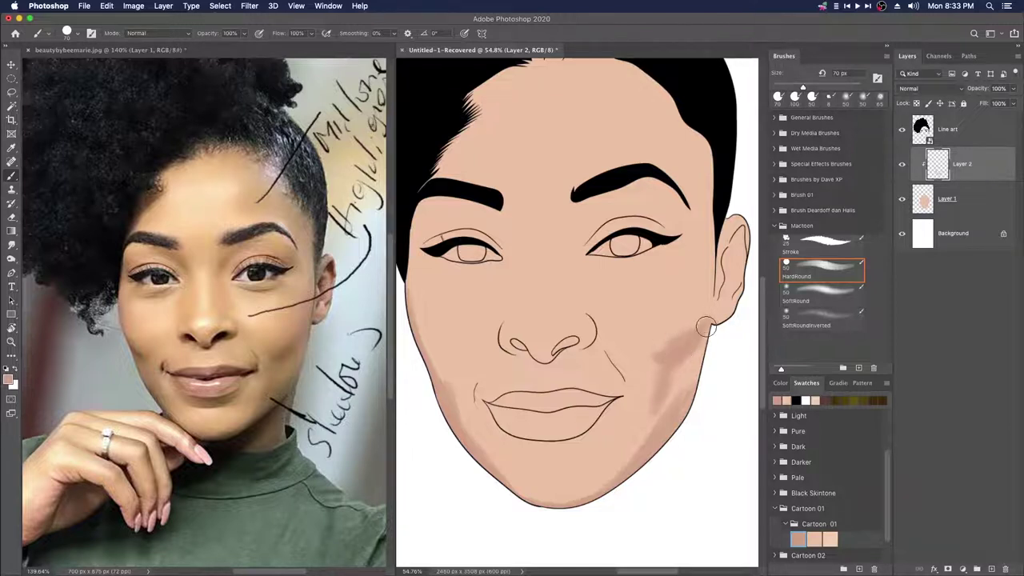
pyautogui.moveTo(664, 355)
pyautogui.mouseDown()
pyautogui.moveTo(682, 344)
pyautogui.moveTo(657, 355)
pyautogui.moveTo(670, 367)
pyautogui.mouseUp()
pyautogui.press(']')
pyautogui.moveTo(692, 258); pyautogui.dragTo(692, 309)
pyautogui.press(']')
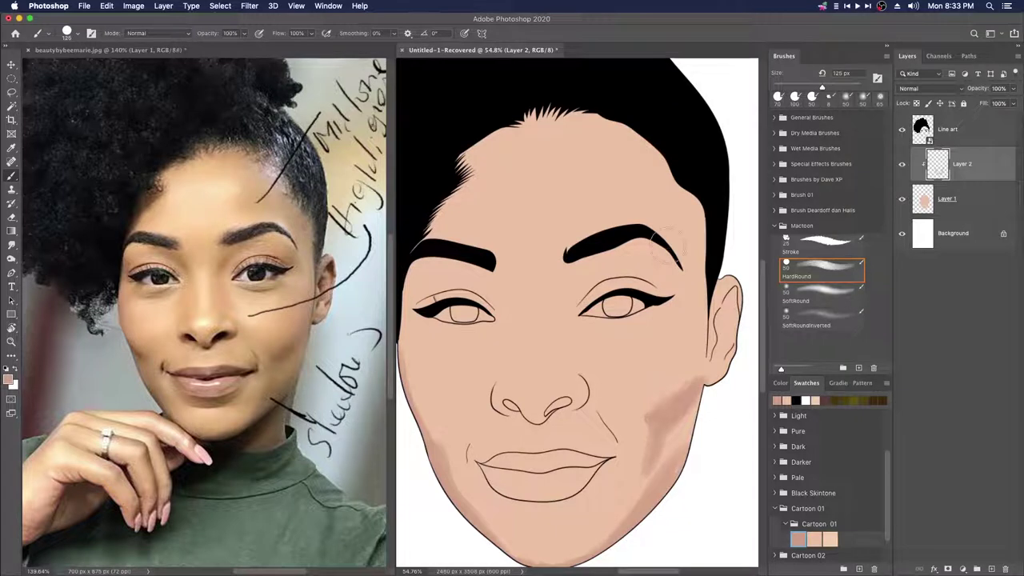
# Step: Enlarge the HardRound brush to 250 px and shade the forehead along the whole hairline on Layer 2
pyautogui.press(']')
pyautogui.press(']')
pyautogui.press(']')
pyautogui.press(']')
pyautogui.moveTo(675, 208)
pyautogui.mouseDown()
pyautogui.moveTo(622, 165)
pyautogui.moveTo(647, 155)
pyautogui.moveTo(705, 263)
pyautogui.moveTo(661, 160)
pyautogui.moveTo(636, 145)
pyautogui.moveTo(693, 172)
pyautogui.moveTo(615, 124)
pyautogui.mouseUp()
pyautogui.moveTo(566, 165)
pyautogui.mouseDown()
pyautogui.moveTo(679, 169)
pyautogui.moveTo(652, 160)
pyautogui.mouseUp()
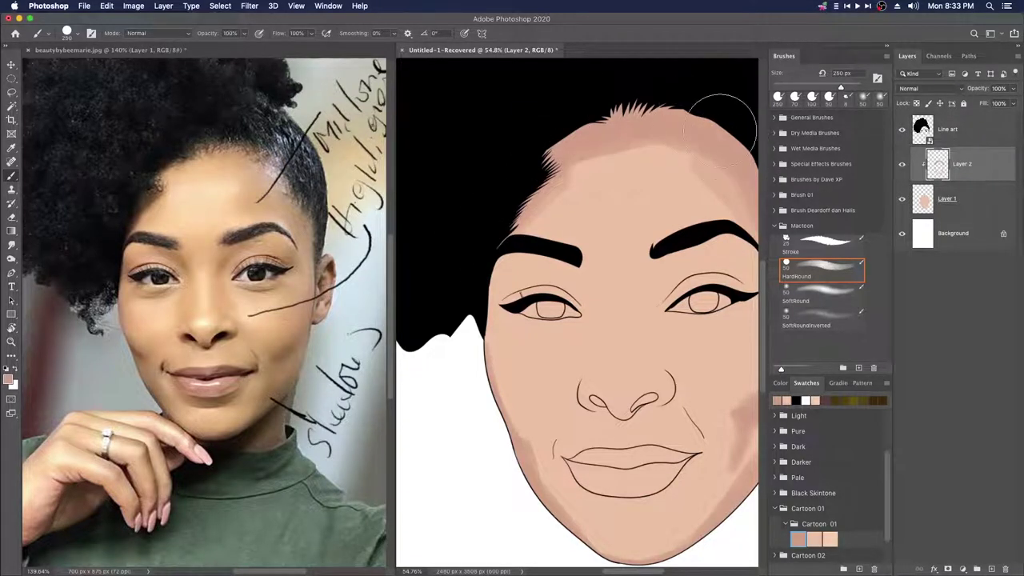
pyautogui.moveTo(686, 167); pyautogui.dragTo(600, 160)
# Step: Set the brush to 175 px and extend the forehead shadow down toward the brow on the ear side
pyautogui.press('[')
pyautogui.press('[')
pyautogui.press('[')
pyautogui.press('[')
pyautogui.press(']')
pyautogui.press(']')
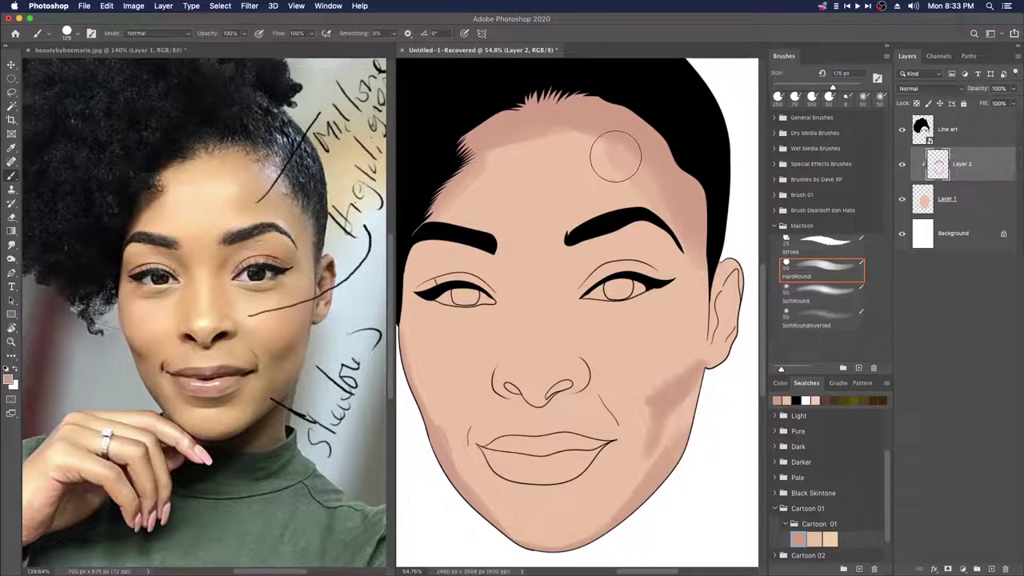
pyautogui.moveTo(593, 132)
pyautogui.mouseDown()
pyautogui.moveTo(657, 214)
pyautogui.moveTo(622, 144)
pyautogui.moveTo(657, 200)
pyautogui.moveTo(559, 235)
pyautogui.mouseUp()
pyautogui.moveTo(636, 167)
pyautogui.mouseDown()
pyautogui.moveTo(588, 203)
pyautogui.moveTo(593, 139)
pyautogui.moveTo(571, 128)
pyautogui.mouseUp()
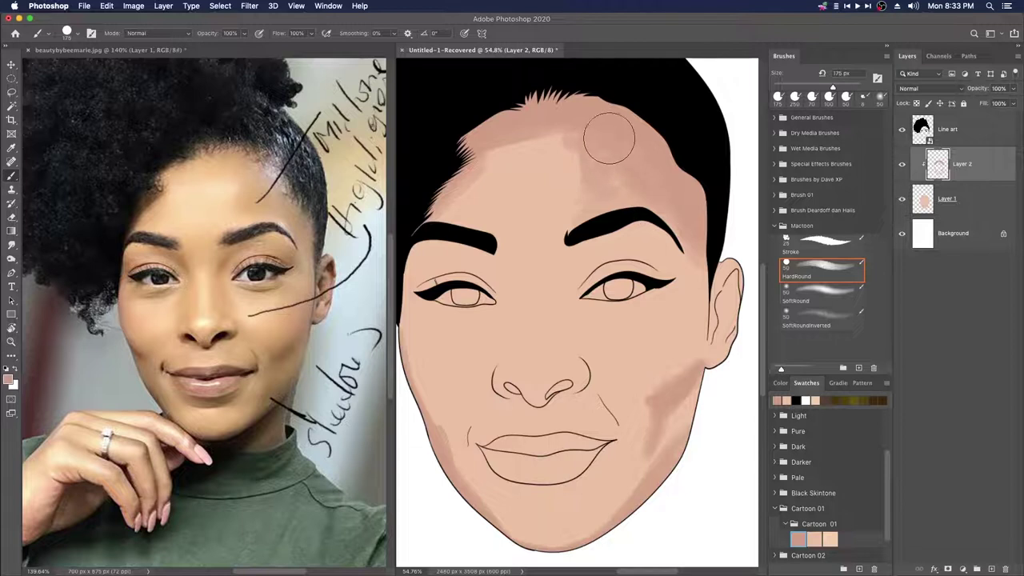
# Step: Reduce the brush to 50 px and shade from the inner end of the ear-side brow down along the nose
pyautogui.scroll(-3, 674, 231)
pyautogui.press('[')
pyautogui.press('[')
pyautogui.press('[')
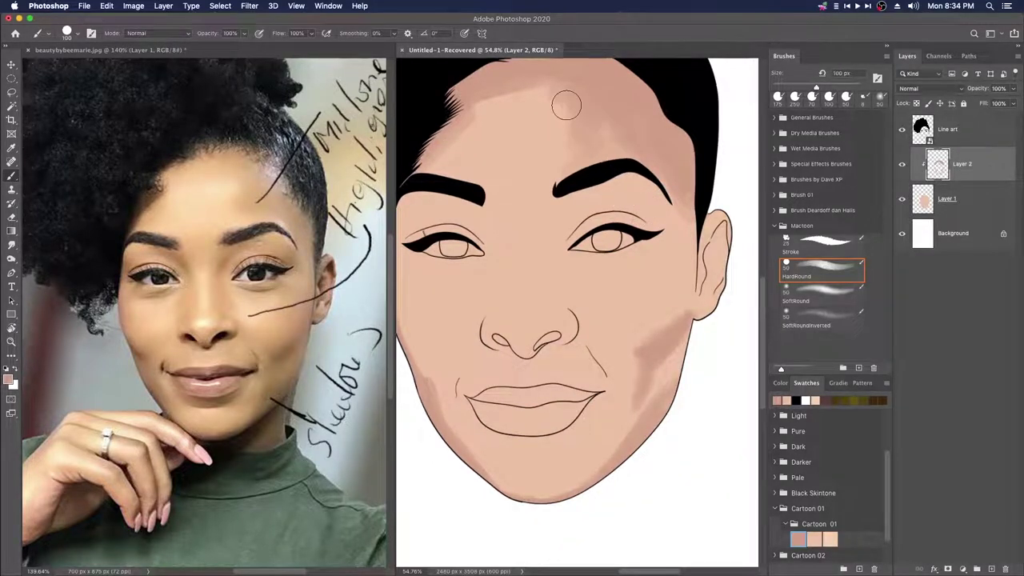
pyautogui.press('[')
pyautogui.press('[')
pyautogui.press('[')
pyautogui.press('[')
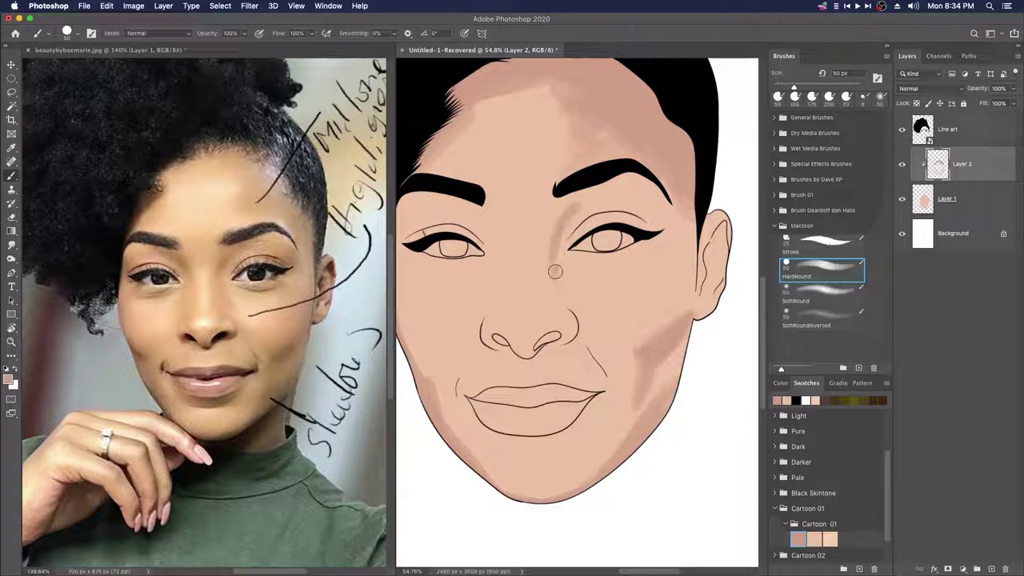
pyautogui.moveTo(554, 257); pyautogui.dragTo(572, 306)
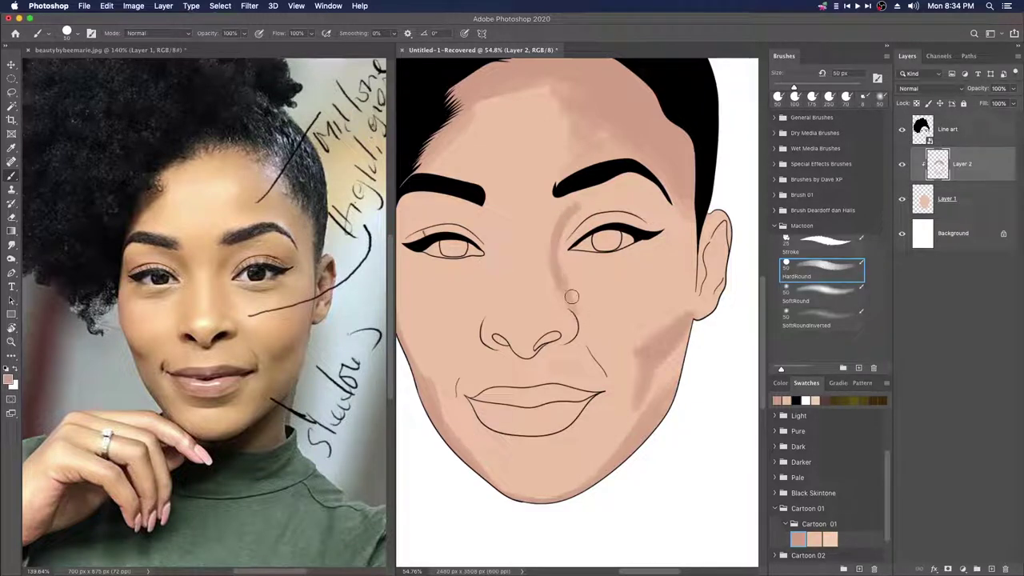
# Step: Shade between the ear-side brow and eyelid with the brush at 60 px, and beneath both eyes at 35 px
pyautogui.moveTo(578, 210)
pyautogui.mouseDown()
pyautogui.moveTo(649, 209)
pyautogui.moveTo(574, 204)
pyautogui.moveTo(638, 189)
pyautogui.moveTo(581, 206)
pyautogui.moveTo(668, 210)
pyautogui.moveTo(593, 184)
pyautogui.moveTo(658, 212)
pyautogui.moveTo(596, 186)
pyautogui.moveTo(646, 205)
pyautogui.moveTo(569, 215)
pyautogui.mouseUp()
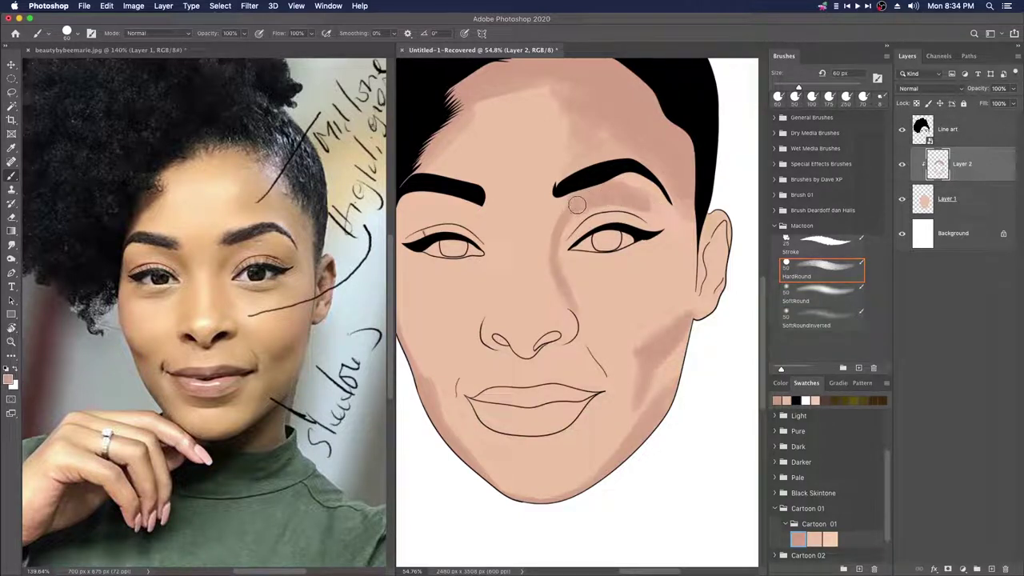
pyautogui.moveTo(638, 187)
pyautogui.mouseDown()
pyautogui.moveTo(651, 213)
pyautogui.moveTo(639, 223)
pyautogui.mouseUp()
pyautogui.moveTo(578, 254)
pyautogui.mouseDown()
pyautogui.moveTo(607, 259)
pyautogui.moveTo(641, 234)
pyautogui.mouseUp()
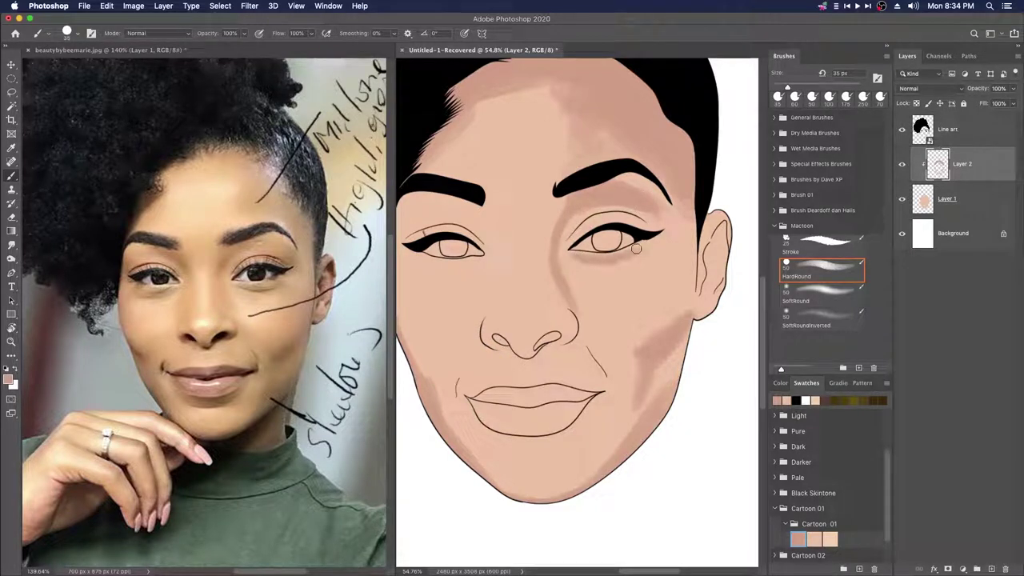
pyautogui.hscroll(-3, 552, 272)
pyautogui.moveTo(486, 276); pyautogui.dragTo(524, 277)
# Step: Enlarge the brush to 60 px and extend the shadow on the lower cheek opposite the ear
pyautogui.hscroll(3, 516, 276)
pyautogui.scroll(-2, 516, 277)
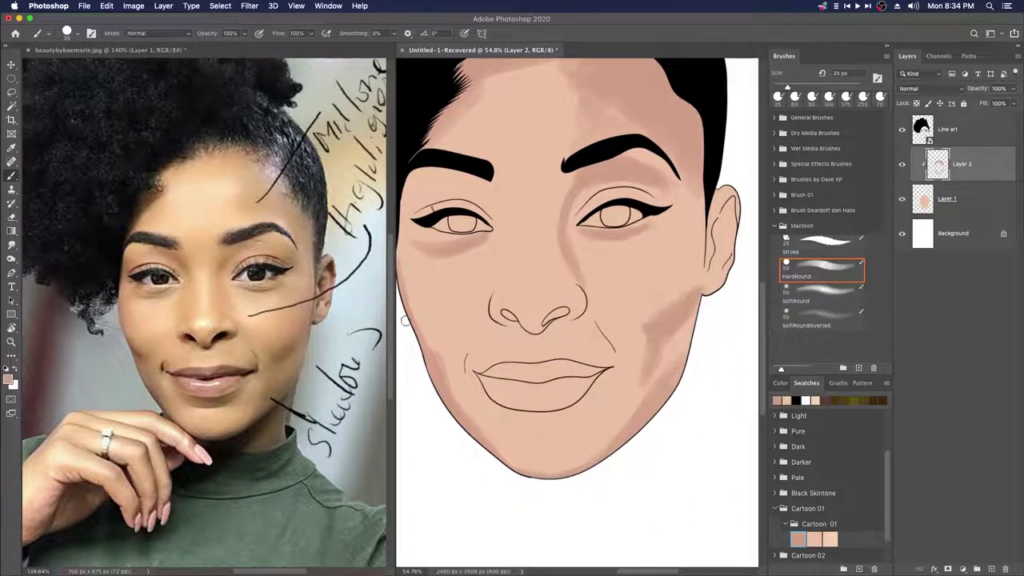
pyautogui.press(']')
pyautogui.press(']')
pyautogui.press(']')
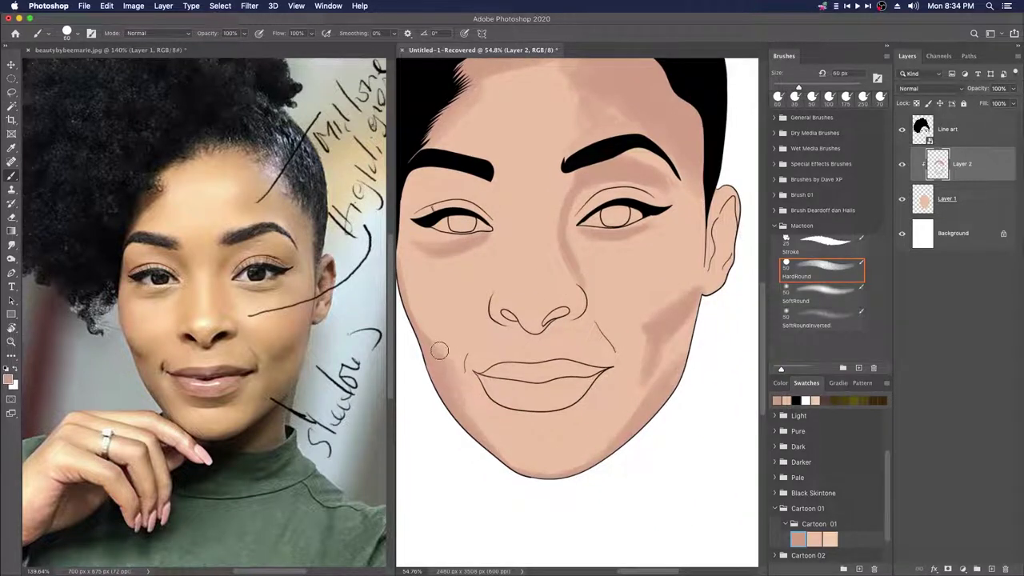
# Step: Shade the nose side opposite the ear with the brush at 70 px, and the nose tip at 50 px
pyautogui.moveTo(596, 443); pyautogui.dragTo(616, 470)
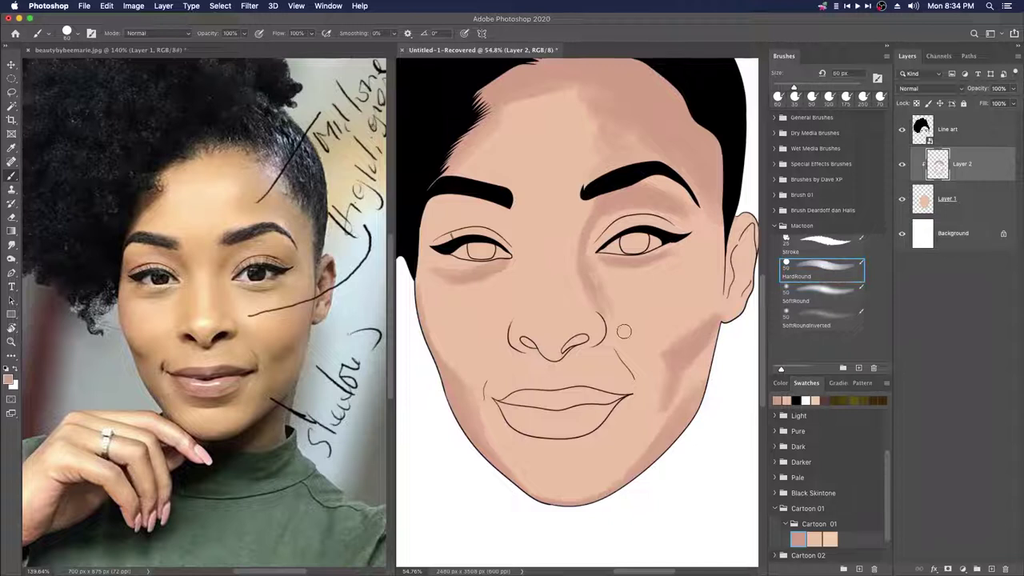
pyautogui.press(']')
pyautogui.press(']')
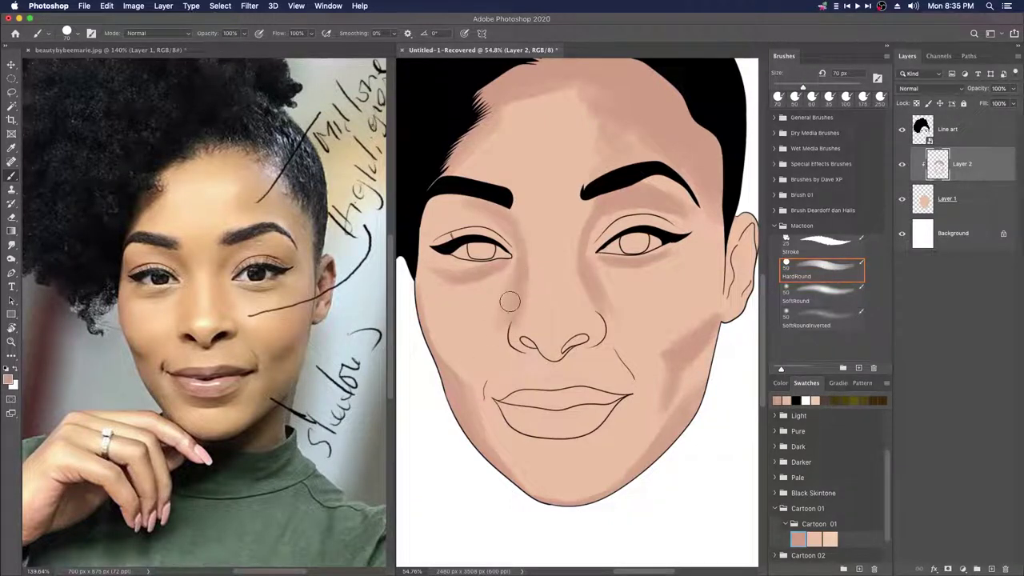
pyautogui.press('[')
pyautogui.press('[')
pyautogui.press('[')
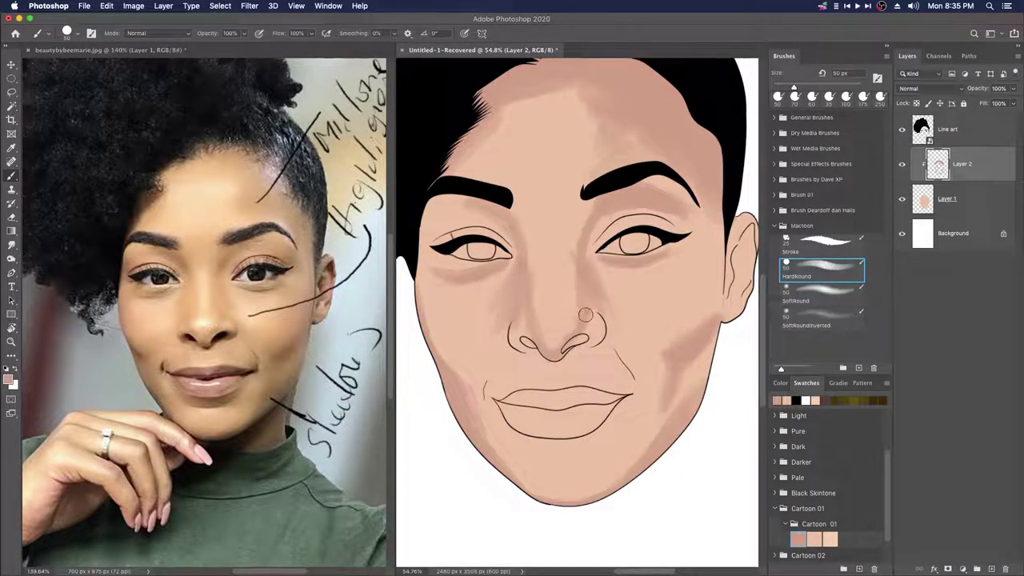
# Step: Shade the skin between the nose and the upper lip, varying the brush from 35 to 175 px
pyautogui.press('[')
pyautogui.press('[')
pyautogui.press('[')
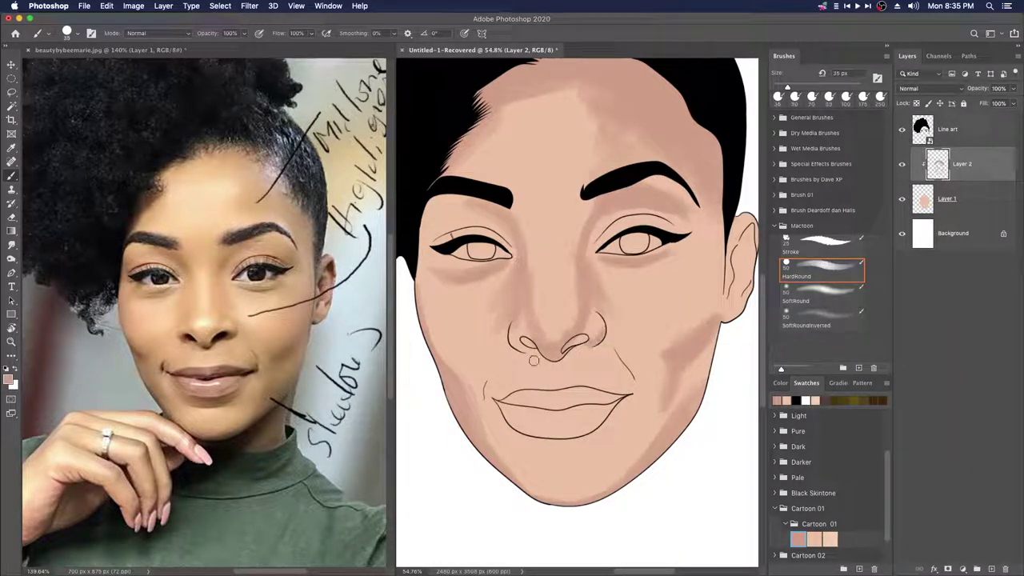
pyautogui.press(']')
pyautogui.press(']')
pyautogui.press(']')
pyautogui.press(']')
pyautogui.press(']')
pyautogui.press(']')
pyautogui.press(']')
pyautogui.press(']')
pyautogui.press(']')
pyautogui.press(']')
pyautogui.press(']')
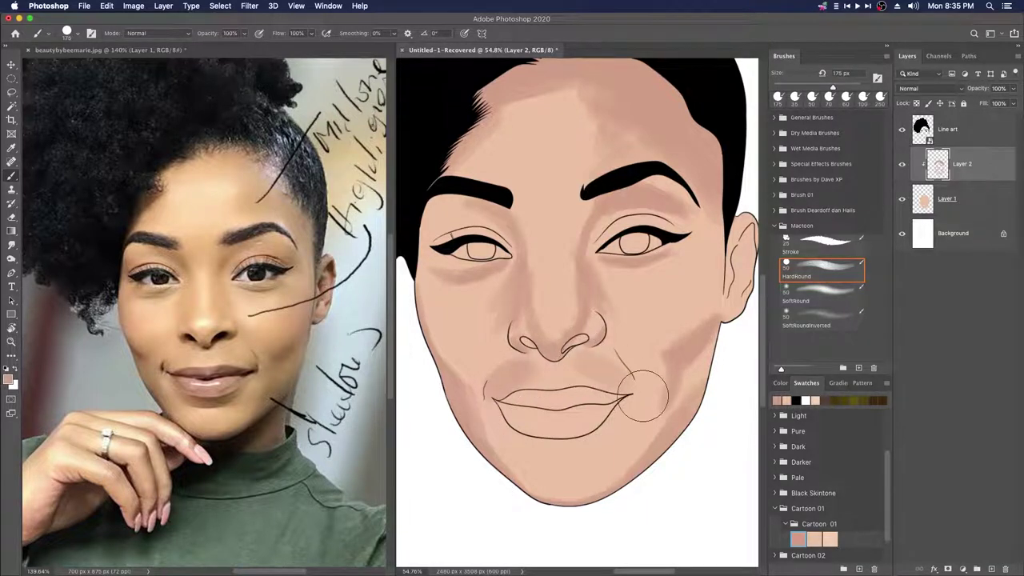
pyautogui.press('[')
pyautogui.press('[')
pyautogui.press('[')
pyautogui.press('[')
pyautogui.press('[')
pyautogui.press('[')
pyautogui.press('[')
pyautogui.press('[')
pyautogui.press('[')
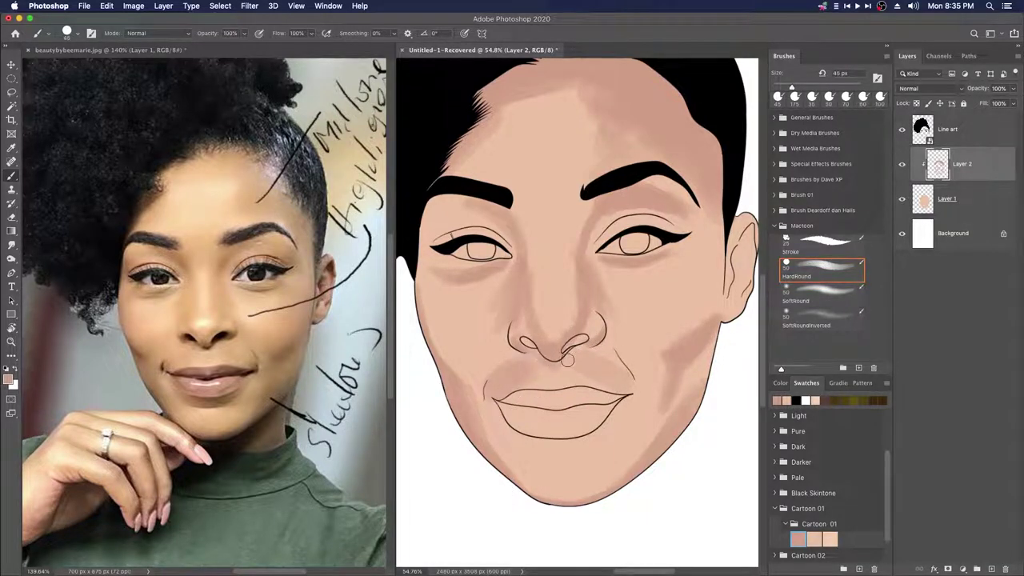
# Step: Shade between the brow and eyelid opposite the ear, starting with the brush at 125 px
pyautogui.hscroll(-4, 545, 362)
pyautogui.scroll(1, 545, 362)
pyautogui.press(']')
pyautogui.press(']')
pyautogui.press(']')
pyautogui.press(']')
pyautogui.press(']')
pyautogui.press(']')
pyautogui.press(']')
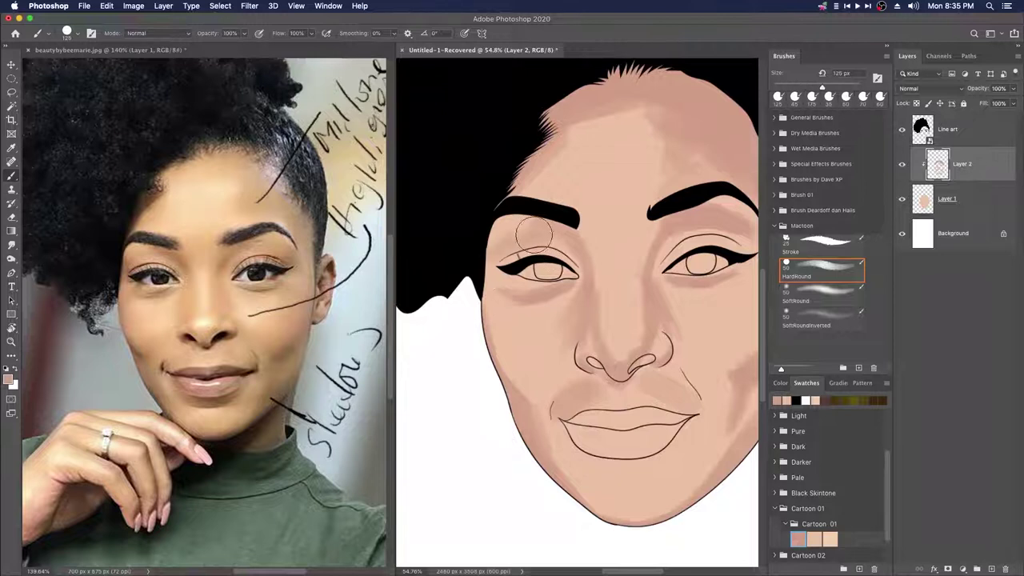
pyautogui.hscroll(4, 530, 232)
pyautogui.press('[')
pyautogui.press('[')
pyautogui.press('[')
pyautogui.scroll(1, 592, 240)
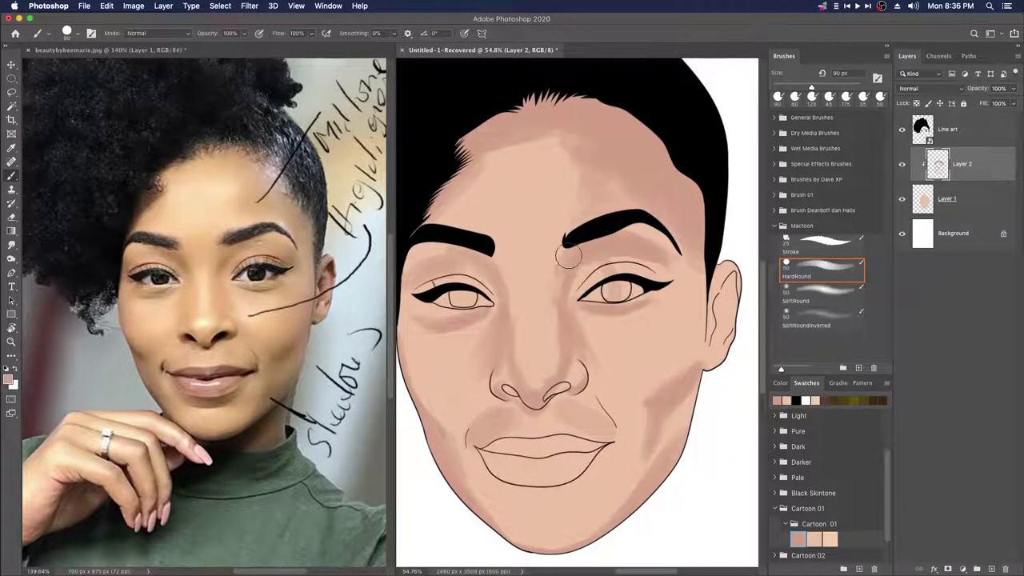
# Step: Refine the shading around the brows and nose bridge, varying the brush size between 250 and 90 px
pyautogui.hscroll(-2, 580, 255)
pyautogui.press(']')
pyautogui.press(']')
pyautogui.press(']')
pyautogui.press(']')
pyautogui.press(']')
pyautogui.press(']')
pyautogui.scroll(-2, 640, 332)
pyautogui.hscroll(-1, 640, 332)
pyautogui.press('[')
pyautogui.press('[')
pyautogui.press('[')
pyautogui.press('[')
pyautogui.press('[')
pyautogui.press('[')
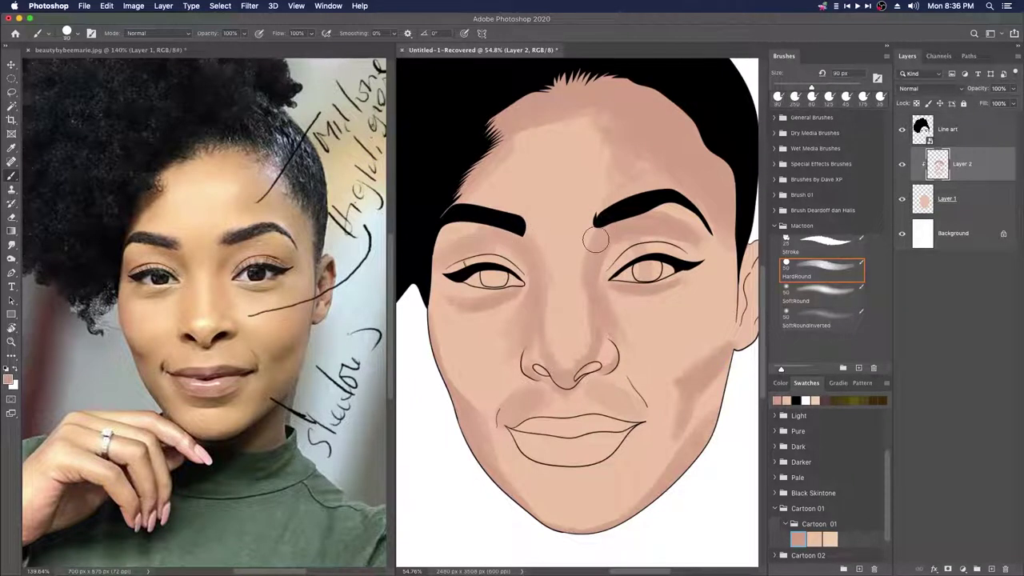
# Step: Set the brush to 50 px, shade beneath the lower lip following its contour, and reduce the brush to 35 px
pyautogui.moveTo(632, 327); pyautogui.dragTo(651, 300)
pyautogui.scroll(-2, 651, 300)
pyautogui.hscroll(2, 650, 300)
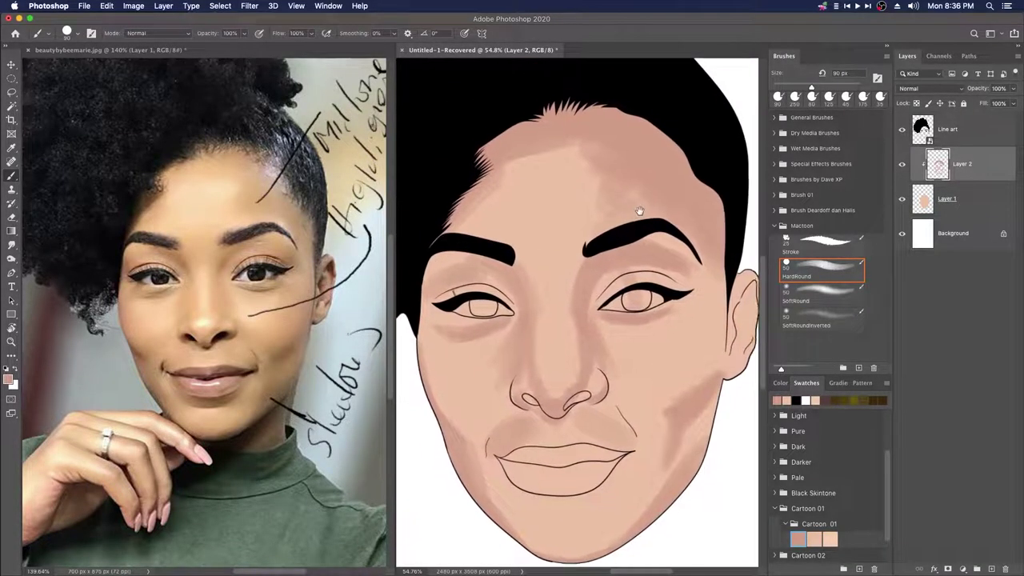
pyautogui.moveTo(627, 317); pyautogui.dragTo(634, 322)
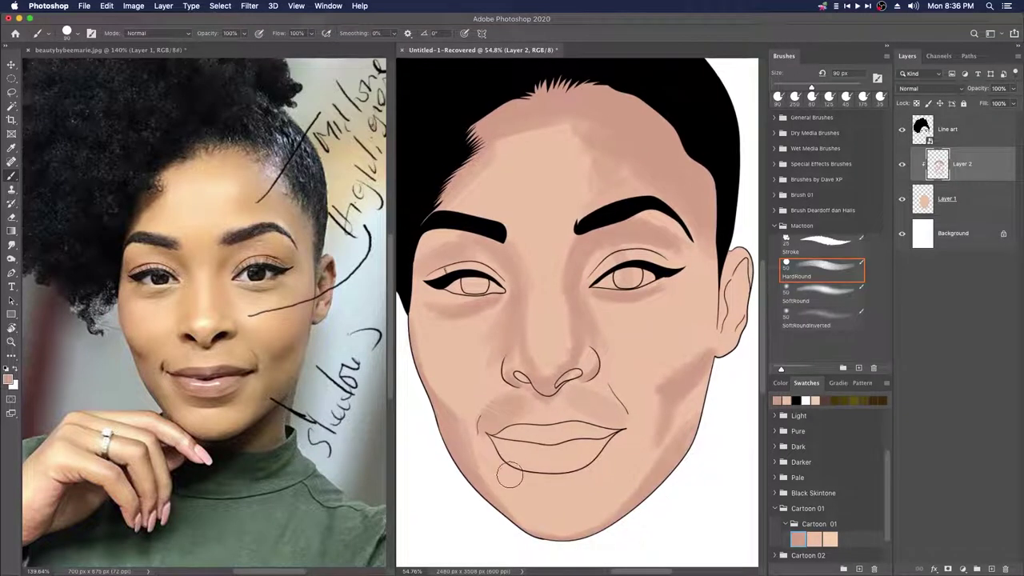
pyautogui.press('[')
pyautogui.press('[')
pyautogui.press('[')
pyautogui.press('[')
pyautogui.moveTo(504, 446); pyautogui.dragTo(507, 389)
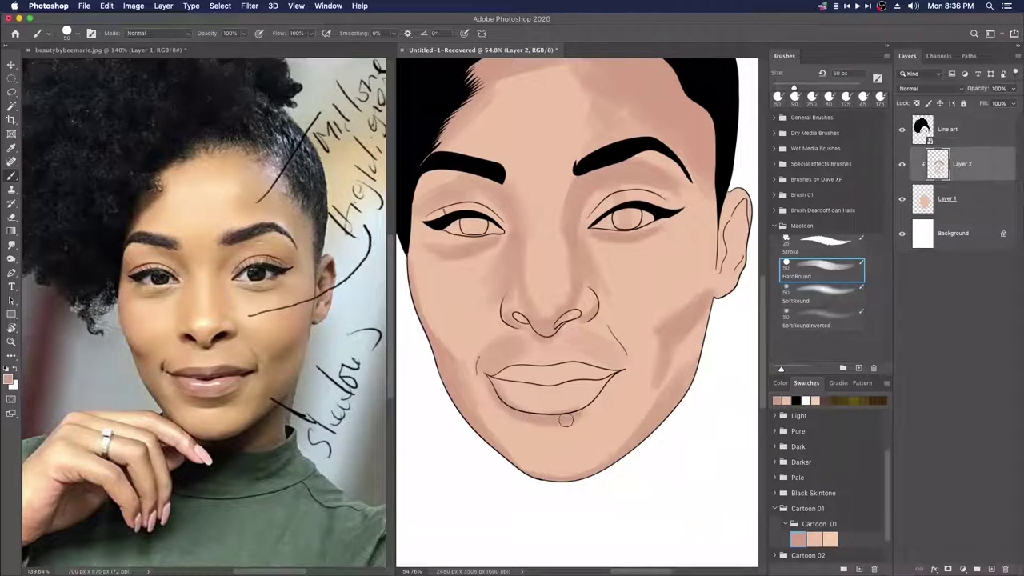
pyautogui.press('[')
pyautogui.press('[')
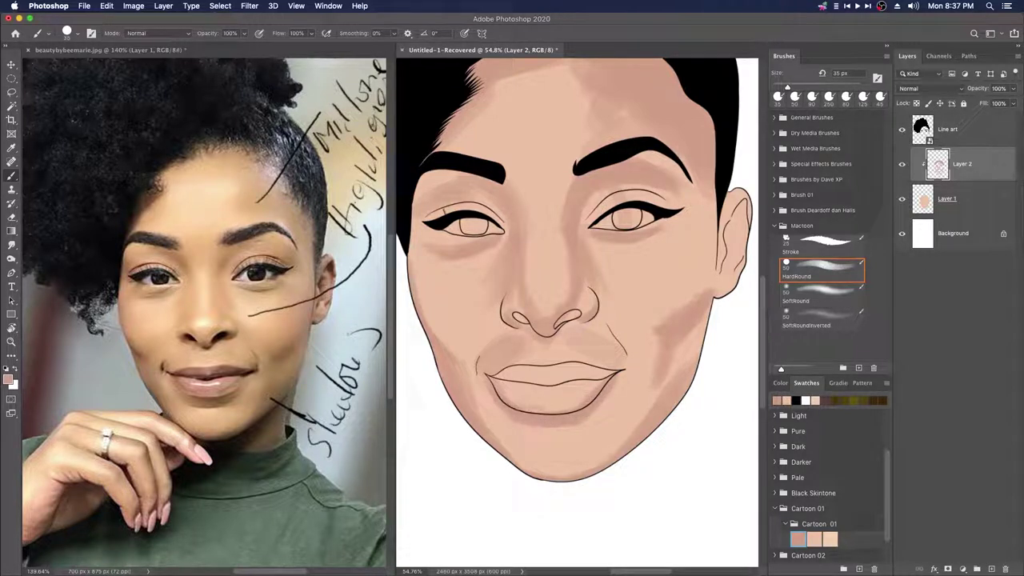
# Step: Add a small shadow in the groove between the nose and upper lip, reducing the brush to 10 px
pyautogui.moveTo(544, 360); pyautogui.dragTo(548, 355)
pyautogui.moveTo(645, 418)
pyautogui.mouseDown()
pyautogui.moveTo(636, 438)
pyautogui.moveTo(558, 332)
pyautogui.moveTo(604, 279)
pyautogui.moveTo(628, 285)
pyautogui.moveTo(624, 260)
pyautogui.moveTo(617, 270)
pyautogui.mouseUp()
pyautogui.moveTo(484, 295); pyautogui.dragTo(531, 299)
pyautogui.press('[')
pyautogui.press('[')
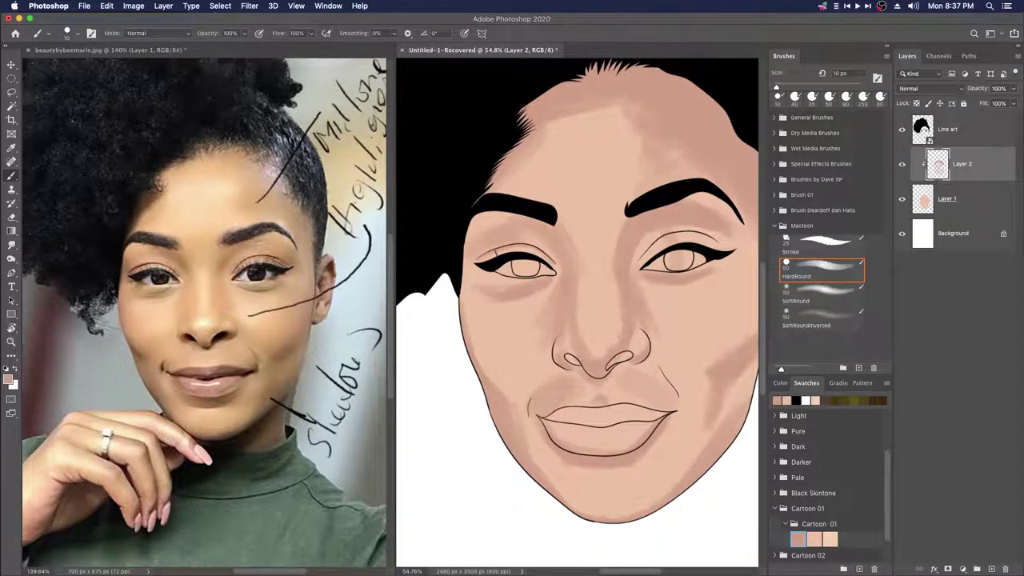
pyautogui.moveTo(665, 306); pyautogui.dragTo(596, 298)
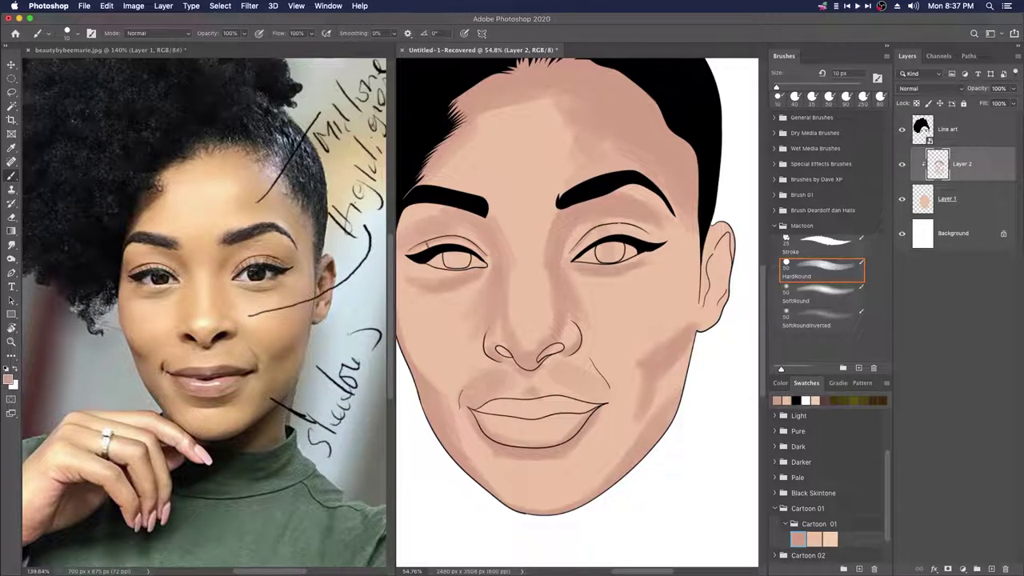
# Step: Set the brush to 35 px and sample skin tones beside the ear-side eye and below the inner brow
pyautogui.press(']')
pyautogui.press(']')
pyautogui.press(']')
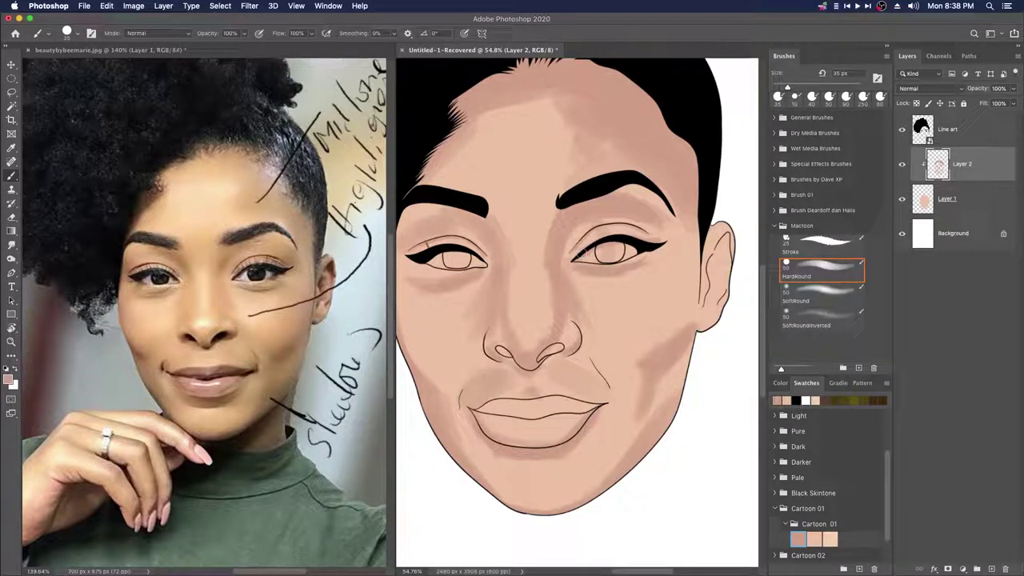
pyautogui.keyDown('alt'); pyautogui.click(644, 240); pyautogui.keyUp('alt')
pyautogui.keyDown('alt'); pyautogui.click(567, 221); pyautogui.keyUp('alt')
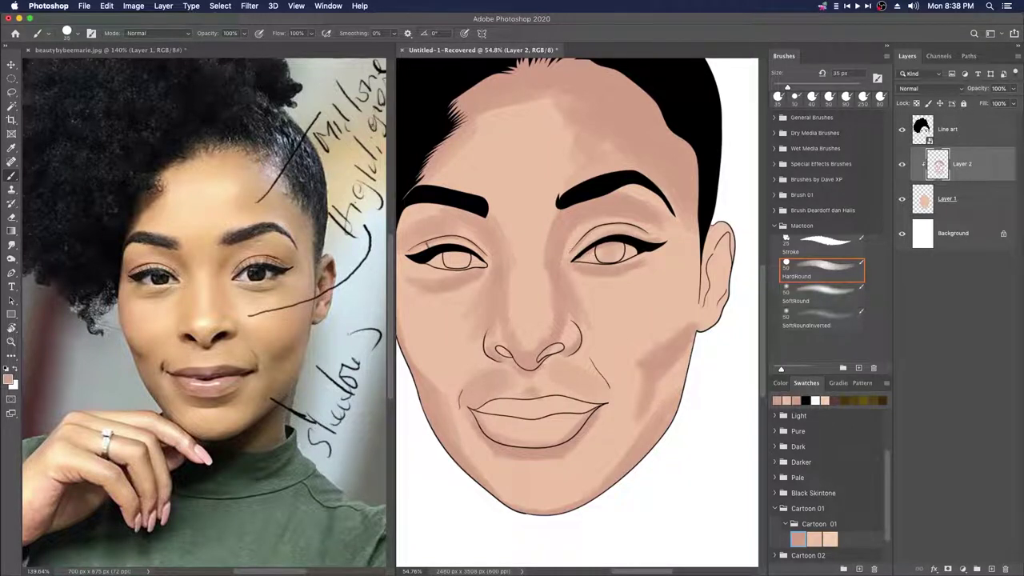
# Step: Enlarge the brush to 150 px and broaden the shadow along the outer cheek opposite the ear
pyautogui.hscroll(-3, 616, 248)
pyautogui.hscroll(2, 606, 379)
pyautogui.press(']')
pyautogui.press(']')
pyautogui.press(']')
pyautogui.press(']')
pyautogui.press(']')
pyautogui.press(']')
pyautogui.press(']')
pyautogui.press(']')
pyautogui.press(']')
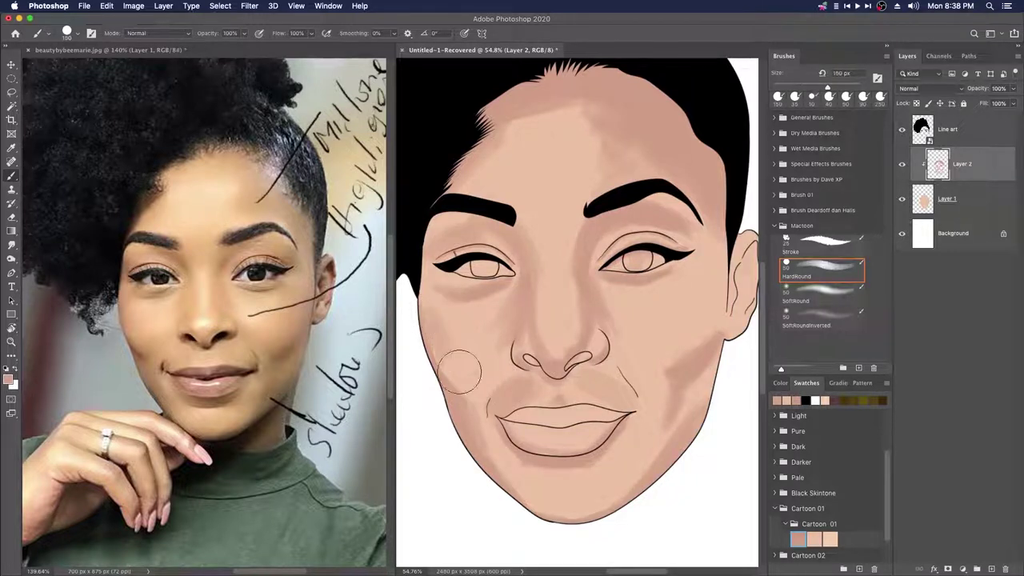
# Step: Shade from the temple down to the cheek hollow beside the ear with the 150 px brush
pyautogui.hscroll(2, 491, 366)
pyautogui.scroll(-1, 492, 365)
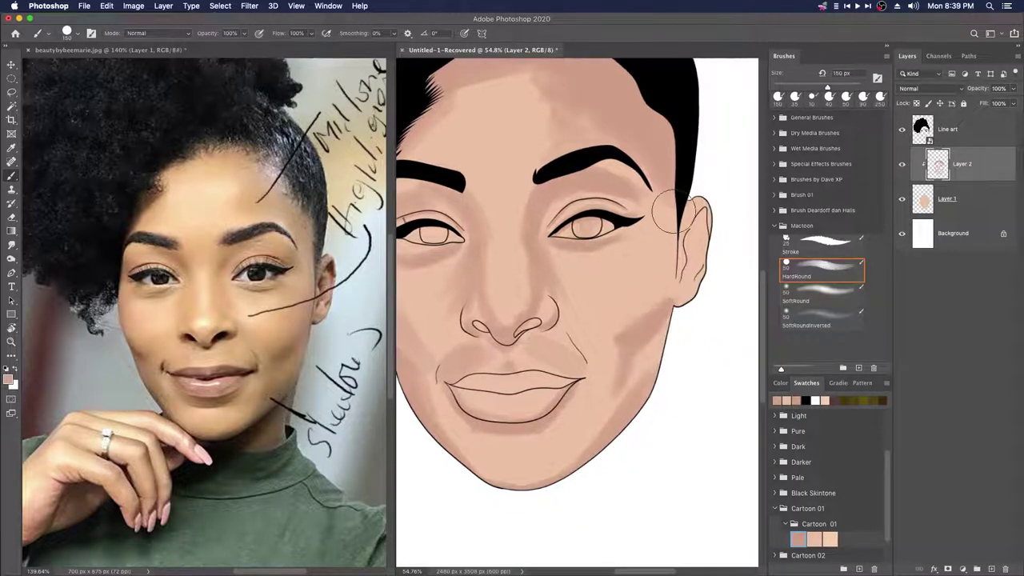
pyautogui.moveTo(665, 192)
pyautogui.mouseDown()
pyautogui.moveTo(653, 306)
pyautogui.moveTo(614, 338)
pyautogui.mouseUp()
pyautogui.press('space')
pyautogui.moveTo(553, 356)
pyautogui.mouseDown()
pyautogui.moveTo(611, 387)
pyautogui.moveTo(625, 375)
pyautogui.mouseUp()
pyautogui.press('space')
pyautogui.moveTo(614, 269); pyautogui.dragTo(596, 293)
# Step: Reduce the brush to 8 px and paint a thin shadow along the smile line on the ear side
pyautogui.press('[')
pyautogui.press('[')
pyautogui.press('[')
pyautogui.press('[')
pyautogui.press('[')
pyautogui.press('[')
pyautogui.press('[')
pyautogui.press('[')
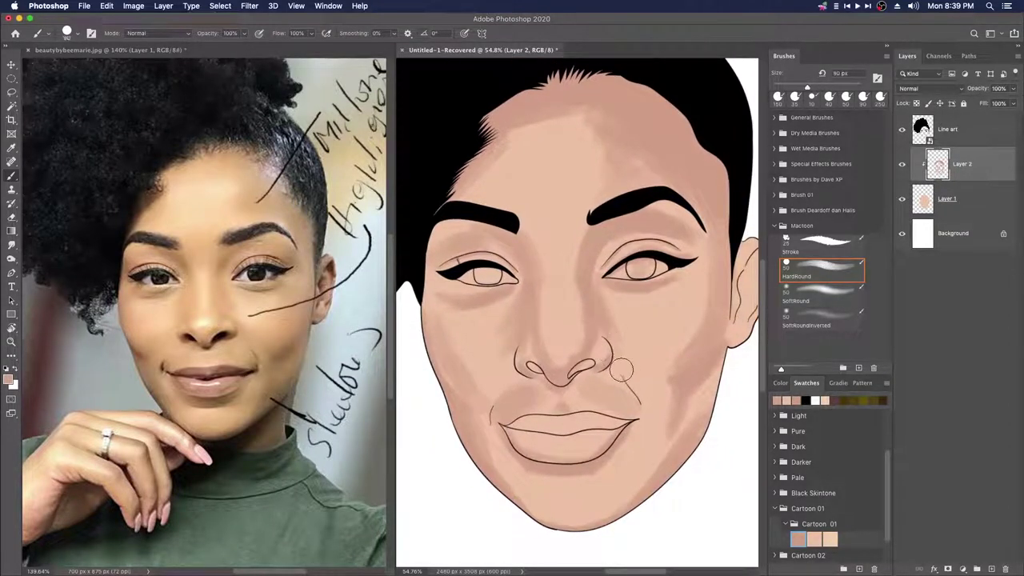
pyautogui.press('[')
pyautogui.press('[')
pyautogui.press('[')
pyautogui.press('[')
pyautogui.press('[')
pyautogui.press('[')
pyautogui.press('[')
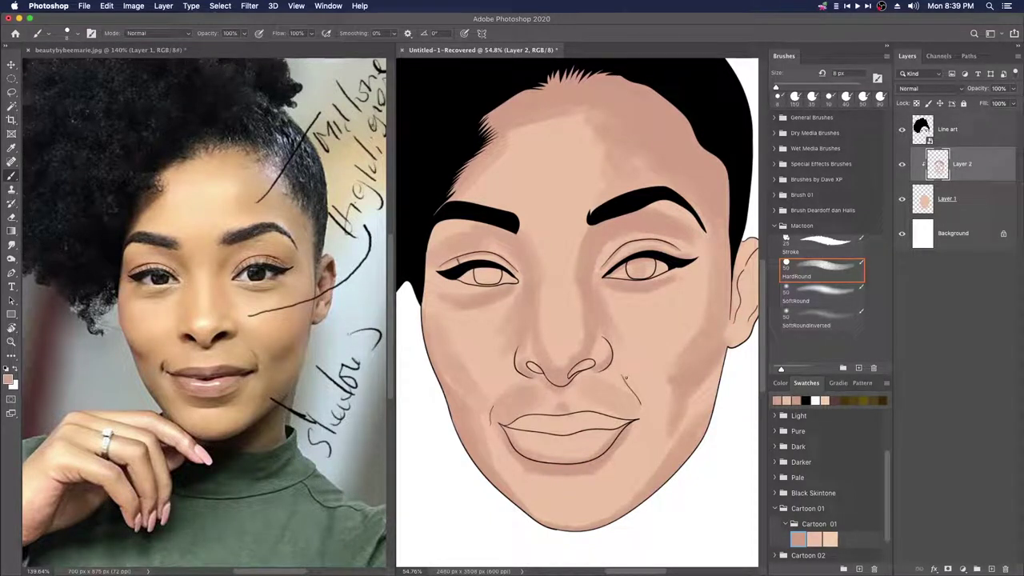
pyautogui.moveTo(633, 391); pyautogui.dragTo(640, 402)
# Step: Enlarge the brush to 25 px and touch up the shadow at the ear-side corner of the mouth
pyautogui.press(']')
pyautogui.press(']')
pyautogui.press(']')
pyautogui.moveTo(636, 423); pyautogui.dragTo(640, 422)
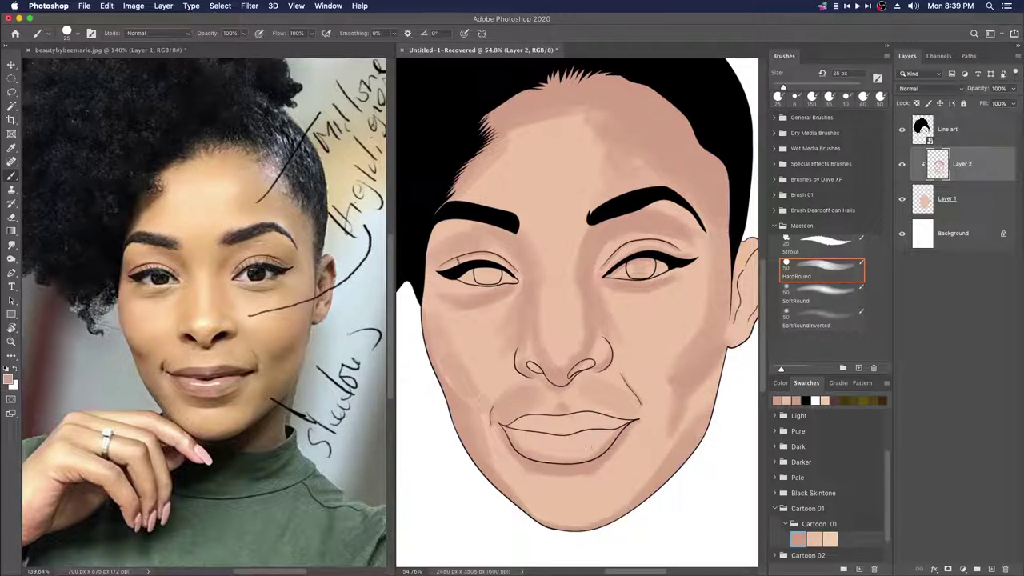
# Step: Enlarge the brush to 90 px and touch up the shadow around the eye and outer cheek opposite the ear
pyautogui.press('[')
pyautogui.press(']')
pyautogui.press(']')
pyautogui.press(']')
pyautogui.press(']')
pyautogui.press(']')
pyautogui.press(']')
pyautogui.press(']')
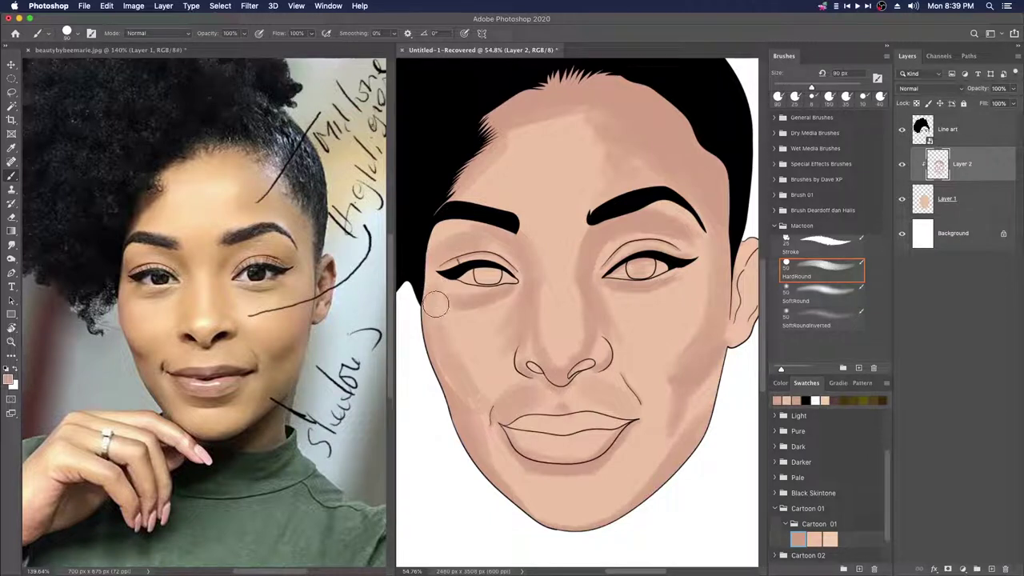
pyautogui.press(']')
pyautogui.moveTo(642, 280); pyautogui.dragTo(622, 319)
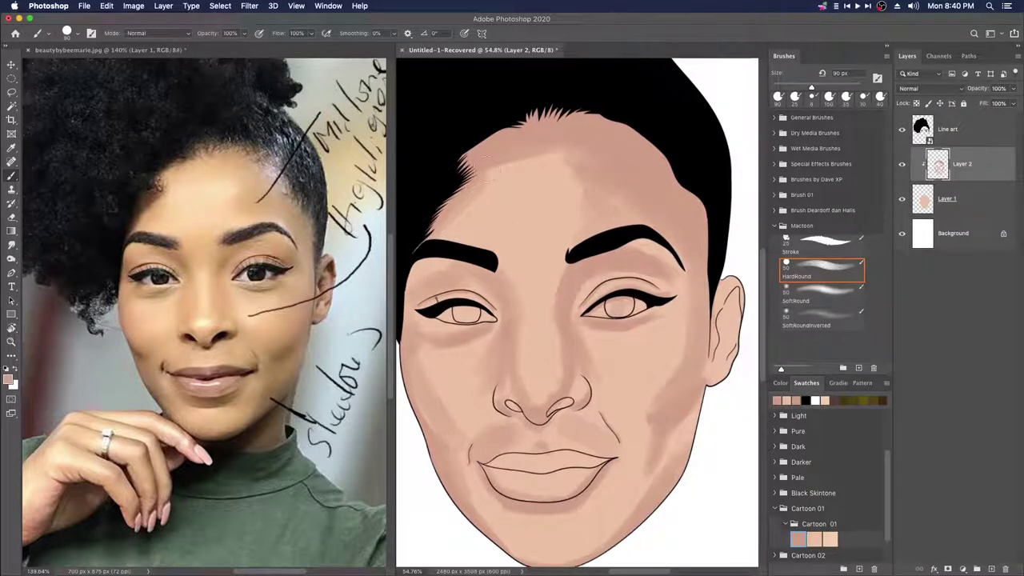
pyautogui.moveTo(440, 268); pyautogui.dragTo(471, 238)
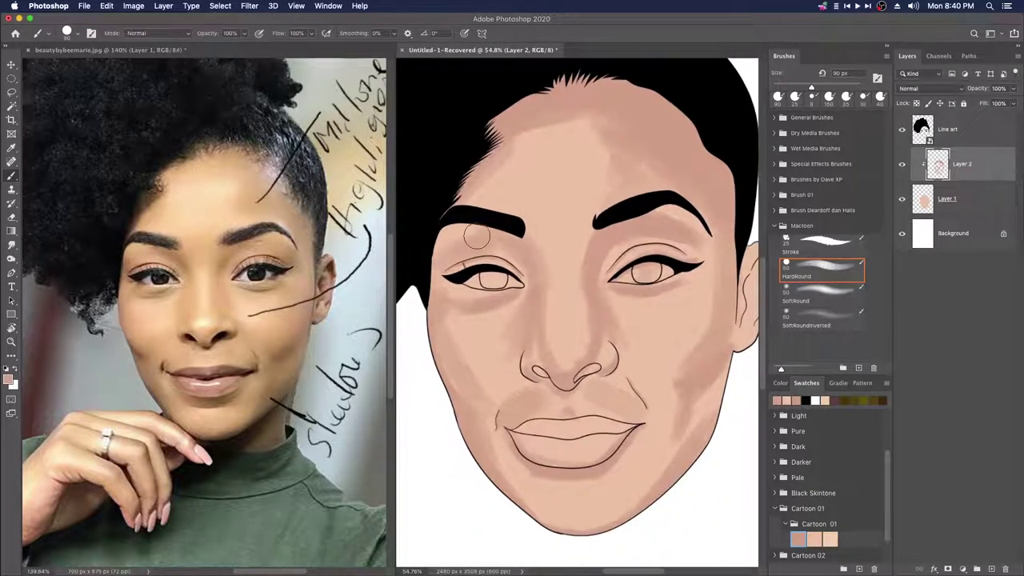
pyautogui.moveTo(579, 226); pyautogui.dragTo(554, 244)
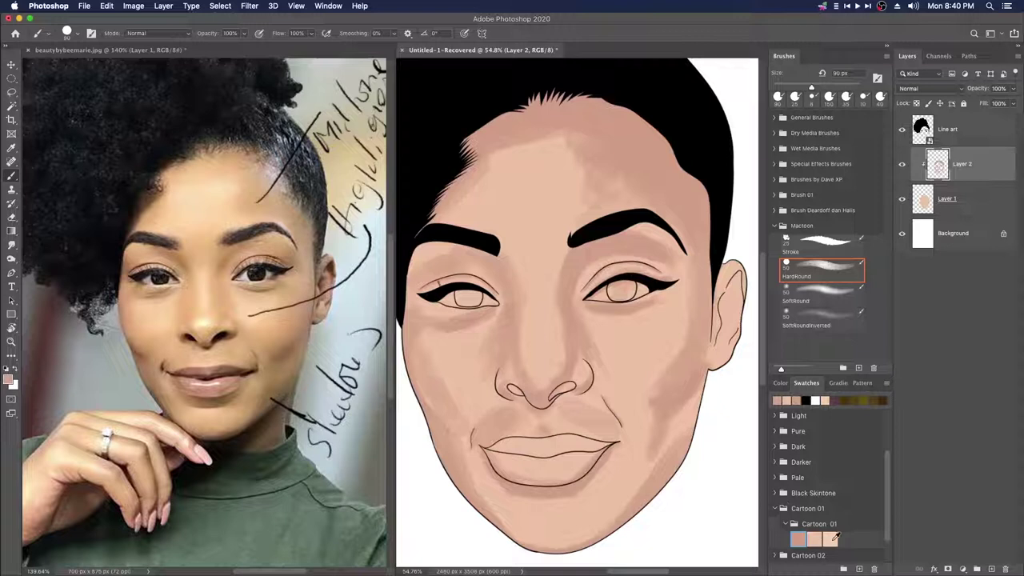
# Step: Set the lightest skin swatch in the Cartoon 01 group as the paint color for highlights
pyautogui.click(832, 539)
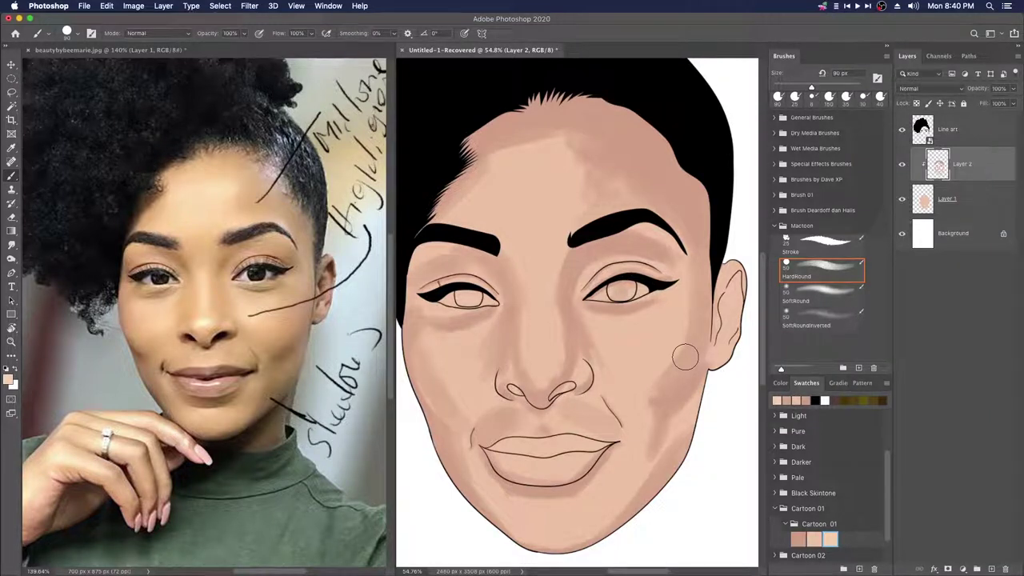
pyautogui.click(991, 568)
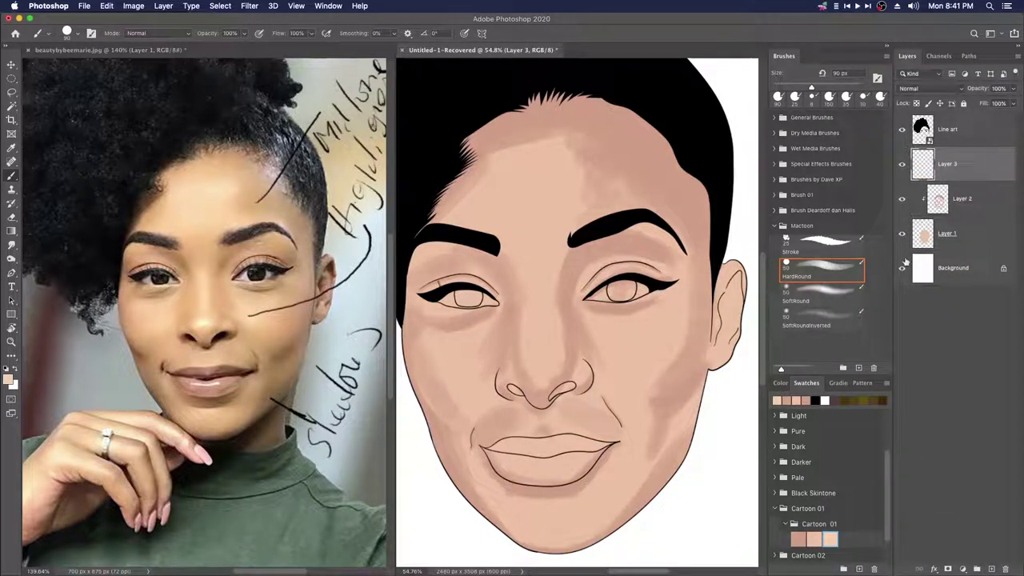
pyautogui.rightClick(948, 179)
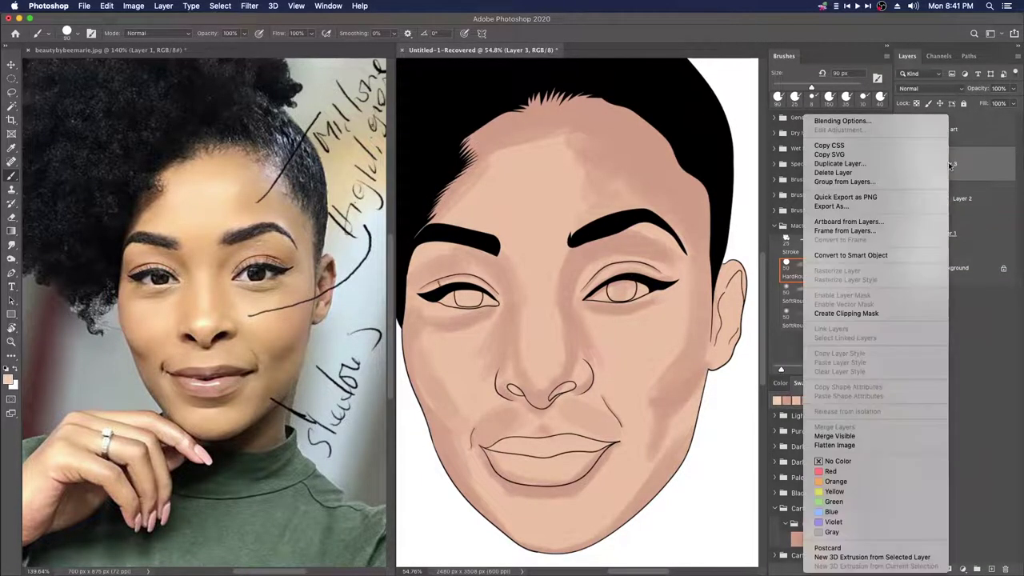
pyautogui.click(864, 314)
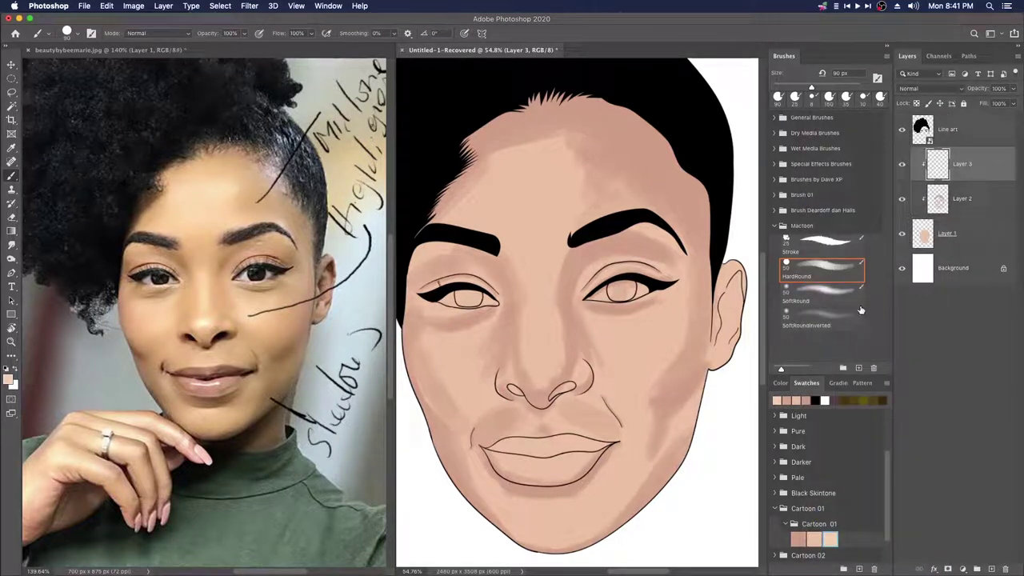
pyautogui.press('super+e')
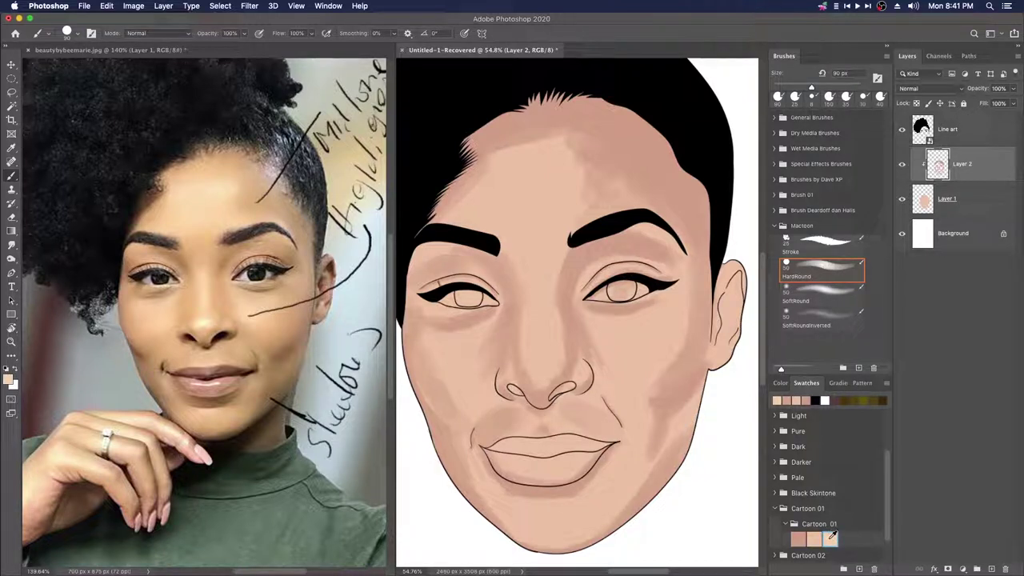
# Step: Choose the SoftRound brush, size it to 150 px and paint a highlight across the center of the forehead
pyautogui.click(828, 299)
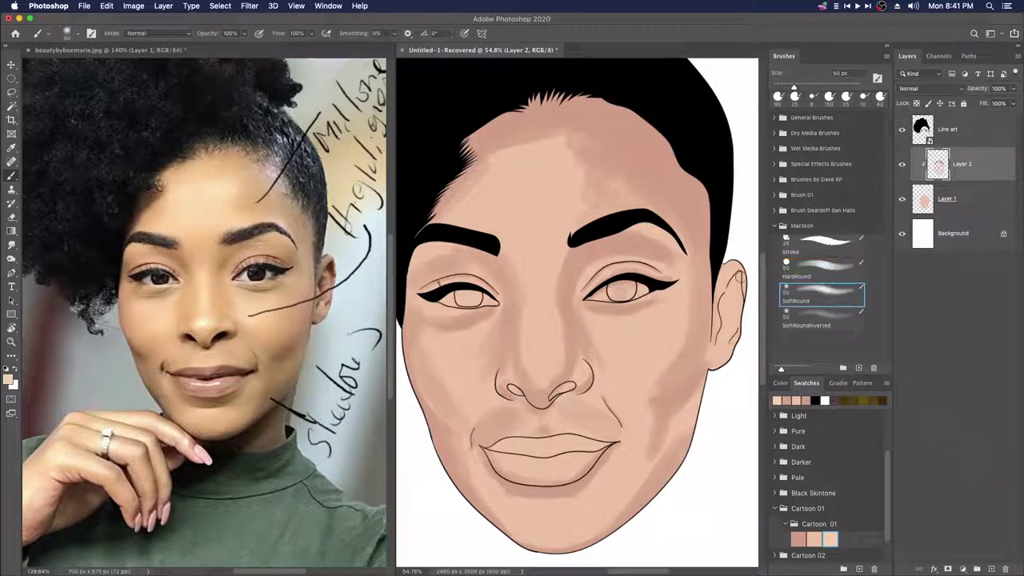
pyautogui.press(']')
pyautogui.press(']')
pyautogui.press(']')
pyautogui.press(']')
pyautogui.press(']')
pyautogui.press(']')
pyautogui.press(']')
pyautogui.press(']')
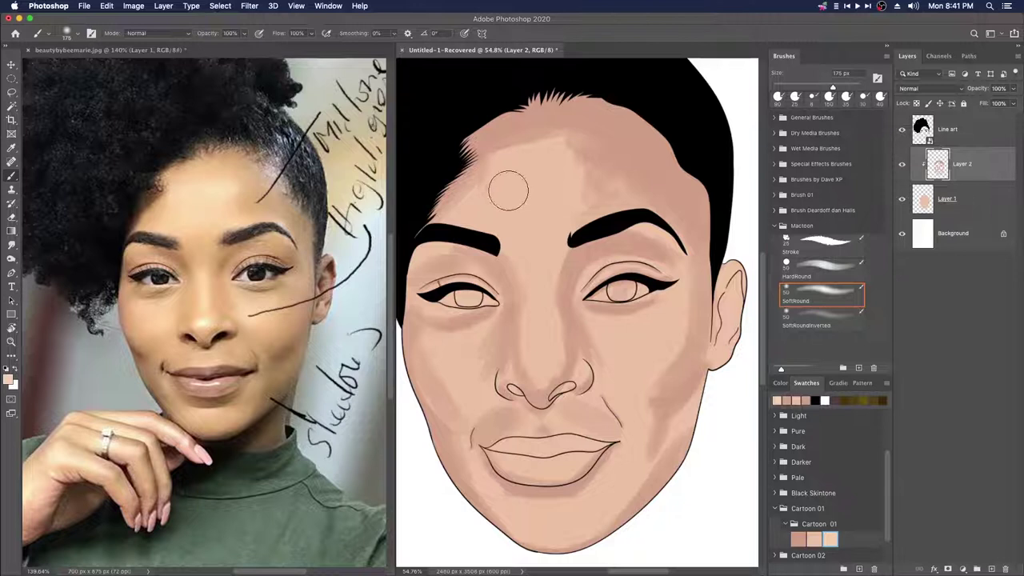
pyautogui.press(']')
pyautogui.press('[')
pyautogui.press('[')
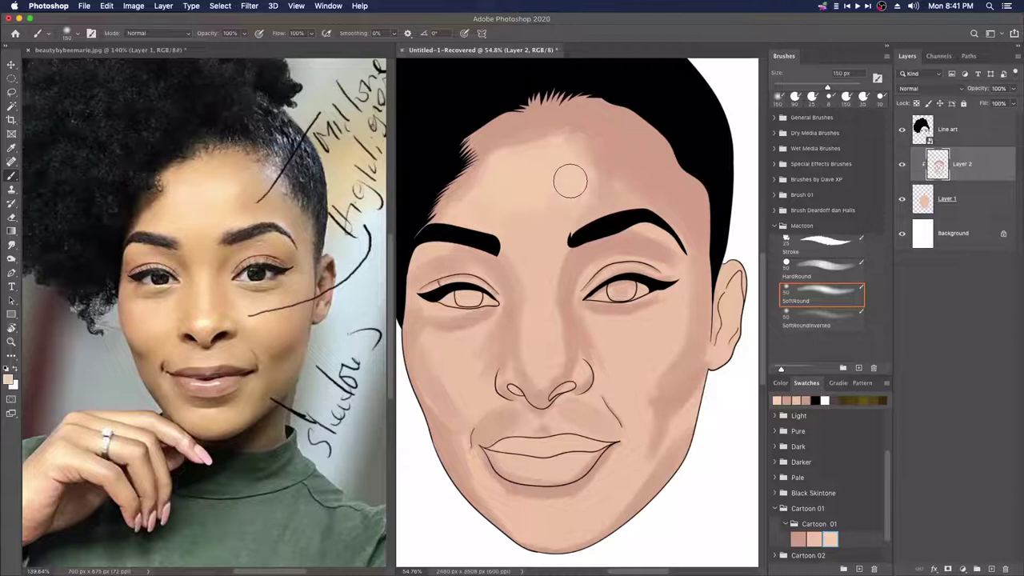
pyautogui.moveTo(530, 187); pyautogui.dragTo(499, 174)
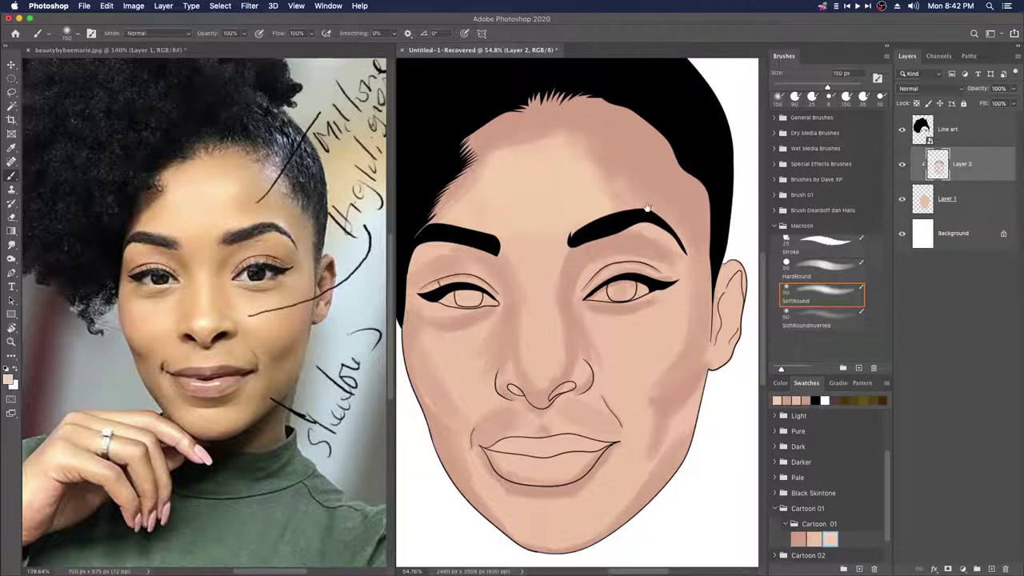
# Step: Paint a highlight along the hairline on the ear side of the upper forehead
pyautogui.moveTo(647, 207); pyautogui.dragTo(625, 220)
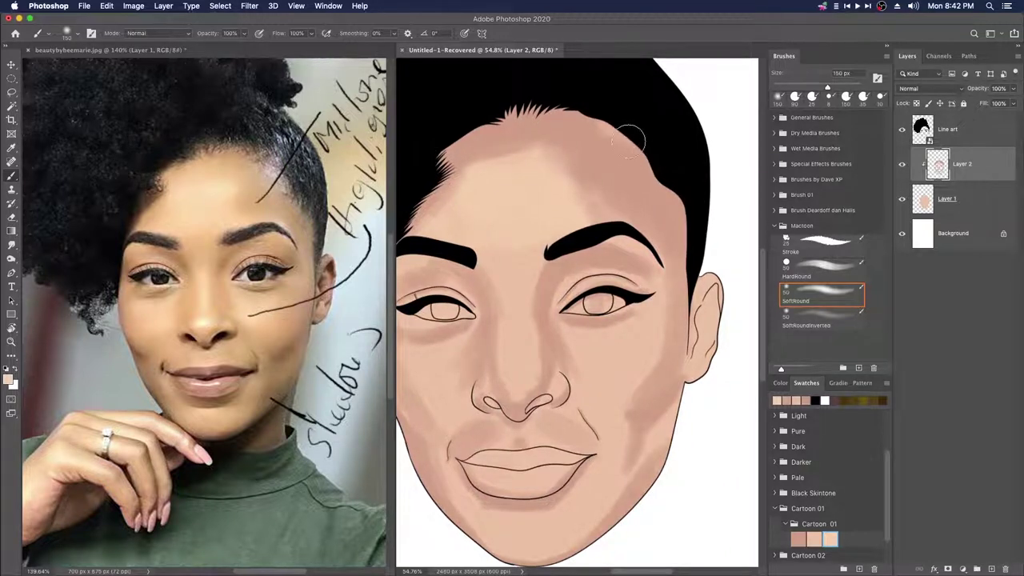
pyautogui.moveTo(626, 142)
pyautogui.mouseDown()
pyautogui.moveTo(618, 148)
pyautogui.moveTo(611, 130)
pyautogui.moveTo(644, 151)
pyautogui.moveTo(616, 136)
pyautogui.moveTo(615, 154)
pyautogui.moveTo(595, 118)
pyautogui.mouseUp()
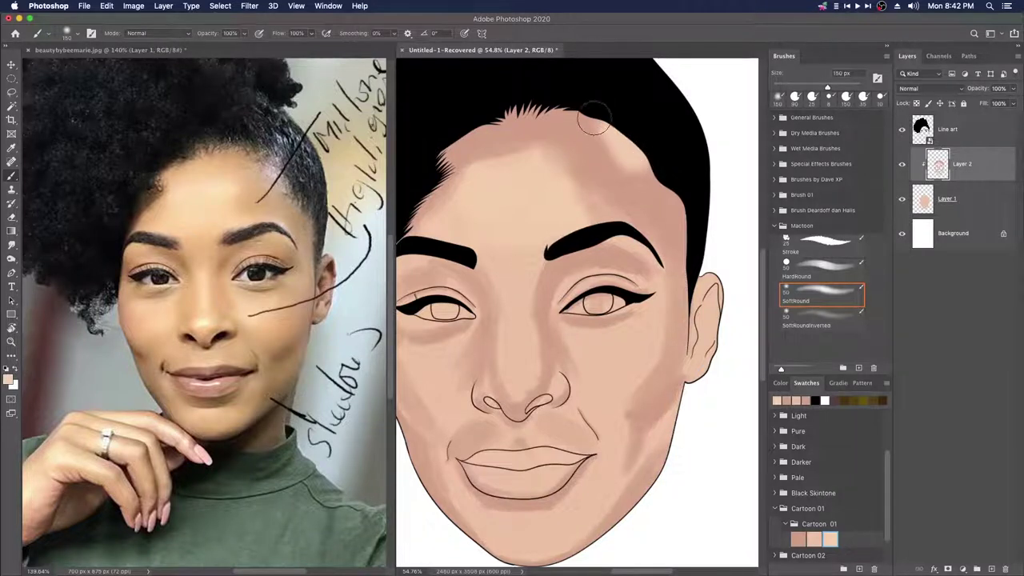
pyautogui.hscroll(-3, 576, 224)
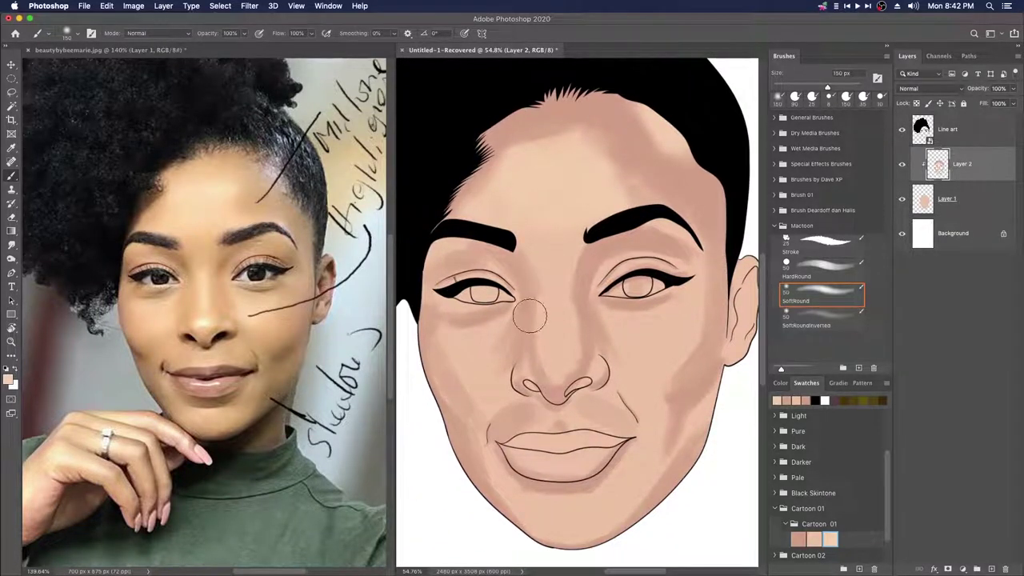
# Step: Reduce the brush to 90 px and highlight the nose bridge and the cheek below the eye opposite the ear
pyautogui.press('[')
pyautogui.press('[')
pyautogui.press('[')
pyautogui.press('[')
pyautogui.press(']')
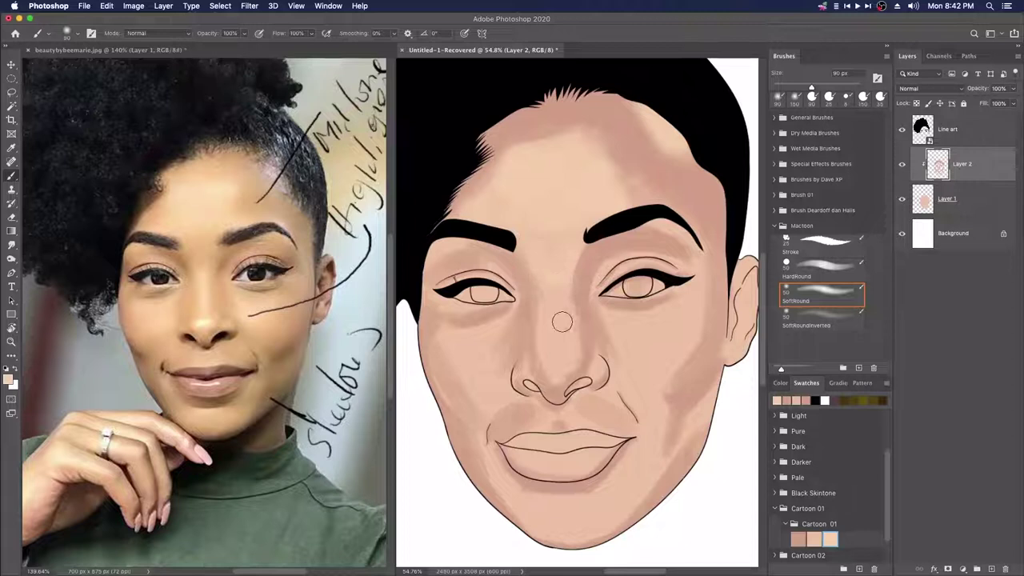
pyautogui.scroll(-2, 549, 286)
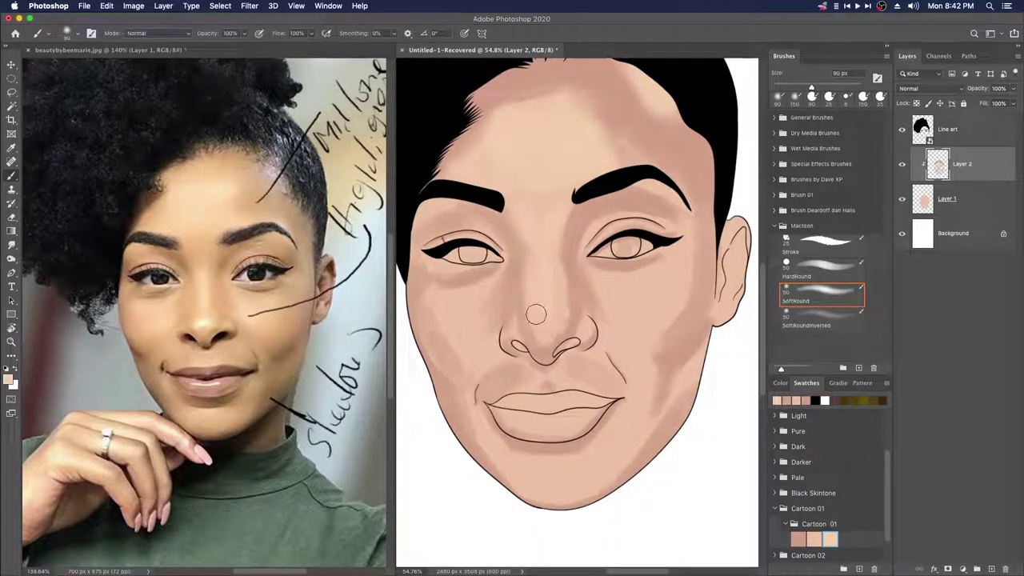
pyautogui.hscroll(-3, 540, 342)
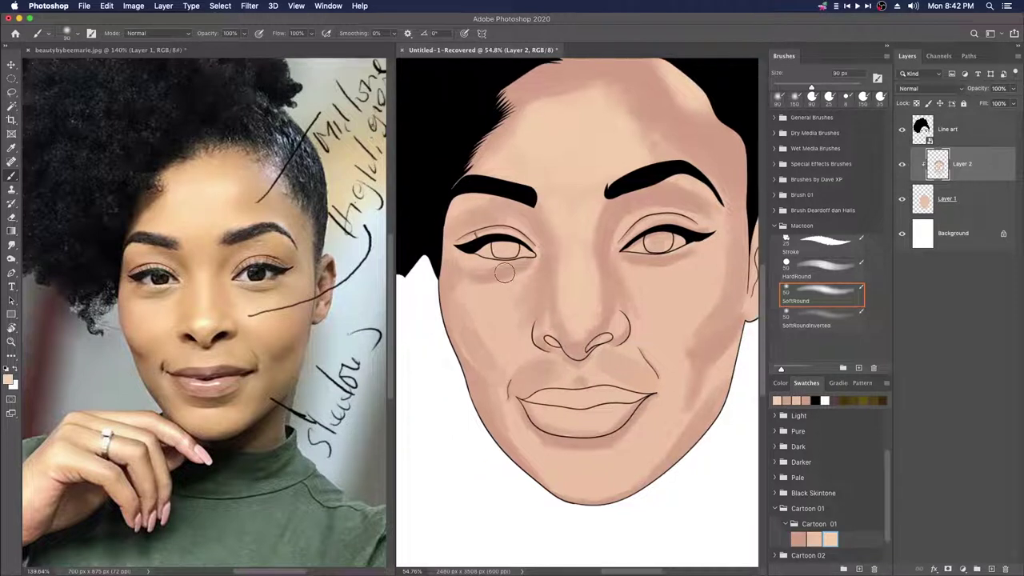
pyautogui.moveTo(493, 345); pyautogui.dragTo(508, 340)
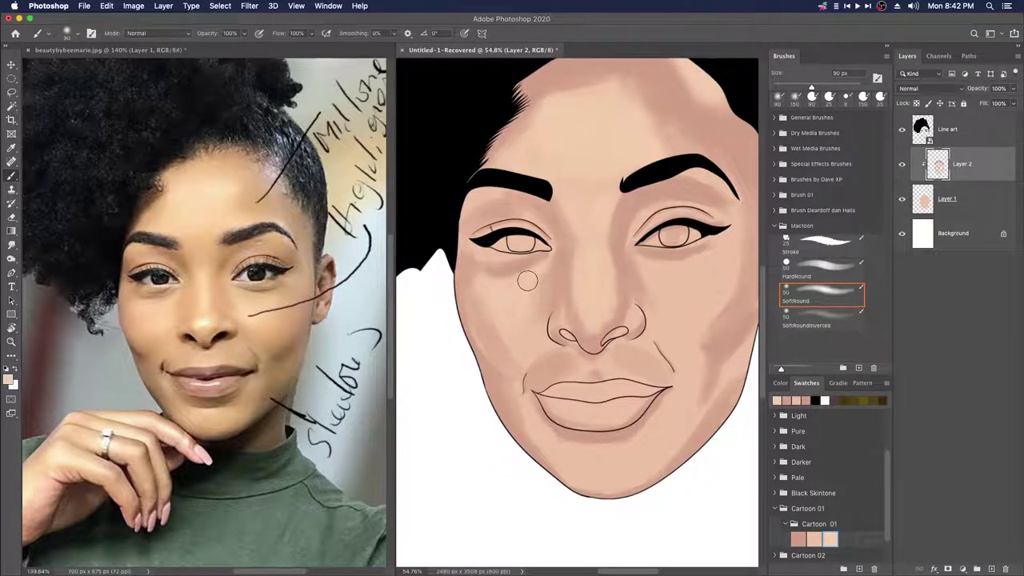
# Step: Reduce the brush to 45 px and lighten the skin close to the eye opposite the ear
pyautogui.press('[')
pyautogui.press('[')
pyautogui.press('[')
pyautogui.press('[')
pyautogui.press('[')
pyautogui.moveTo(502, 249); pyautogui.dragTo(512, 249)
pyautogui.press('[')
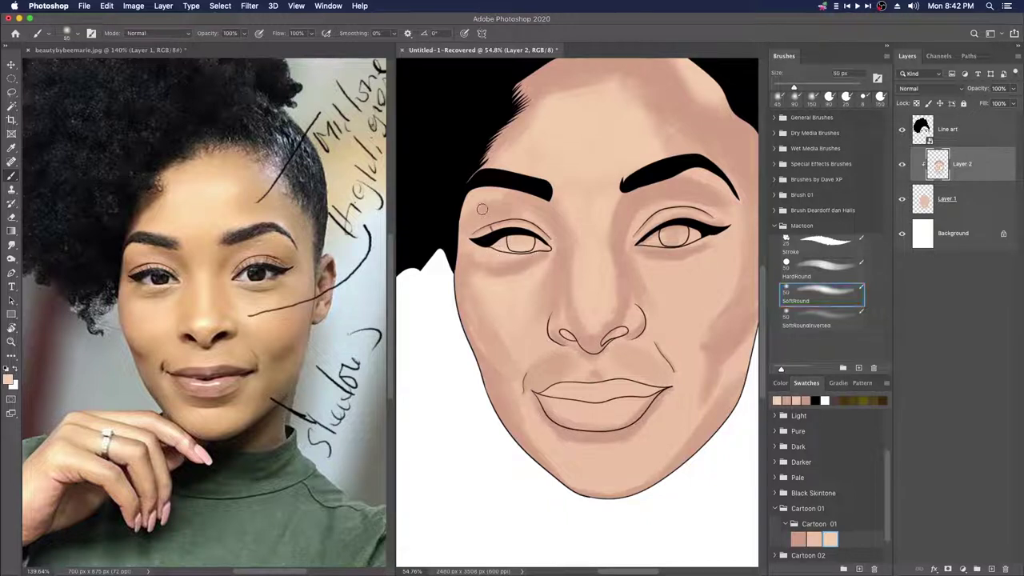
# Step: Enlarge the brush to 70 px and build up the highlight on the brow bone and upper cheek opposite the ear
pyautogui.press(']')
pyautogui.press(']')
pyautogui.press(']')
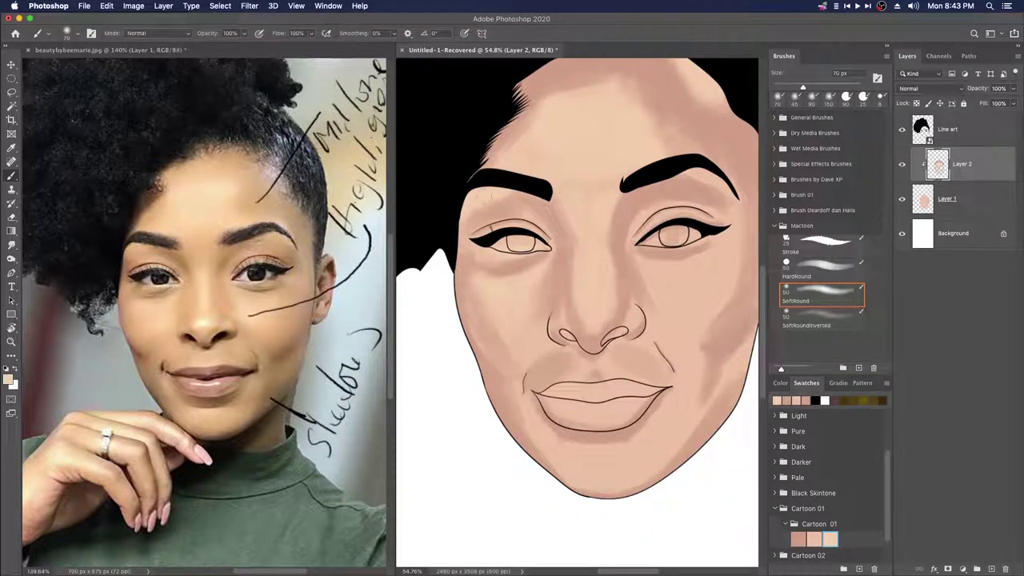
pyautogui.moveTo(542, 244); pyautogui.dragTo(481, 230)
pyautogui.moveTo(556, 295); pyautogui.dragTo(551, 273)
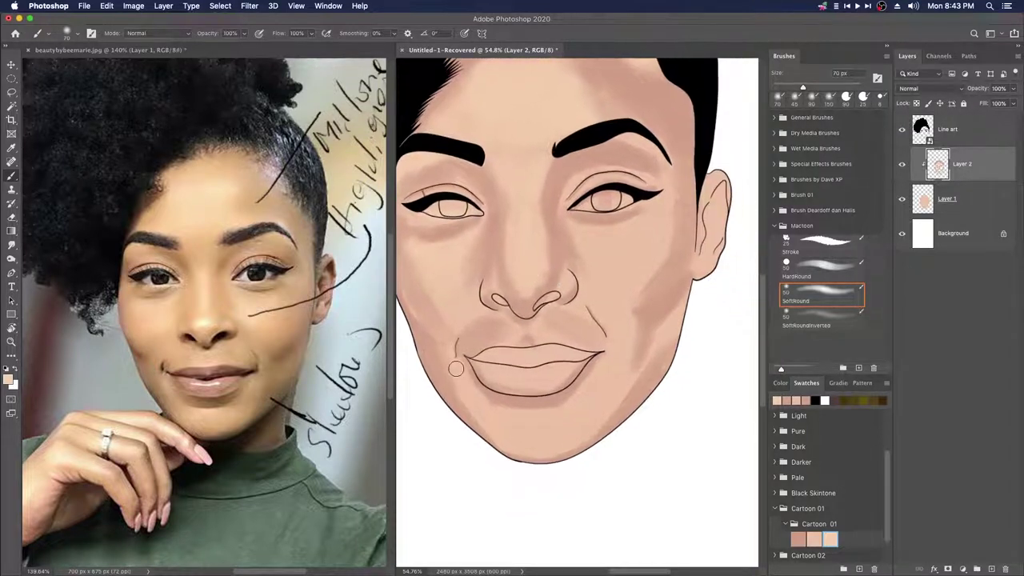
# Step: Enlarge the brush to 90 px and highlight the chin and the jaw beside the mouth opposite the ear
pyautogui.press(']')
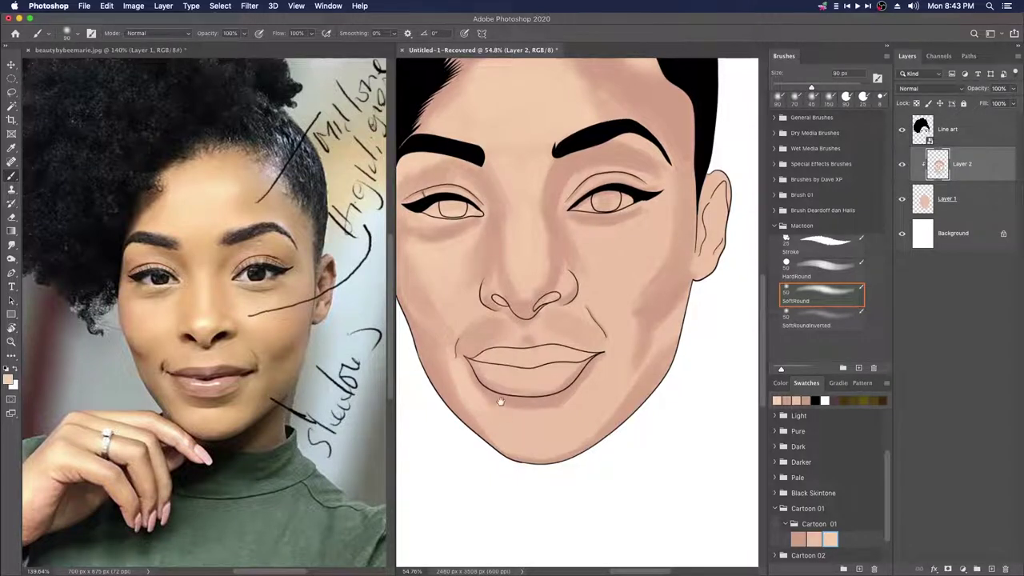
pyautogui.hscroll(-2, 488, 384)
pyautogui.scroll(-1, 488, 384)
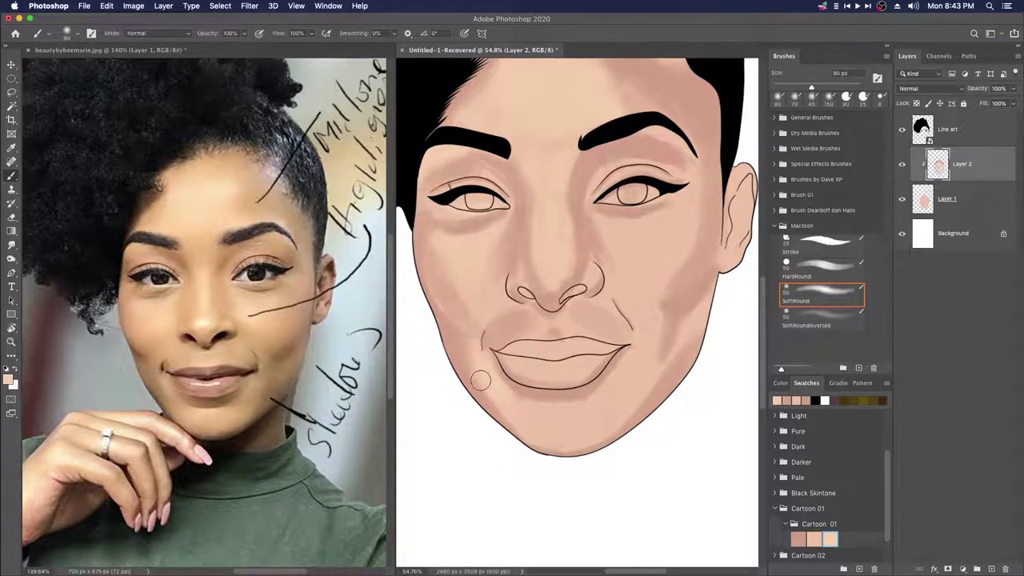
pyautogui.hscroll(2, 534, 407)
pyautogui.scroll(-2, 535, 406)
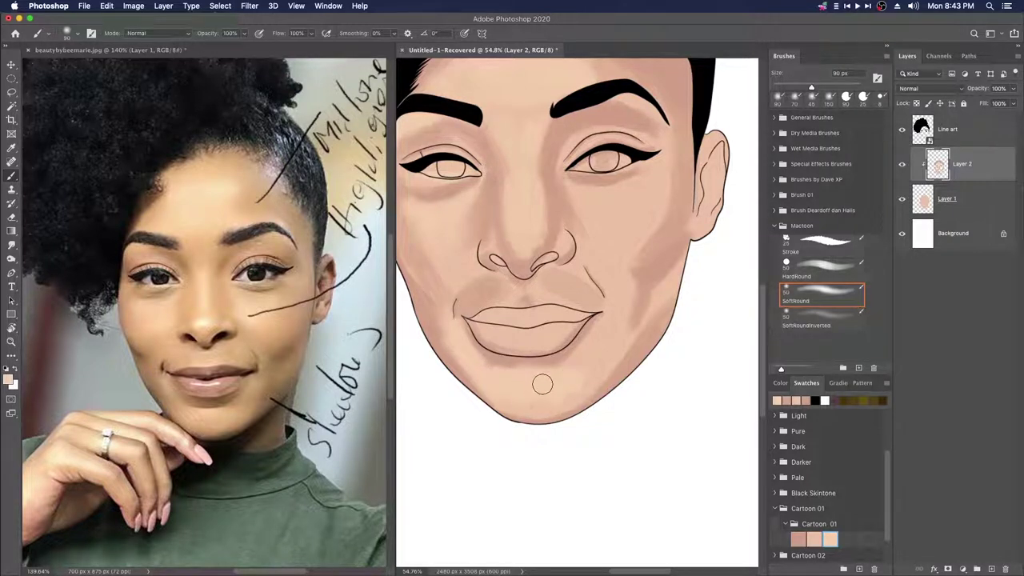
# Step: Enlarge the brush to 125 px and highlight the lower cheek between the mouth corner and jaw on the ear side
pyautogui.hscroll(3, 609, 360)
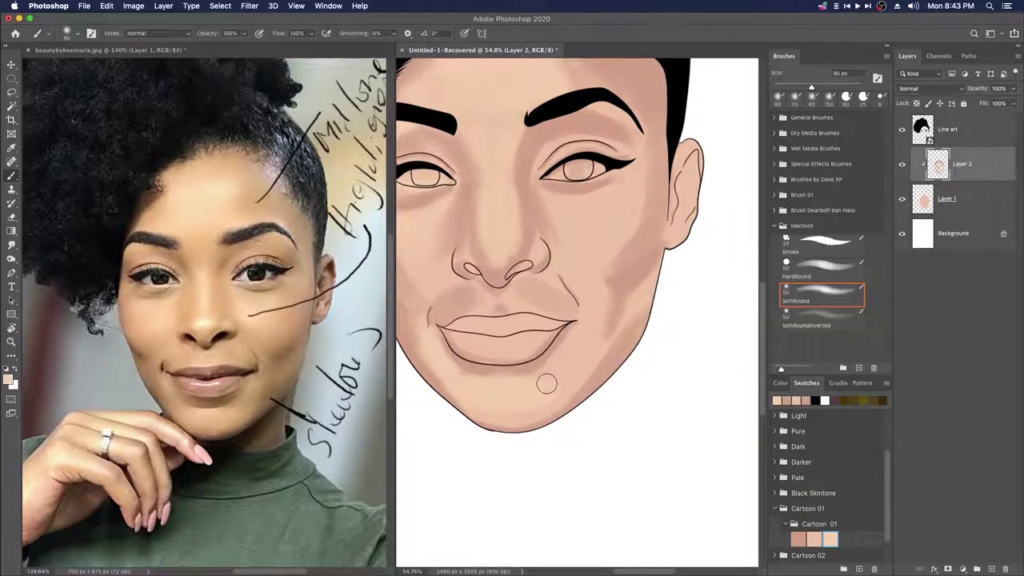
pyautogui.press(']')
pyautogui.press(']')
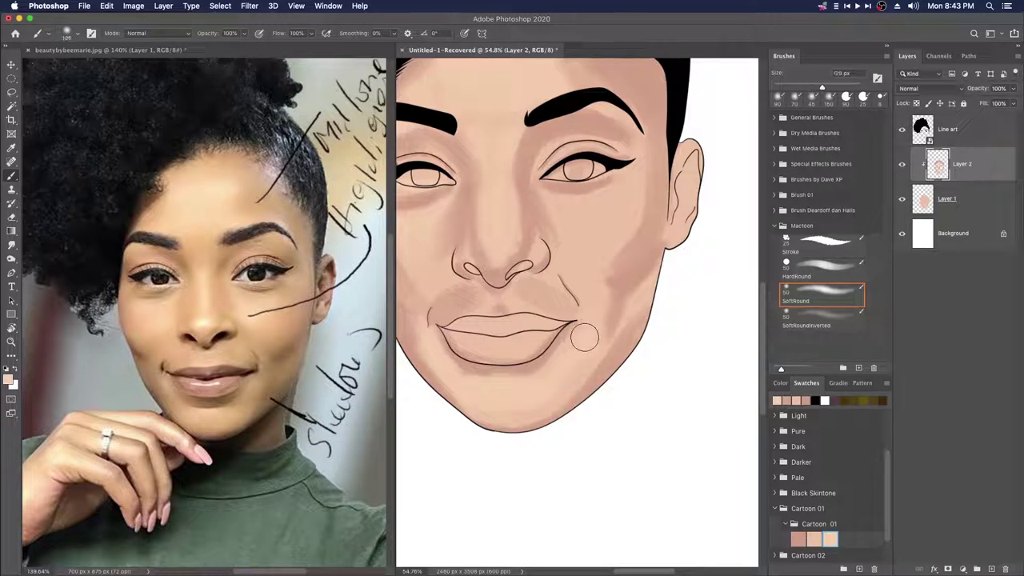
# Step: Reduce the brush to 80 px and highlight the outer jaw edge below the ear
pyautogui.press('[')
pyautogui.press('[')
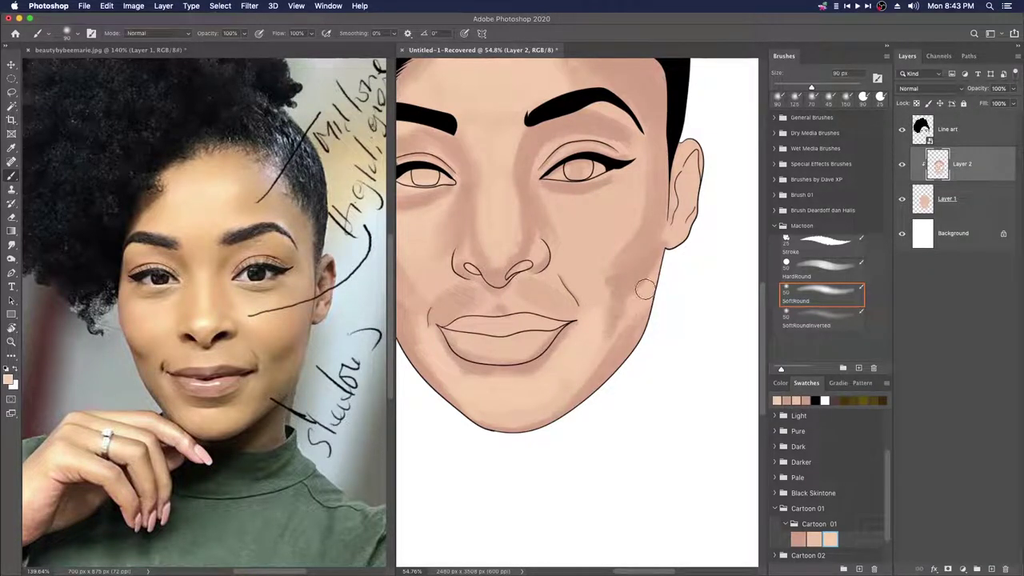
pyautogui.press('[')
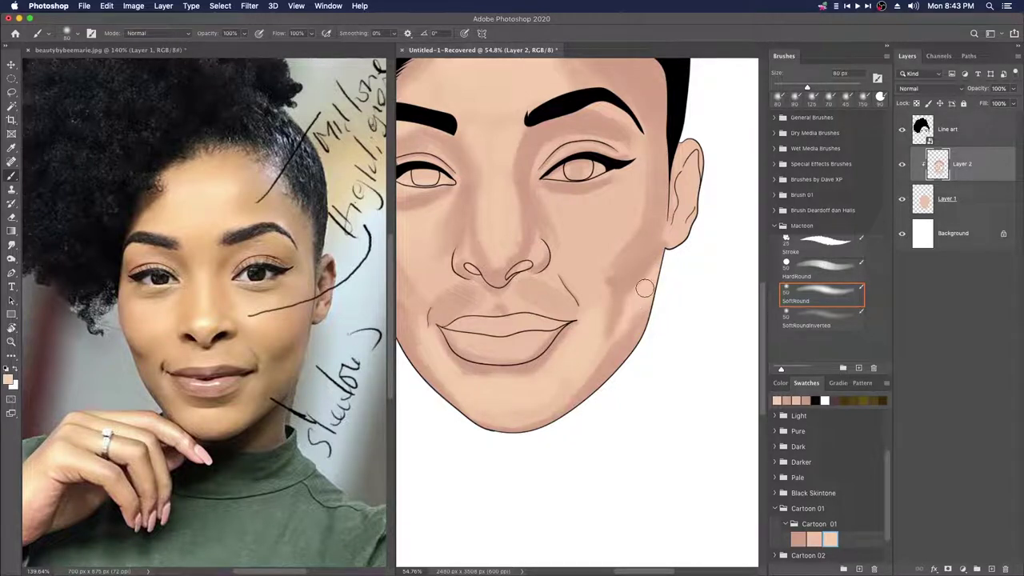
pyautogui.hscroll(-3, 620, 316)
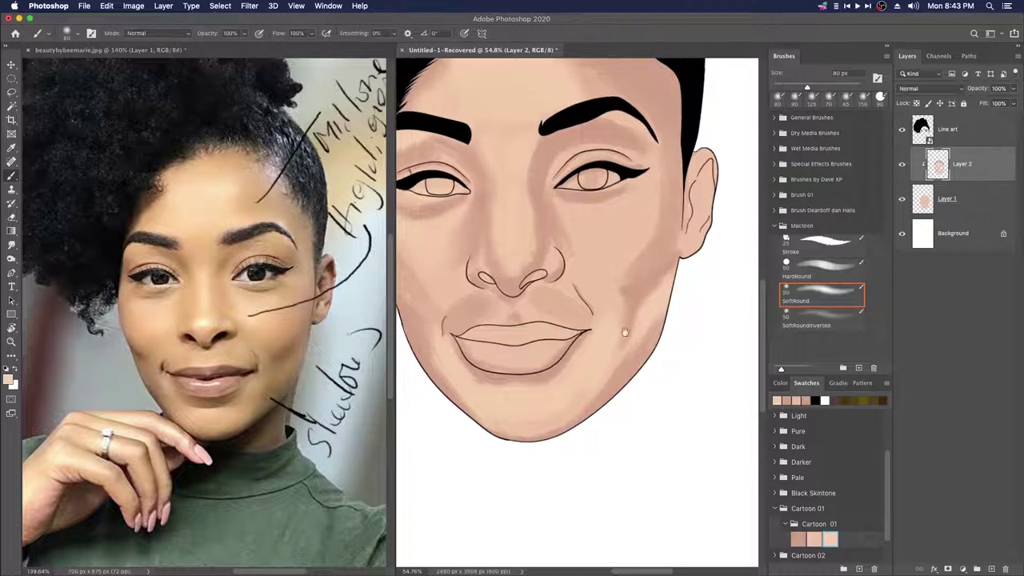
# Step: Reduce the brush to 60 px and refine the highlight along the face edge opposite the ear and around the mouth
pyautogui.press('[')
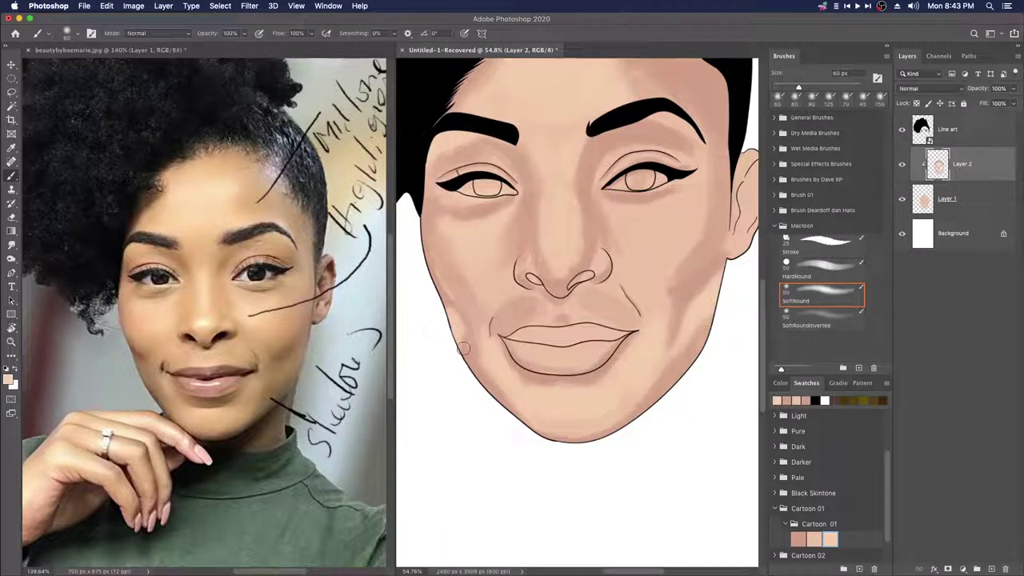
pyautogui.moveTo(599, 359); pyautogui.dragTo(566, 368)
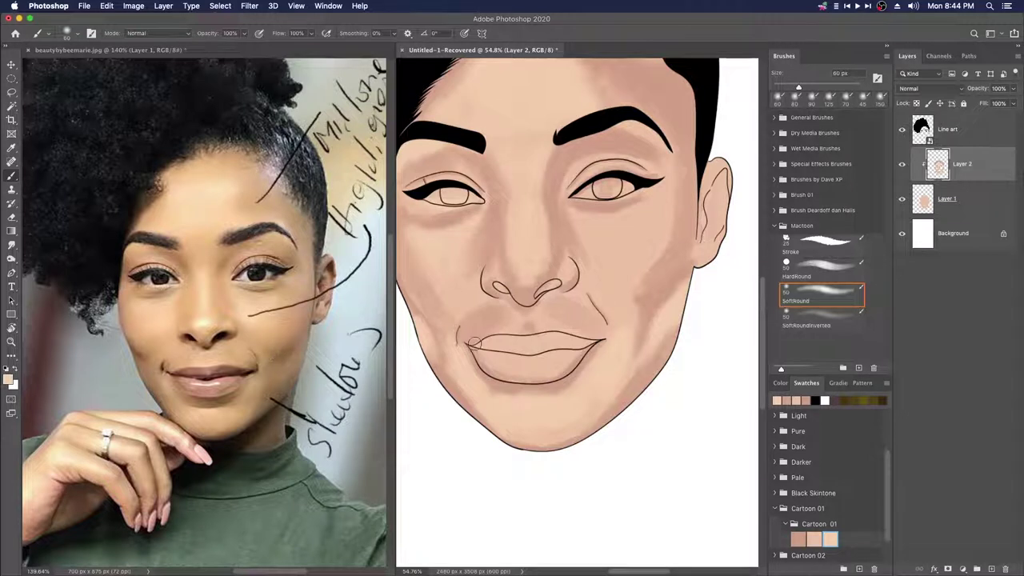
pyautogui.moveTo(653, 320); pyautogui.dragTo(639, 321)
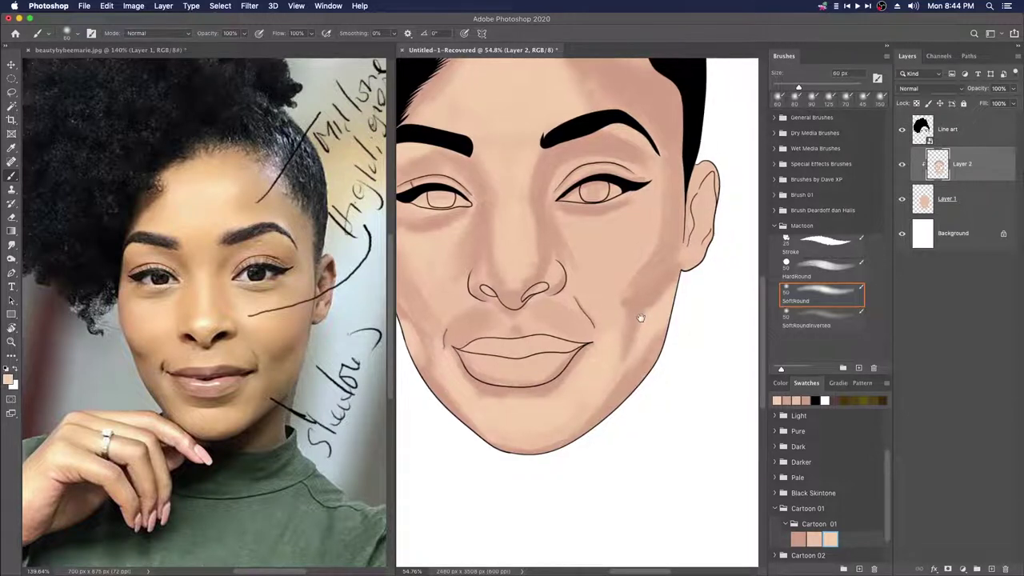
# Step: Sample the skin tone beside the ear and refine the shading along the outer jaw edge below it
pyautogui.keyDown('alt'); pyautogui.click(680, 244); pyautogui.keyUp('alt')
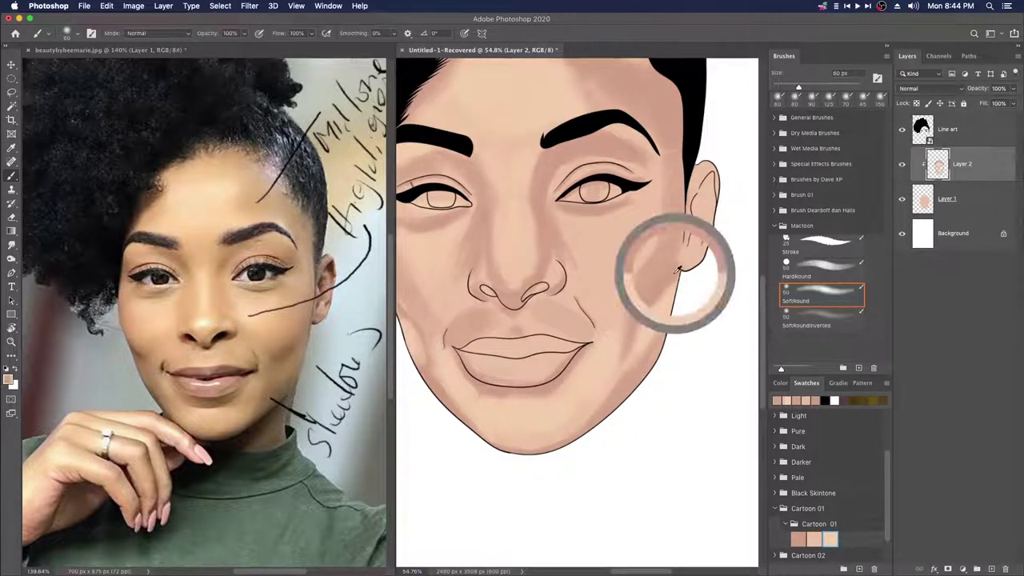
pyautogui.moveTo(681, 280); pyautogui.dragTo(666, 324)
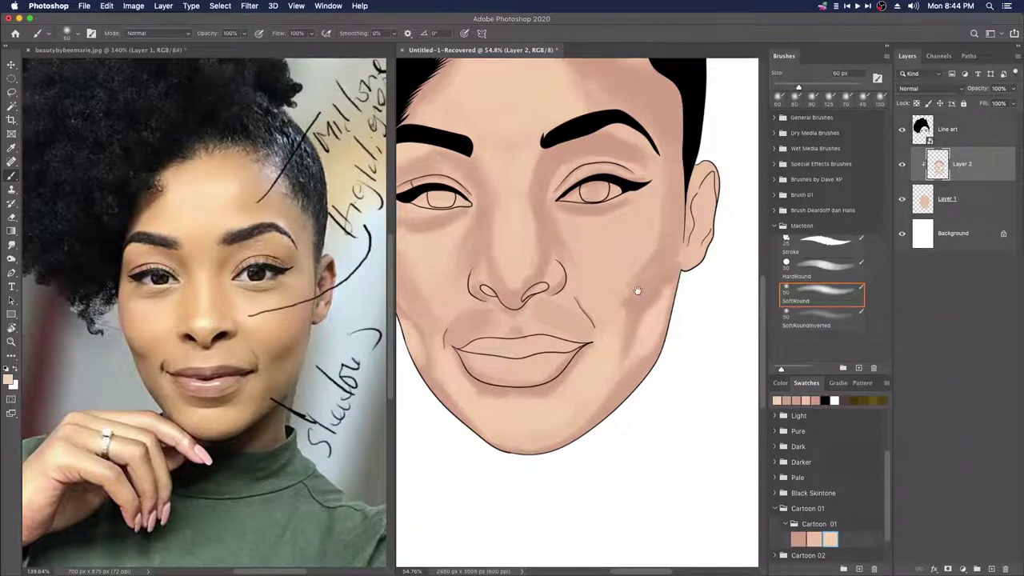
pyautogui.scroll(2, 638, 290)
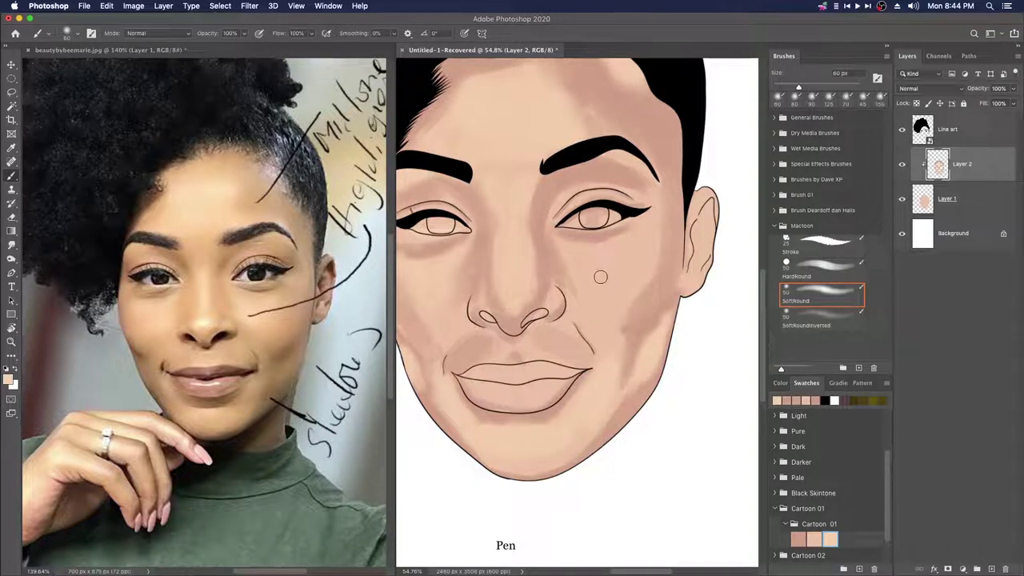
# Step: Enlarge the brush to 90 px and soften the highlights on the cheeks below the eyes and beside the nose
pyautogui.press('[')
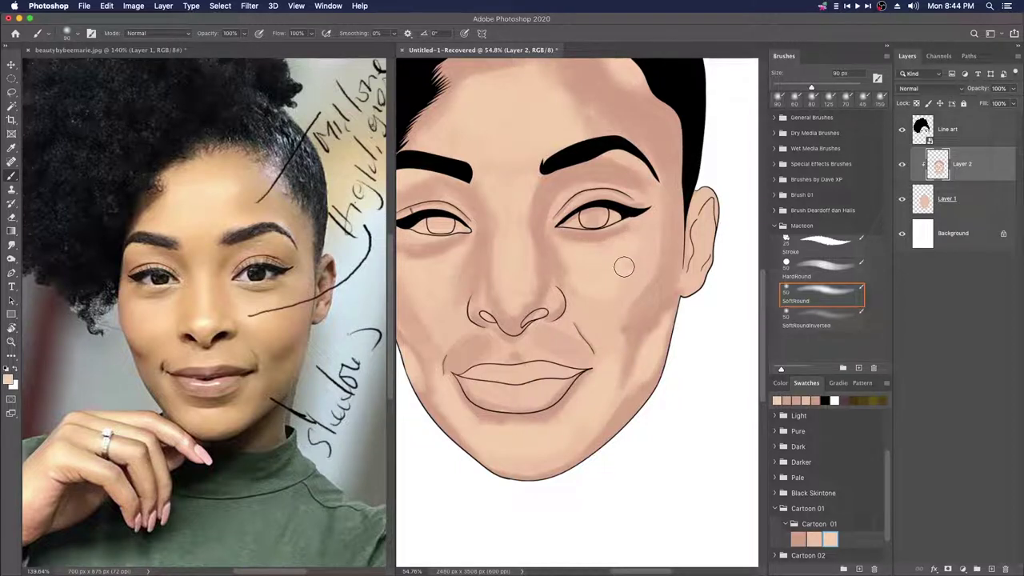
pyautogui.moveTo(567, 298)
pyautogui.mouseDown()
pyautogui.moveTo(577, 304)
pyautogui.moveTo(512, 293)
pyautogui.mouseUp()
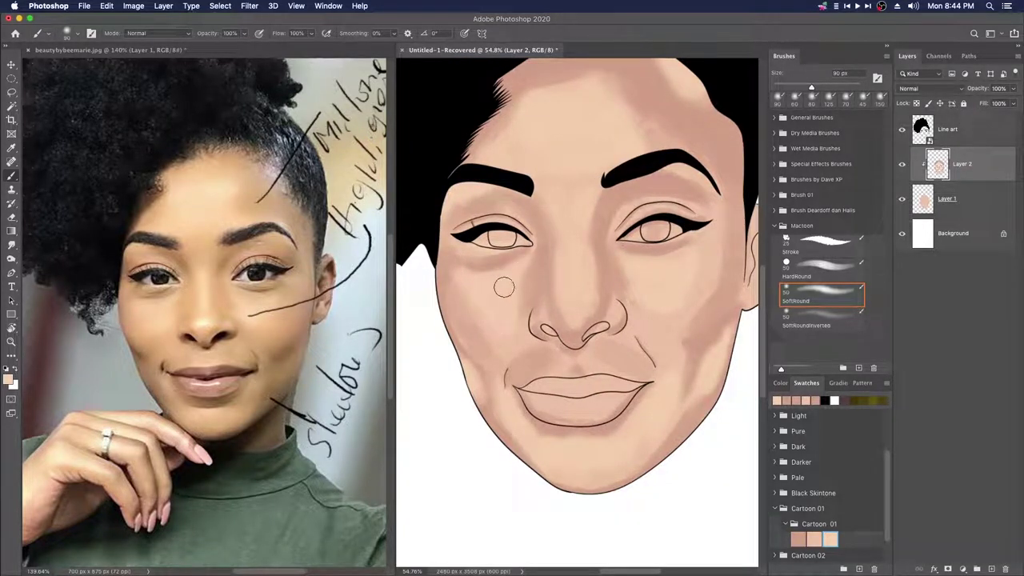
pyautogui.moveTo(680, 318); pyautogui.dragTo(647, 309)
# Step: Examine the shading and highlights across the whole face against the annotated reference photo
pyautogui.scroll(3, 646, 310)
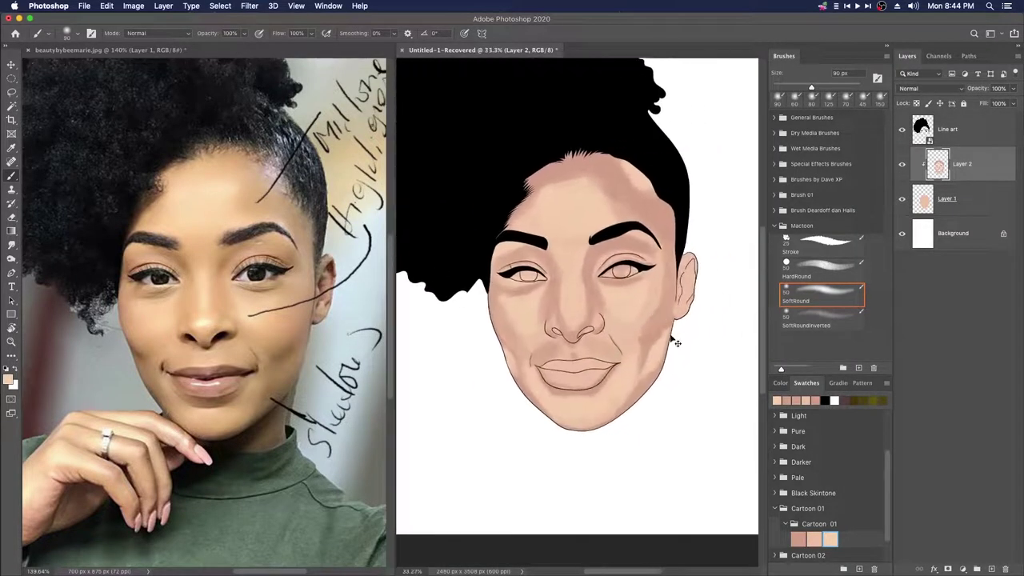
pyautogui.scroll(3, 661, 327)
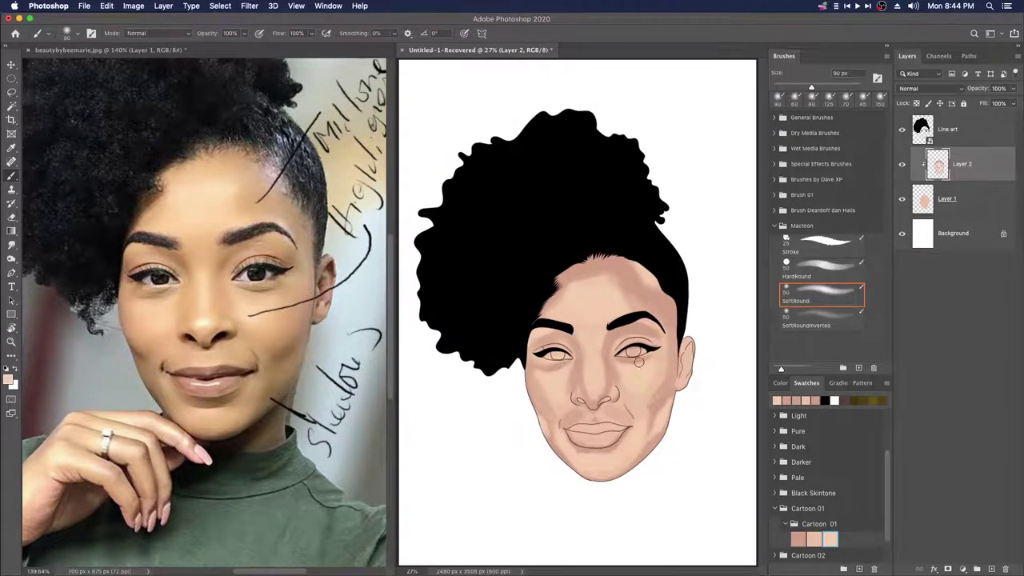
pyautogui.moveTo(596, 396); pyautogui.dragTo(628, 396)
pyautogui.moveTo(704, 395)
pyautogui.mouseDown()
pyautogui.moveTo(666, 392)
pyautogui.moveTo(657, 350)
pyautogui.mouseUp()
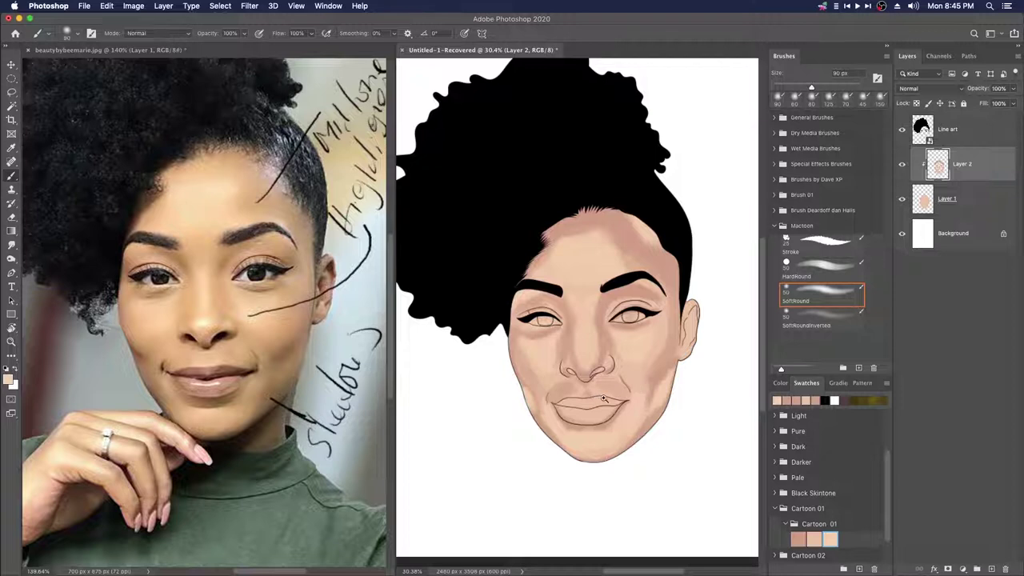
pyautogui.scroll(3, 602, 398)
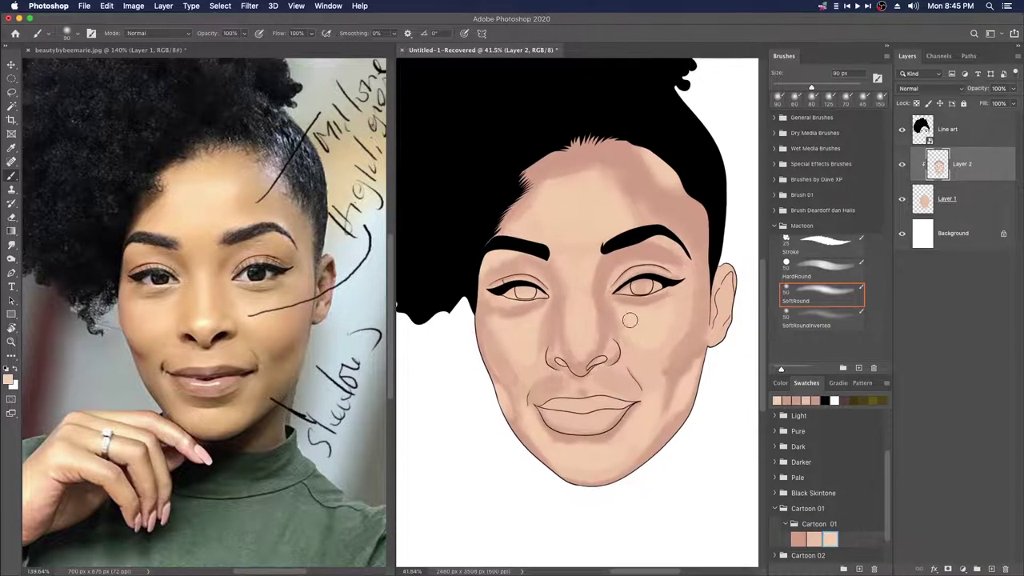
pyautogui.moveTo(669, 343); pyautogui.dragTo(640, 340)
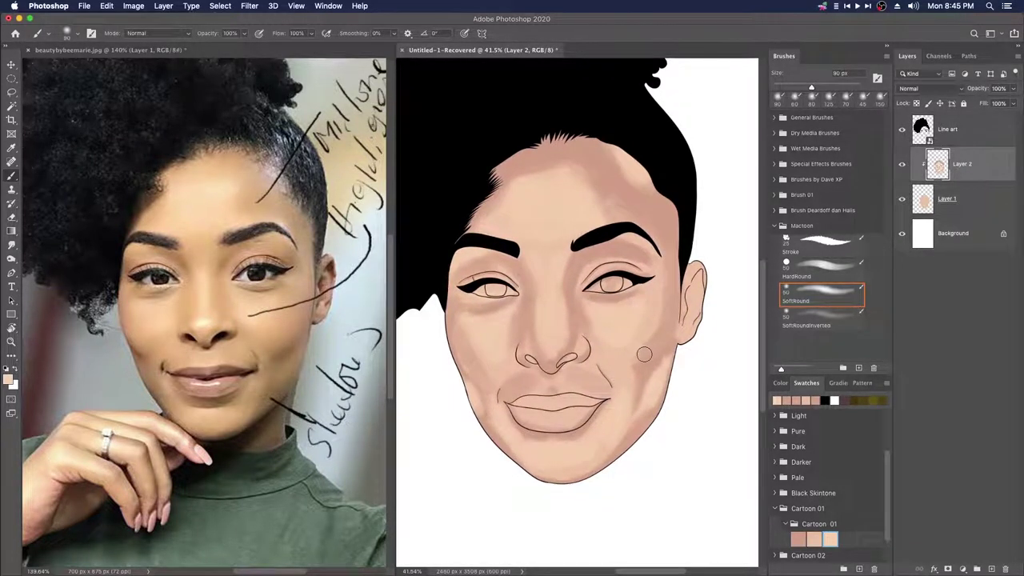
# Step: Touch up the light skin tone around the outer corner of the right-hand eye with the SoftRound brush reduced to 35 px
pyautogui.scroll(3, 612, 367)
pyautogui.hscroll(2, 659, 343)
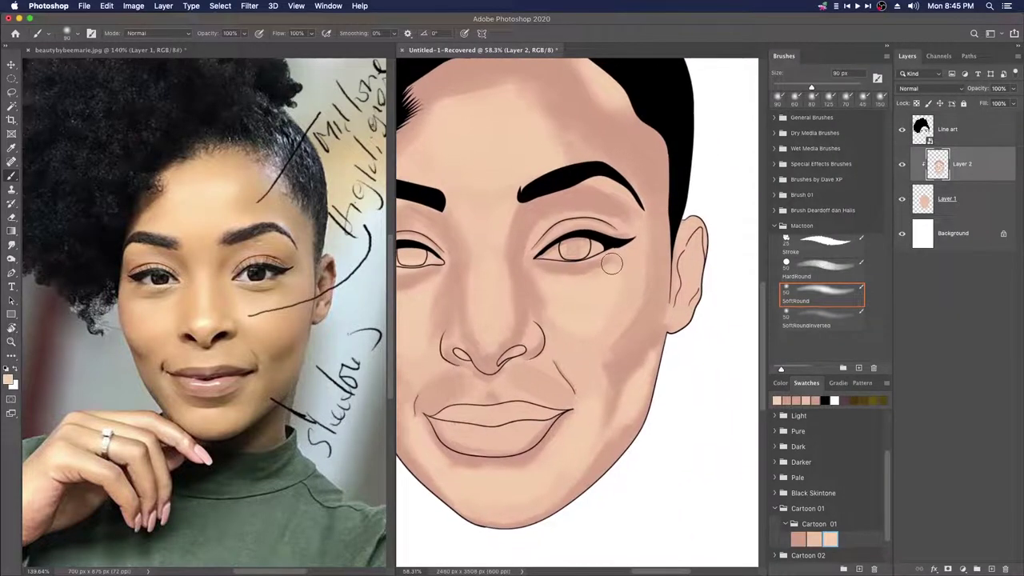
pyautogui.press('[')
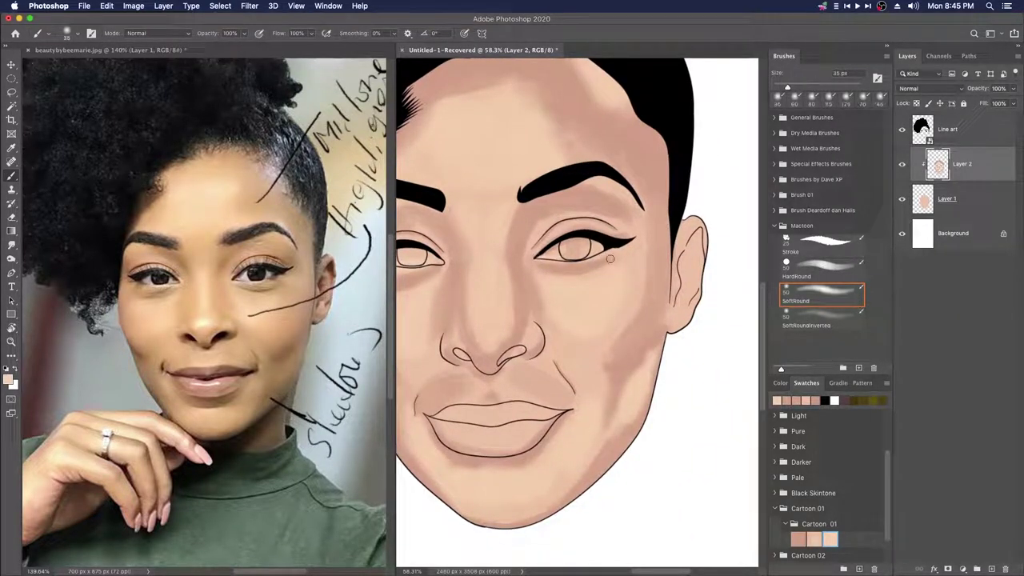
pyautogui.moveTo(596, 240); pyautogui.dragTo(584, 249)
pyautogui.press(']')
pyautogui.press(']')
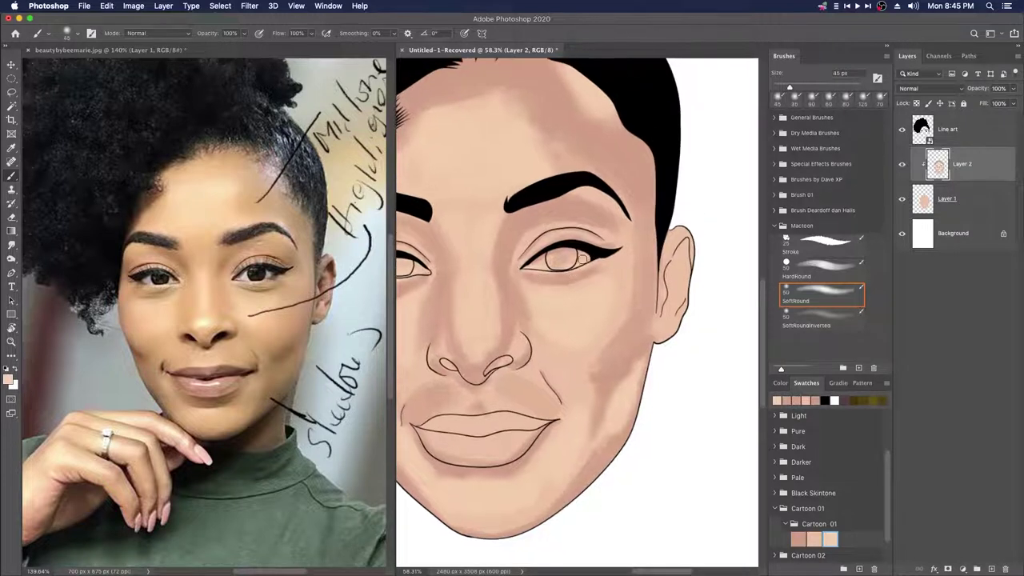
# Step: Refine the small skin areas around the upper eyelid crease with the SoftRound brush at 30 px
pyautogui.press('[')
pyautogui.press('[')
pyautogui.press('[')
pyautogui.press('[')
pyautogui.press('[')
pyautogui.hscroll(-2, 572, 254)
pyautogui.hscroll(-5, 560, 240)
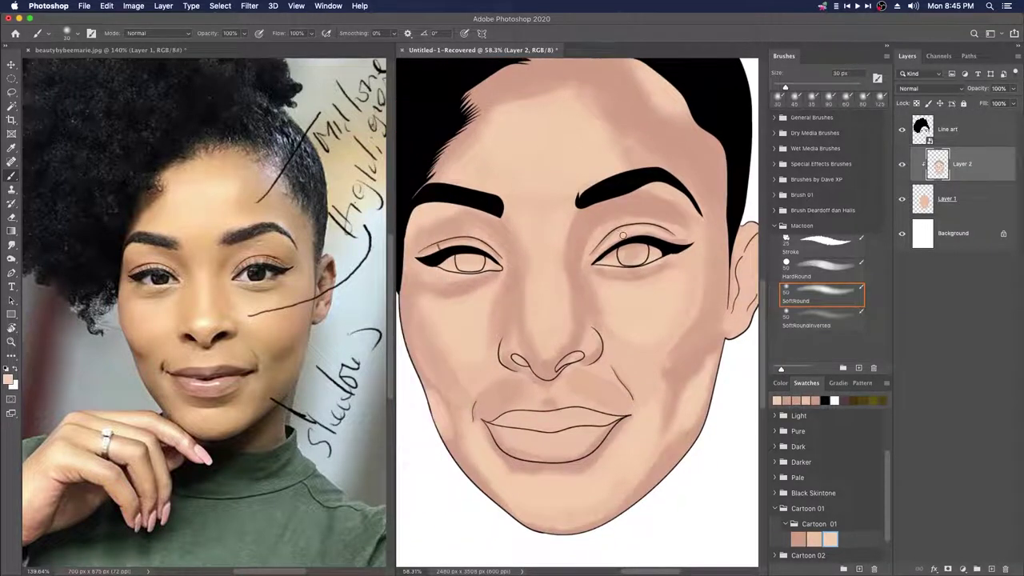
pyautogui.hscroll(3, 504, 248)
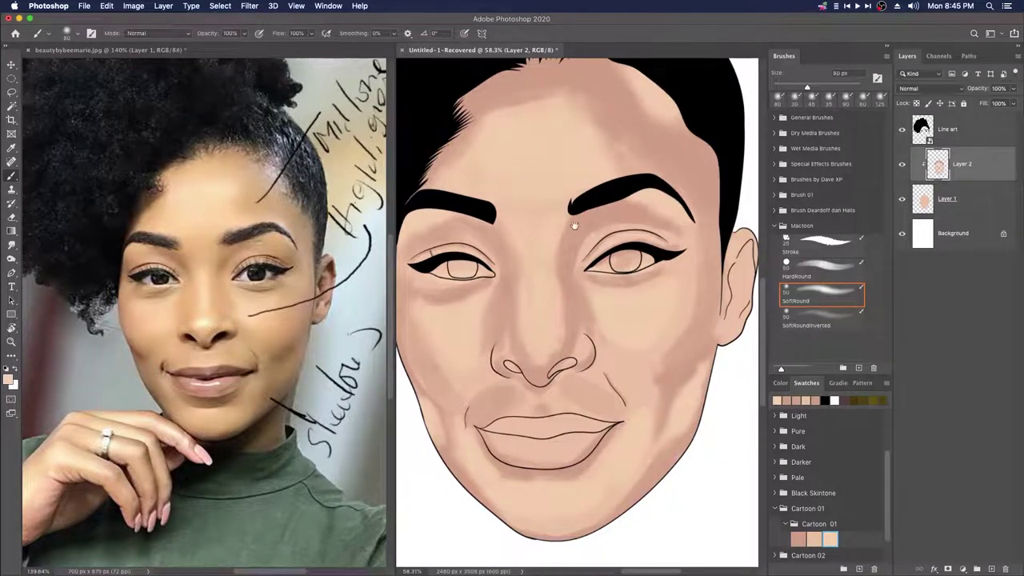
# Step: Smooth the light tone across the forehead near the hairline with the SoftRound brush enlarged to 125 px
pyautogui.hscroll(-5, 584, 228)
pyautogui.hscroll(3, 539, 137)
pyautogui.press(']')
pyautogui.press(']')
pyautogui.press(']')
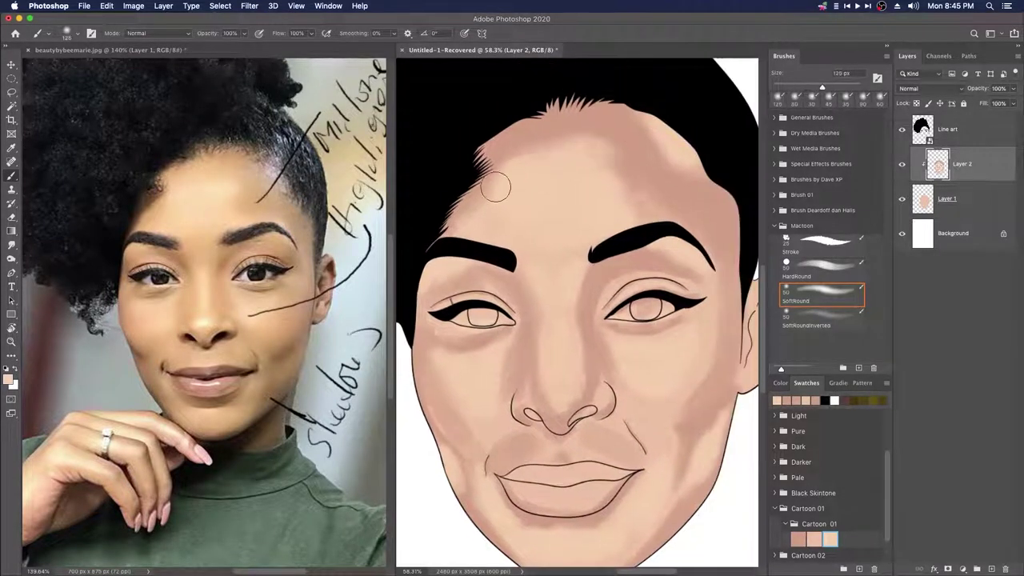
pyautogui.hscroll(4, 576, 156)
pyautogui.scroll(-5, 624, 304)
pyautogui.hscroll(-4, 624, 304)
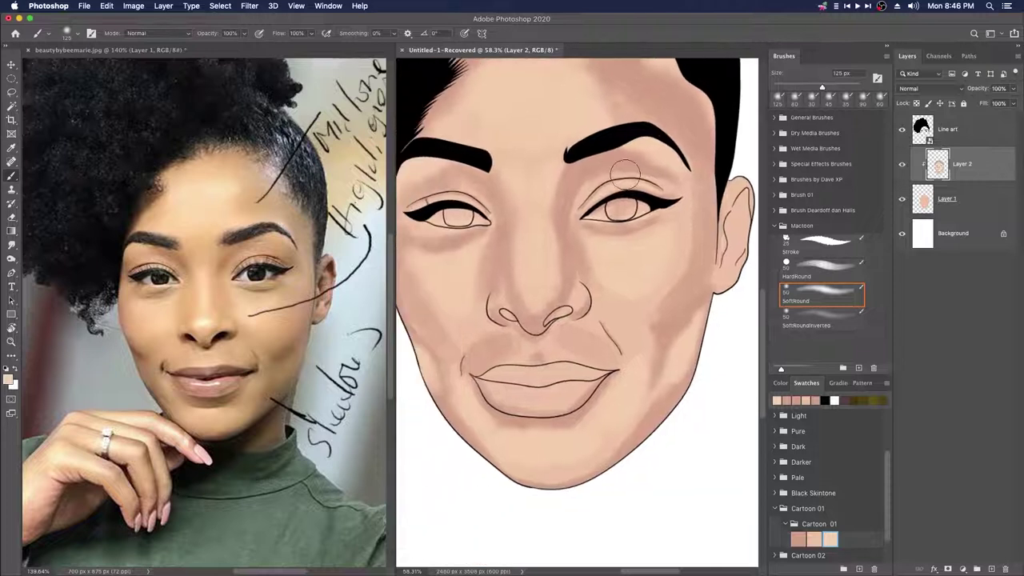
# Step: Touch up the skin shading above the upper lip and around the nose on Layer 2, reducing the brush to 60 px
pyautogui.press('[')
pyautogui.press('[')
pyautogui.press('[')
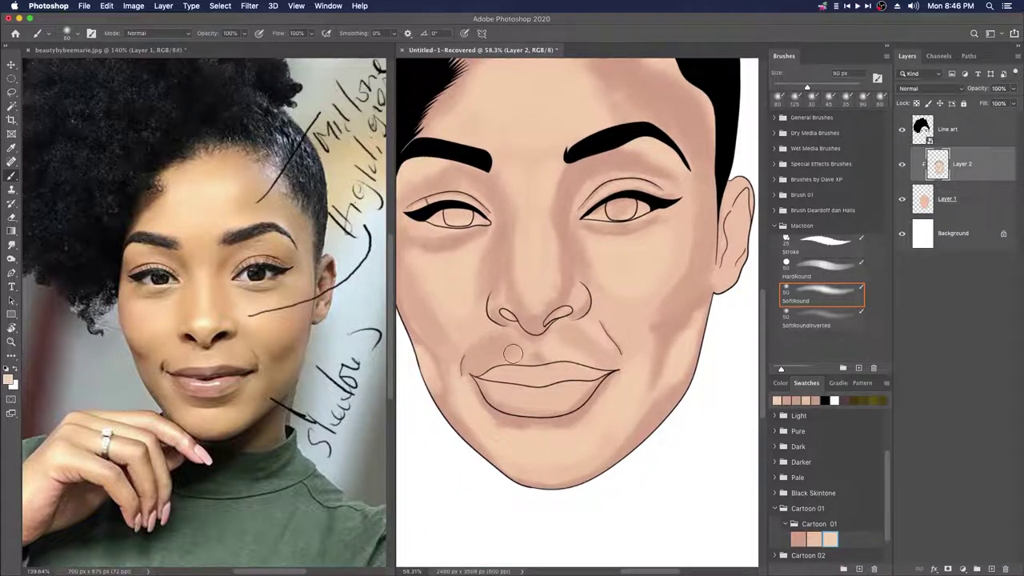
pyautogui.moveTo(580, 121); pyautogui.dragTo(594, 213)
pyautogui.moveTo(654, 336); pyautogui.dragTo(645, 265)
pyautogui.scroll(3, 645, 265)
pyautogui.hscroll(-3, 645, 265)
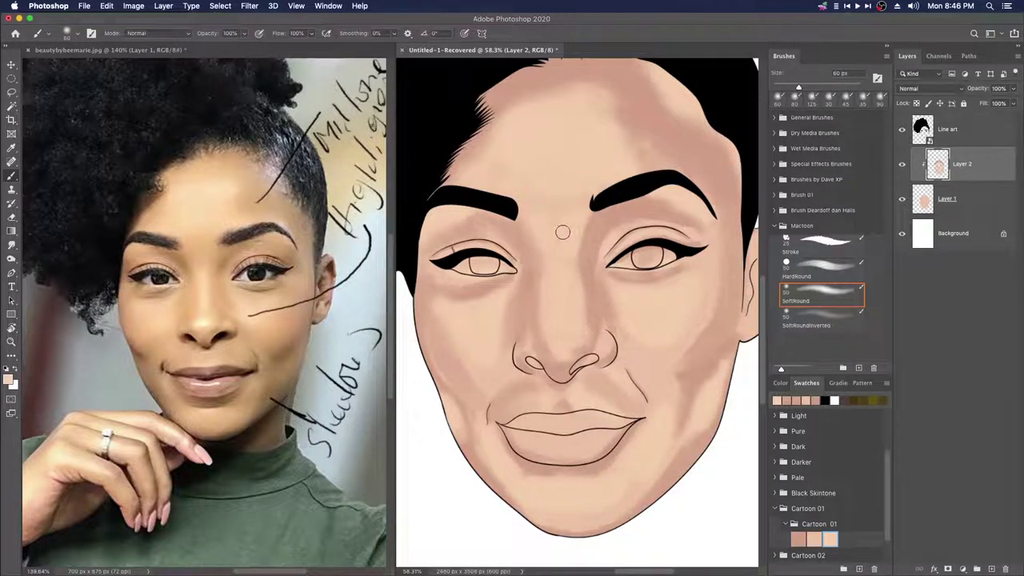
# Step: Refine the shading along the nose bridge, inner eye corners and cheek on Layer 2 with the 60 px SoftRound brush
pyautogui.moveTo(616, 226); pyautogui.dragTo(601, 253)
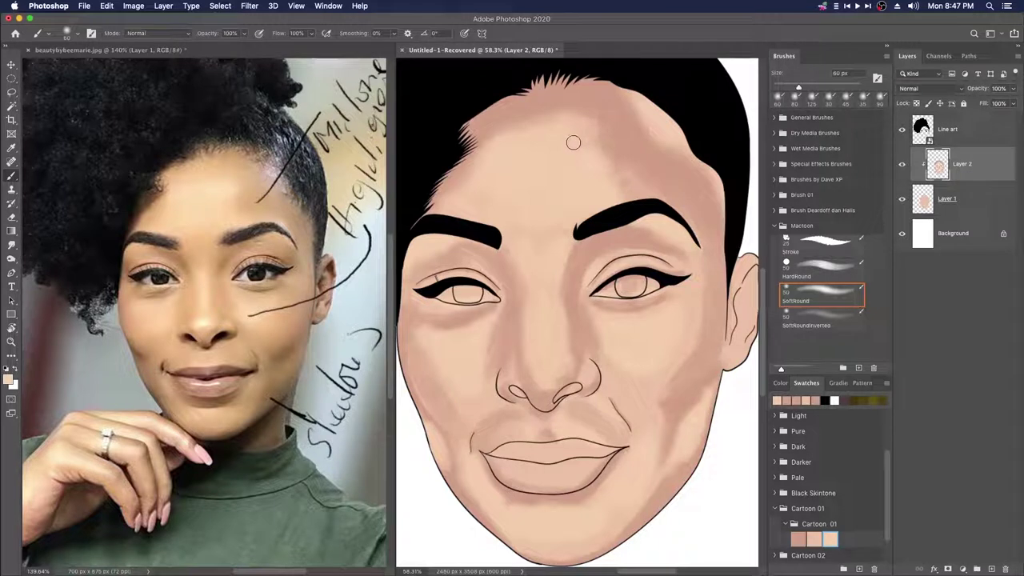
pyautogui.moveTo(612, 333); pyautogui.dragTo(603, 288)
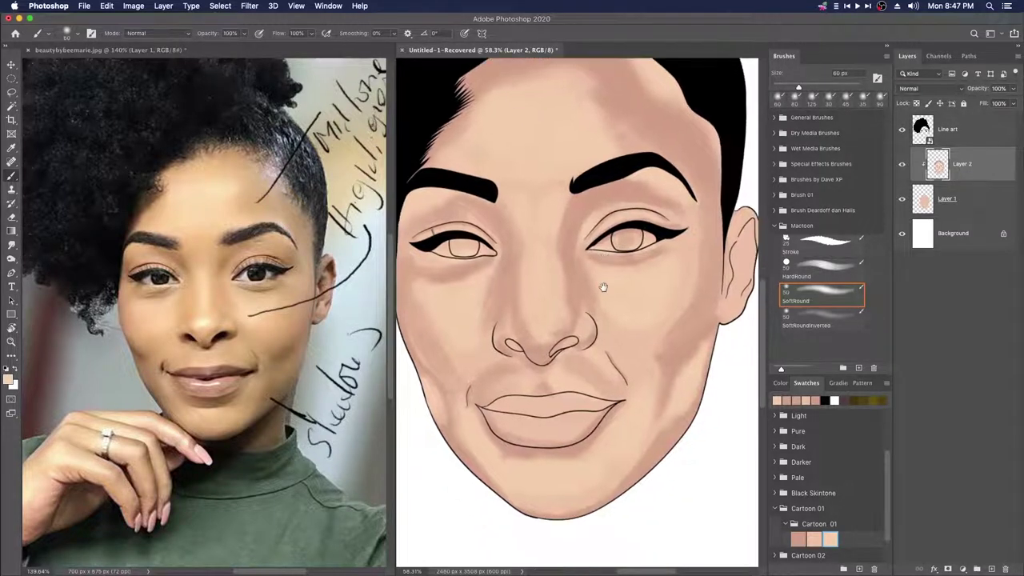
pyautogui.hscroll(-2, 563, 283)
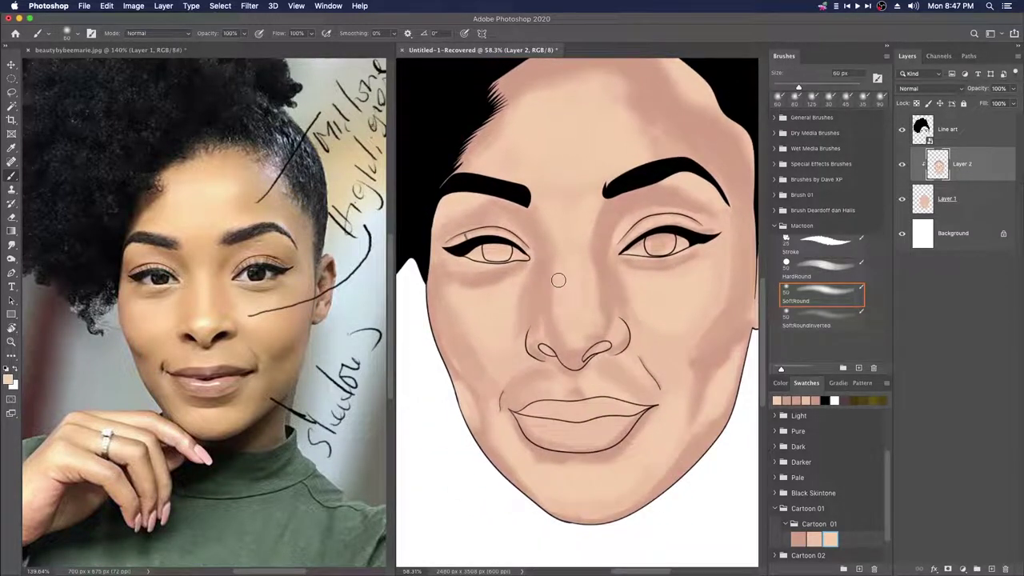
pyautogui.moveTo(624, 296); pyautogui.dragTo(610, 298)
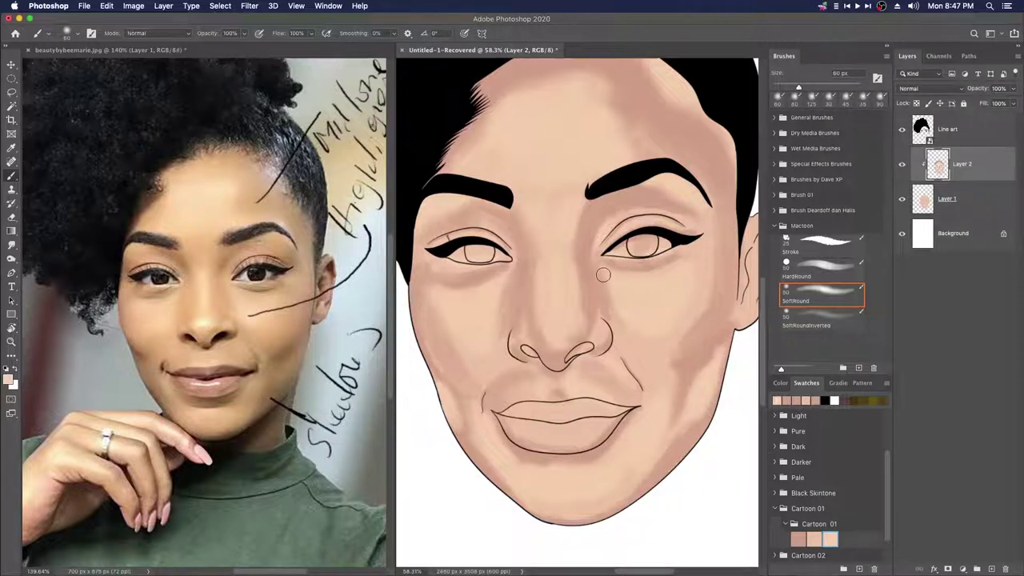
pyautogui.moveTo(591, 249); pyautogui.dragTo(584, 266)
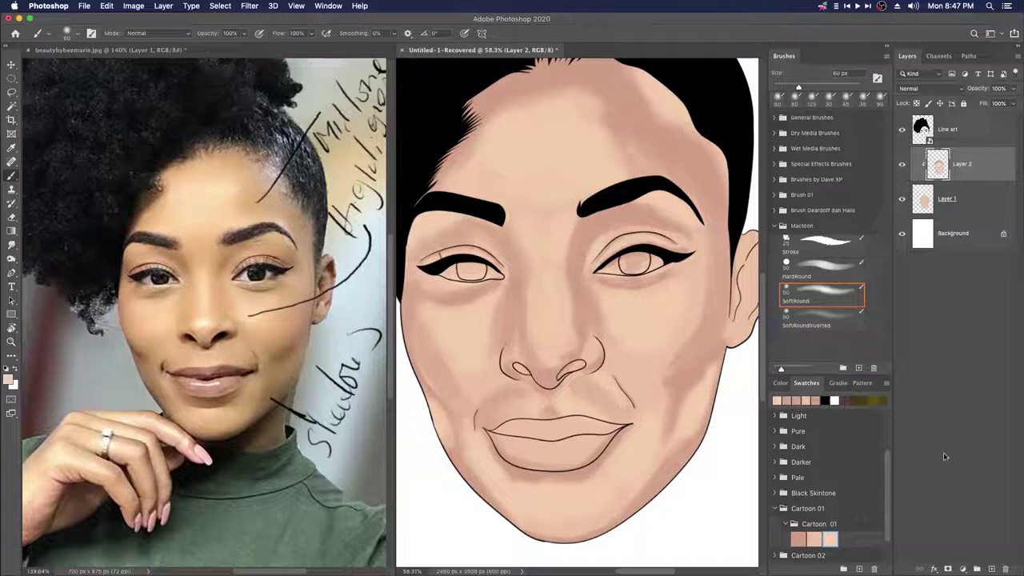
# Step: Add a new layer above Layer 2 and clip it to the flat skin base on Layer 1
pyautogui.click(991, 569)
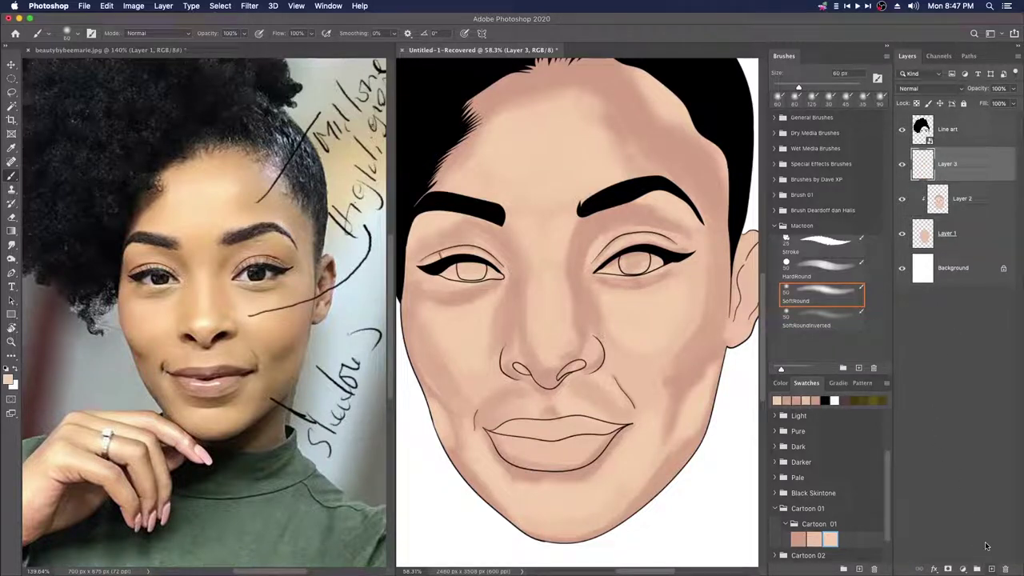
pyautogui.click(902, 199)
pyautogui.click(957, 235)
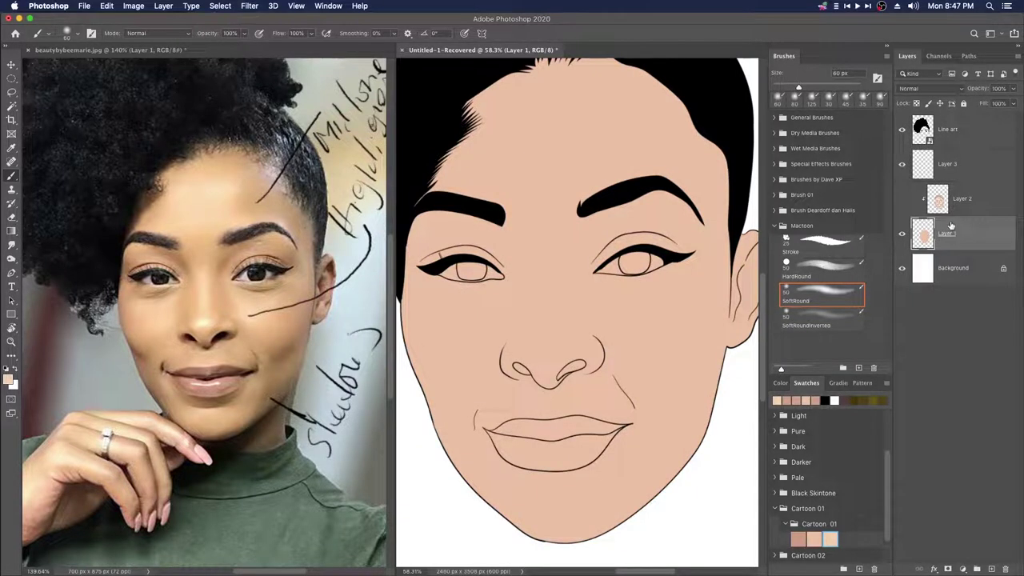
pyautogui.click(954, 164)
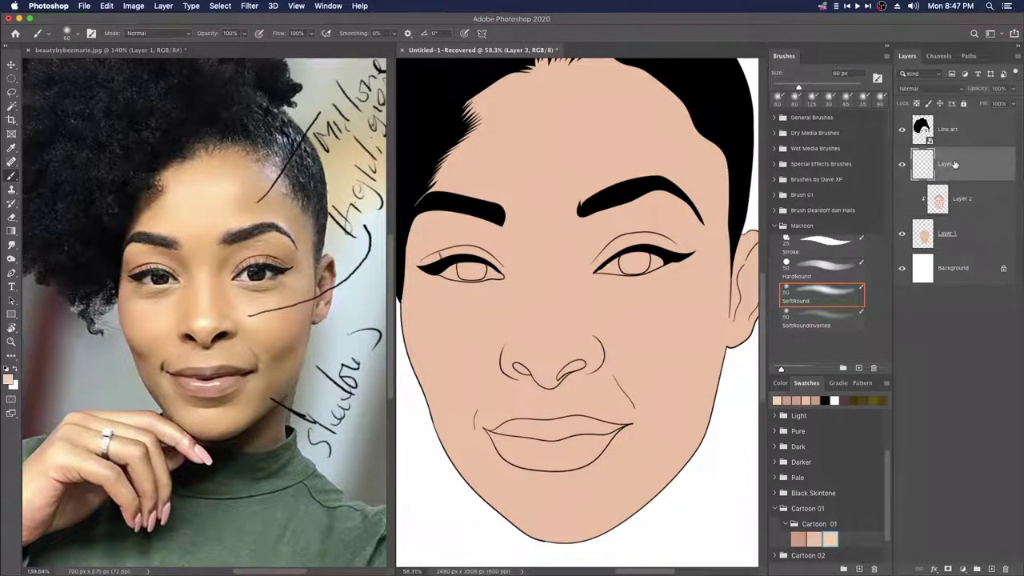
pyautogui.click(903, 201)
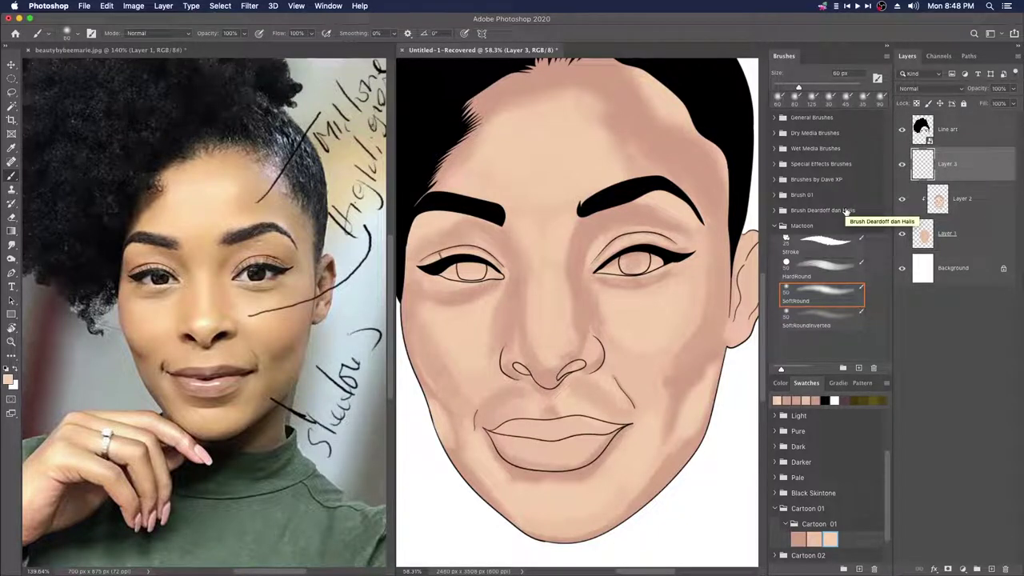
pyautogui.press('super+alt+g')
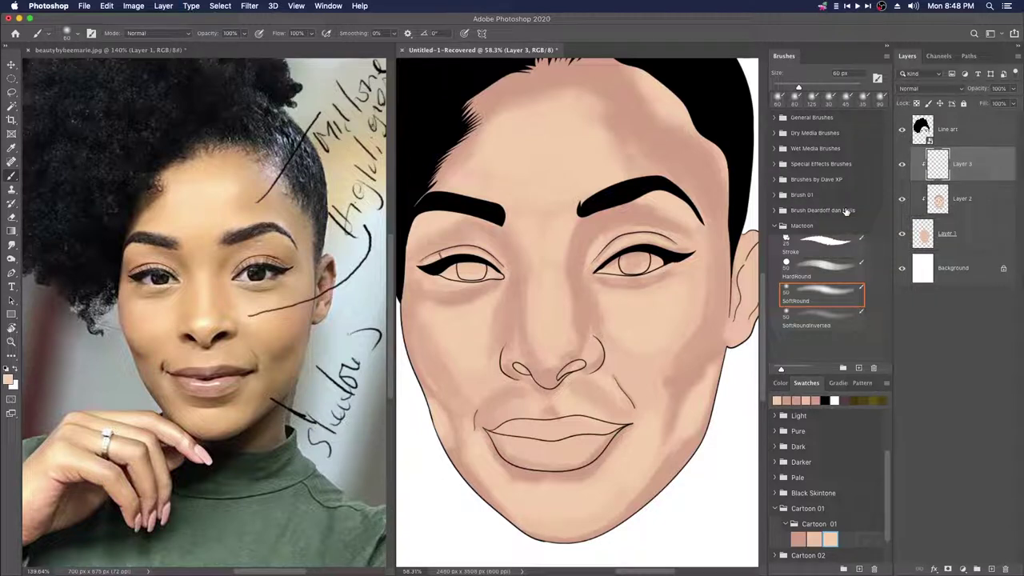
# Step: Choose the Soft Round brush from General Brushes and set its opacity to 30% and flow to 50%
pyautogui.moveTo(658, 340); pyautogui.dragTo(651, 320)
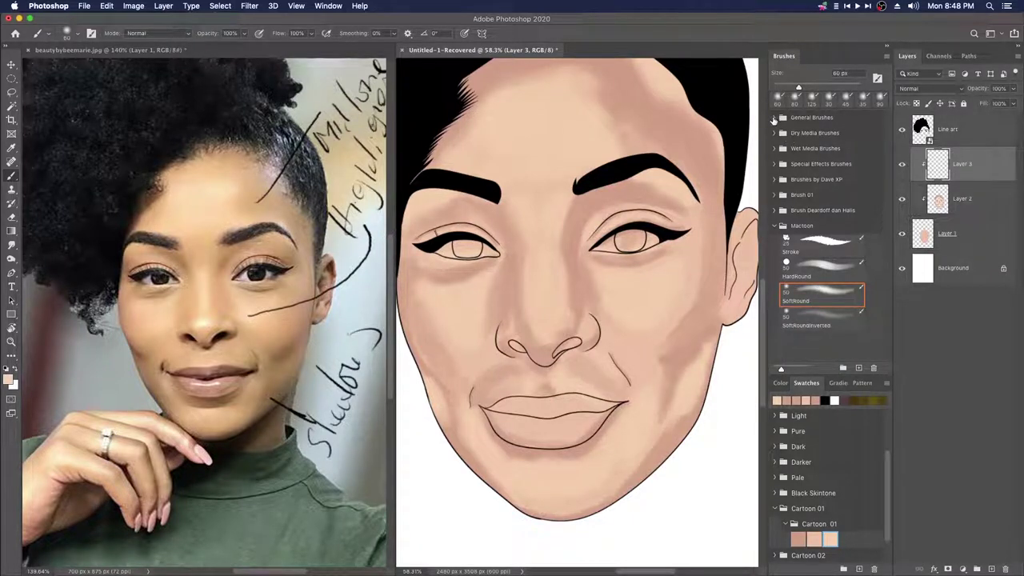
pyautogui.click(774, 117)
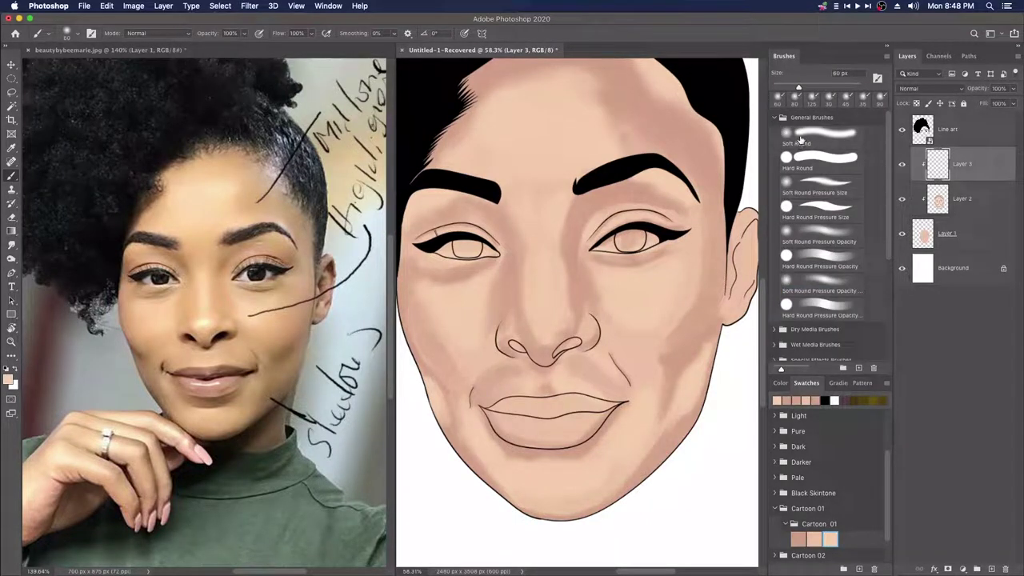
pyautogui.click(801, 139)
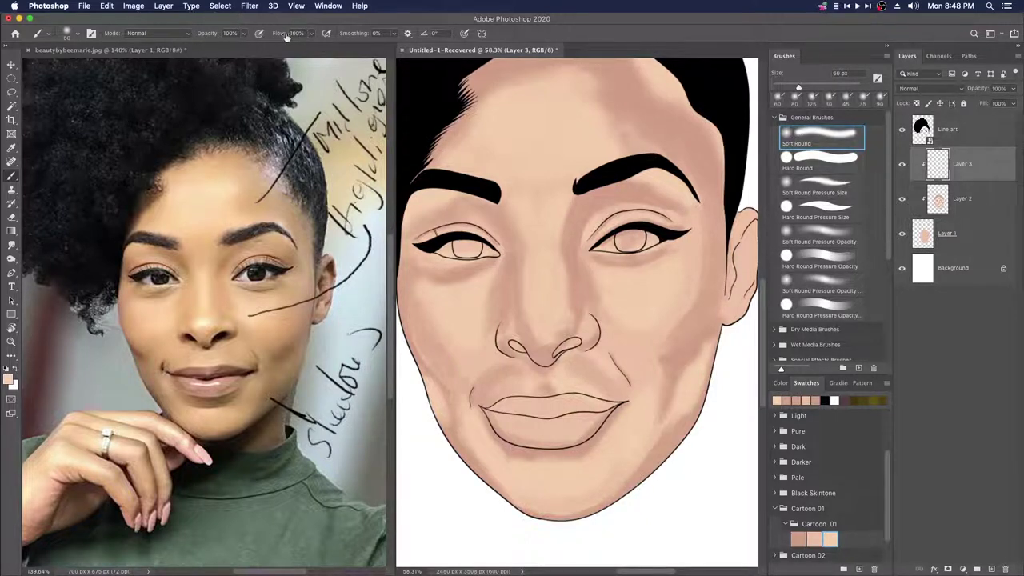
pyautogui.click(232, 34)
pyautogui.write('30')
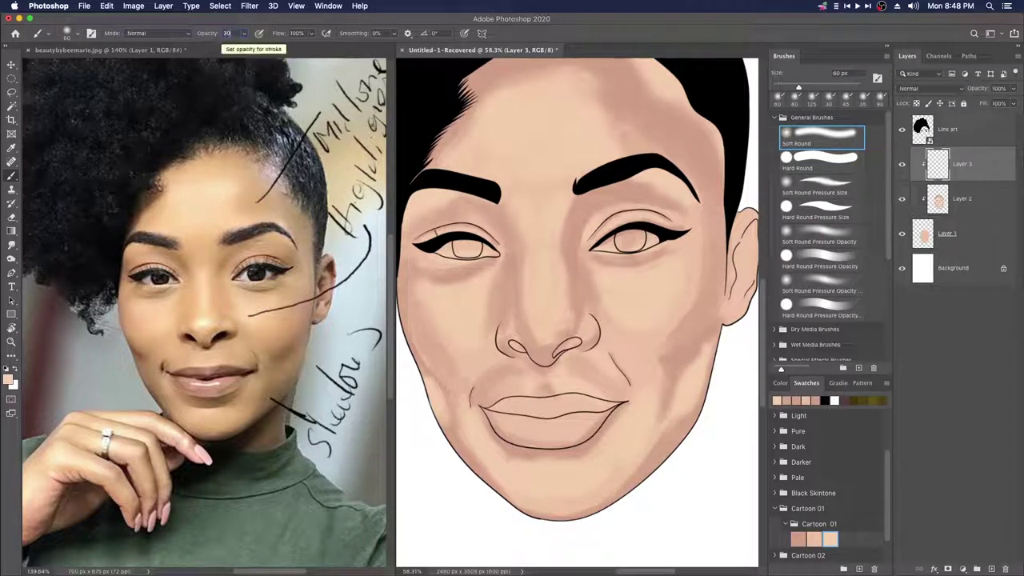
pyautogui.press('Tab')
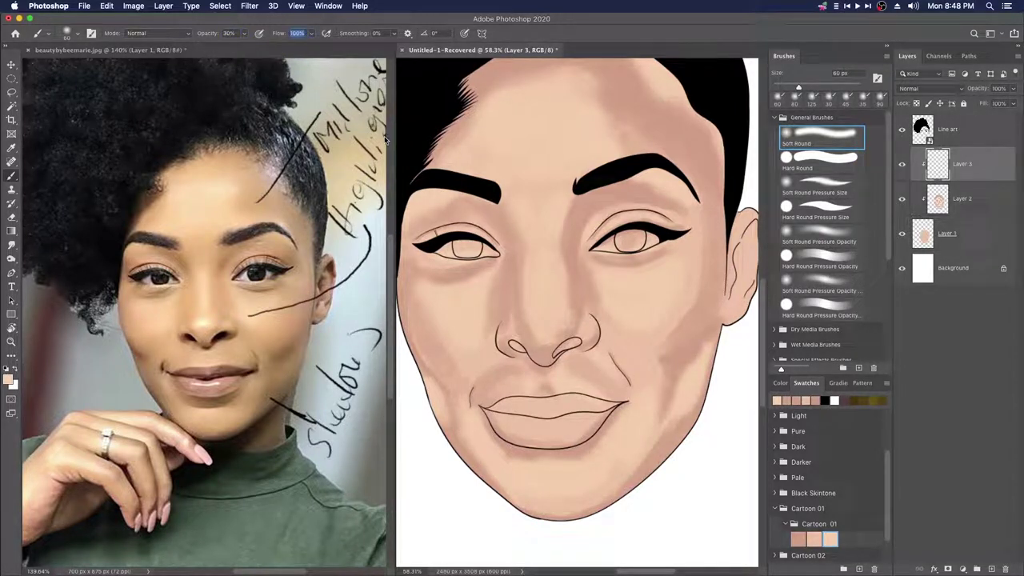
pyautogui.write('50')
# Step: Start blending the upper edge of the forehead shadow on Layer 3 with a 125 px brush, sampling neighbouring skin tones
pyautogui.moveTo(619, 140); pyautogui.dragTo(601, 190)
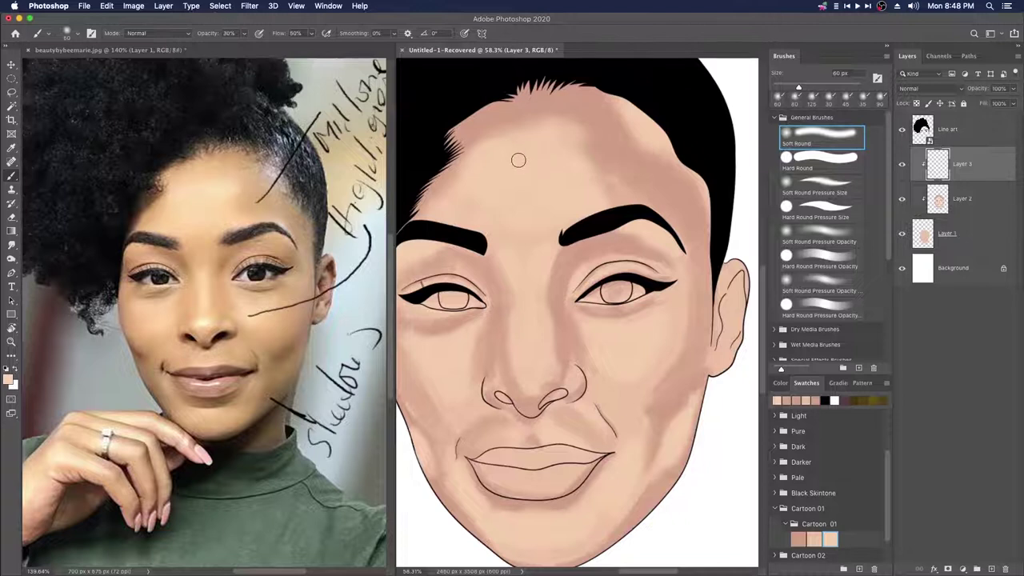
pyautogui.hscroll(-3, 530, 165)
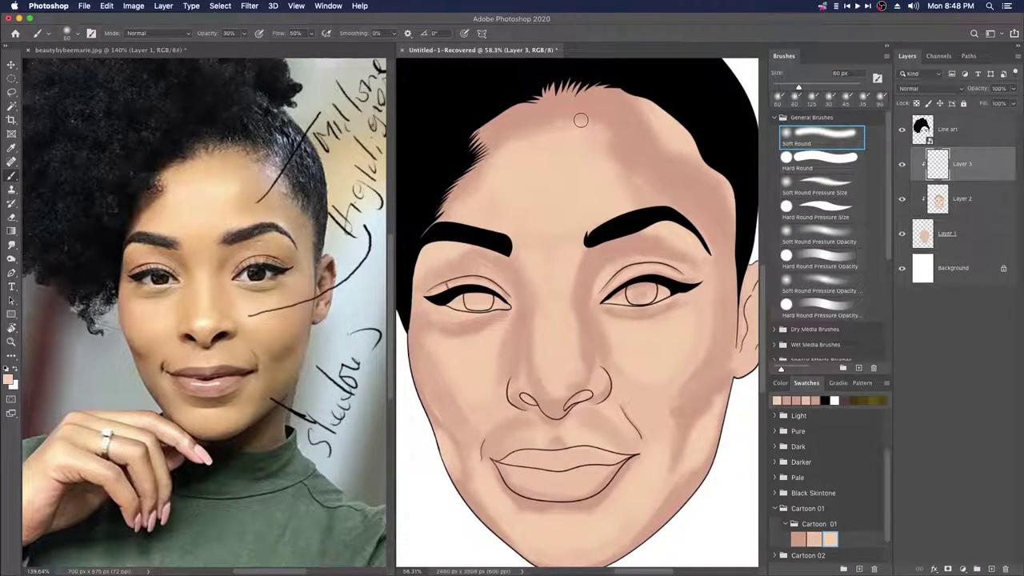
pyautogui.press(']')
pyautogui.press(']')
pyautogui.press(']')
pyautogui.press(']')
pyautogui.press(']')
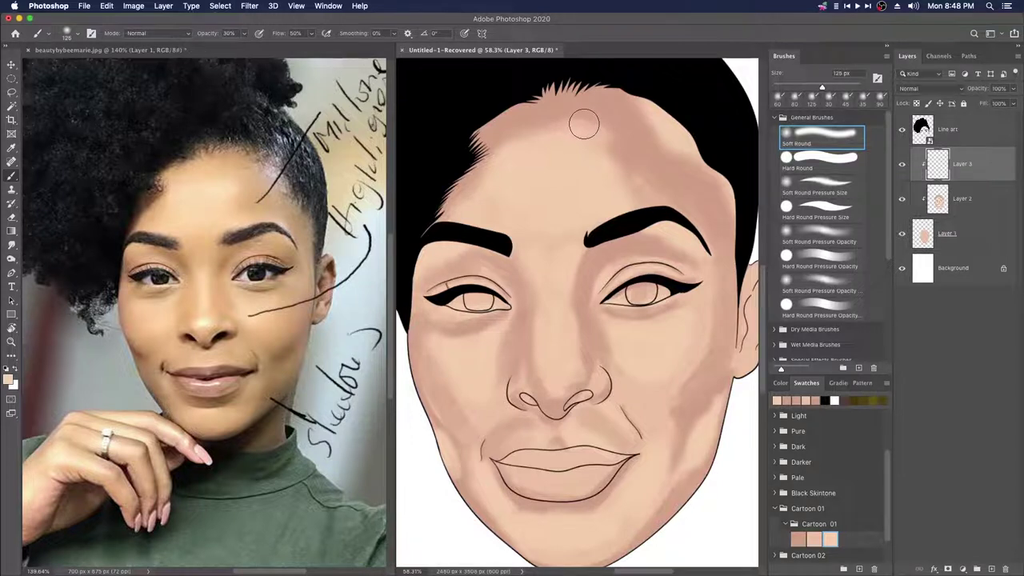
pyautogui.hscroll(3, 637, 176)
pyautogui.moveTo(638, 185); pyautogui.dragTo(601, 194)
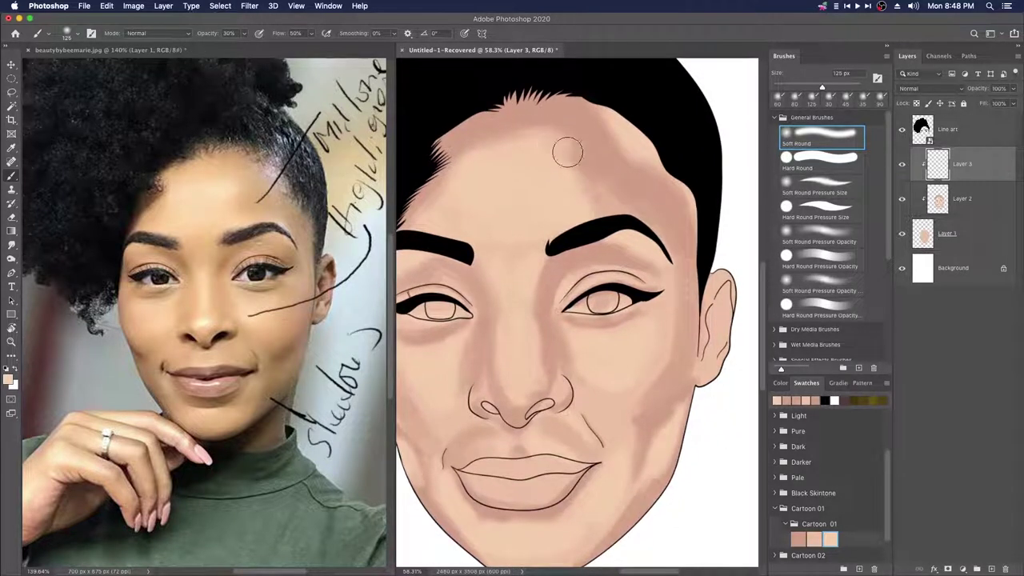
pyautogui.keyDown('alt'); pyautogui.click(606, 171); pyautogui.keyUp('alt')
pyautogui.keyDown('alt'); pyautogui.click(596, 156); pyautogui.keyUp('alt')
pyautogui.keyDown('alt'); pyautogui.click(591, 164); pyautogui.keyUp('alt')
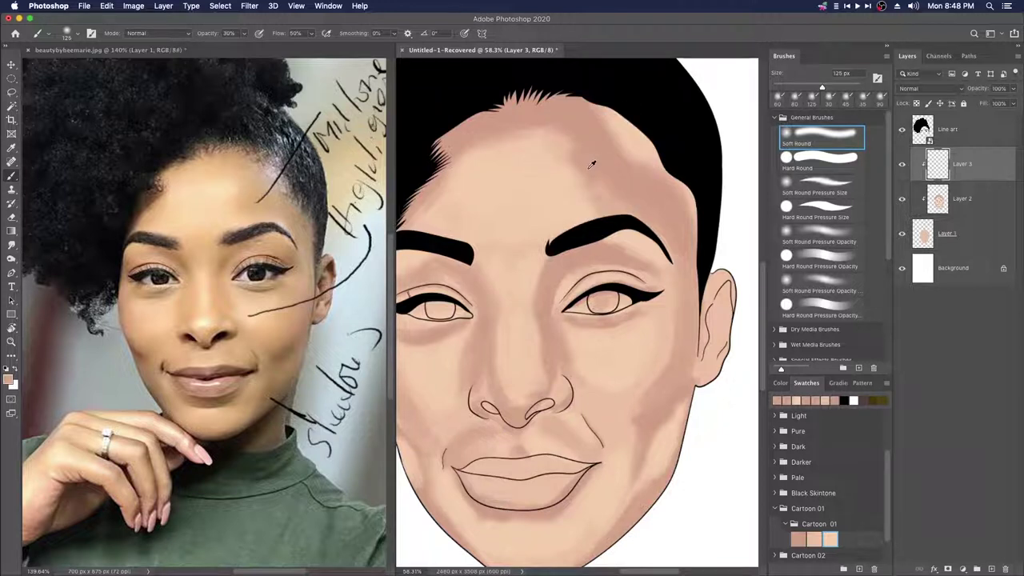
pyautogui.keyDown('alt'); pyautogui.click(592, 160); pyautogui.keyUp('alt')
pyautogui.keyDown('alt'); pyautogui.click(592, 157); pyautogui.keyUp('alt')
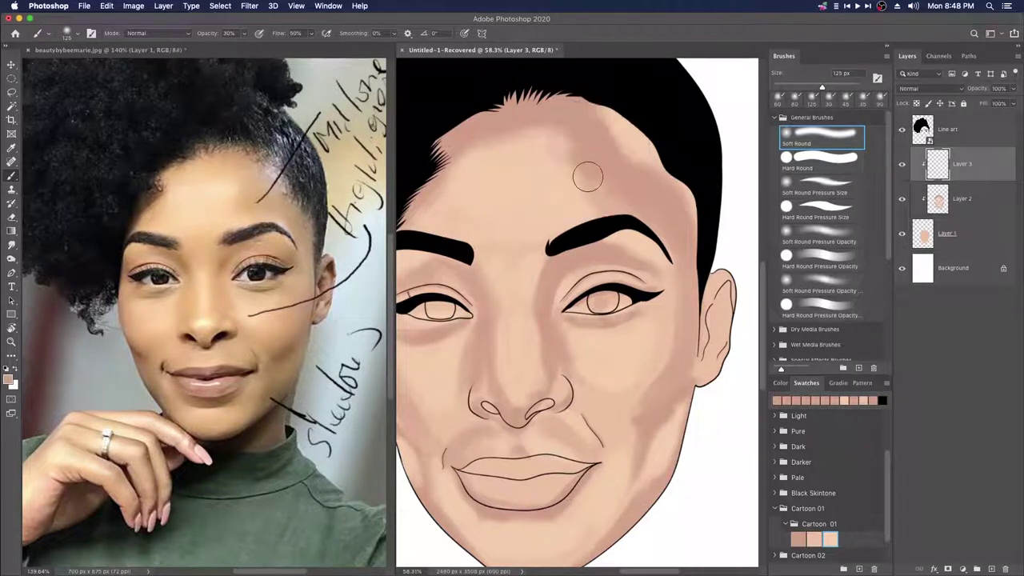
# Step: Soften the rest of the forehead shadow's edge with repeatedly sampled tones and compare the face with Layer 3 hidden and shown
pyautogui.keyDown('alt'); pyautogui.click(596, 173); pyautogui.keyUp('alt')
pyautogui.keyDown('alt'); pyautogui.click(605, 176); pyautogui.keyUp('alt')
pyautogui.keyDown('alt'); pyautogui.click(566, 168); pyautogui.keyUp('alt')
pyautogui.keyDown('alt'); pyautogui.click(611, 175); pyautogui.keyUp('alt')
pyautogui.keyDown('alt'); pyautogui.click(602, 191); pyautogui.keyUp('alt')
pyautogui.keyDown('alt'); pyautogui.click(583, 165); pyautogui.keyUp('alt')
pyautogui.moveTo(558, 156); pyautogui.dragTo(582, 178)
pyautogui.keyDown('alt'); pyautogui.click(599, 165); pyautogui.keyUp('alt')
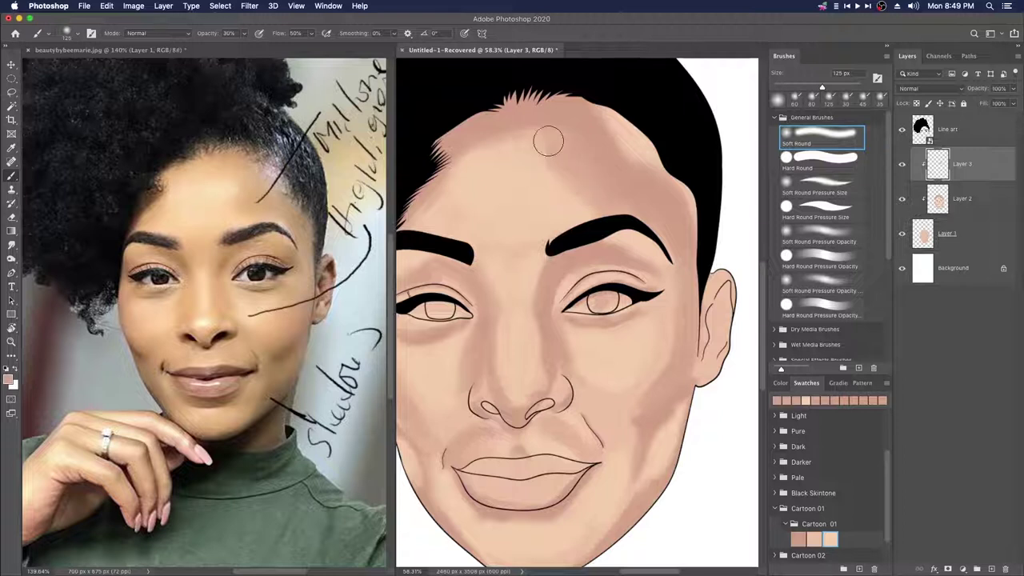
pyautogui.hscroll(-2, 572, 180)
pyautogui.scroll(1, 572, 180)
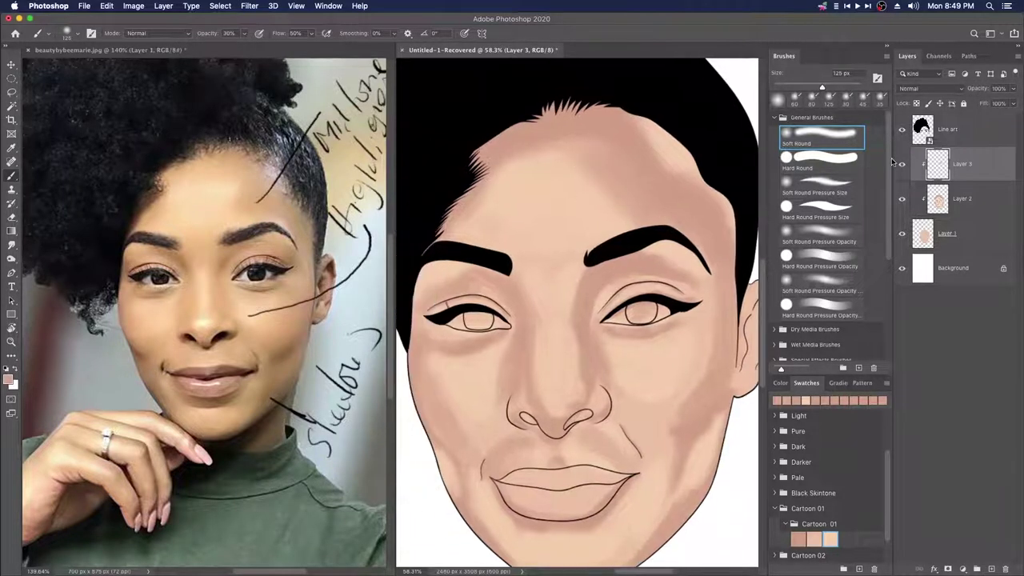
pyautogui.click(904, 164)
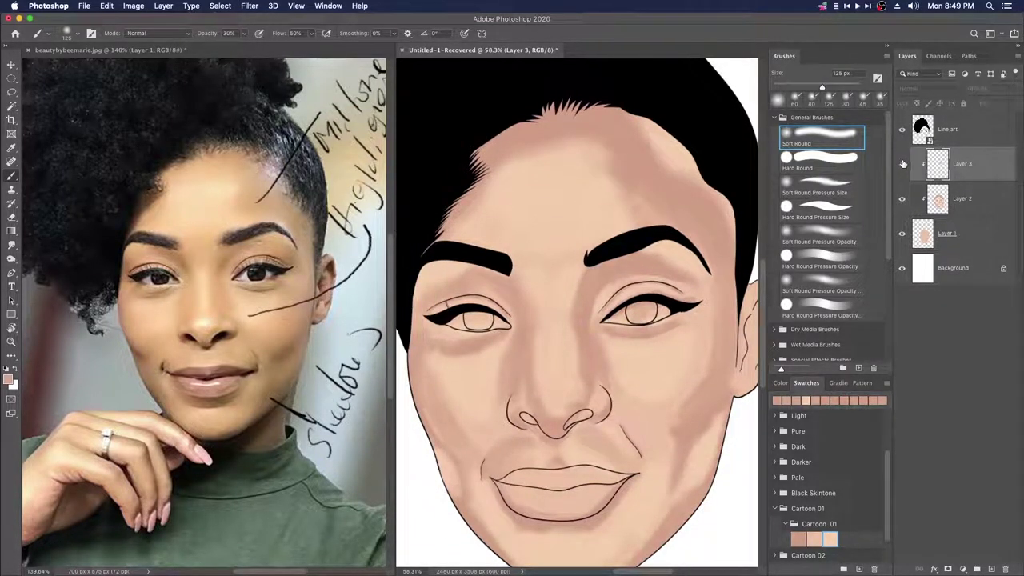
pyautogui.click(903, 164)
# Step: Blend the shading along the left-hand hairline and temple into the forehead using sampled skin tones on Layer 3
pyautogui.moveTo(593, 211); pyautogui.dragTo(604, 214)
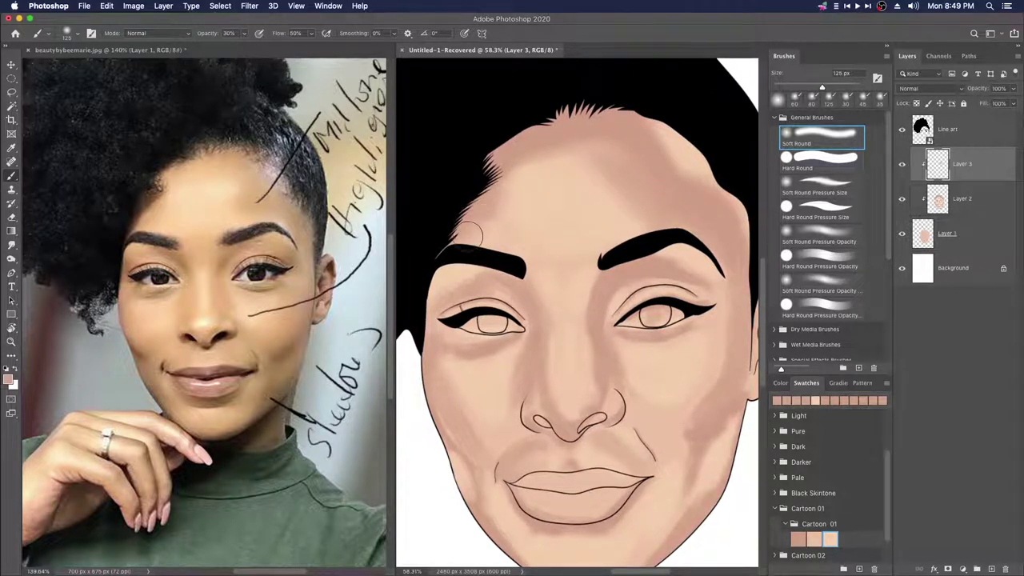
pyautogui.keyDown('alt'); pyautogui.click(505, 227); pyautogui.keyUp('alt')
pyautogui.moveTo(503, 203); pyautogui.dragTo(466, 231)
pyautogui.keyDown('alt'); pyautogui.click(498, 213); pyautogui.keyUp('alt')
pyautogui.click(479, 224)
pyautogui.keyDown('alt'); pyautogui.click(516, 147); pyautogui.keyUp('alt')
pyautogui.moveTo(524, 216); pyautogui.dragTo(506, 228)
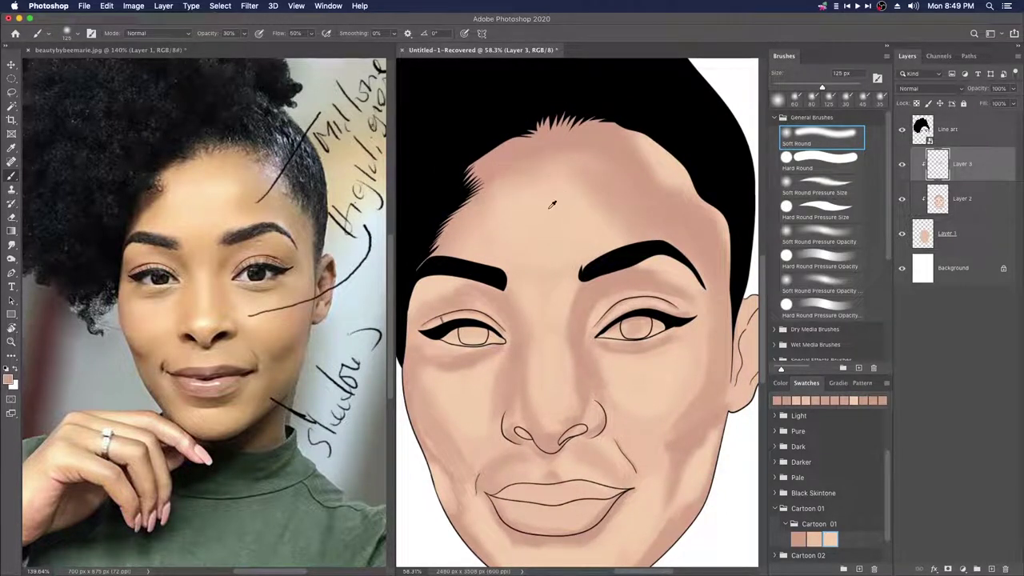
# Step: Blend the right-hand forehead shadow into the lighter forehead tone below the hairline, sampling nearby skin tones on Layer 3
pyautogui.keyDown('alt'); pyautogui.click(557, 178); pyautogui.keyUp('alt')
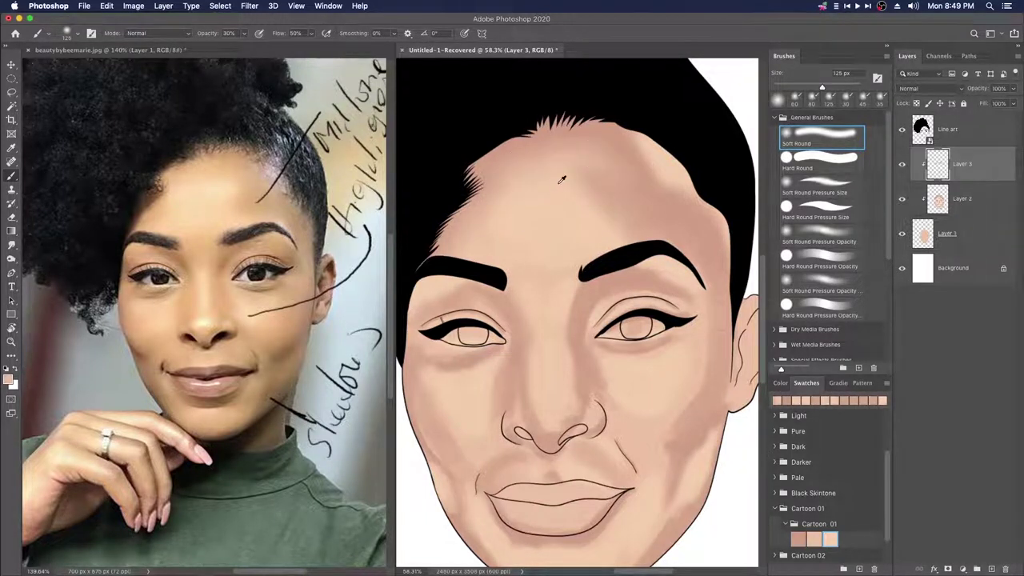
pyautogui.keyDown('alt'); pyautogui.click(638, 208); pyautogui.keyUp('alt')
pyautogui.moveTo(638, 207); pyautogui.dragTo(587, 206)
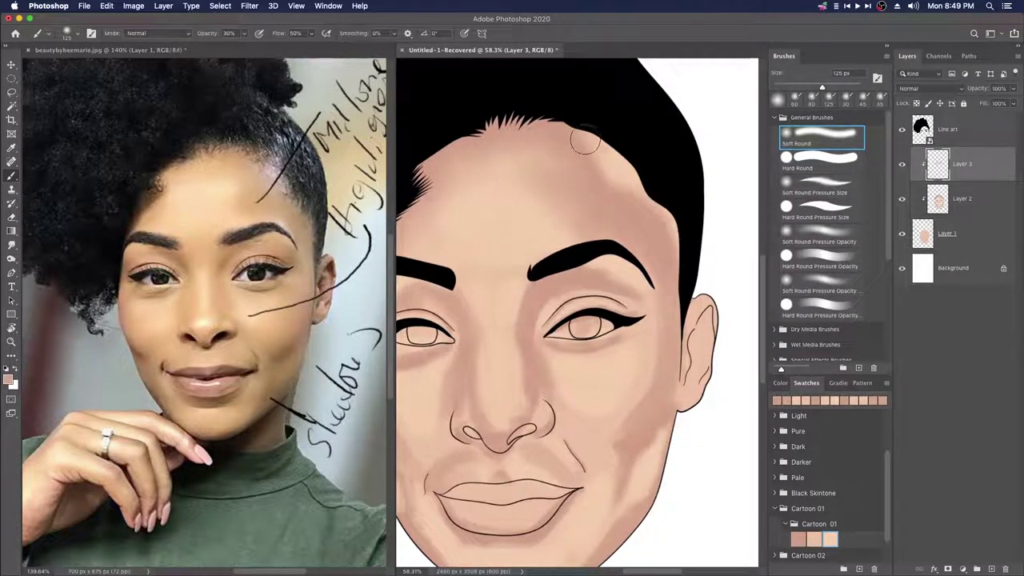
pyautogui.keyDown('alt'); pyautogui.click(621, 197); pyautogui.keyUp('alt')
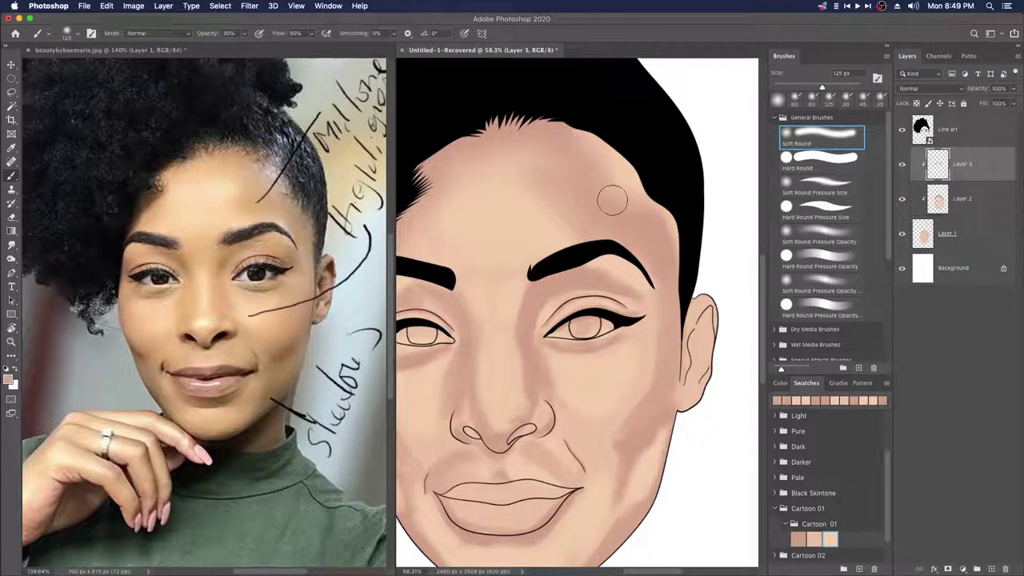
pyautogui.moveTo(669, 236); pyautogui.dragTo(623, 224)
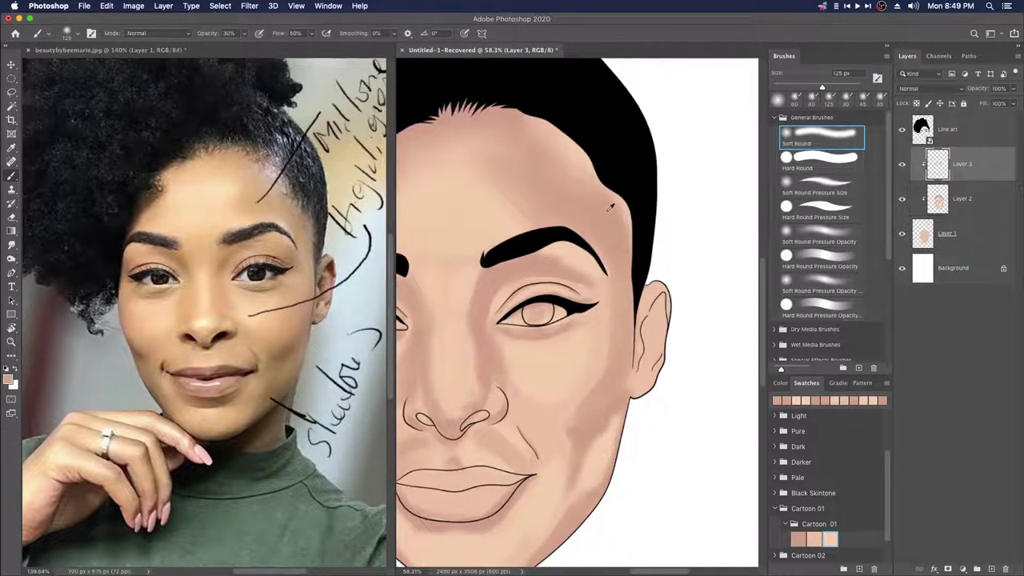
# Step: Soften the pale patch along the right-hand hairline and temple into the surrounding shadow with sampled skin tones
pyautogui.keyDown('alt'); pyautogui.click(574, 149); pyautogui.keyUp('alt')
pyautogui.moveTo(614, 208); pyautogui.dragTo(625, 218)
pyautogui.keyDown('alt'); pyautogui.click(615, 181); pyautogui.keyUp('alt')
pyautogui.scroll(2, 632, 233)
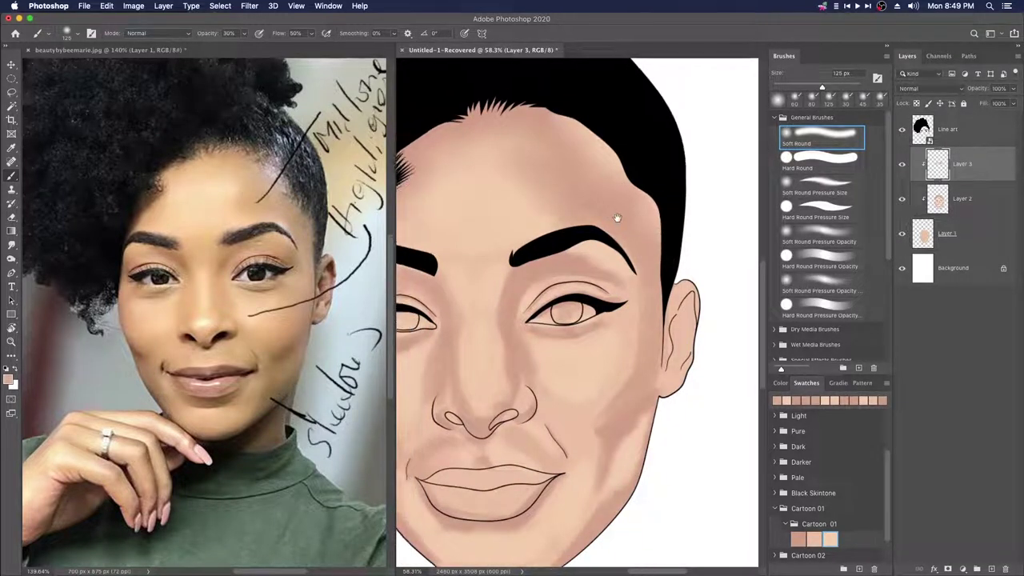
pyautogui.moveTo(629, 232); pyautogui.dragTo(627, 219)
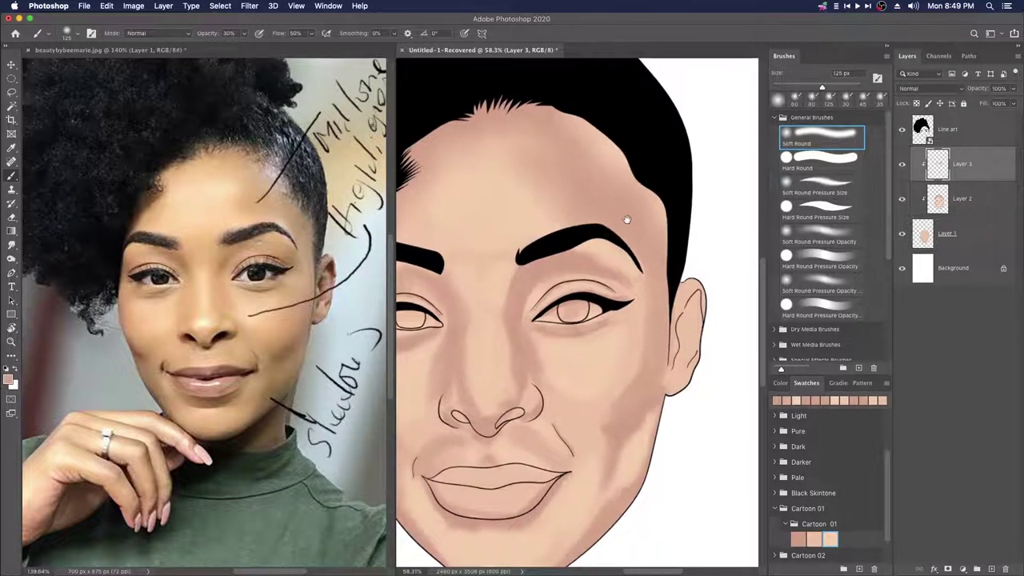
pyautogui.moveTo(612, 209)
pyautogui.mouseDown()
pyautogui.moveTo(642, 233)
pyautogui.moveTo(636, 210)
pyautogui.mouseUp()
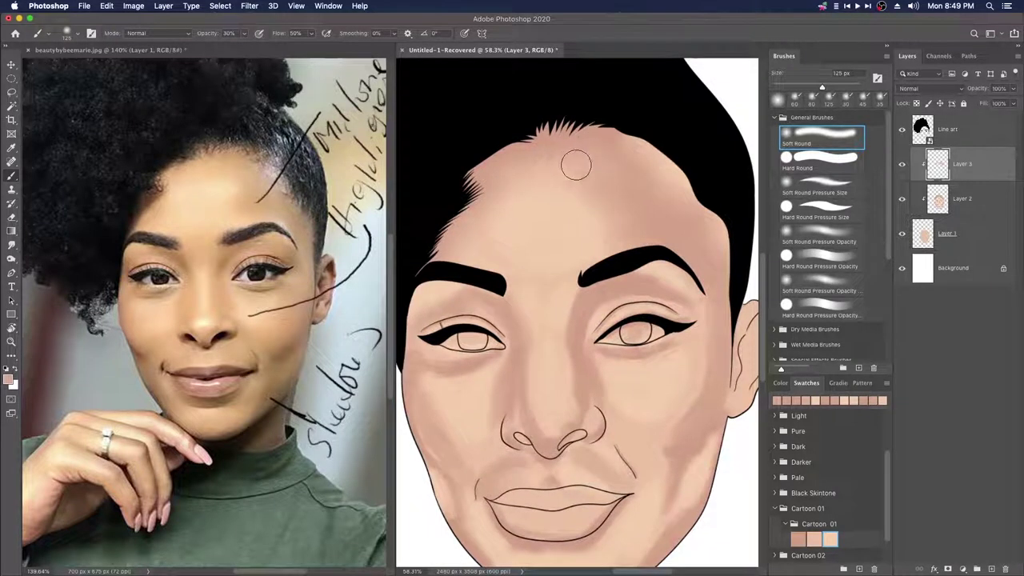
# Step: Smooth the transition between the light centre of the forehead and the shadow above the right-hand eyebrow using resampled midtones
pyautogui.moveTo(603, 200); pyautogui.dragTo(573, 193)
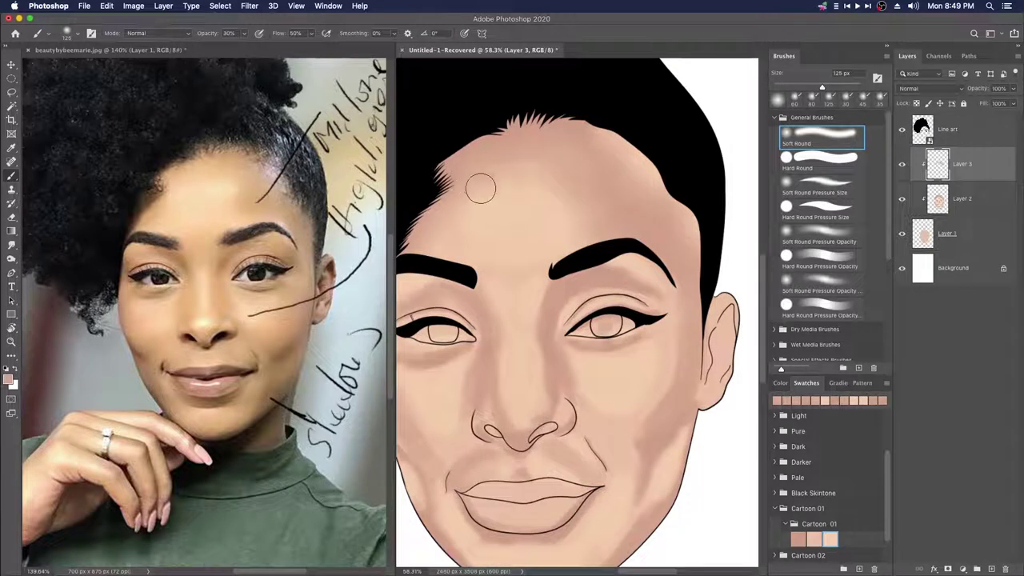
pyautogui.moveTo(621, 214); pyautogui.dragTo(612, 204)
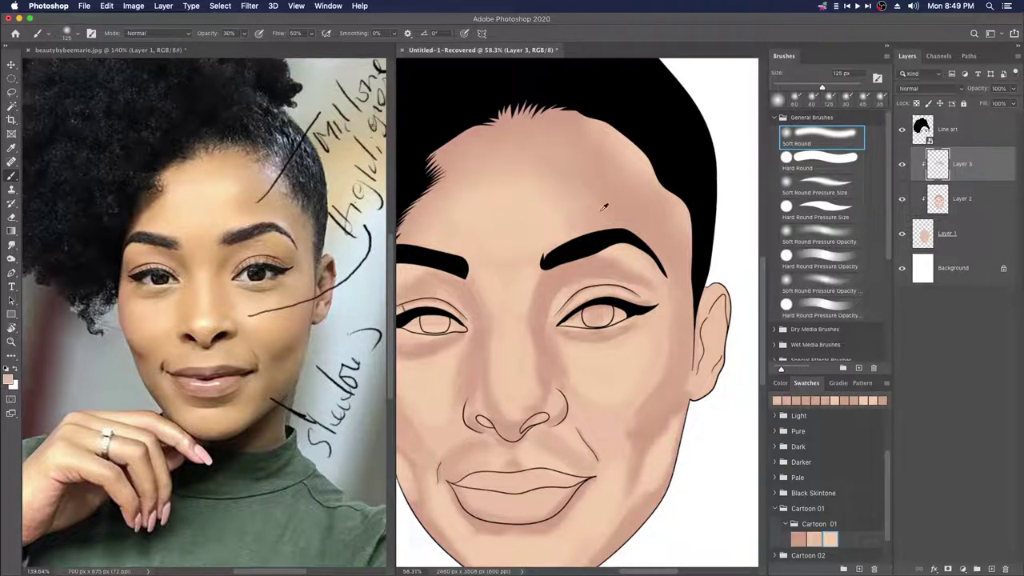
pyautogui.keyDown('alt'); pyautogui.click(558, 209); pyautogui.keyUp('alt')
pyautogui.keyDown('alt'); pyautogui.click(611, 204); pyautogui.keyUp('alt')
pyautogui.keyDown('alt'); pyautogui.click(590, 172); pyautogui.keyUp('alt')
pyautogui.moveTo(595, 208)
pyautogui.mouseDown()
pyautogui.moveTo(622, 199)
pyautogui.moveTo(635, 208)
pyautogui.moveTo(613, 200)
pyautogui.mouseUp()
# Step: Blend the left-hand side of the forehead between the hairline and eyebrow with tones sampled around it
pyautogui.keyDown('alt'); pyautogui.click(457, 199); pyautogui.keyUp('alt')
pyautogui.keyDown('alt'); pyautogui.click(495, 222); pyautogui.keyUp('alt')
pyautogui.keyDown('alt'); pyautogui.click(438, 220); pyautogui.keyUp('alt')
pyautogui.moveTo(483, 244); pyautogui.dragTo(515, 219)
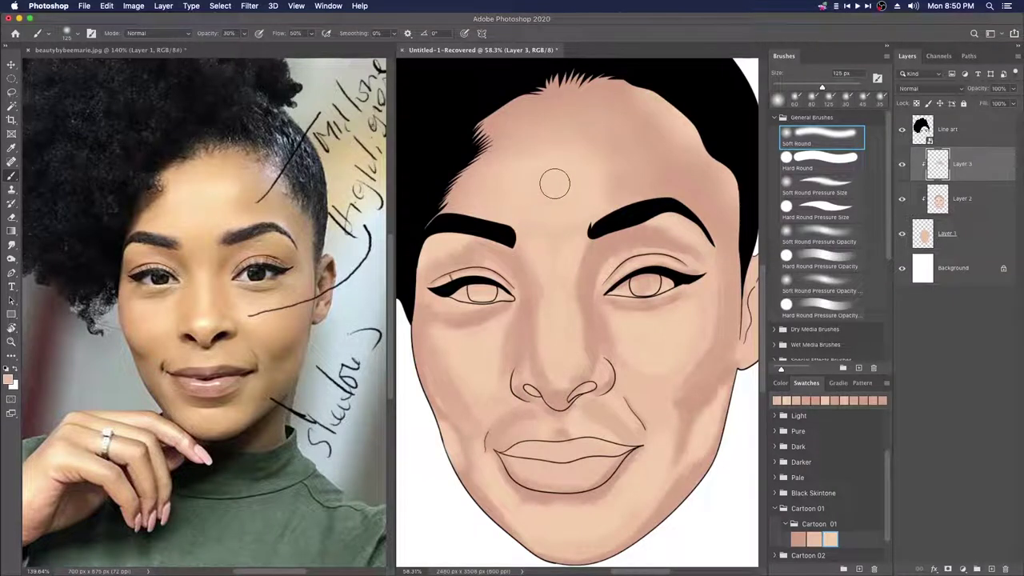
# Step: Even out the tone of the upper forehead along the right-hand hairline, sampling colours from both sides of the edge
pyautogui.scroll(1, 599, 112)
pyautogui.hscroll(2, 598, 112)
pyautogui.keyDown('alt'); pyautogui.click(628, 112); pyautogui.keyUp('alt')
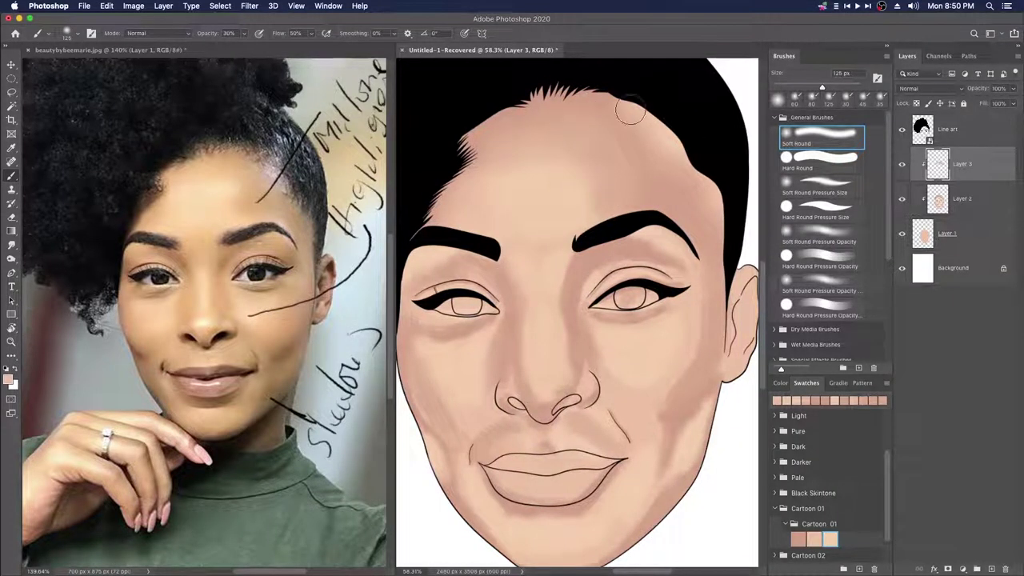
pyautogui.keyDown('alt'); pyautogui.click(592, 105); pyautogui.keyUp('alt')
pyautogui.moveTo(657, 132)
pyautogui.mouseDown()
pyautogui.moveTo(630, 115)
pyautogui.moveTo(638, 144)
pyautogui.mouseUp()
pyautogui.keyDown('alt'); pyautogui.click(655, 126); pyautogui.keyUp('alt')
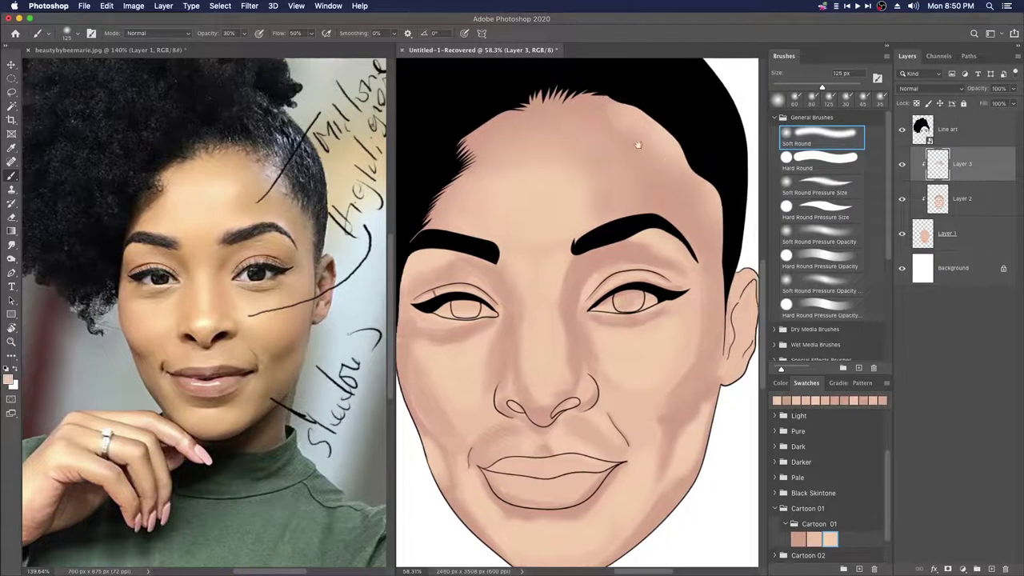
# Step: Inspect the forehead blending and compare the face with Layer 3 hidden and shown
pyautogui.hscroll(2, 637, 145)
pyautogui.scroll(-1, 637, 144)
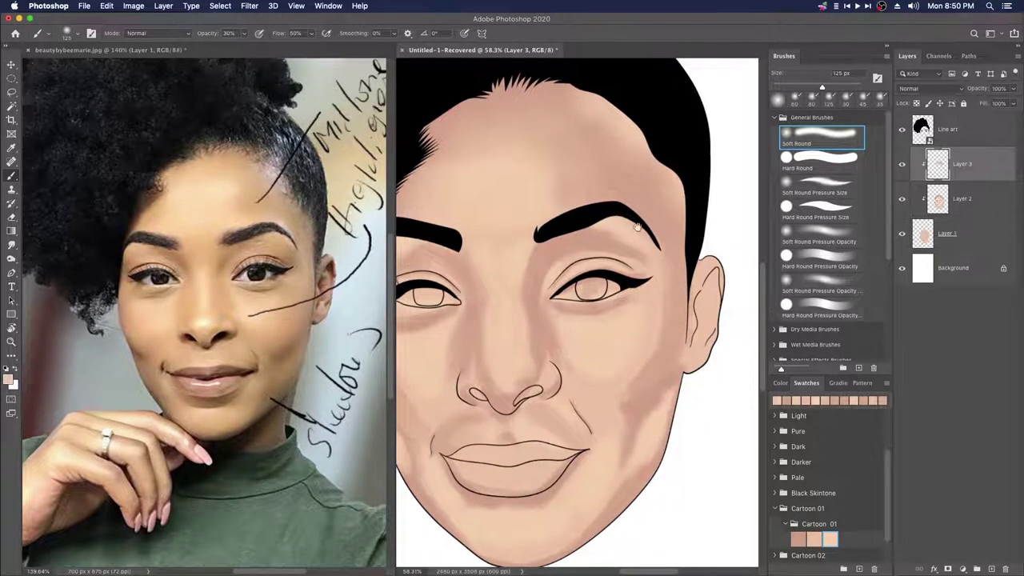
pyautogui.hscroll(-3, 637, 228)
pyautogui.scroll(1, 638, 227)
pyautogui.moveTo(586, 167); pyautogui.dragTo(589, 169)
pyautogui.click(903, 165)
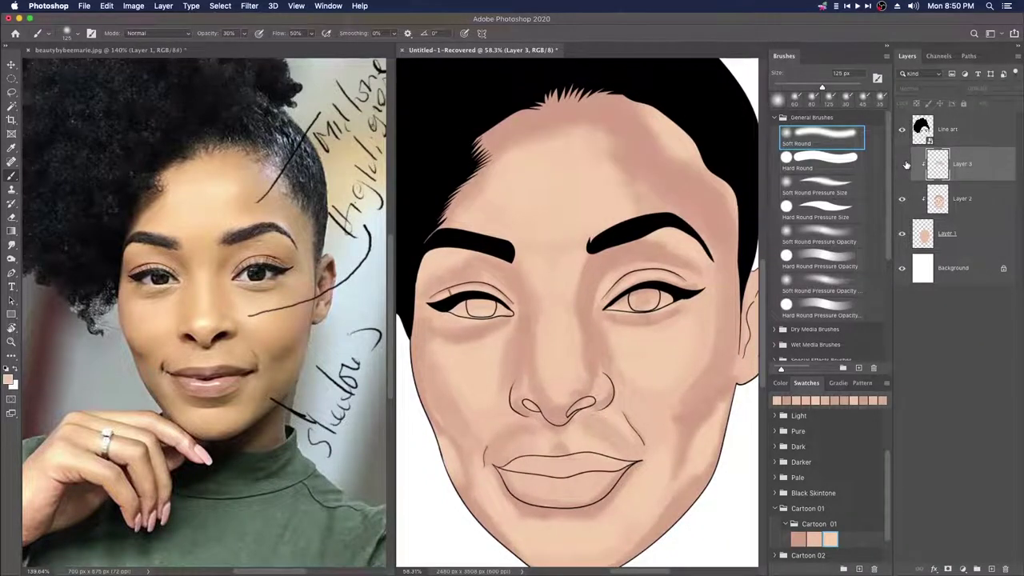
pyautogui.click(904, 164)
# Step: Refine the forehead shadow's inner edge from the hairline to the right-hand eyebrow with newly sampled tones
pyautogui.moveTo(646, 189); pyautogui.dragTo(633, 178)
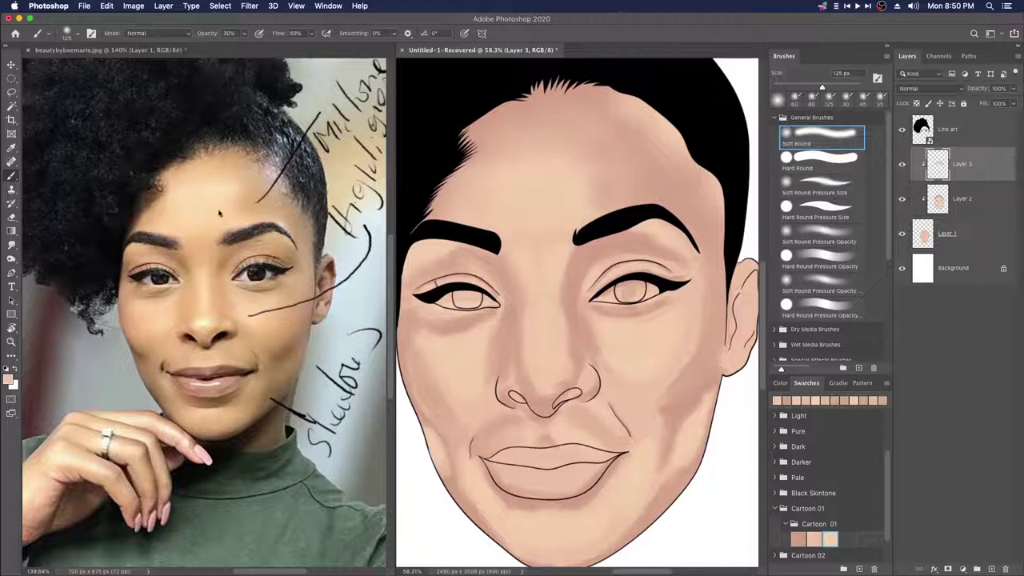
pyautogui.keyDown('alt'); pyautogui.click(587, 175); pyautogui.keyUp('alt')
pyautogui.keyDown('alt'); pyautogui.click(640, 167); pyautogui.keyUp('alt')
pyautogui.moveTo(588, 148); pyautogui.dragTo(568, 132)
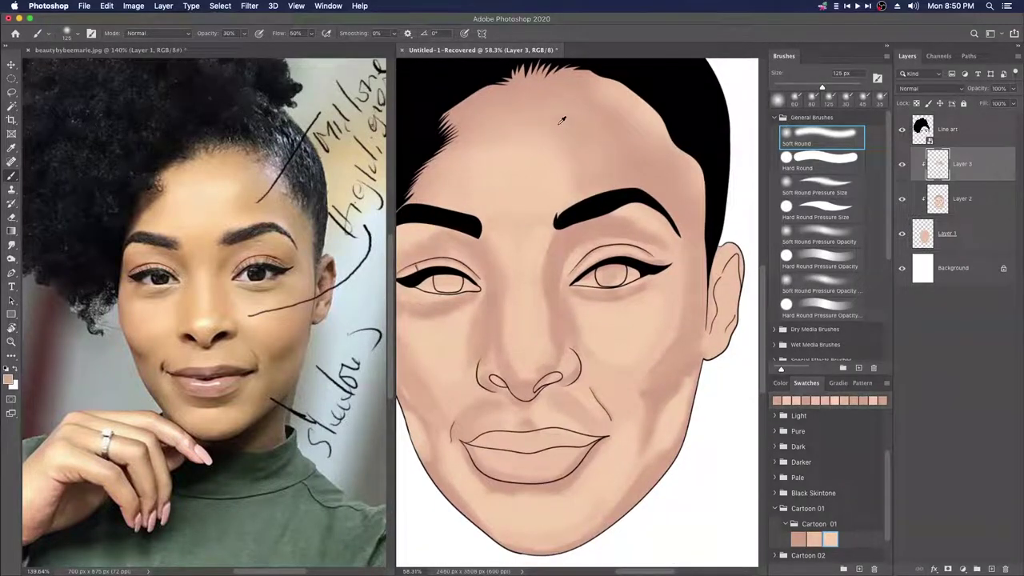
pyautogui.moveTo(577, 193); pyautogui.dragTo(597, 191)
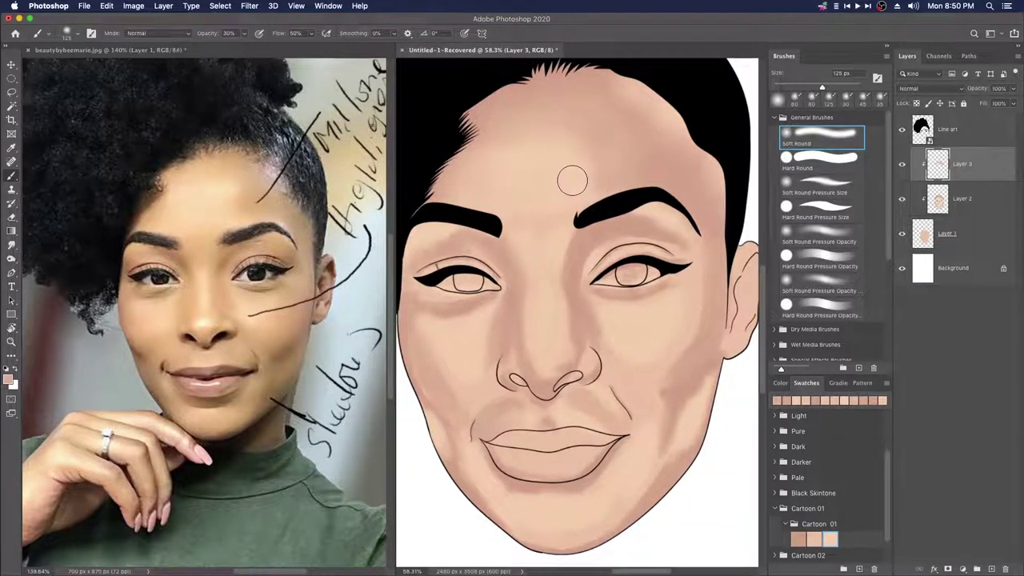
# Step: Reduce the brush to 90 px and blend the shadow edge just above the inner half of the right-hand eyebrow
pyautogui.press('[')
pyautogui.hscroll(2, 615, 199)
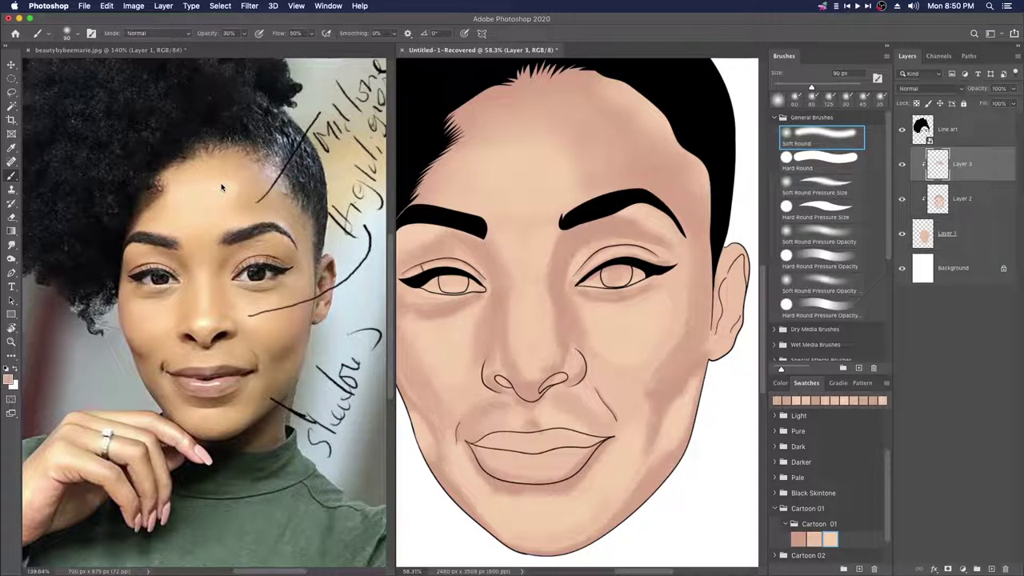
pyautogui.keyDown('alt'); pyautogui.click(559, 182); pyautogui.keyUp('alt')
pyautogui.keyDown('alt'); pyautogui.click(555, 166); pyautogui.keyUp('alt')
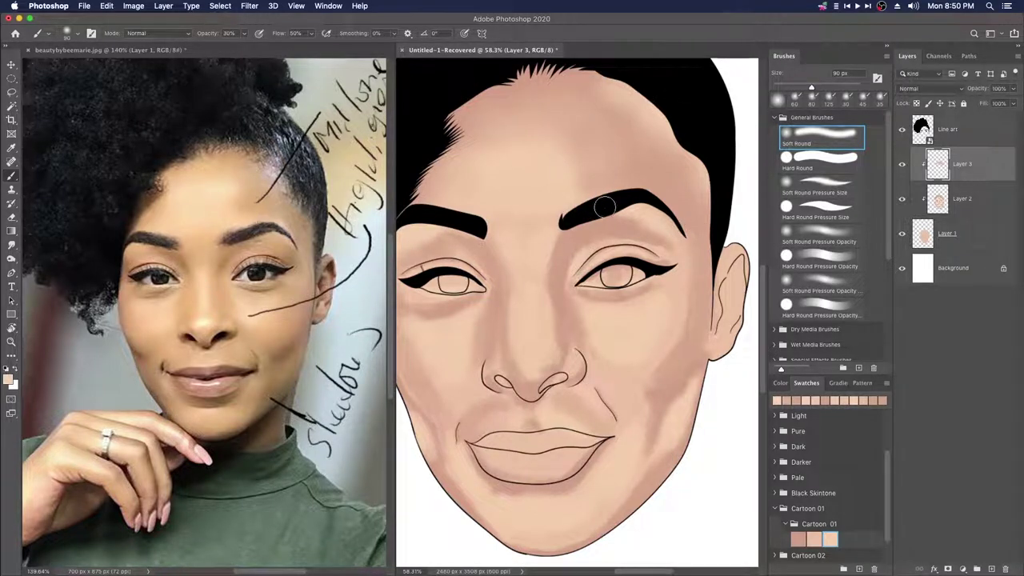
pyautogui.keyDown('alt'); pyautogui.click(556, 156); pyautogui.keyUp('alt')
pyautogui.keyDown('alt'); pyautogui.click(557, 160); pyautogui.keyUp('alt')
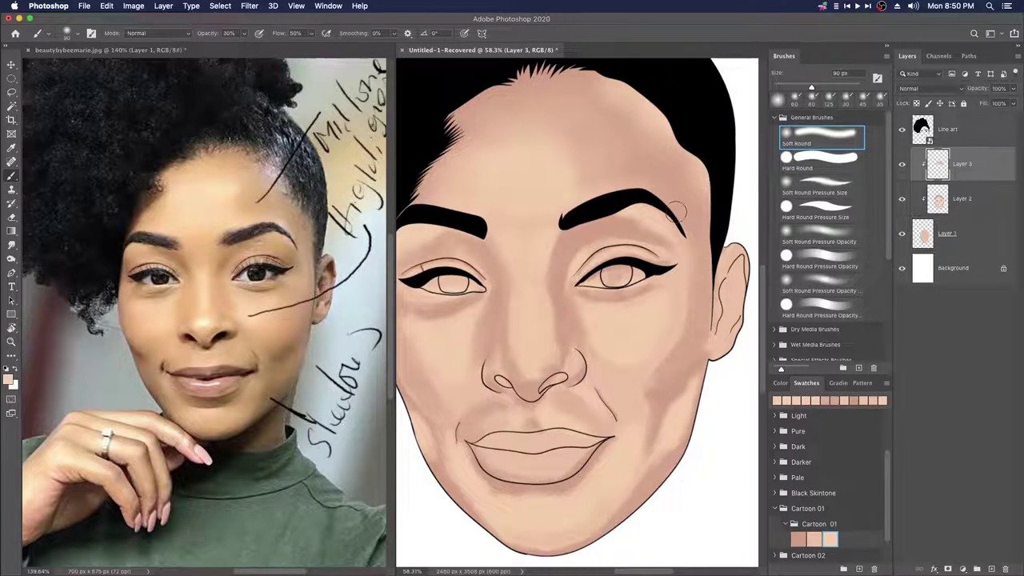
pyautogui.moveTo(675, 220); pyautogui.dragTo(679, 217)
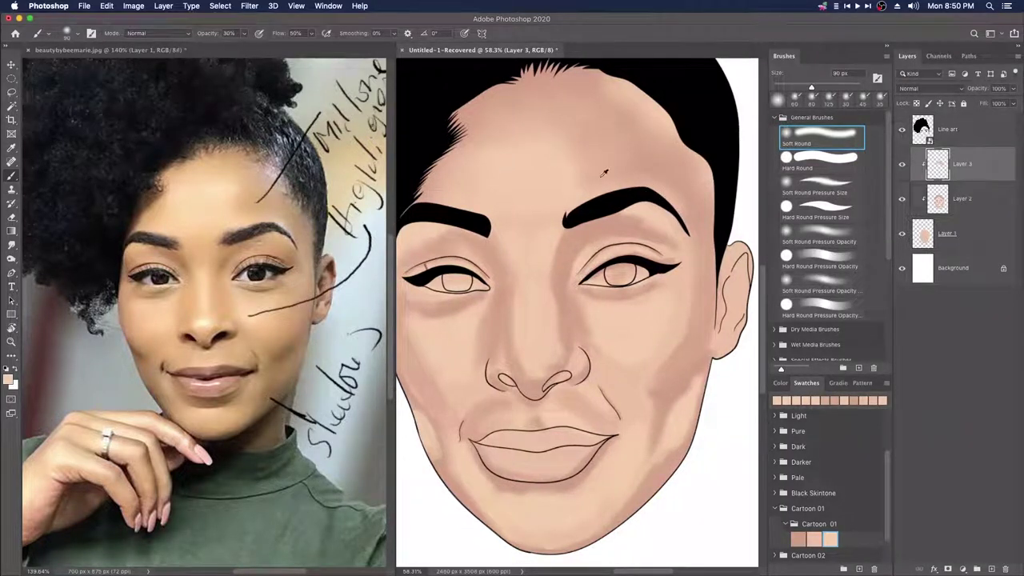
pyautogui.moveTo(614, 197); pyautogui.dragTo(604, 186)
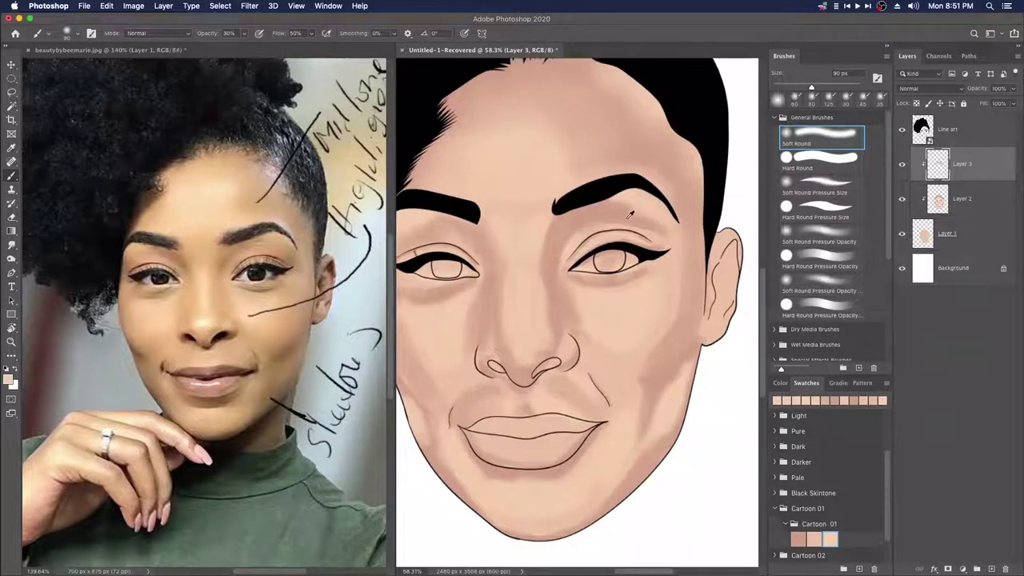
# Step: Blend the highlight below the right-hand eyebrow into the upper eyelid shadow with repeatedly sampled skin tones
pyautogui.keyDown('alt'); pyautogui.click(654, 209); pyautogui.keyUp('alt')
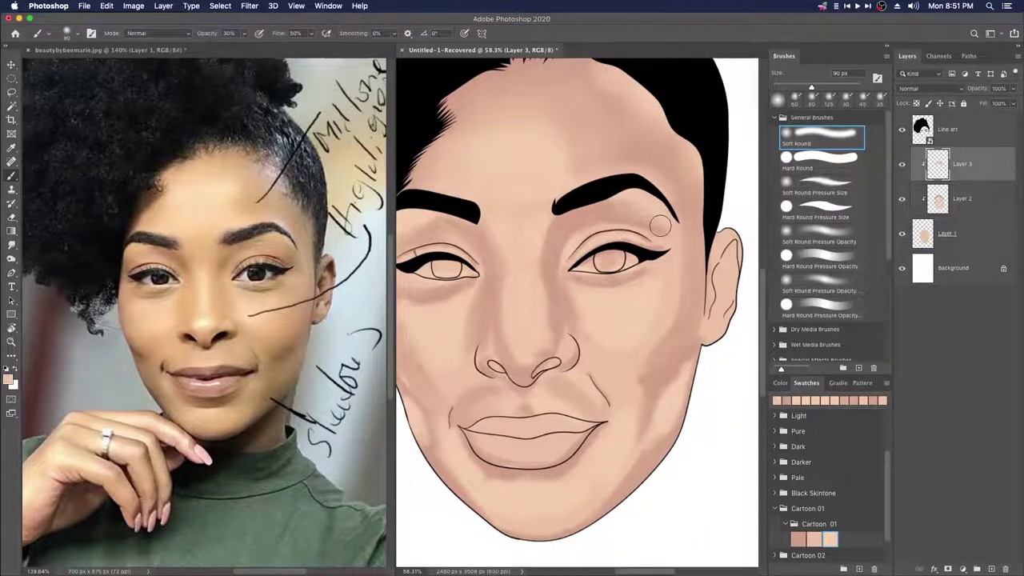
pyautogui.keyDown('alt'); pyautogui.click(629, 219); pyautogui.keyUp('alt')
pyautogui.keyDown('alt'); pyautogui.click(608, 206); pyautogui.keyUp('alt')
pyautogui.moveTo(654, 213); pyautogui.dragTo(659, 226)
pyautogui.keyDown('alt'); pyautogui.click(669, 214); pyautogui.keyUp('alt')
pyautogui.keyDown('alt'); pyautogui.click(661, 217); pyautogui.keyUp('alt')
pyautogui.keyDown('alt'); pyautogui.click(631, 194); pyautogui.keyUp('alt')
pyautogui.moveTo(654, 209); pyautogui.dragTo(622, 200)
pyautogui.keyDown('alt'); pyautogui.click(670, 218); pyautogui.keyUp('alt')
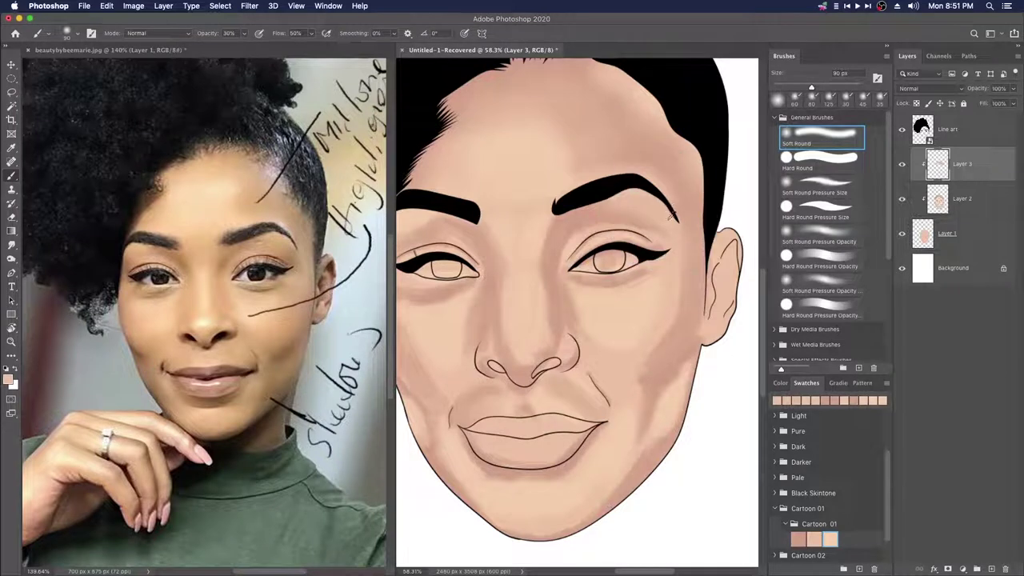
pyautogui.keyDown('alt'); pyautogui.click(617, 214); pyautogui.keyUp('alt')
pyautogui.moveTo(613, 215)
pyautogui.mouseDown()
pyautogui.moveTo(665, 234)
pyautogui.moveTo(612, 212)
pyautogui.mouseUp()
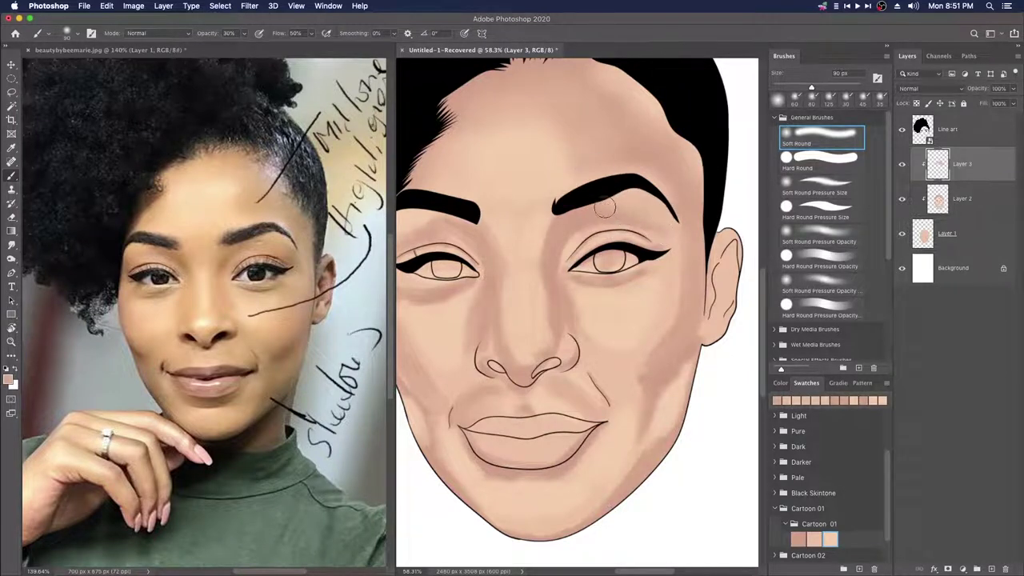
# Step: Reduce the brush to 50 px and refine the shading in the narrow area beneath the right-hand eyebrow
pyautogui.press('[')
pyautogui.press('[')
pyautogui.press('[')
pyautogui.moveTo(584, 153); pyautogui.dragTo(611, 145)
pyautogui.moveTo(604, 213)
pyautogui.mouseDown()
pyautogui.moveTo(595, 215)
pyautogui.moveTo(616, 219)
pyautogui.mouseUp()
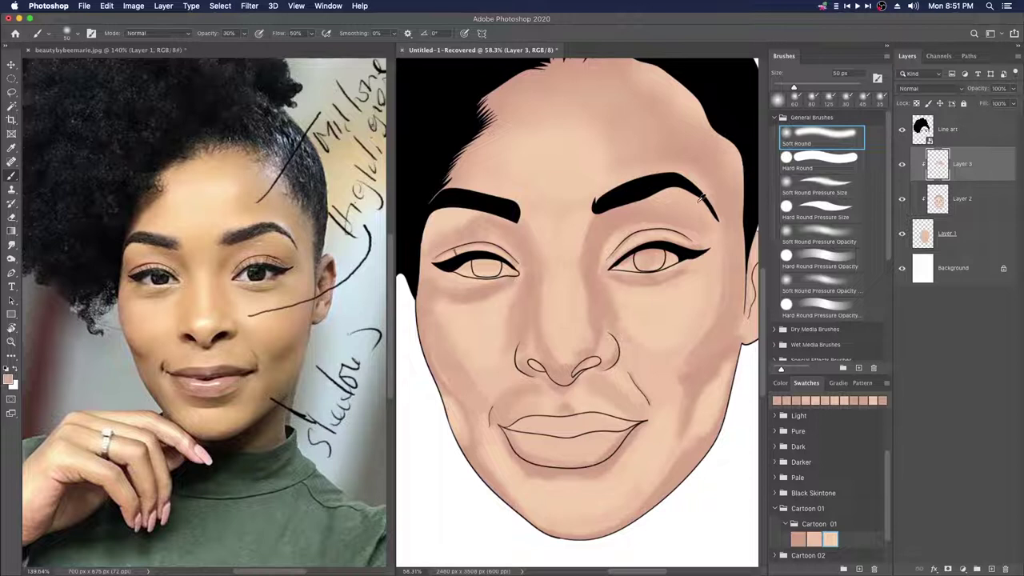
pyautogui.hscroll(4, 656, 197)
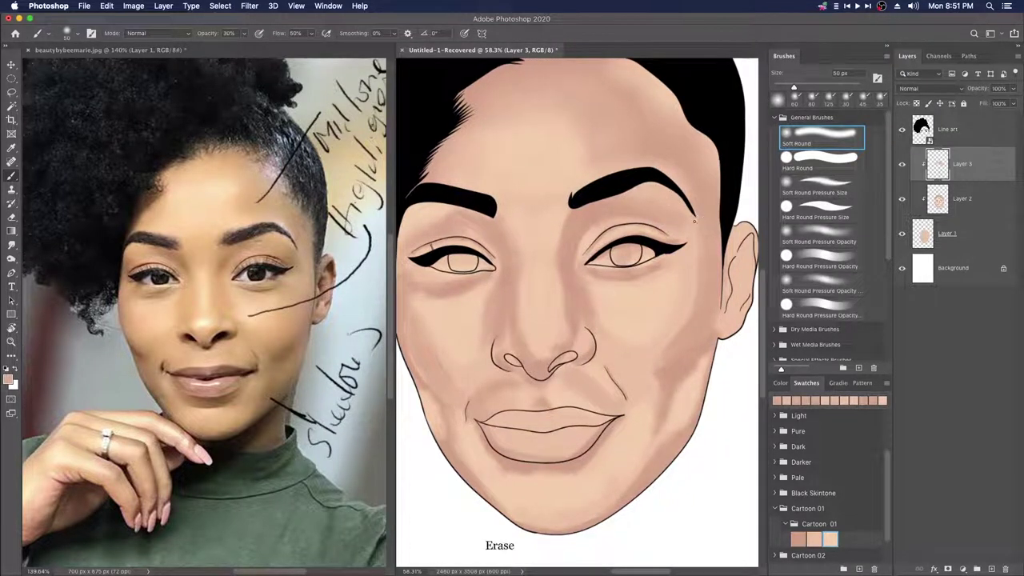
# Step: Return to a 90 px brush and blend the skin between the right-hand eyebrow's tail, outer eye and upper cheek
pyautogui.hscroll(2, 672, 200)
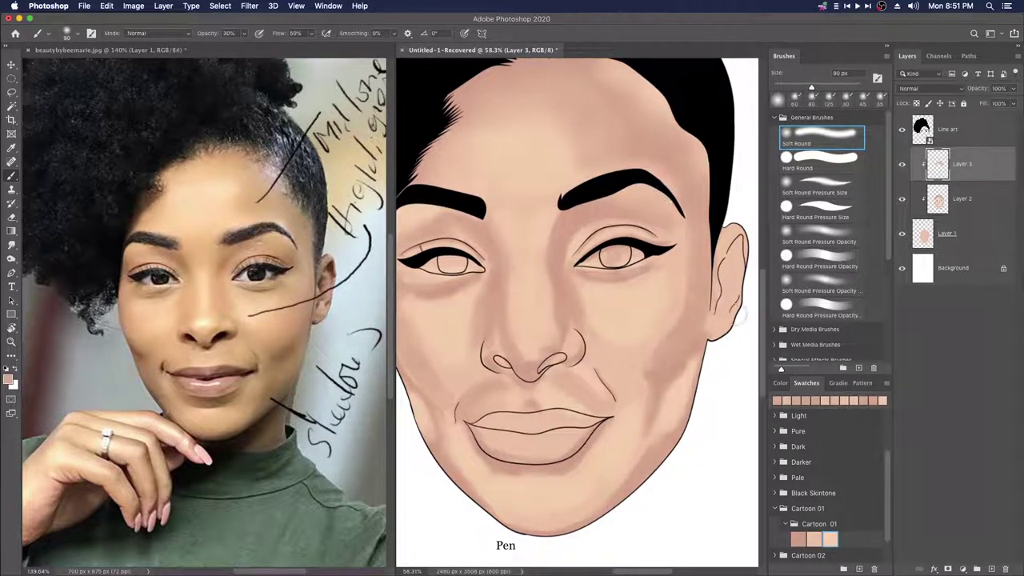
pyautogui.keyDown('alt'); pyautogui.click(671, 215); pyautogui.keyUp('alt')
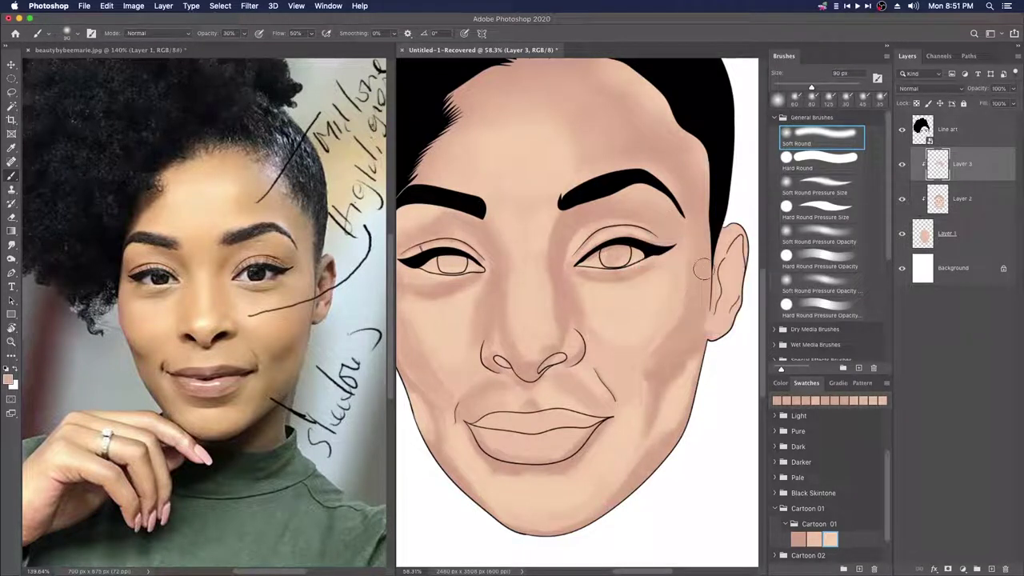
pyautogui.keyDown('alt'); pyautogui.click(670, 311); pyautogui.keyUp('alt')
pyautogui.hscroll(2, 663, 316)
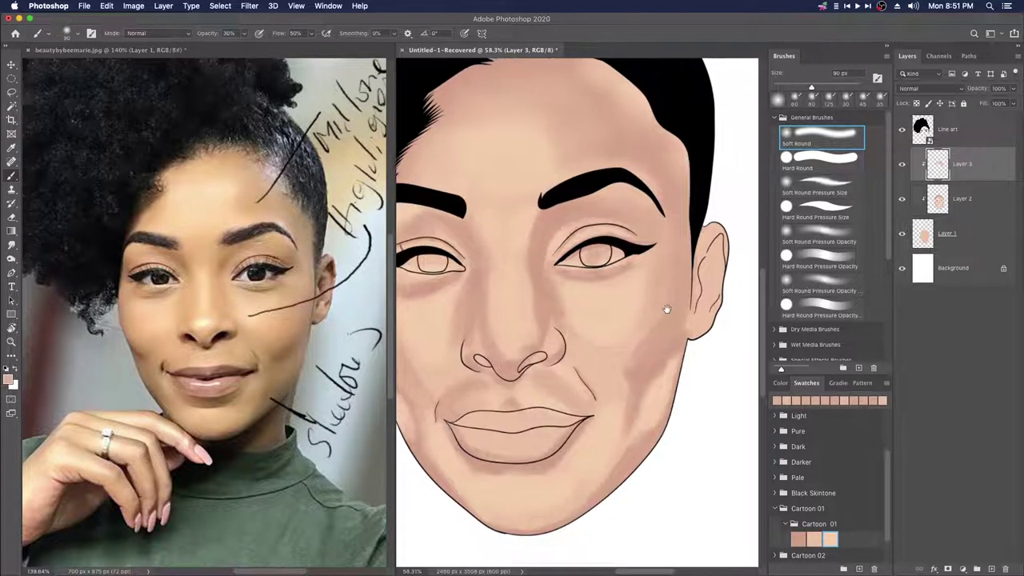
# Step: Increase the brush to 125 px and blend the right-hand outer cheek between the eye corner and the ear with sampled skin tones
pyautogui.press(']')
pyautogui.press(']')
pyautogui.keyDown('alt'); pyautogui.click(621, 304); pyautogui.keyUp('alt')
pyautogui.moveTo(666, 254); pyautogui.dragTo(658, 295)
pyautogui.keyDown('alt'); pyautogui.click(684, 271); pyautogui.keyUp('alt')
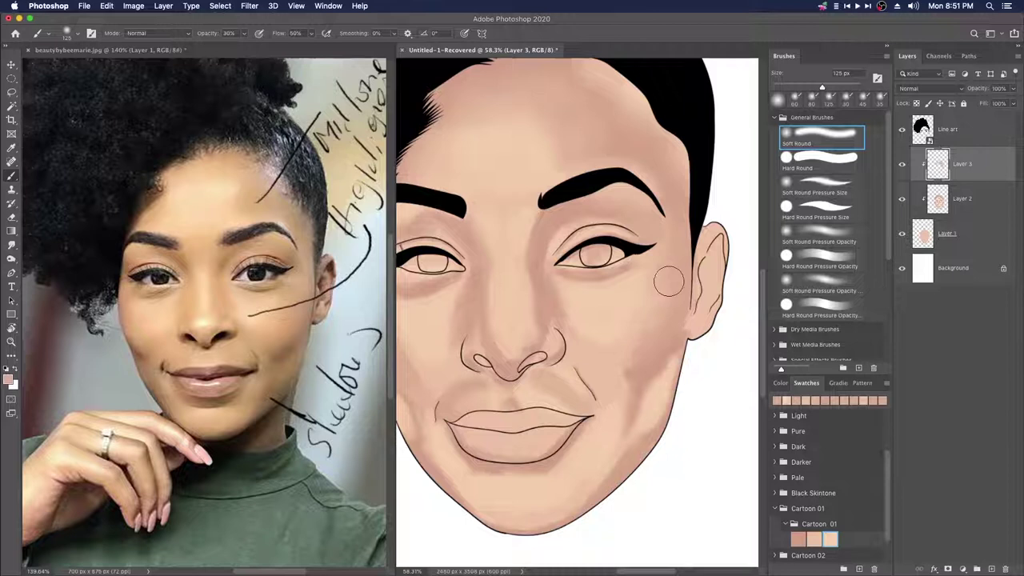
pyautogui.keyDown('alt'); pyautogui.click(680, 244); pyautogui.keyUp('alt')
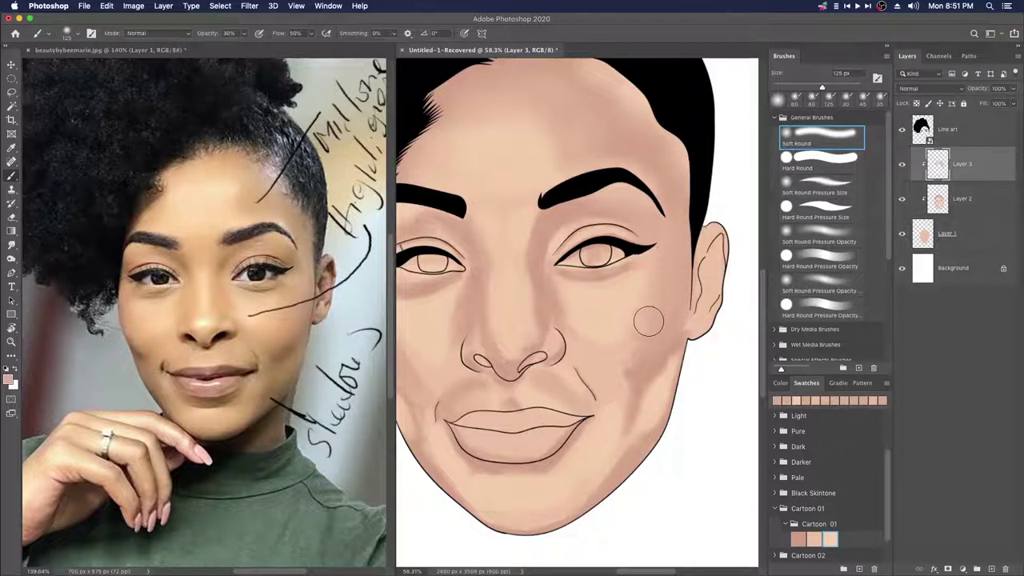
pyautogui.scroll(-2, 644, 338)
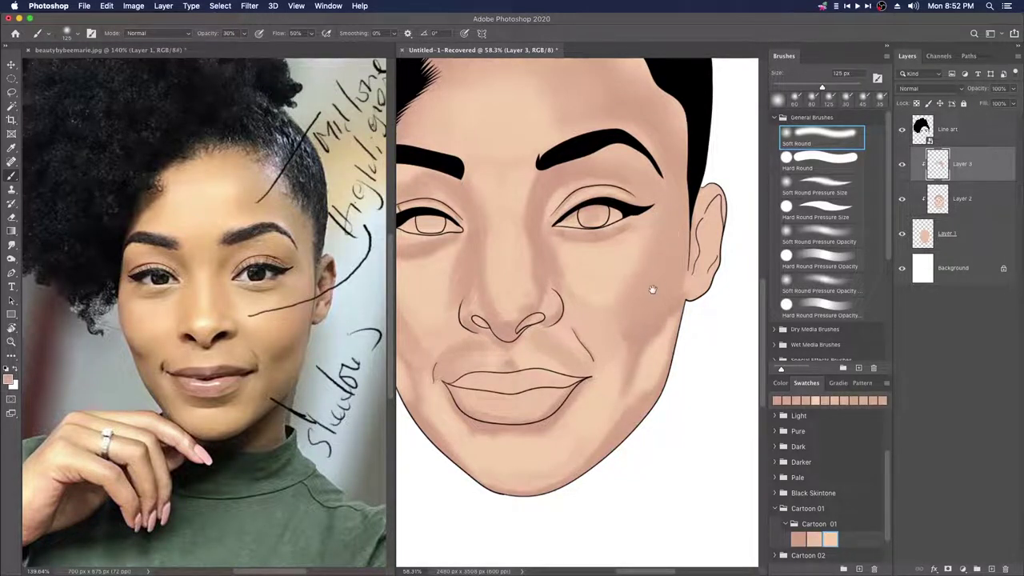
pyautogui.hscroll(-2, 657, 284)
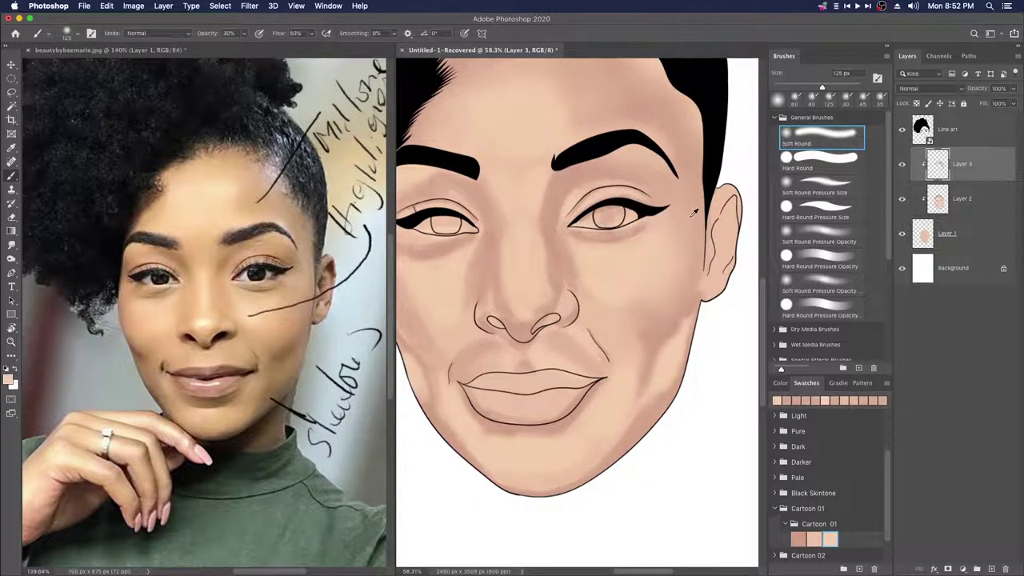
pyautogui.moveTo(676, 292); pyautogui.dragTo(662, 284)
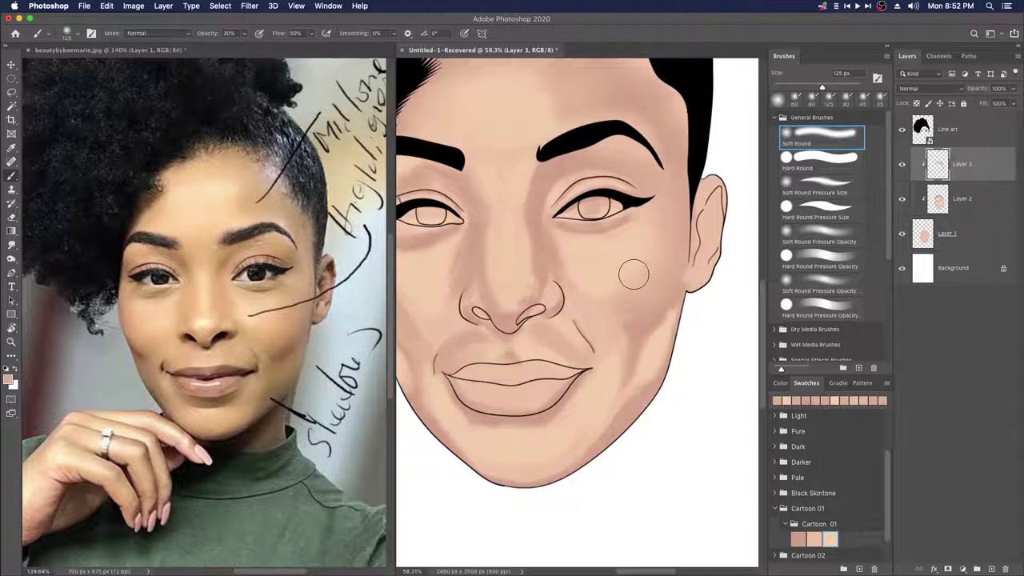
# Step: Reduce the brush to 70 px and blend the right-hand cheek between the nostril, smile line and cheek shadow using sampled tones
pyautogui.press('[')
pyautogui.press('[')
pyautogui.press('[')
pyautogui.press('[')
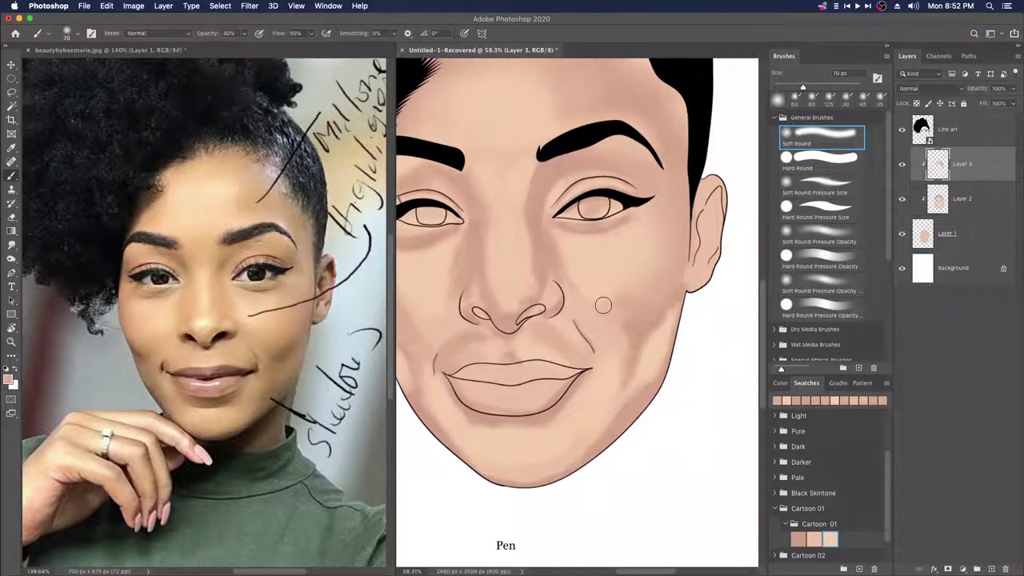
pyautogui.hscroll(-3, 624, 332)
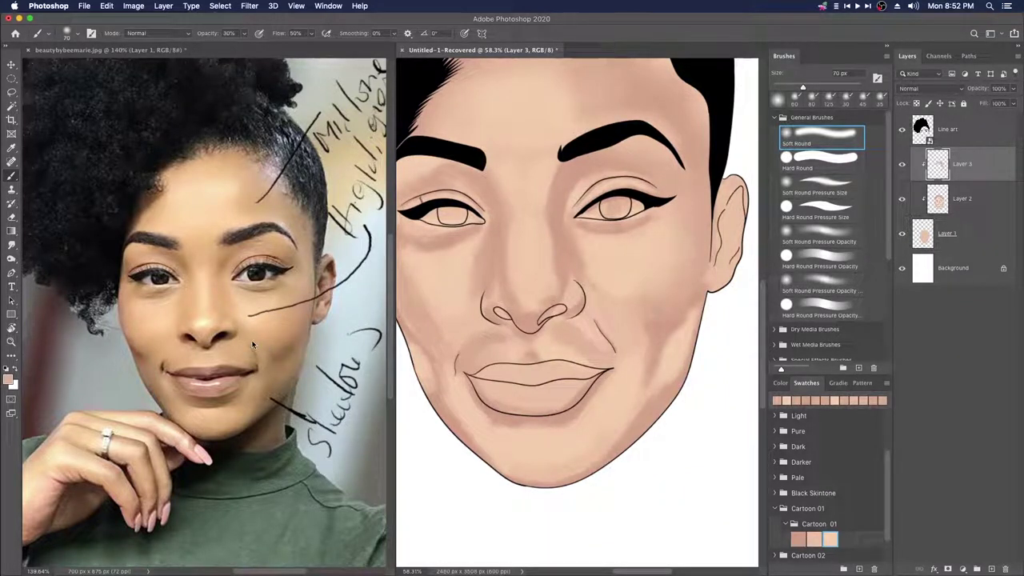
pyautogui.keyDown('alt'); pyautogui.click(690, 240); pyautogui.keyUp('alt')
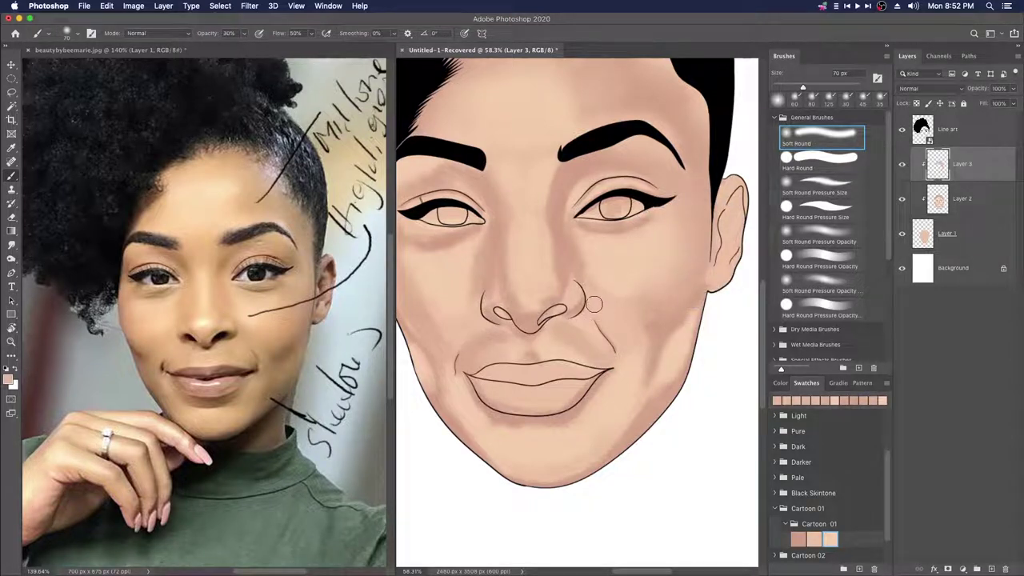
pyautogui.keyDown('alt'); pyautogui.click(659, 302); pyautogui.keyUp('alt')
pyautogui.keyDown('alt'); pyautogui.click(664, 301); pyautogui.keyUp('alt')
pyautogui.keyDown('alt'); pyautogui.click(669, 301); pyautogui.keyUp('alt')
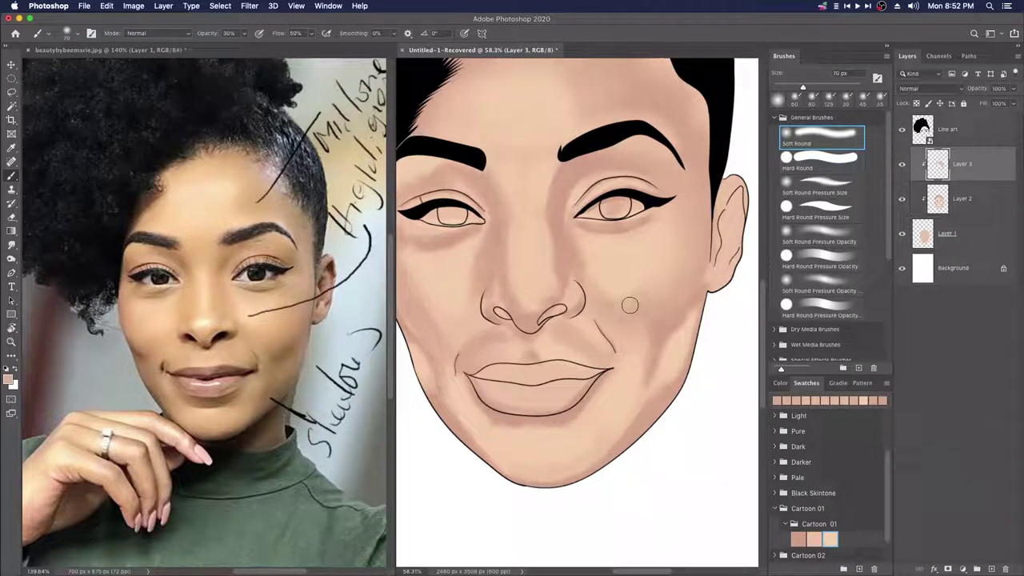
pyautogui.keyDown('alt'); pyautogui.click(700, 268); pyautogui.keyUp('alt')
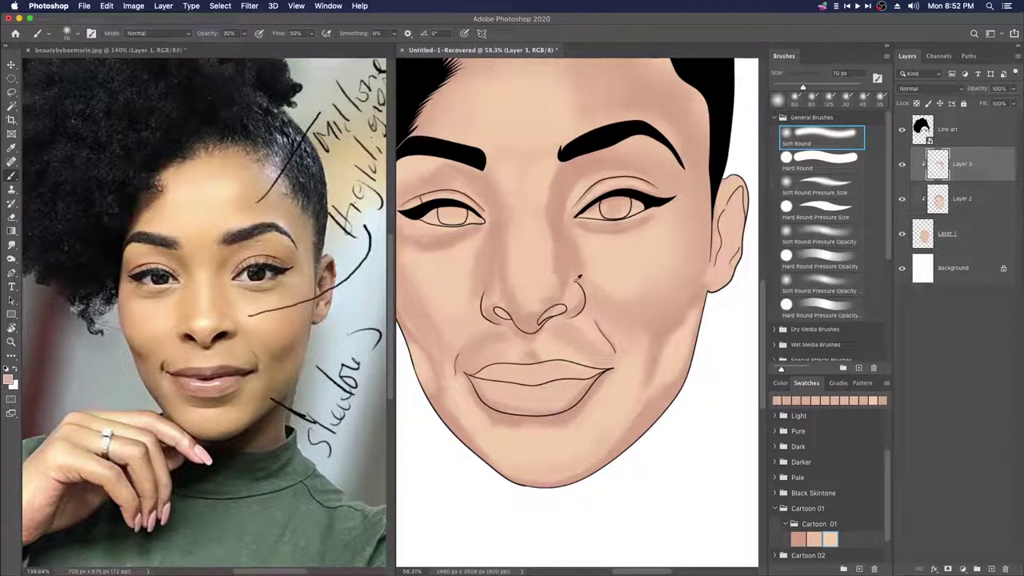
# Step: Soften the shadow along the right-hand side of the nose into the neighbouring cheek with sampled skin tones
pyautogui.keyDown('alt'); pyautogui.click(598, 266); pyautogui.keyUp('alt')
pyautogui.moveTo(604, 261)
pyautogui.mouseDown()
pyautogui.moveTo(590, 258)
pyautogui.moveTo(591, 270)
pyautogui.mouseUp()
pyautogui.keyDown('alt'); pyautogui.click(578, 253); pyautogui.keyUp('alt')
pyautogui.moveTo(558, 231)
pyautogui.mouseDown()
pyautogui.moveTo(564, 157)
pyautogui.moveTo(546, 216)
pyautogui.moveTo(535, 175)
pyautogui.mouseUp()
# Step: Blend the shadow along the left-hand side of the nose into the cheek with repeatedly sampled tones and a 70 px brush
pyautogui.press(']')
pyautogui.press(']')
pyautogui.press(']')
pyautogui.press(']')
pyautogui.press(']')
pyautogui.press(']')
pyautogui.press('[')
pyautogui.press('[')
pyautogui.press('[')
pyautogui.press('[')
pyautogui.press('[')
pyautogui.press('[')
pyautogui.keyDown('alt'); pyautogui.click(484, 270); pyautogui.keyUp('alt')
pyautogui.moveTo(487, 239); pyautogui.dragTo(469, 281)
pyautogui.keyDown('alt'); pyautogui.click(457, 285); pyautogui.keyUp('alt')
pyautogui.keyDown('alt'); pyautogui.click(456, 291); pyautogui.keyUp('alt')
pyautogui.keyDown('alt'); pyautogui.click(470, 265); pyautogui.keyUp('alt')
pyautogui.moveTo(501, 268); pyautogui.dragTo(483, 263)
# Step: Reduce the brush to 45 px and refine the shading on the left-hand edge of the nose near the tip
pyautogui.press('[')
pyautogui.press('[')
pyautogui.press('[')
pyautogui.keyDown('alt'); pyautogui.click(484, 273); pyautogui.keyUp('alt')
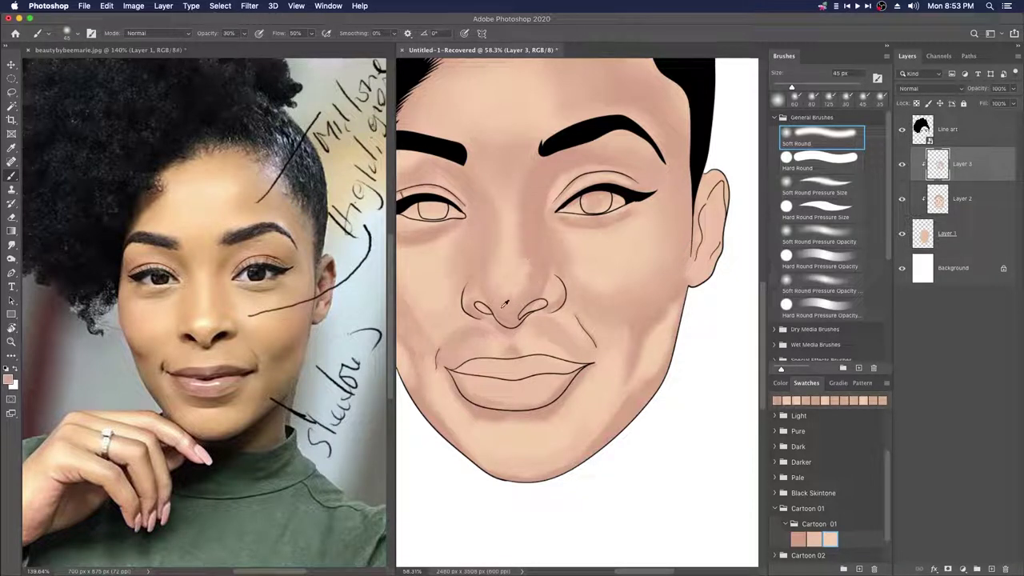
pyautogui.keyDown('alt'); pyautogui.click(501, 267); pyautogui.keyUp('alt')
# Step: Enlarge the brush to 80 px and blend the nose bridge highlight into its side shadows with sampled skin tones
pyautogui.press(']')
pyautogui.press(']')
pyautogui.press(']')
pyautogui.press(']')
pyautogui.click(534, 254)
pyautogui.keyDown('alt'); pyautogui.click(514, 263); pyautogui.keyUp('alt')
pyautogui.moveTo(512, 247); pyautogui.dragTo(527, 238)
pyautogui.keyDown('alt'); pyautogui.click(535, 225); pyautogui.keyUp('alt')
pyautogui.click(512, 250)
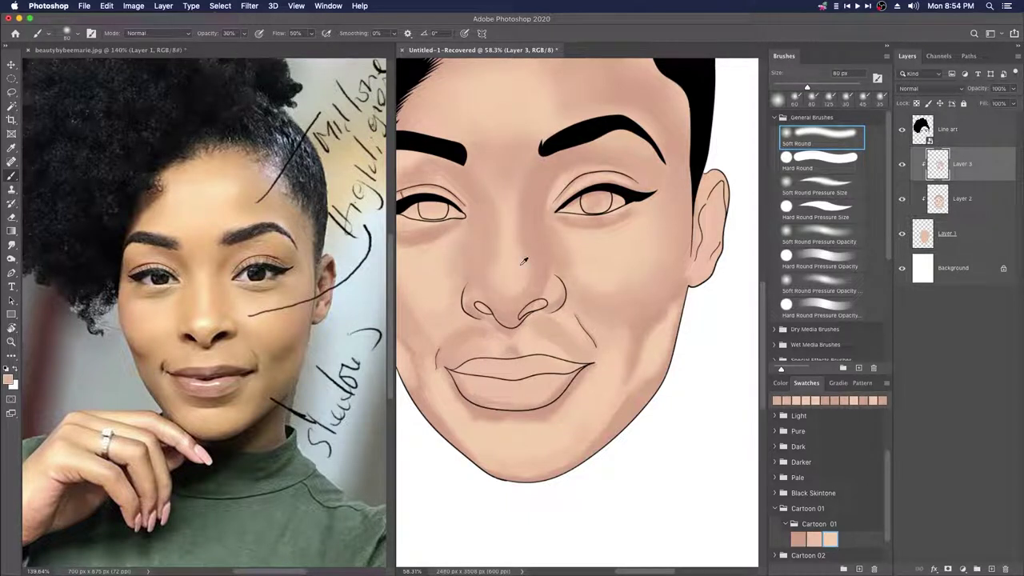
# Step: Refine the highlight and shadow edges on the lower nose, varying the brush between 45 and 80 px
pyautogui.scroll(-2, 543, 290)
pyautogui.press('[')
pyautogui.press('[')
pyautogui.press('[')
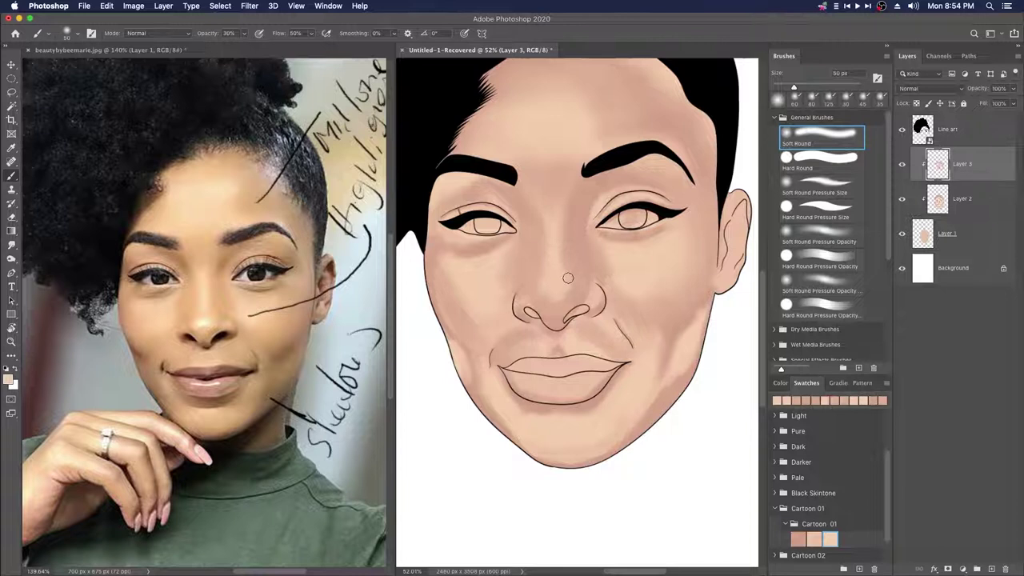
pyautogui.press(']')
pyautogui.press(']')
pyautogui.press(']')
pyautogui.press('[')
pyautogui.press('[')
pyautogui.press('[')
pyautogui.press('[')
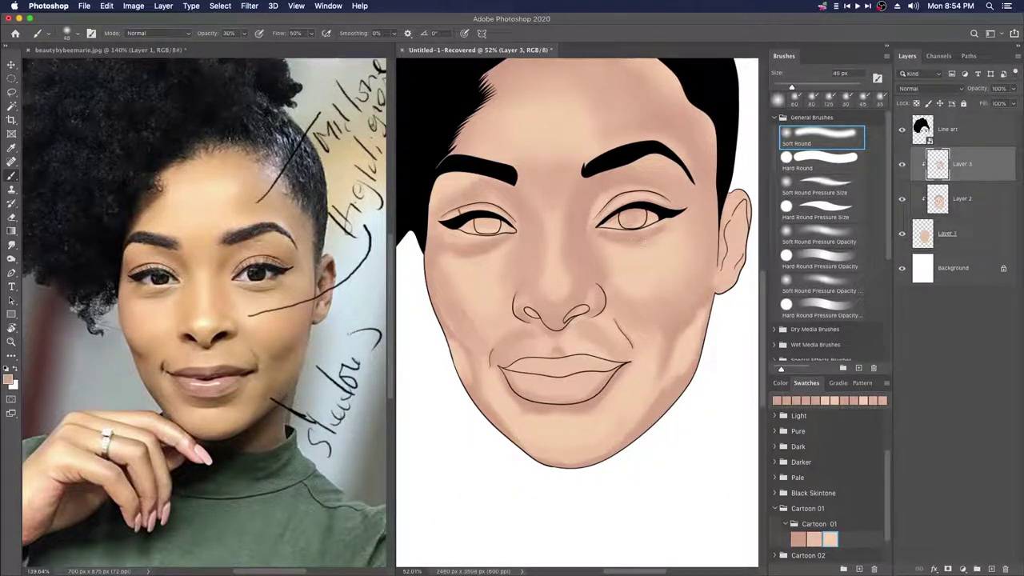
# Step: Return to an 80 px brush and blend the right-hand cheek shadow down toward the jaw with sampled skin tones
pyautogui.press(']')
pyautogui.press(']')
pyautogui.press(']')
pyautogui.press(']')
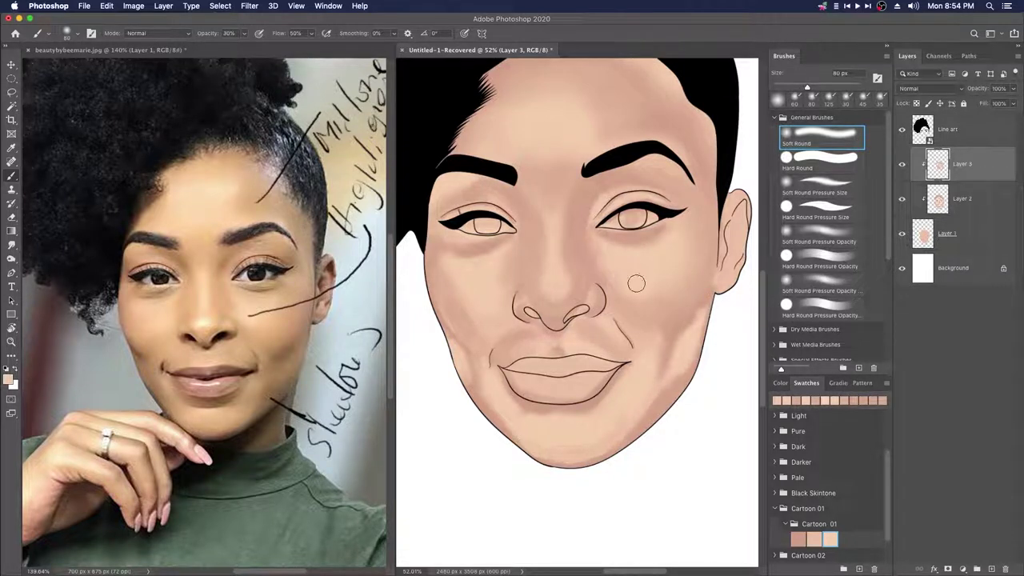
pyautogui.keyDown('alt'); pyautogui.click(665, 277); pyautogui.keyUp('alt')
pyautogui.moveTo(692, 344); pyautogui.dragTo(663, 307)
pyautogui.keyDown('alt'); pyautogui.click(663, 306); pyautogui.keyUp('alt')
pyautogui.keyDown('alt'); pyautogui.click(683, 268); pyautogui.keyUp('alt')
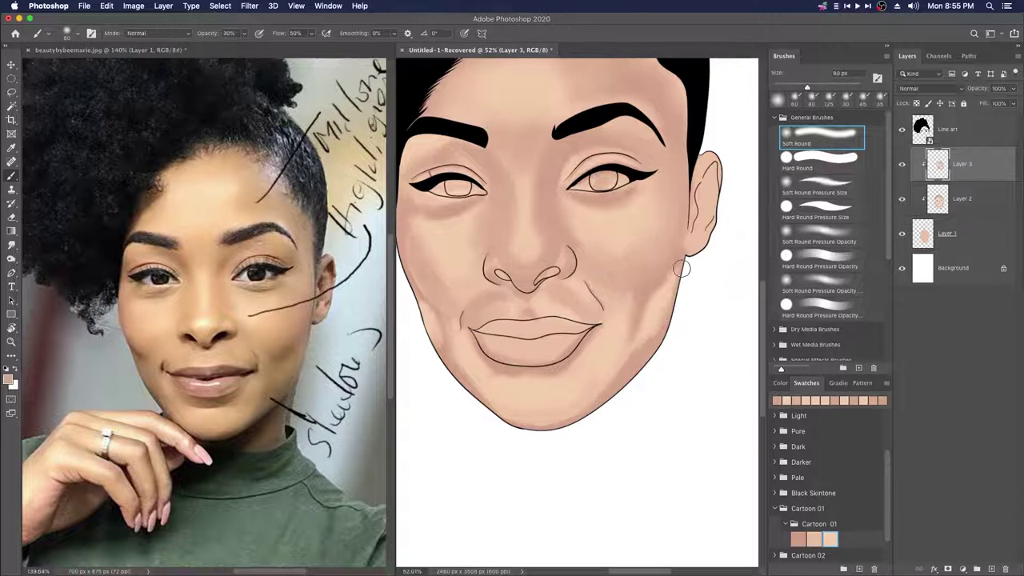
pyautogui.keyDown('alt'); pyautogui.click(656, 340); pyautogui.keyUp('alt')
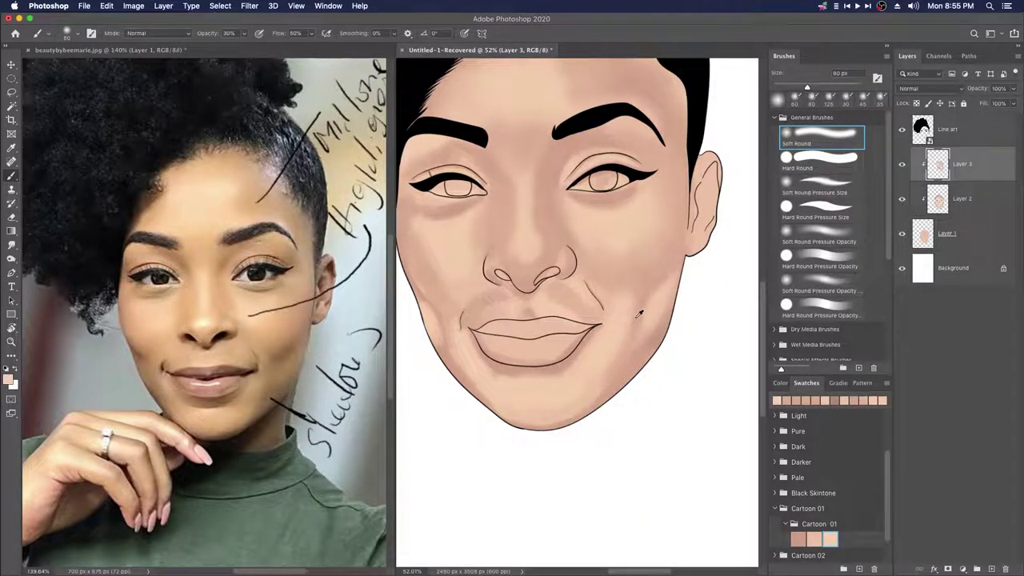
# Step: Smooth the shading below the lower lip and across the chin and right-hand jaw, enlarging the brush to 90 px
pyautogui.scroll(-2, 621, 358)
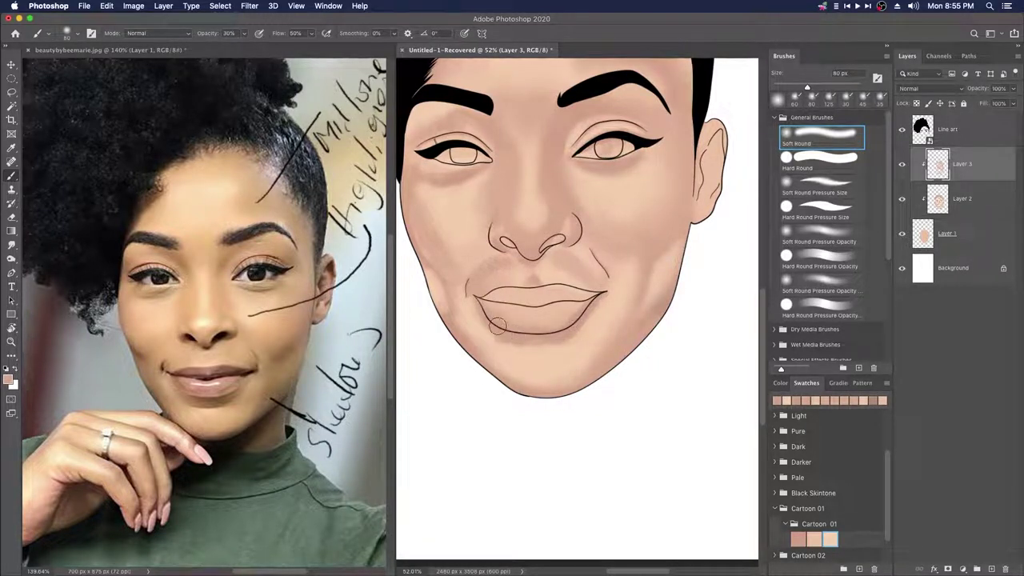
pyautogui.keyDown('alt'); pyautogui.click(552, 325); pyautogui.keyUp('alt')
pyautogui.moveTo(440, 258); pyautogui.dragTo(472, 273)
pyautogui.press('[')
pyautogui.press(']')
pyautogui.press(']')
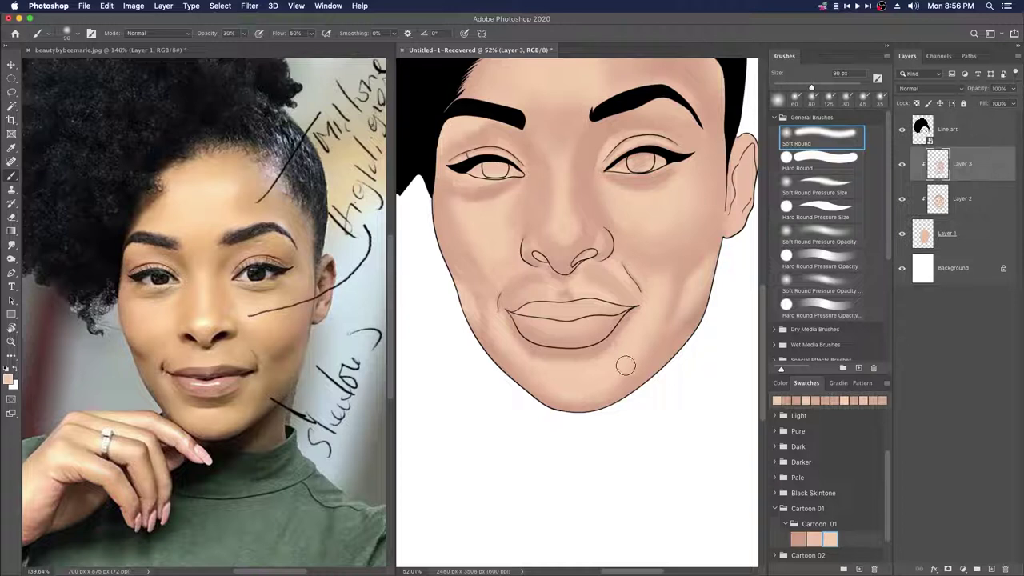
# Step: Reduce the brush to 60 px and blend the shading between the left-hand mouth corner and the jaw
pyautogui.press('[')
pyautogui.press('[')
pyautogui.press('[')
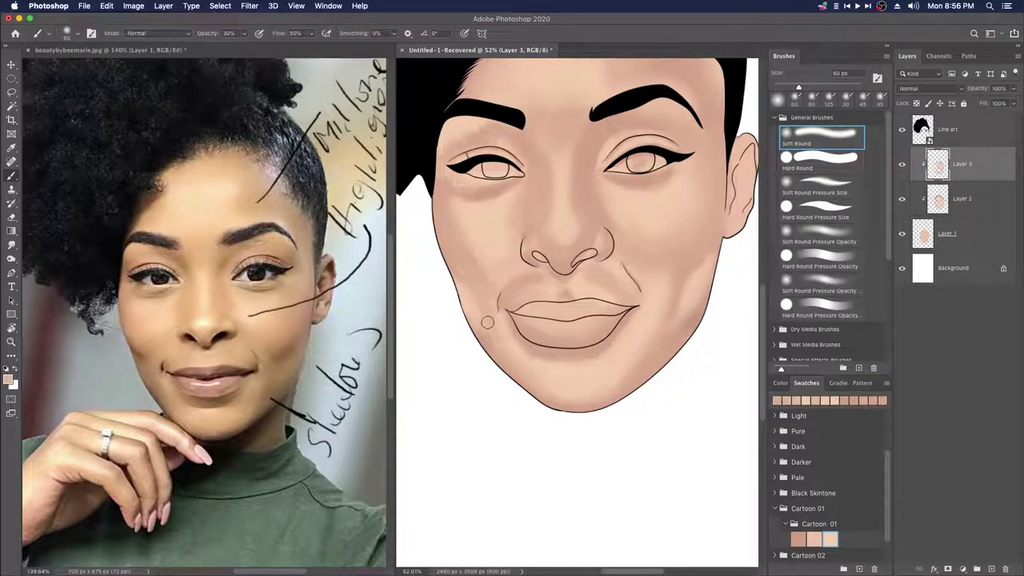
# Step: Smooth the left-hand cheek with a 125 px brush, then refine the area below the eye at 70 px
pyautogui.press(']')
pyautogui.press(']')
pyautogui.press(']')
pyautogui.press(']')
pyautogui.press(']')
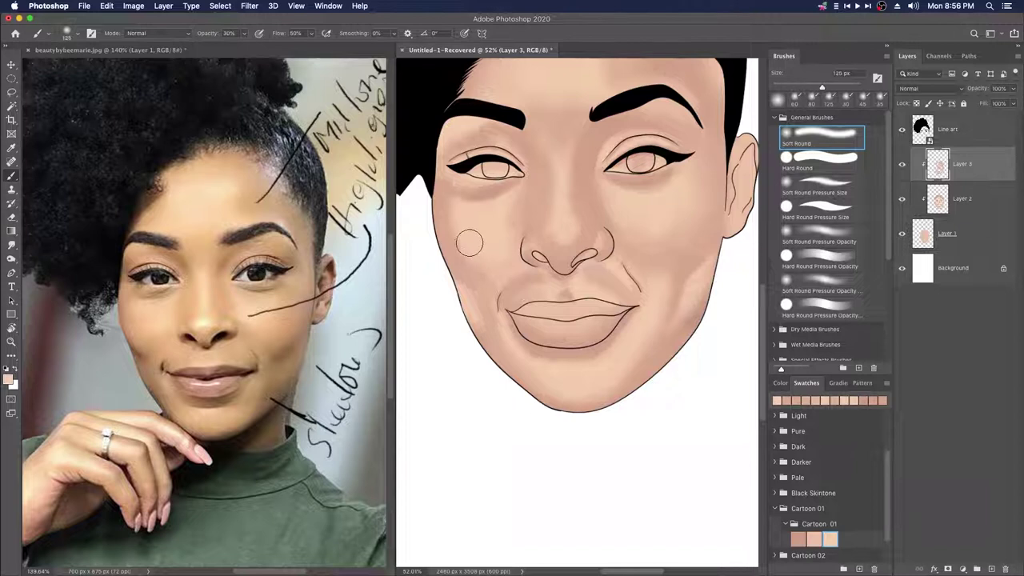
pyautogui.press('[')
pyautogui.press('[')
pyautogui.press('[')
pyautogui.press('[')
pyautogui.press('[')
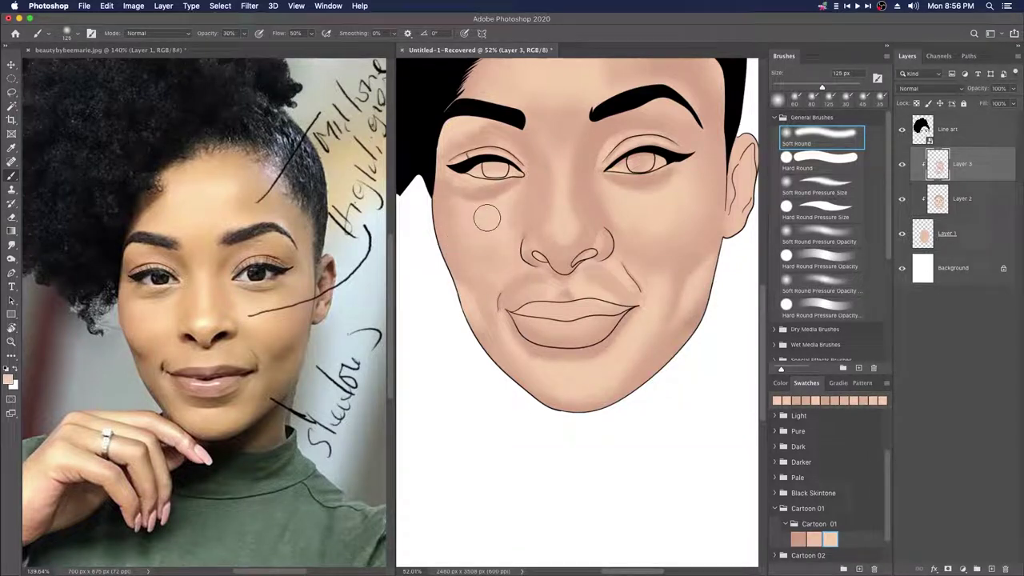
pyautogui.press(']')
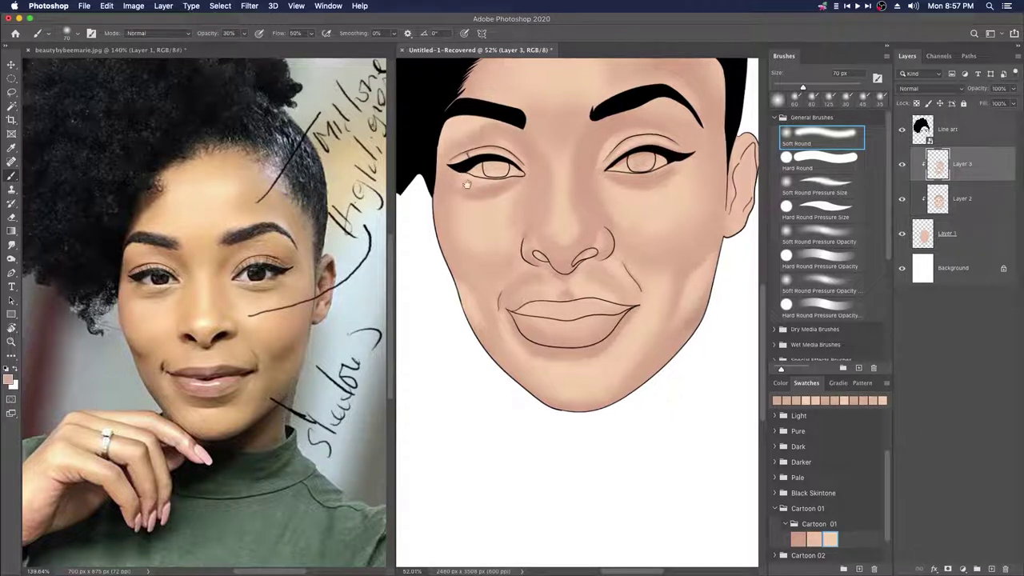
# Step: Blend the skin between the left-hand eyebrow and the upper eyelid with sampled tones and a 70 px brush
pyautogui.scroll(2, 434, 188)
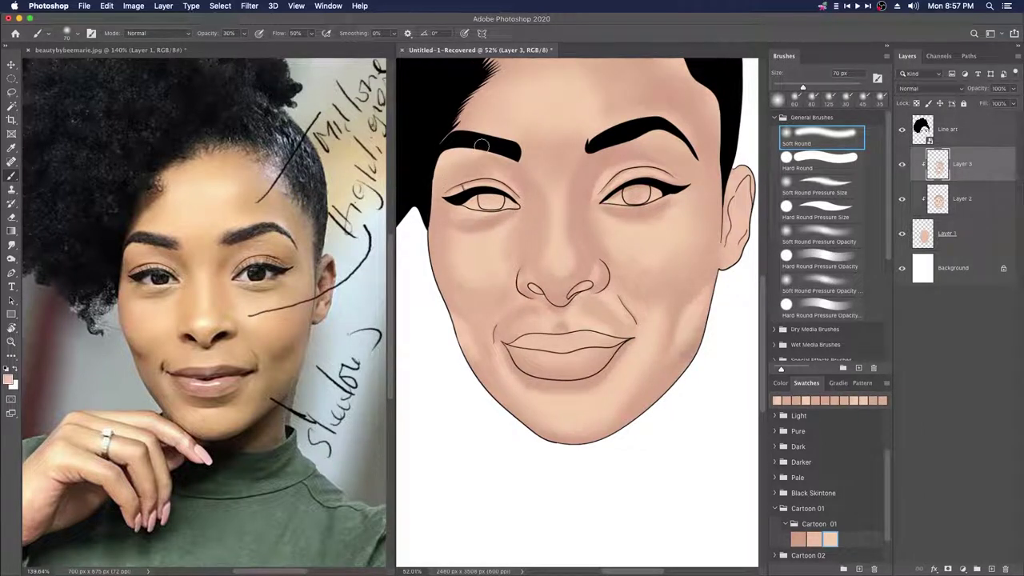
pyautogui.keyDown('alt'); pyautogui.click(515, 180); pyautogui.keyUp('alt')
pyautogui.keyDown('alt'); pyautogui.click(496, 176); pyautogui.keyUp('alt')
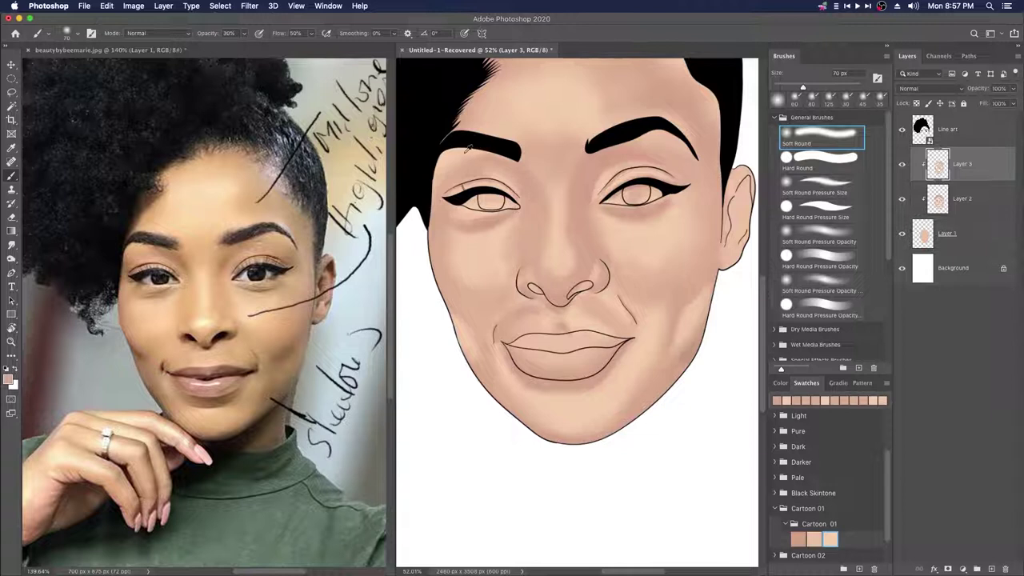
pyautogui.keyDown('alt'); pyautogui.click(491, 164); pyautogui.keyUp('alt')
pyautogui.moveTo(509, 203); pyautogui.dragTo(484, 194)
# Step: Soften the shadow beneath the left-hand eye with a small brush of 50 to 60 px
pyautogui.press('[')
pyautogui.press('[')
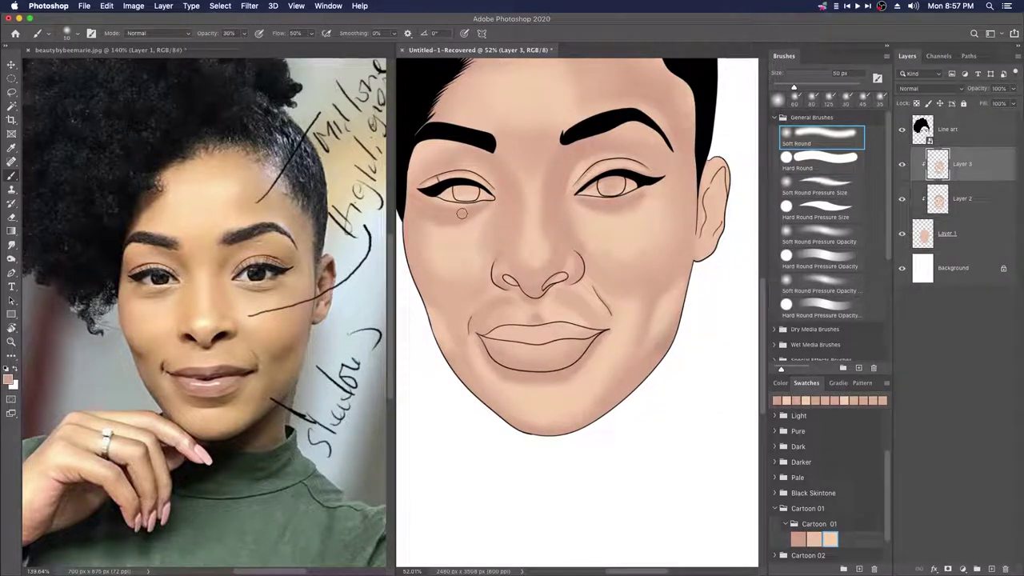
pyautogui.press(']')
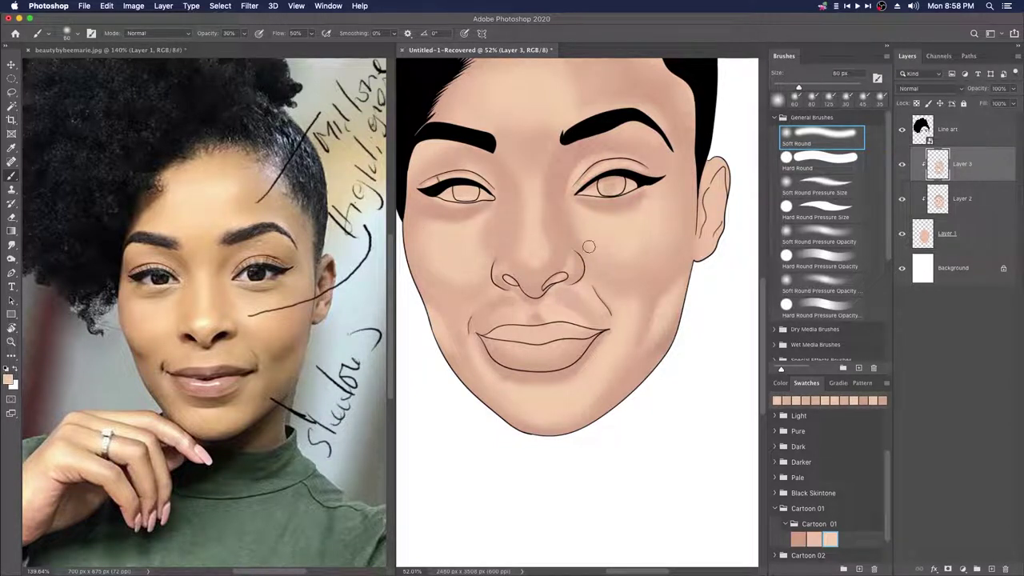
# Step: Blend the skin around the nostrils and above the upper lip, reducing the brush to 40 px
pyautogui.press('[')
pyautogui.press('[')
pyautogui.press('[')
pyautogui.press('[')
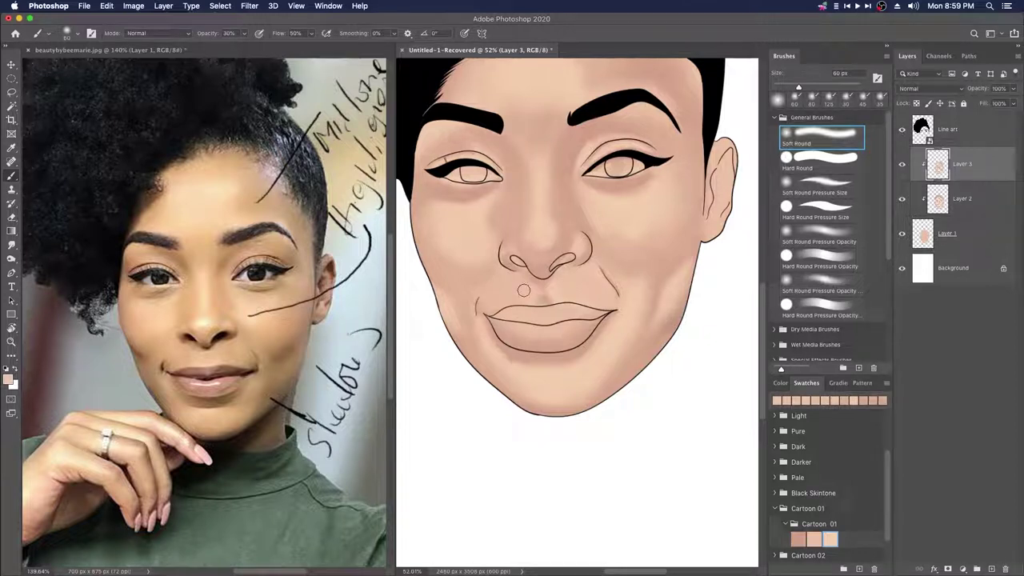
pyautogui.press('[')
pyautogui.press('[')
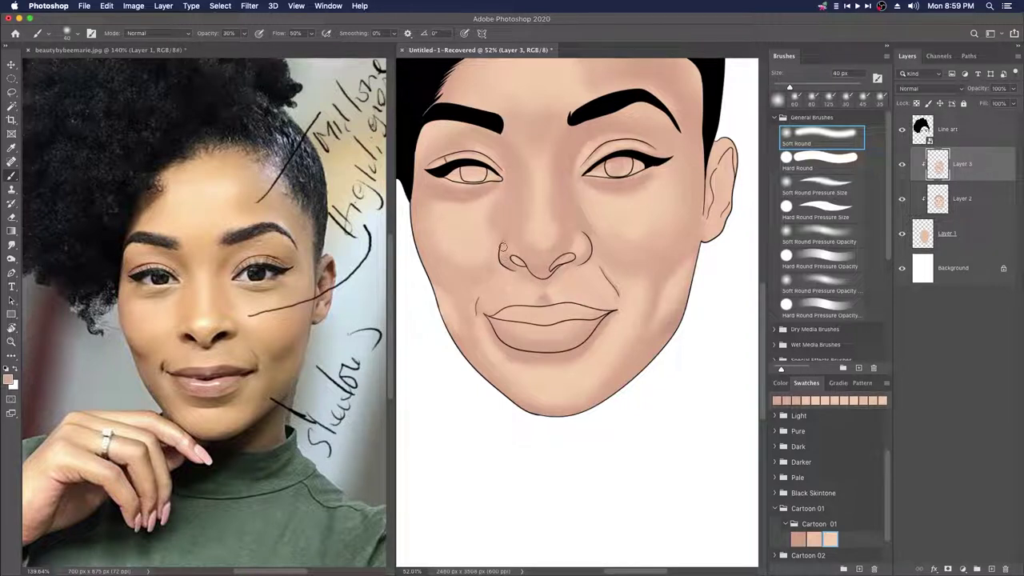
# Step: Reduce the brush to 30 px and refine the shading on the left-hand nostril and nose tip with sampled tones
pyautogui.press('[')
pyautogui.press('[')
pyautogui.keyDown('alt'); pyautogui.click(544, 237); pyautogui.keyUp('alt')
pyautogui.keyDown('alt'); pyautogui.click(516, 235); pyautogui.keyUp('alt')
pyautogui.keyDown('alt'); pyautogui.click(521, 250); pyautogui.keyUp('alt')
pyautogui.moveTo(678, 287); pyautogui.dragTo(644, 261)
pyautogui.scroll(2, 592, 252)
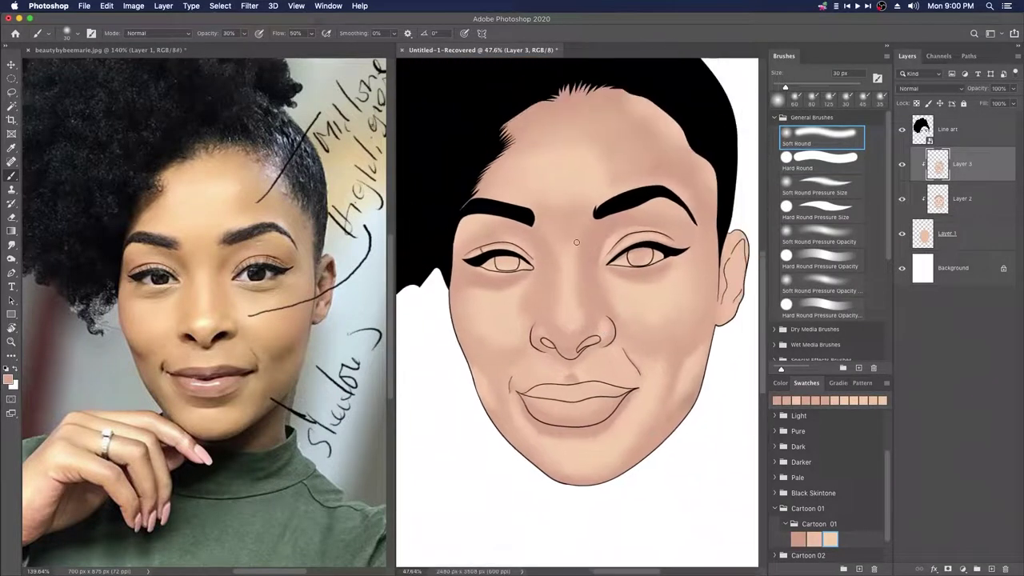
# Step: Blend the shading between the eyebrows and onto the lower forehead with sampled tones, enlarging the brush to 150 px
pyautogui.moveTo(569, 233)
pyautogui.mouseDown()
pyautogui.moveTo(537, 213)
pyautogui.moveTo(585, 241)
pyautogui.moveTo(586, 214)
pyautogui.moveTo(531, 203)
pyautogui.moveTo(553, 217)
pyautogui.moveTo(597, 208)
pyautogui.mouseUp()
pyautogui.keyDown('alt'); pyautogui.click(548, 178); pyautogui.keyUp('alt')
pyautogui.moveTo(550, 177)
pyautogui.mouseDown()
pyautogui.moveTo(555, 213)
pyautogui.moveTo(528, 212)
pyautogui.moveTo(584, 229)
pyautogui.moveTo(537, 188)
pyautogui.moveTo(587, 188)
pyautogui.moveTo(556, 225)
pyautogui.mouseUp()
pyautogui.keyDown('alt'); pyautogui.click(544, 215); pyautogui.keyUp('alt')
pyautogui.press(']')
pyautogui.press(']')
pyautogui.press(']')
pyautogui.keyDown('alt'); pyautogui.click(571, 217); pyautogui.keyUp('alt')
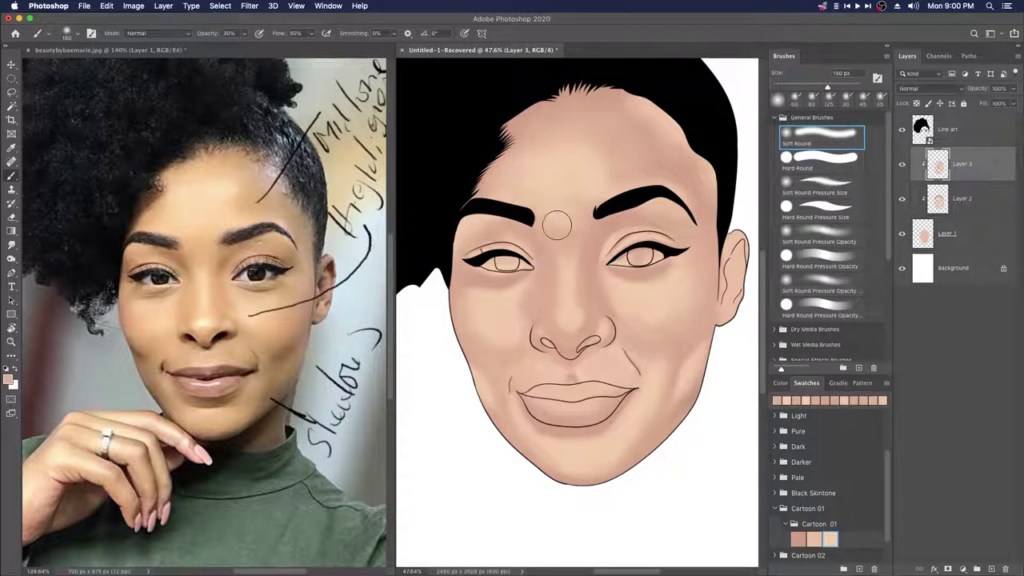
# Step: Smooth the left-hand cheek highlight into the surrounding shadow with repeatedly sampled skin tones
pyautogui.keyDown('alt'); pyautogui.click(494, 336); pyautogui.keyUp('alt')
pyautogui.keyDown('alt'); pyautogui.click(480, 326); pyautogui.keyUp('alt')
pyautogui.moveTo(475, 320); pyautogui.dragTo(499, 341)
pyautogui.keyDown('alt'); pyautogui.click(496, 335); pyautogui.keyUp('alt')
# Step: Reduce the brush to 80 px, touch up the chin shading and check the blending across the whole face
pyautogui.press('[')
pyautogui.press('[')
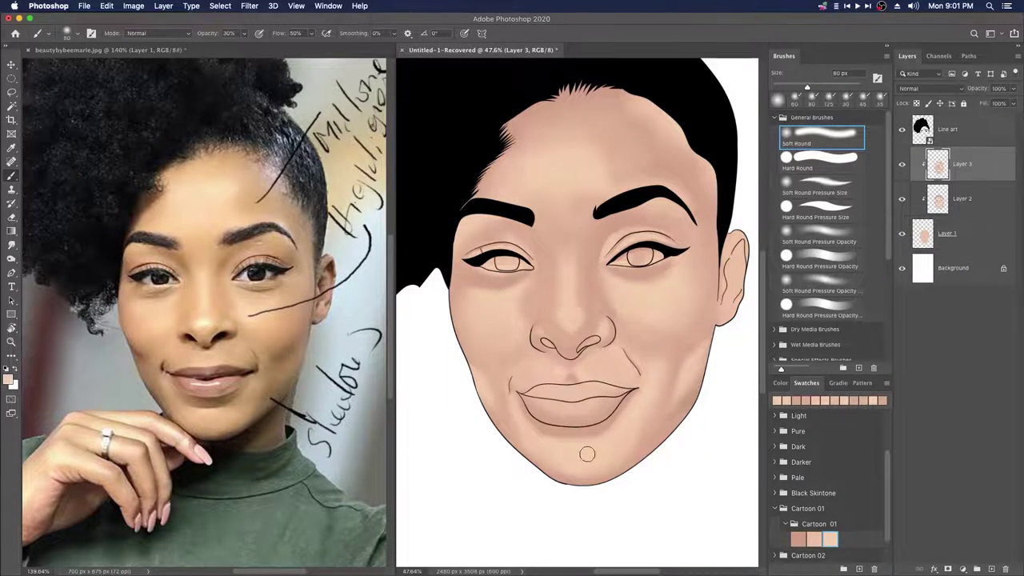
pyautogui.press('[')
pyautogui.press('[')
pyautogui.scroll(-1, 668, 434)
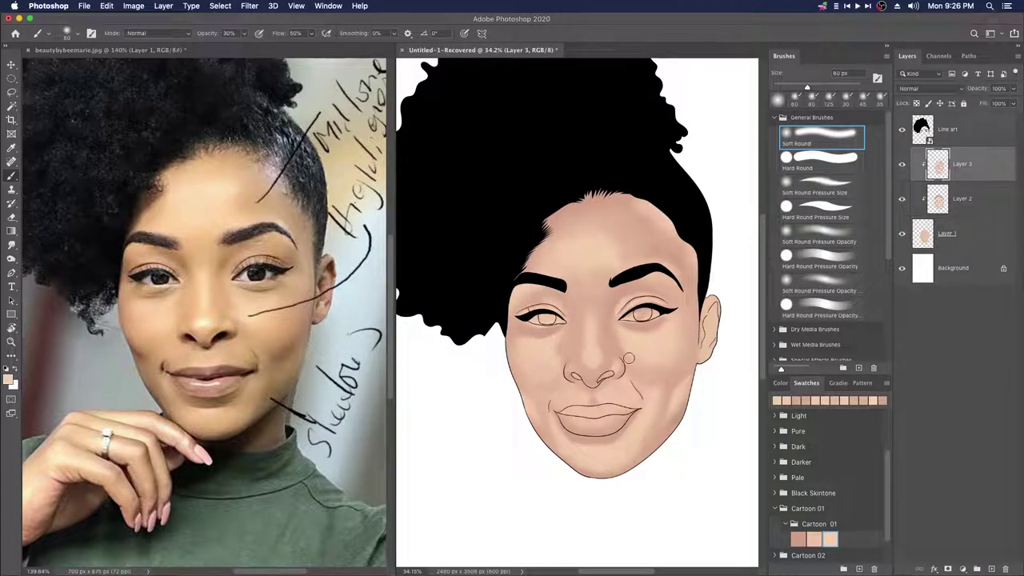
pyautogui.moveTo(661, 352); pyautogui.dragTo(651, 344)
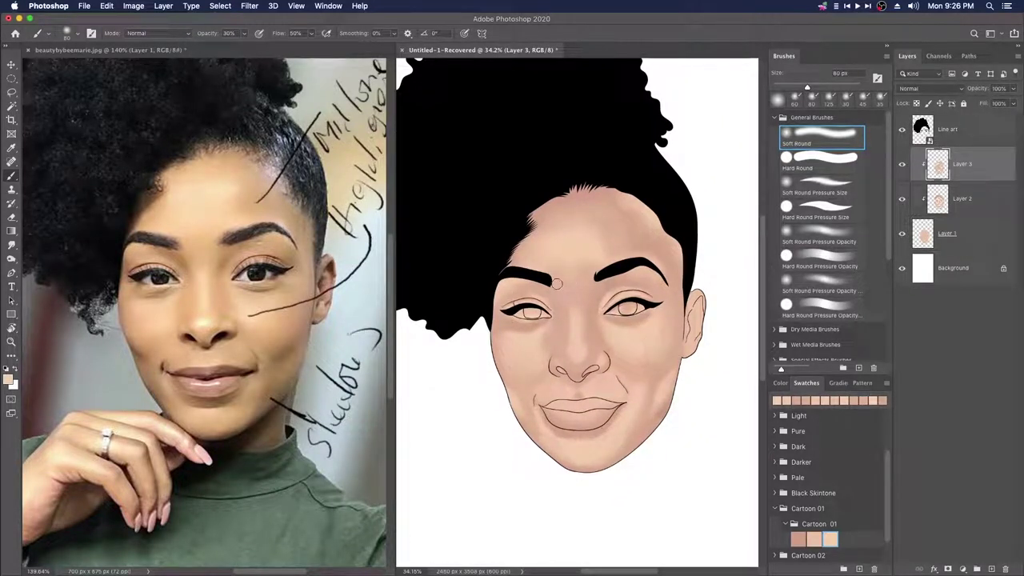
pyautogui.moveTo(597, 348); pyautogui.dragTo(616, 348)
pyautogui.scroll(-1, 640, 344)
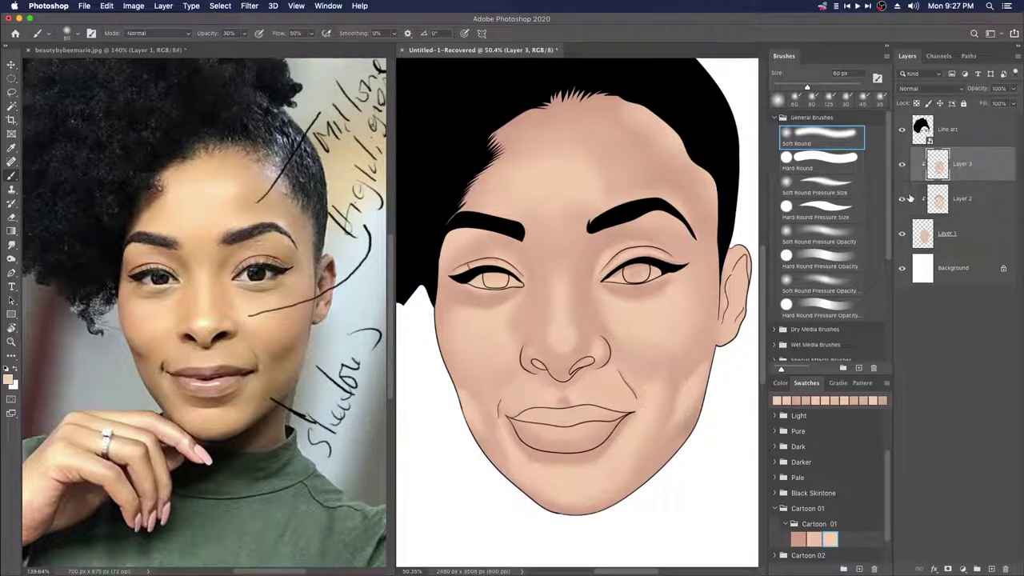
# Step: Add a new empty layer above Layer 3 and make it a clipping mask
pyautogui.click(991, 569)
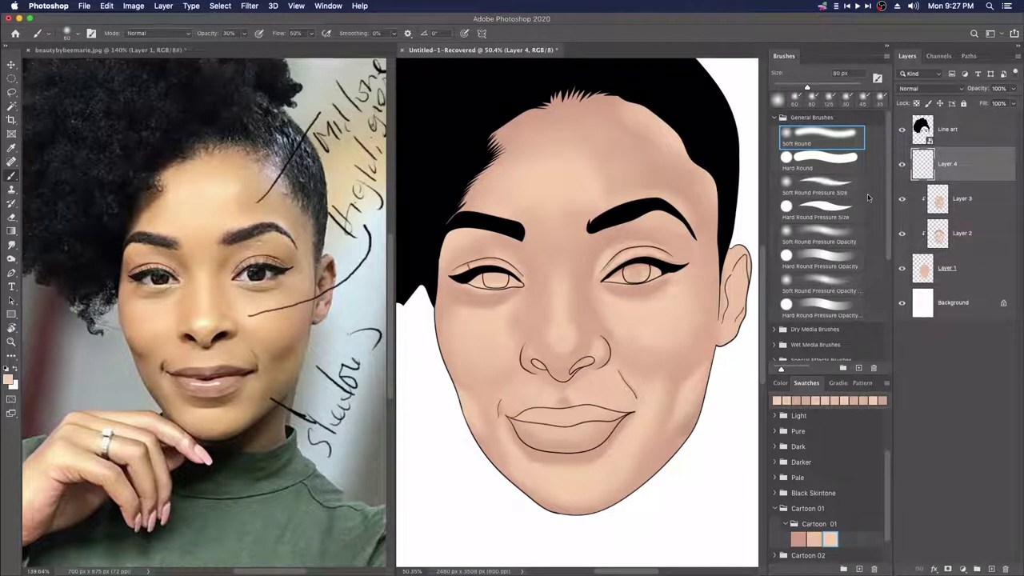
pyautogui.rightClick(954, 162)
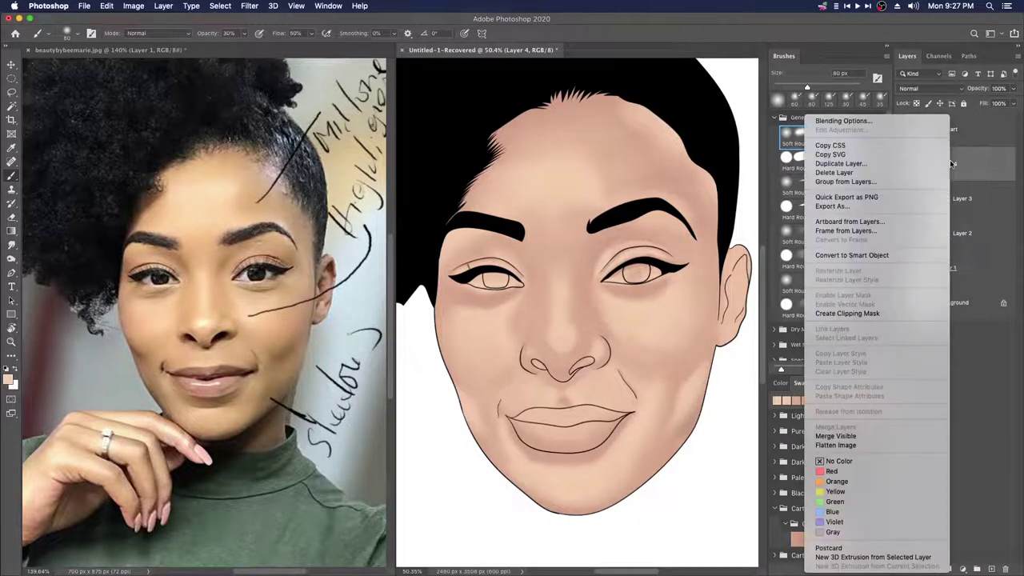
pyautogui.click(852, 314)
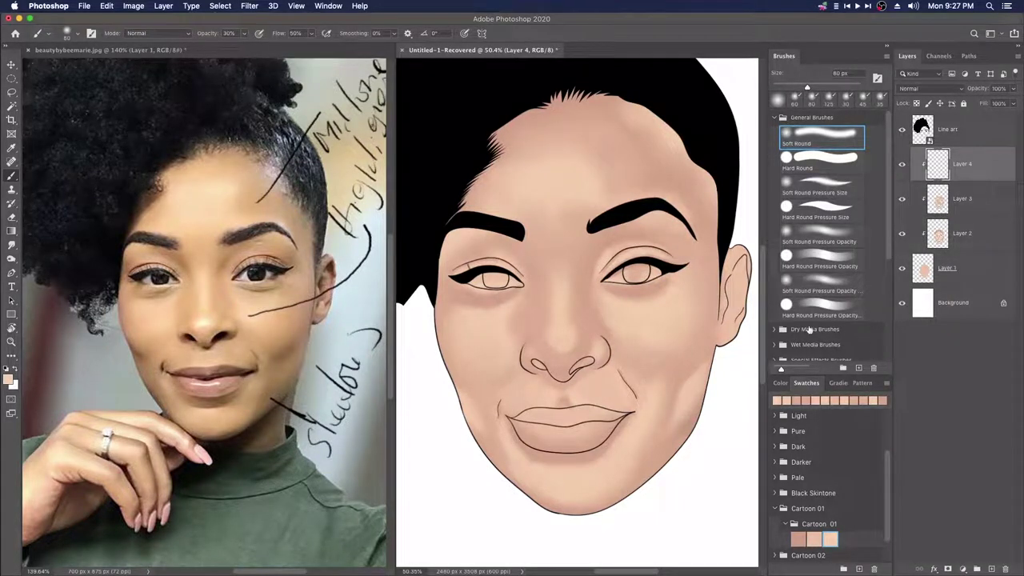
# Step: Switch to the Mixer Brush tool, clean the brush and reload it with the foreground skin tone
pyautogui.click(12, 176)
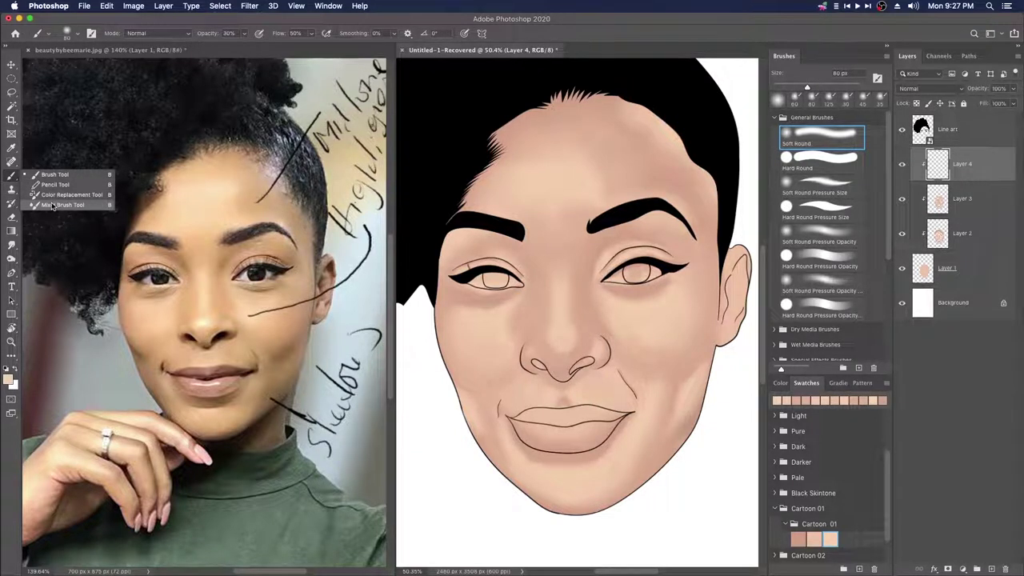
pyautogui.click(52, 206)
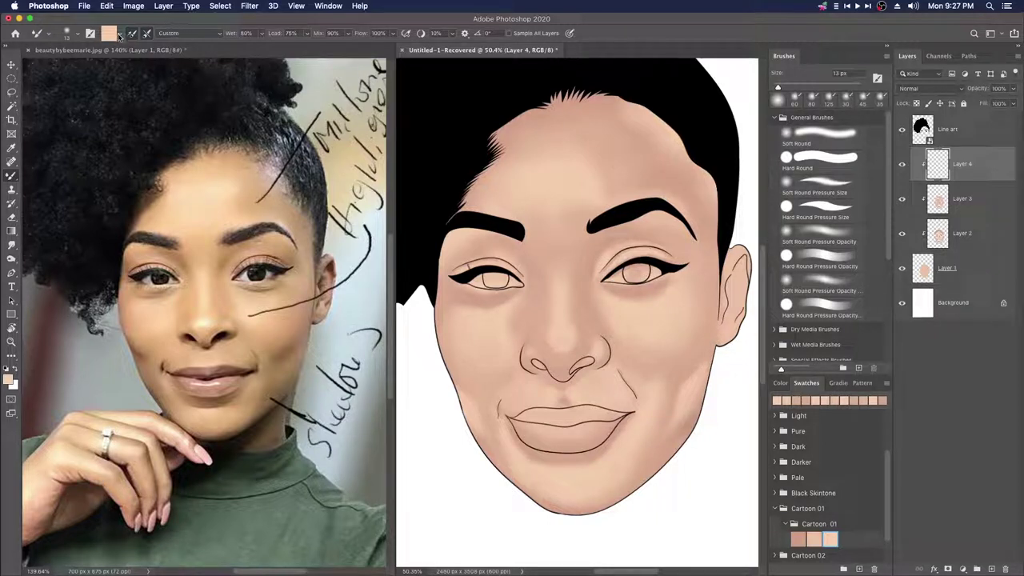
pyautogui.click(122, 37)
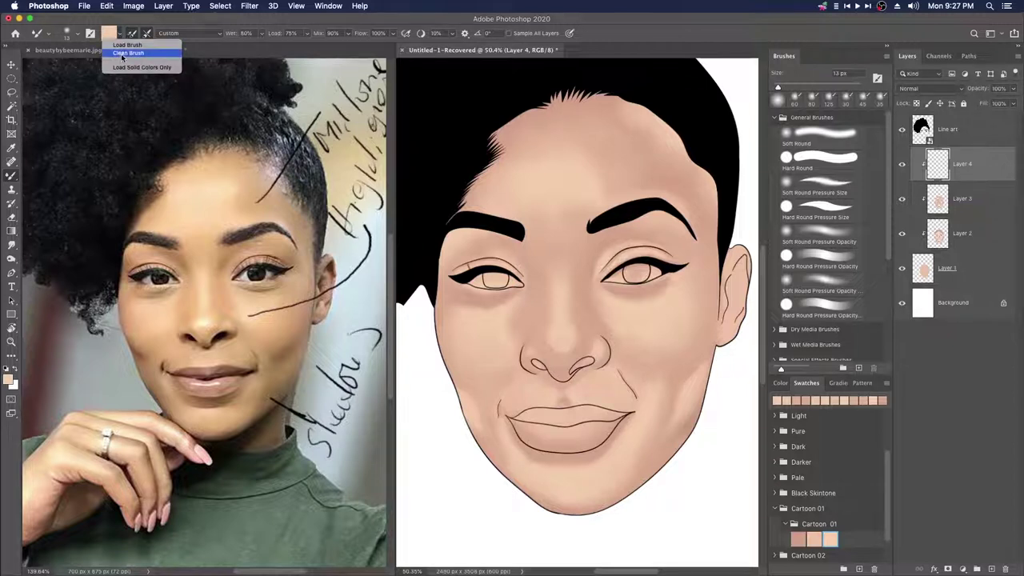
pyautogui.click(121, 54)
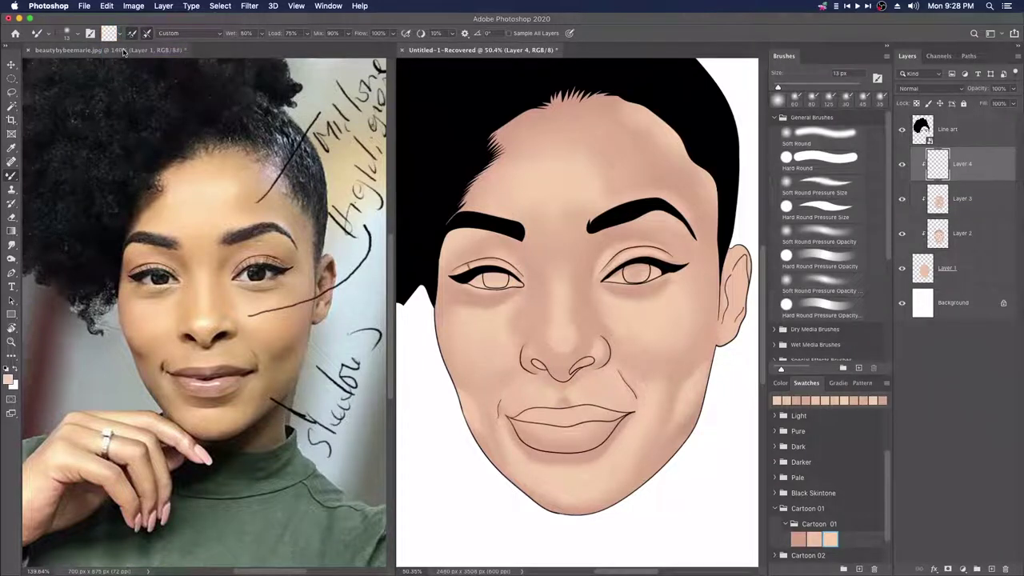
pyautogui.click(120, 33)
pyautogui.click(136, 45)
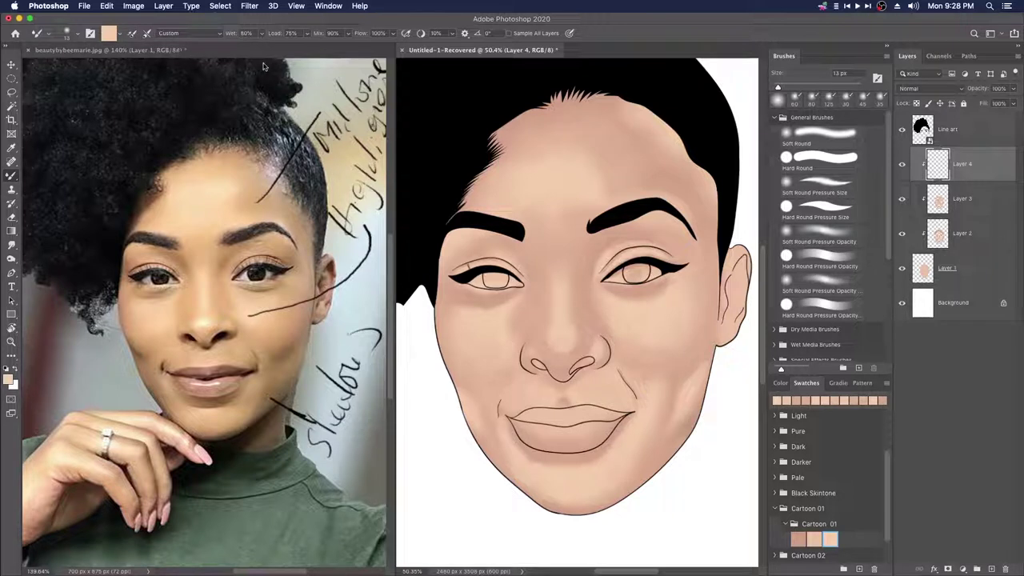
# Step: Set the Mixer Brush to 20% wet, 20% load, 10% mix and 20% flow
pyautogui.click(254, 33)
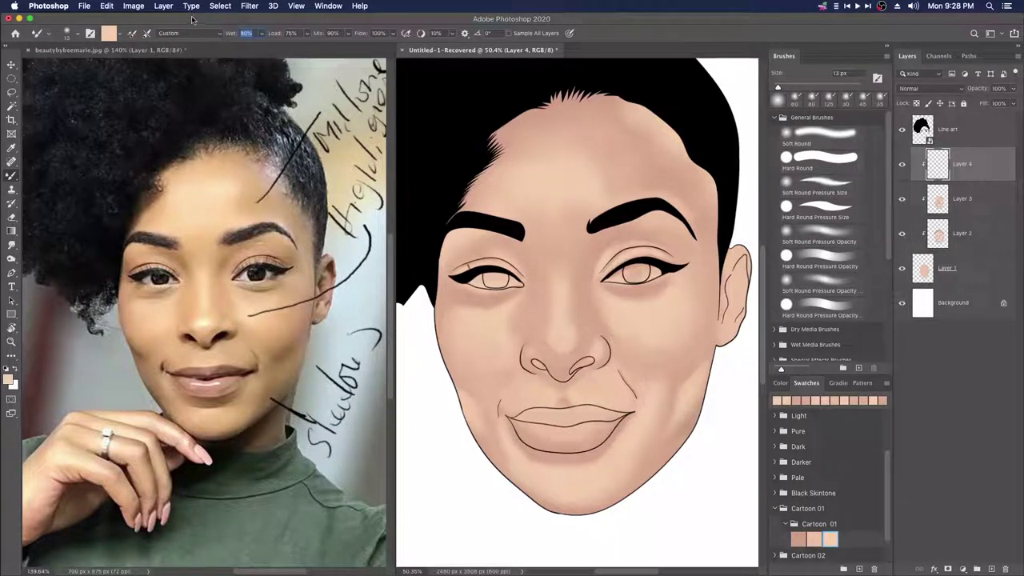
pyautogui.write('20')
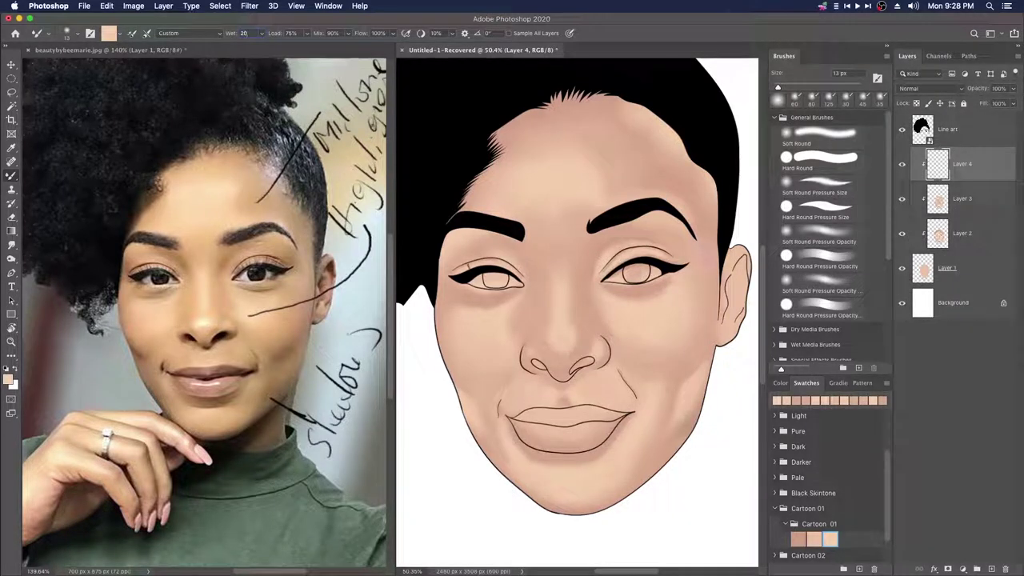
pyautogui.write('20')
pyautogui.press('Tab')
pyautogui.press('Tab')
pyautogui.write('20')
pyautogui.press('Return')
# Step: Choose the Soft Round tip for the Mixer Brush and enlarge it to 150 px
pyautogui.click(804, 142)
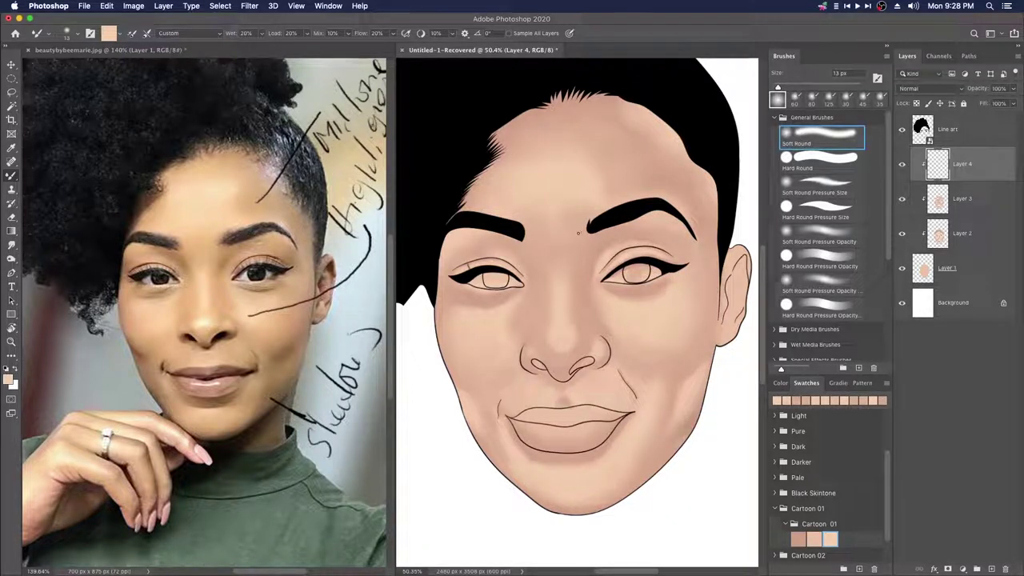
pyautogui.press(']')
pyautogui.press(']')
pyautogui.press(']')
pyautogui.press(']')
pyautogui.press(']')
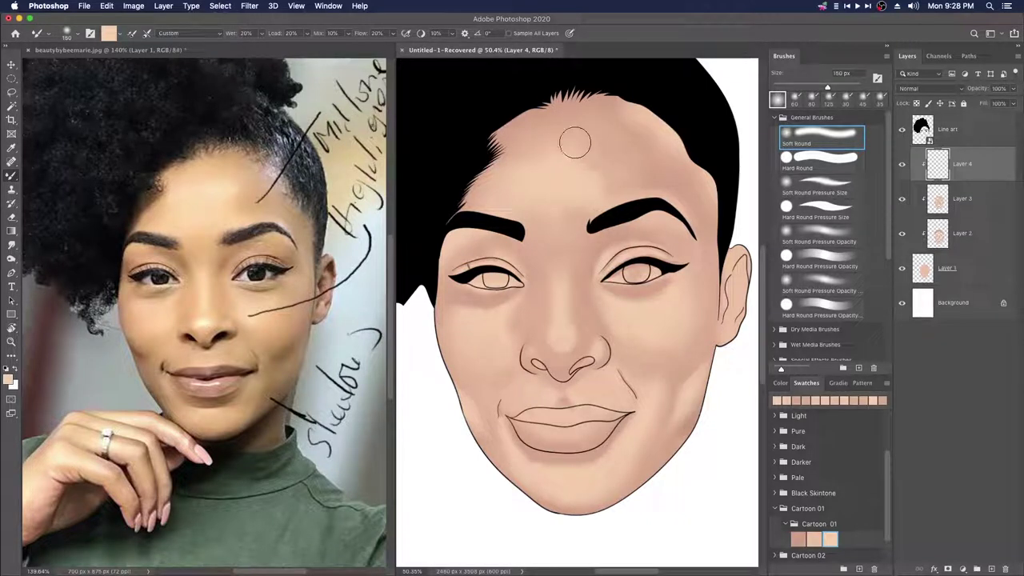
# Step: Enable Sample All Layers for the Mixer Brush and clean the loaded paint from it
pyautogui.click(509, 34)
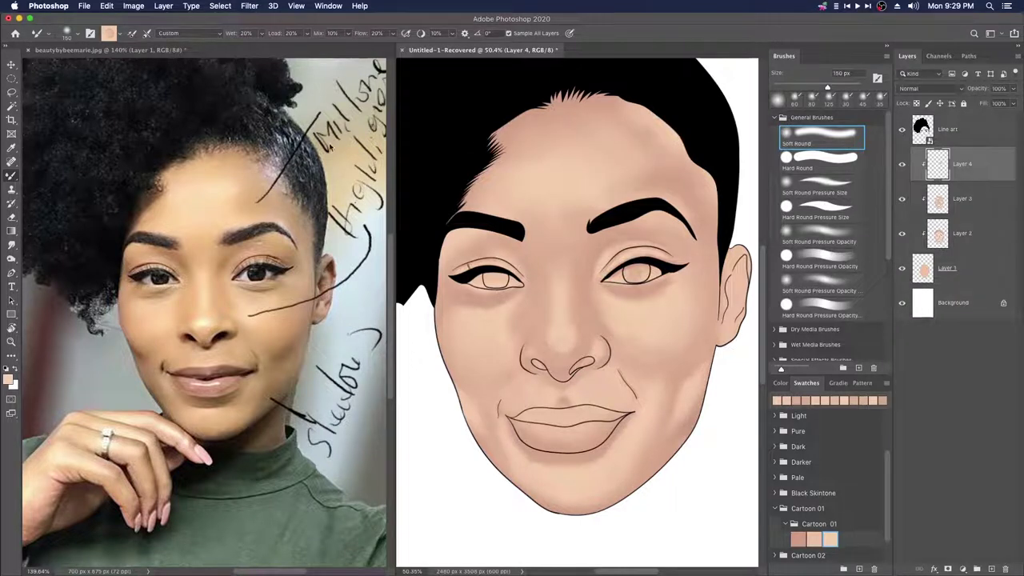
pyautogui.click(194, 34)
pyautogui.click(180, 31)
pyautogui.click(119, 34)
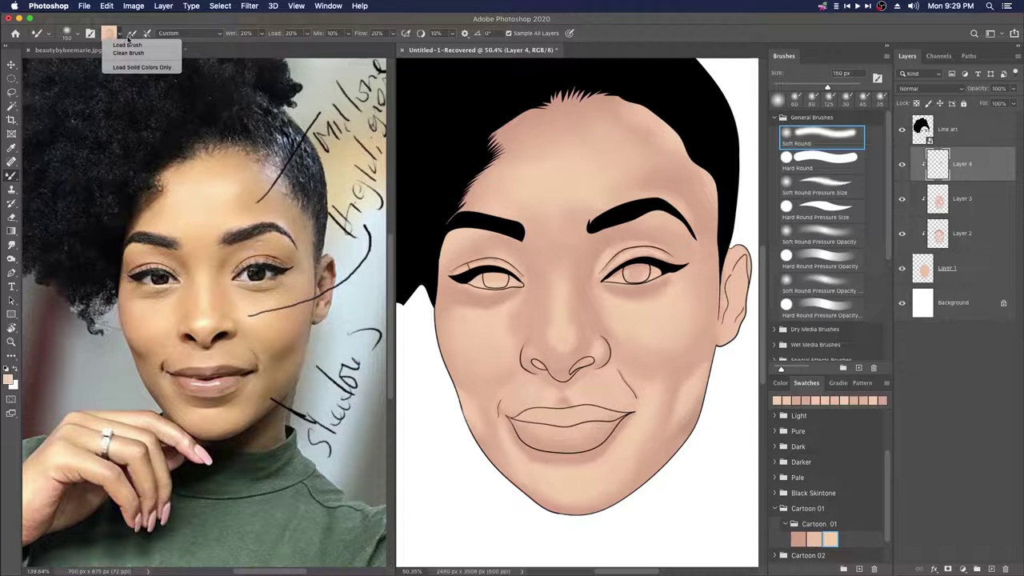
pyautogui.click(128, 53)
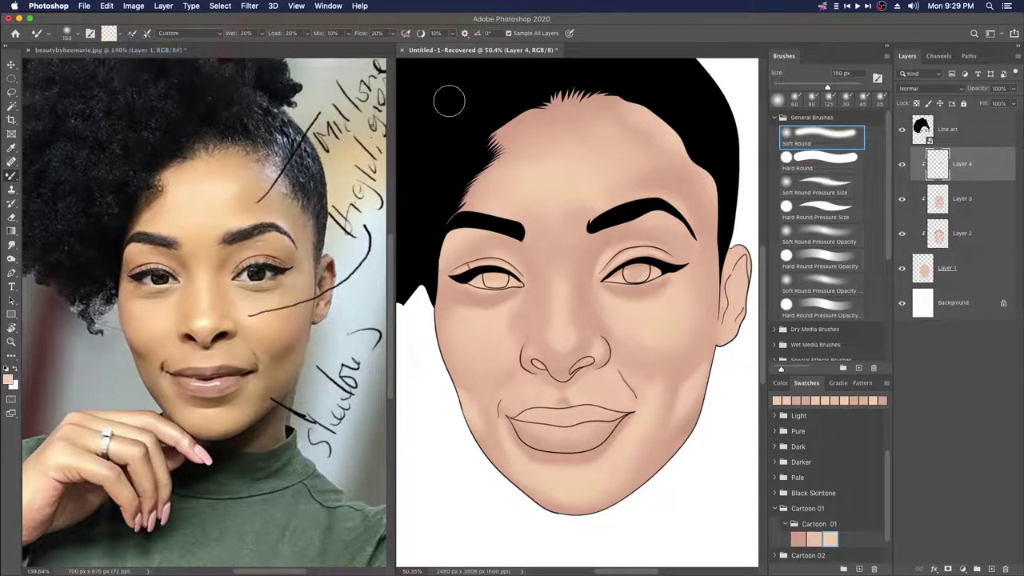
# Step: Try to blend the right-hand forehead shading with the Mixer Brush and undo the strokes
pyautogui.moveTo(651, 156)
pyautogui.mouseDown()
pyautogui.moveTo(616, 143)
pyautogui.moveTo(621, 151)
pyautogui.moveTo(638, 166)
pyautogui.moveTo(632, 135)
pyautogui.moveTo(648, 165)
pyautogui.moveTo(638, 142)
pyautogui.moveTo(630, 170)
pyautogui.moveTo(612, 144)
pyautogui.mouseUp()
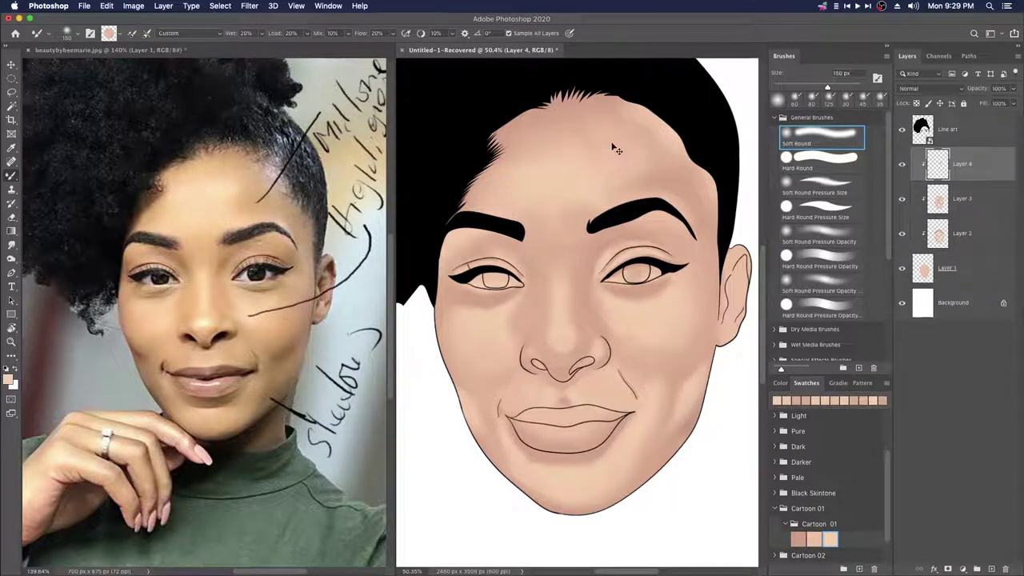
pyautogui.press('super+z')
pyautogui.press('super+z')
pyautogui.press('super+z')
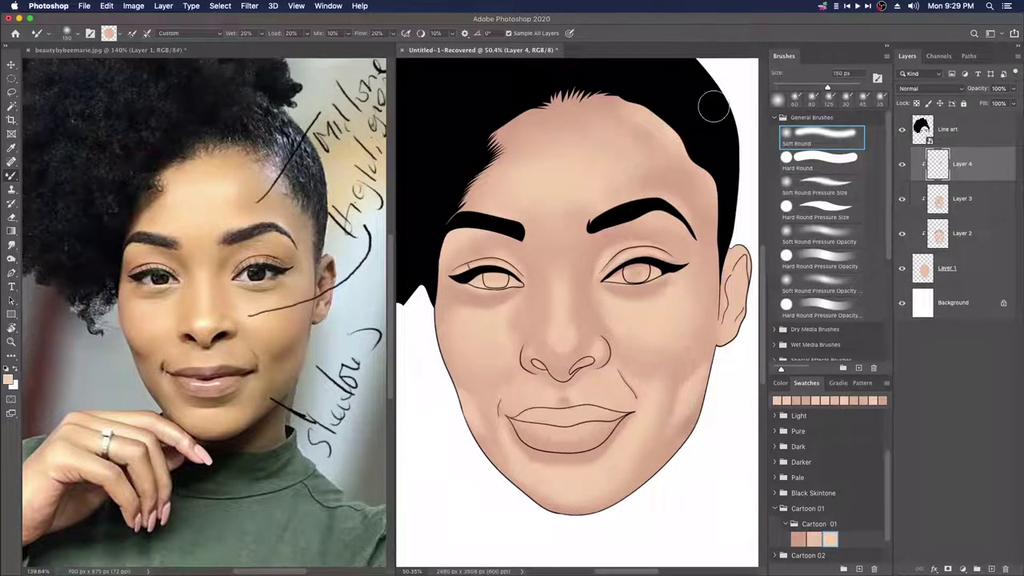
# Step: Delete Layer 4, replace it with a new clipped layer above Layer 3 and test the Mixer Brush on the forehead
pyautogui.moveTo(998, 170); pyautogui.dragTo(1004, 567)
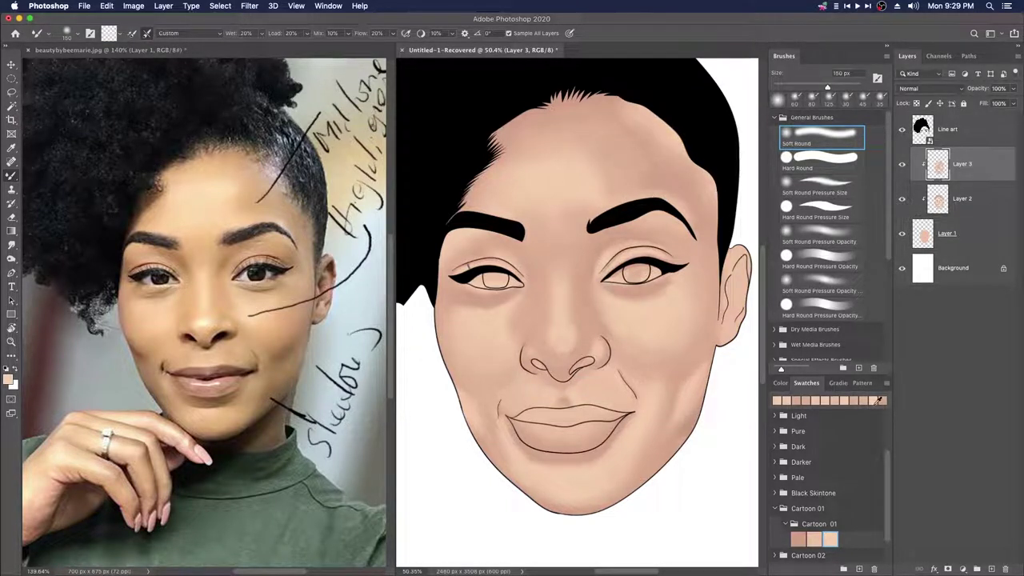
pyautogui.click(992, 569)
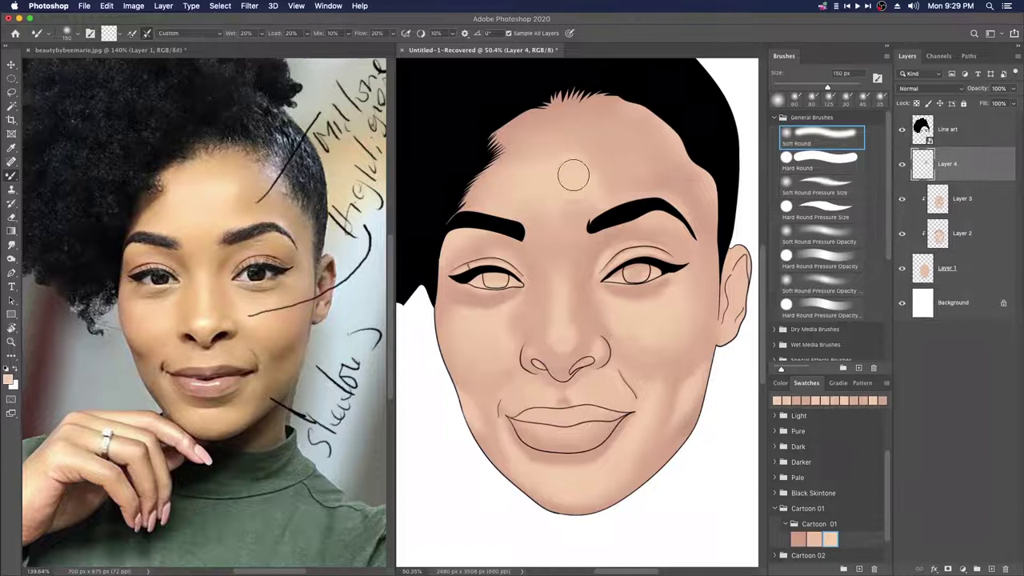
pyautogui.press('super+z')
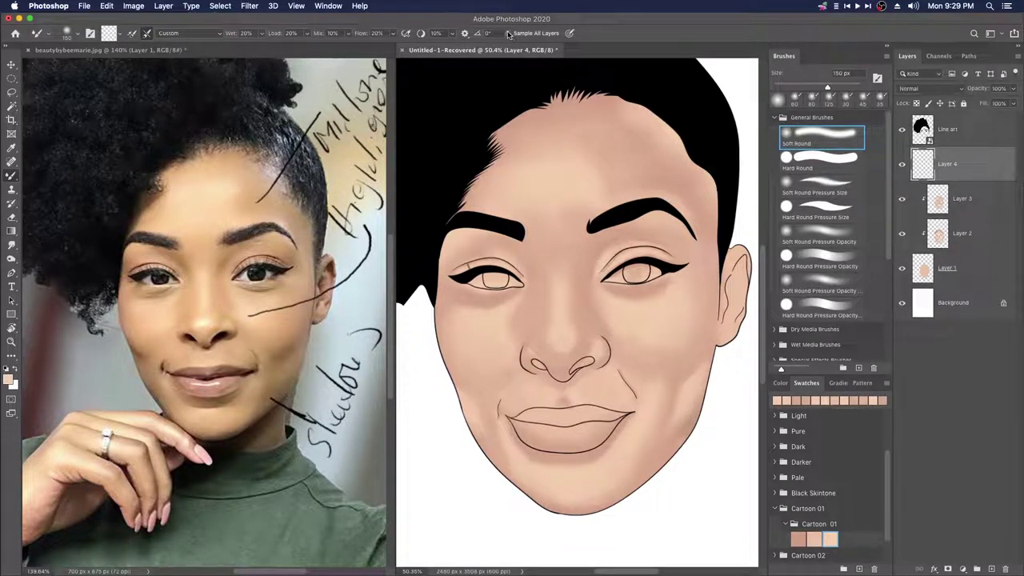
pyautogui.moveTo(586, 179)
pyautogui.mouseDown()
pyautogui.moveTo(600, 143)
pyautogui.moveTo(615, 152)
pyautogui.moveTo(581, 175)
pyautogui.moveTo(583, 140)
pyautogui.moveTo(625, 169)
pyautogui.moveTo(565, 146)
pyautogui.moveTo(558, 165)
pyautogui.moveTo(599, 148)
pyautogui.moveTo(589, 144)
pyautogui.moveTo(579, 169)
pyautogui.moveTo(610, 154)
pyautogui.mouseUp()
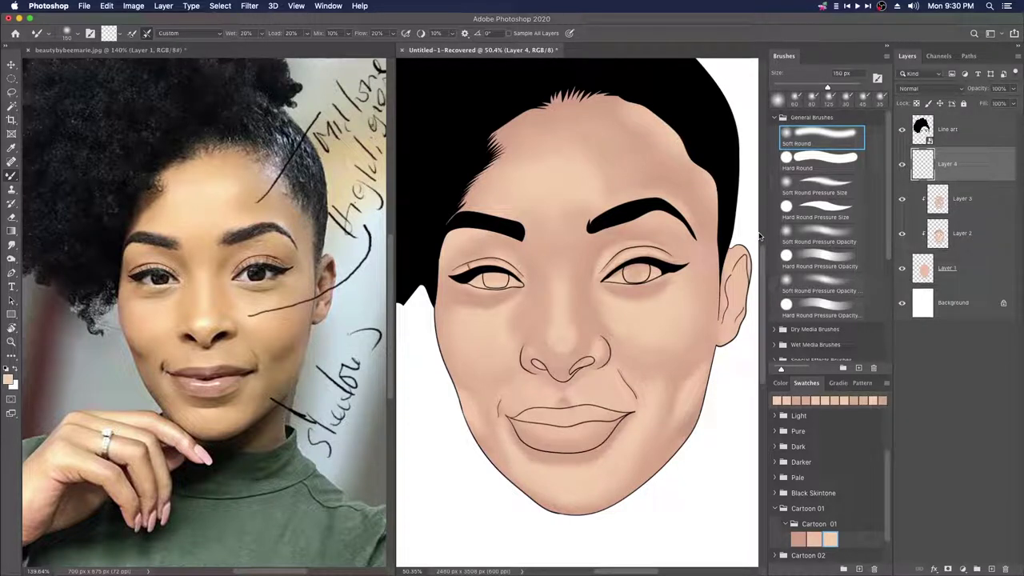
pyautogui.press('super+alt+g')
# Step: Turn Sample All Layers back on and blend the forehead tones with the Mixer Brush, reducing it to 90 px
pyautogui.moveTo(625, 149); pyautogui.dragTo(610, 171)
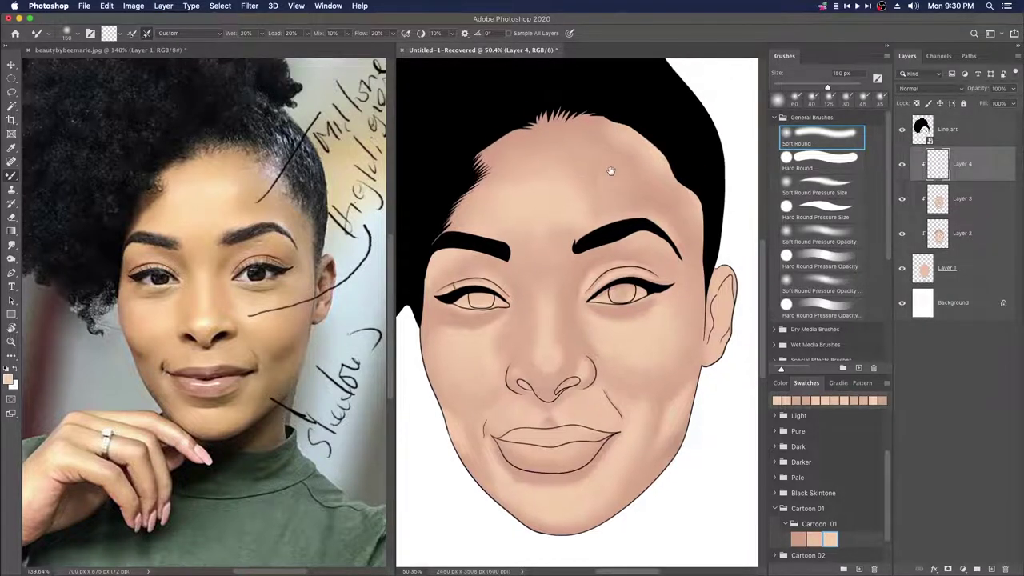
pyautogui.click(510, 34)
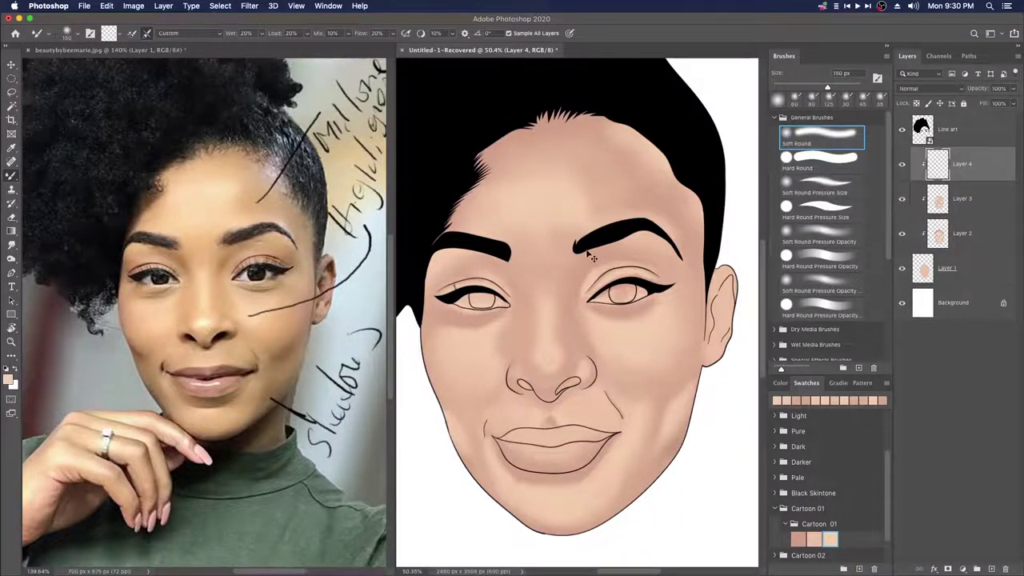
pyautogui.scroll(3, 554, 237)
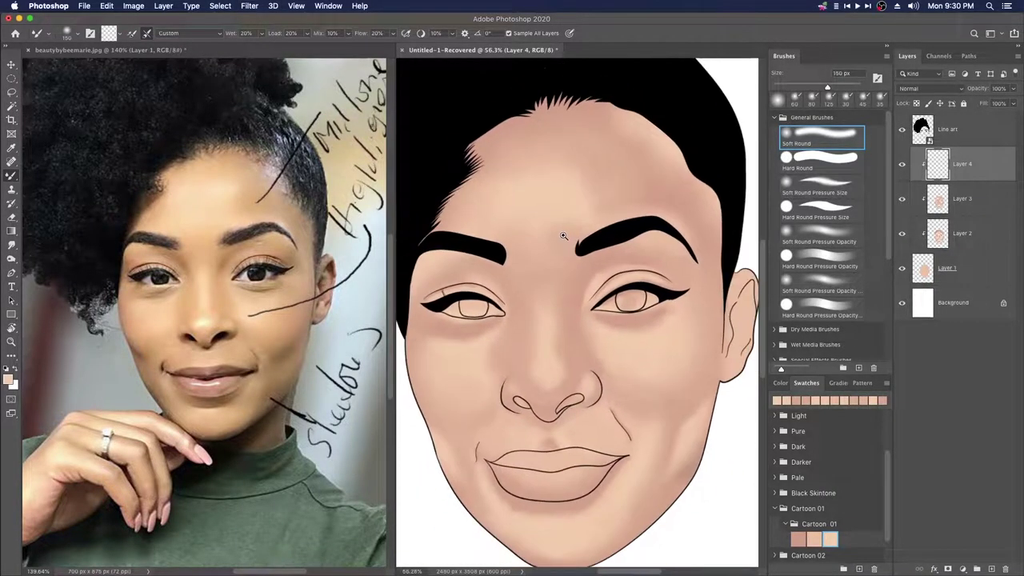
pyautogui.scroll(1, 596, 216)
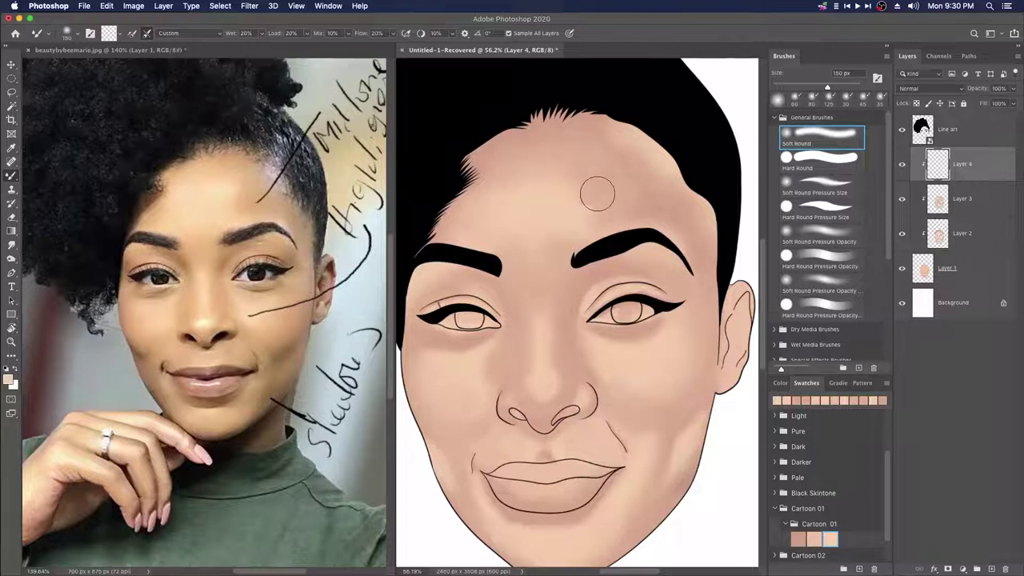
pyautogui.press('[')
pyautogui.press('[')
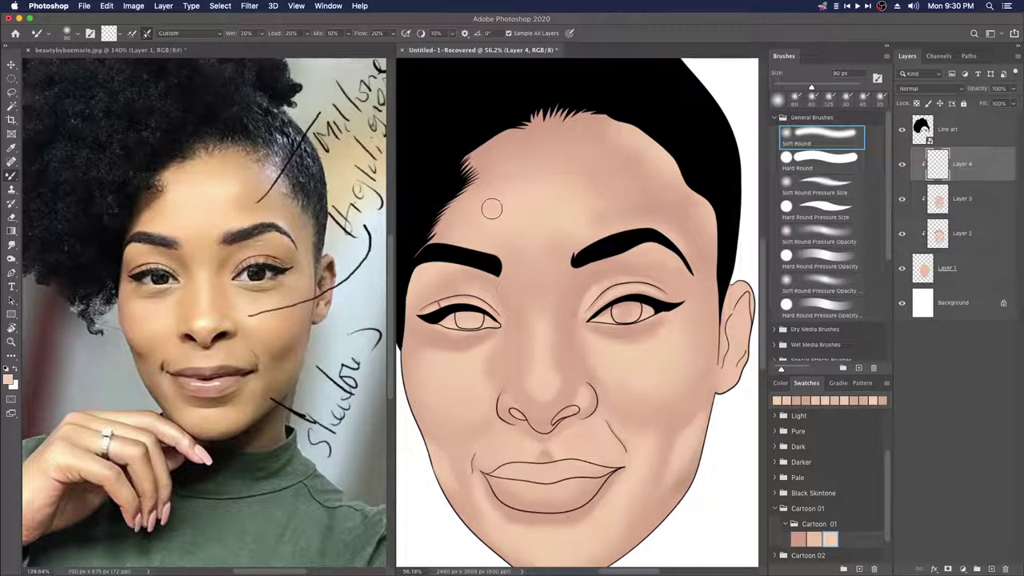
# Step: Compare the forehead shading with and without the Mixer Brush blending on Layer 4
pyautogui.click(903, 164)
pyautogui.click(903, 165)
pyautogui.click(902, 164)
pyautogui.click(903, 165)
pyautogui.click(902, 164)
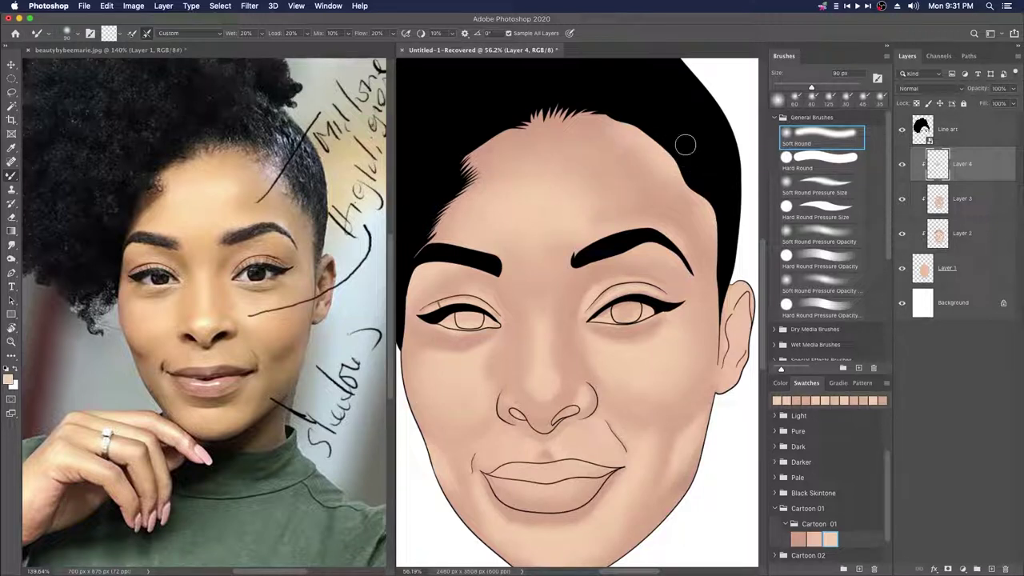
# Step: Hide the Line art layer to leave only the skin shading showing
pyautogui.click(902, 129)
pyautogui.click(902, 130)
pyautogui.click(902, 130)
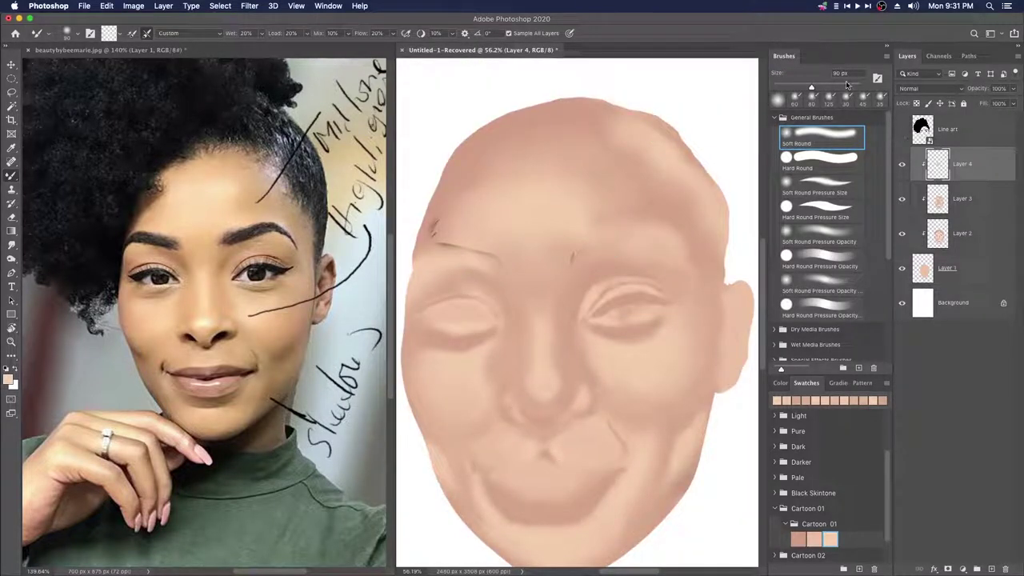
# Step: Discard the blended Layer 4 and add a fresh empty layer clipped above Layer 3
pyautogui.moveTo(999, 168); pyautogui.dragTo(1006, 568)
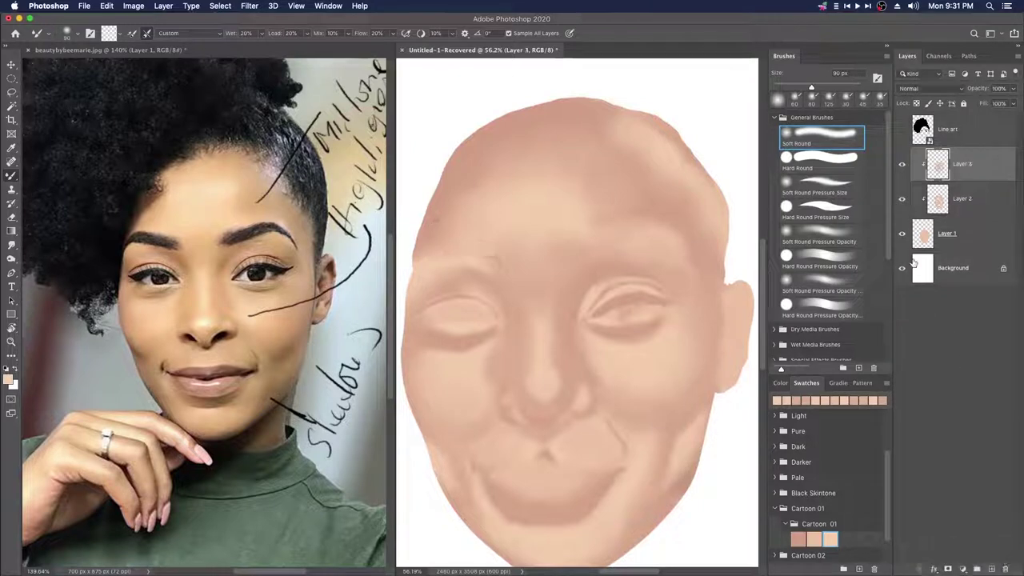
pyautogui.click(992, 569)
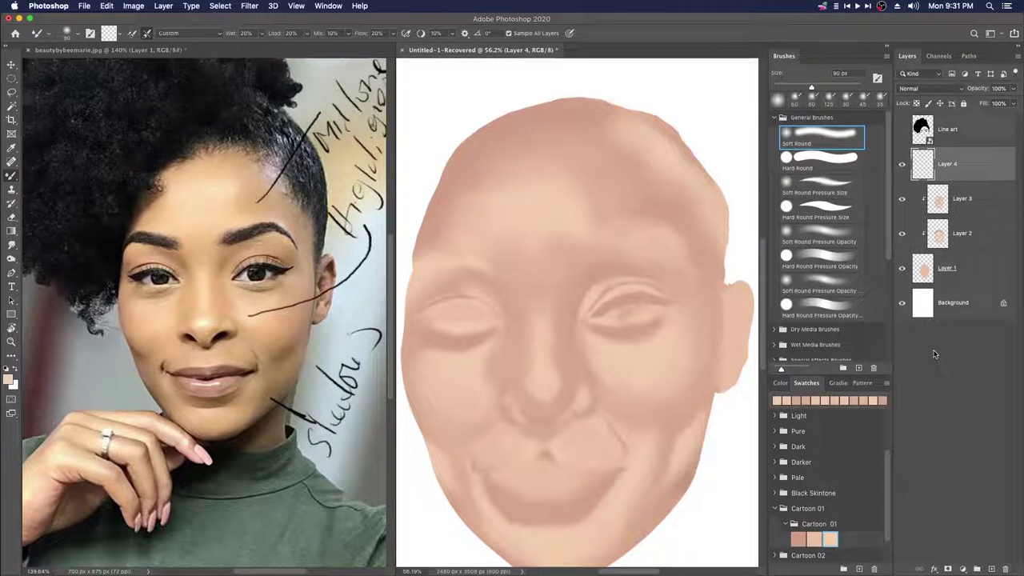
pyautogui.press('alt+super+g')
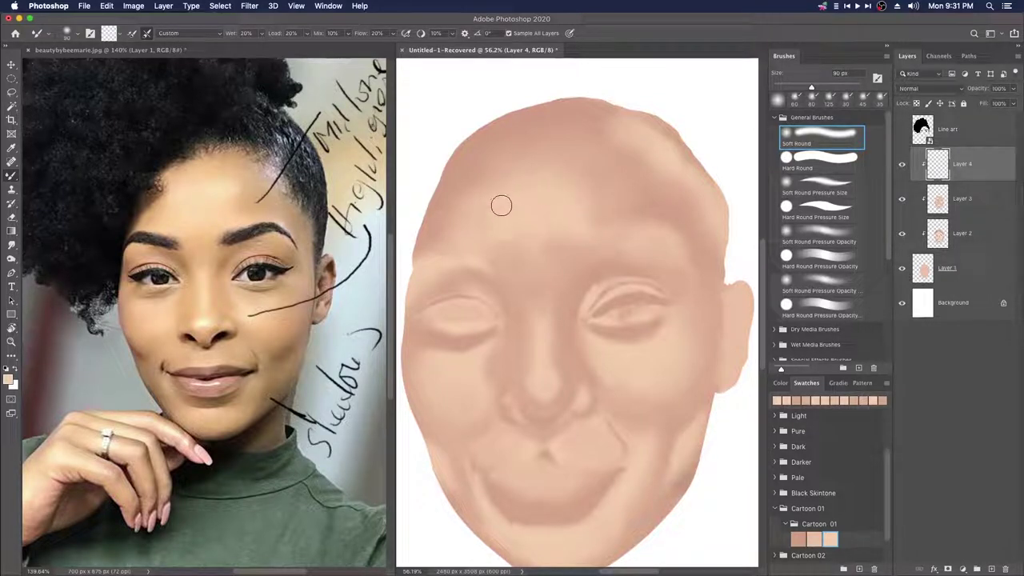
# Step: Blend the central forehead highlight into the surrounding shadow with the Mixer Brush, adjusting it to 150 px and 125 px
pyautogui.press(']')
pyautogui.press(']')
pyautogui.press(']')
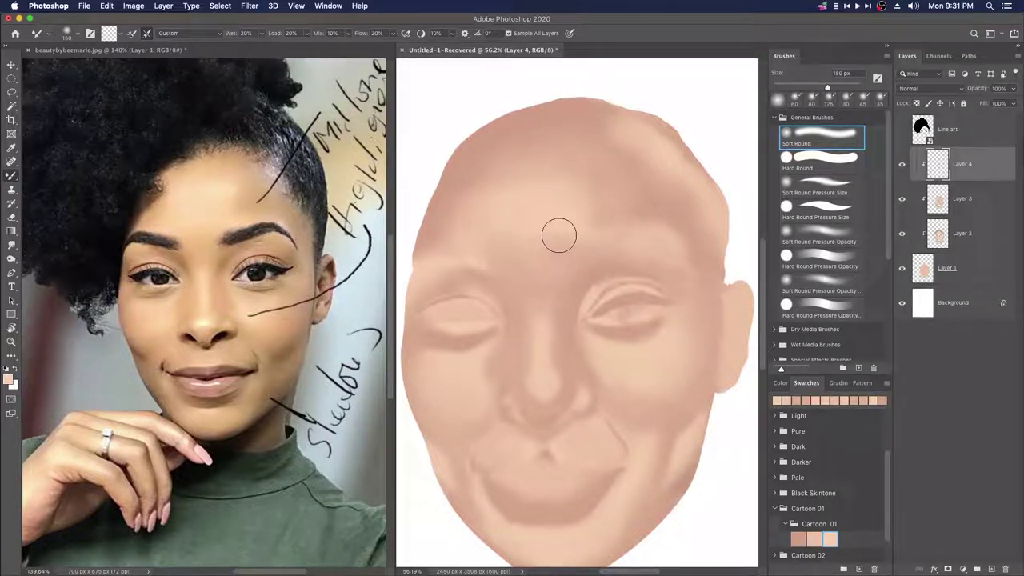
pyautogui.press(']')
pyautogui.press('[')
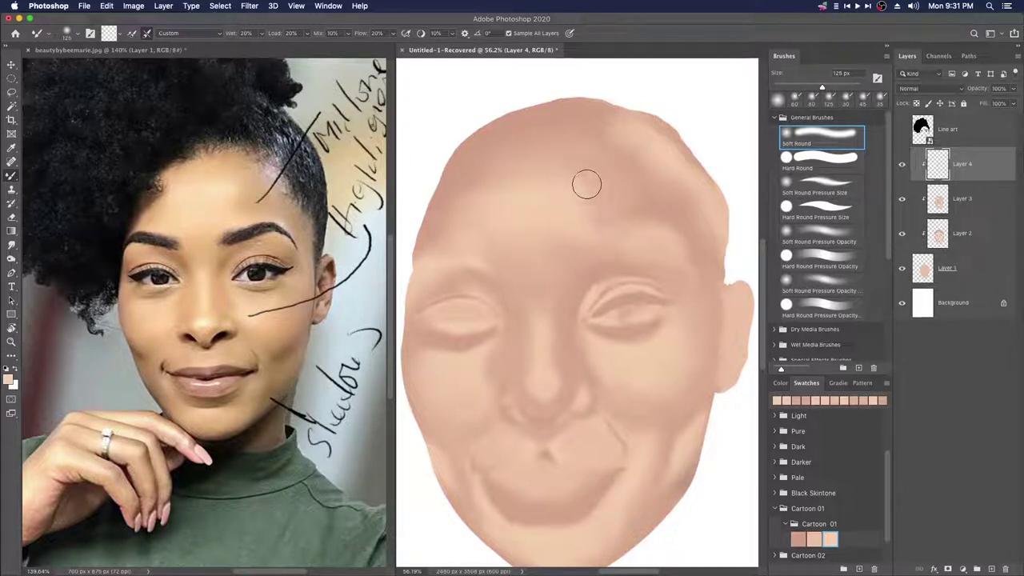
# Step: Reduce the Mixer Brush to 70 px, try blending the left-hand temple above the brow and undo those strokes
pyautogui.press('[')
pyautogui.press('[')
pyautogui.press('[')
pyautogui.press('[')
pyautogui.moveTo(453, 261)
pyautogui.mouseDown()
pyautogui.moveTo(476, 270)
pyautogui.moveTo(407, 252)
pyautogui.mouseUp()
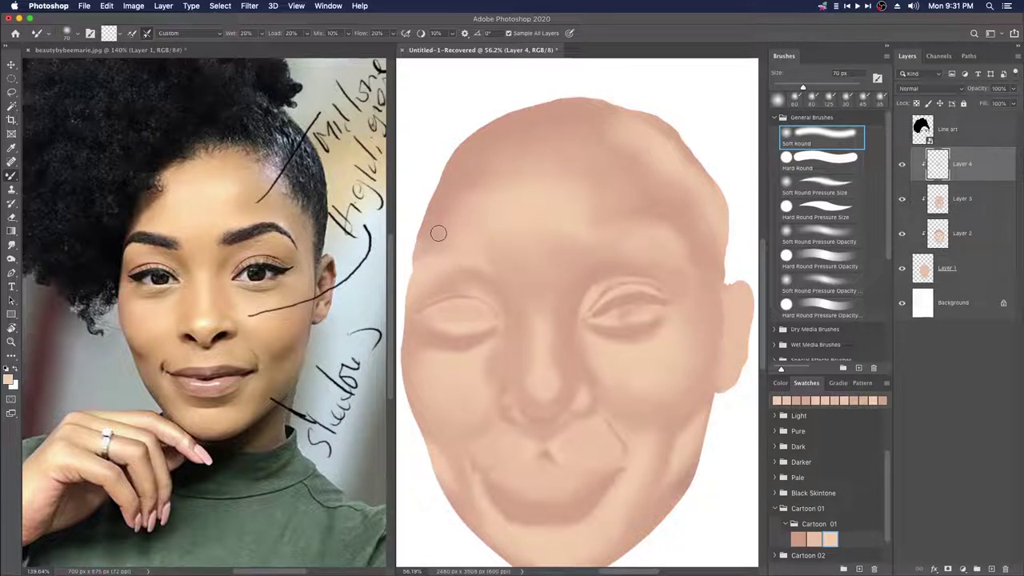
pyautogui.press('super+z')
pyautogui.press('super+z')
pyautogui.press('super+z')
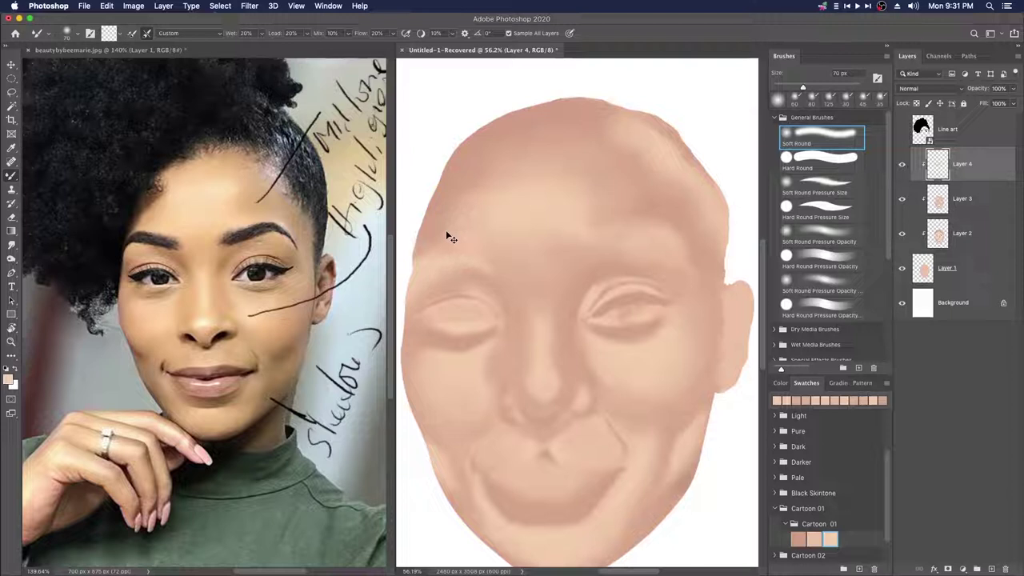
# Step: Hide the Background layer and blend the left-hand temple and forehead edge with the Mixer Brush at 70 px
pyautogui.click(902, 304)
pyautogui.moveTo(423, 246)
pyautogui.mouseDown()
pyautogui.moveTo(434, 223)
pyautogui.moveTo(432, 239)
pyautogui.moveTo(443, 229)
pyautogui.moveTo(415, 263)
pyautogui.moveTo(467, 253)
pyautogui.moveTo(496, 263)
pyautogui.moveTo(444, 260)
pyautogui.moveTo(459, 233)
pyautogui.moveTo(457, 244)
pyautogui.mouseUp()
pyautogui.moveTo(474, 179); pyautogui.dragTo(467, 200)
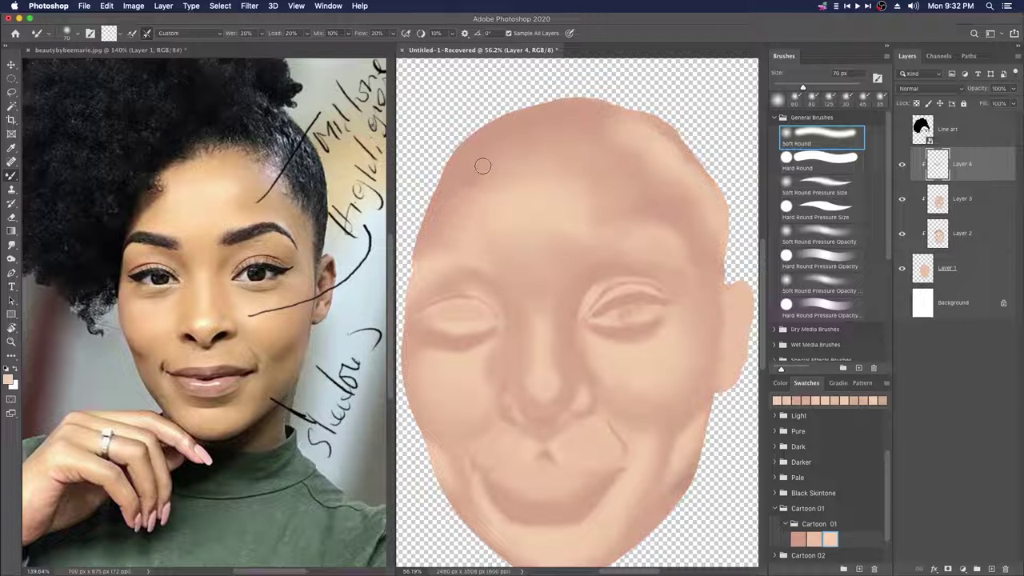
pyautogui.moveTo(463, 228)
pyautogui.mouseDown()
pyautogui.moveTo(413, 259)
pyautogui.moveTo(429, 283)
pyautogui.moveTo(411, 301)
pyautogui.moveTo(423, 277)
pyautogui.moveTo(409, 298)
pyautogui.moveTo(446, 270)
pyautogui.moveTo(497, 289)
pyautogui.moveTo(450, 286)
pyautogui.moveTo(496, 301)
pyautogui.moveTo(451, 283)
pyautogui.moveTo(496, 298)
pyautogui.moveTo(432, 292)
pyautogui.moveTo(457, 275)
pyautogui.moveTo(442, 285)
pyautogui.moveTo(491, 279)
pyautogui.mouseUp()
# Step: Blend the shading between the brows on Layer 4, enlarging the Mixer Brush to 80 px and 100 px
pyautogui.press(']')
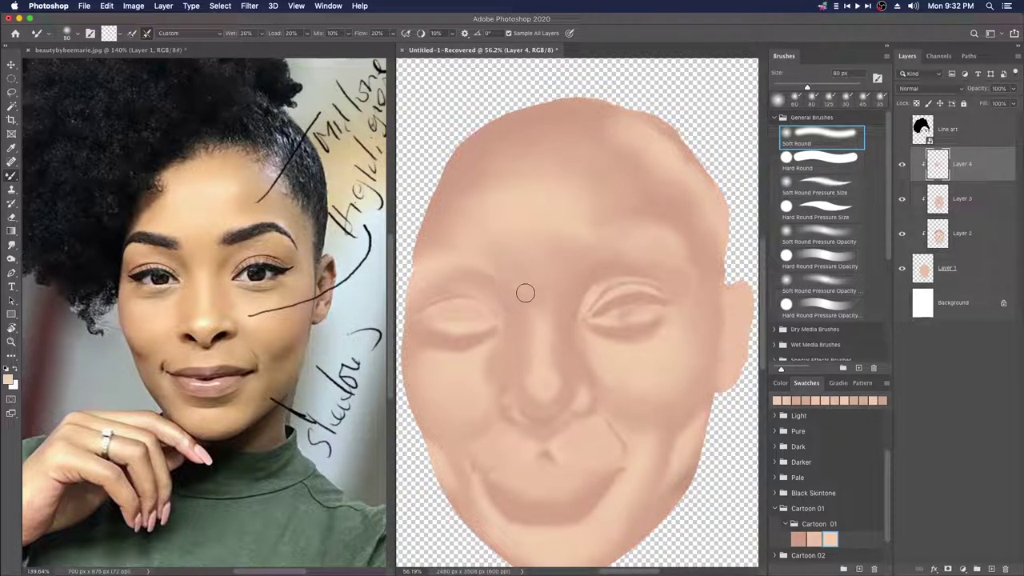
pyautogui.press(']')
pyautogui.press(']')
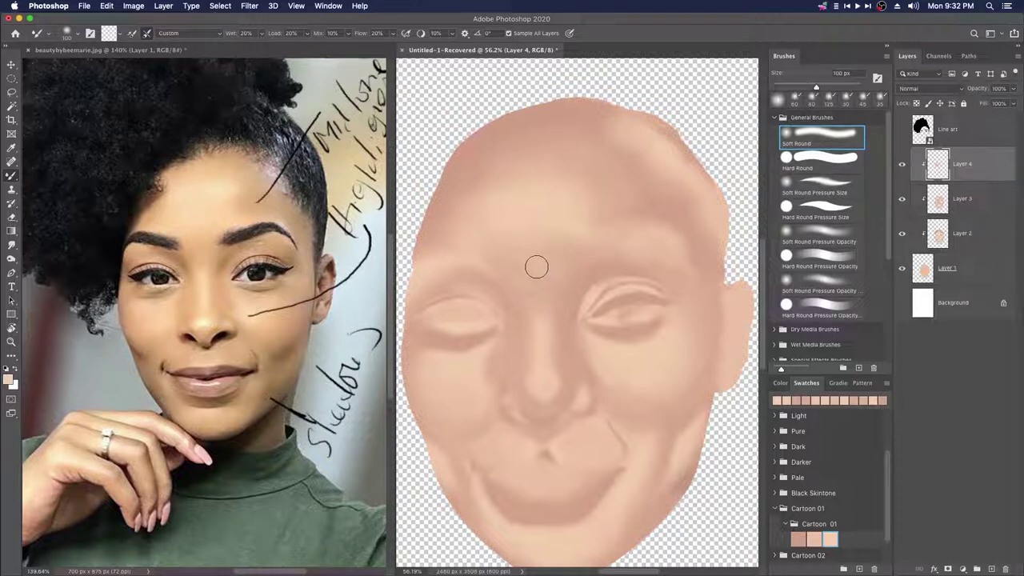
# Step: Smooth the nose bridge highlight and the shadows beside it with the Mixer Brush at 60 px, enlarging it to 90 px
pyautogui.press('[')
pyautogui.press('[')
pyautogui.press('[')
pyautogui.press('[')
pyautogui.moveTo(558, 331); pyautogui.dragTo(556, 362)
pyautogui.moveTo(555, 328)
pyautogui.mouseDown()
pyautogui.moveTo(561, 380)
pyautogui.moveTo(548, 400)
pyautogui.moveTo(528, 389)
pyautogui.moveTo(544, 400)
pyautogui.moveTo(531, 405)
pyautogui.moveTo(565, 392)
pyautogui.mouseUp()
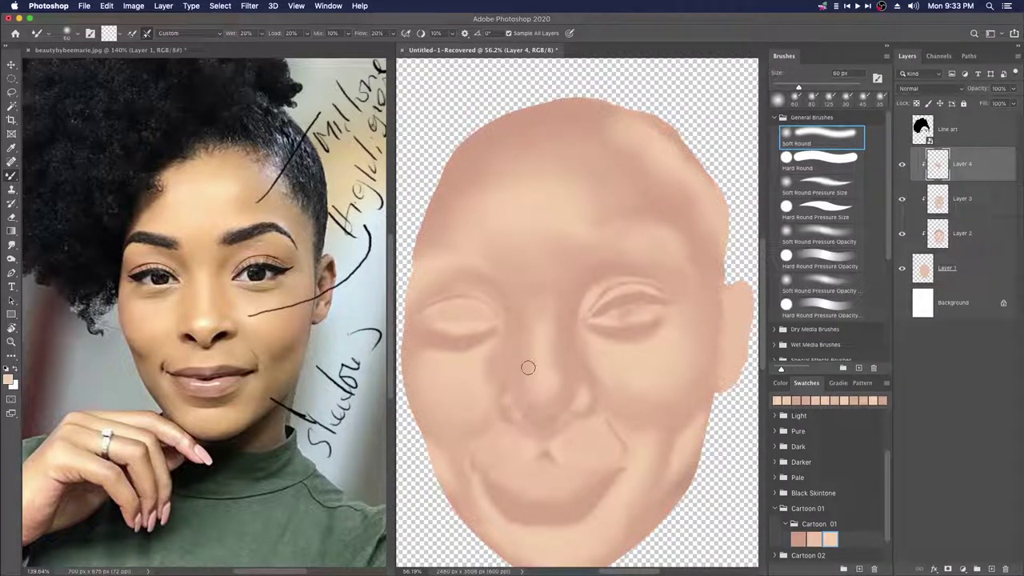
pyautogui.moveTo(523, 346); pyautogui.dragTo(517, 368)
pyautogui.press(']')
pyautogui.press(']')
pyautogui.press(']')
# Step: Toggle the Line art layer on and off repeatedly to compare the blended skin with the outlines
pyautogui.click(903, 129)
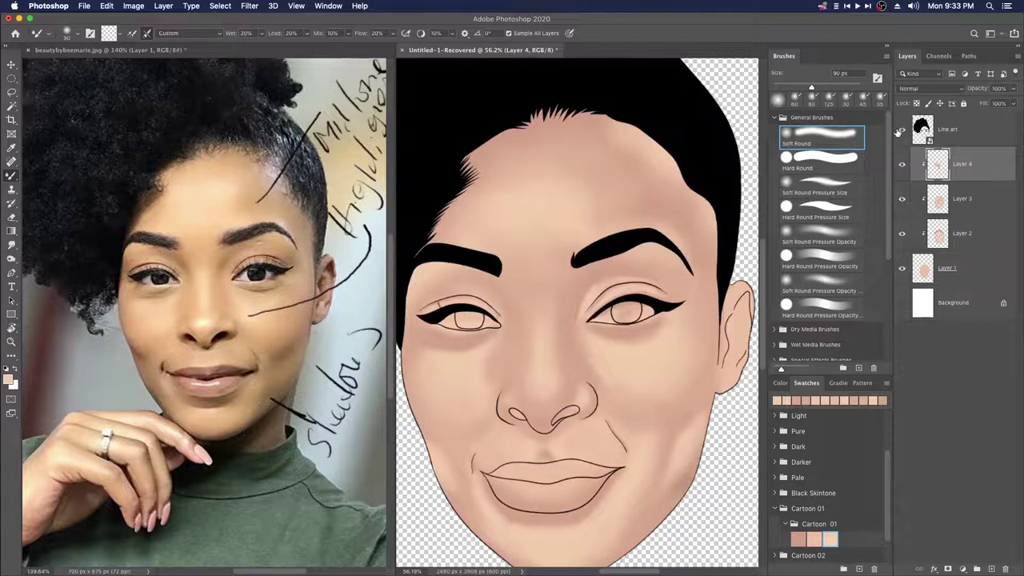
pyautogui.click(902, 130)
pyautogui.click(903, 130)
pyautogui.click(903, 130)
pyautogui.click(902, 130)
pyautogui.click(902, 130)
pyautogui.click(902, 130)
pyautogui.click(902, 131)
pyautogui.click(903, 132)
pyautogui.click(902, 133)
pyautogui.click(902, 132)
pyautogui.click(902, 134)
pyautogui.click(902, 136)
pyautogui.click(901, 134)
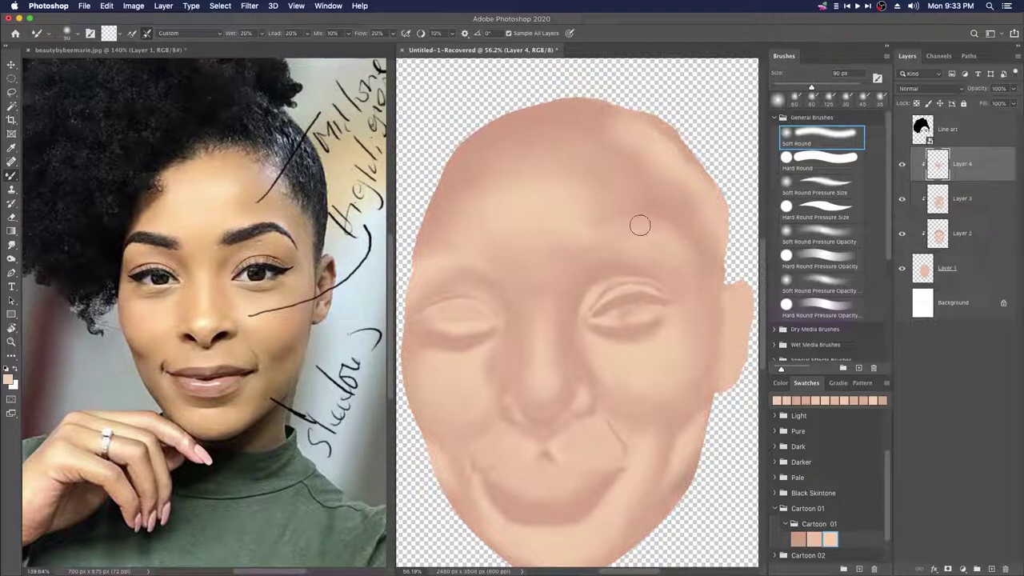
# Step: Blend the right-hand forehead and cheek shading, briefly enlarging the Mixer Brush and returning it to 90 px
pyautogui.press(']')
pyautogui.press(']')
pyautogui.press(']')
pyautogui.press('[')
pyautogui.press('[')
pyautogui.press('[')
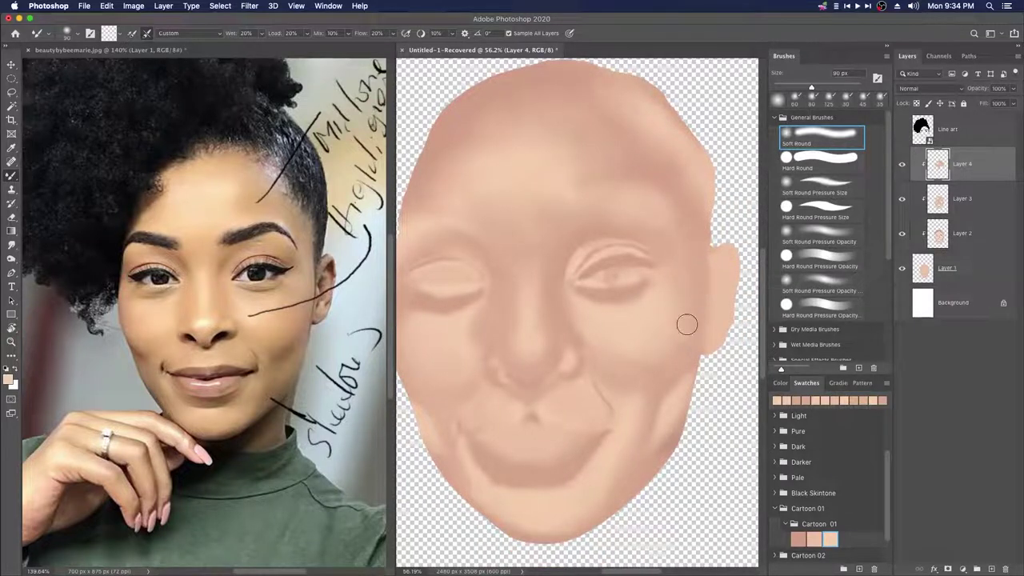
# Step: Blend the right-hand eyelid shading with a much smaller Mixer Brush, checking it against the Line art and without Layer 4
pyautogui.press('[')
pyautogui.press('[')
pyautogui.press('[')
pyautogui.press('[')
pyautogui.press('[')
pyautogui.press('[')
pyautogui.press('[')
pyautogui.press('[')
pyautogui.press('[')
pyautogui.press('[')
pyautogui.press('[')
pyautogui.press('[')
pyautogui.press('[')
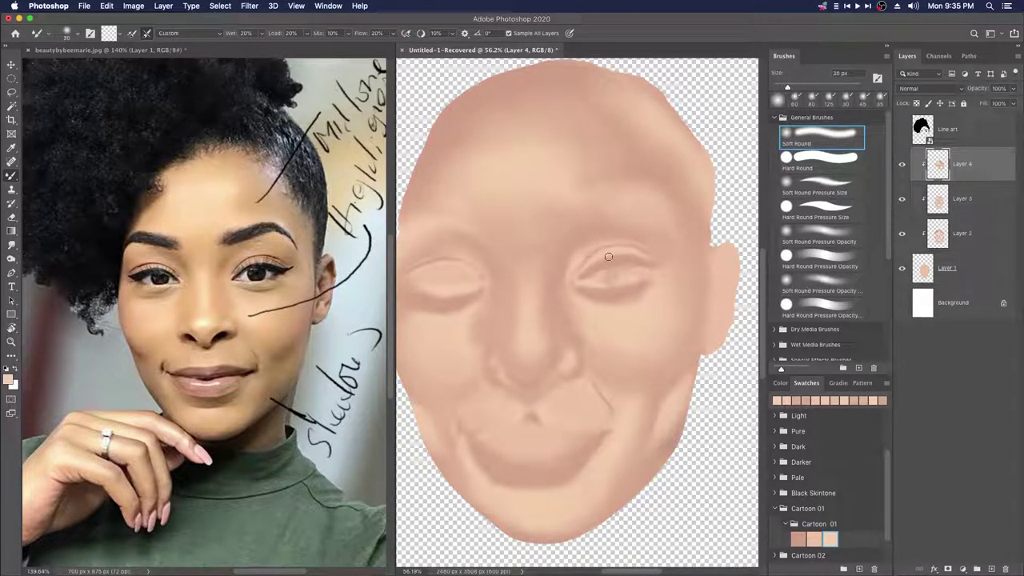
pyautogui.press(']')
pyautogui.click(902, 128)
pyautogui.click(901, 164)
pyautogui.click(902, 164)
pyautogui.click(902, 129)
# Step: Blend the chin and the left-hand jaw edge, reducing the Mixer Brush to 100 px and 50 px
pyautogui.scroll(-2, 631, 359)
pyautogui.press('[')
pyautogui.press('[')
pyautogui.press('[')
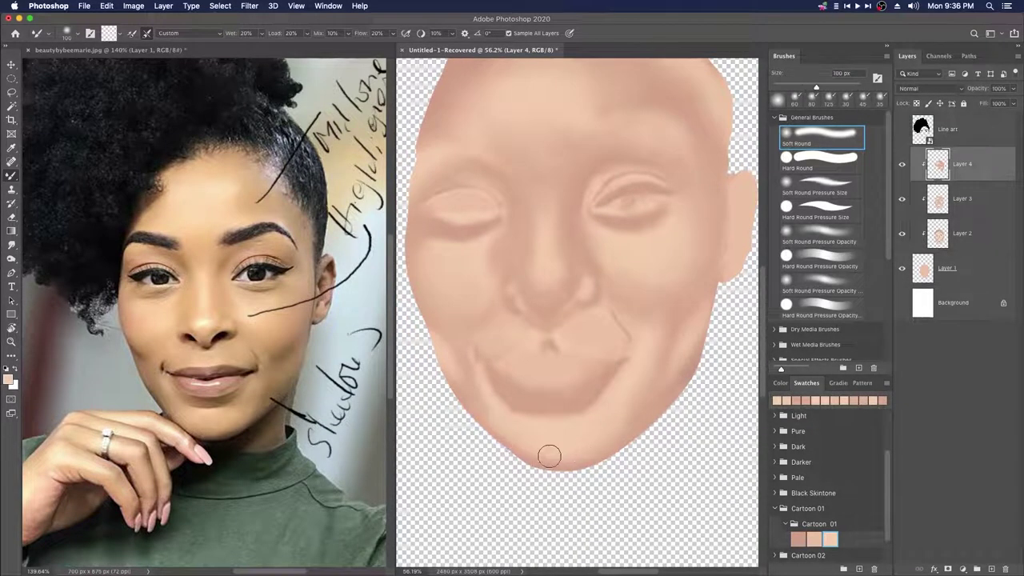
pyautogui.press('[')
pyautogui.press('[')
pyautogui.press('[')
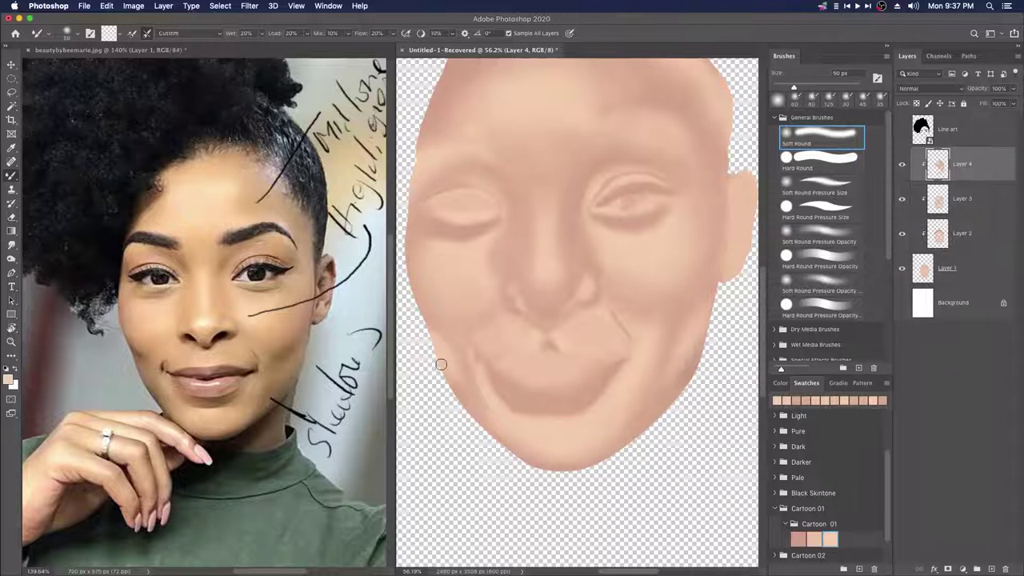
# Step: Blend the left-hand cheek at 70 px and the shadow beside the nostril at 30 px, ending with a 60 px Mixer Brush
pyautogui.press(']')
pyautogui.press(']')
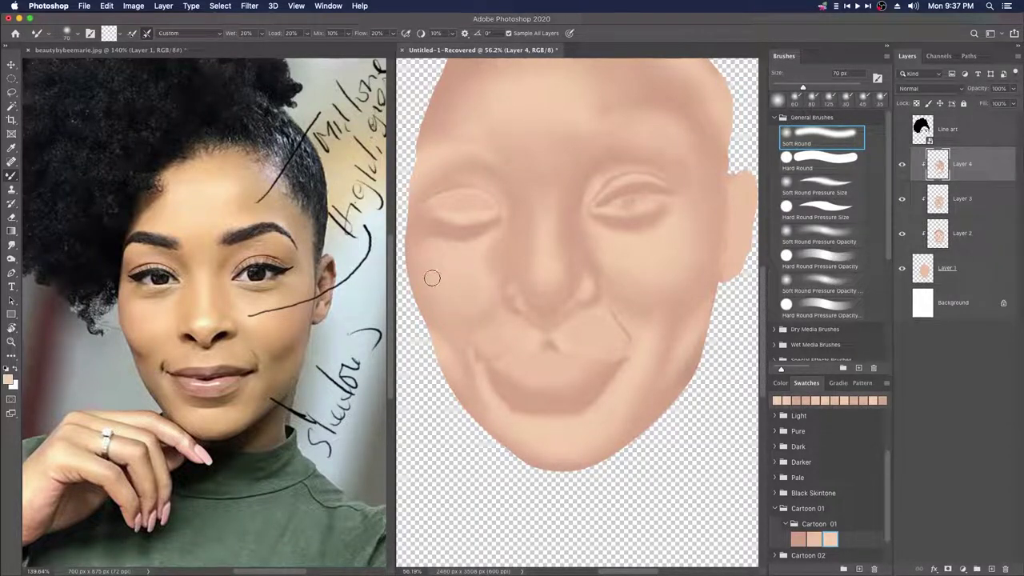
pyautogui.press('[')
pyautogui.press('[')
pyautogui.press('[')
pyautogui.press('[')
pyautogui.press('[')
pyautogui.press('[')
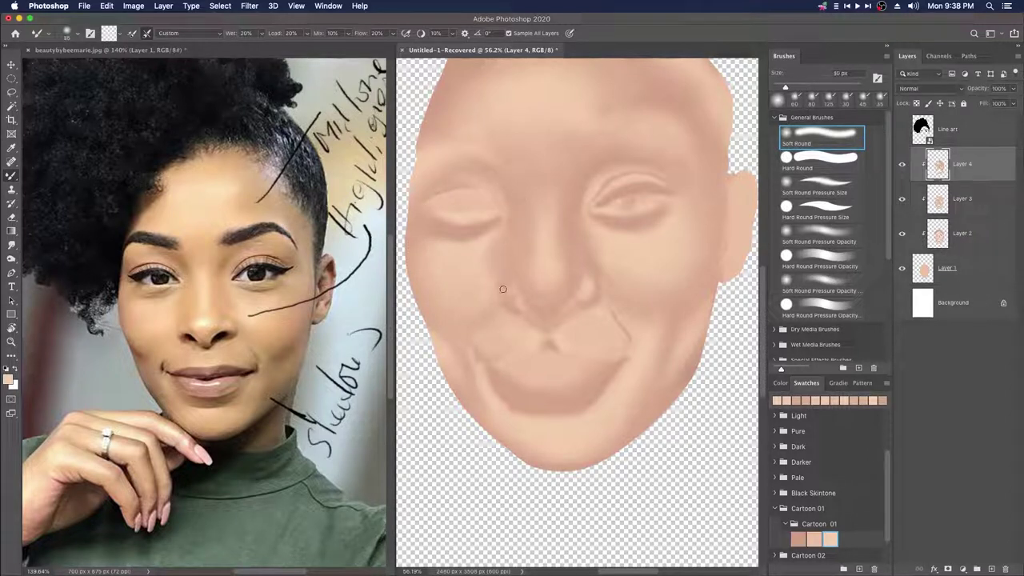
pyautogui.press(']')
pyautogui.press(']')
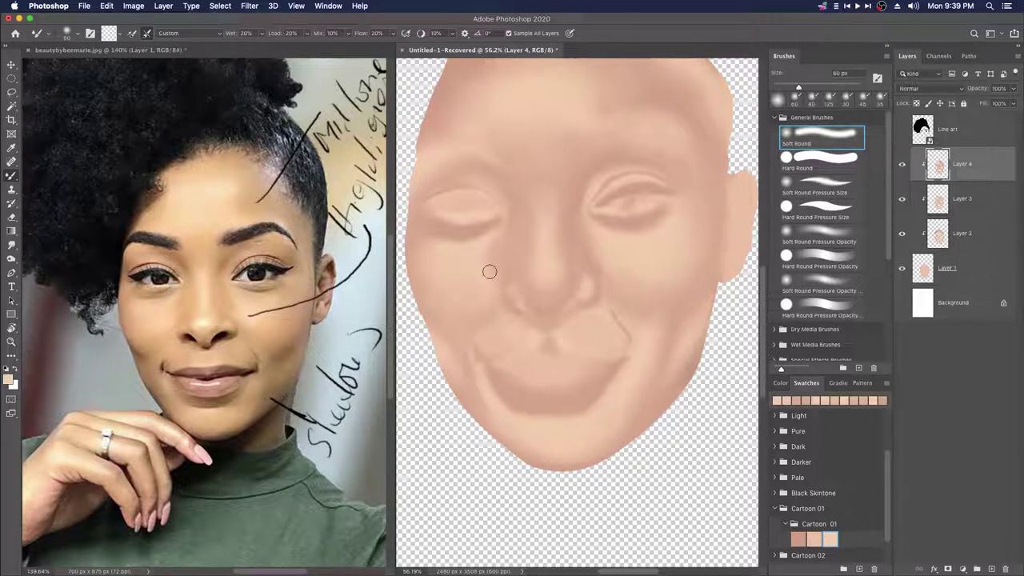
# Step: Check the shading against the Line art and refine the left-hand inner cheek beside the nose, ending with a 50 px Mixer Brush
pyautogui.click(902, 128)
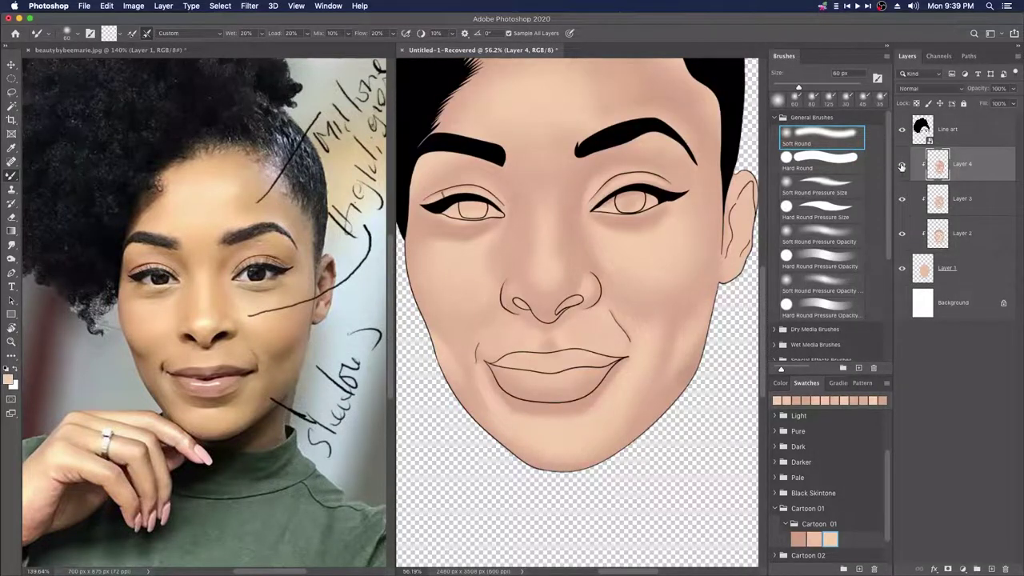
pyautogui.click(903, 129)
pyautogui.press(']')
pyautogui.press(']')
pyautogui.press(']')
pyautogui.press('[')
pyautogui.press('[')
pyautogui.press('[')
pyautogui.press('[')
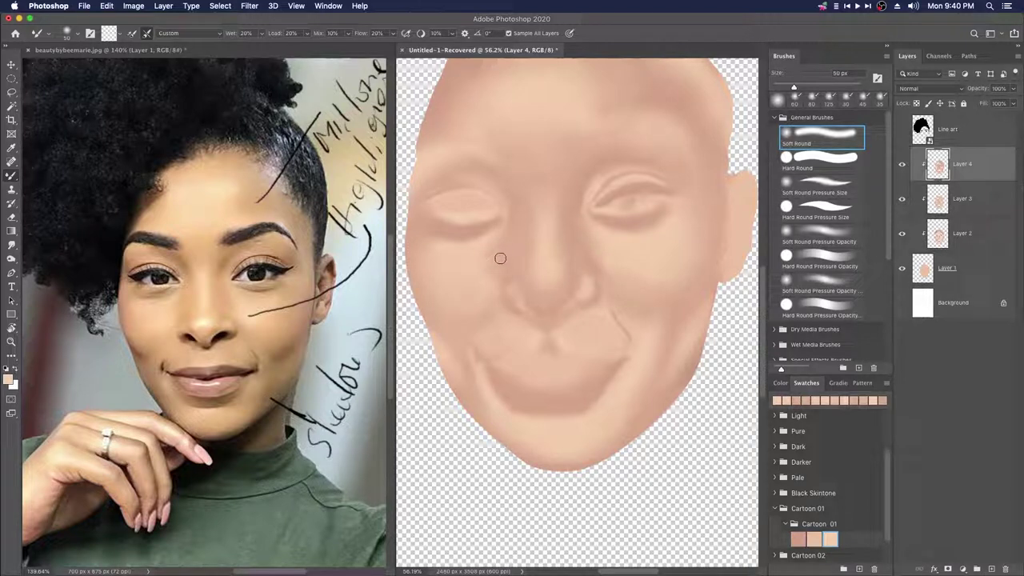
# Step: Show the Line art layer, view the whole portrait and unlock the Background layer
pyautogui.click(902, 129)
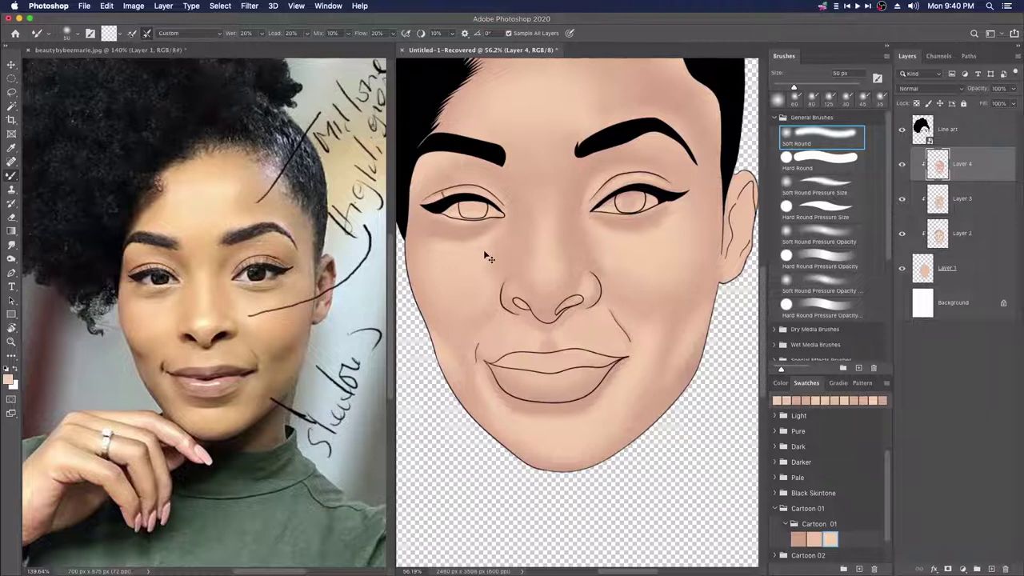
pyautogui.moveTo(663, 331); pyautogui.dragTo(632, 321)
pyautogui.moveTo(658, 228); pyautogui.dragTo(604, 274)
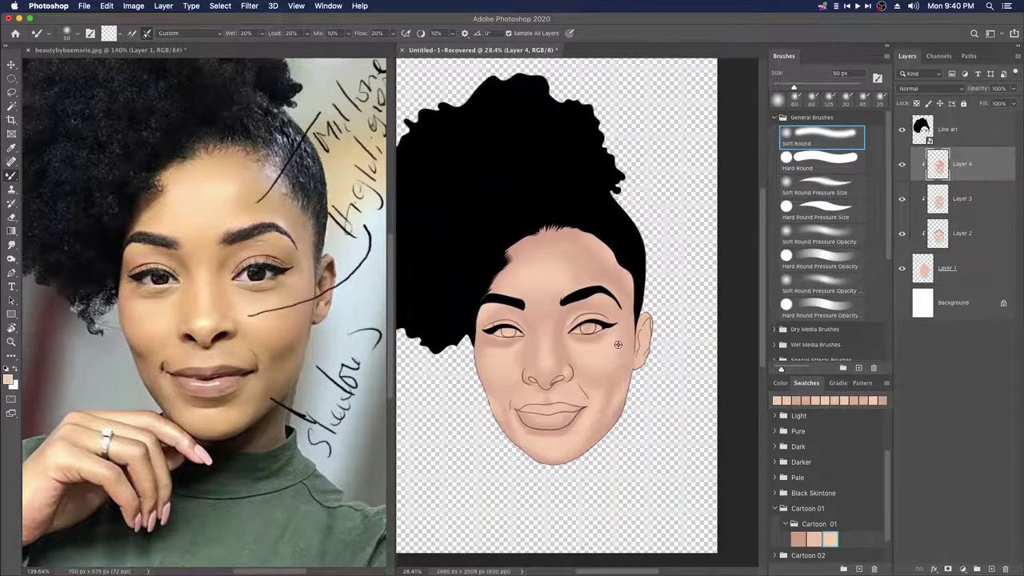
pyautogui.moveTo(631, 354)
pyautogui.mouseDown()
pyautogui.moveTo(604, 356)
pyautogui.moveTo(629, 355)
pyautogui.mouseUp()
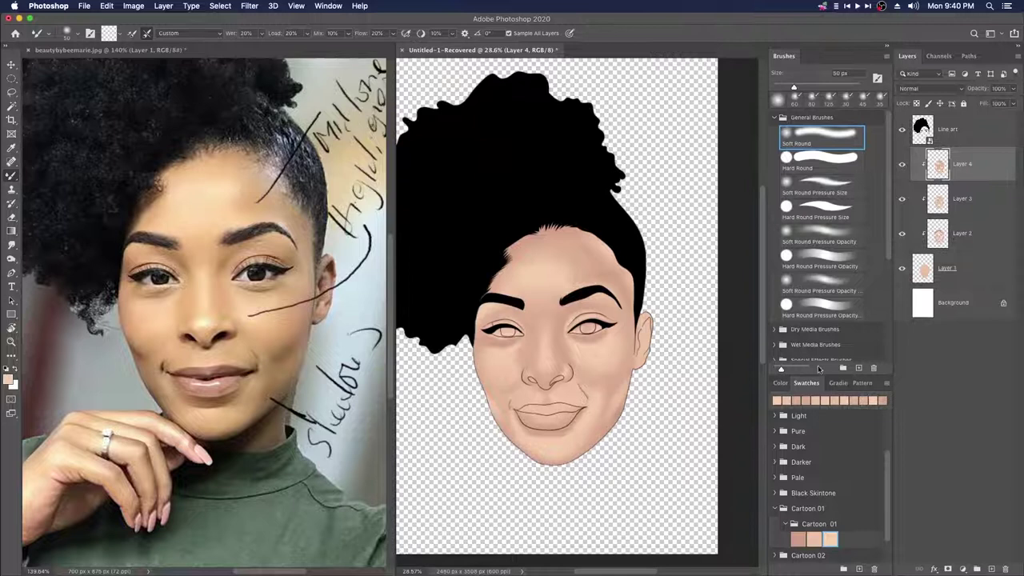
pyautogui.click(1003, 304)
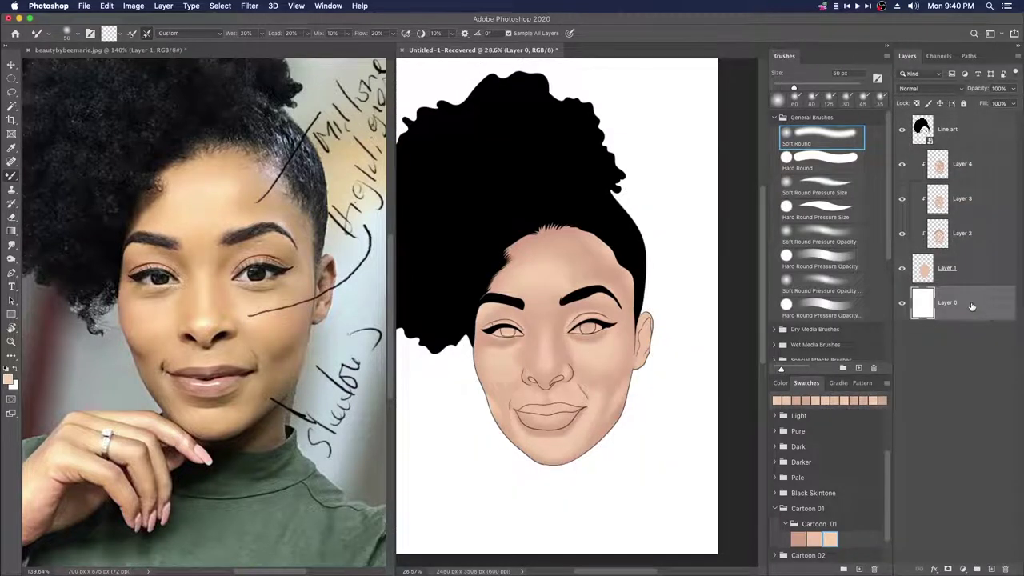
pyautogui.moveTo(1000, 307); pyautogui.dragTo(983, 319)
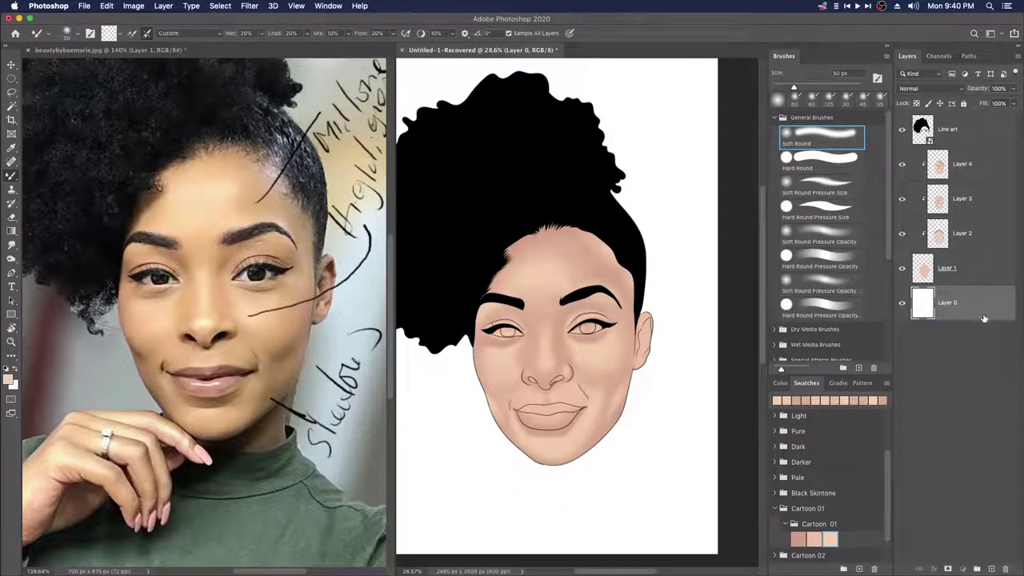
# Step: Add a Solid Color fill layer in #808080 beneath the portrait and delete the white Layer 0
pyautogui.click(965, 569)
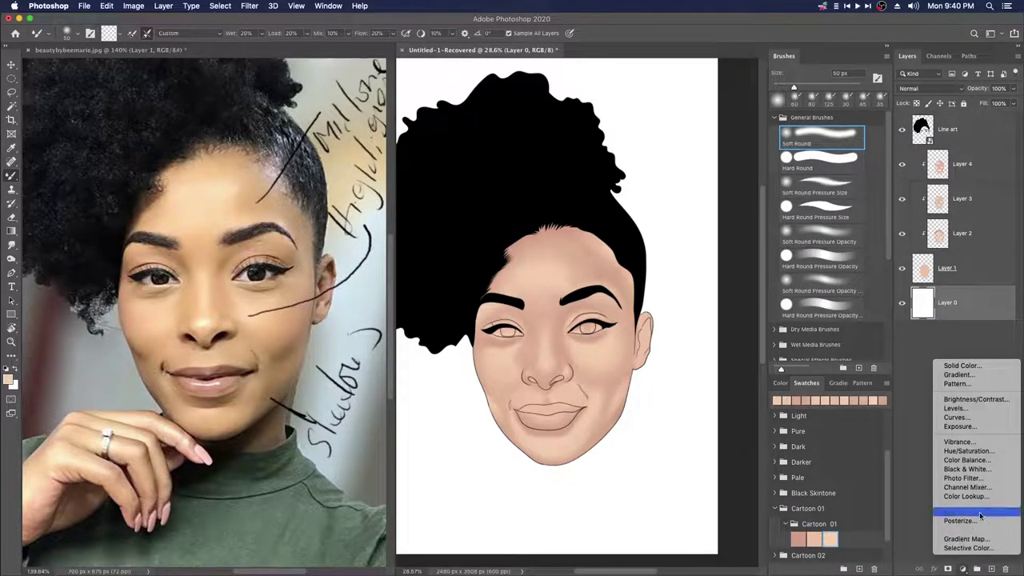
pyautogui.click(976, 367)
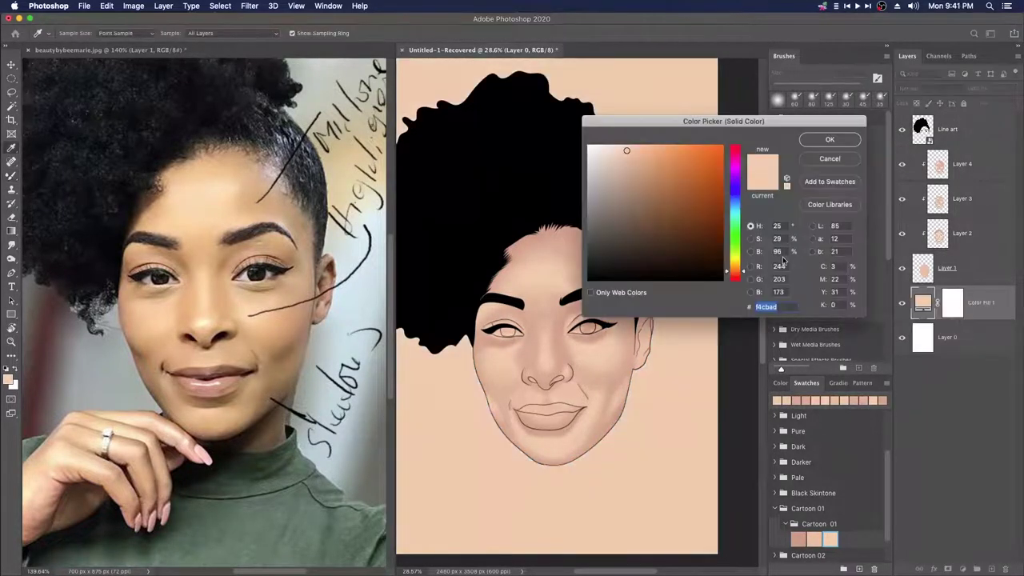
pyautogui.write('808080')
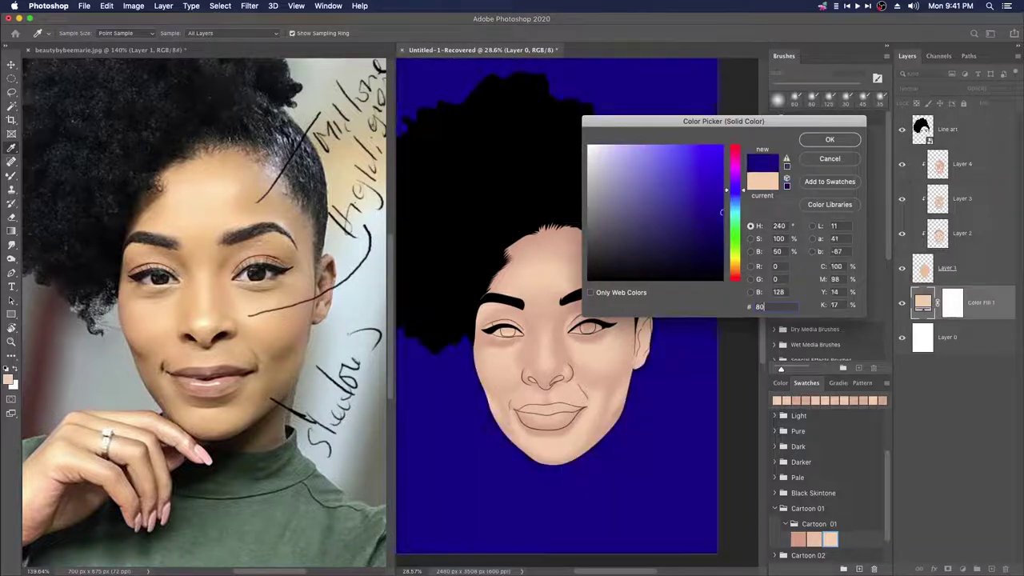
pyautogui.click(830, 141)
pyautogui.press('b')
pyautogui.moveTo(996, 355); pyautogui.dragTo(998, 566)
pyautogui.moveTo(927, 450); pyautogui.dragTo(1006, 568)
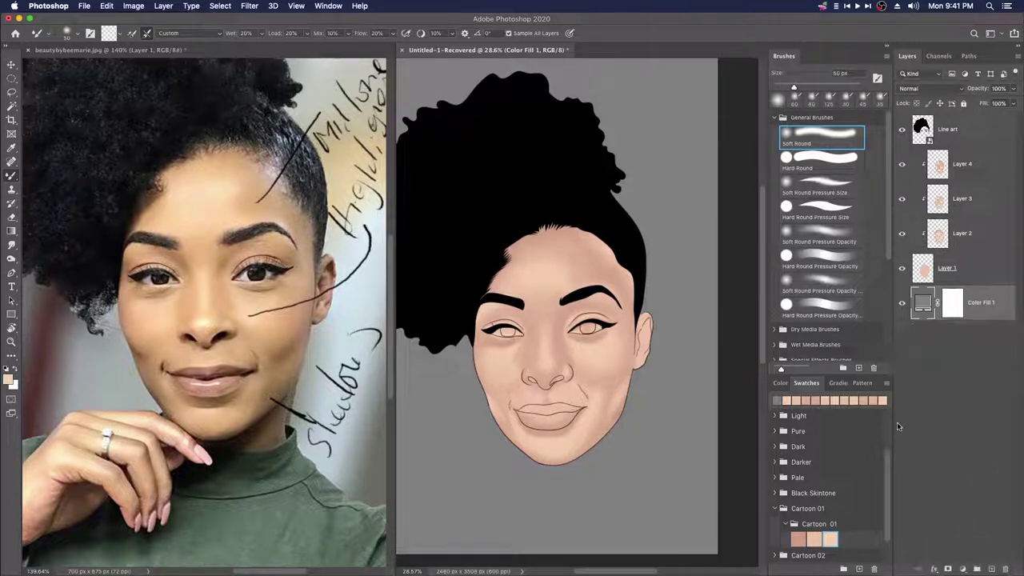
# Step: Examine the shaded portrait against the grey background, both close up and as a whole
pyautogui.moveTo(550, 415); pyautogui.dragTo(586, 415)
pyautogui.moveTo(575, 358); pyautogui.dragTo(590, 335)
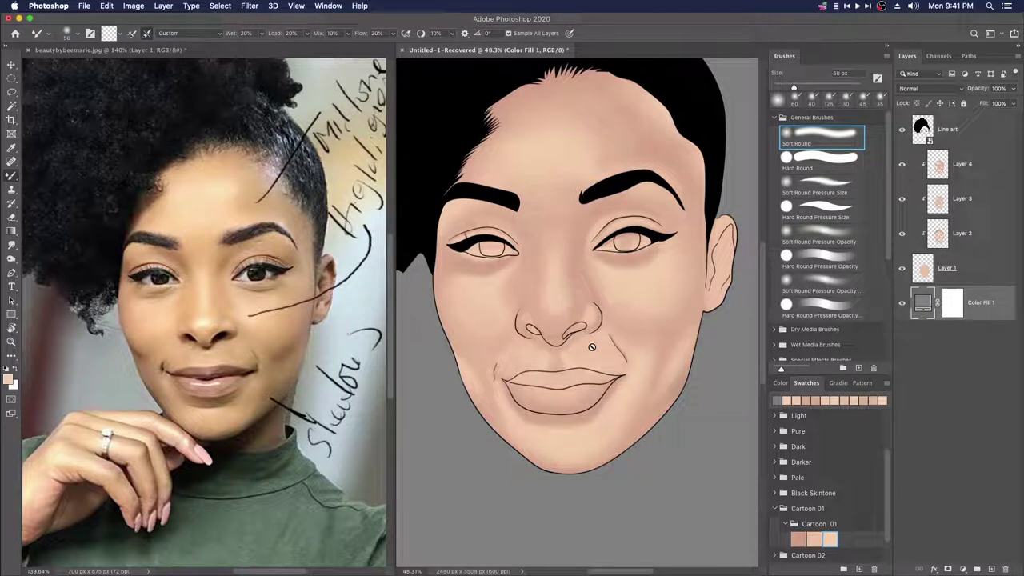
pyautogui.scroll(-5, 663, 344)
pyautogui.moveTo(635, 340)
pyautogui.mouseDown()
pyautogui.moveTo(600, 304)
pyautogui.moveTo(645, 278)
pyautogui.moveTo(636, 343)
pyautogui.mouseUp()
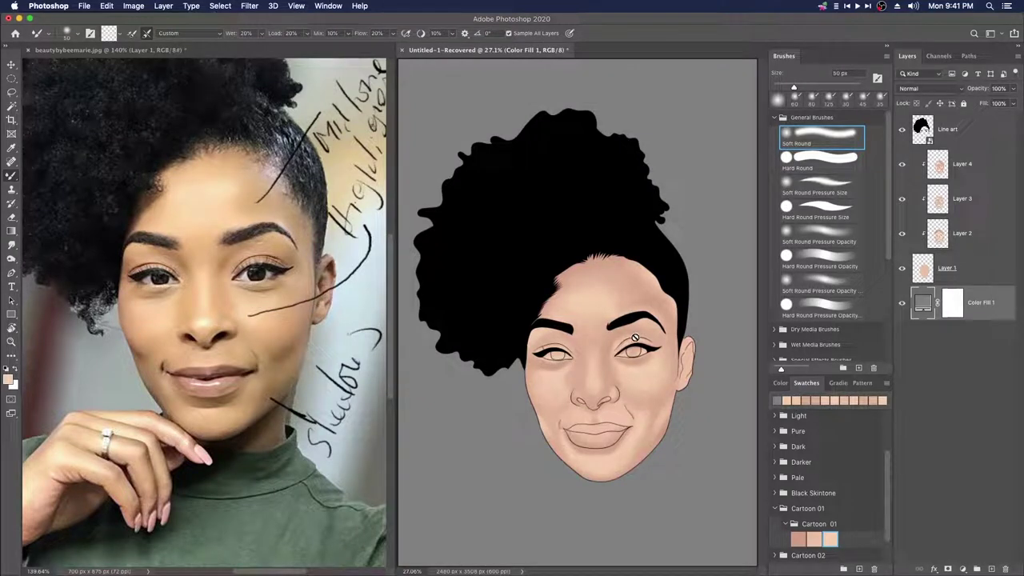
pyautogui.scroll(4, 656, 376)
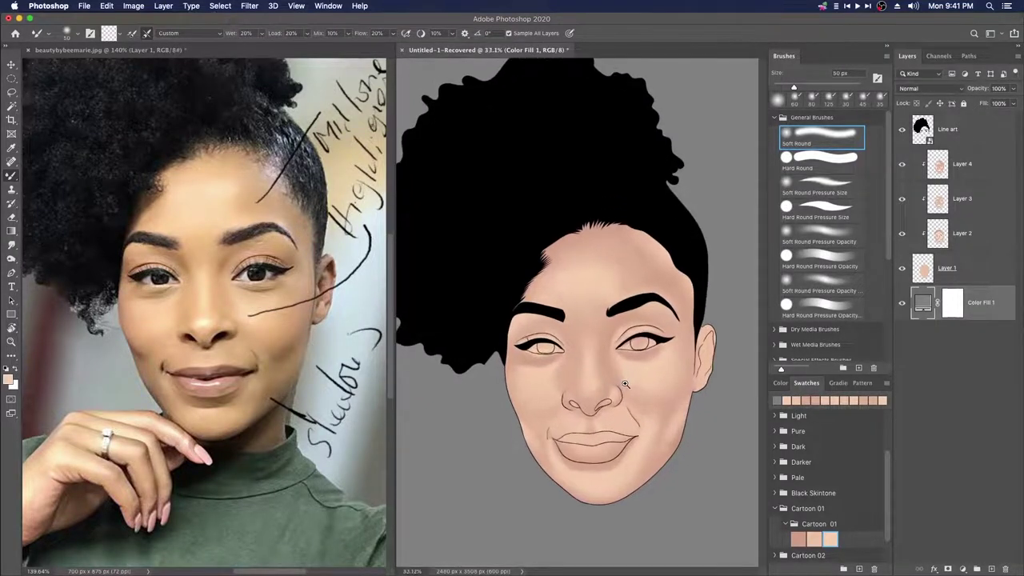
pyautogui.moveTo(662, 394); pyautogui.dragTo(638, 328)
pyautogui.scroll(2, 629, 374)
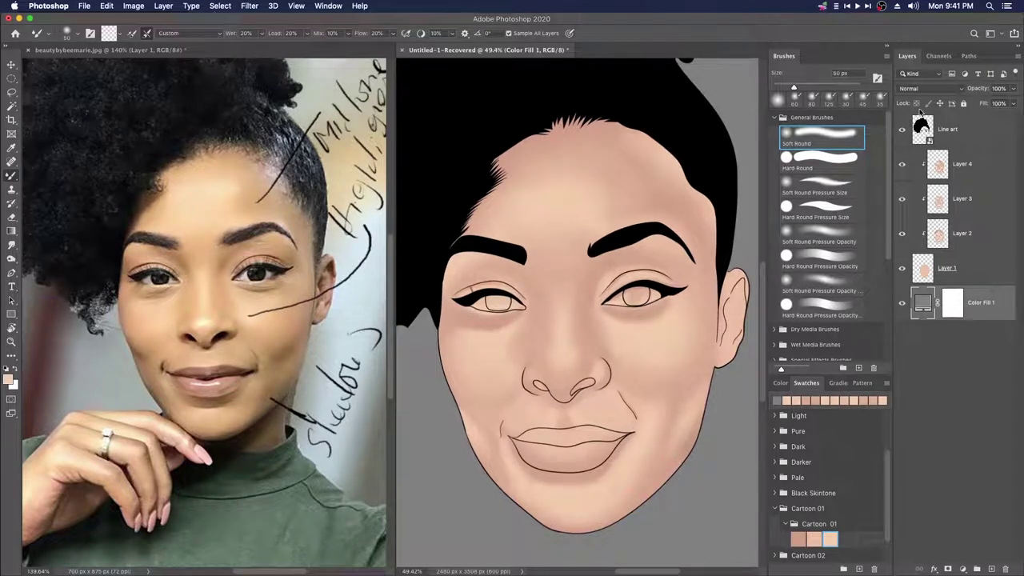
# Step: Hide the Line art, select Layer 4 and smooth the nose bridge and inner eye area, setting the Mixer Brush to 70 px
pyautogui.click(903, 129)
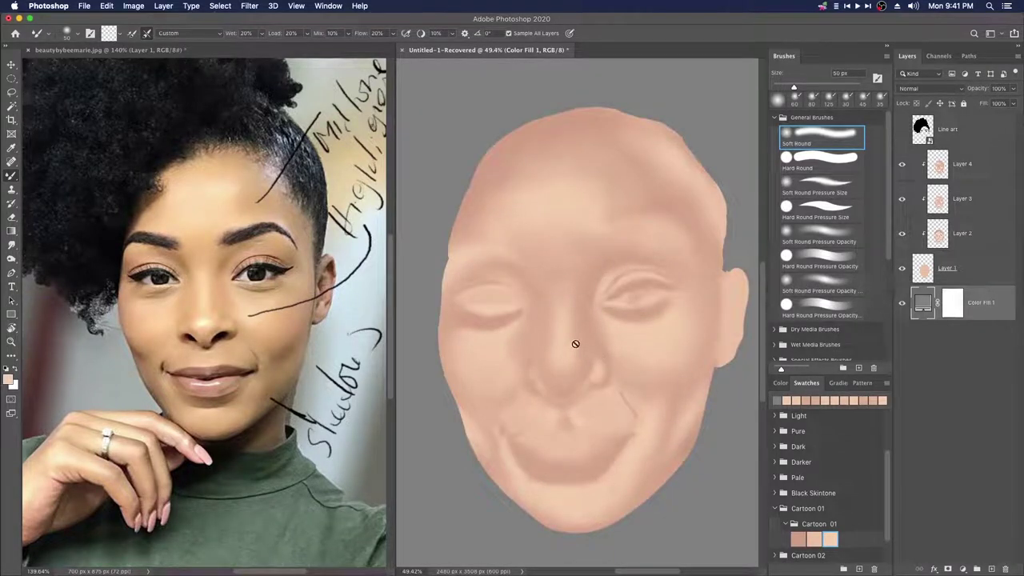
pyautogui.click(963, 170)
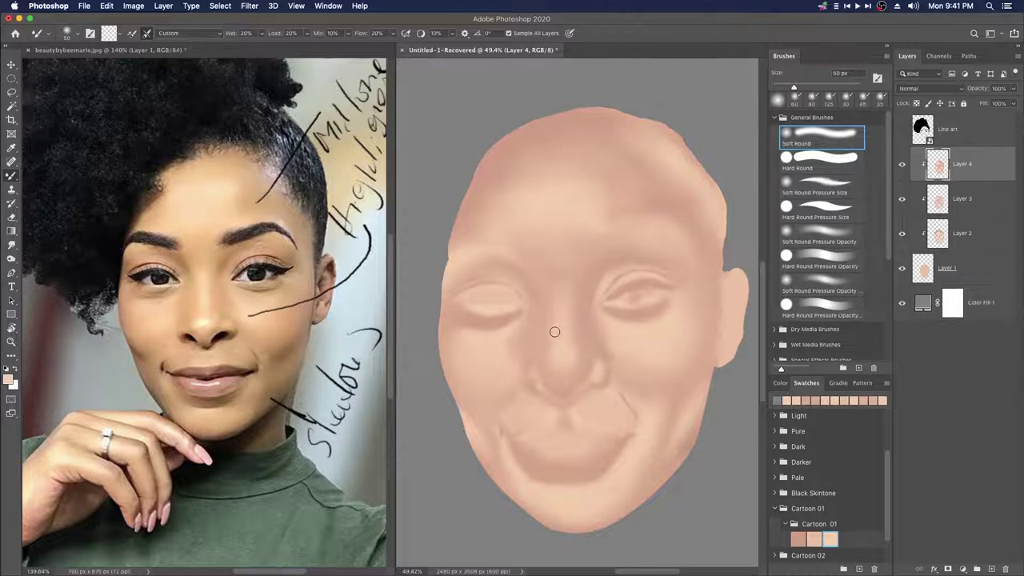
pyautogui.press(']')
pyautogui.press(']')
pyautogui.press(']')
pyautogui.press(']')
pyautogui.press('[')
pyautogui.press('[')
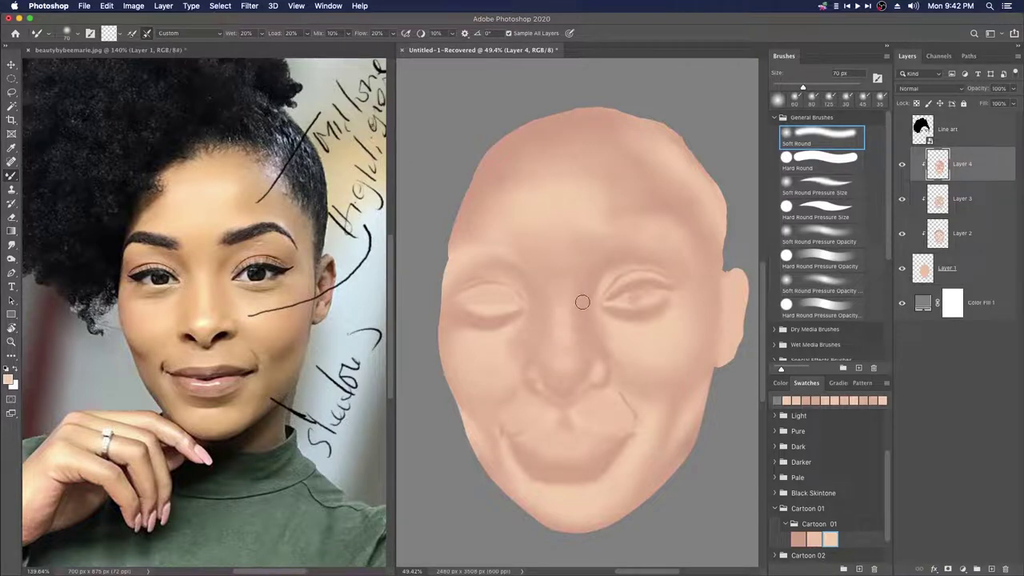
# Step: Enlarge the Mixer Brush to 125 px for blending the broad skin tones and hide the grey Color Fill 1 layer
pyautogui.press(']')
pyautogui.press(']')
pyautogui.press(']')
pyautogui.press(']')
pyautogui.click(902, 303)
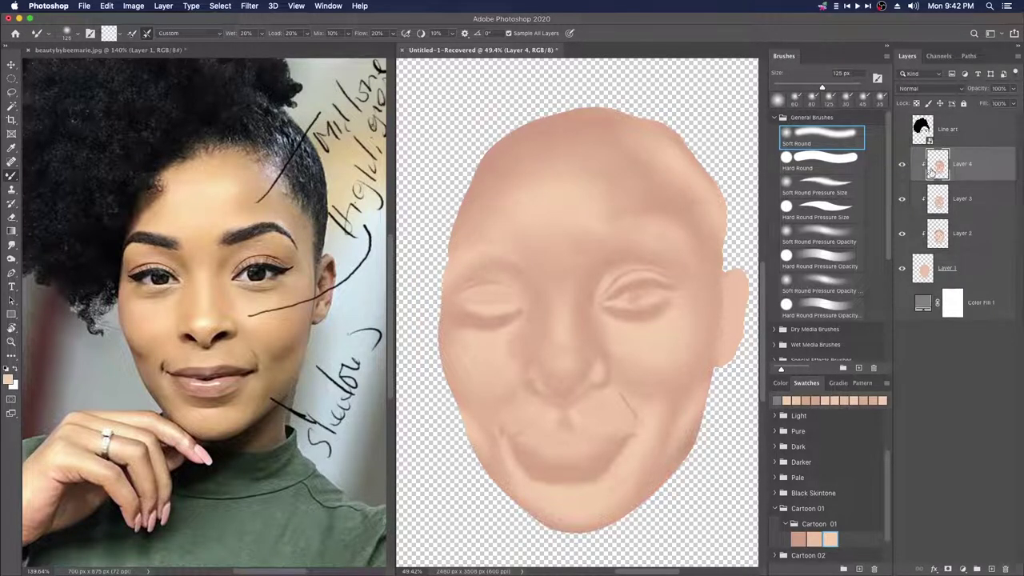
# Step: Toggle Layer 4 on and off repeatedly to compare the face with and without the blending
pyautogui.click(902, 164)
pyautogui.click(902, 165)
pyautogui.click(901, 165)
pyautogui.click(901, 164)
pyautogui.click(901, 165)
pyautogui.click(901, 165)
pyautogui.click(901, 167)
pyautogui.click(901, 166)
pyautogui.click(900, 167)
# Step: Blend the central forehead highlight into the surrounding tones, shrinking and enlarging the Mixer Brush as needed
pyautogui.press('[')
pyautogui.press('[')
pyautogui.press('[')
pyautogui.press('[')
pyautogui.press(']')
pyautogui.press(']')
pyautogui.press(']')
pyautogui.press(']')
pyautogui.press(']')
pyautogui.press(']')
pyautogui.press(']')
pyautogui.moveTo(587, 179); pyautogui.dragTo(535, 199)
# Step: Continue smoothing the facial skin tones on Layer 4 with varied Mixer Brush sizes, ending at 150 px
pyautogui.press('[')
pyautogui.press('[')
pyautogui.press('[')
pyautogui.press('[')
pyautogui.press('[')
pyautogui.press('[')
pyautogui.press('[')
pyautogui.press('[')
pyautogui.press('[')
pyautogui.press(']')
pyautogui.press(']')
pyautogui.press(']')
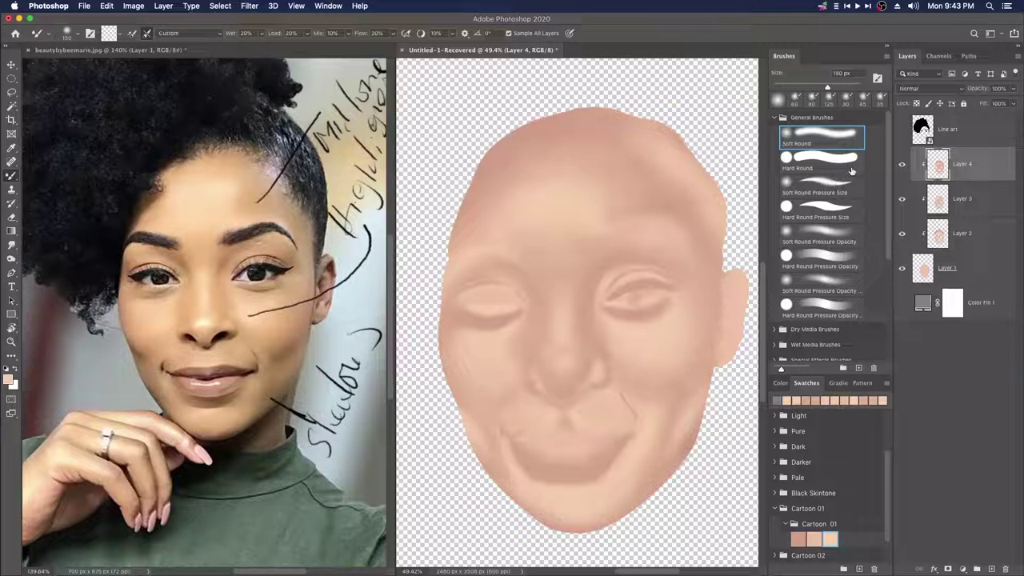
# Step: Show the Line art and grey Color Fill 1 layers again and reduce the Mixer Brush to 70 px
pyautogui.click(903, 130)
pyautogui.press('[')
pyautogui.press('[')
pyautogui.press('[')
pyautogui.press('[')
pyautogui.press('[')
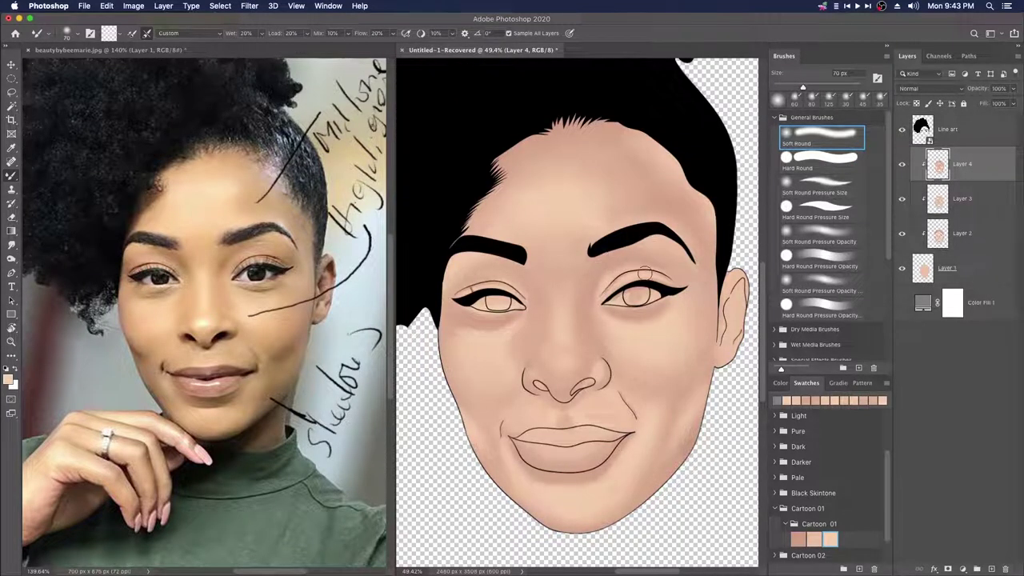
pyautogui.click(903, 303)
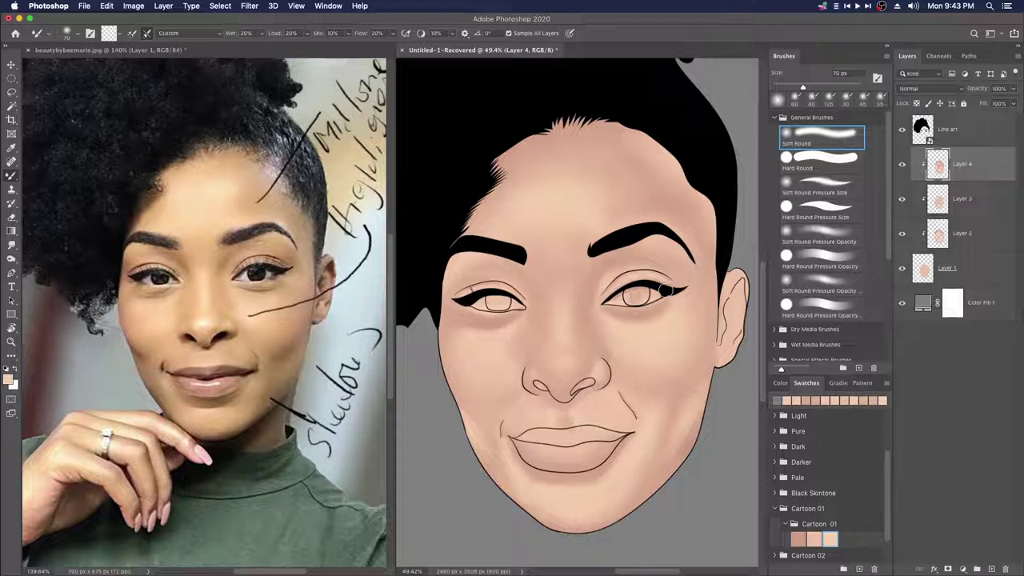
# Step: Group the four skin layers, Layer 1 through Layer 4, and name the group Skin
pyautogui.keyDown('shift'); pyautogui.click(969, 235); pyautogui.keyUp('shift')
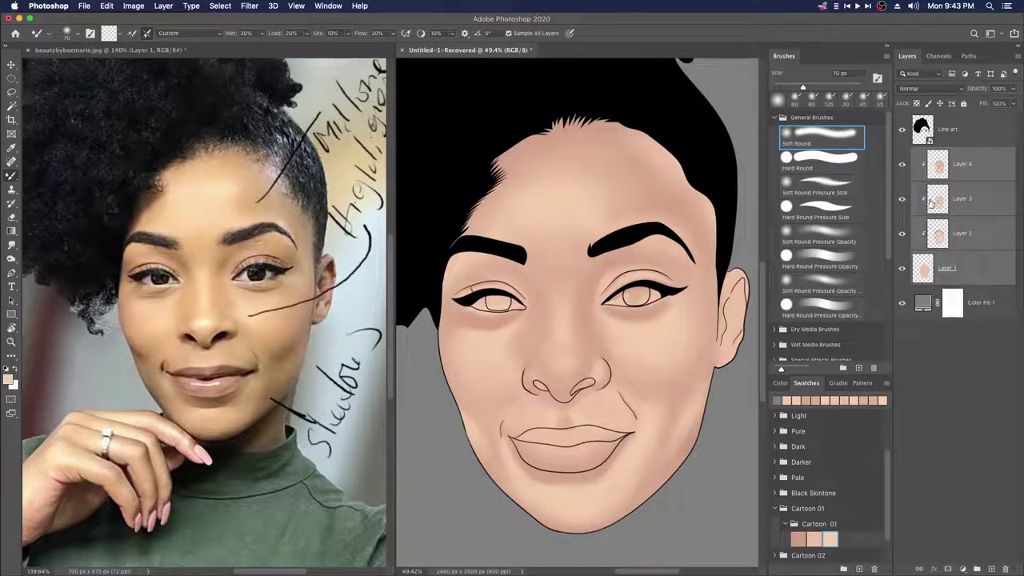
pyautogui.press('super+g')
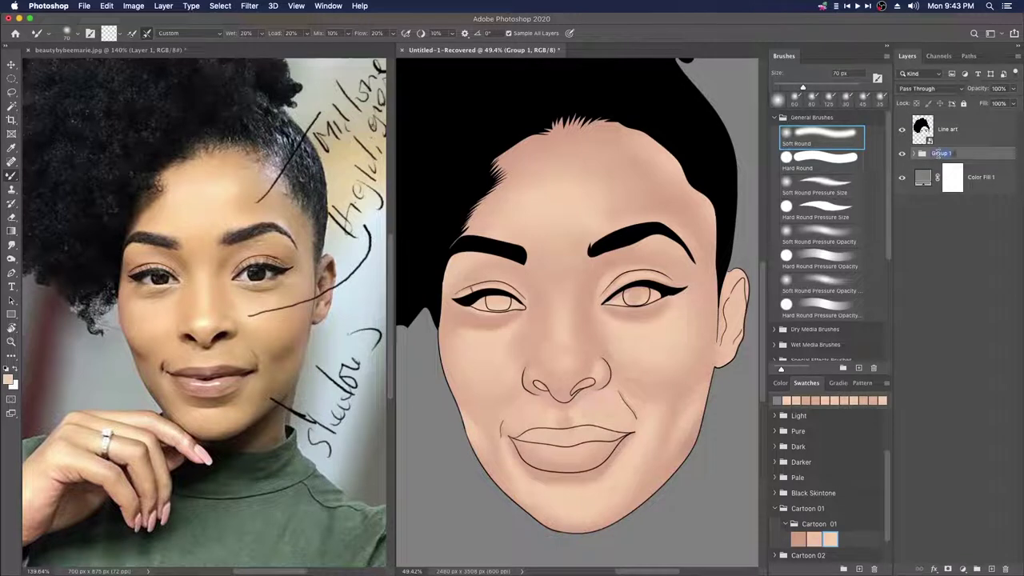
pyautogui.write('Skin')
pyautogui.press('Return')
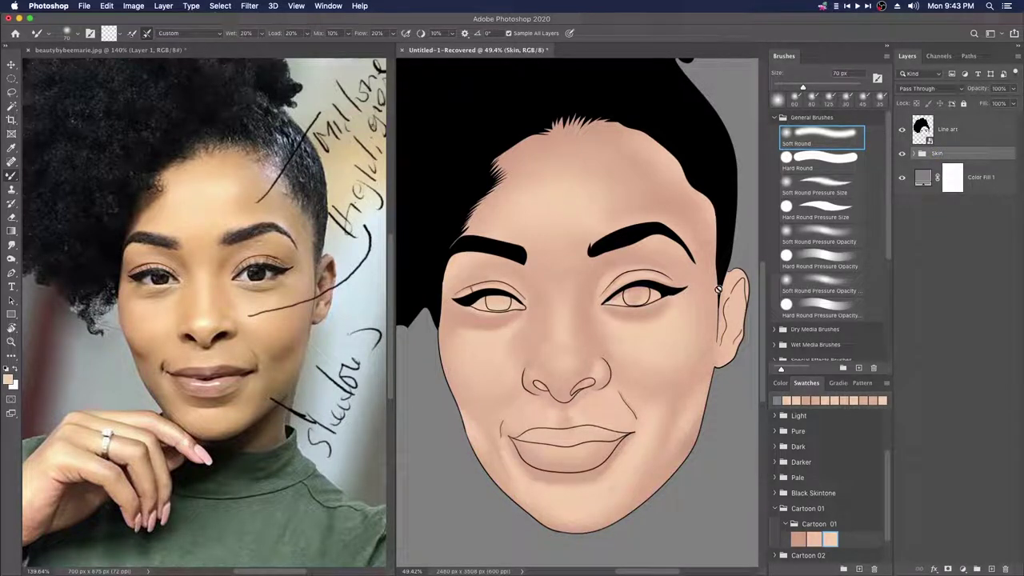
pyautogui.moveTo(587, 341); pyautogui.dragTo(617, 332)
pyautogui.scroll(-4, 587, 415)
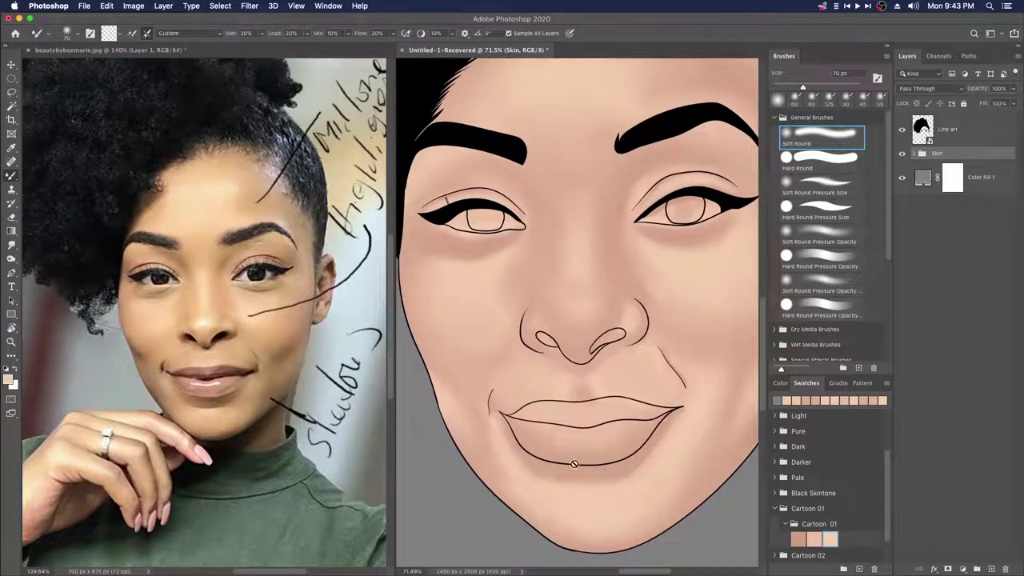
pyautogui.moveTo(683, 406); pyautogui.dragTo(667, 378)
pyautogui.moveTo(693, 311); pyautogui.dragTo(658, 335)
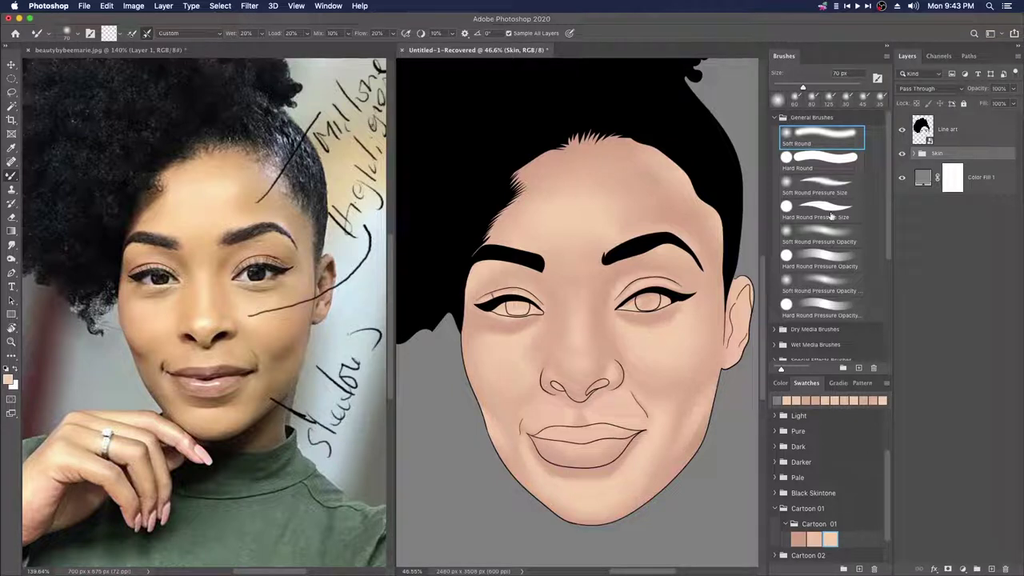
pyautogui.click(937, 137)
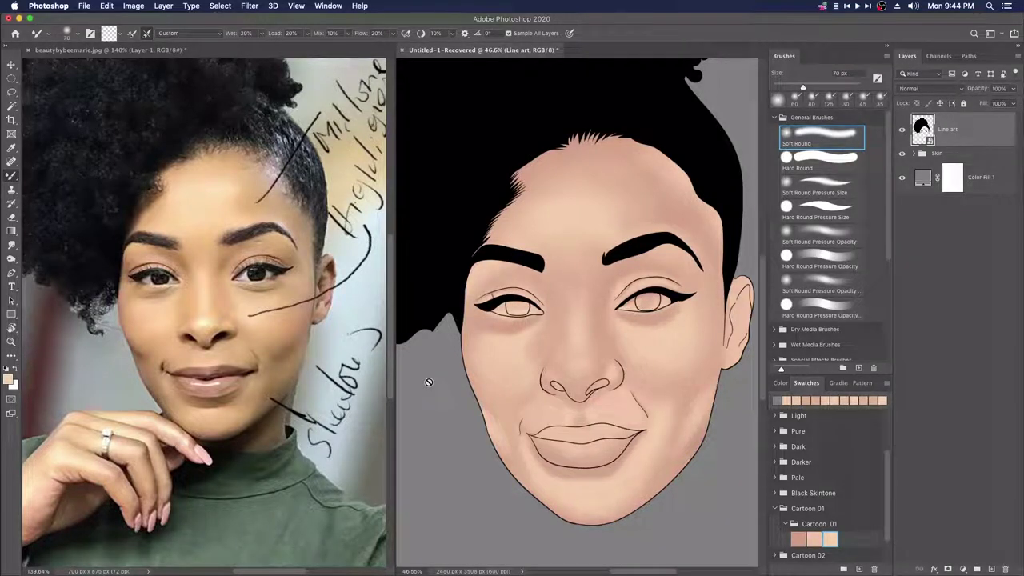
pyautogui.moveTo(603, 361); pyautogui.dragTo(645, 370)
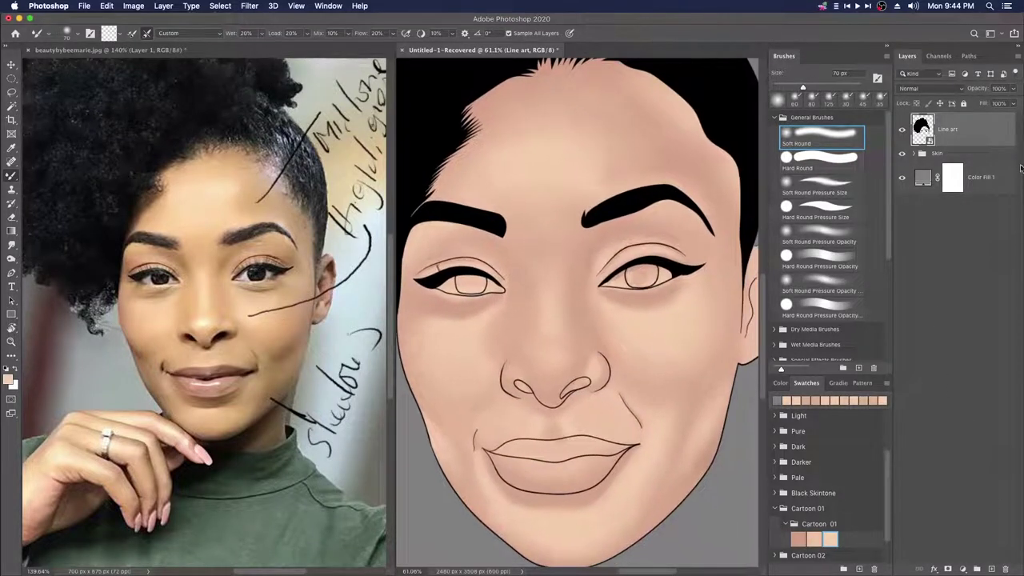
# Step: Add a new layer directly above the Skin group
pyautogui.click(990, 154)
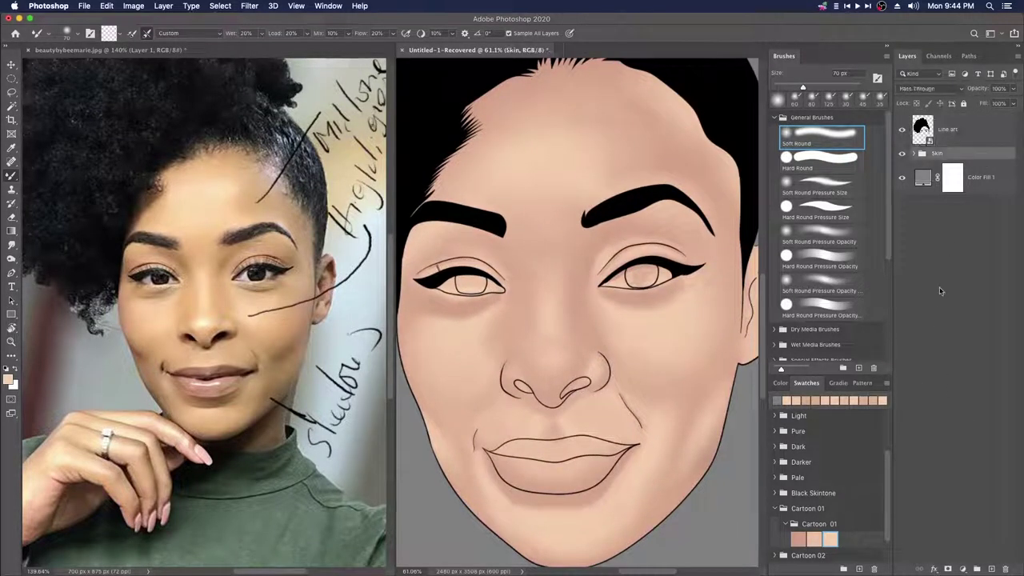
pyautogui.click(992, 569)
pyautogui.moveTo(609, 379)
pyautogui.mouseDown()
pyautogui.moveTo(616, 388)
pyautogui.moveTo(604, 383)
pyautogui.mouseUp()
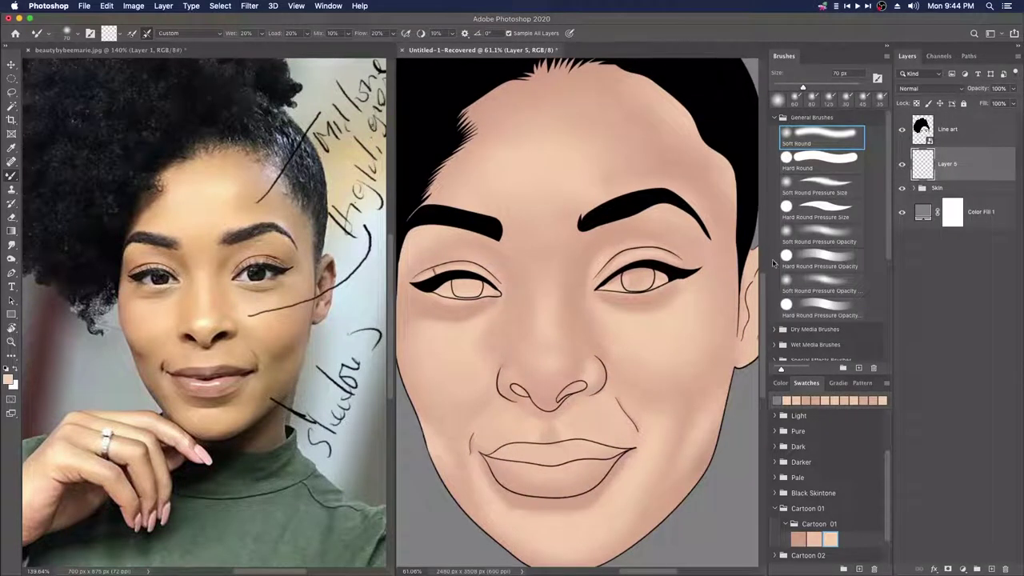
# Step: Choose the Stroke brush from the Mactoon set and sample the dark iris colour from the reference photo
pyautogui.click(775, 118)
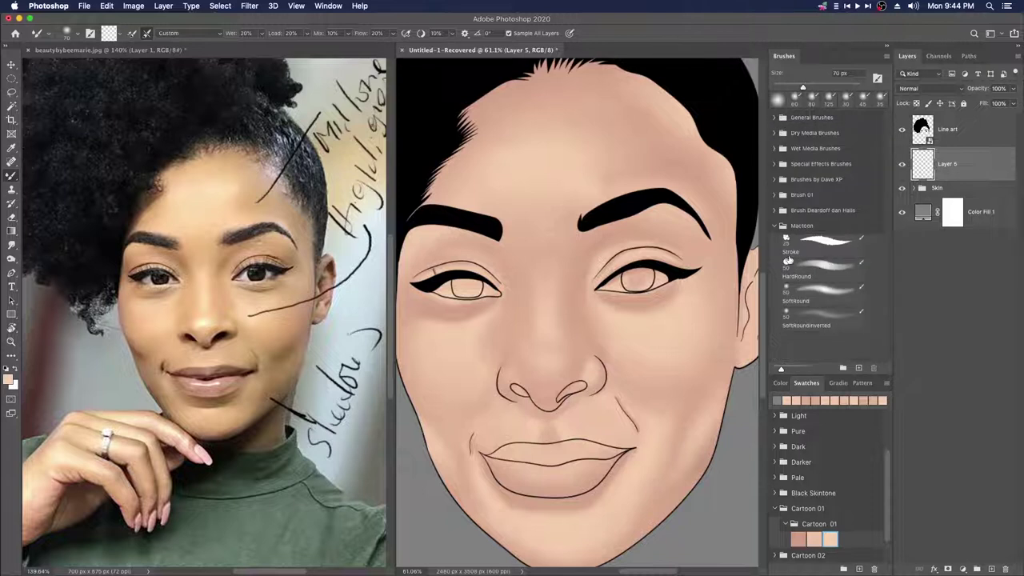
pyautogui.click(804, 242)
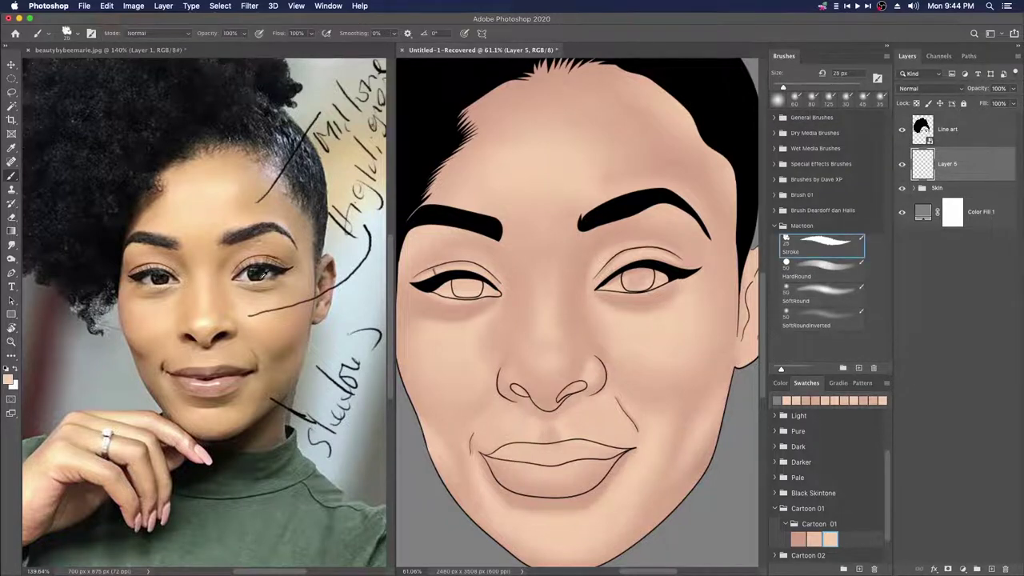
pyautogui.keyDown('alt'); pyautogui.click(262, 271); pyautogui.keyUp('alt')
pyautogui.keyDown('alt'); pyautogui.click(261, 271); pyautogui.keyUp('alt')
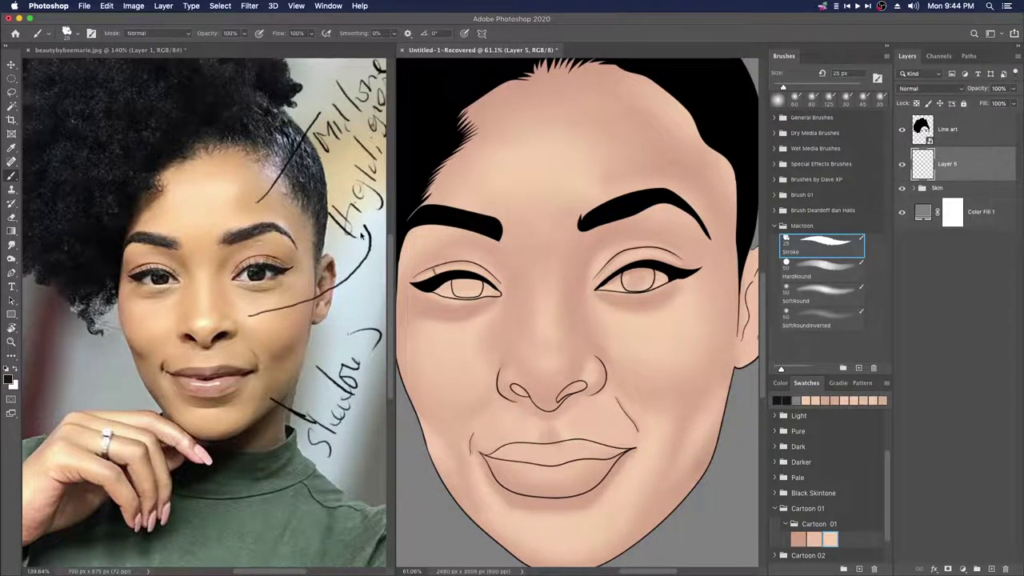
# Step: Fill the iris of the drawing's right-hand eye with the near-black colour on Layer 5, adjusting the Stroke brush size as needed
pyautogui.moveTo(690, 393); pyautogui.dragTo(720, 393)
pyautogui.scroll(5, 623, 309)
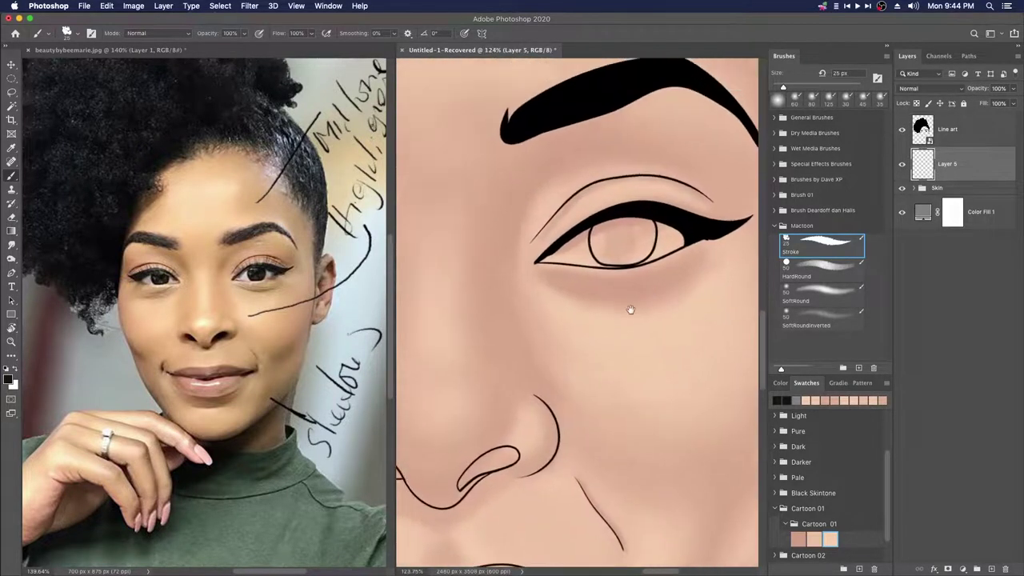
pyautogui.scroll(2, 637, 315)
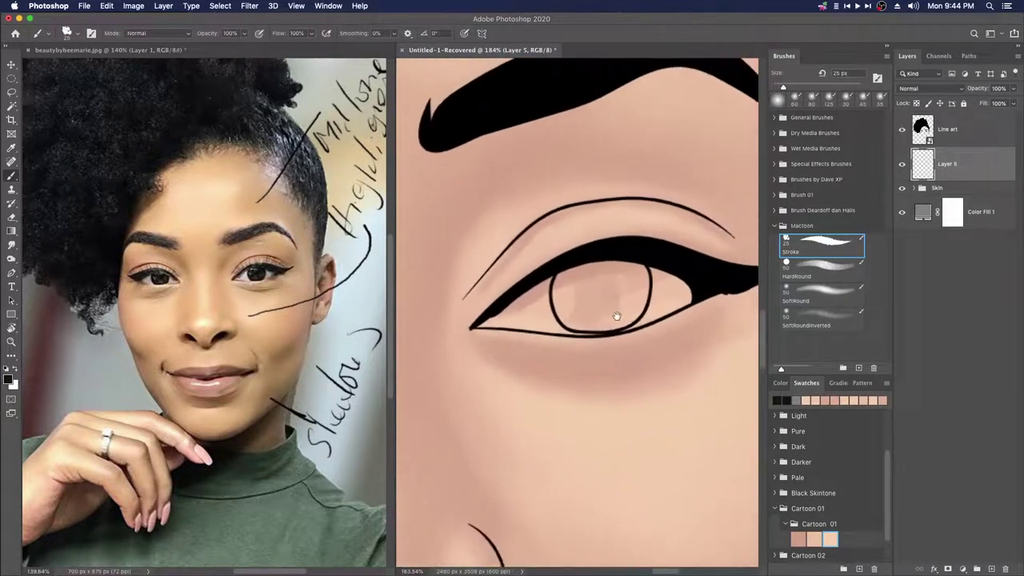
pyautogui.press('[')
pyautogui.press('[')
pyautogui.press('[')
pyautogui.moveTo(560, 276)
pyautogui.mouseDown()
pyautogui.moveTo(560, 357)
pyautogui.moveTo(560, 249)
pyautogui.moveTo(535, 292)
pyautogui.moveTo(608, 360)
pyautogui.moveTo(640, 364)
pyautogui.moveTo(698, 317)
pyautogui.moveTo(612, 356)
pyautogui.moveTo(572, 308)
pyautogui.moveTo(648, 234)
pyautogui.moveTo(613, 286)
pyautogui.moveTo(657, 251)
pyautogui.mouseUp()
pyautogui.press('super+z')
pyautogui.press('[')
pyautogui.scroll(6, 577, 287)
pyautogui.press(']')
pyautogui.press(']')
pyautogui.press(']')
pyautogui.press(']')
pyautogui.press('[')
pyautogui.press('[')
pyautogui.press('[')
pyautogui.press('[')
pyautogui.press('[')
# Step: Fill the iris of the drawing's left-hand eye with the same near-black colour
pyautogui.hscroll(-10, 619, 288)
pyautogui.moveTo(491, 323)
pyautogui.mouseDown()
pyautogui.moveTo(499, 385)
pyautogui.moveTo(544, 404)
pyautogui.moveTo(636, 400)
pyautogui.moveTo(648, 322)
pyautogui.moveTo(632, 374)
pyautogui.moveTo(540, 392)
pyautogui.moveTo(499, 347)
pyautogui.moveTo(560, 320)
pyautogui.moveTo(583, 324)
pyautogui.moveTo(617, 361)
pyautogui.moveTo(516, 329)
pyautogui.mouseUp()
pyautogui.moveTo(654, 363)
pyautogui.mouseDown()
pyautogui.moveTo(552, 342)
pyautogui.moveTo(670, 376)
pyautogui.mouseUp()
# Step: Darken the painted irises on Layer 5 with a Hue/Saturation adjustment
pyautogui.press('super+u')
pyautogui.moveTo(660, 239); pyautogui.dragTo(603, 239)
pyautogui.click(777, 133)
# Step: Sample the colour of the eye white from the reference photo
pyautogui.moveTo(609, 390)
pyautogui.mouseDown()
pyautogui.moveTo(639, 380)
pyautogui.moveTo(677, 341)
pyautogui.mouseUp()
pyautogui.click(268, 273)
pyautogui.keyDown('alt'); pyautogui.click(268, 273); pyautogui.keyUp('alt')
pyautogui.keyDown('alt'); pyautogui.click(271, 273); pyautogui.keyUp('alt')
pyautogui.click(697, 307)
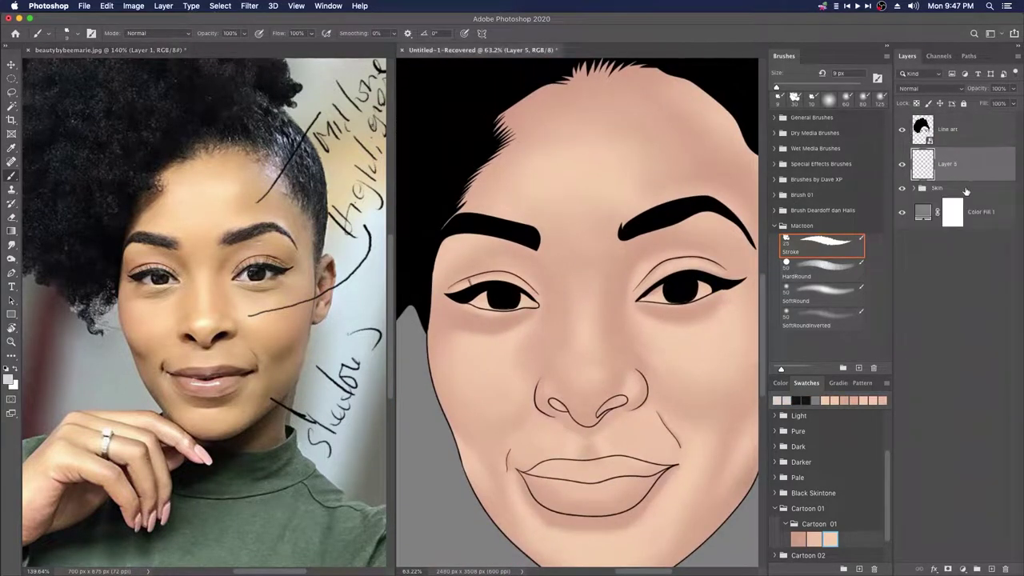
# Step: Add a new layer between Layer 5 and the Skin group and pick a pale pinkish white as foreground colour
pyautogui.click(966, 191)
pyautogui.press('super+shift+alt+n')
pyautogui.moveTo(673, 285); pyautogui.dragTo(720, 285)
pyautogui.click(8, 380)
pyautogui.click(594, 150)
pyautogui.press('Return')
# Step: Paint the whites of both eyes on Layer 6 with the Stroke brush at 15 px
pyautogui.moveTo(599, 323)
pyautogui.mouseDown()
pyautogui.moveTo(474, 352)
pyautogui.moveTo(462, 366)
pyautogui.moveTo(607, 374)
pyautogui.moveTo(532, 350)
pyautogui.moveTo(487, 352)
pyautogui.moveTo(531, 323)
pyautogui.mouseUp()
pyautogui.press(']')
pyautogui.press(']')
pyautogui.moveTo(586, 306)
pyautogui.mouseDown()
pyautogui.moveTo(617, 333)
pyautogui.moveTo(547, 368)
pyautogui.moveTo(592, 324)
pyautogui.moveTo(578, 333)
pyautogui.mouseUp()
pyautogui.moveTo(560, 366); pyautogui.dragTo(464, 369)
pyautogui.moveTo(445, 373)
pyautogui.mouseDown()
pyautogui.moveTo(467, 392)
pyautogui.moveTo(544, 384)
pyautogui.mouseUp()
pyautogui.moveTo(533, 304)
pyautogui.mouseDown()
pyautogui.moveTo(528, 291)
pyautogui.moveTo(468, 332)
pyautogui.moveTo(544, 345)
pyautogui.moveTo(676, 343)
pyautogui.moveTo(740, 328)
pyautogui.moveTo(540, 313)
pyautogui.moveTo(504, 328)
pyautogui.mouseUp()
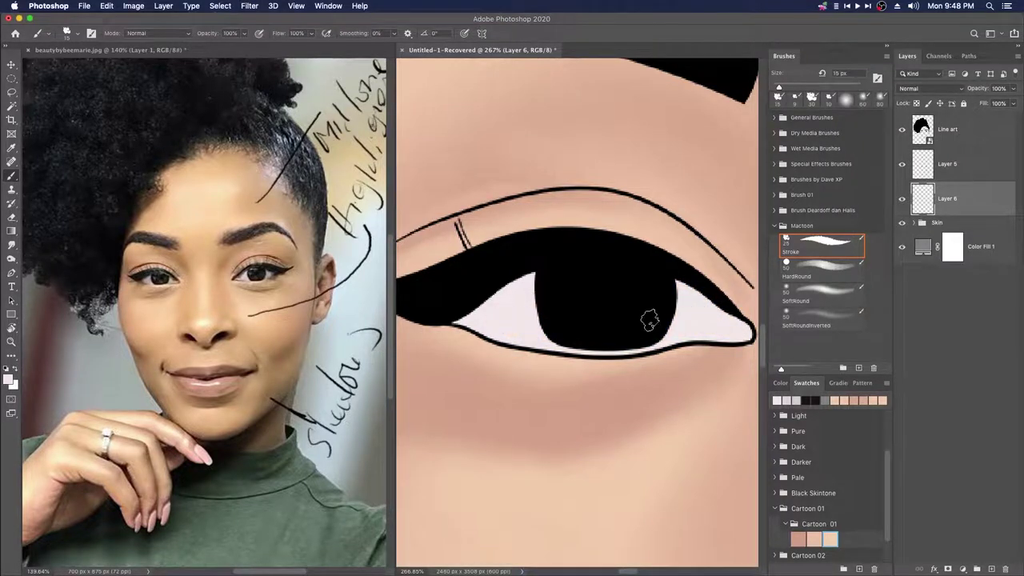
# Step: Adjust the eye whites on Layer 6 with Hue/Saturation
pyautogui.press('super+0')
pyautogui.press('super+u')
pyautogui.moveTo(657, 209); pyautogui.dragTo(653, 236)
pyautogui.press('Return')
pyautogui.scroll(3, 514, 402)
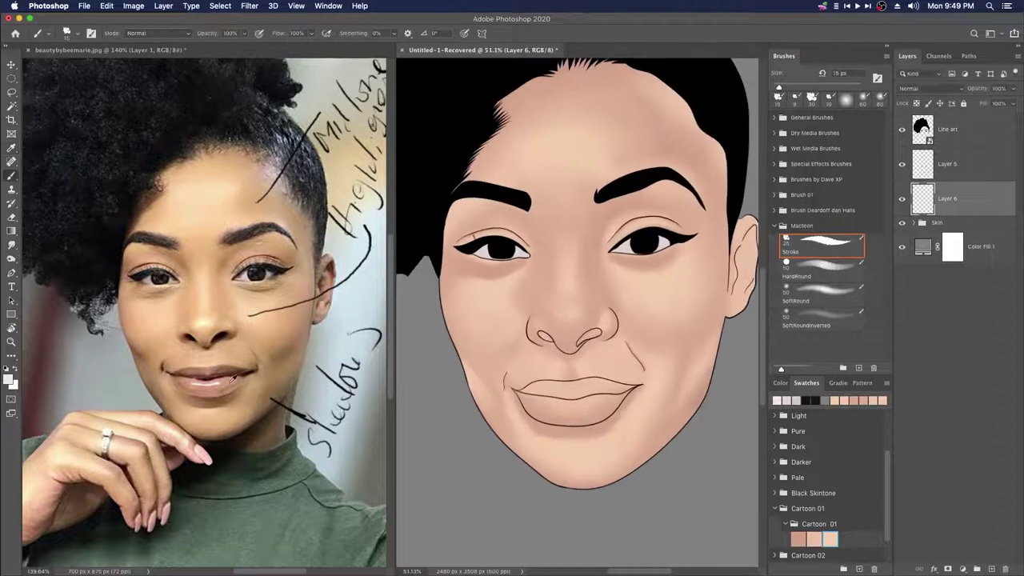
# Step: Sample the lip colour from the reference photo and shift the foreground colour to a pinker tone
pyautogui.keyDown('alt'); pyautogui.click(226, 383); pyautogui.keyUp('alt')
pyautogui.click(8, 379)
pyautogui.click(737, 280)
pyautogui.click(643, 164)
pyautogui.click(829, 140)
# Step: Group Layer 5 and Layer 6 and name the group Eye
pyautogui.scroll(3, 545, 411)
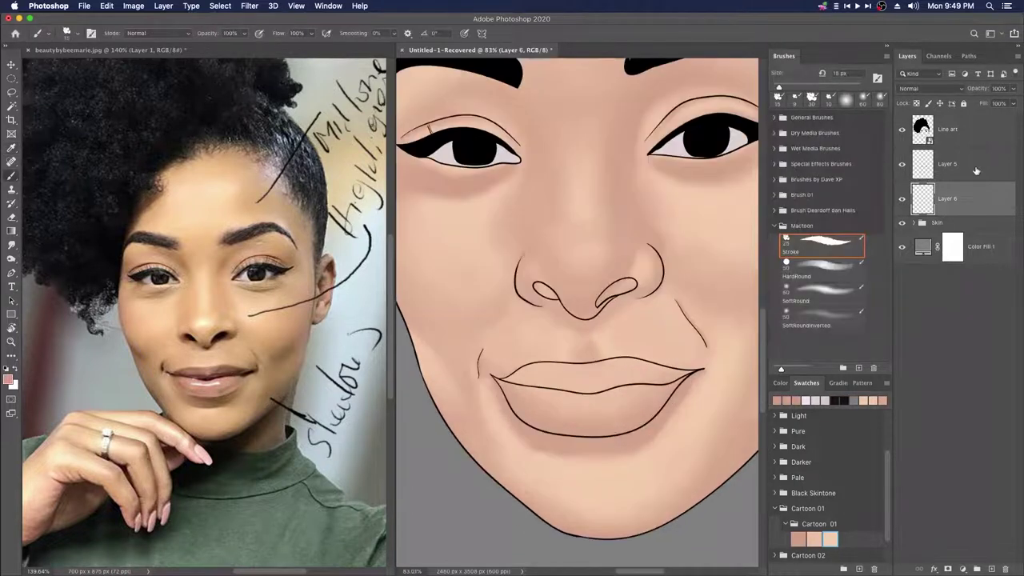
pyautogui.keyDown('shift'); pyautogui.click(989, 169); pyautogui.keyUp('shift')
pyautogui.press('super+g')
pyautogui.doubleClick(941, 153)
pyautogui.write('Eye')
pyautogui.press('Return')
# Step: Add a new layer above the Eye group and paint the lower lip pink along its outline, undoing the stray stroke
pyautogui.scroll(4, 613, 389)
pyautogui.press('alt+shift+super+n')
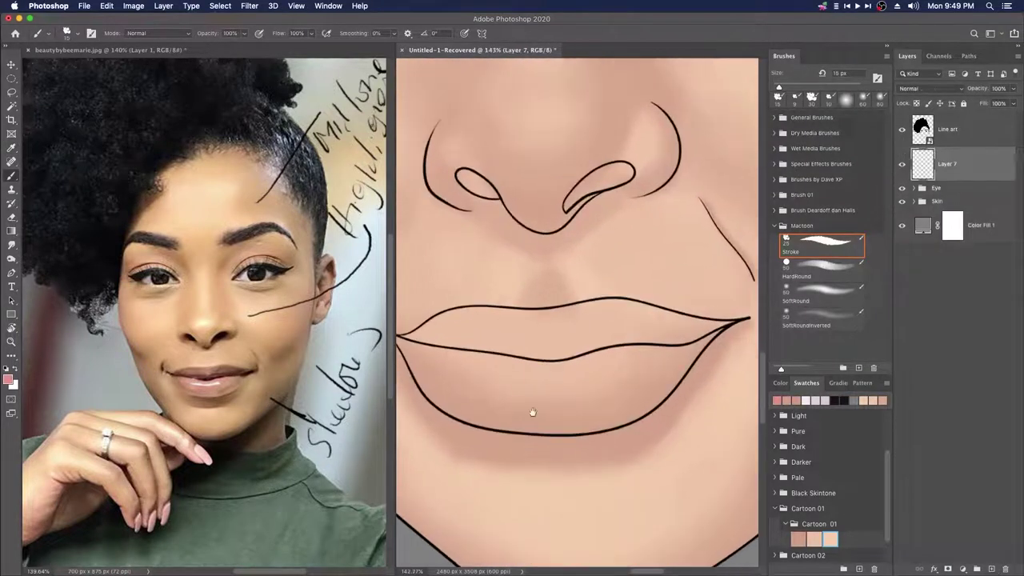
pyautogui.moveTo(559, 370); pyautogui.dragTo(631, 336)
pyautogui.scroll(2, 577, 320)
pyautogui.moveTo(447, 304)
pyautogui.mouseDown()
pyautogui.moveTo(469, 333)
pyautogui.moveTo(524, 320)
pyautogui.mouseUp()
pyautogui.scroll(3, 506, 356)
pyautogui.moveTo(490, 304); pyautogui.dragTo(606, 324)
pyautogui.moveTo(469, 325); pyautogui.dragTo(485, 365)
pyautogui.moveTo(576, 433)
pyautogui.mouseDown()
pyautogui.moveTo(528, 410)
pyautogui.moveTo(482, 344)
pyautogui.moveTo(504, 352)
pyautogui.mouseUp()
pyautogui.press('super+z')
pyautogui.moveTo(440, 290); pyautogui.dragTo(502, 387)
pyautogui.moveTo(515, 390)
pyautogui.mouseDown()
pyautogui.moveTo(456, 356)
pyautogui.moveTo(493, 382)
pyautogui.mouseUp()
pyautogui.moveTo(560, 406); pyautogui.dragTo(640, 414)
pyautogui.moveTo(662, 377); pyautogui.dragTo(439, 340)
pyautogui.moveTo(693, 221); pyautogui.dragTo(621, 304)
pyautogui.moveTo(668, 250); pyautogui.dragTo(686, 242)
pyautogui.moveTo(639, 301); pyautogui.dragTo(580, 352)
pyautogui.moveTo(520, 371)
pyautogui.mouseDown()
pyautogui.moveTo(450, 367)
pyautogui.moveTo(592, 352)
pyautogui.mouseUp()
pyautogui.moveTo(737, 206)
pyautogui.mouseDown()
pyautogui.moveTo(698, 230)
pyautogui.moveTo(590, 225)
pyautogui.moveTo(516, 239)
pyautogui.mouseUp()
pyautogui.moveTo(496, 286); pyautogui.dragTo(589, 291)
pyautogui.moveTo(627, 246); pyautogui.dragTo(563, 260)
pyautogui.moveTo(442, 241); pyautogui.dragTo(571, 254)
pyautogui.scroll(-5, 578, 293)
# Step: Enlarge the Stroke brush and fill the rest of the lower lip with pink on Layer 7
pyautogui.moveTo(474, 278)
pyautogui.mouseDown()
pyautogui.moveTo(487, 301)
pyautogui.moveTo(539, 293)
pyautogui.moveTo(564, 324)
pyautogui.moveTo(537, 296)
pyautogui.moveTo(612, 340)
pyautogui.mouseUp()
pyautogui.press(']')
pyautogui.press(']')
pyautogui.press(']')
pyautogui.hscroll(2, 624, 328)
pyautogui.moveTo(677, 314)
pyautogui.mouseDown()
pyautogui.moveTo(595, 344)
pyautogui.moveTo(631, 340)
pyautogui.moveTo(708, 278)
pyautogui.moveTo(627, 327)
pyautogui.moveTo(564, 294)
pyautogui.moveTo(670, 266)
pyautogui.moveTo(628, 292)
pyautogui.moveTo(606, 323)
pyautogui.mouseUp()
pyautogui.scroll(-5, 640, 320)
# Step: Add a new layer above Layer 7 and start painting the upper lip's edge with the brush at 9 px
pyautogui.press('super+shift+n')
pyautogui.press('Return')
pyautogui.scroll(8, 608, 372)
pyautogui.press('[')
pyautogui.press('[')
pyautogui.press('[')
pyautogui.press('[')
pyautogui.press('[')
pyautogui.moveTo(436, 307); pyautogui.dragTo(485, 277)
# Step: Save the document as Shadows.psd in the Doc folder in Photoshop format
pyautogui.press('super+s')
pyautogui.click(572, 385)
pyautogui.click(520, 150)
pyautogui.click(493, 161)
pyautogui.write('Sh')
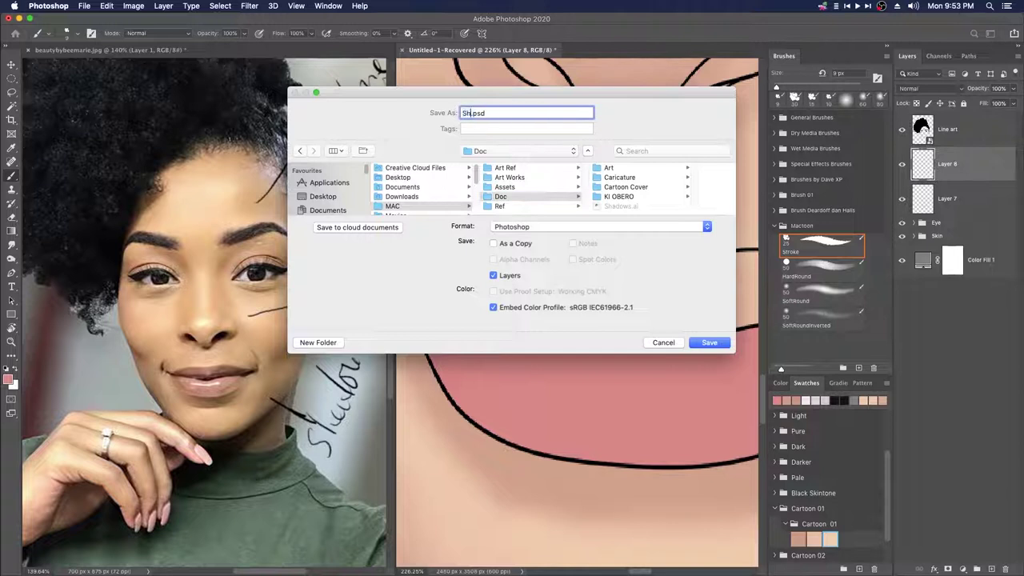
pyautogui.press('Return')
pyautogui.press('Return')
# Step: Paint pink along the upper and lower edges of the upper lip, from corner to corner, on Layer 8
pyautogui.moveTo(488, 288)
pyautogui.mouseDown()
pyautogui.moveTo(482, 280)
pyautogui.moveTo(520, 272)
pyautogui.mouseUp()
pyautogui.moveTo(434, 306); pyautogui.dragTo(660, 340)
pyautogui.moveTo(686, 342); pyautogui.dragTo(554, 313)
pyautogui.moveTo(510, 310); pyautogui.dragTo(584, 303)
pyautogui.hscroll(5, 611, 290)
pyautogui.scroll(2, 606, 290)
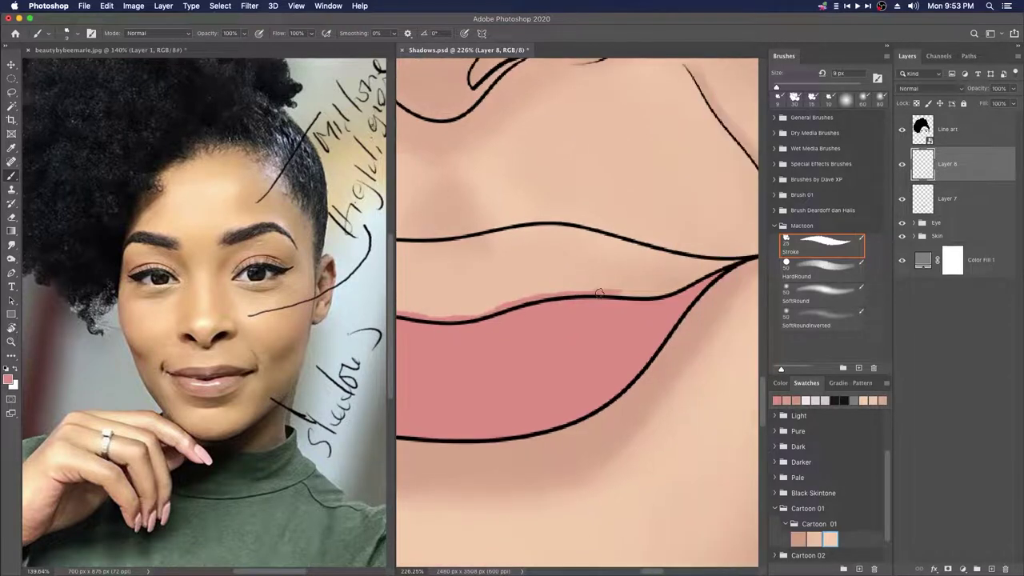
pyautogui.moveTo(665, 288); pyautogui.dragTo(725, 265)
pyautogui.moveTo(593, 233); pyautogui.dragTo(656, 249)
pyautogui.moveTo(622, 240); pyautogui.dragTo(726, 261)
pyautogui.scroll(3, 700, 266)
pyautogui.hscroll(-10, 673, 260)
pyautogui.moveTo(480, 317)
pyautogui.mouseDown()
pyautogui.moveTo(537, 302)
pyautogui.moveTo(530, 298)
pyautogui.moveTo(623, 299)
pyautogui.moveTo(620, 286)
pyautogui.moveTo(732, 315)
pyautogui.mouseUp()
pyautogui.hscroll(4, 538, 301)
pyautogui.hscroll(4, 623, 300)
pyautogui.scroll(-3, 656, 312)
pyautogui.hscroll(-4, 656, 325)
# Step: Enlarge the Stroke brush and fill the inside of the upper lip with pink
pyautogui.press(']')
pyautogui.press(']')
pyautogui.press(']')
pyautogui.press(']')
pyautogui.moveTo(517, 325)
pyautogui.mouseDown()
pyautogui.moveTo(519, 336)
pyautogui.moveTo(563, 345)
pyautogui.moveTo(530, 314)
pyautogui.moveTo(501, 313)
pyautogui.moveTo(578, 324)
pyautogui.mouseUp()
pyautogui.moveTo(584, 339)
pyautogui.mouseDown()
pyautogui.moveTo(510, 329)
pyautogui.moveTo(522, 343)
pyautogui.moveTo(549, 301)
pyautogui.moveTo(613, 288)
pyautogui.mouseUp()
pyautogui.hscroll(3, 613, 290)
pyautogui.moveTo(661, 312)
pyautogui.mouseDown()
pyautogui.moveTo(625, 305)
pyautogui.moveTo(640, 324)
pyautogui.moveTo(668, 312)
pyautogui.moveTo(576, 312)
pyautogui.moveTo(604, 312)
pyautogui.mouseUp()
# Step: Darken the upper lip on Layer 8 with a Hue/Saturation adjustment
pyautogui.press('super+0')
pyautogui.press('super+u')
pyautogui.moveTo(658, 238)
pyautogui.mouseDown()
pyautogui.moveTo(620, 240)
pyautogui.moveTo(651, 241)
pyautogui.mouseUp()
pyautogui.click(781, 133)
# Step: Sample the darkened upper-lip colour and touch up the upper lip toward its corners, reducing the Stroke brush to 10 px
pyautogui.moveTo(541, 360); pyautogui.dragTo(597, 361)
pyautogui.moveTo(720, 272); pyautogui.dragTo(661, 267)
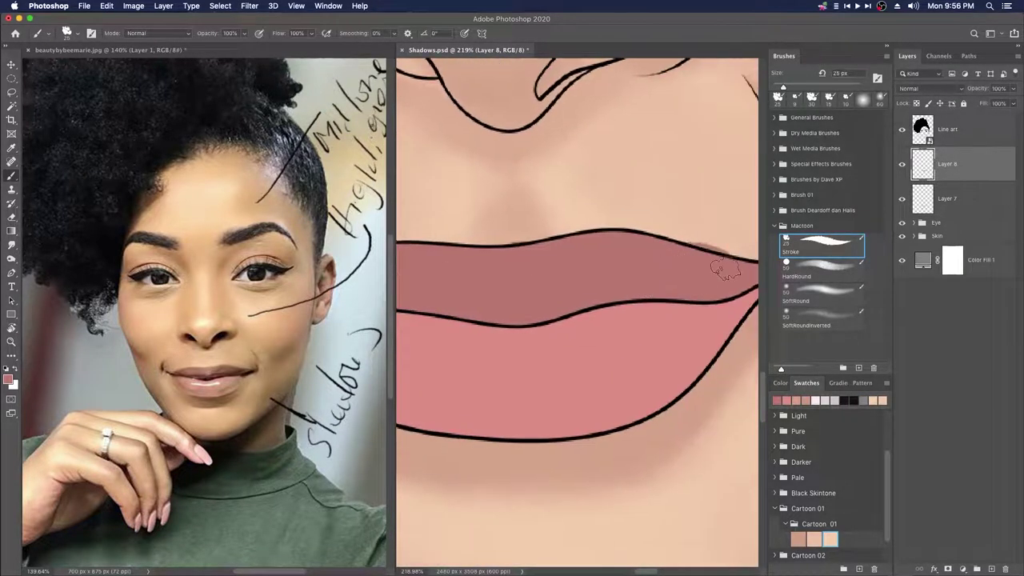
pyautogui.keyDown('alt'); pyautogui.click(705, 261); pyautogui.keyUp('alt')
pyautogui.moveTo(464, 291); pyautogui.dragTo(624, 312)
pyautogui.hscroll(-2, 624, 312)
pyautogui.press('[')
pyautogui.press('[')
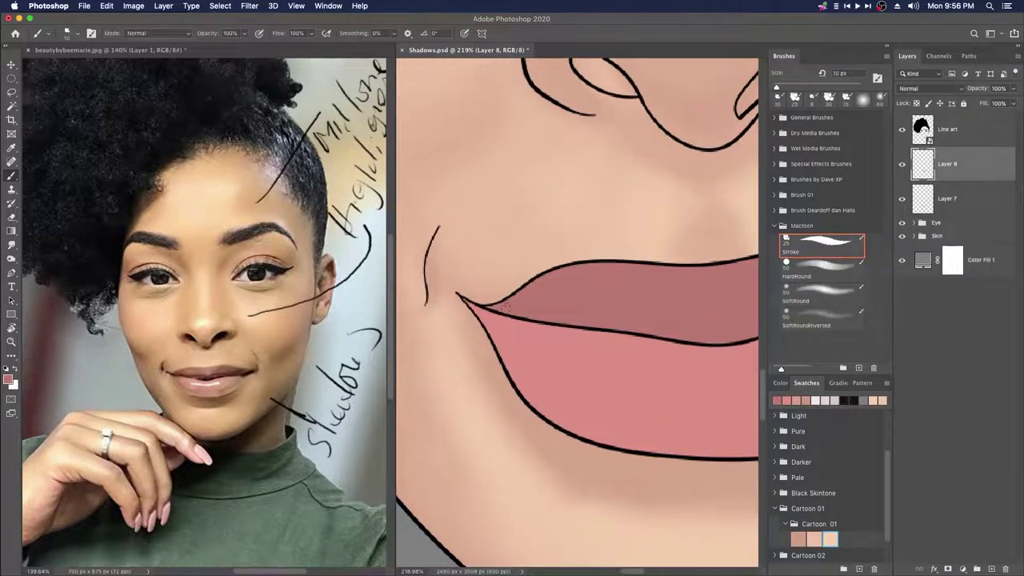
pyautogui.moveTo(606, 394); pyautogui.dragTo(553, 393)
pyautogui.moveTo(670, 316); pyautogui.dragTo(628, 333)
pyautogui.scroll(-2, 640, 333)
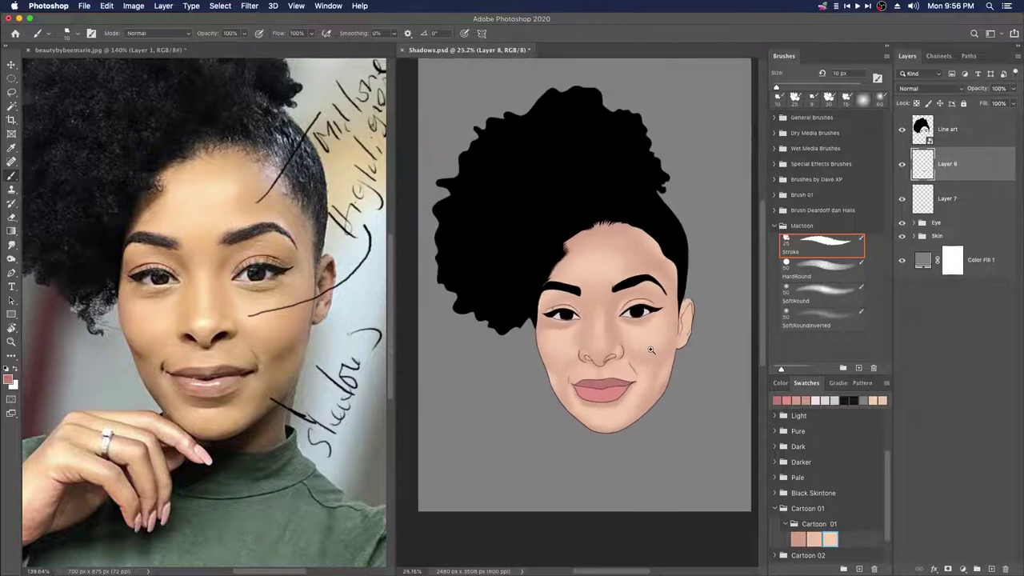
# Step: Group the two lip layers, Layer 7 and Layer 8, and name the group Mouth
pyautogui.scroll(1, 652, 333)
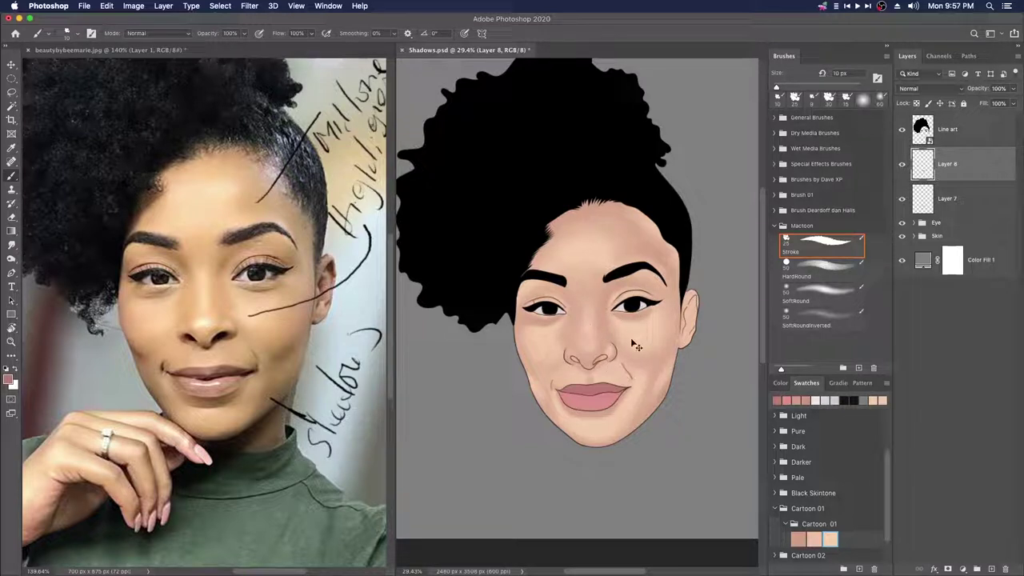
pyautogui.scroll(4, 616, 348)
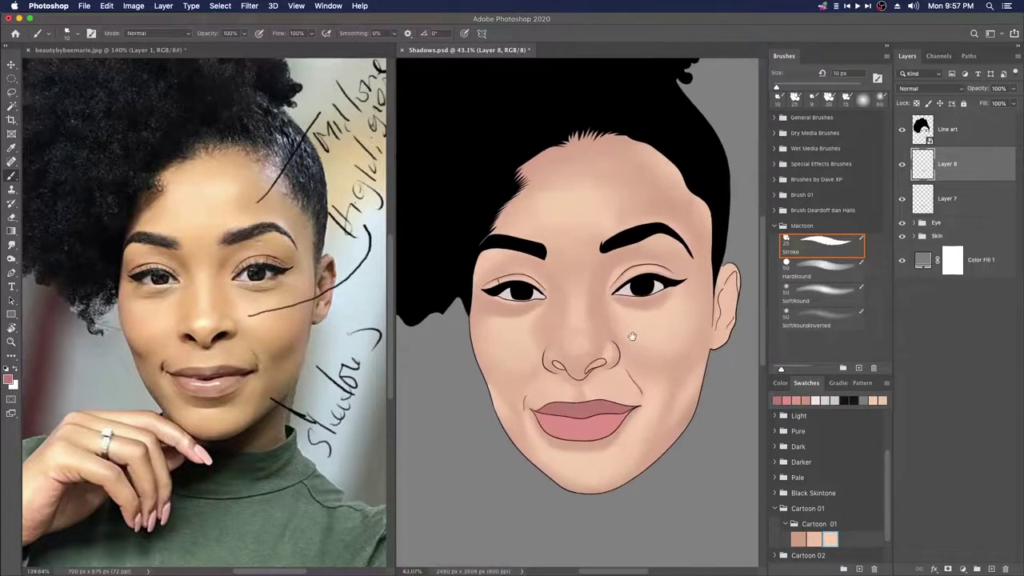
pyautogui.moveTo(624, 368); pyautogui.dragTo(617, 356)
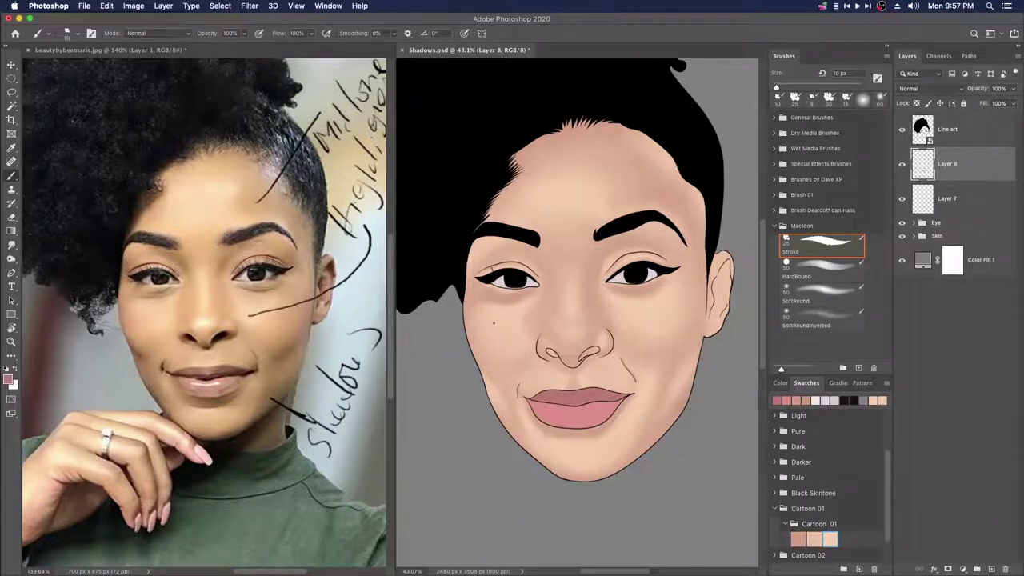
pyautogui.moveTo(541, 359); pyautogui.dragTo(556, 356)
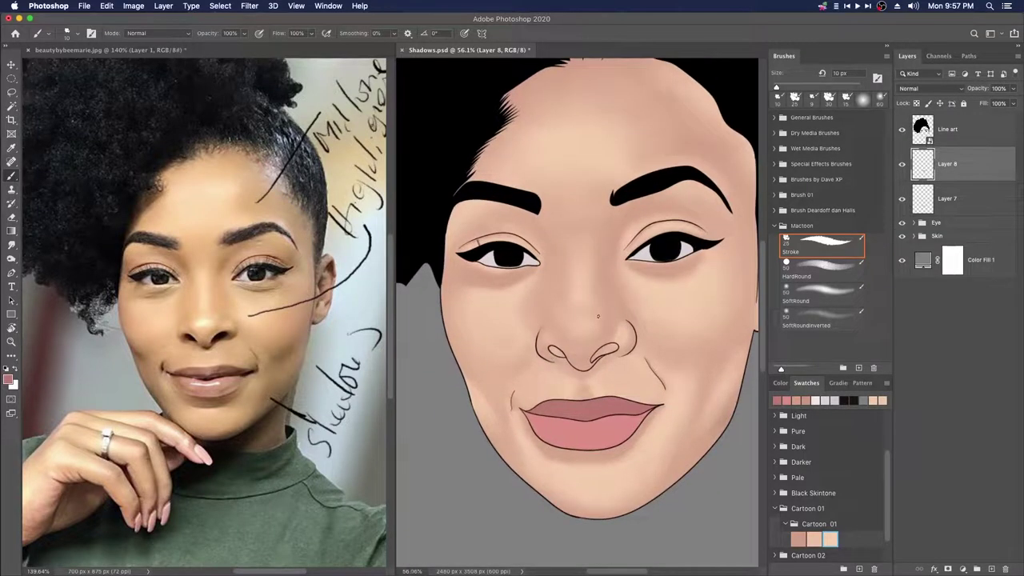
pyautogui.moveTo(607, 304); pyautogui.dragTo(585, 329)
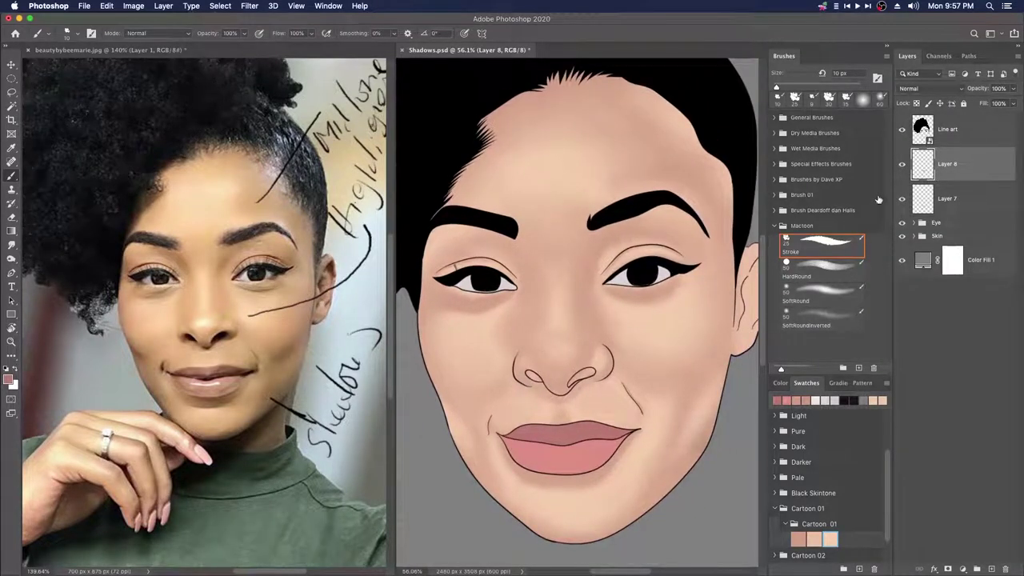
pyautogui.keyDown('shift'); pyautogui.click(950, 198); pyautogui.keyUp('shift')
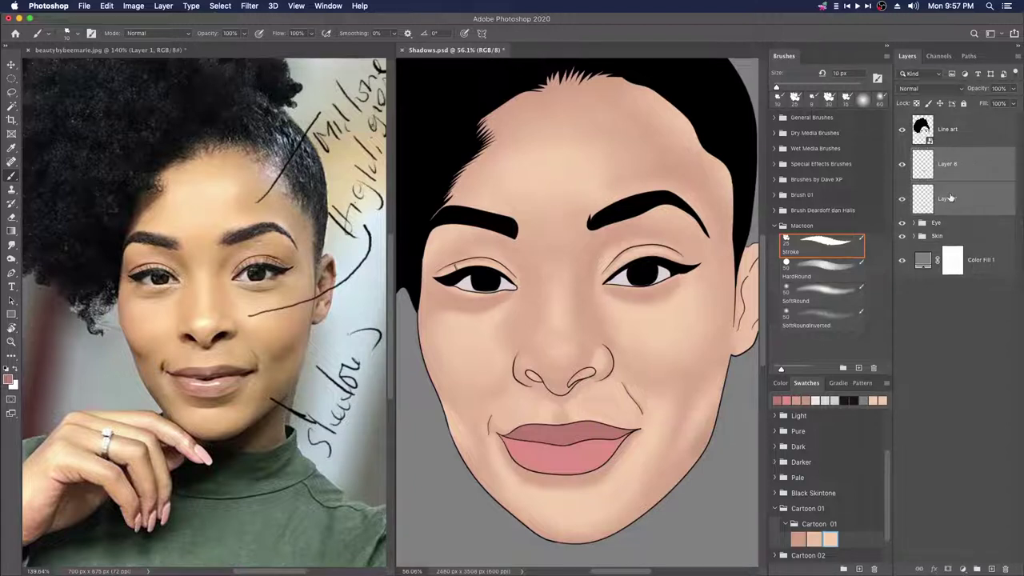
pyautogui.press('super+g')
pyautogui.doubleClick(941, 154)
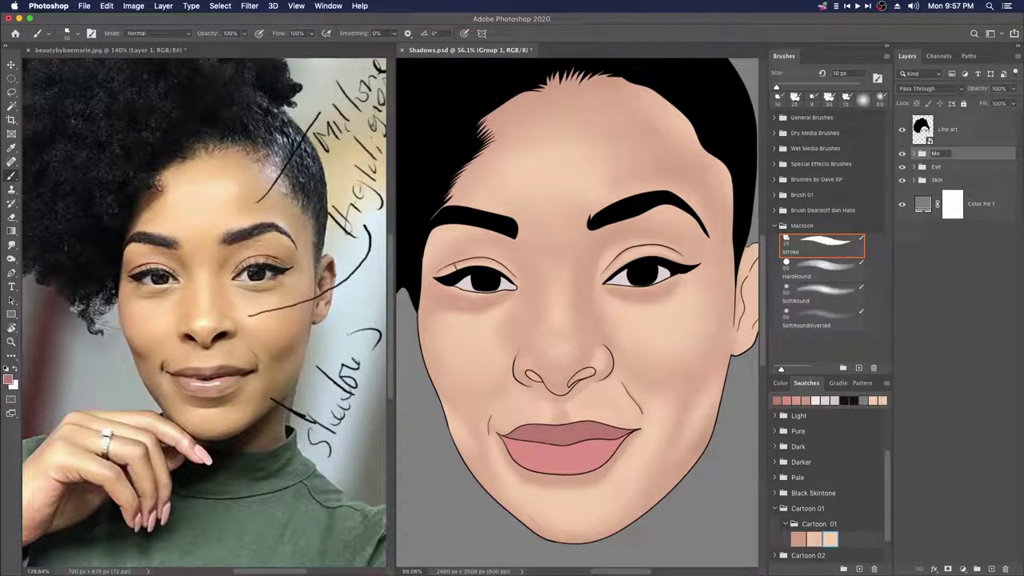
pyautogui.press('Return')
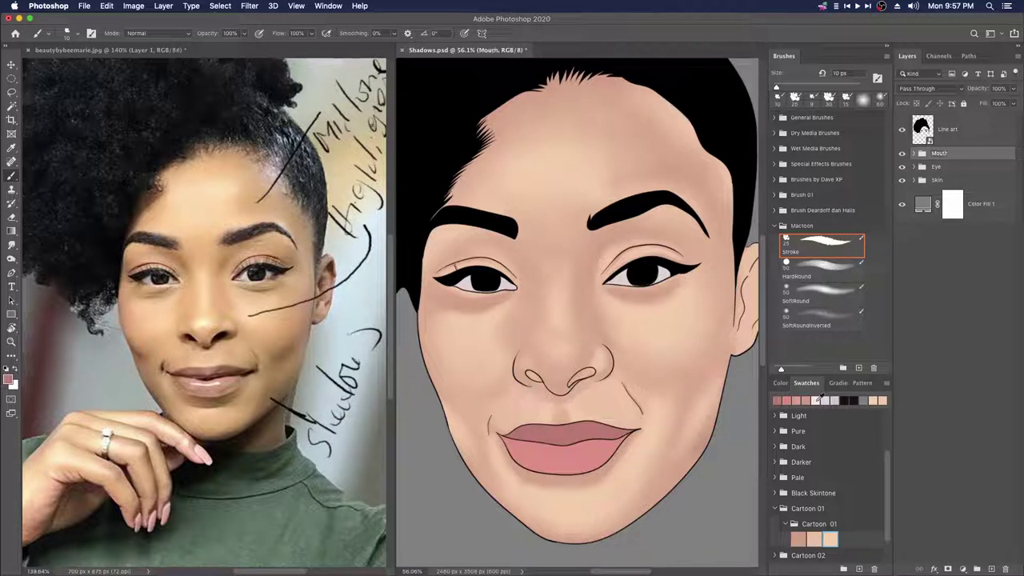
# Step: Add a new Multiply layer above Layer 4 in the Skin group and choose the darkest Cartoon 01 swatch as the painting colour
pyautogui.click(914, 181)
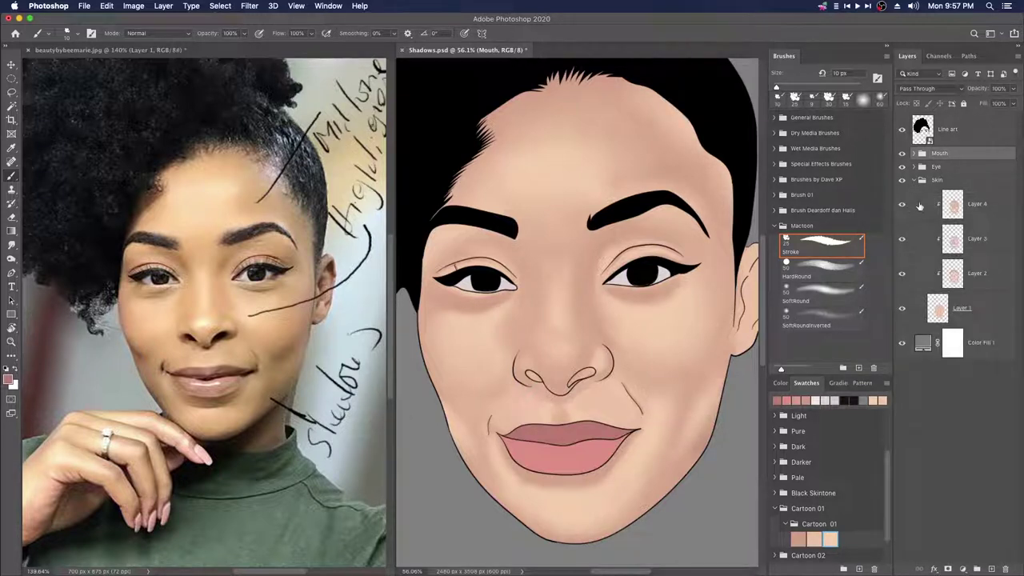
pyautogui.click(972, 220)
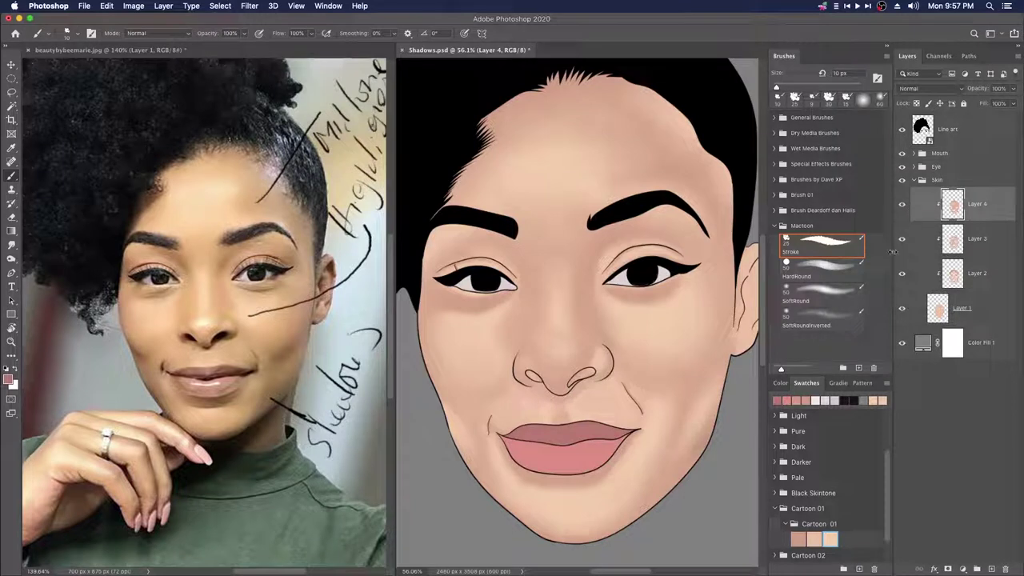
pyautogui.click(990, 570)
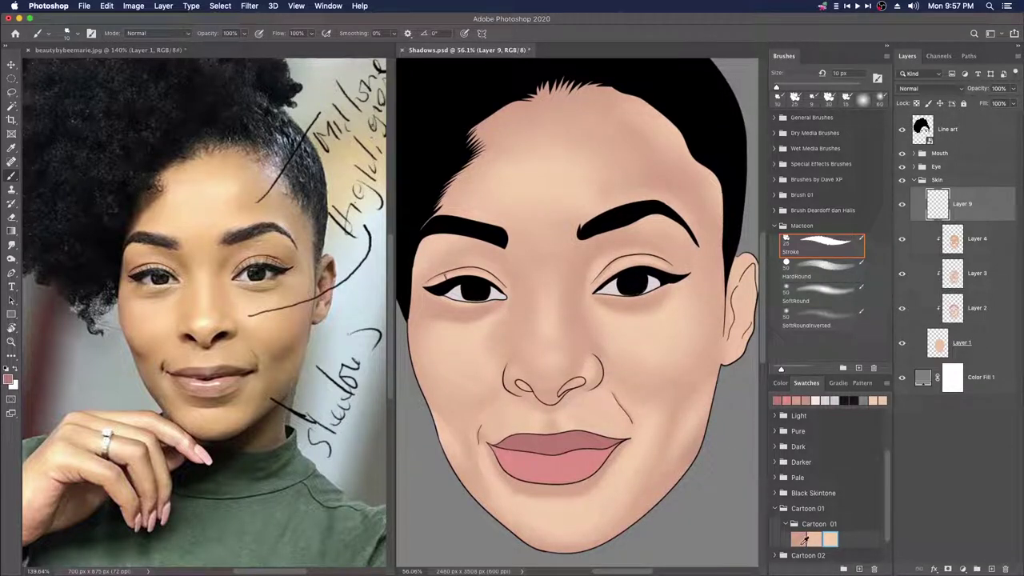
pyautogui.click(801, 538)
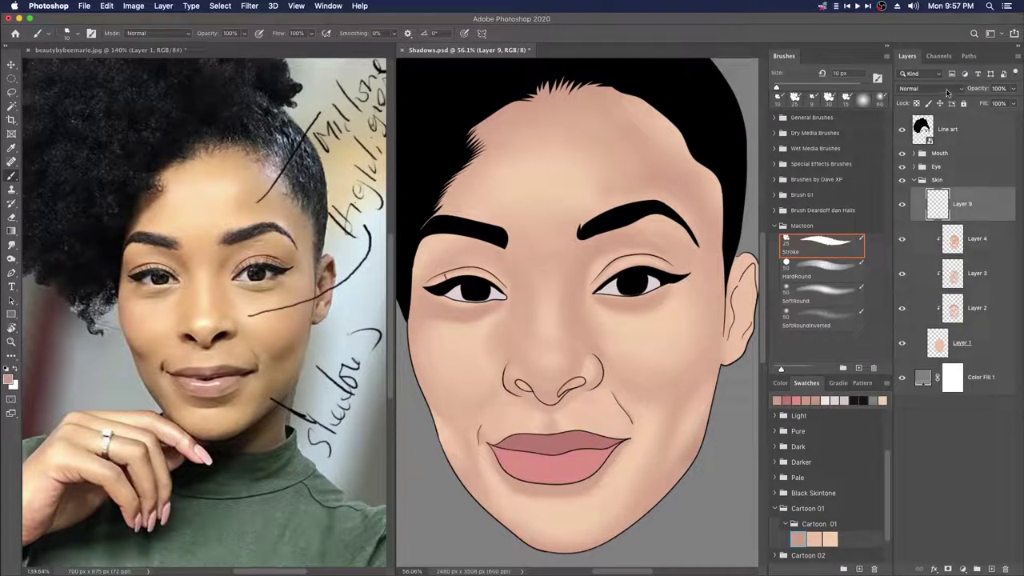
pyautogui.click(947, 92)
pyautogui.click(915, 120)
pyautogui.click(804, 330)
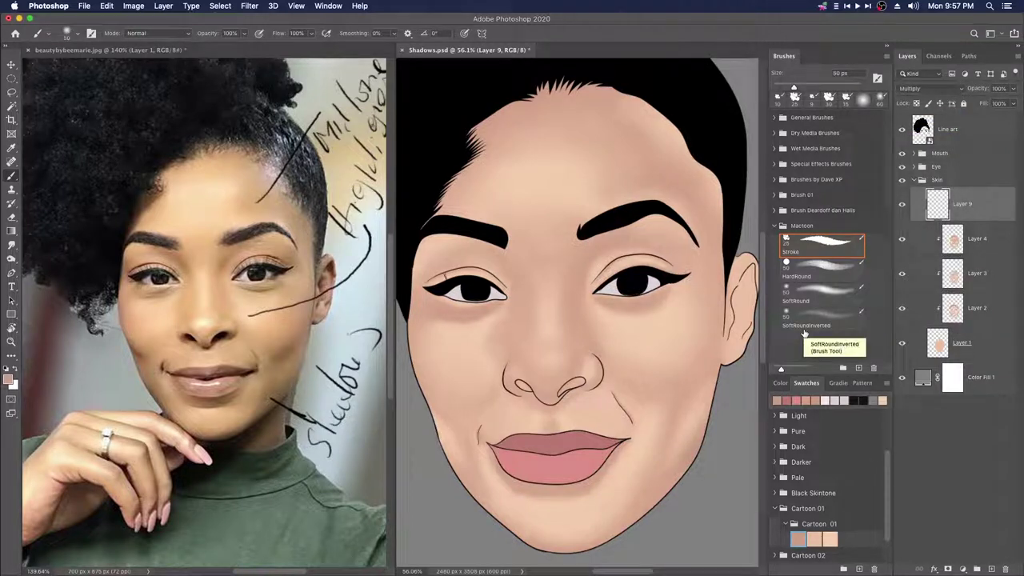
pyautogui.press('[')
pyautogui.press('[')
pyautogui.press('[')
pyautogui.press('[')
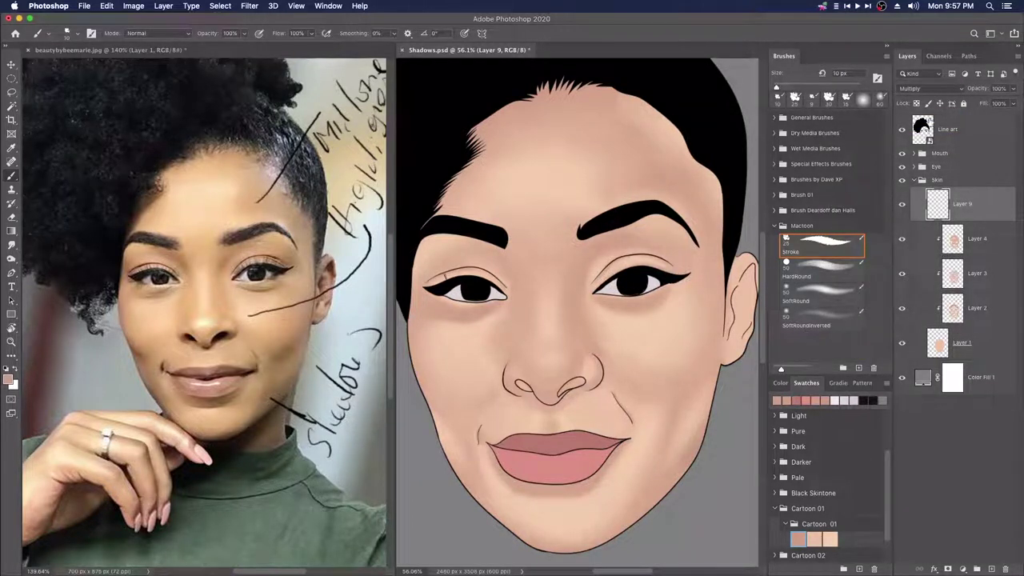
pyautogui.click(8, 380)
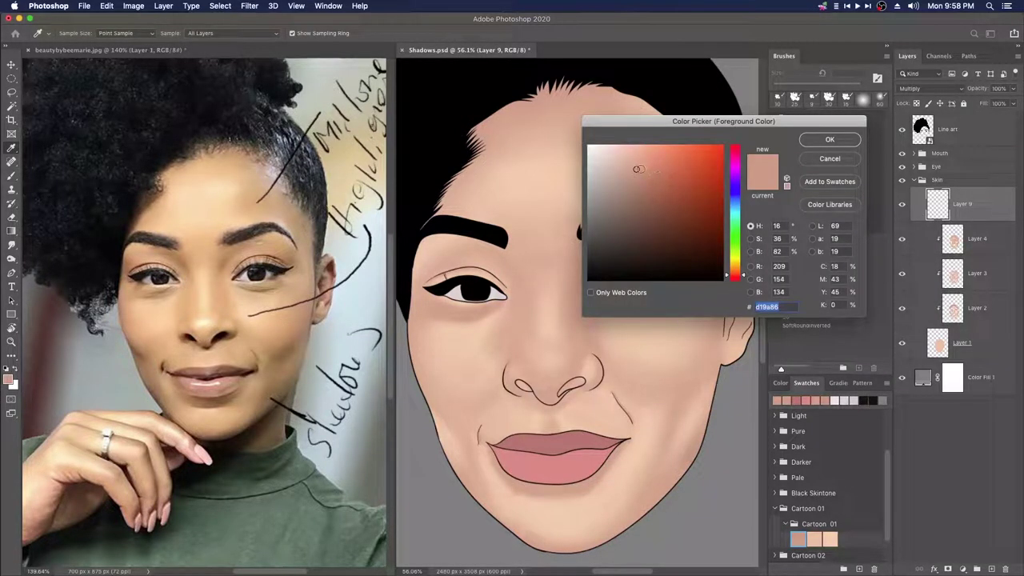
pyautogui.moveTo(637, 170); pyautogui.dragTo(644, 178)
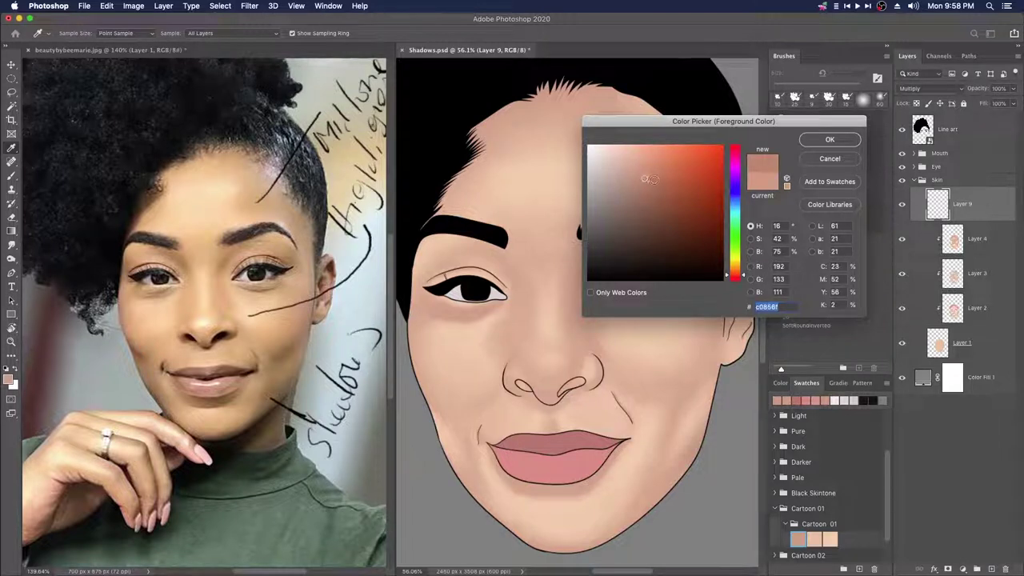
pyautogui.click(829, 161)
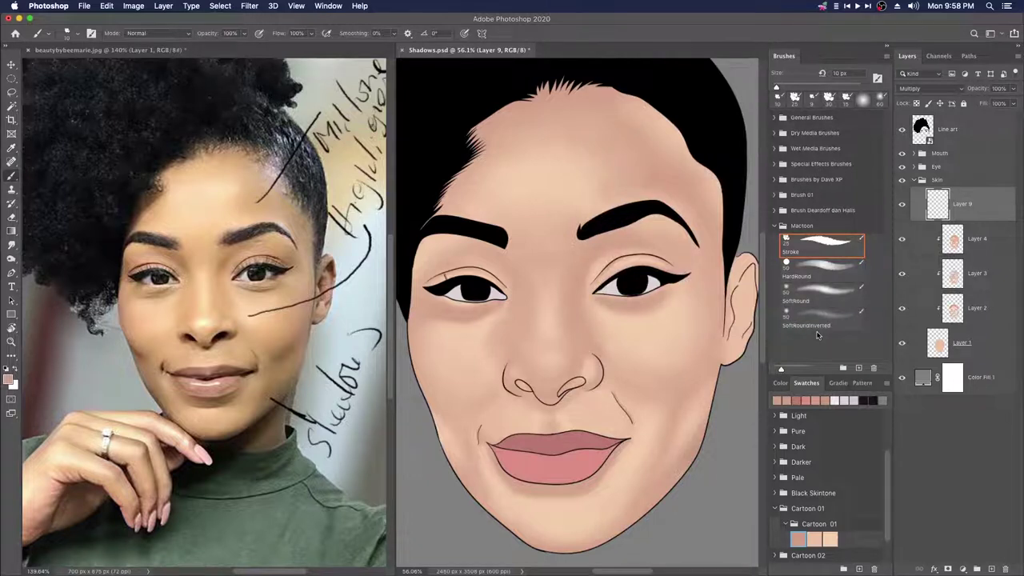
# Step: Select the SoftRoundInverted brush and enlarge it to 200 px
pyautogui.click(826, 320)
pyautogui.press(']')
pyautogui.press(']')
pyautogui.press(']')
pyautogui.press(']')
pyautogui.press(']')
pyautogui.press(']')
pyautogui.press(']')
pyautogui.press(']')
pyautogui.press(']')
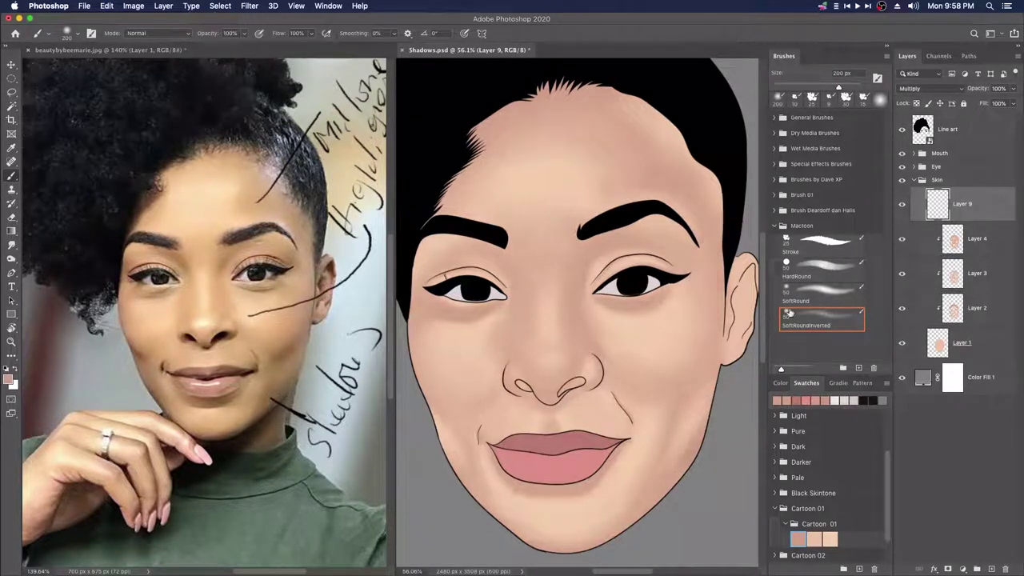
# Step: Try a 50 px SoftRound shadow stroke from the temple down the ear side of the face, and undo it
pyautogui.click(816, 292)
pyautogui.moveTo(704, 182); pyautogui.dragTo(714, 329)
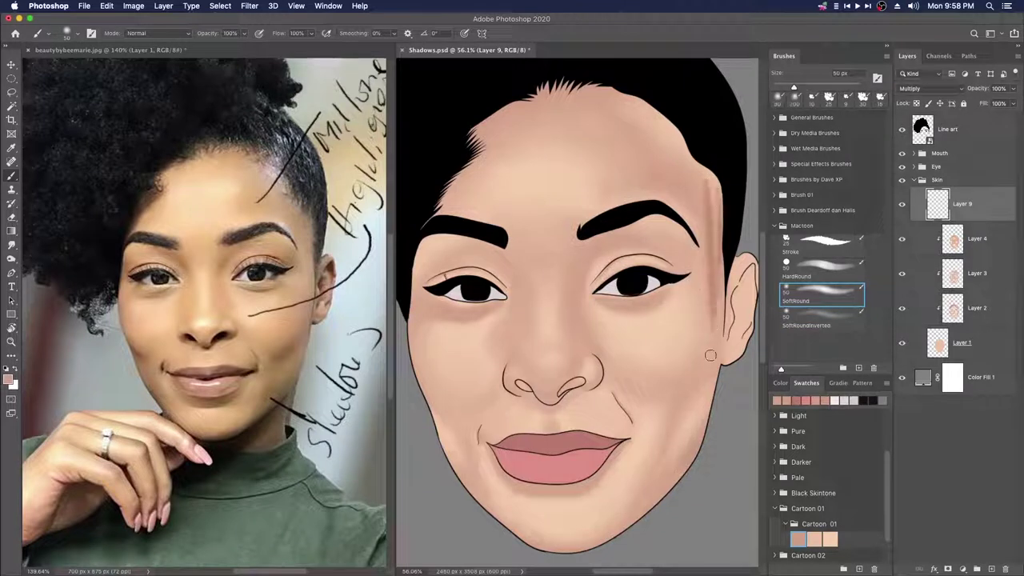
pyautogui.press('super+z')
pyautogui.press('super+z')
# Step: Switch to the SoftRoundInverted brush and enlarge it for broad skin shading
pyautogui.click(810, 326)
pyautogui.press(']')
pyautogui.press(']')
pyautogui.press(']')
pyautogui.press(']')
pyautogui.press(']')
pyautogui.press(']')
pyautogui.press(']')
pyautogui.press(']')
pyautogui.press(']')
pyautogui.press(']')
pyautogui.press(']')
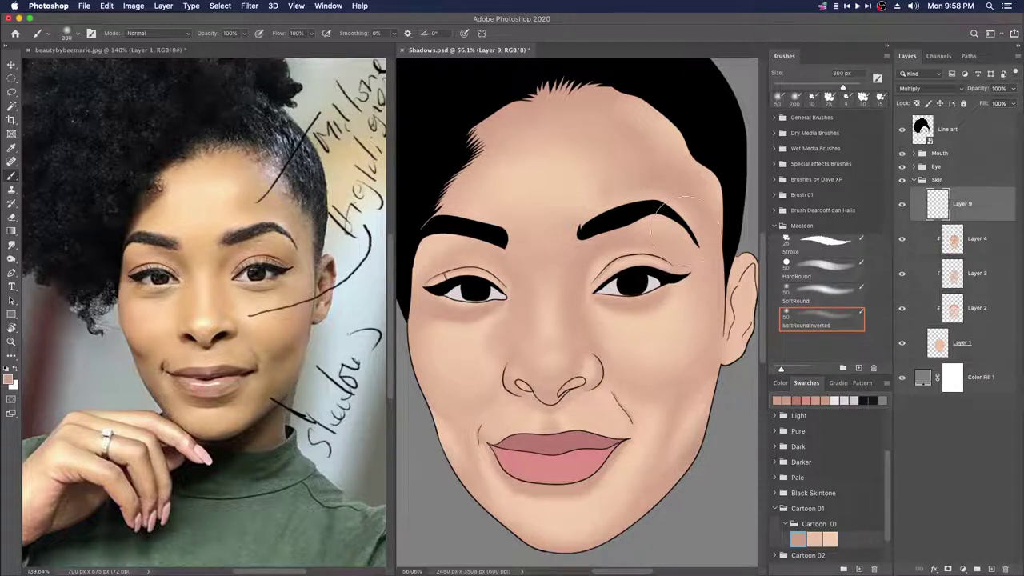
# Step: Clip Layer 9 to the skin layers below and shade the forehead along the hairline with the brush at 400 px
pyautogui.press('space')
pyautogui.moveTo(717, 315)
pyautogui.mouseDown()
pyautogui.moveTo(683, 347)
pyautogui.moveTo(687, 356)
pyautogui.moveTo(697, 326)
pyautogui.mouseUp()
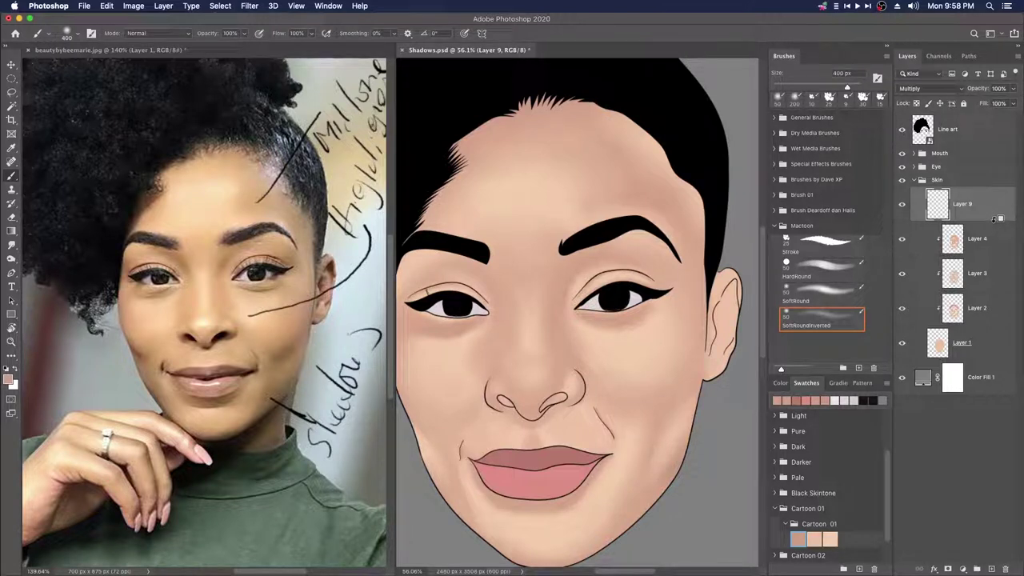
pyautogui.keyDown('alt'); pyautogui.click(993, 219); pyautogui.keyUp('alt')
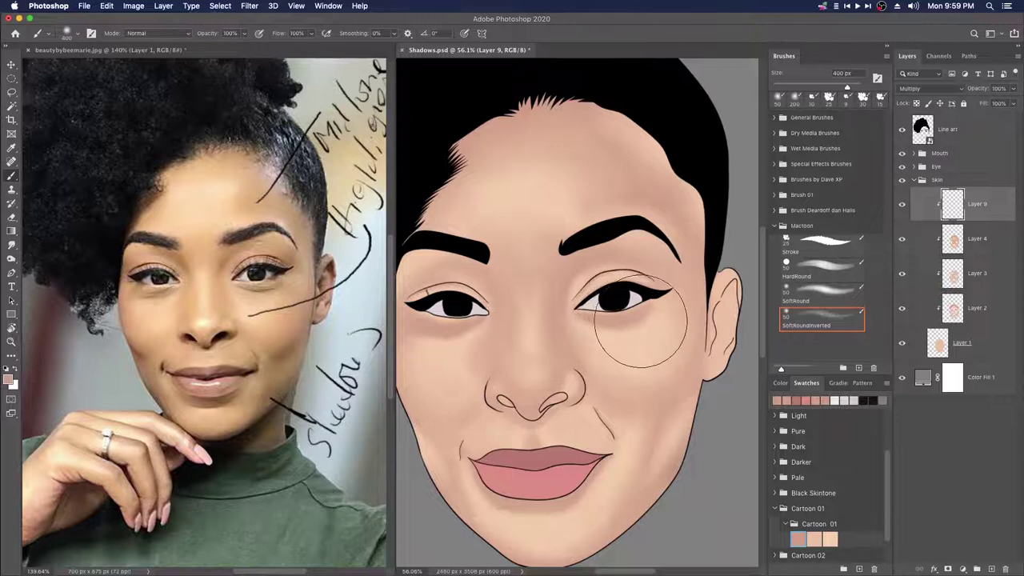
pyautogui.moveTo(673, 362)
pyautogui.mouseDown()
pyautogui.moveTo(652, 357)
pyautogui.moveTo(670, 355)
pyautogui.moveTo(652, 345)
pyautogui.moveTo(668, 361)
pyautogui.mouseUp()
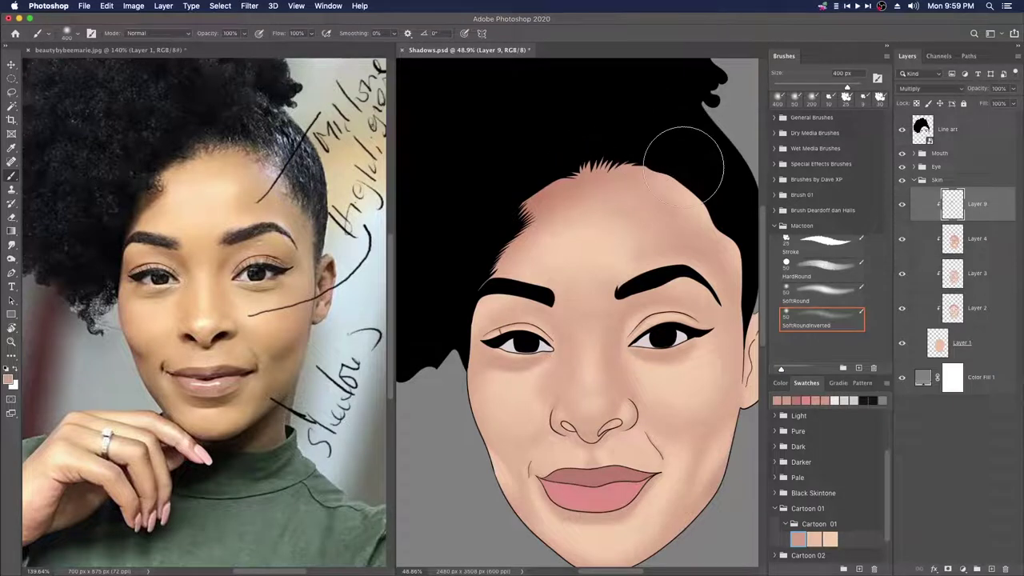
# Step: Shade the forehead's ear-side hairline and temple on Layer 9 with the SoftRoundInverted brush at 300 px
pyautogui.moveTo(719, 211); pyautogui.dragTo(654, 188)
pyautogui.press('[')
pyautogui.press('[')
pyautogui.press(']')
pyautogui.press(']')
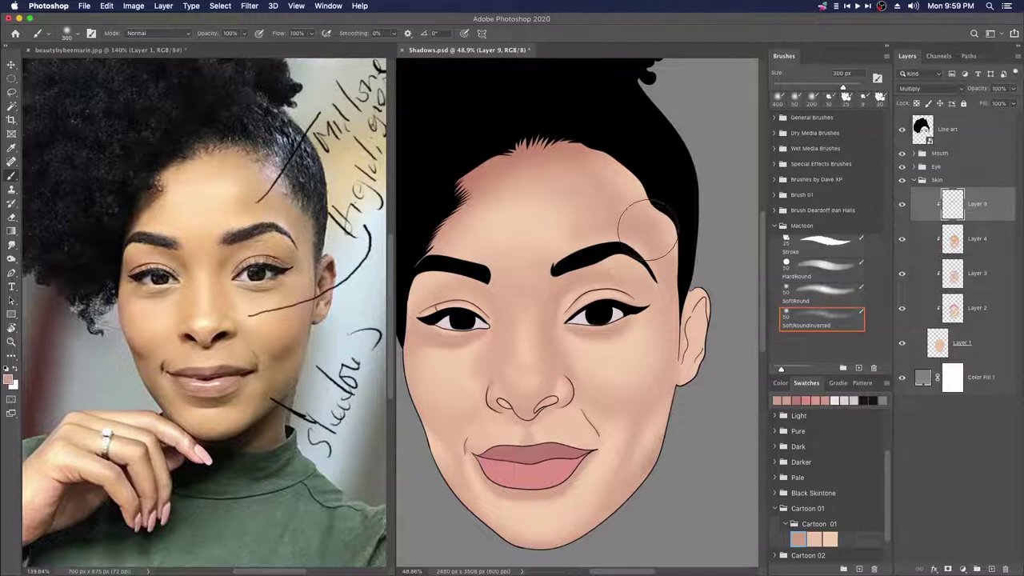
pyautogui.moveTo(649, 230)
pyautogui.mouseDown()
pyautogui.moveTo(694, 275)
pyautogui.moveTo(639, 212)
pyautogui.moveTo(655, 204)
pyautogui.moveTo(663, 238)
pyautogui.moveTo(621, 201)
pyautogui.moveTo(683, 274)
pyautogui.moveTo(663, 204)
pyautogui.mouseUp()
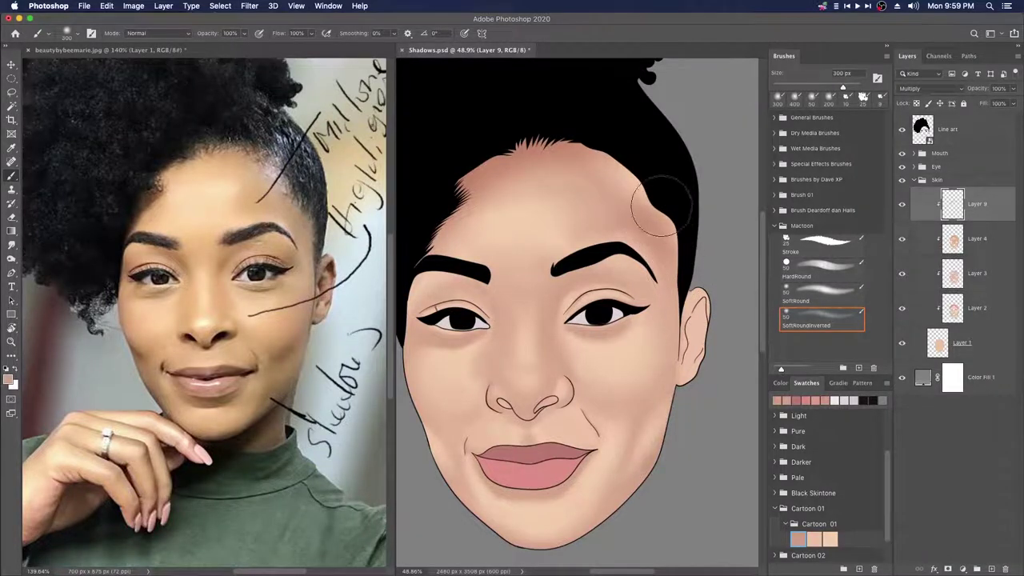
pyautogui.scroll(-2, 667, 208)
pyautogui.hscroll(-1, 666, 208)
pyautogui.moveTo(563, 101)
pyautogui.mouseDown()
pyautogui.moveTo(476, 185)
pyautogui.moveTo(491, 142)
pyautogui.moveTo(532, 129)
pyautogui.moveTo(565, 137)
pyautogui.moveTo(547, 109)
pyautogui.moveTo(514, 128)
pyautogui.moveTo(532, 160)
pyautogui.moveTo(568, 178)
pyautogui.mouseUp()
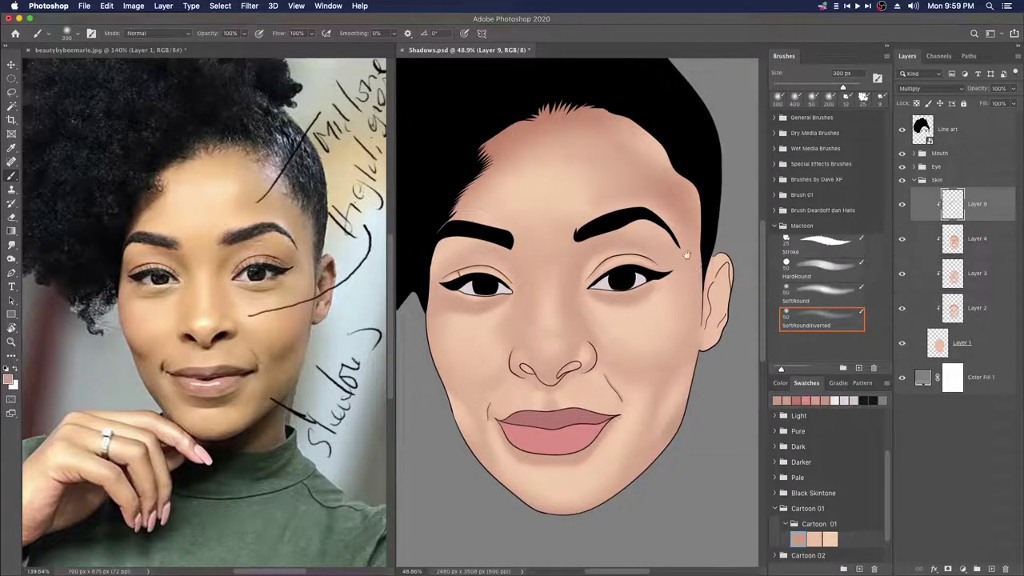
pyautogui.scroll(-1, 690, 254)
pyautogui.hscroll(1, 691, 254)
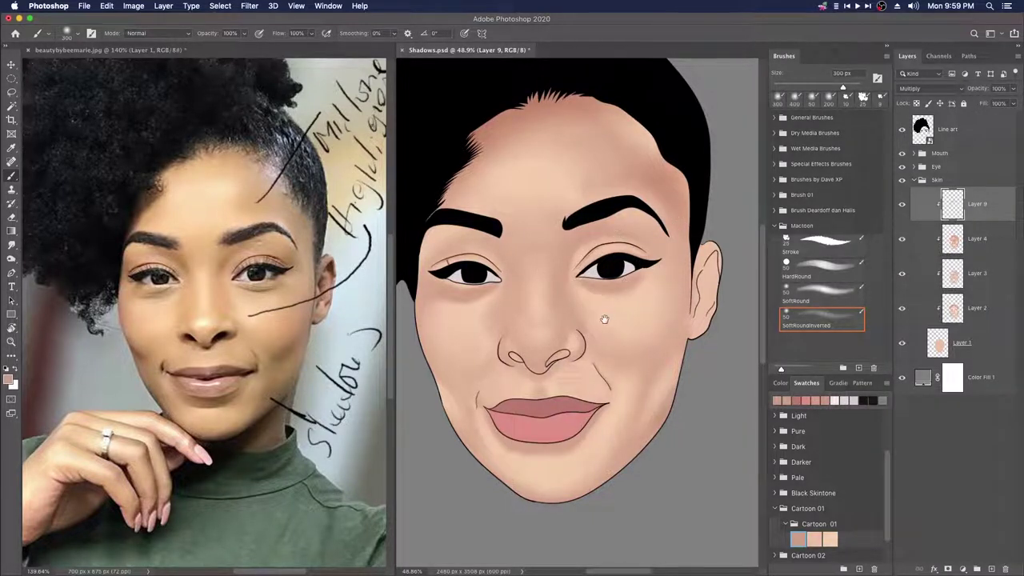
# Step: Shade the face edge beside the ear and down along the jaw with the brush reduced to 200 px
pyautogui.scroll(-1, 603, 299)
pyautogui.hscroll(-1, 603, 299)
pyautogui.moveTo(603, 299); pyautogui.dragTo(588, 291)
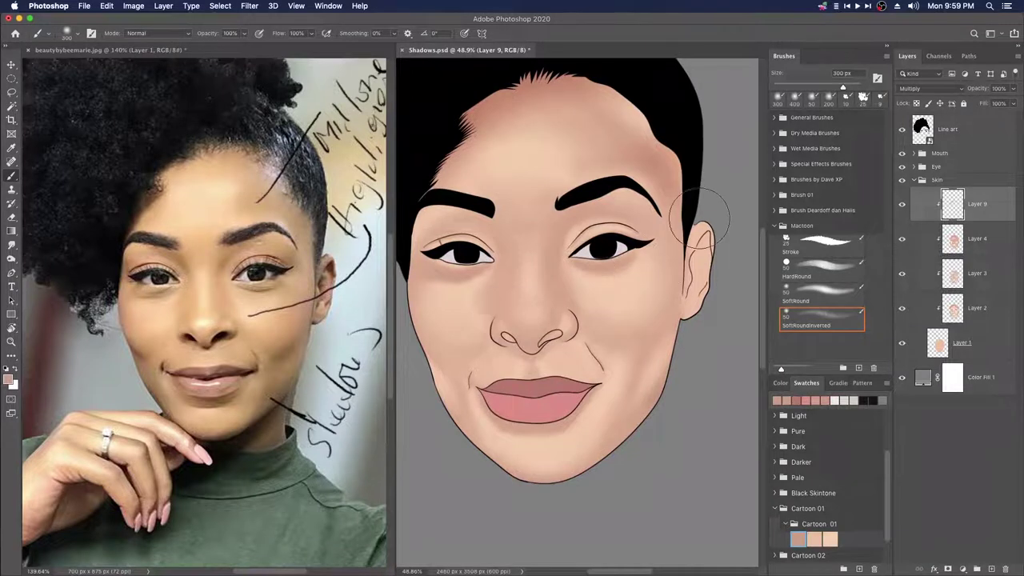
pyautogui.press('[')
pyautogui.press('[')
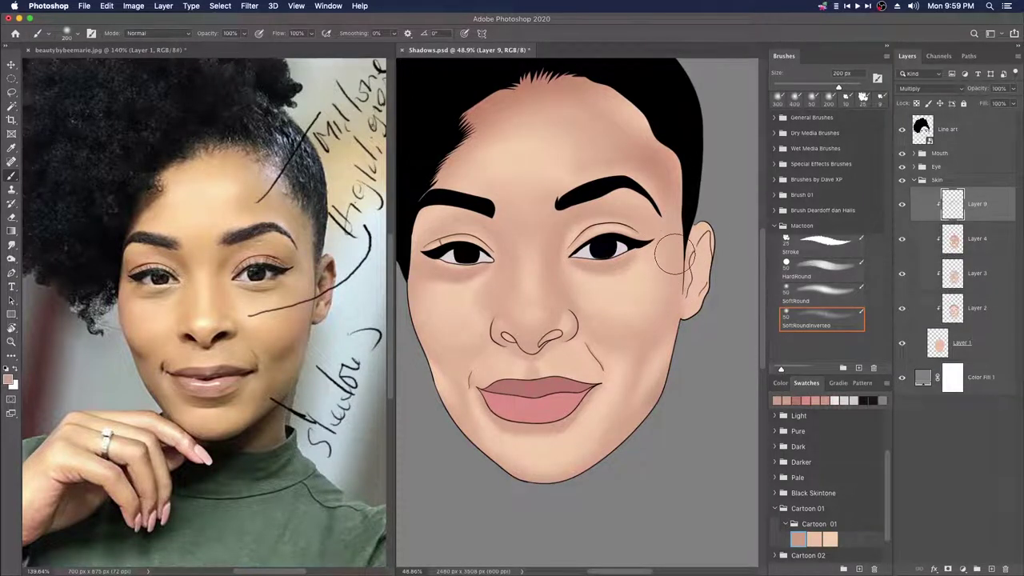
pyautogui.moveTo(677, 219)
pyautogui.mouseDown()
pyautogui.moveTo(672, 270)
pyautogui.moveTo(677, 197)
pyautogui.moveTo(656, 346)
pyautogui.moveTo(679, 228)
pyautogui.moveTo(632, 373)
pyautogui.moveTo(640, 301)
pyautogui.moveTo(686, 226)
pyautogui.moveTo(677, 287)
pyautogui.moveTo(643, 341)
pyautogui.moveTo(680, 293)
pyautogui.moveTo(603, 403)
pyautogui.moveTo(603, 330)
pyautogui.moveTo(635, 375)
pyautogui.moveTo(668, 365)
pyautogui.moveTo(677, 321)
pyautogui.mouseUp()
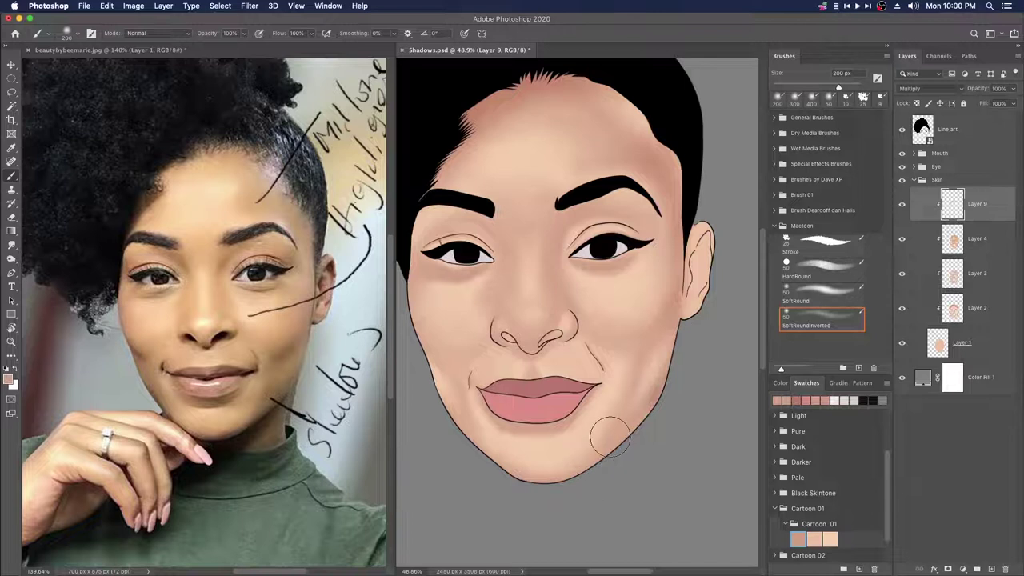
pyautogui.moveTo(671, 376)
pyautogui.mouseDown()
pyautogui.moveTo(625, 436)
pyautogui.moveTo(631, 402)
pyautogui.moveTo(614, 459)
pyautogui.moveTo(612, 435)
pyautogui.mouseUp()
# Step: Refine the shadow on the ear-side cheek and jaw, varying the brush size between 125 and 200 px
pyautogui.press('[')
pyautogui.press('[')
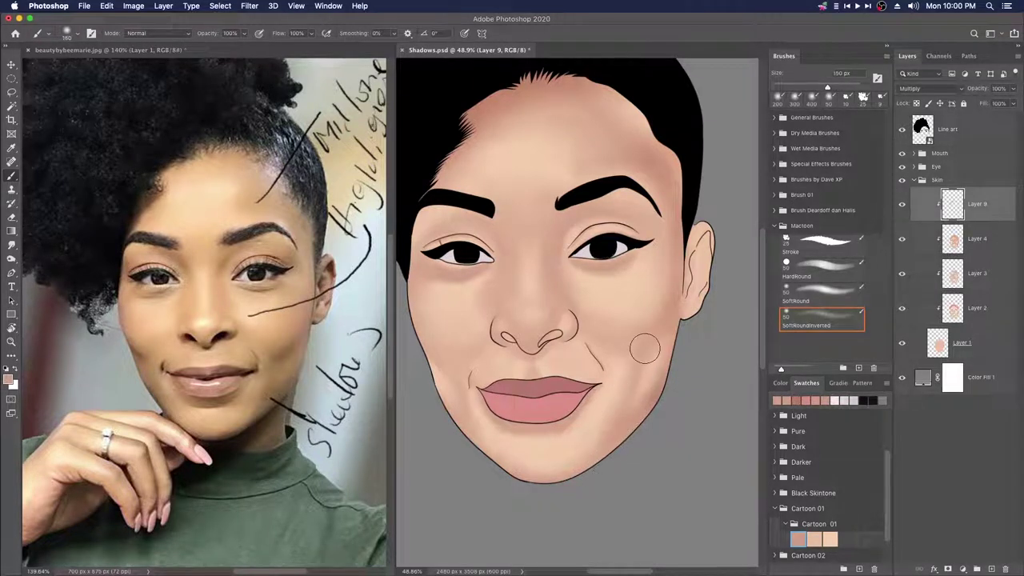
pyautogui.press(']')
pyautogui.press(']')
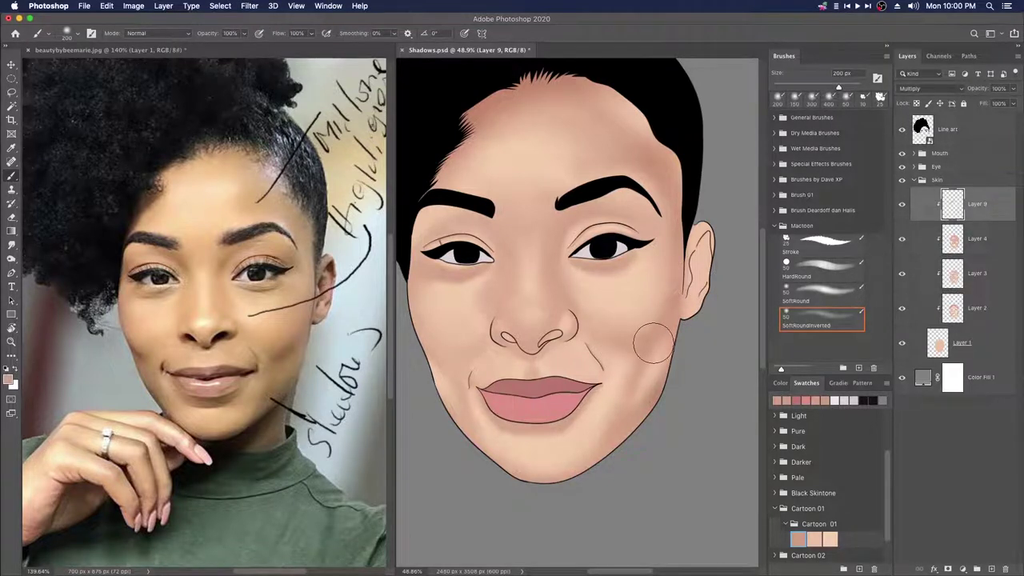
pyautogui.press('[')
pyautogui.press('[')
pyautogui.press('[')
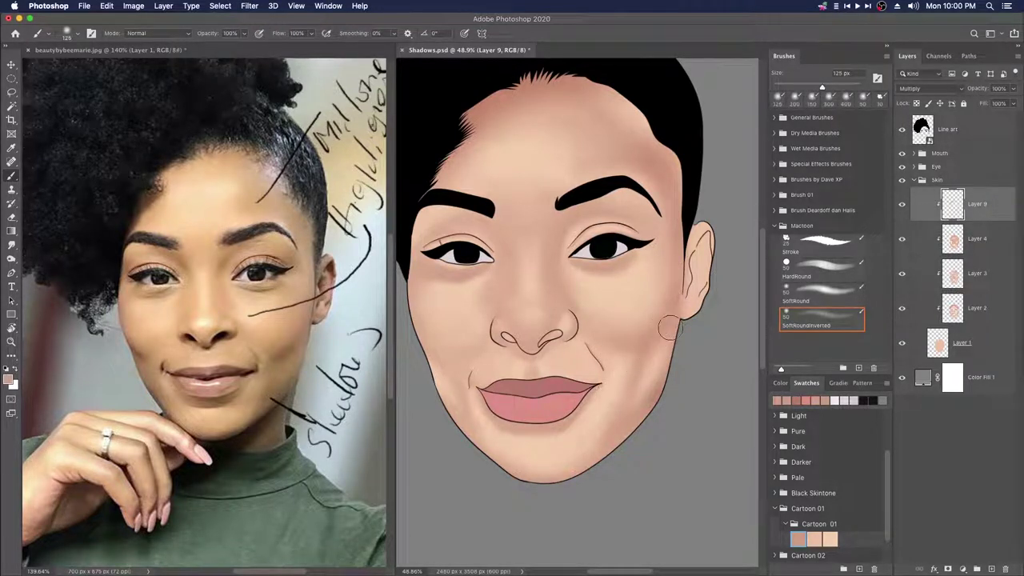
pyautogui.press(']')
pyautogui.press(']')
pyautogui.press(']')
# Step: Shade the cheek edge opposite the ear on Layer 9, working the brush from 200 px down to 125 px
pyautogui.moveTo(578, 455); pyautogui.dragTo(612, 440)
pyautogui.press(']')
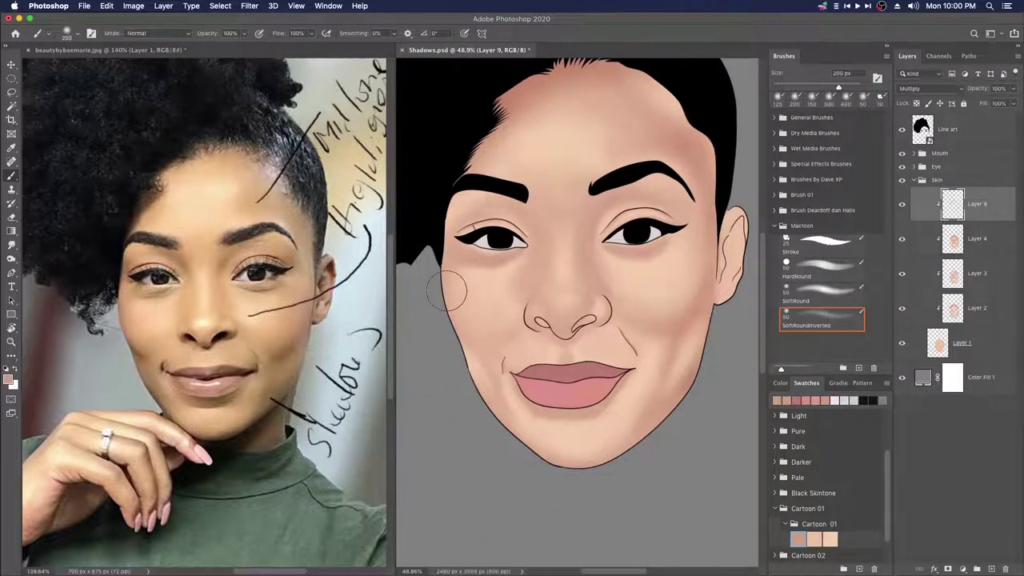
pyautogui.press(']')
pyautogui.press('[')
pyautogui.press('[')
pyautogui.press('[')
pyautogui.press('[')
pyautogui.press('[')
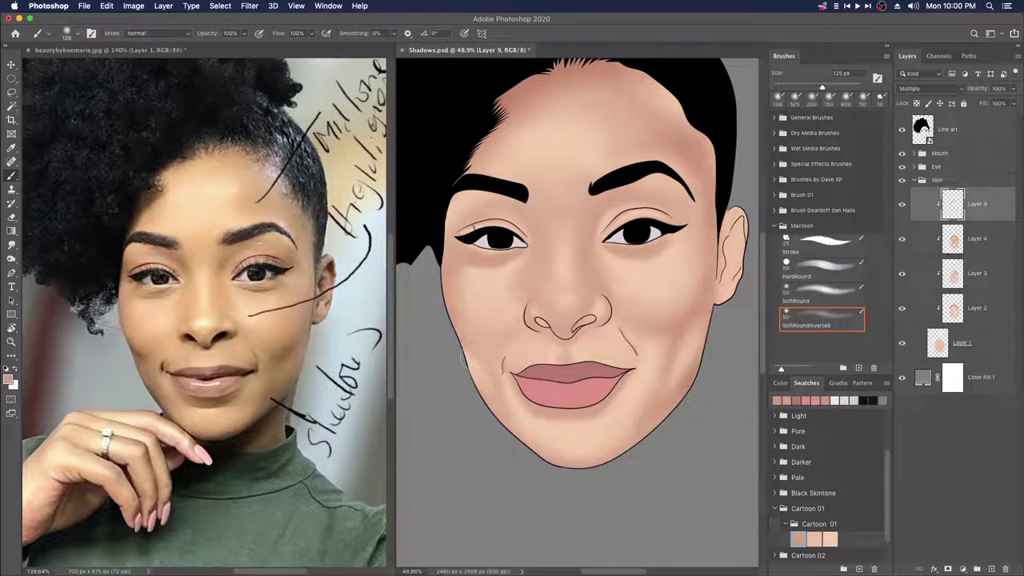
# Step: Deepen the shadow along the jaw opposite the ear down towards the chin, finishing with the brush at 100 px
pyautogui.press(']')
pyautogui.press(']')
pyautogui.press('[')
pyautogui.press('[')
pyautogui.press('[')
pyautogui.press(']')
pyautogui.press(']')
pyautogui.press(']')
pyautogui.press('[')
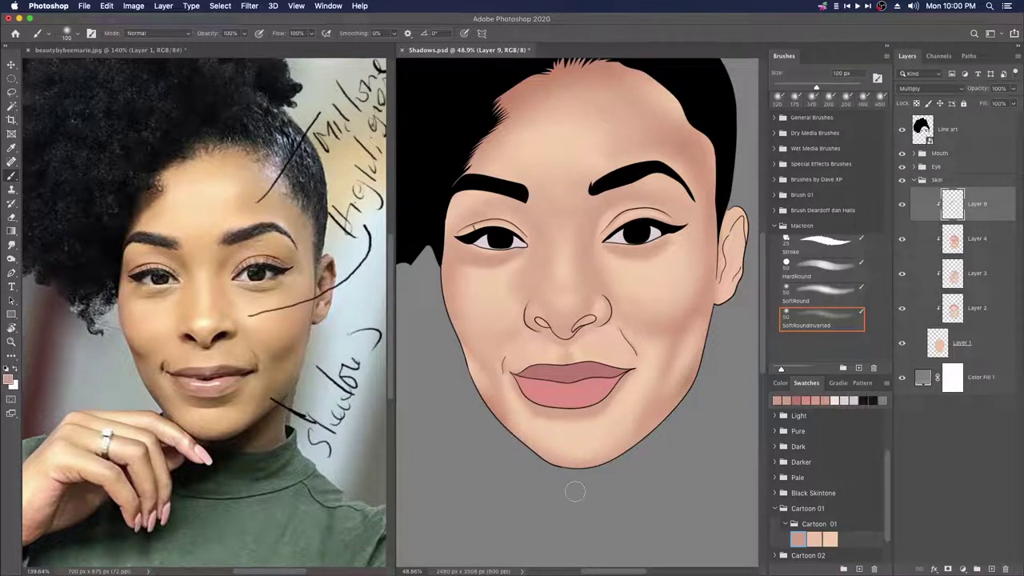
# Step: Shade the underside of the chin and its curve towards the ear-side jaw with the brush at 150 and 175 px
pyautogui.press(']')
pyautogui.press(']')
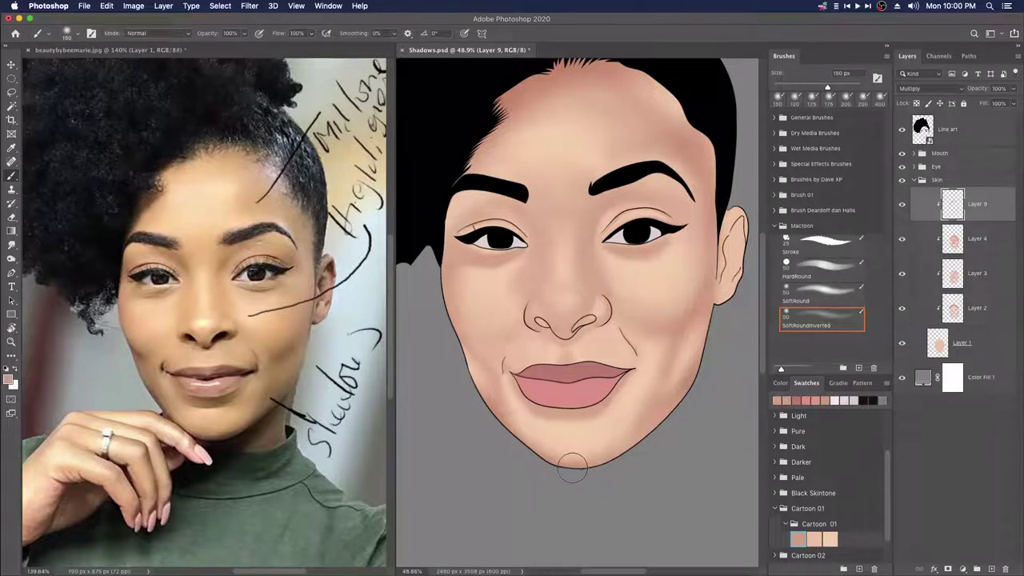
pyautogui.press(']')
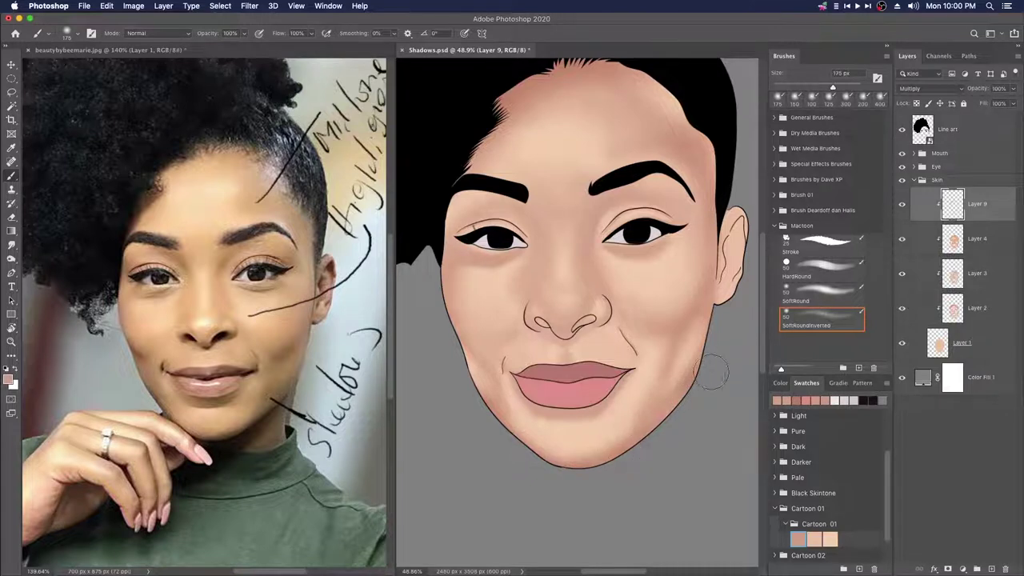
# Step: Shade the inner eye corners and the area beneath the eye opposite the ear with the brush at 100 and 90 px
pyautogui.press('[')
pyautogui.press('[')
pyautogui.press('[')
pyautogui.press('[')
pyautogui.press(']')
pyautogui.press('[')
pyautogui.press(']')
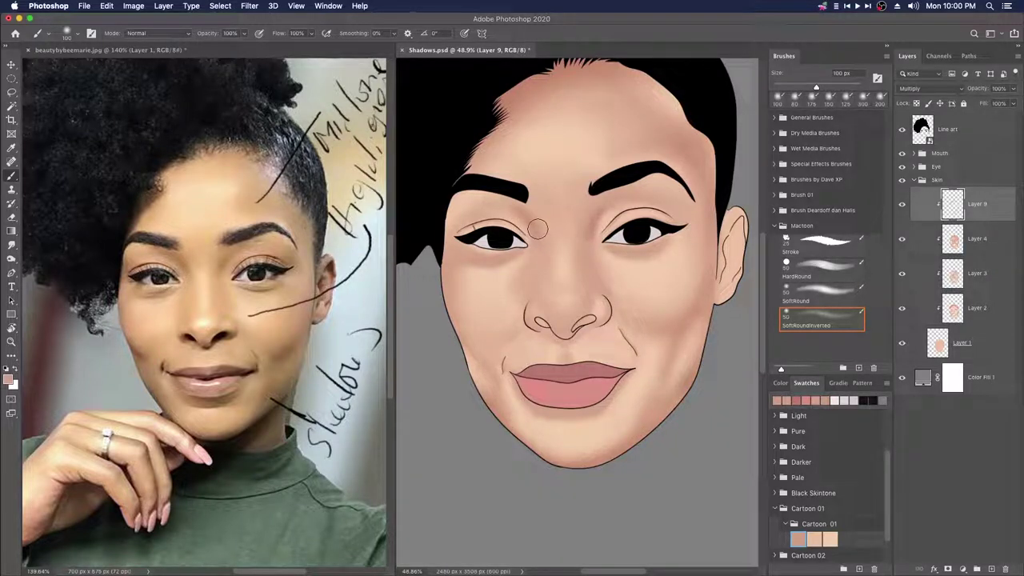
pyautogui.press('[')
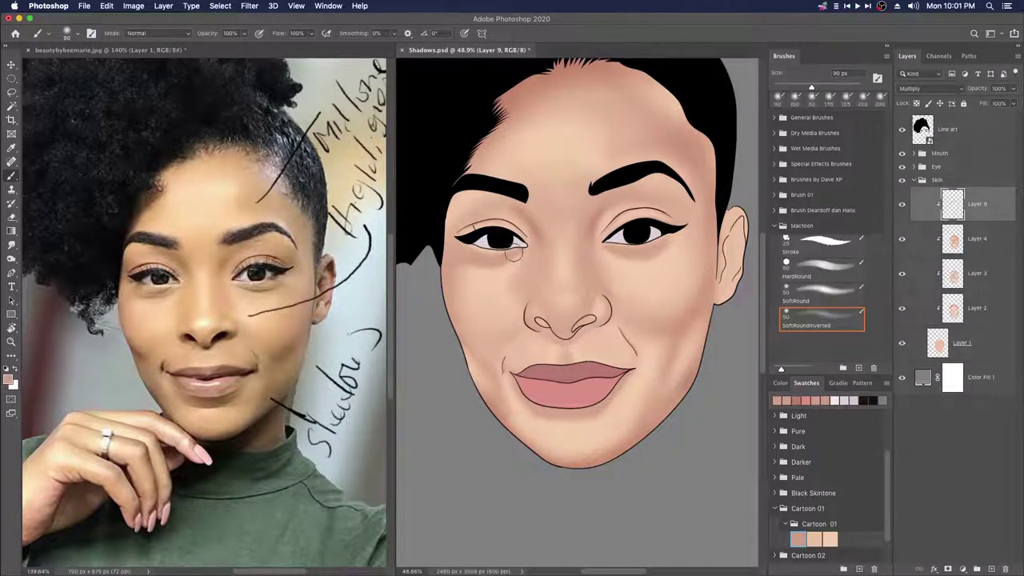
pyautogui.scroll(2, 647, 245)
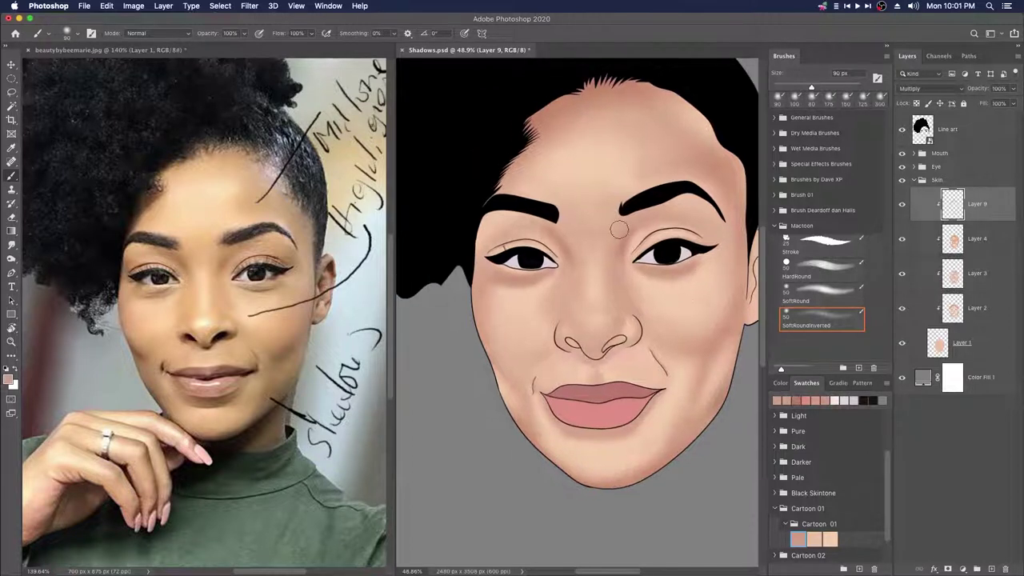
# Step: Deepen the chin-side jaw shadow at 150 px and shade the cheek beside the nostril at 200 px
pyautogui.press(']')
pyautogui.scroll(-3, 646, 245)
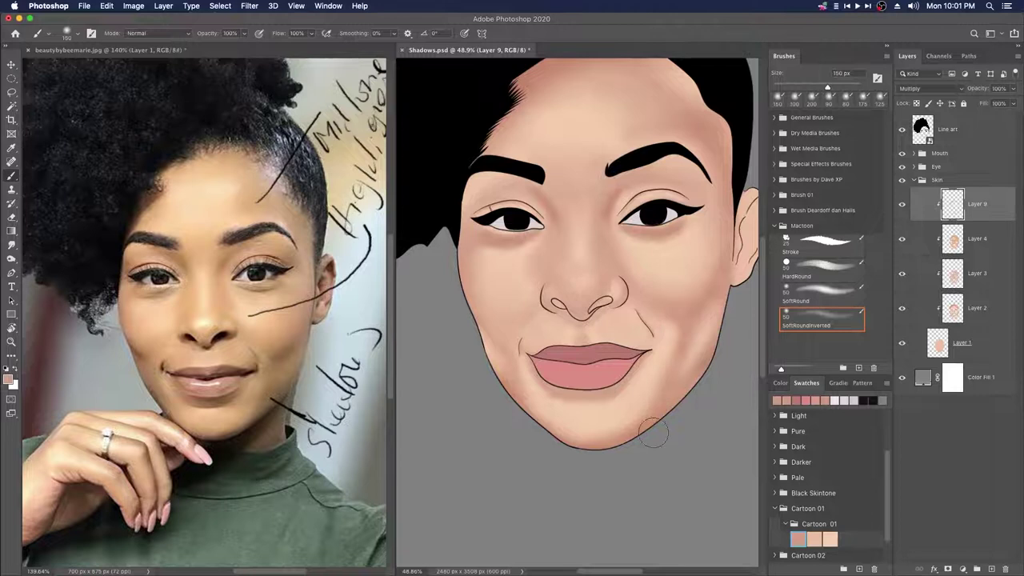
pyautogui.scroll(2, 680, 368)
pyautogui.hscroll(2, 680, 368)
pyautogui.press('[')
pyautogui.press('[')
pyautogui.moveTo(440, 319); pyautogui.dragTo(504, 333)
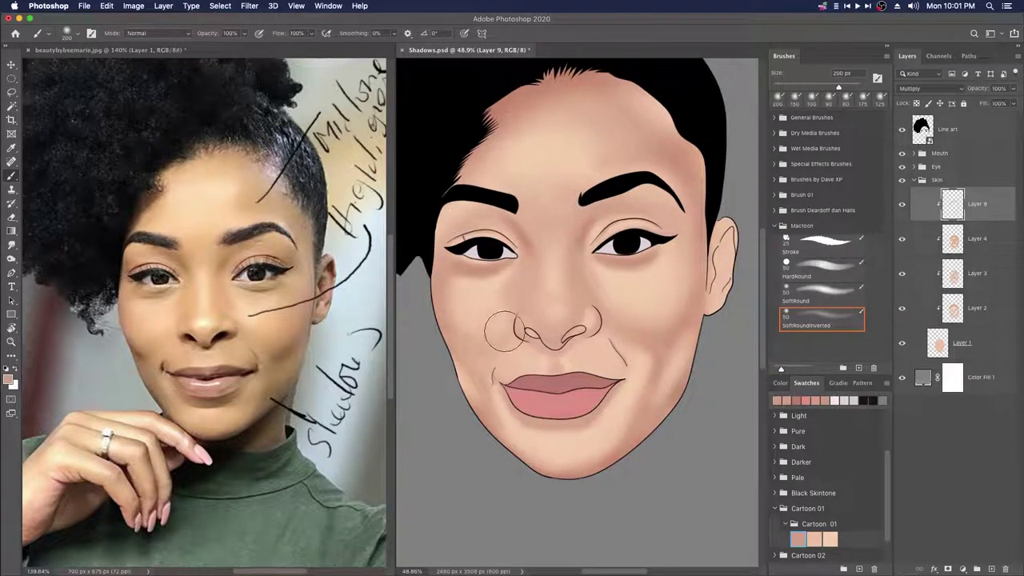
# Step: Shade along the ear-side smile line down to the mouth corner with the brush reduced to 80 px
pyautogui.press('[')
pyautogui.press('[')
pyautogui.press('[')
pyautogui.press('[')
pyautogui.press('[')
pyautogui.press('[')
pyautogui.press('[')
pyautogui.moveTo(610, 337); pyautogui.dragTo(629, 366)
pyautogui.press(']')
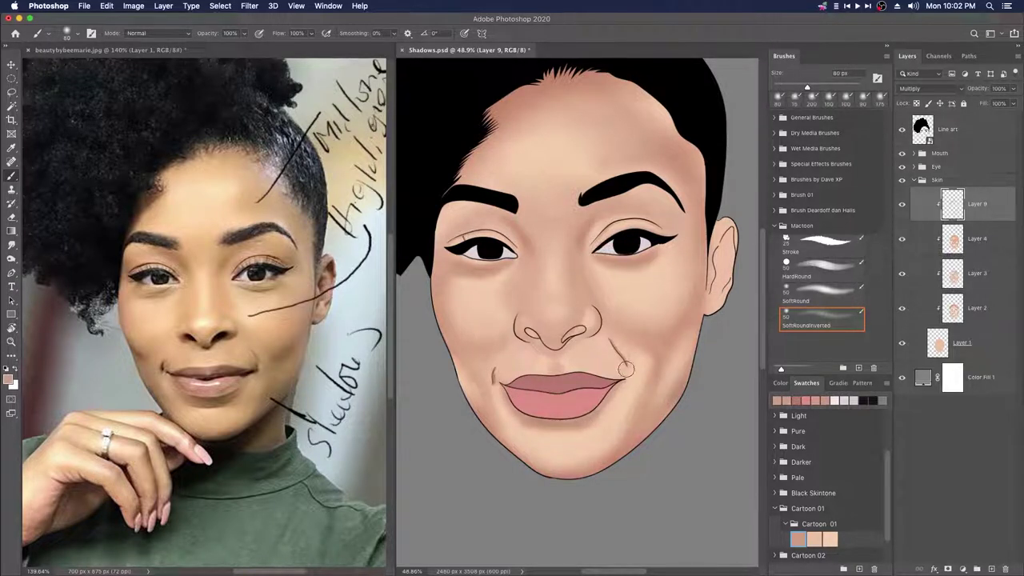
# Step: Strengthen the shadows under the ear-side eye and along the nose, varying the brush size and finishing at 100 px
pyautogui.moveTo(645, 261)
pyautogui.mouseDown()
pyautogui.moveTo(620, 286)
pyautogui.moveTo(650, 251)
pyautogui.moveTo(605, 243)
pyautogui.moveTo(627, 235)
pyautogui.mouseUp()
pyautogui.press('[')
pyautogui.press('[')
pyautogui.press('[')
pyautogui.press(']')
pyautogui.press(']')
pyautogui.press(']')
pyautogui.press(']')
pyautogui.press(']')
pyautogui.press(']')
pyautogui.press(']')
pyautogui.press(']')
pyautogui.press('[')
pyautogui.press('[')
pyautogui.press('[')
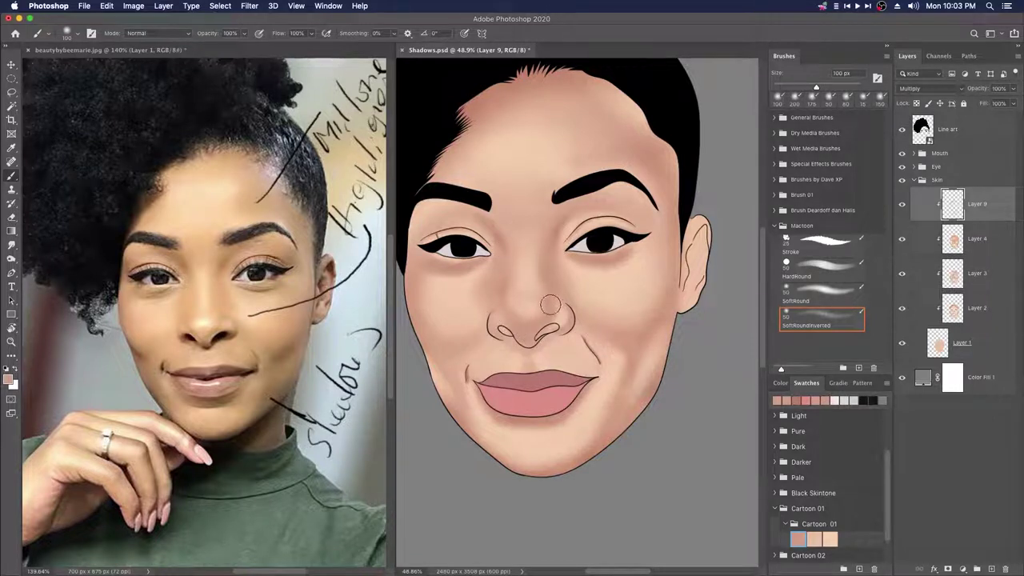
# Step: Shade the upper eyelids and inner sockets beneath both eyebrows with the brush at 100 px
pyautogui.hscroll(-2, 510, 286)
pyautogui.scroll(1, 510, 285)
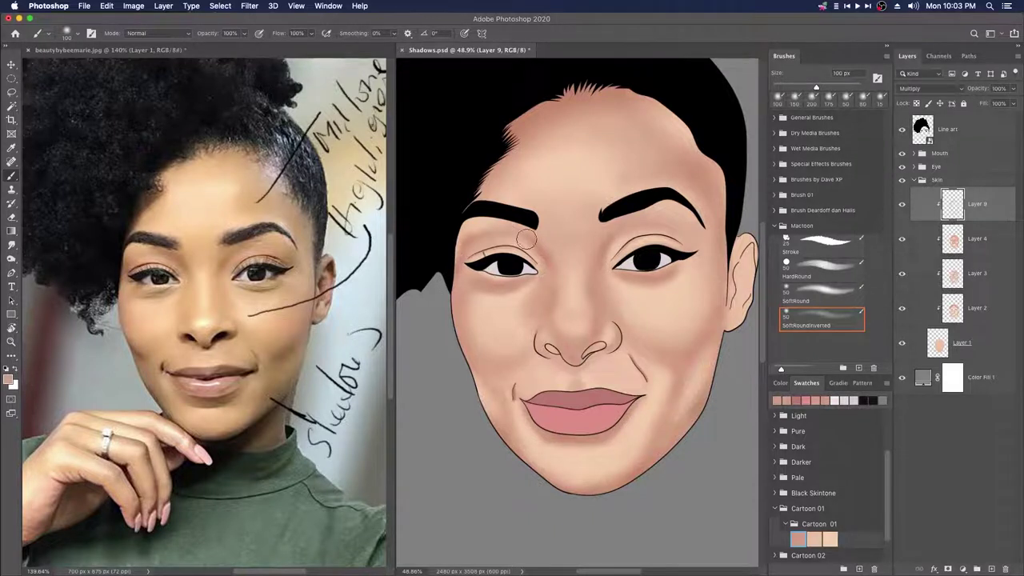
pyautogui.moveTo(464, 308); pyautogui.dragTo(412, 327)
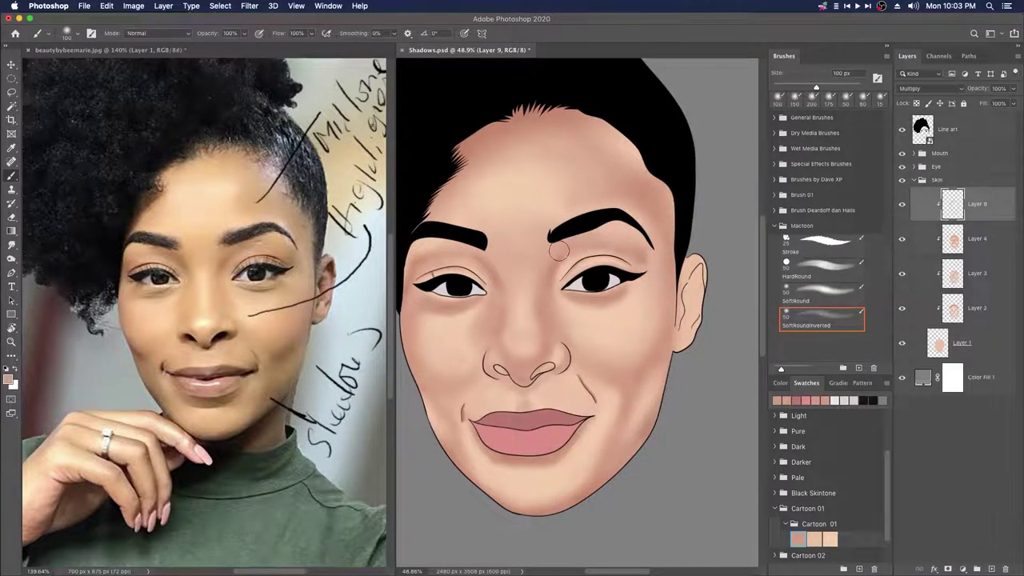
# Step: Shade beneath the ear-side eye's outer corner at 45 px and the ear-side mouth corner at 20 px
pyautogui.moveTo(641, 252); pyautogui.dragTo(695, 245)
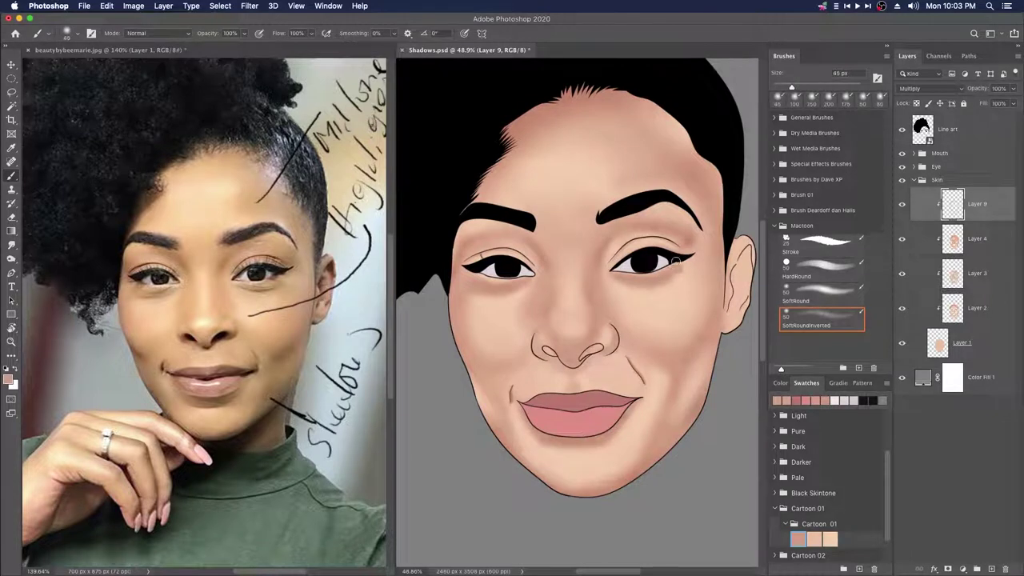
pyautogui.scroll(-3, 662, 277)
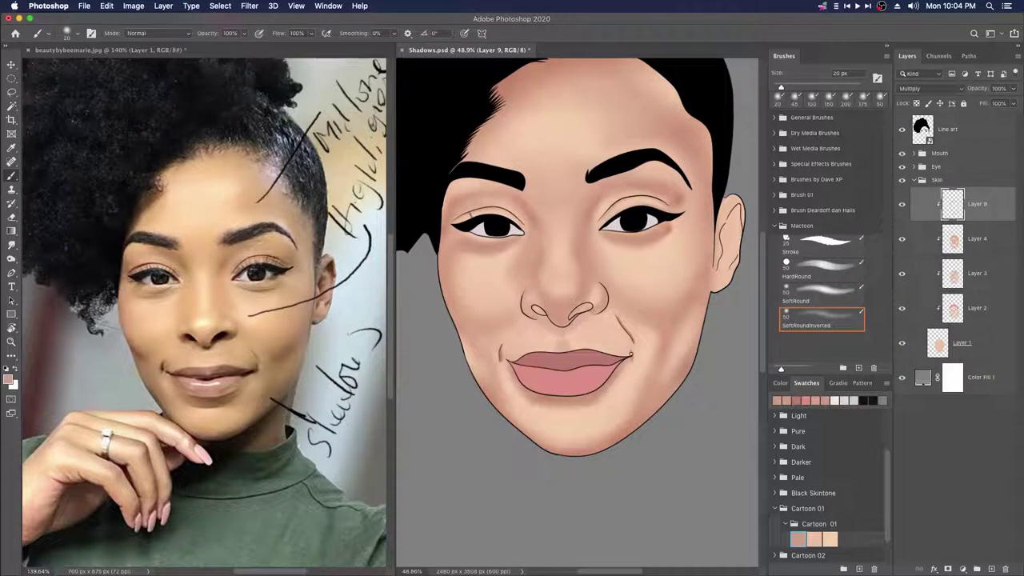
pyautogui.scroll(3, 630, 350)
pyautogui.hscroll(-2, 630, 351)
pyautogui.press(']')
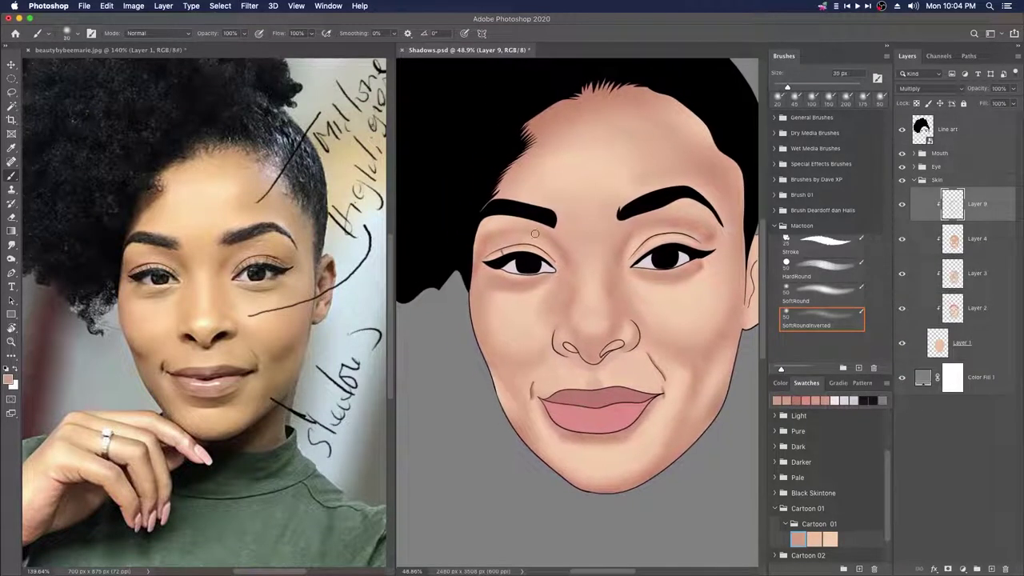
# Step: Deepen the nose-bridge sides and the cheek near the mouth corner with the brush at 80 and 100 px
pyautogui.scroll(-4, 595, 251)
pyautogui.hscroll(1, 594, 251)
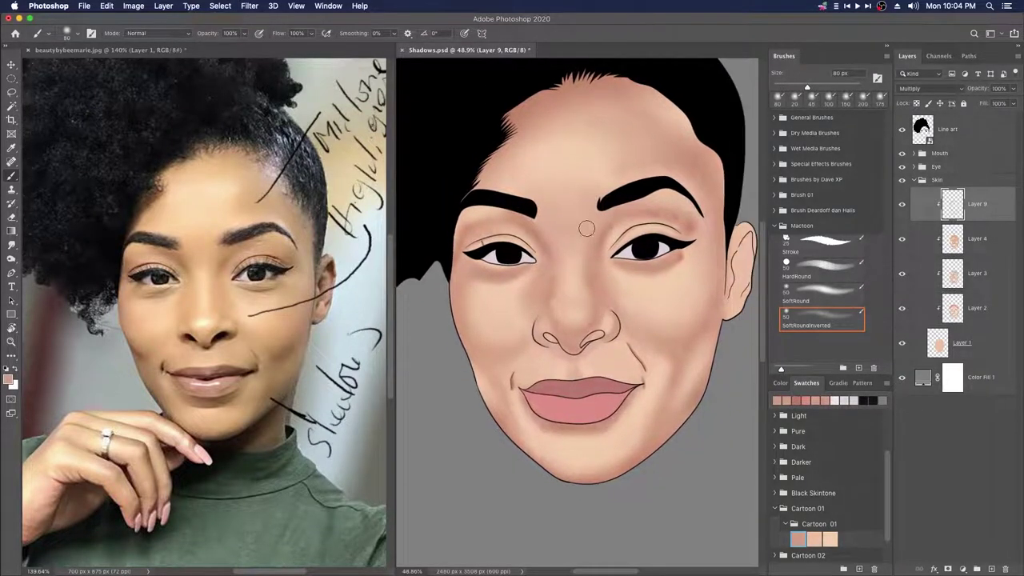
pyautogui.press(']')
pyautogui.press(']')
pyautogui.scroll(1, 652, 264)
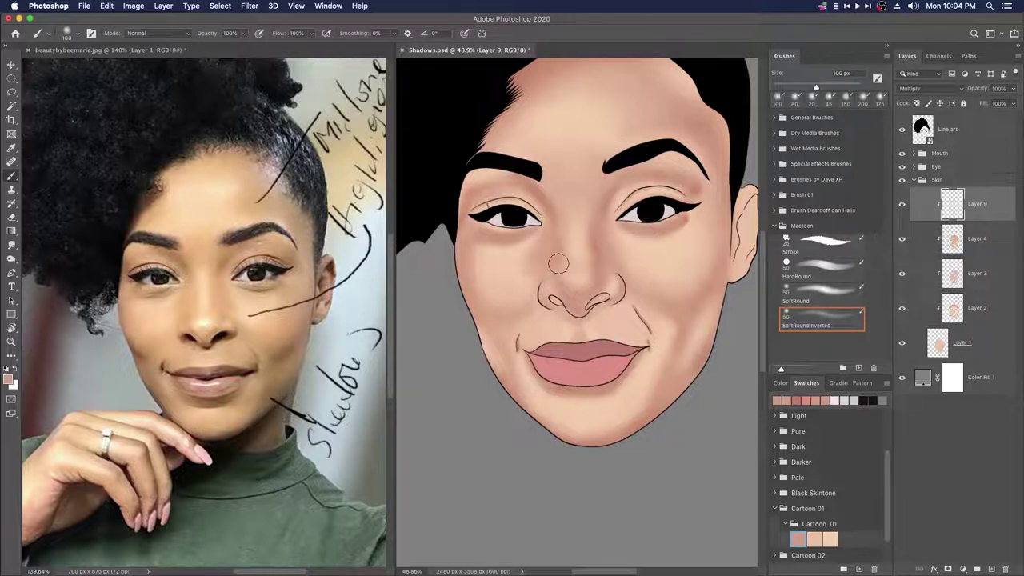
pyautogui.moveTo(544, 266); pyautogui.dragTo(573, 282)
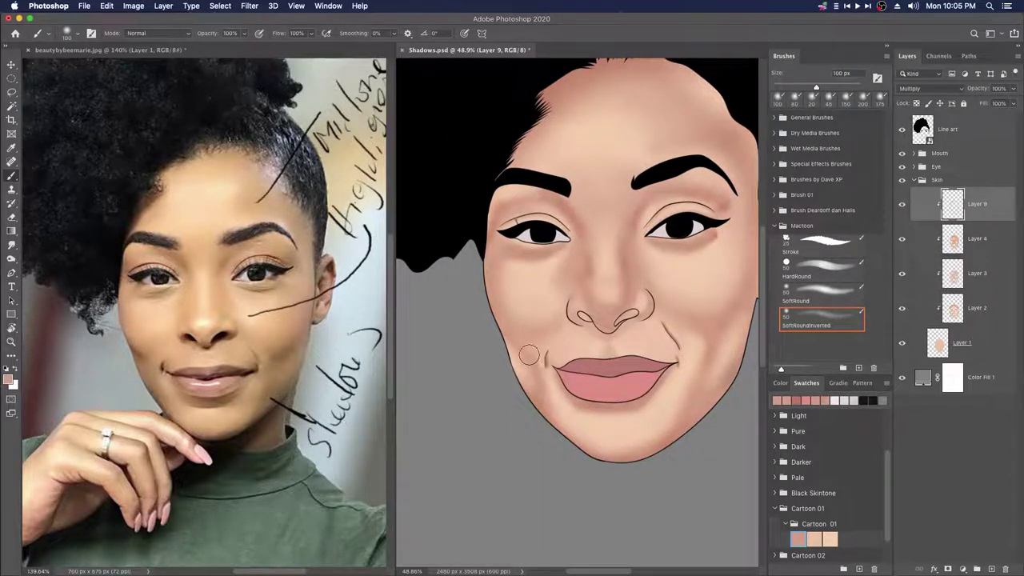
pyautogui.scroll(2, 651, 164)
pyautogui.hscroll(2, 651, 164)
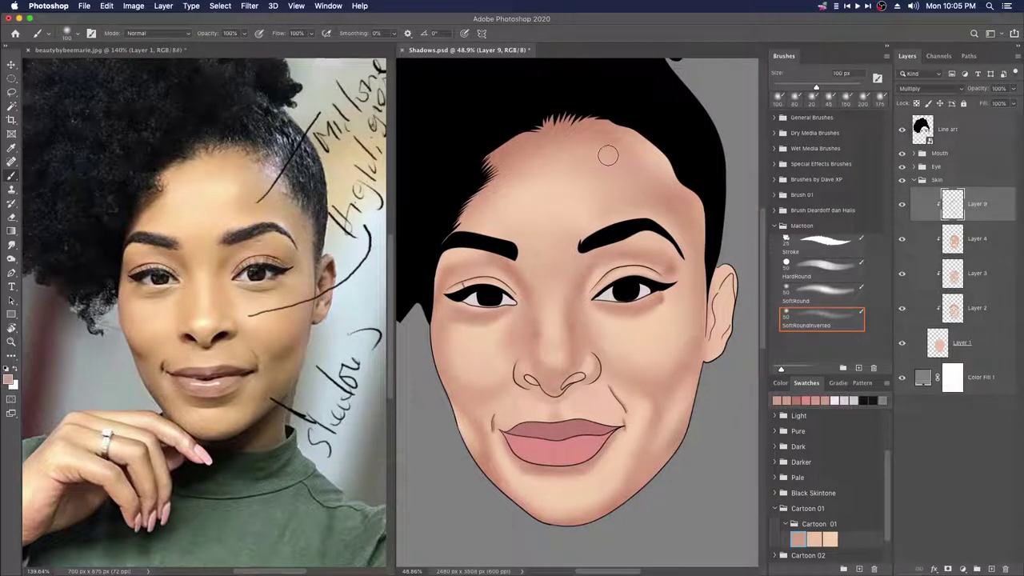
# Step: Examine the shaded face at full-portrait scale and compare its shadows with the reference photo
pyautogui.scroll(-5, 700, 265)
pyautogui.scroll(2, 656, 257)
pyautogui.scroll(-2, 657, 256)
pyautogui.moveTo(656, 255); pyautogui.dragTo(693, 256)
pyautogui.moveTo(732, 164); pyautogui.dragTo(675, 238)
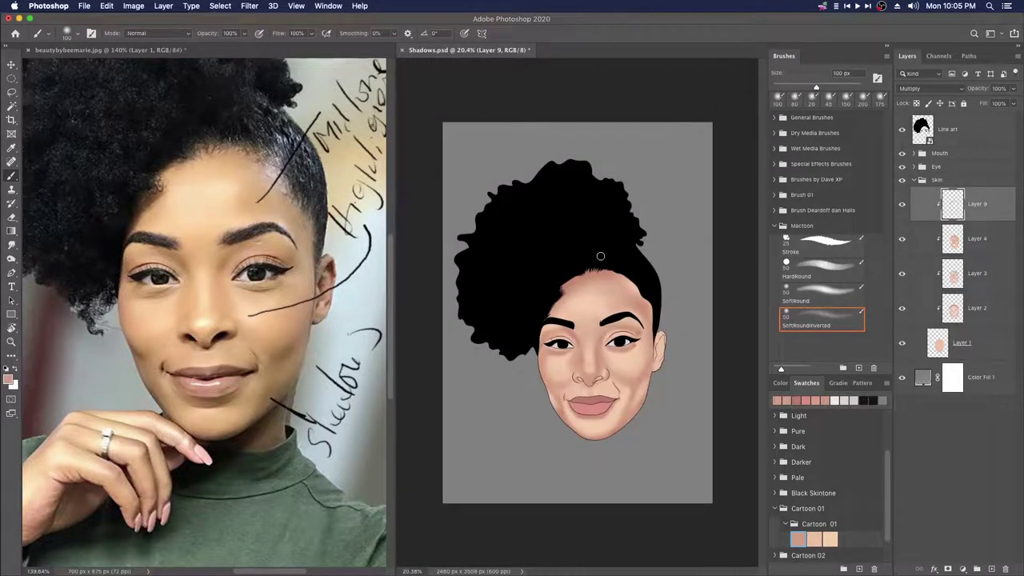
pyautogui.scroll(4, 645, 295)
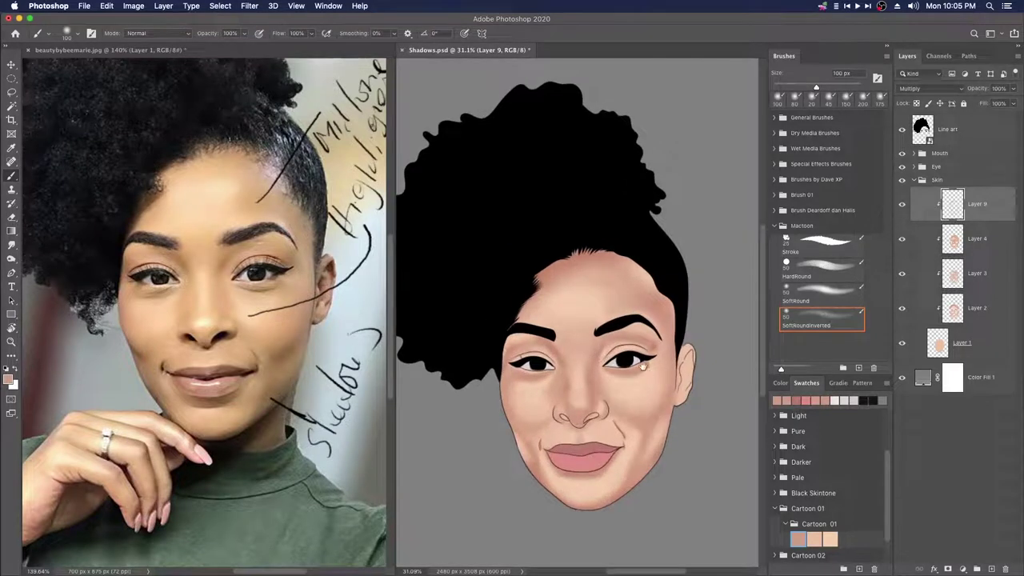
pyautogui.moveTo(638, 305); pyautogui.dragTo(625, 299)
pyautogui.scroll(1, 611, 304)
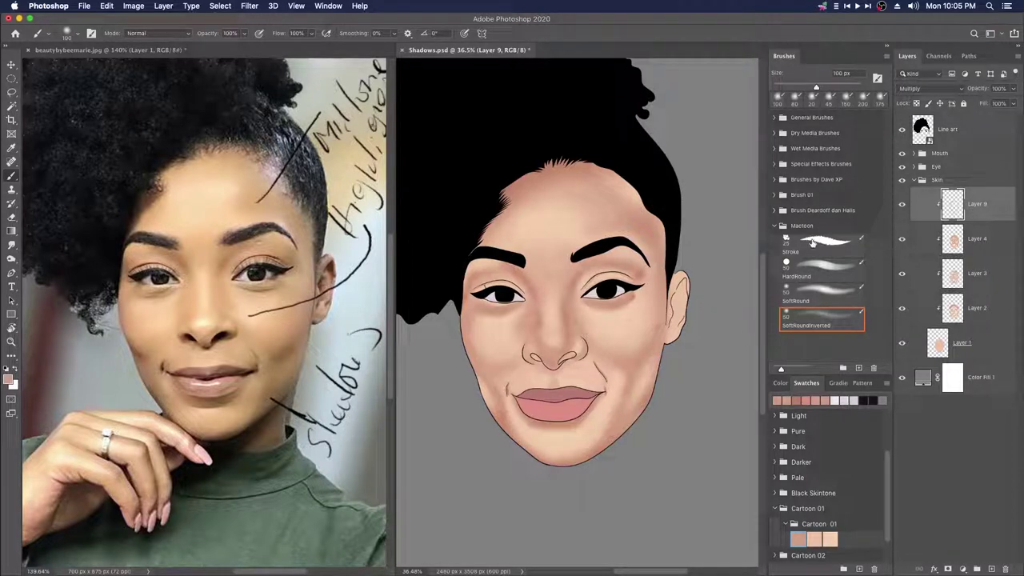
# Step: Lay a broad soft shadow over the lower face on Layer 9 with the SoftRoundInverted brush enlarged to 2600 px
pyautogui.press(']')
pyautogui.press(']')
pyautogui.press(']')
pyautogui.press(']')
pyautogui.press(']')
pyautogui.press(']')
pyautogui.press(']')
pyautogui.press(']')
pyautogui.press(']')
pyautogui.press(']')
pyautogui.press(']')
pyautogui.press(']')
pyautogui.press(']')
pyautogui.press(']')
pyautogui.press(']')
pyautogui.press(']')
pyautogui.press(']')
pyautogui.press(']')
pyautogui.press(']')
pyautogui.press(']')
pyautogui.press(']')
pyautogui.press(']')
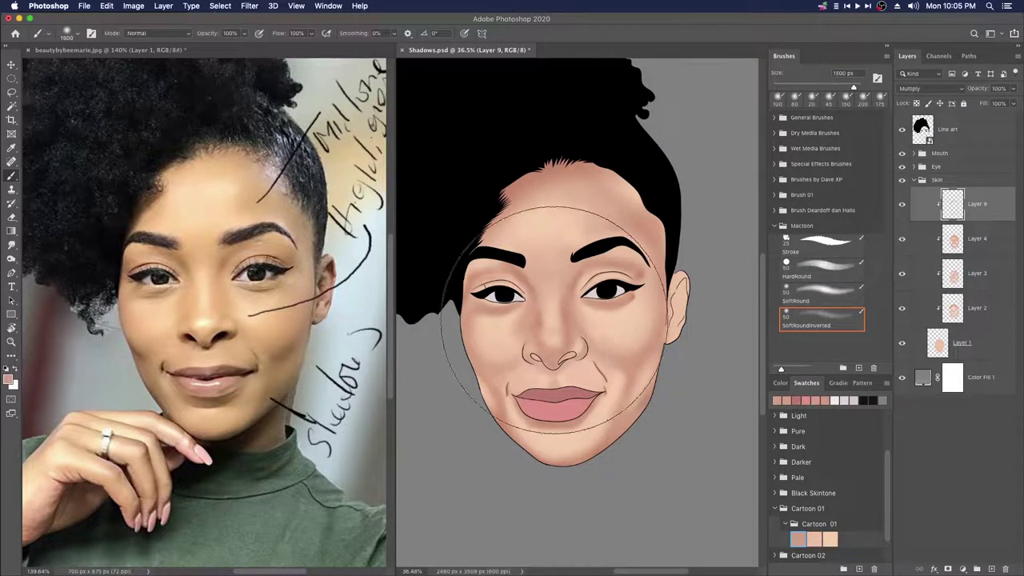
pyautogui.press(']')
pyautogui.press(']')
pyautogui.press(']')
pyautogui.press(']')
pyautogui.press(']')
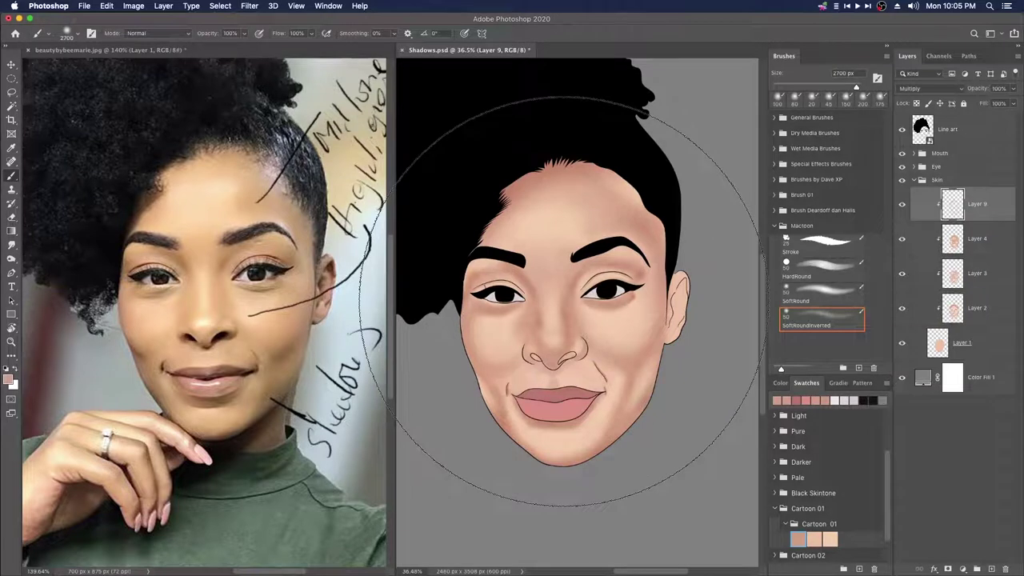
pyautogui.press('[')
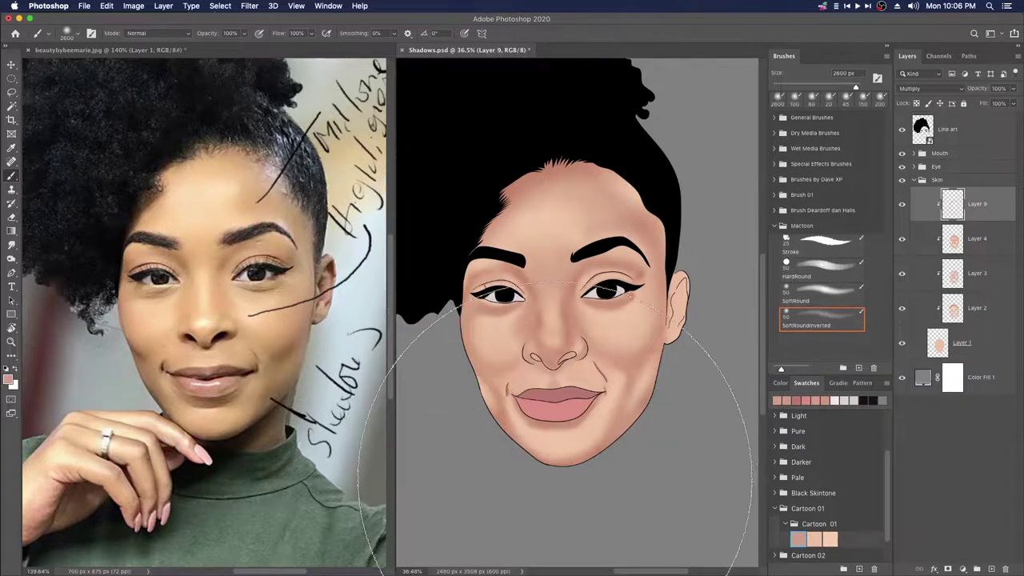
# Step: Softly darken the forehead and upper face on Layer 9 with the brush reduced to 1900 px
pyautogui.press('[')
pyautogui.press('[')
pyautogui.press('[')
pyautogui.press('[')
pyautogui.press('[')
pyautogui.press('[')
pyautogui.press('[')
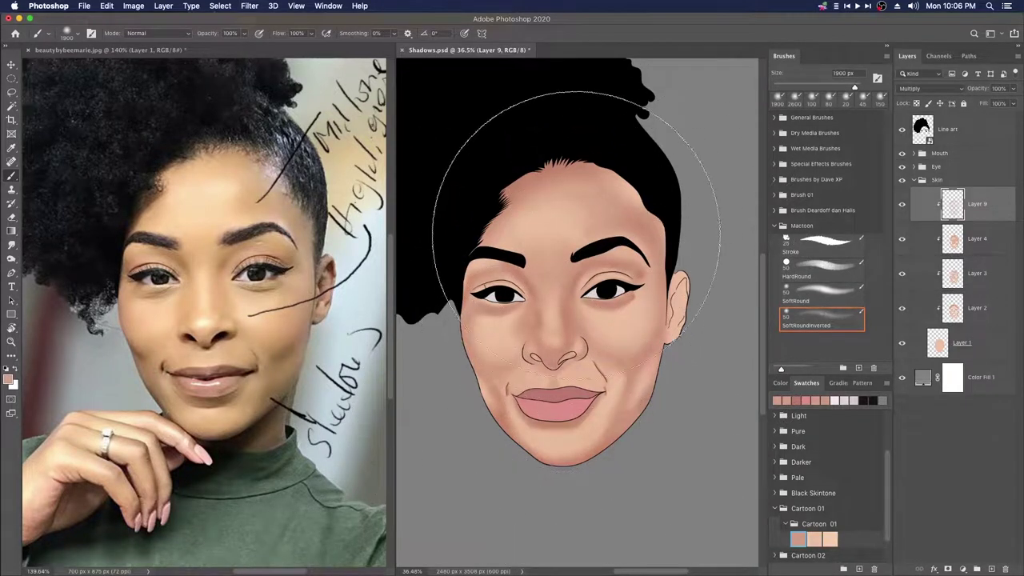
# Step: Compare the face with and without the Layer 9 shadows by toggling that layer's visibility
pyautogui.moveTo(631, 393)
pyautogui.mouseDown()
pyautogui.moveTo(560, 393)
pyautogui.moveTo(644, 393)
pyautogui.mouseUp()
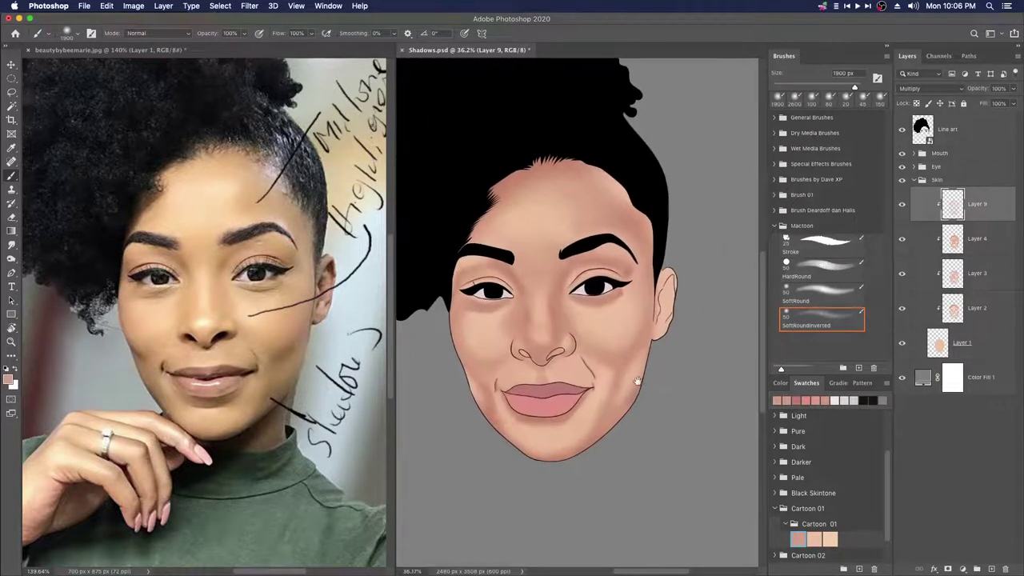
pyautogui.click(902, 206)
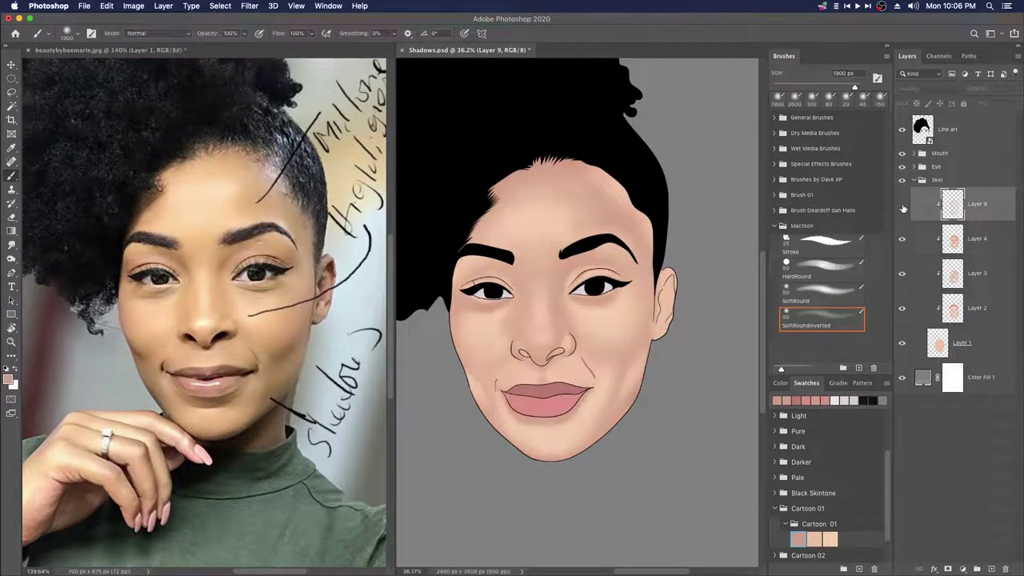
pyautogui.click(903, 207)
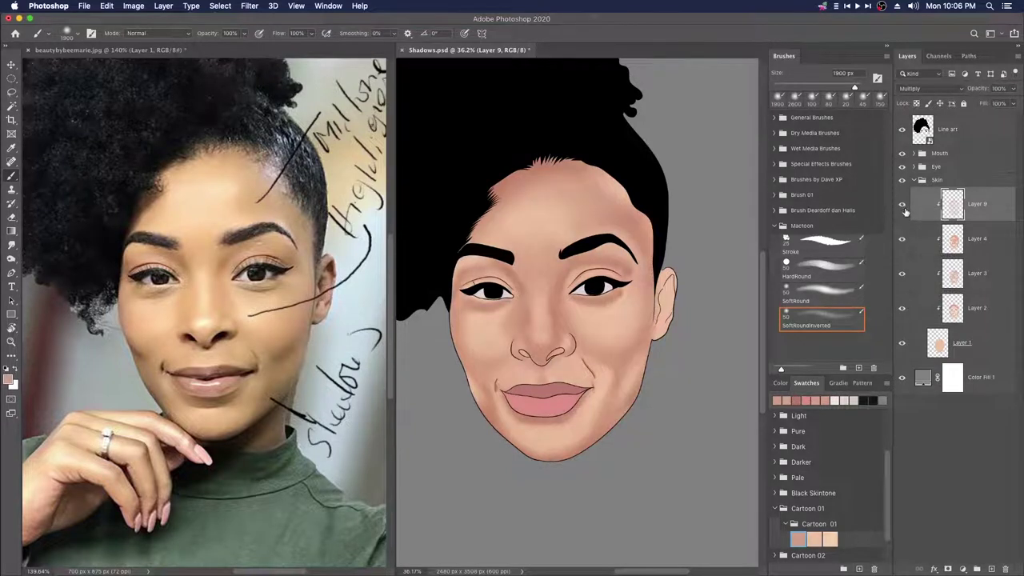
pyautogui.click(904, 208)
pyautogui.click(905, 207)
pyautogui.click(902, 207)
pyautogui.click(902, 207)
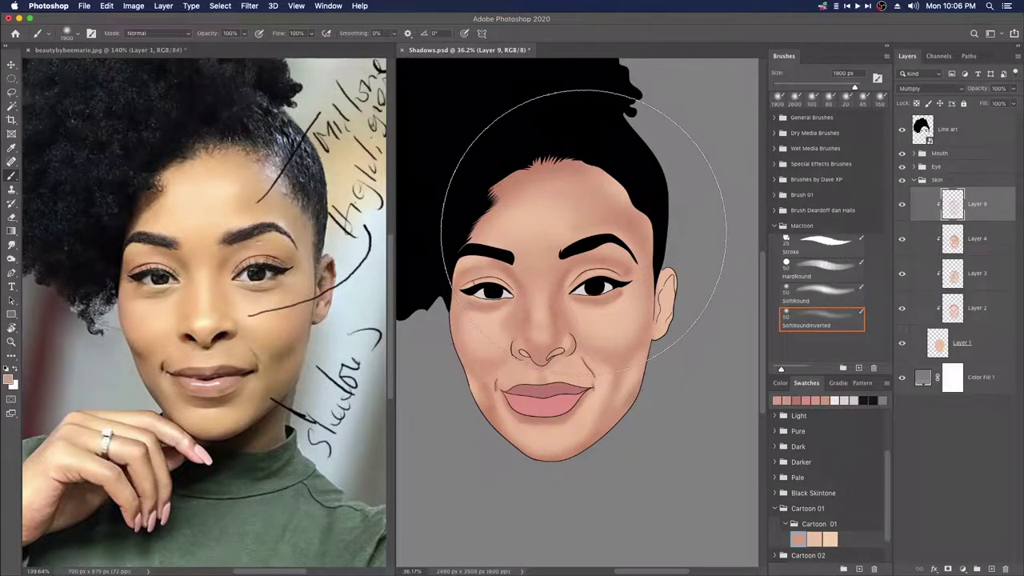
# Step: Build up the soft overall shadow on the face with the brush at 1900 px, reduced to 1200 px
pyautogui.moveTo(658, 411)
pyautogui.mouseDown()
pyautogui.moveTo(631, 382)
pyautogui.moveTo(639, 405)
pyautogui.moveTo(659, 406)
pyautogui.mouseUp()
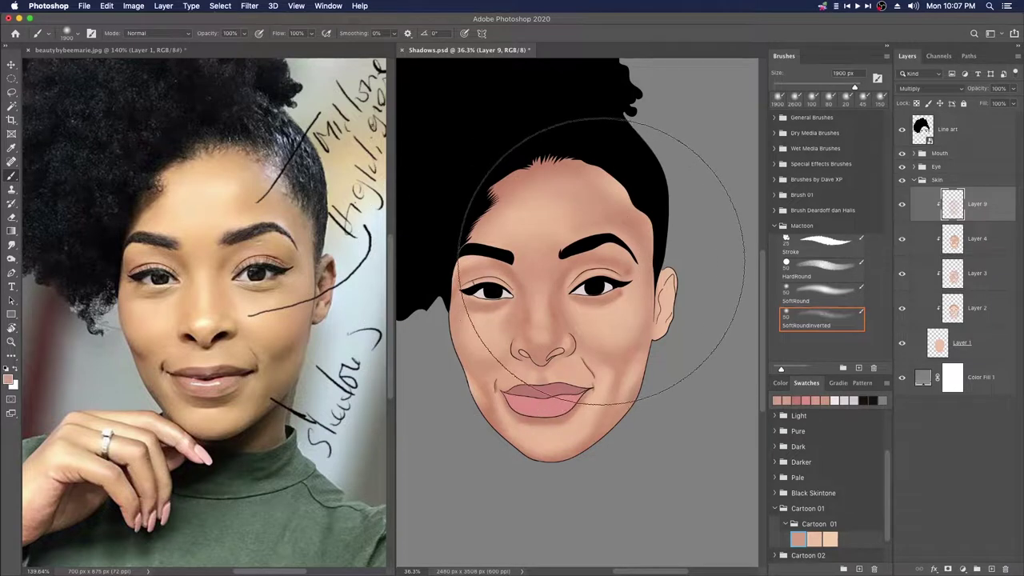
pyautogui.press('[')
pyautogui.press('[')
pyautogui.press('[')
pyautogui.press('[')
pyautogui.press('[')
pyautogui.press('[')
pyautogui.press('[')
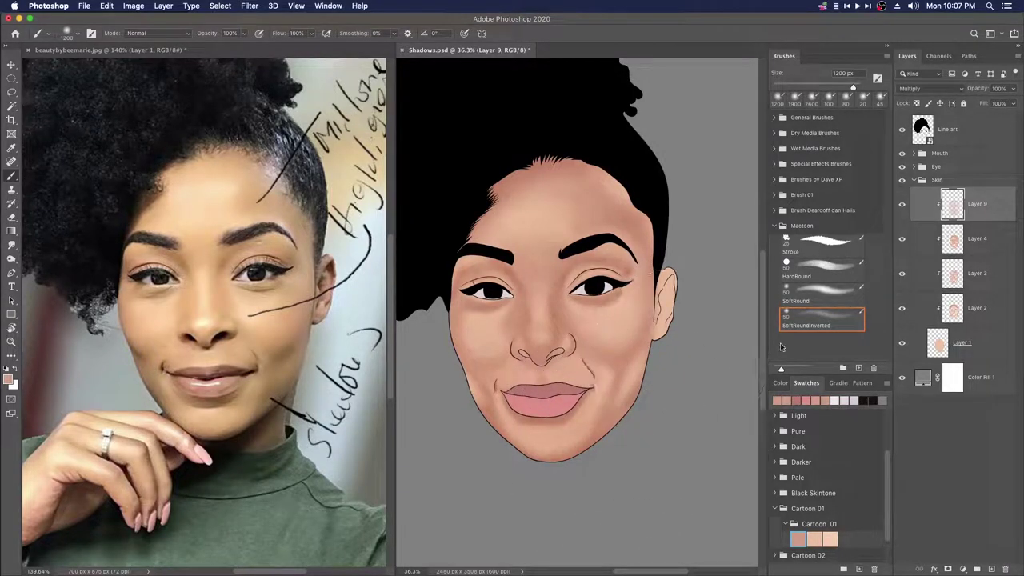
# Step: Check the face with Layer 9 hidden and shown, and add a new layer above it in the Skin group
pyautogui.click(901, 205)
pyautogui.click(902, 206)
pyautogui.click(990, 569)
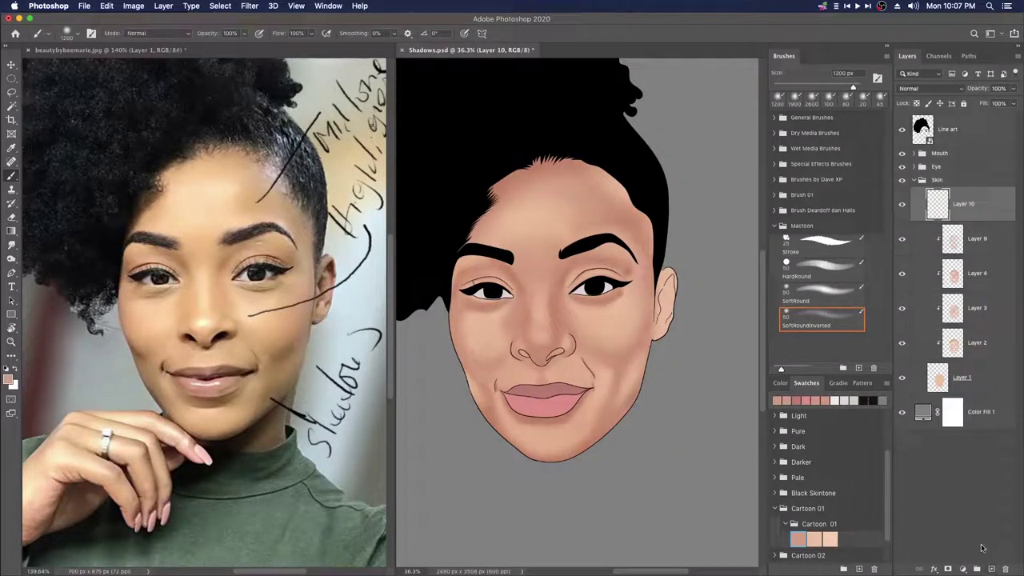
# Step: Clip the new Layer 10 to the skin layers below and switch to the Mixer Brush tool
pyautogui.keyDown('alt'); pyautogui.click(1002, 222); pyautogui.keyUp('alt')
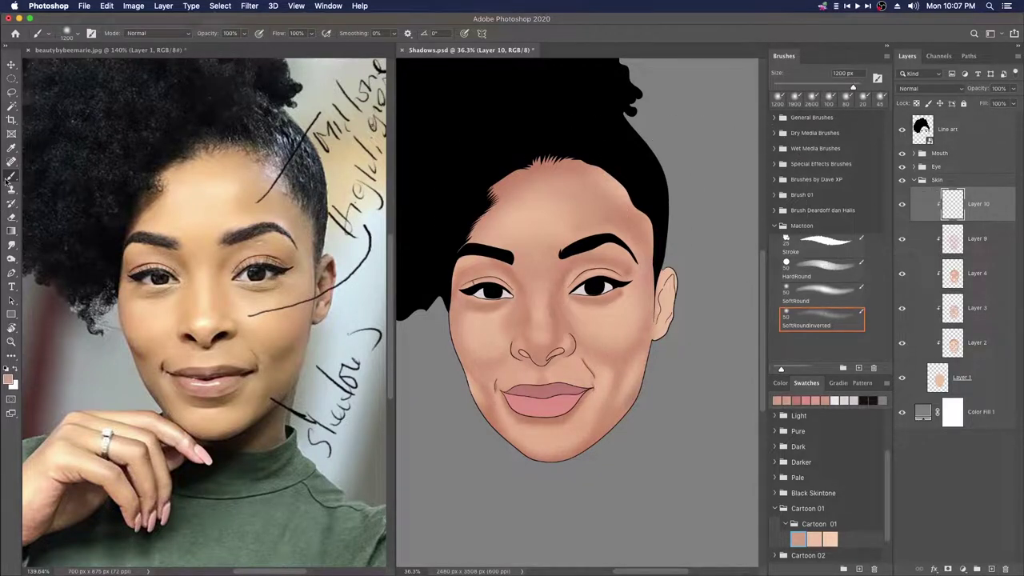
pyautogui.moveTo(6, 177); pyautogui.dragTo(12, 178)
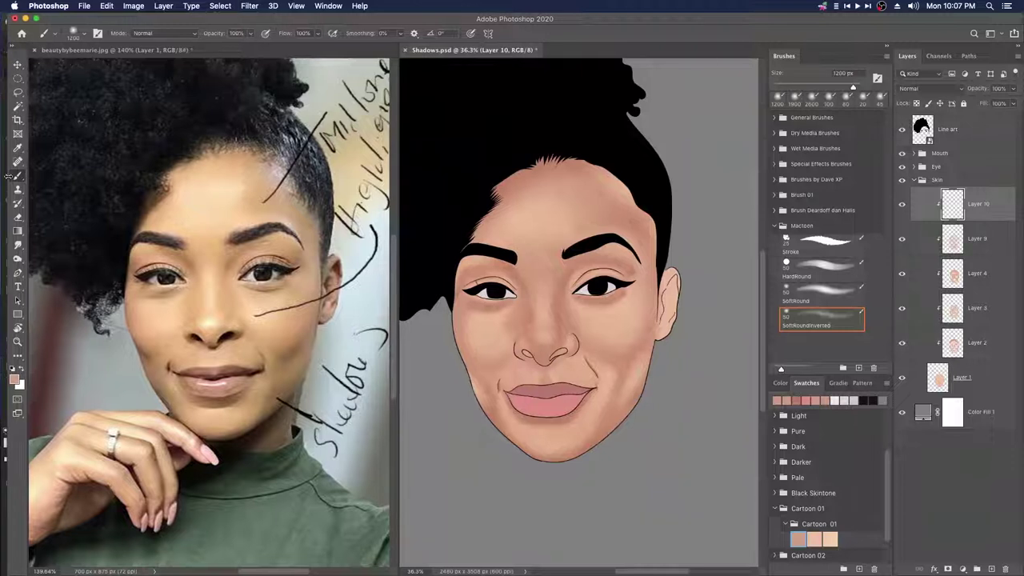
pyautogui.click(5, 173)
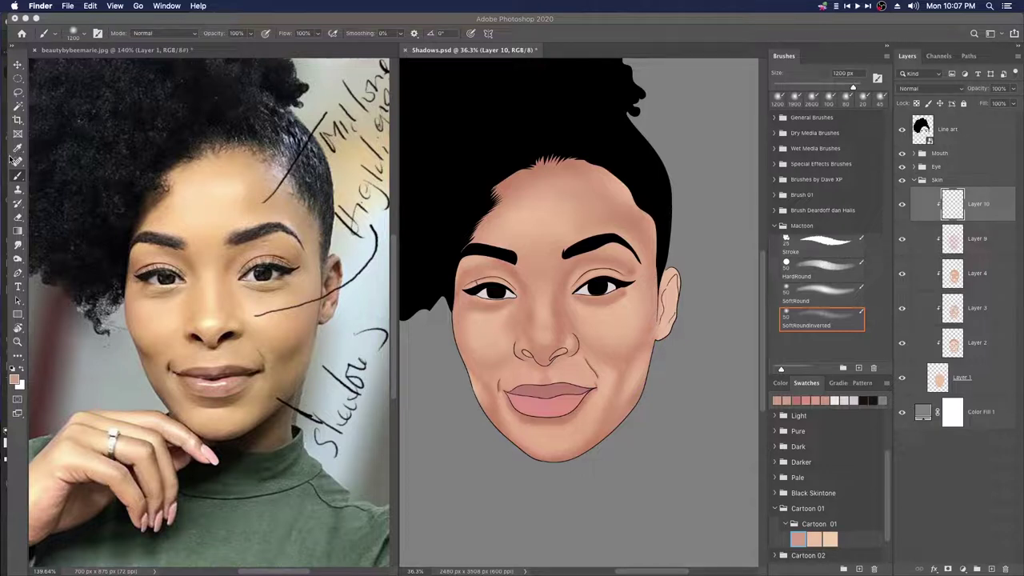
pyautogui.click(10, 160)
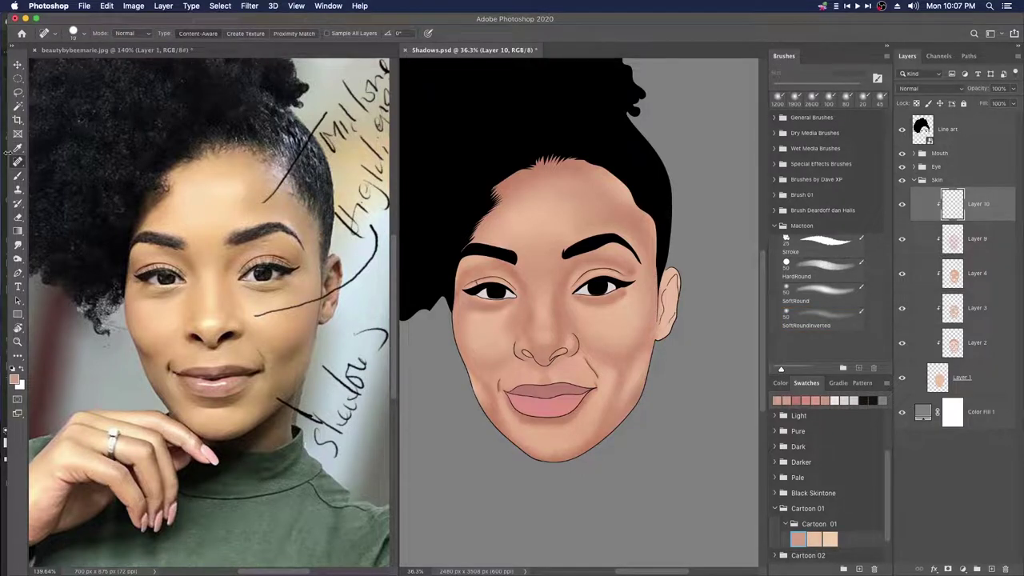
pyautogui.moveTo(6, 151); pyautogui.dragTo(2, 150)
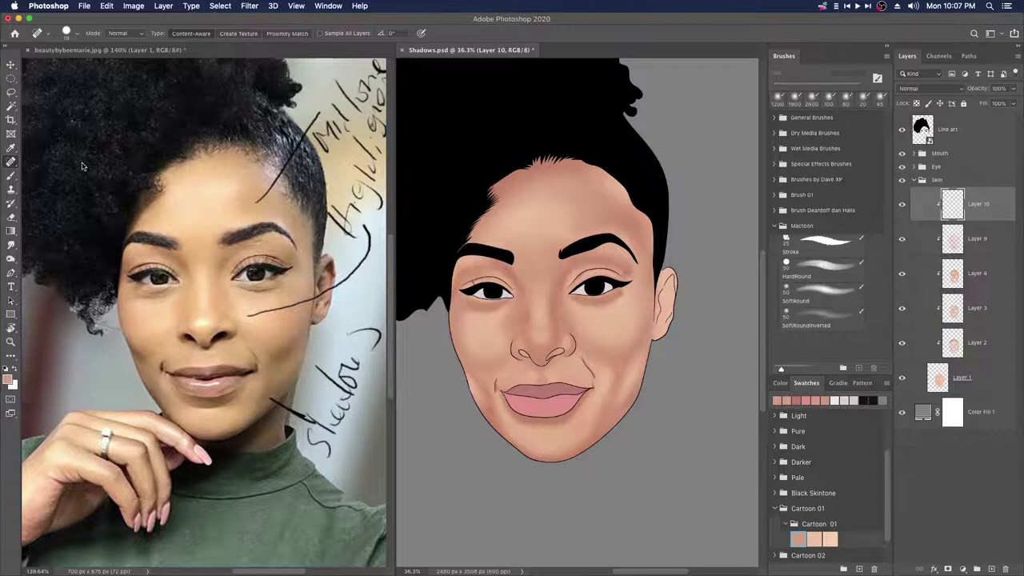
pyautogui.click(11, 175)
pyautogui.rightClick(11, 175)
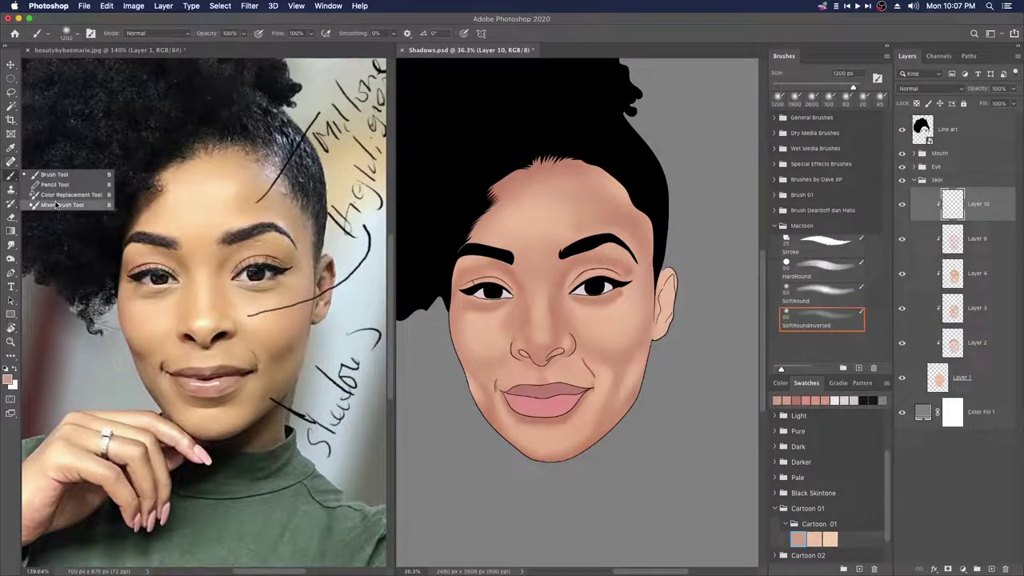
pyautogui.click(56, 205)
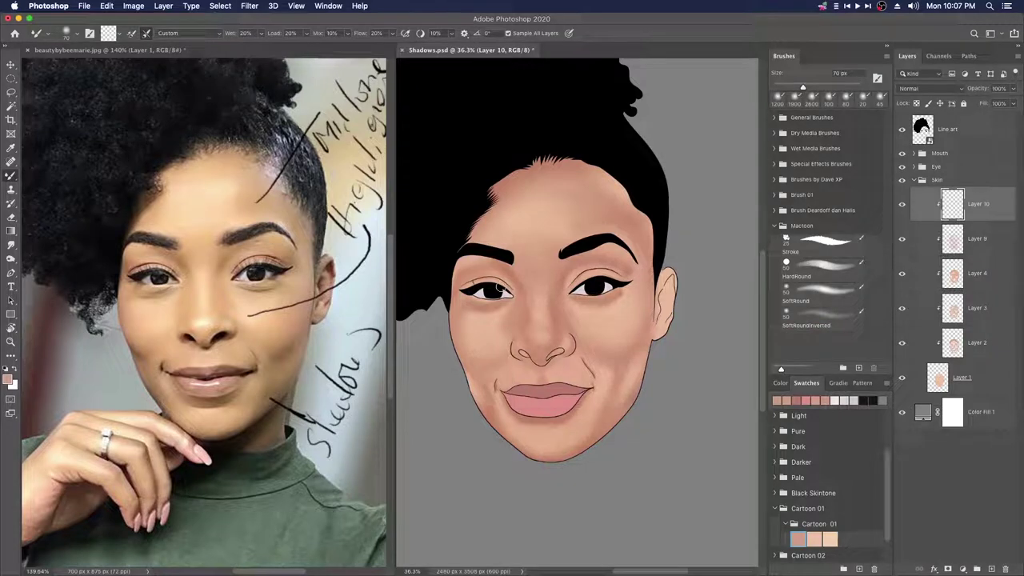
# Step: Switch to the SoftRoundInverted brush and enlarge it to 125 px for work on the cheek area
pyautogui.click(829, 316)
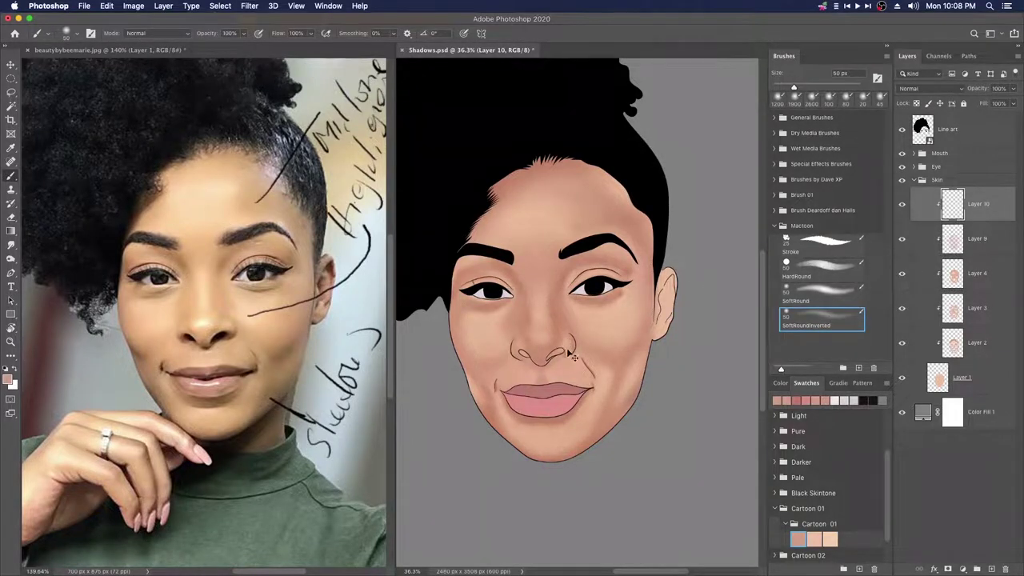
pyautogui.moveTo(569, 380); pyautogui.dragTo(596, 374)
pyautogui.moveTo(569, 269); pyautogui.dragTo(599, 300)
pyautogui.hscroll(3, 570, 324)
pyautogui.scroll(-1, 570, 324)
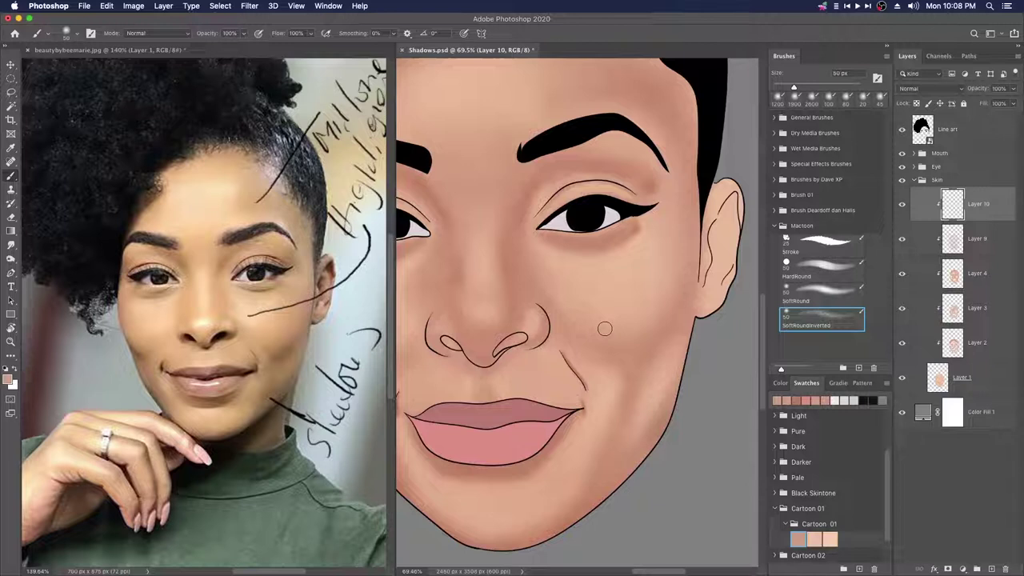
pyautogui.press(']')
pyautogui.press(']')
pyautogui.press(']')
pyautogui.press(']')
pyautogui.press(']')
pyautogui.press(']')
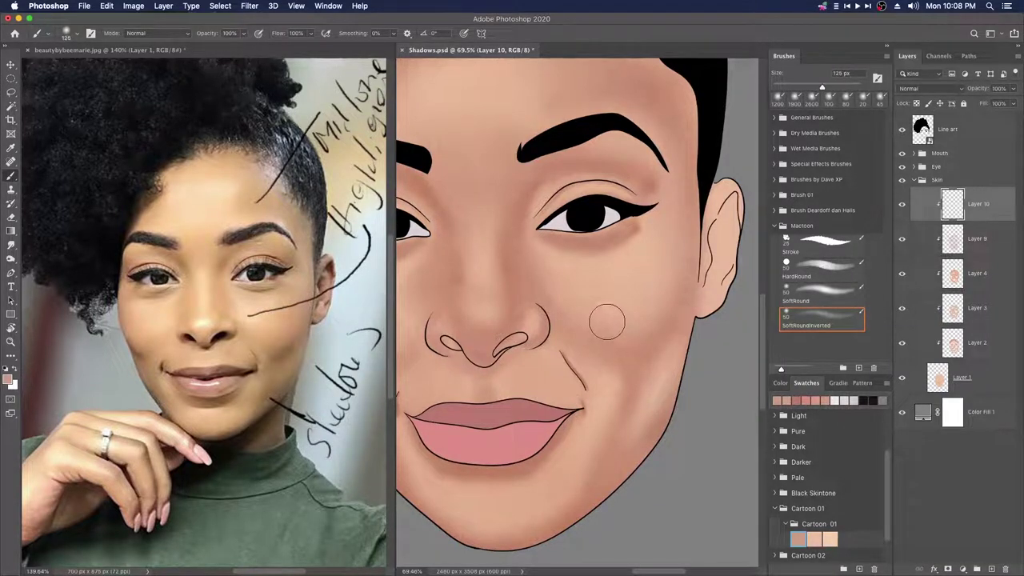
pyautogui.click(49, 37)
pyautogui.click(50, 36)
pyautogui.click(78, 36)
pyautogui.click(78, 37)
pyautogui.click(79, 36)
pyautogui.click(79, 36)
pyautogui.moveTo(587, 359); pyautogui.dragTo(616, 360)
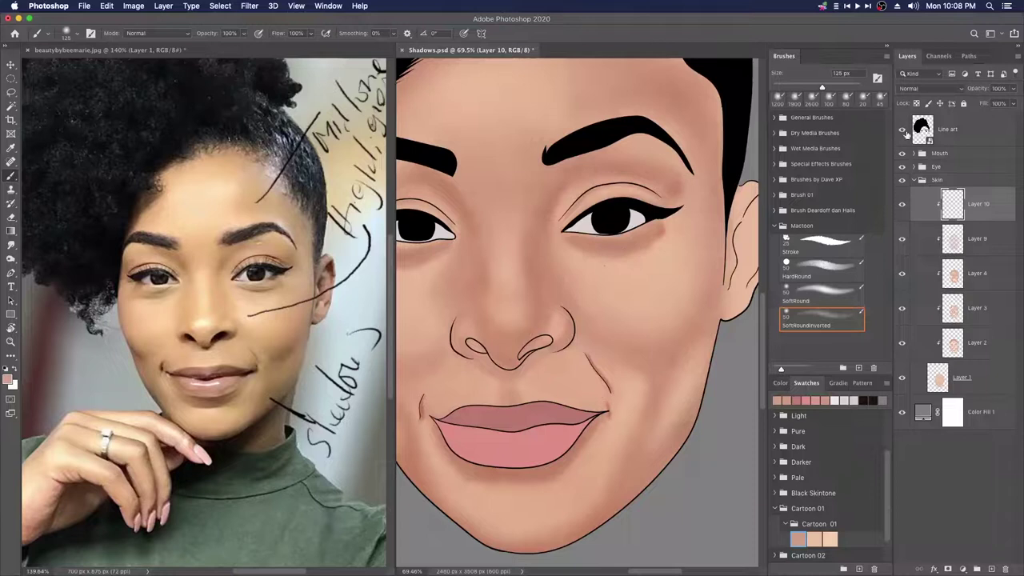
# Step: Hide the Line art layer, the Color Fill 1 background, and the Eye and Mouth groups to leave only the skin
pyautogui.click(903, 130)
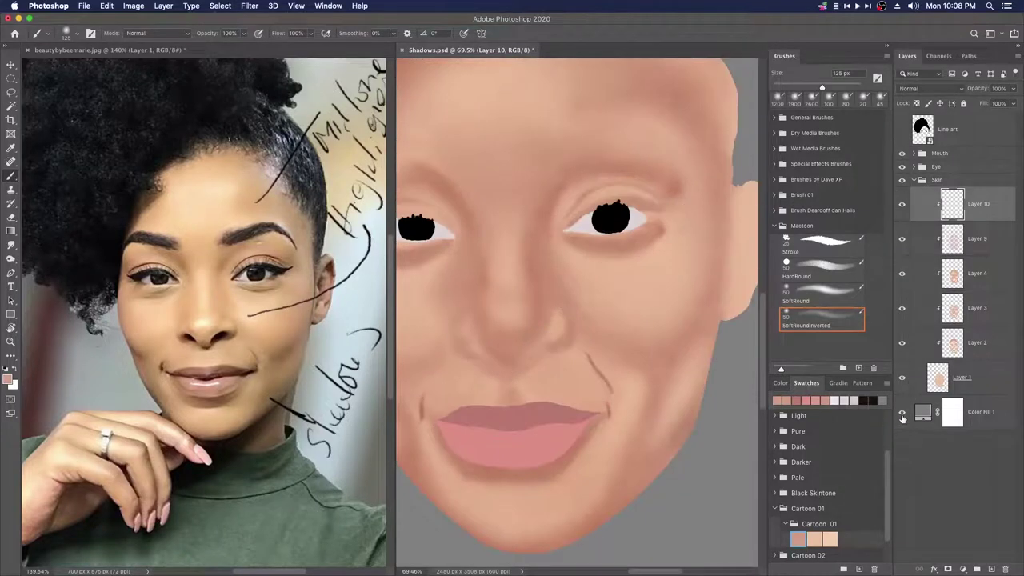
pyautogui.click(902, 414)
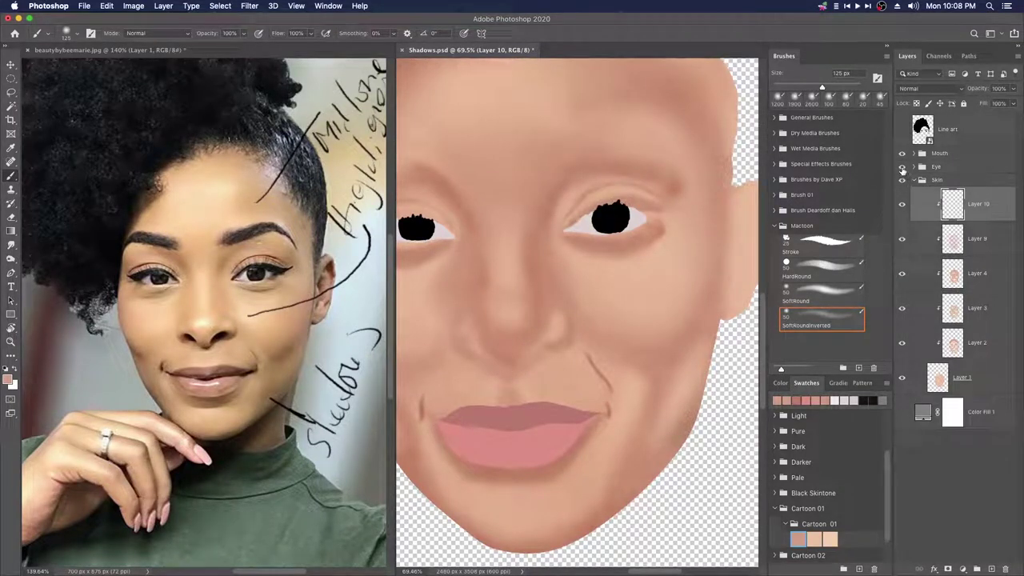
pyautogui.click(902, 167)
pyautogui.click(902, 153)
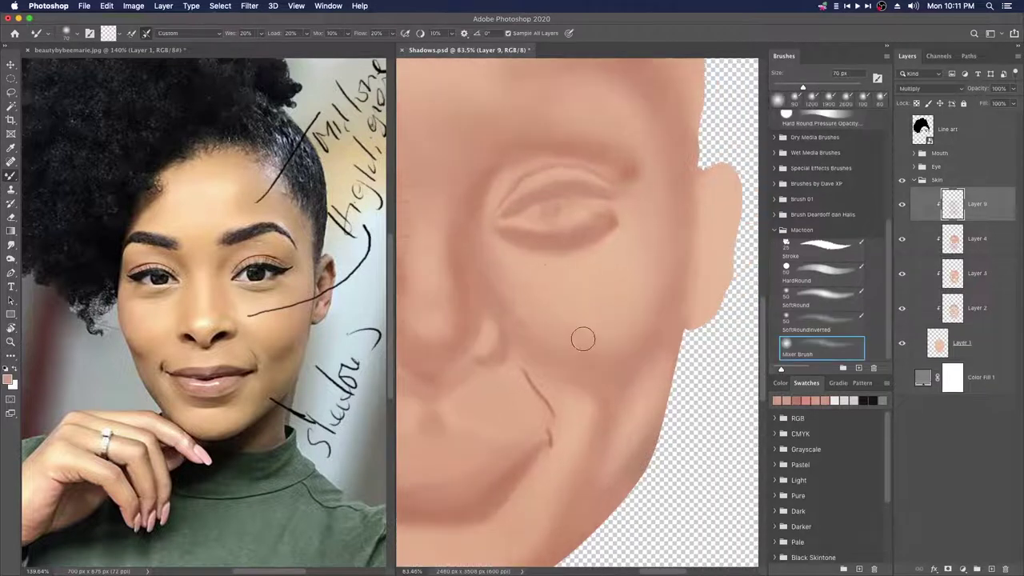
# Step: Add a new layer above Layer 9 in the Skin group and clip it to the skin layers below
pyautogui.click(990, 568)
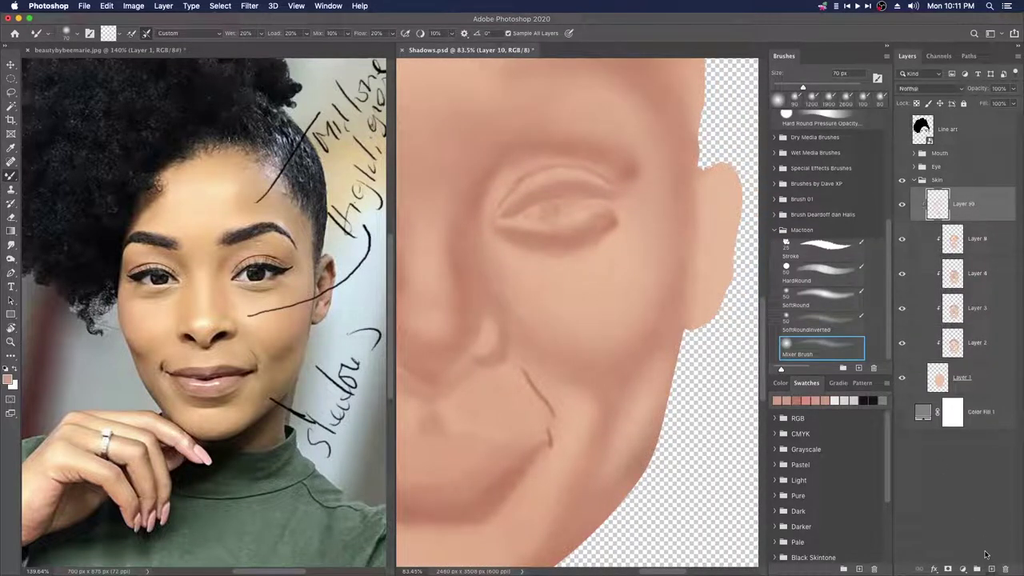
pyautogui.press('super+alt+g')
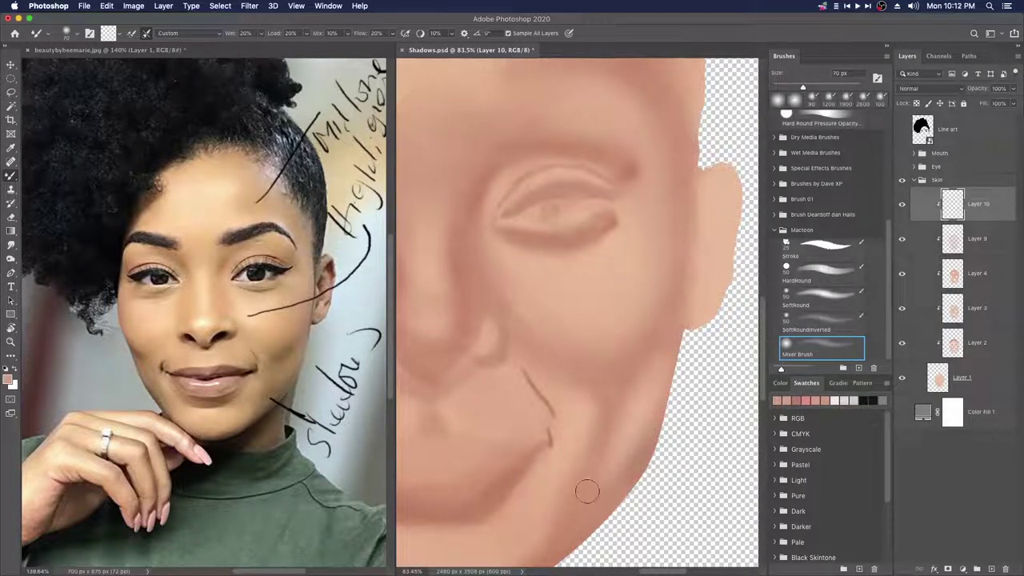
# Step: Blend the shading along the nose bridge and up towards the brow on Layer 10 with an enlarged Mixer Brush
pyautogui.moveTo(638, 437); pyautogui.dragTo(614, 406)
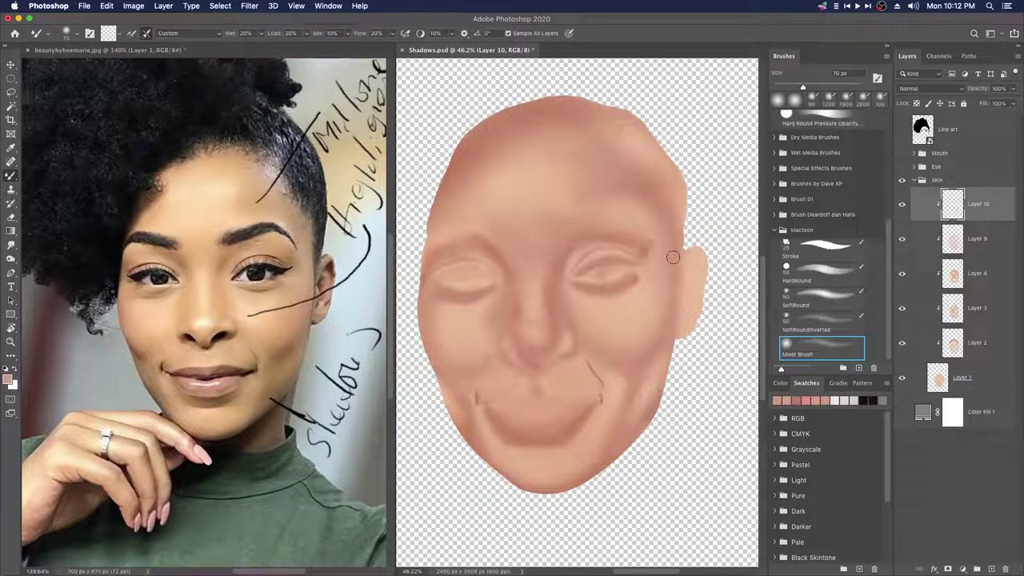
pyautogui.press(']')
pyautogui.press(']')
pyautogui.press(']')
pyautogui.press(']')
pyautogui.moveTo(485, 247)
pyautogui.mouseDown()
pyautogui.moveTo(478, 240)
pyautogui.moveTo(503, 264)
pyautogui.moveTo(515, 325)
pyautogui.mouseUp()
pyautogui.moveTo(503, 262)
pyautogui.mouseDown()
pyautogui.moveTo(513, 306)
pyautogui.moveTo(514, 279)
pyautogui.moveTo(477, 243)
pyautogui.moveTo(435, 247)
pyautogui.moveTo(423, 270)
pyautogui.moveTo(445, 238)
pyautogui.moveTo(478, 237)
pyautogui.moveTo(436, 240)
pyautogui.moveTo(418, 276)
pyautogui.moveTo(454, 237)
pyautogui.moveTo(436, 247)
pyautogui.moveTo(414, 292)
pyautogui.moveTo(418, 263)
pyautogui.moveTo(452, 237)
pyautogui.moveTo(445, 196)
pyautogui.moveTo(445, 210)
pyautogui.moveTo(502, 142)
pyautogui.moveTo(456, 174)
pyautogui.moveTo(520, 138)
pyautogui.moveTo(462, 175)
pyautogui.moveTo(544, 129)
pyautogui.moveTo(584, 123)
pyautogui.moveTo(567, 136)
pyautogui.moveTo(622, 167)
pyautogui.moveTo(581, 146)
pyautogui.moveTo(504, 164)
pyautogui.moveTo(496, 178)
pyautogui.moveTo(504, 158)
pyautogui.moveTo(445, 185)
pyautogui.moveTo(502, 189)
pyautogui.moveTo(466, 204)
pyautogui.moveTo(555, 168)
pyautogui.moveTo(477, 217)
pyautogui.moveTo(537, 228)
pyautogui.moveTo(556, 204)
pyautogui.moveTo(567, 222)
pyautogui.moveTo(552, 231)
pyautogui.moveTo(521, 225)
pyautogui.moveTo(494, 196)
pyautogui.moveTo(579, 168)
pyautogui.moveTo(586, 151)
pyautogui.moveTo(561, 158)
pyautogui.moveTo(494, 132)
pyautogui.moveTo(466, 145)
pyautogui.moveTo(424, 218)
pyautogui.moveTo(531, 107)
pyautogui.moveTo(613, 91)
pyautogui.moveTo(654, 151)
pyautogui.moveTo(569, 213)
pyautogui.mouseUp()
# Step: Smooth the shading down the nose and on the cheek left of it, with the Mixer Brush adjusted to 100 px
pyautogui.press(']')
pyautogui.press(']')
pyautogui.press(']')
pyautogui.press(']')
pyautogui.press('[')
pyautogui.press('[')
pyautogui.press('[')
pyautogui.press('[')
pyautogui.moveTo(538, 258)
pyautogui.mouseDown()
pyautogui.moveTo(558, 221)
pyautogui.moveTo(545, 343)
pyautogui.moveTo(519, 329)
pyautogui.moveTo(522, 357)
pyautogui.mouseUp()
pyautogui.press(']')
pyautogui.press(']')
pyautogui.press(']')
pyautogui.press(']')
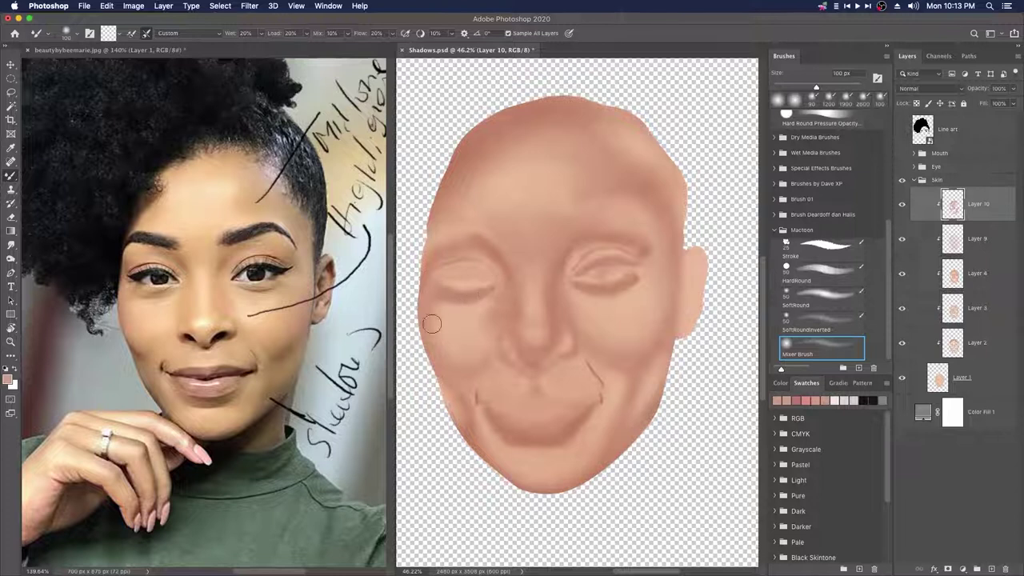
pyautogui.moveTo(456, 353)
pyautogui.mouseDown()
pyautogui.moveTo(435, 317)
pyautogui.moveTo(471, 363)
pyautogui.moveTo(482, 338)
pyautogui.moveTo(482, 353)
pyautogui.moveTo(460, 361)
pyautogui.moveTo(484, 348)
pyautogui.moveTo(460, 371)
pyautogui.moveTo(445, 342)
pyautogui.moveTo(483, 356)
pyautogui.moveTo(462, 357)
pyautogui.moveTo(469, 364)
pyautogui.moveTo(479, 355)
pyautogui.moveTo(442, 350)
pyautogui.moveTo(482, 352)
pyautogui.moveTo(447, 358)
pyautogui.mouseUp()
# Step: Compare the face with and without the Layer 10 blending by toggling it, the Line art layer, and the Mouth and Eye groups
pyautogui.click(903, 206)
pyautogui.click(902, 129)
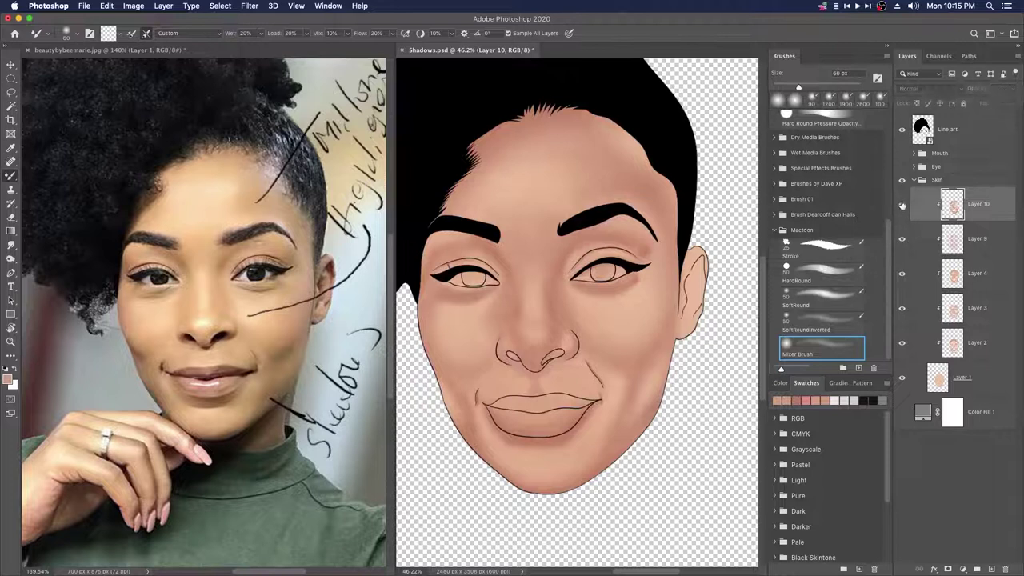
pyautogui.click(903, 153)
pyautogui.click(903, 166)
pyautogui.click(903, 167)
pyautogui.click(903, 153)
pyautogui.click(903, 205)
pyautogui.click(901, 129)
# Step: Refine the blending around the nose base on Layer 10 with the Mixer Brush adjusted to 50 px
pyautogui.press(']')
pyautogui.press(']')
pyautogui.press(']')
pyautogui.press(']')
pyautogui.press(']')
pyautogui.press('[')
pyautogui.press('[')
pyautogui.press('[')
pyautogui.press('[')
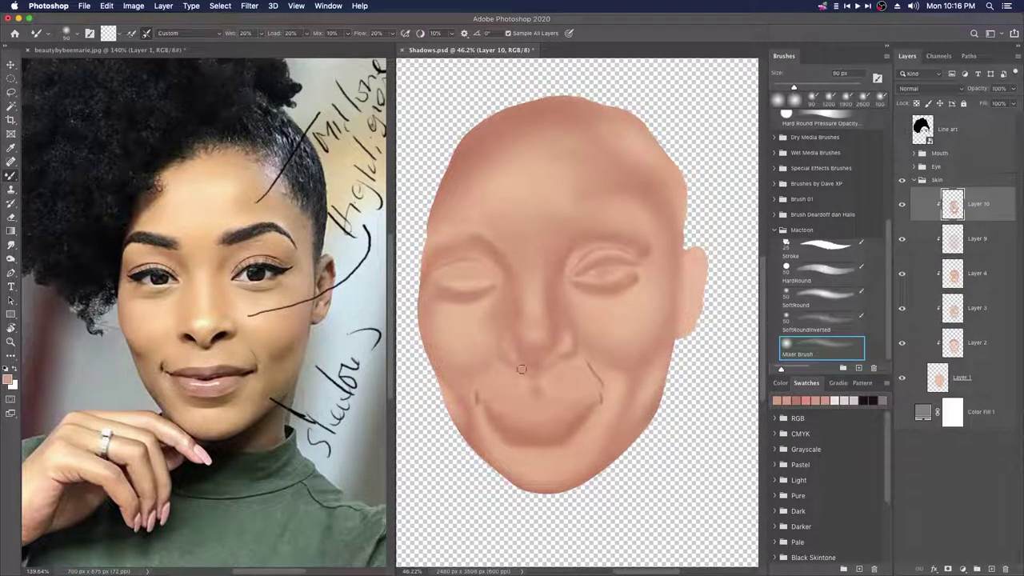
pyautogui.press('[')
pyautogui.press('[')
pyautogui.press('[')
# Step: Show the Eye and Mouth groups and the line art, and check the face with Layers 10 and 9 hidden and shown
pyautogui.click(903, 167)
pyautogui.click(903, 153)
pyautogui.click(903, 129)
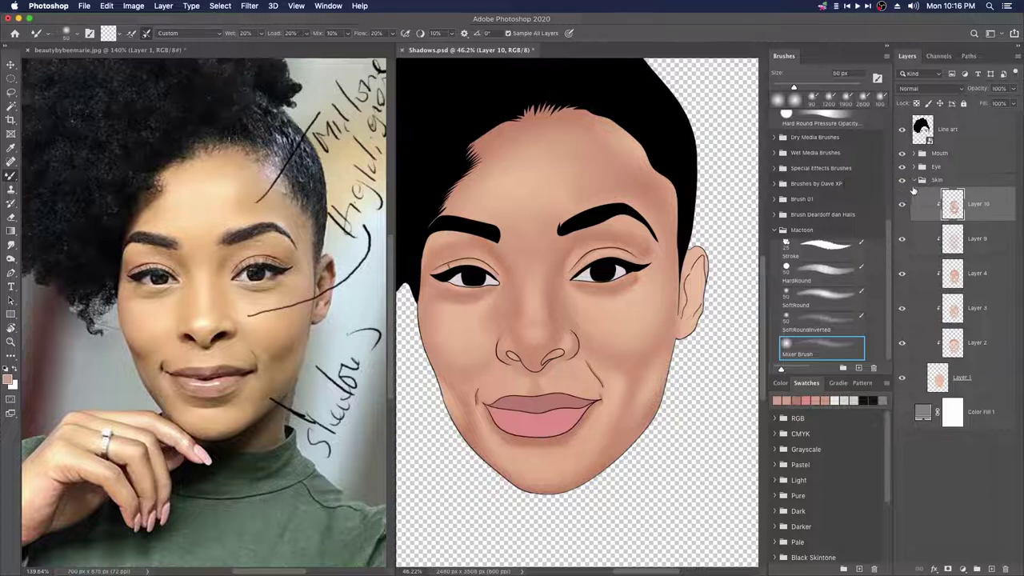
pyautogui.click(902, 208)
pyautogui.click(902, 240)
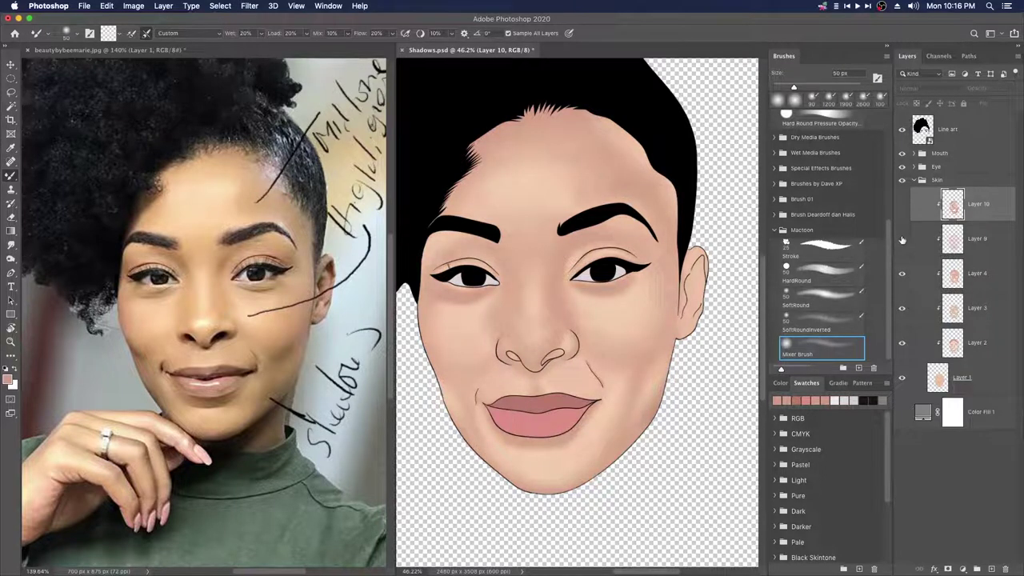
pyautogui.click(902, 238)
pyautogui.click(903, 207)
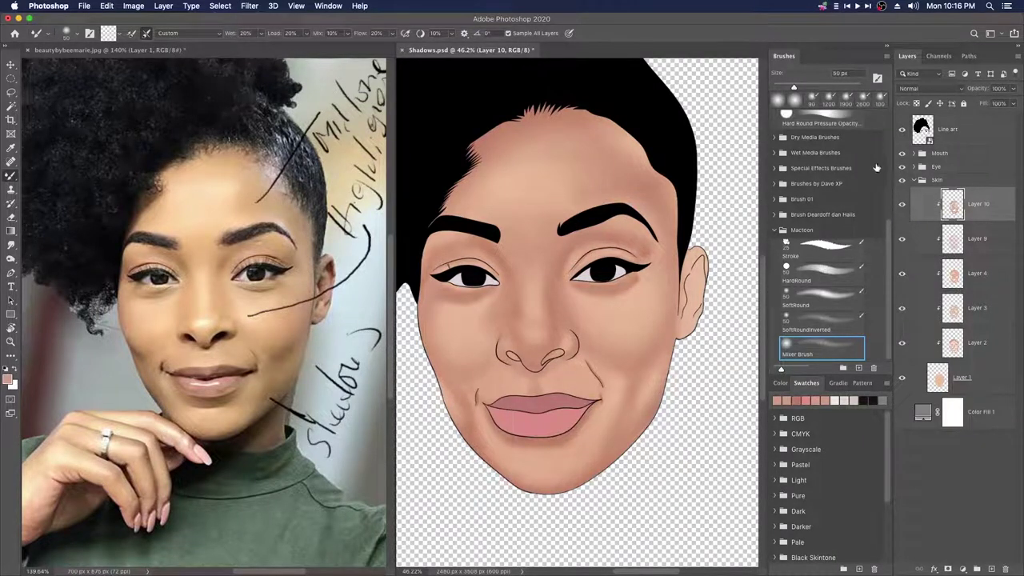
# Step: Hide the line art, Mouth and Eye again and enlarge the Mixer Brush to 100 px for blending around the eye and brow
pyautogui.click(902, 128)
pyautogui.click(902, 152)
pyautogui.click(902, 166)
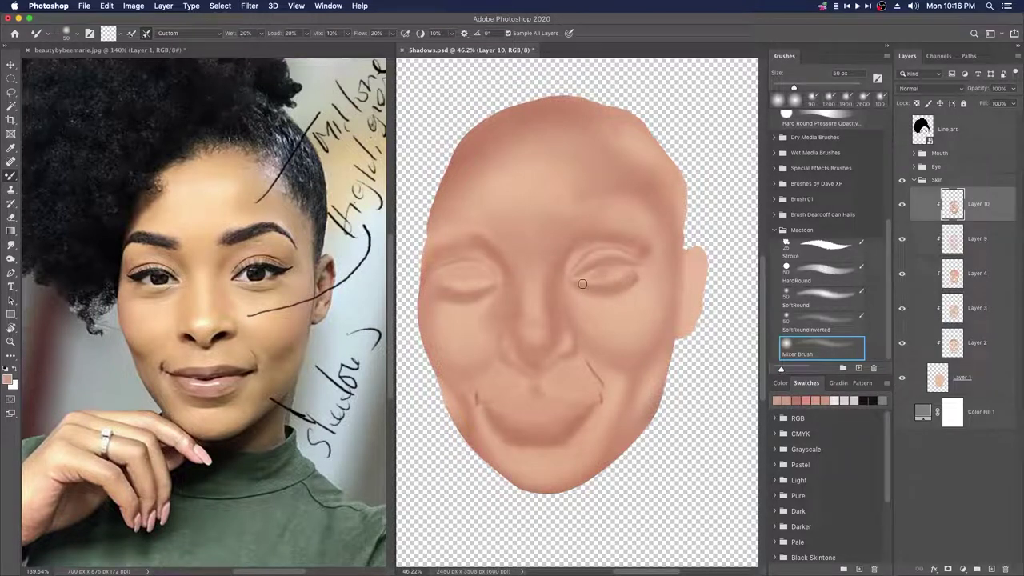
pyautogui.press(']')
pyautogui.press(']')
pyautogui.press(']')
pyautogui.press(']')
pyautogui.press(']')
pyautogui.press(']')
pyautogui.press(']')
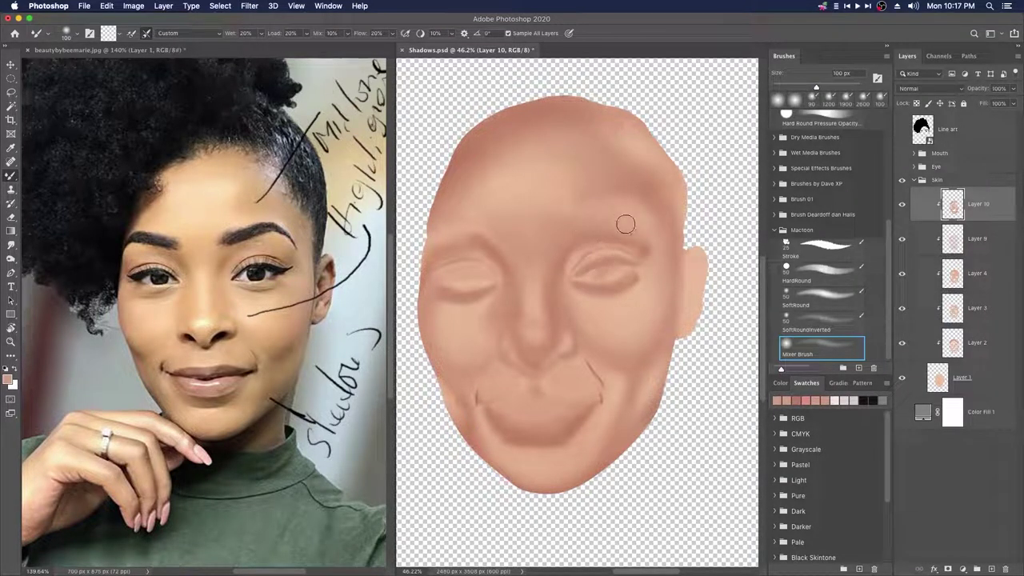
# Step: Continue smoothing the facial shading on Layer 10 with the Mixer Brush, varying its size and finishing at 150 px
pyautogui.press('[')
pyautogui.press('[')
pyautogui.press('[')
pyautogui.press('[')
pyautogui.press('[')
pyautogui.press('[')
pyautogui.press('[')
pyautogui.press('[')
pyautogui.press('[')
pyautogui.press('[')
pyautogui.press('[')
pyautogui.press('[')
pyautogui.press(']')
pyautogui.press(']')
pyautogui.press(']')
pyautogui.press(']')
pyautogui.press(']')
pyautogui.press(']')
pyautogui.press(']')
pyautogui.press(']')
pyautogui.press(']')
pyautogui.press(']')
pyautogui.press(']')
pyautogui.press(']')
pyautogui.press(']')
pyautogui.press(']')
pyautogui.press(']')
pyautogui.press(']')
pyautogui.press('[')
pyautogui.press('[')
pyautogui.press('[')
pyautogui.press('[')
# Step: Show the Line art layer, the Mouth and Eye groups, and the grey Color Fill 1 background again
pyautogui.moveTo(901, 129); pyautogui.dragTo(903, 166)
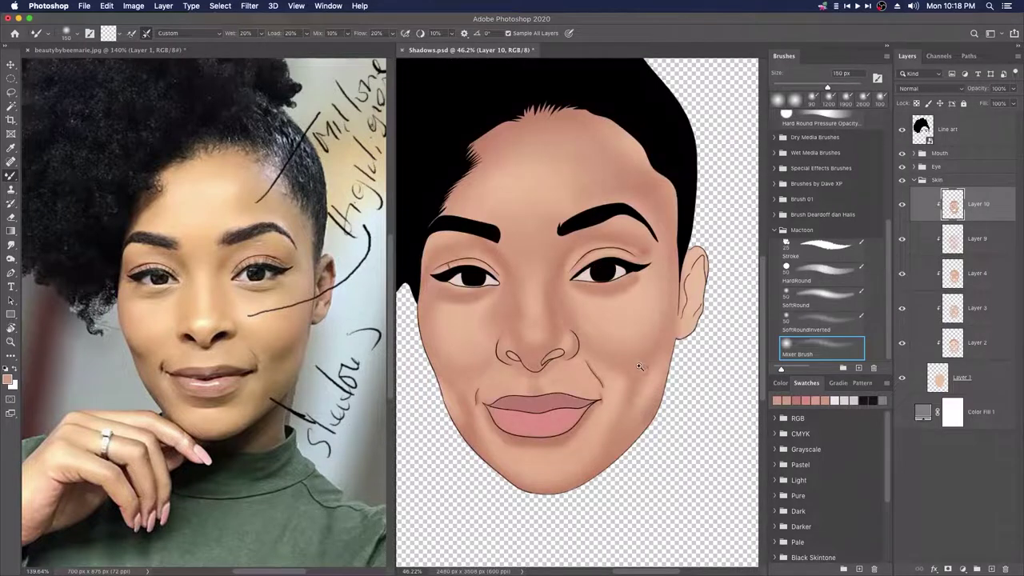
pyautogui.moveTo(633, 367); pyautogui.dragTo(643, 362)
pyautogui.scroll(-2, 642, 363)
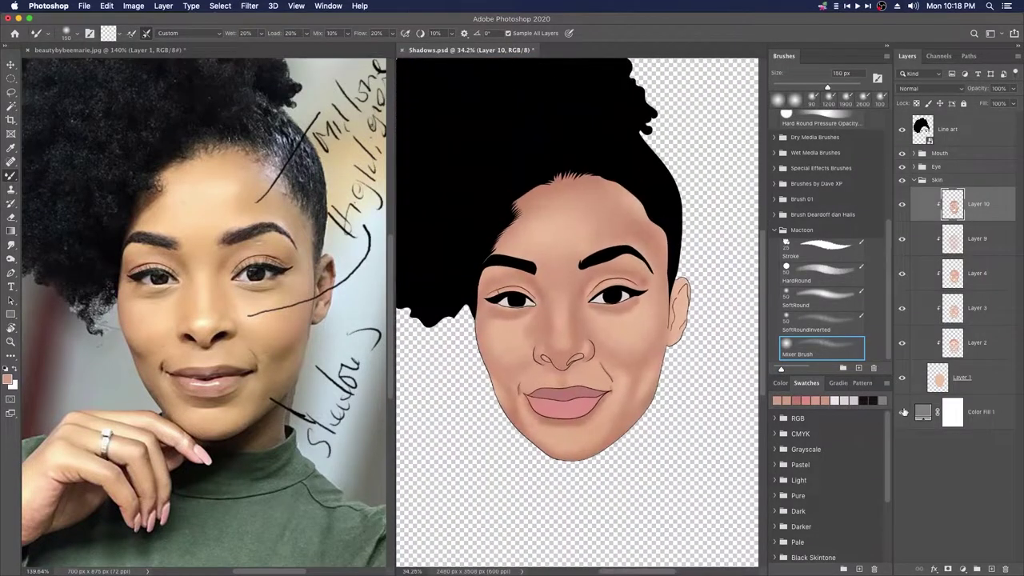
pyautogui.click(902, 412)
# Step: Examine the blended skin shading around the nose, mouth and cheek up close and from farther out
pyautogui.scroll(5, 575, 340)
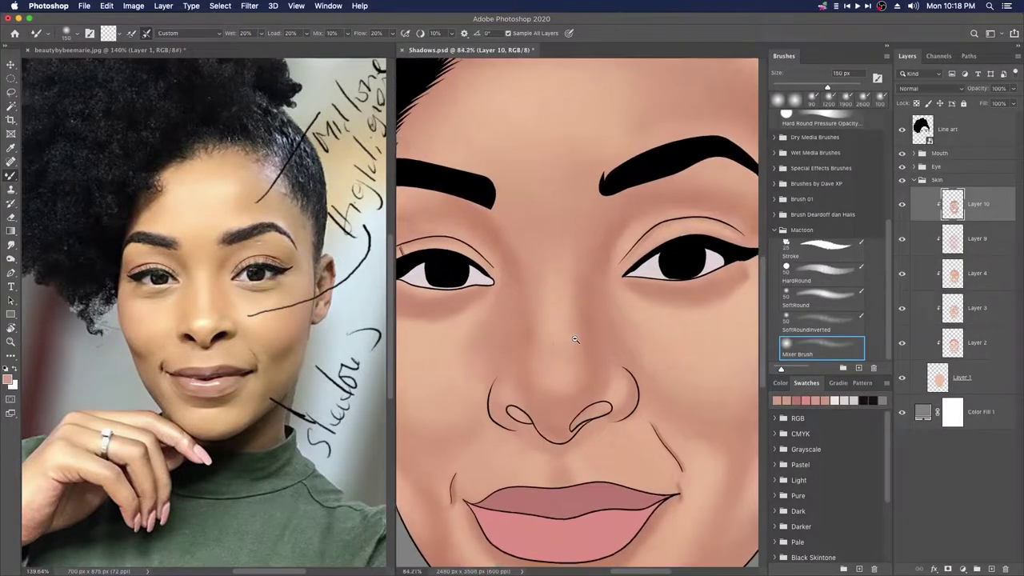
pyautogui.scroll(-2, 574, 340)
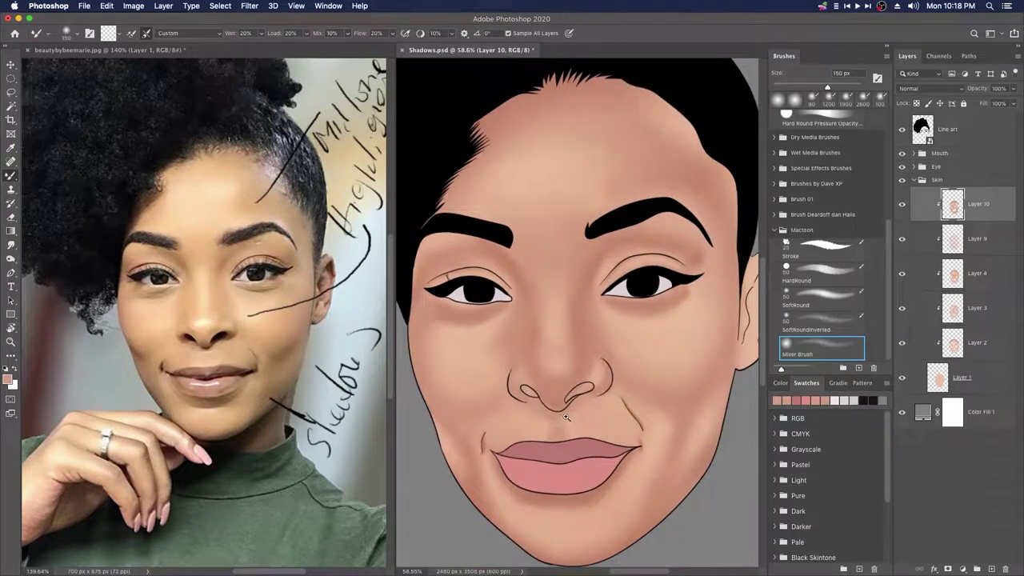
pyautogui.moveTo(563, 417); pyautogui.dragTo(601, 416)
pyautogui.moveTo(574, 323); pyautogui.dragTo(592, 343)
pyautogui.moveTo(689, 397); pyautogui.dragTo(654, 393)
pyautogui.moveTo(688, 332); pyautogui.dragTo(647, 346)
pyautogui.scroll(-2, 628, 320)
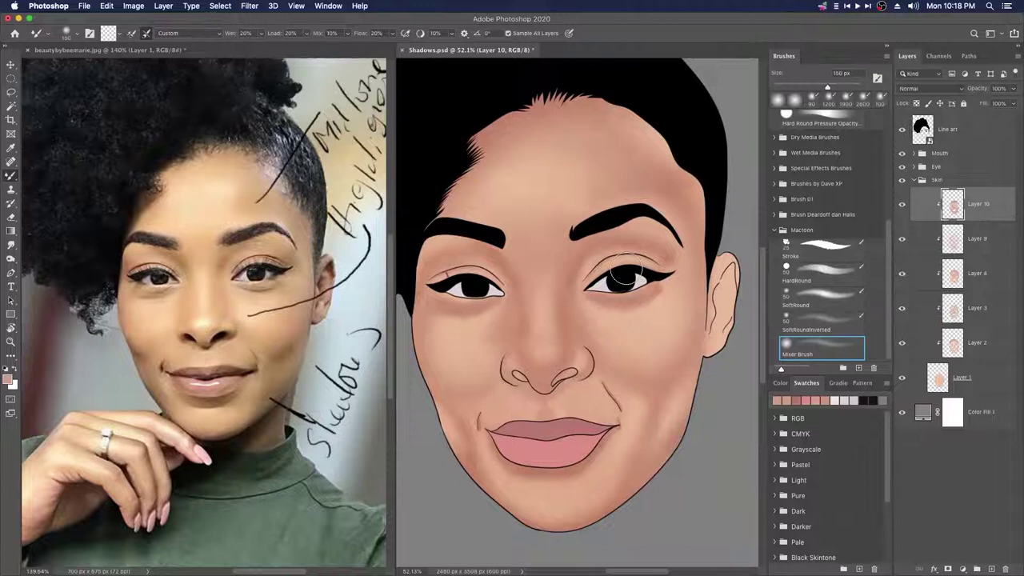
# Step: Choose the SoftRoundInverted brush at 50 px and sample a dark brown from the inner eye corner in the reference photo
pyautogui.click(818, 322)
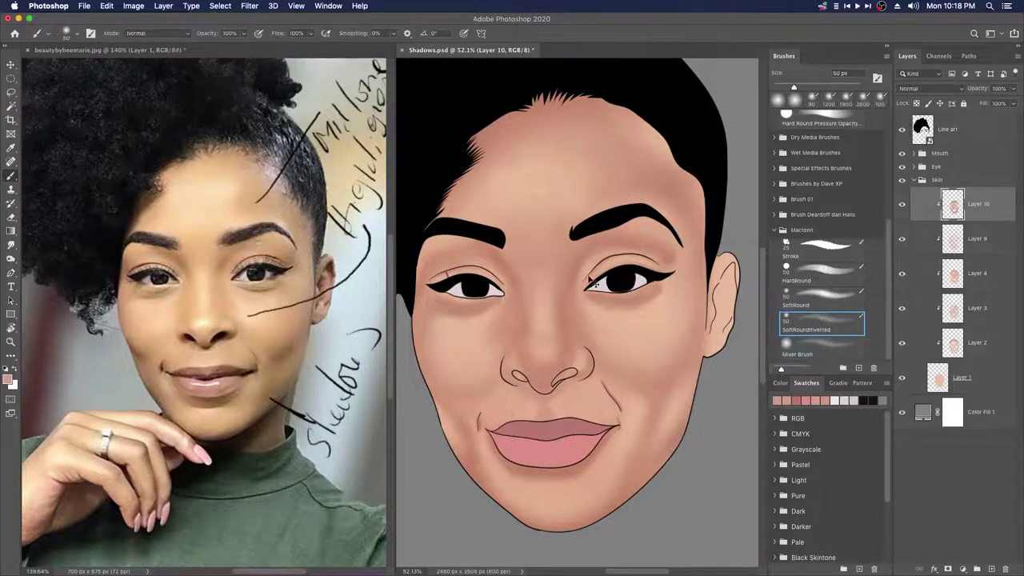
pyautogui.scroll(2, 616, 306)
pyautogui.scroll(2, 631, 309)
pyautogui.click(238, 290)
pyautogui.scroll(4, 239, 288)
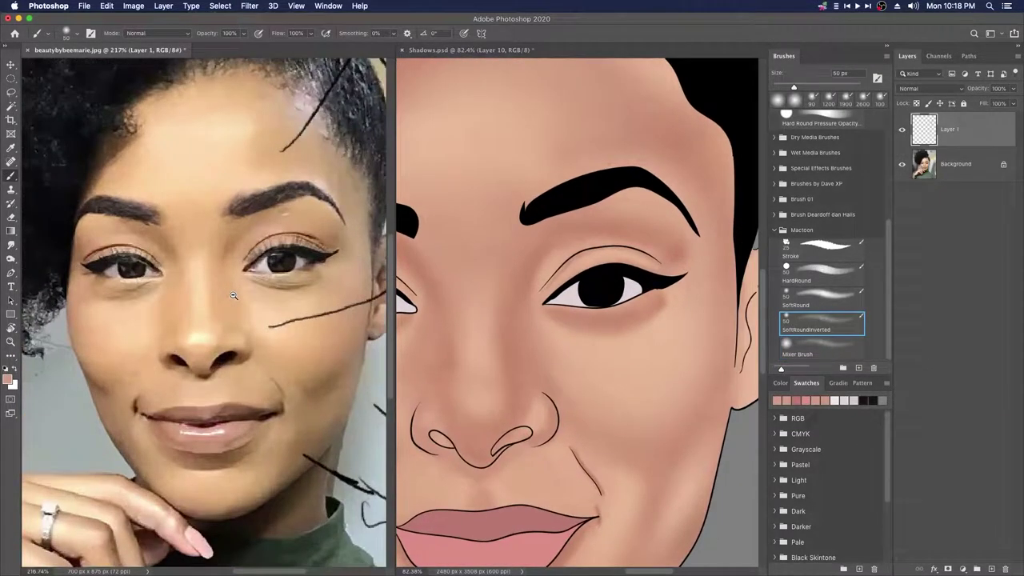
pyautogui.scroll(-1, 239, 287)
pyautogui.click(643, 346)
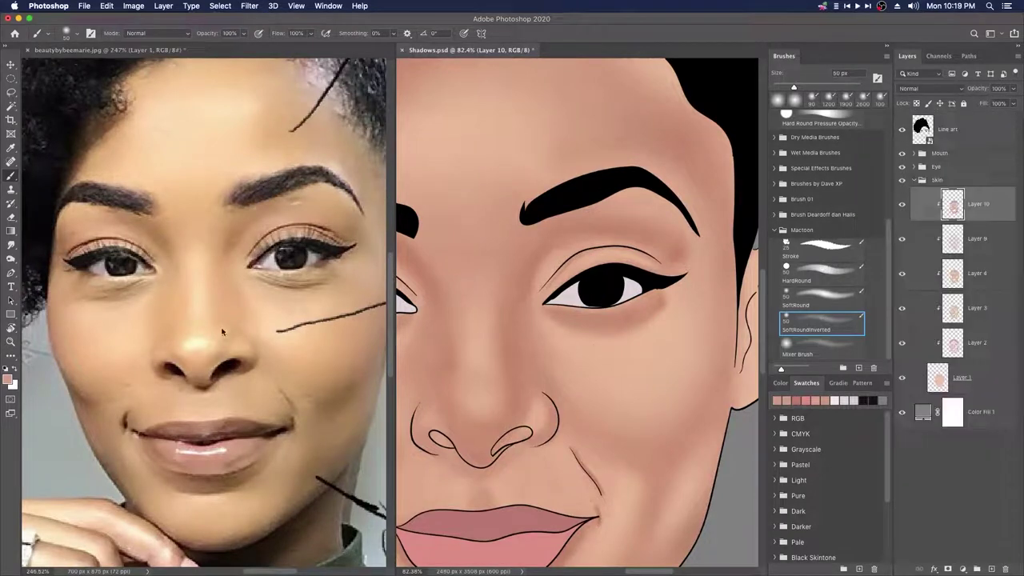
pyautogui.keyDown('alt'); pyautogui.click(254, 264); pyautogui.keyUp('alt')
pyautogui.keyDown('alt'); pyautogui.click(254, 264); pyautogui.keyUp('alt')
pyautogui.keyDown('alt'); pyautogui.click(253, 264); pyautogui.keyUp('alt')
pyautogui.keyDown('alt'); pyautogui.click(255, 264); pyautogui.keyUp('alt')
pyautogui.keyDown('alt'); pyautogui.click(251, 266); pyautogui.keyUp('alt')
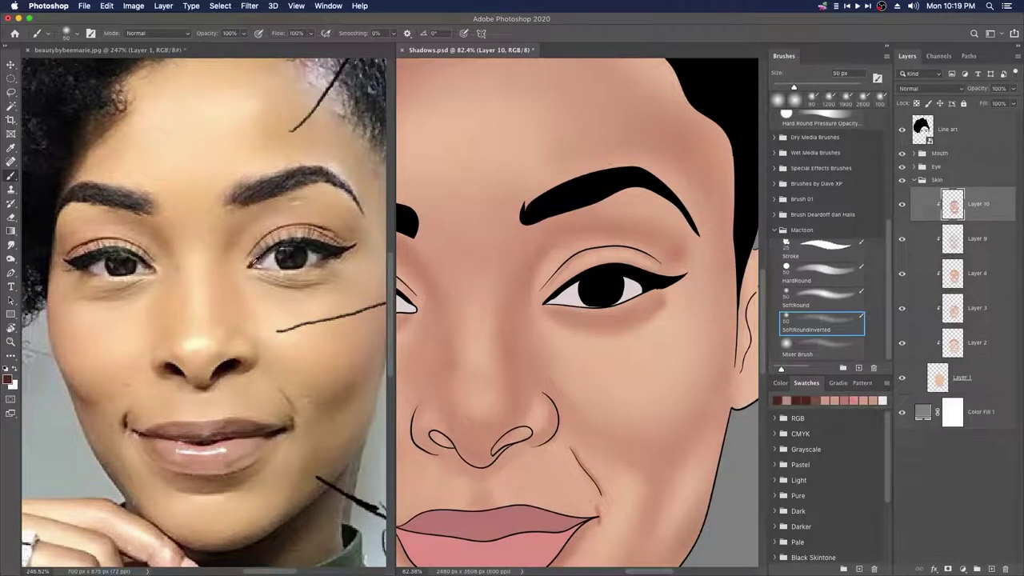
# Step: Set the foreground colour to a dark red and reduce the SoftRoundInverted brush to 15 px
pyautogui.click(9, 381)
pyautogui.moveTo(686, 236)
pyautogui.mouseDown()
pyautogui.moveTo(679, 210)
pyautogui.moveTo(683, 220)
pyautogui.mouseUp()
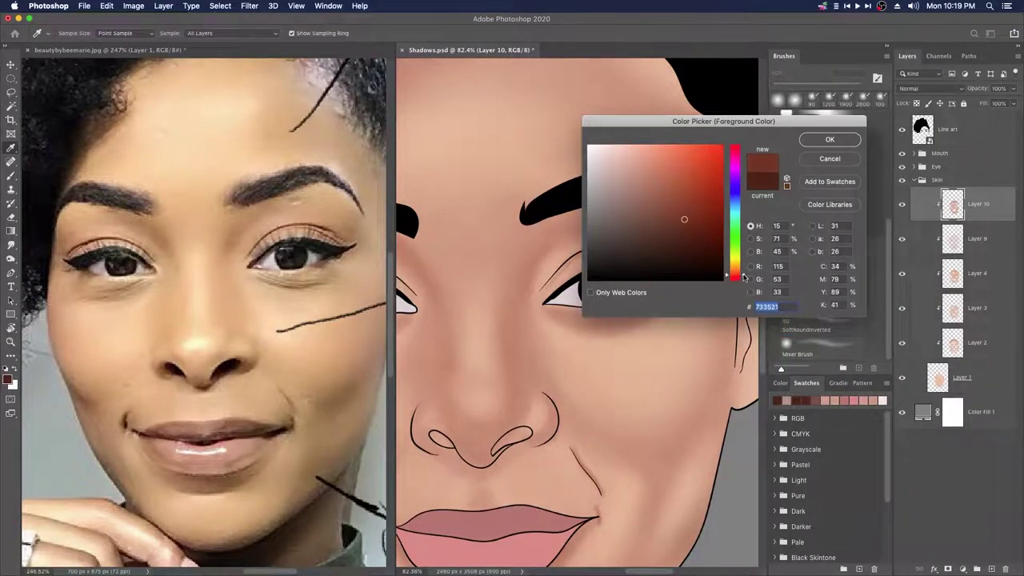
pyautogui.click(737, 279)
pyautogui.click(830, 139)
pyautogui.scroll(5, 544, 296)
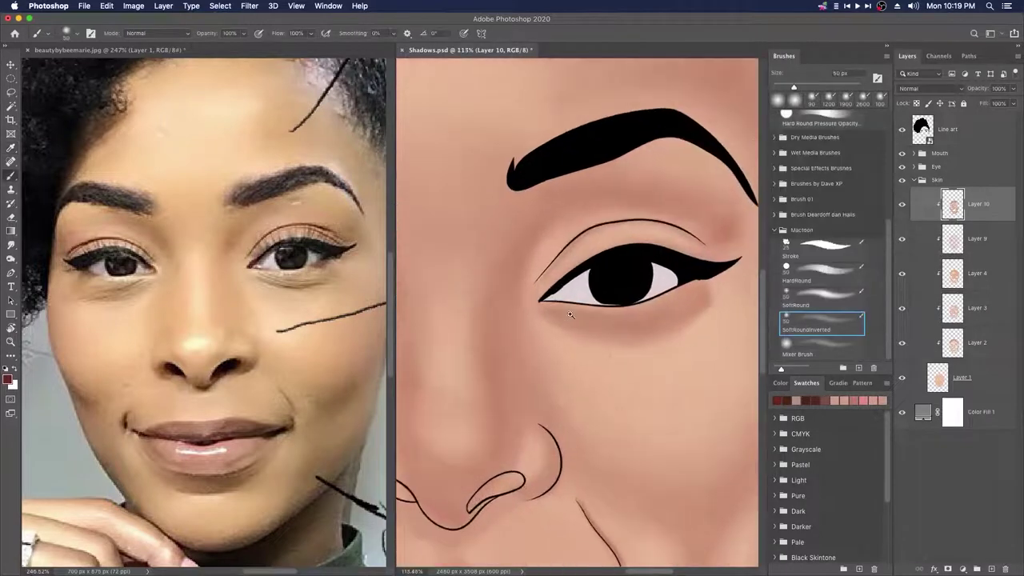
pyautogui.press('[')
pyautogui.press('[')
pyautogui.press('[')
pyautogui.press('[')
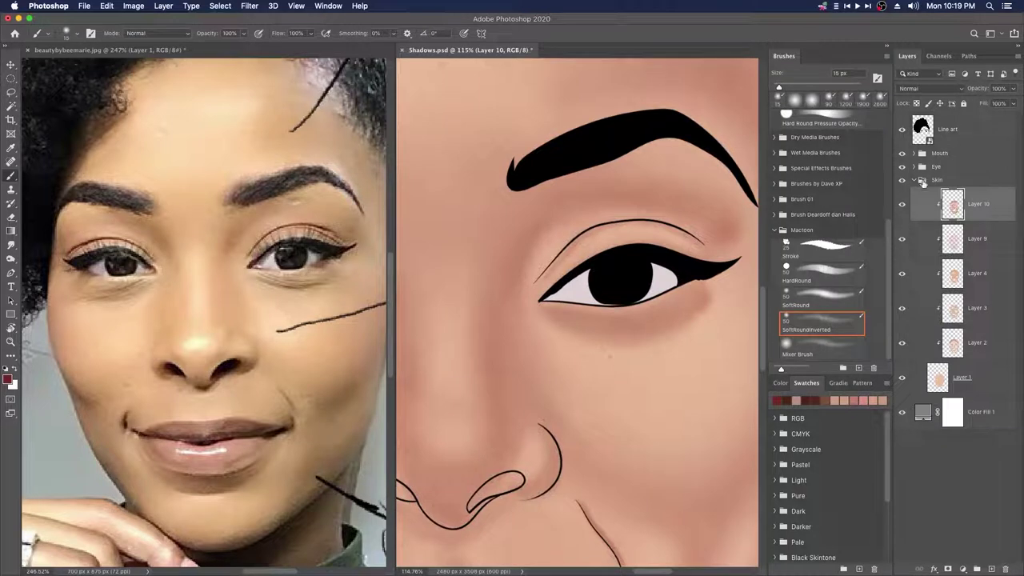
# Step: Add a new layer above Layer 6 in the Eye group and clip it to Layer 6, with the Skin group collapsed
pyautogui.click(913, 180)
pyautogui.click(914, 166)
pyautogui.click(964, 225)
pyautogui.click(992, 565)
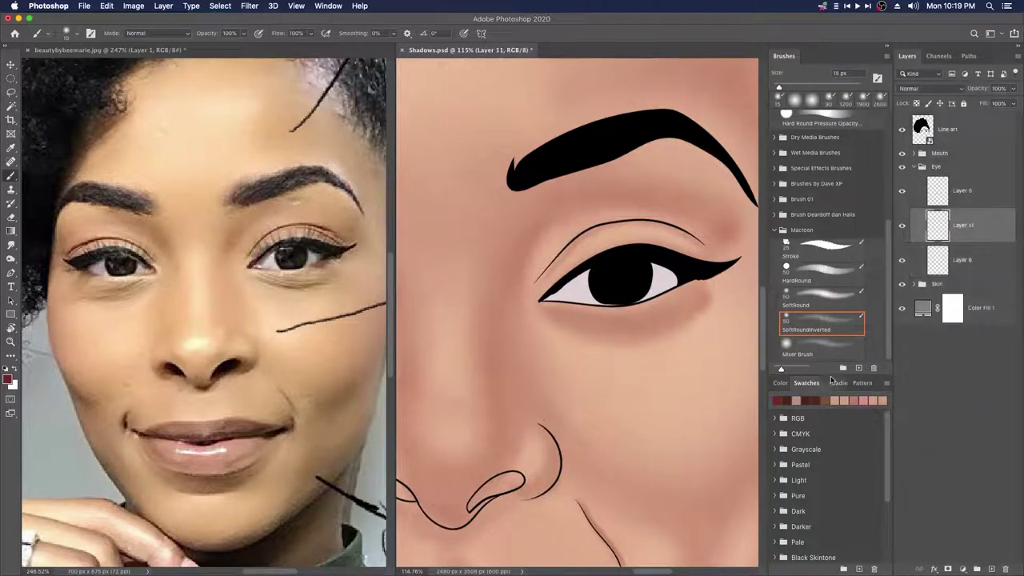
pyautogui.press('super+alt+g')
# Step: Softly shade both corners of the right-hand eye's white in dark red on Layer 11, with the brush at 20–25 px
pyautogui.scroll(1, 569, 315)
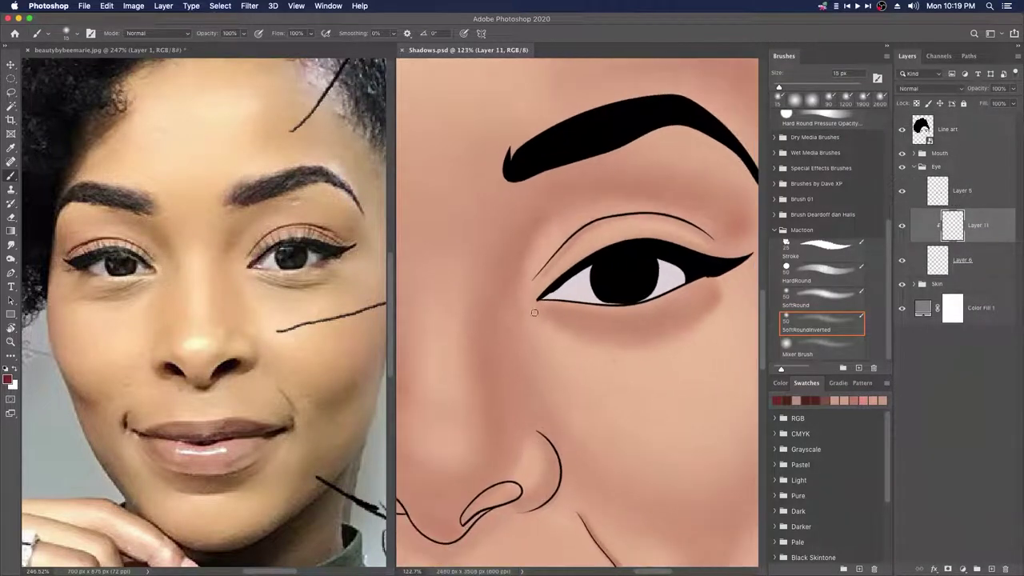
pyautogui.press(']')
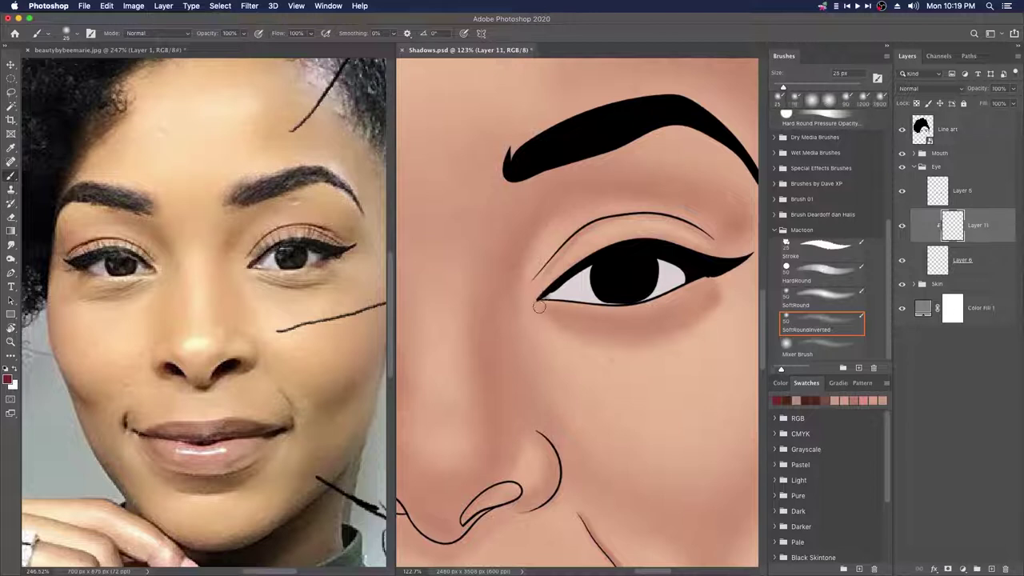
pyautogui.press('[')
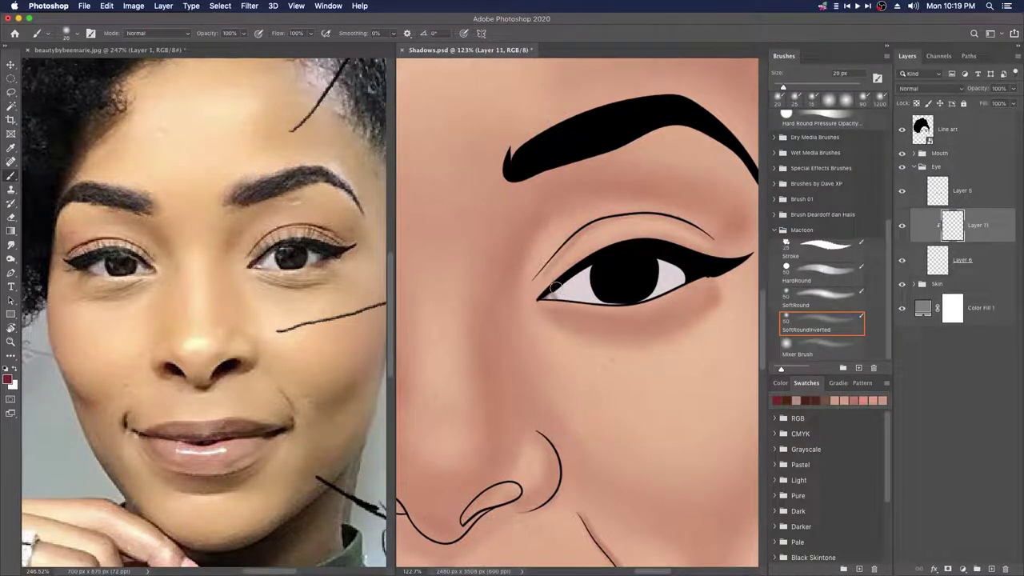
pyautogui.press(']')
pyautogui.press('[')
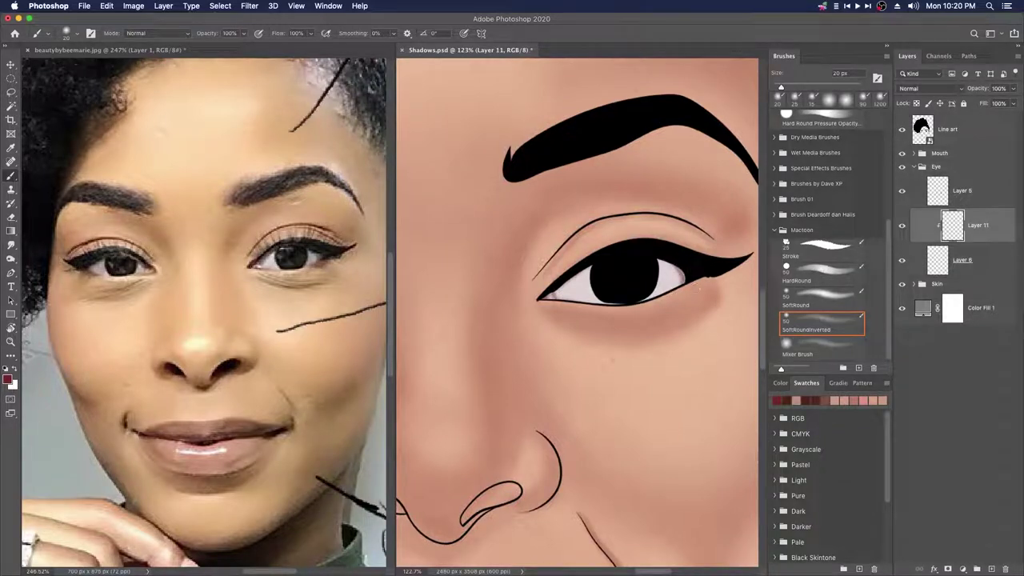
pyautogui.moveTo(699, 361); pyautogui.dragTo(664, 352)
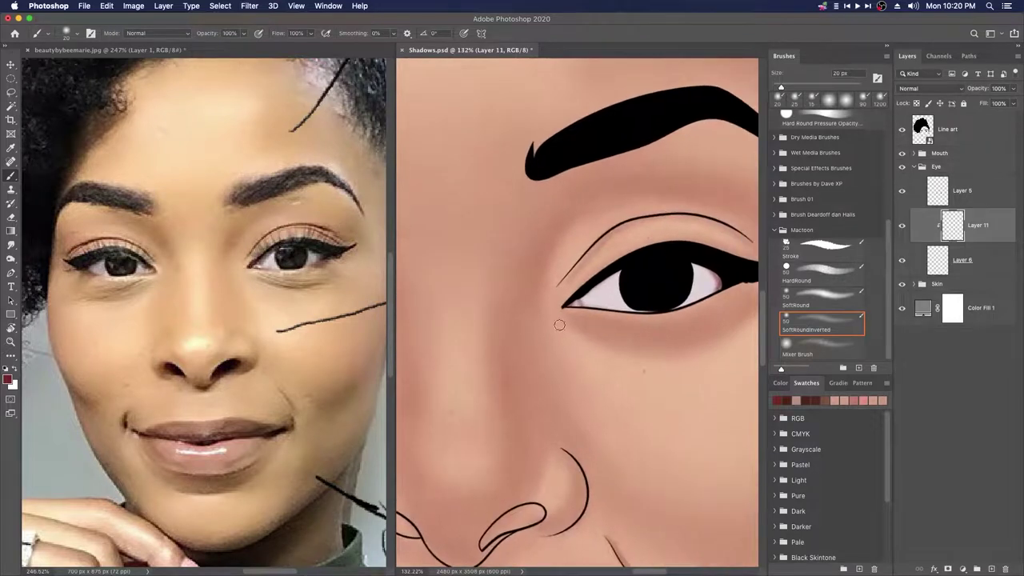
# Step: Shade the inner corner of the left-hand eye's white in dark red, varying the brush size between 9 and 30 px
pyautogui.hscroll(5, 583, 320)
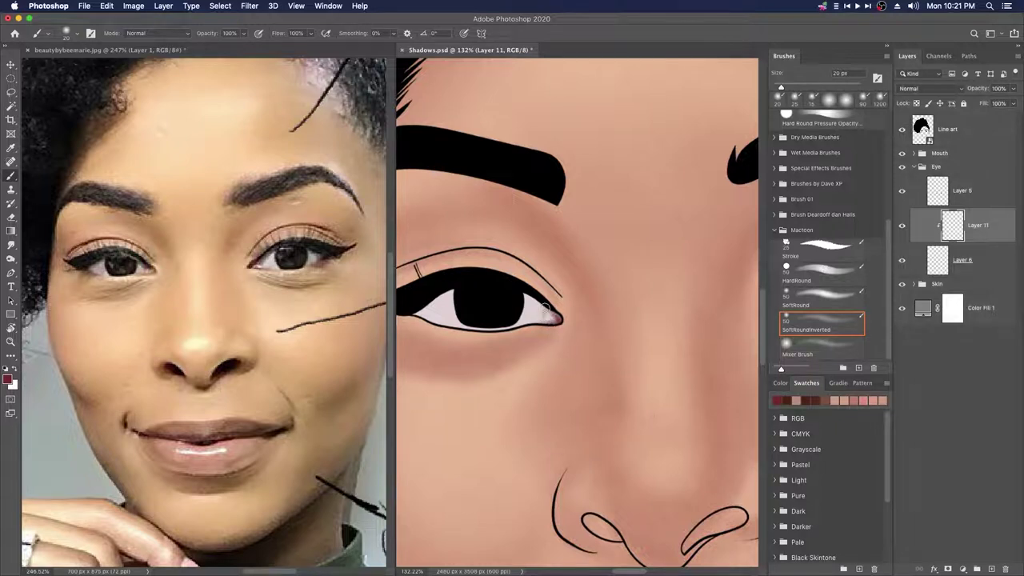
pyautogui.press('[')
pyautogui.press('[')
pyautogui.press('[')
pyautogui.press(']')
pyautogui.press(']')
pyautogui.press(']')
pyautogui.press(']')
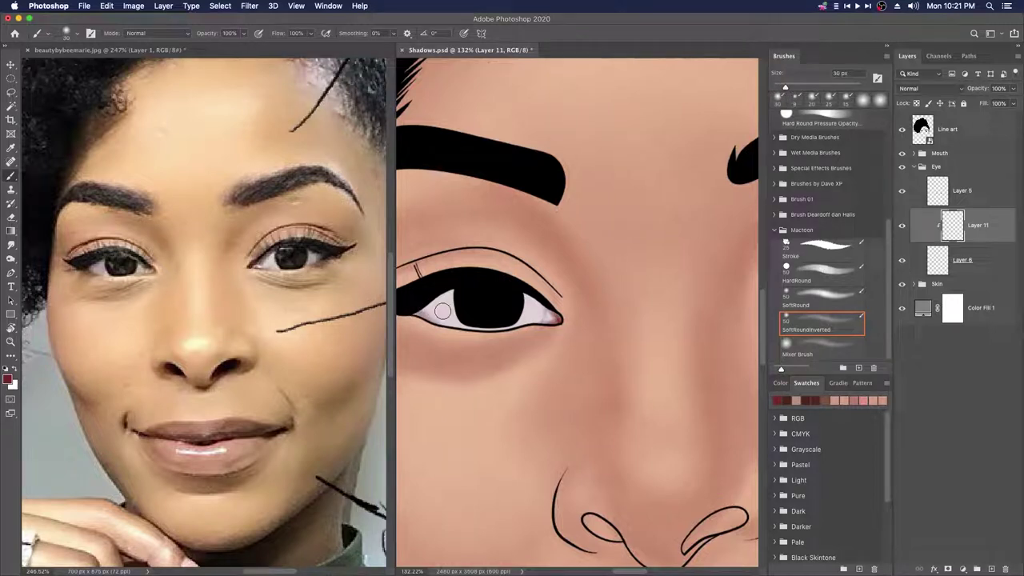
# Step: Shade the outer corner of the left-hand eye's white with a broader soft brush, enlarging it to 60 px
pyautogui.press(']')
pyautogui.press(']')
pyautogui.press(']')
pyautogui.press(']')
pyautogui.press(']')
pyautogui.moveTo(413, 309); pyautogui.dragTo(432, 302)
pyautogui.press(']')
pyautogui.press(']')
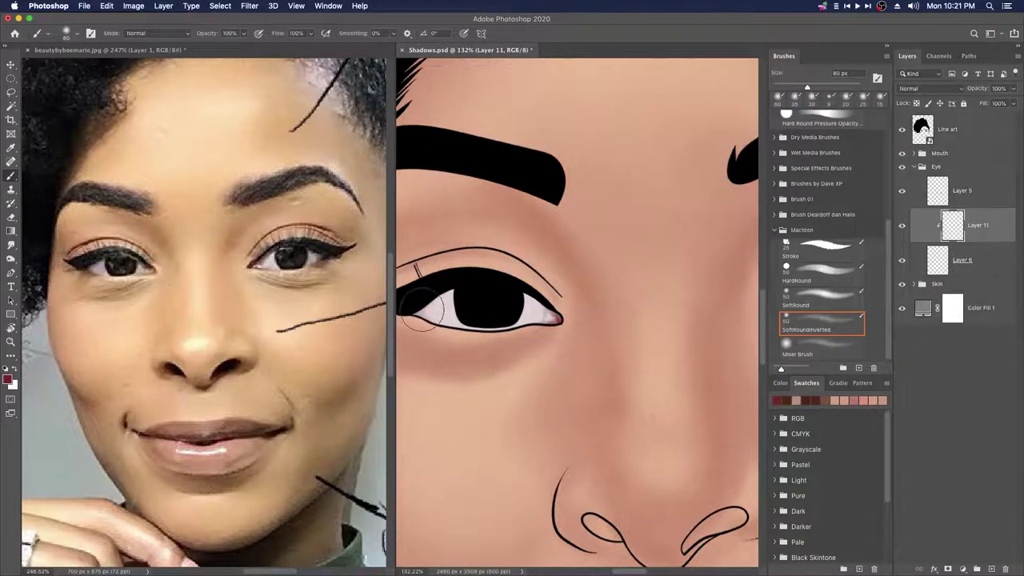
# Step: Paint small white highlights in the inner corners of both eyes with the Stroke brush at 5 px
pyautogui.scroll(-5, 424, 314)
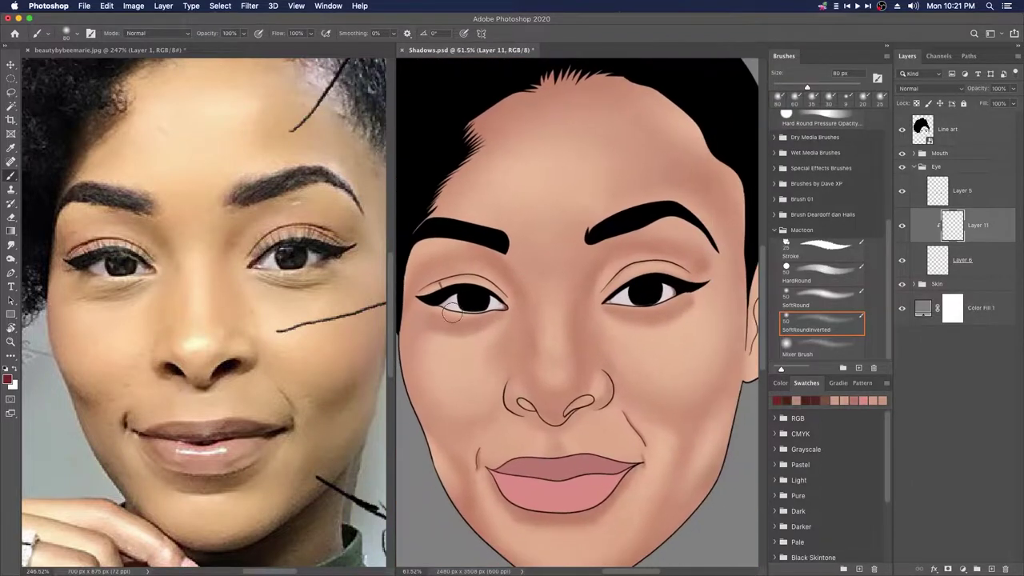
pyautogui.scroll(2, 576, 362)
pyautogui.click(829, 251)
pyautogui.press('x')
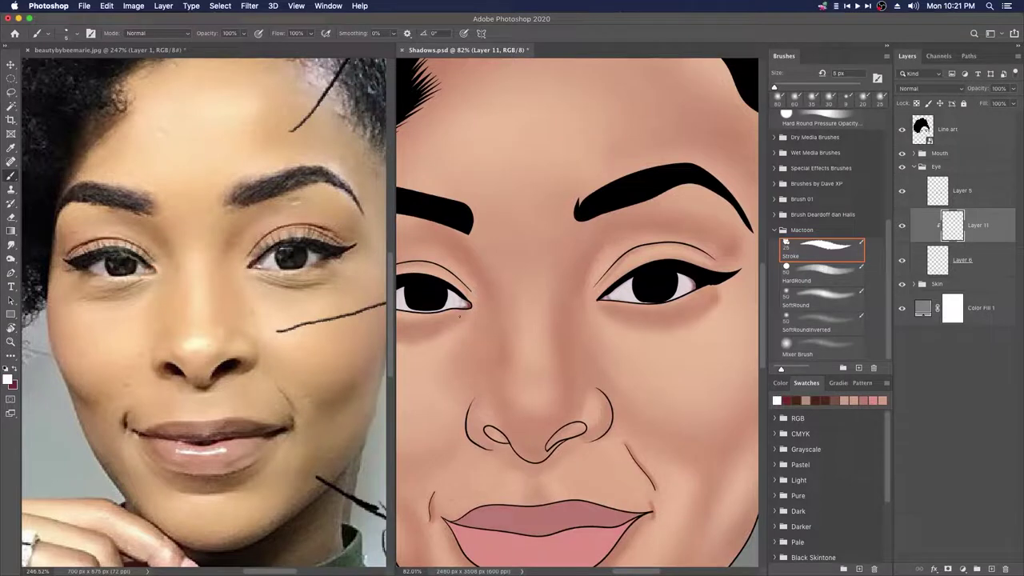
pyautogui.scroll(3, 480, 301)
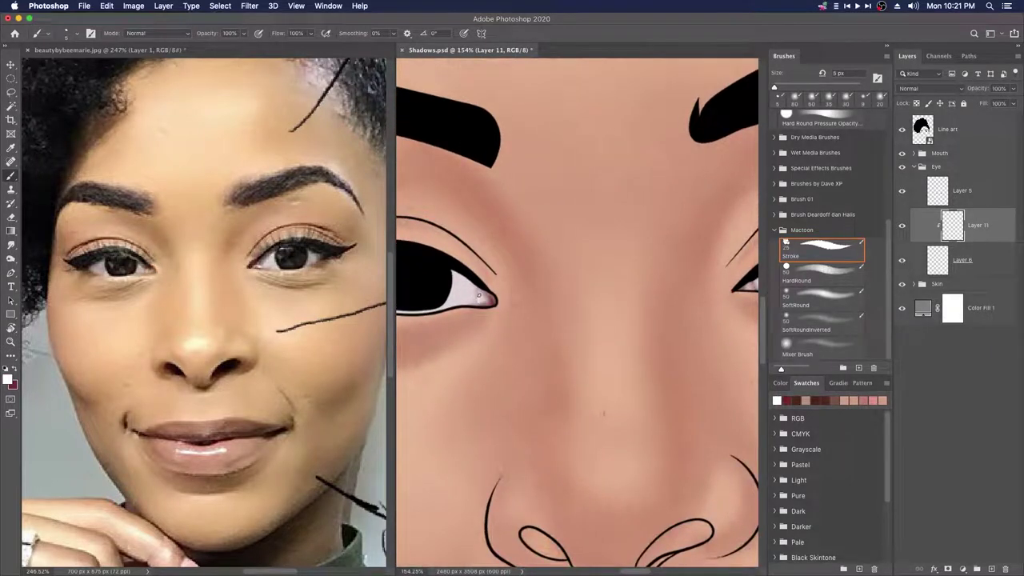
pyautogui.moveTo(480, 297); pyautogui.dragTo(485, 299)
pyautogui.scroll(-5, 489, 299)
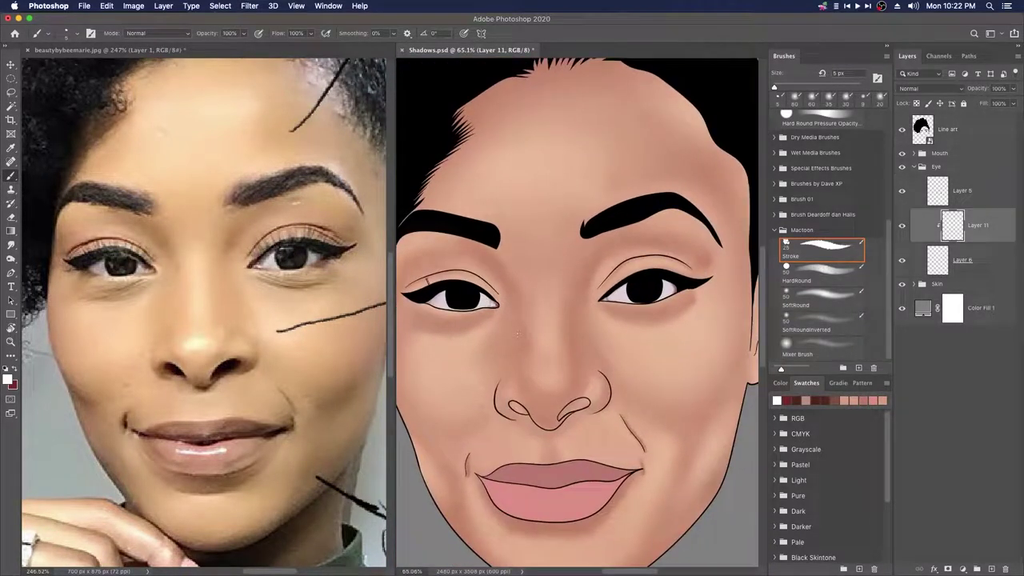
pyautogui.scroll(2, 604, 321)
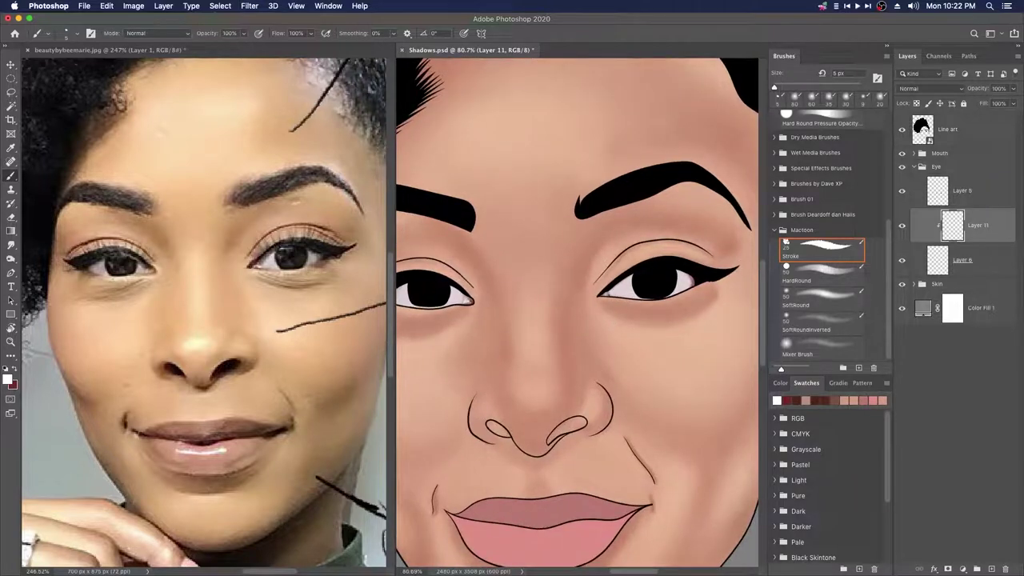
pyautogui.scroll(2, 607, 320)
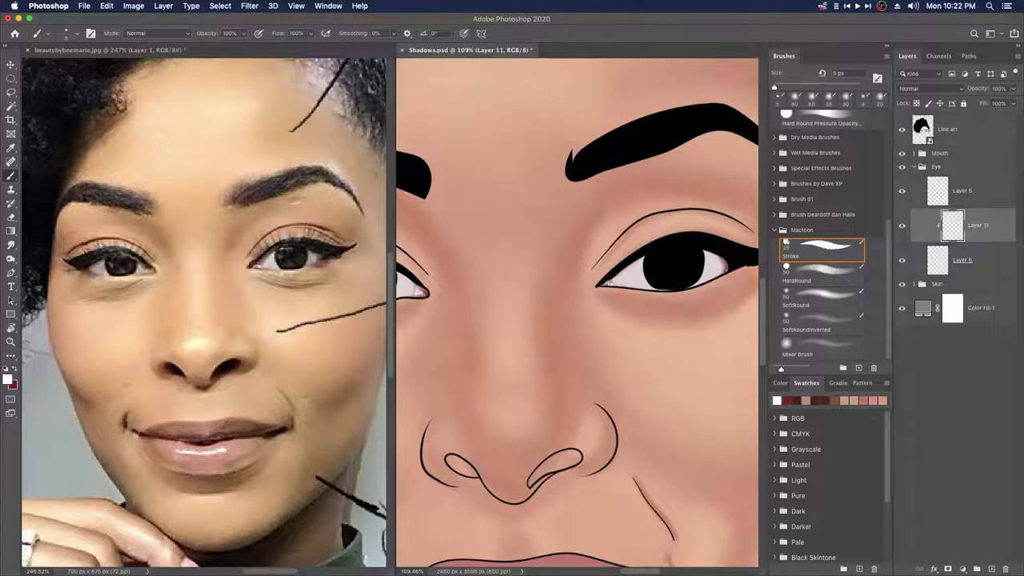
pyautogui.scroll(-4, 643, 328)
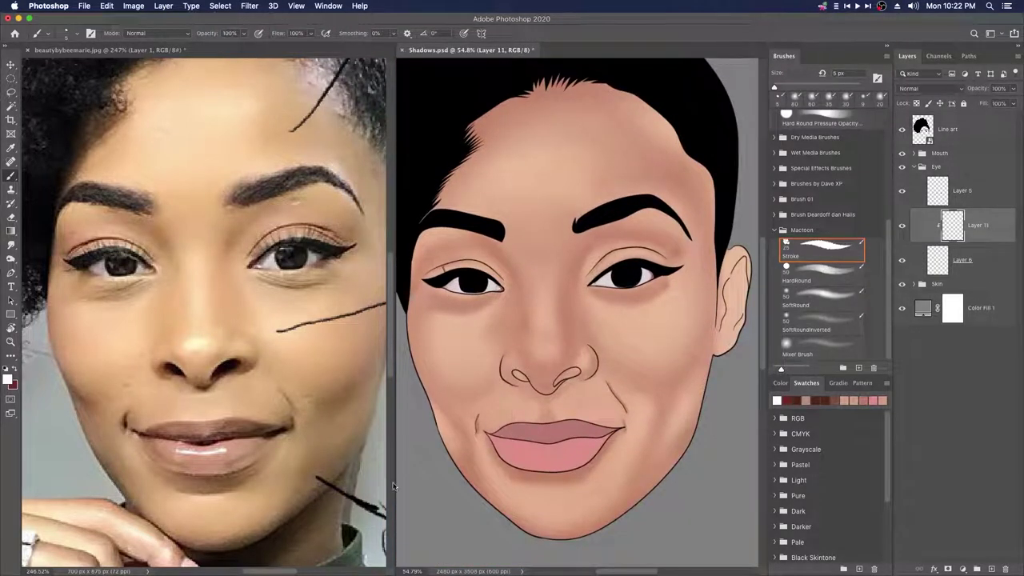
# Step: Set the SoftRoundInverted brush to 25 px, with the foreground a slightly darker grey based on the sampled eye white
pyautogui.scroll(2, 593, 342)
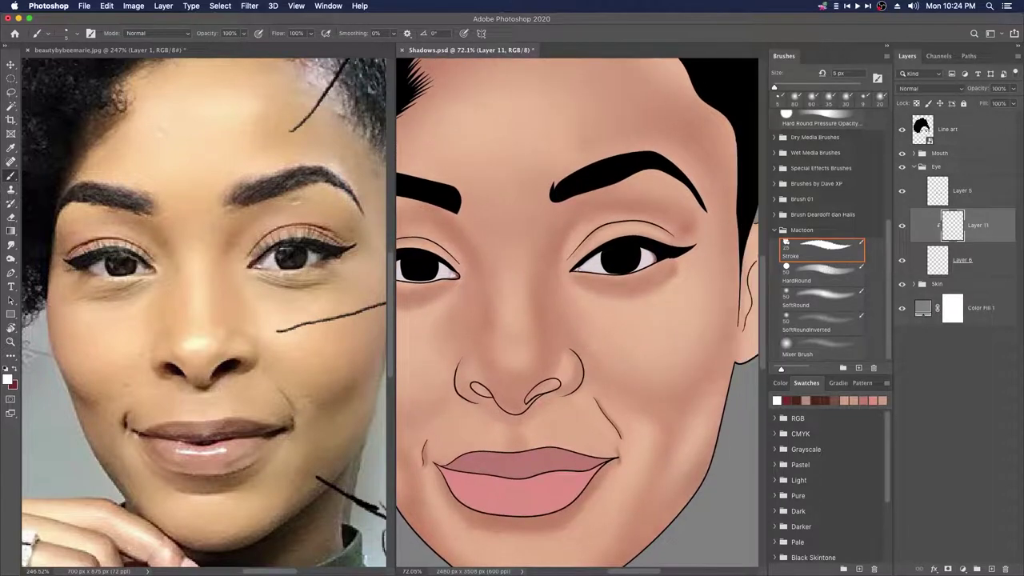
pyautogui.scroll(-2, 577, 270)
pyautogui.click(821, 323)
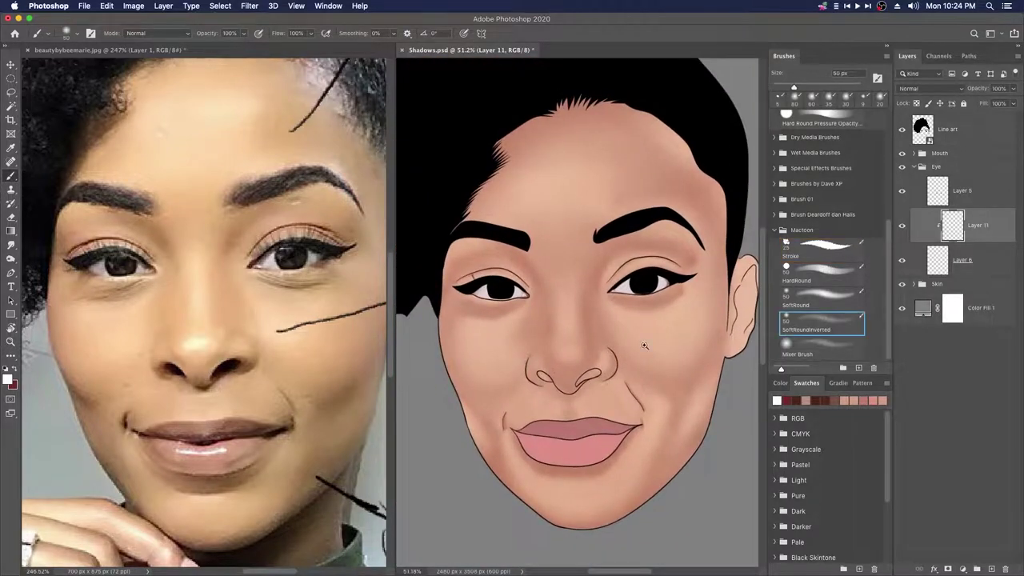
pyautogui.scroll(2, 585, 340)
pyautogui.moveTo(583, 340); pyautogui.dragTo(616, 257)
pyautogui.keyDown('alt'); pyautogui.click(594, 280); pyautogui.keyUp('alt')
pyautogui.click(7, 379)
pyautogui.moveTo(593, 163); pyautogui.dragTo(595, 167)
pyautogui.click(840, 146)
pyautogui.scroll(4, 552, 253)
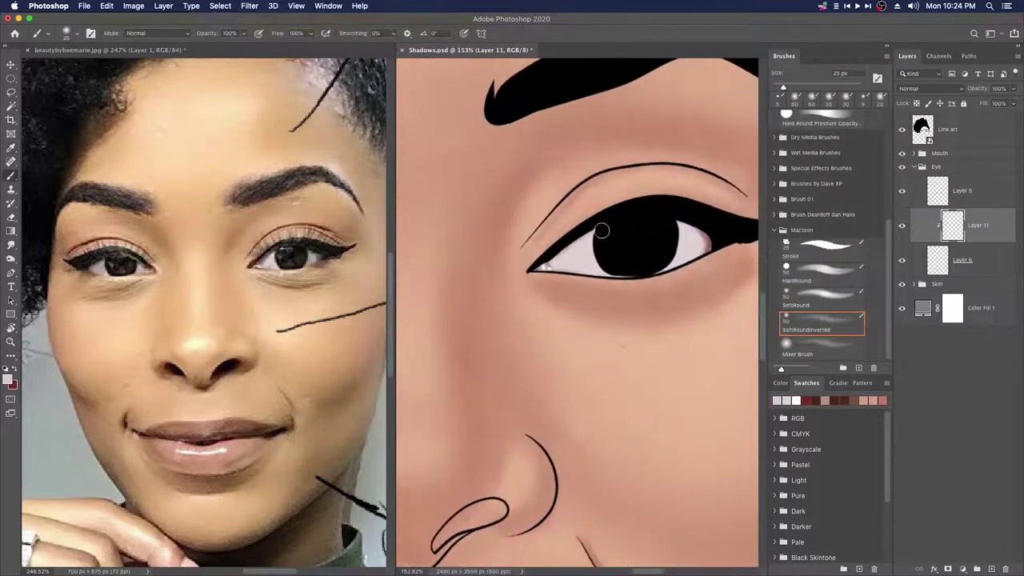
# Step: Darken the foreground to a mid grey and shade the white of the portrait's right-hand eye with a 15 px brush
pyautogui.click(7, 379)
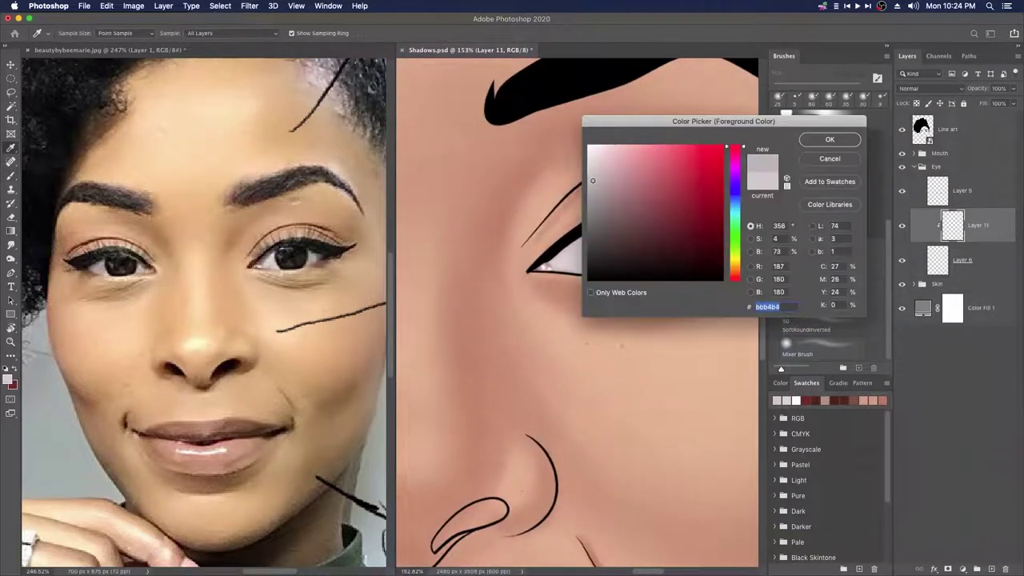
pyautogui.click(837, 137)
pyautogui.press('[')
pyautogui.press('[')
pyautogui.press('[')
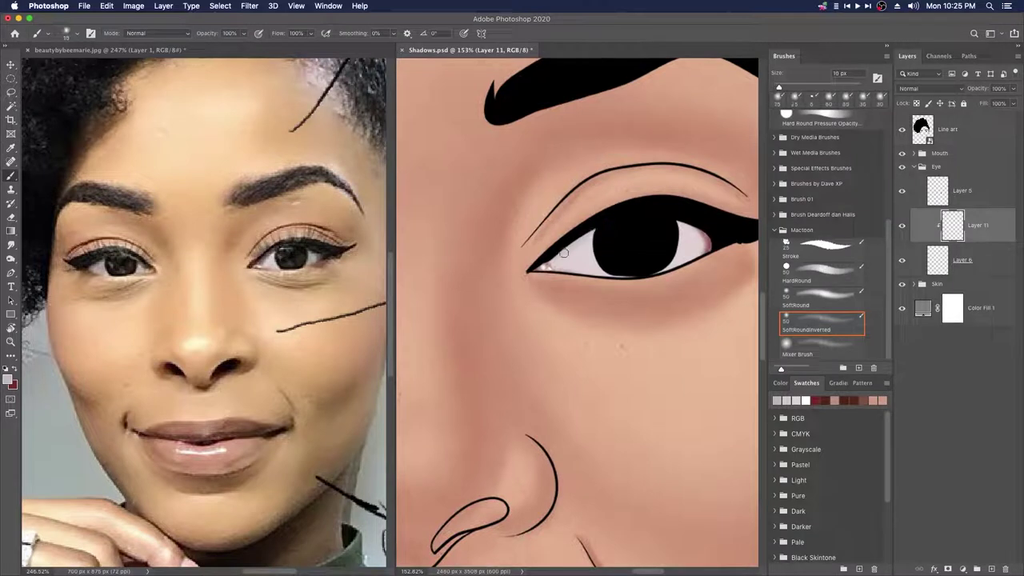
pyautogui.click(9, 381)
pyautogui.click(833, 137)
pyautogui.press(']')
pyautogui.moveTo(668, 222); pyautogui.dragTo(697, 231)
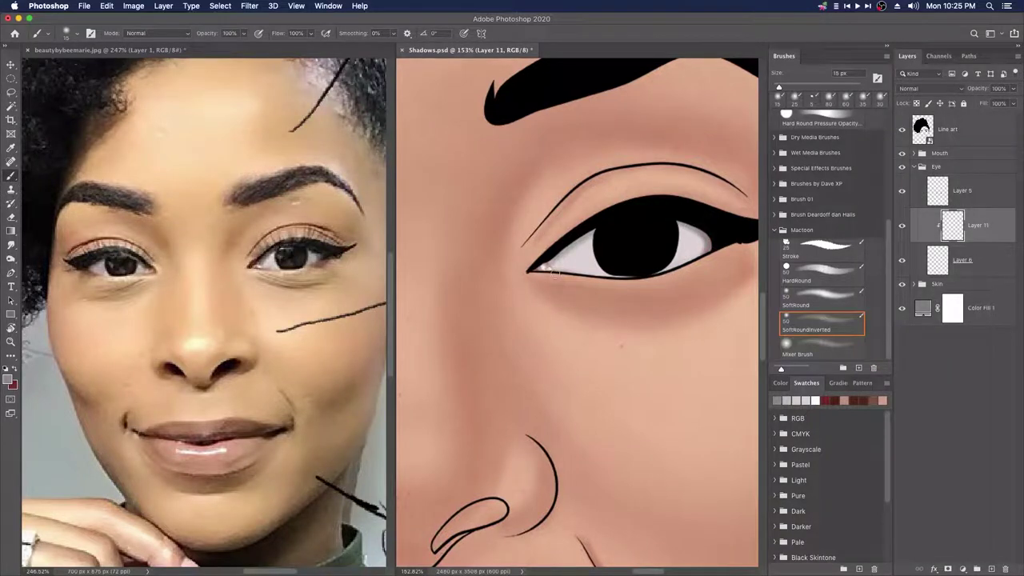
pyautogui.scroll(-4, 647, 283)
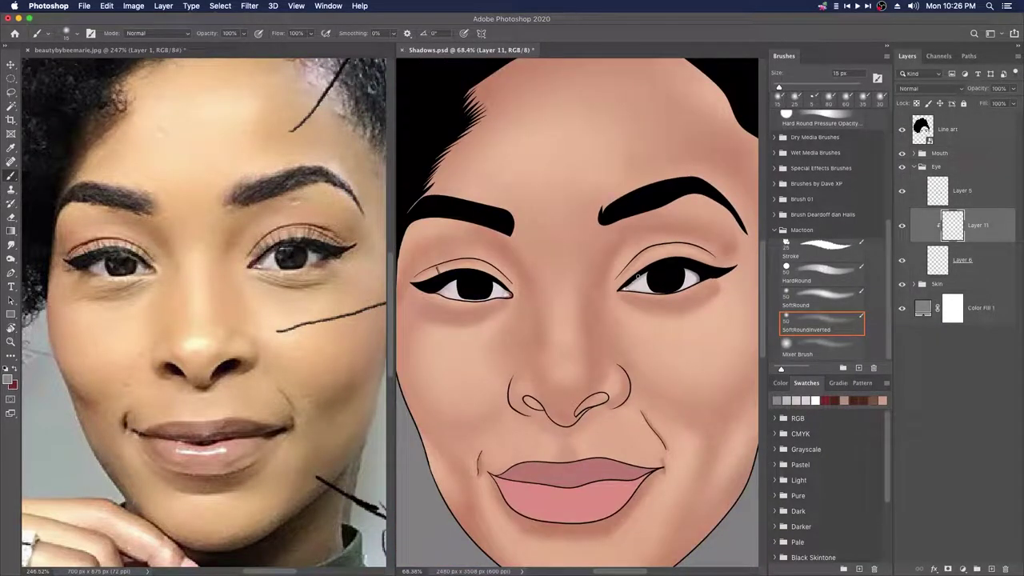
# Step: Soften the grey shading on the eye whites with the SoftRoundInverted brush, trying 80 px and settling on 35 px
pyautogui.press(']')
pyautogui.press(']')
pyautogui.press(']')
pyautogui.press(']')
pyautogui.press(']')
pyautogui.press(']')
pyautogui.press(']')
pyautogui.press(']')
pyautogui.press(']')
pyautogui.press(']')
pyautogui.scroll(-2, 688, 269)
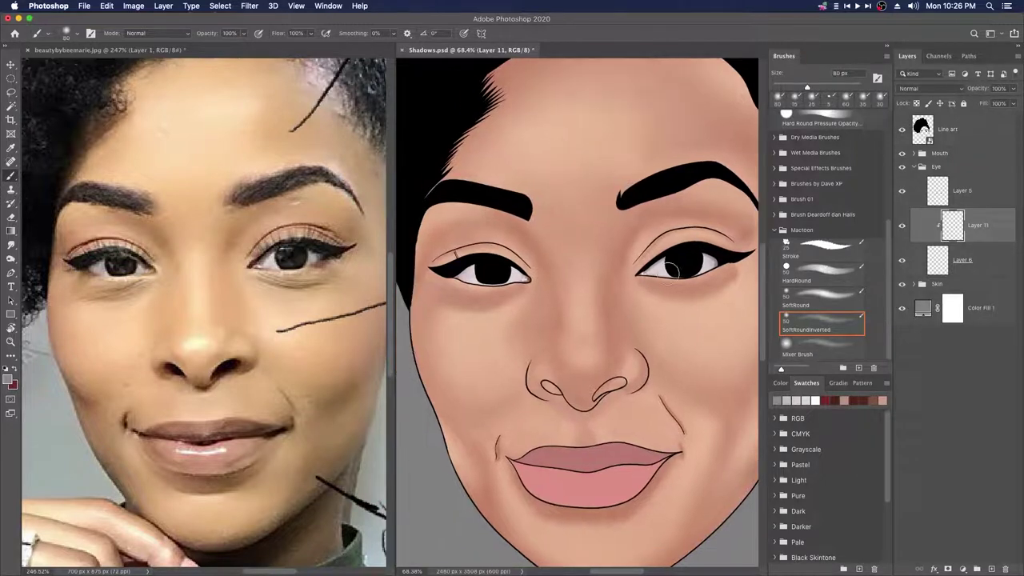
pyautogui.hscroll(-3, 666, 340)
pyautogui.press('[')
pyautogui.press('[')
pyautogui.press('[')
pyautogui.press('[')
pyautogui.press('[')
pyautogui.press('[')
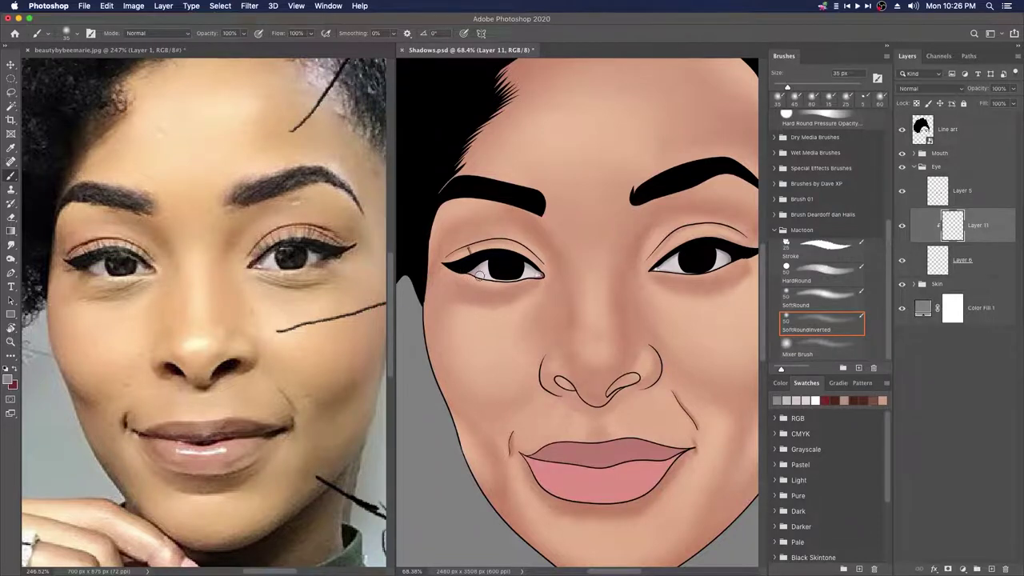
pyautogui.moveTo(674, 364); pyautogui.dragTo(632, 364)
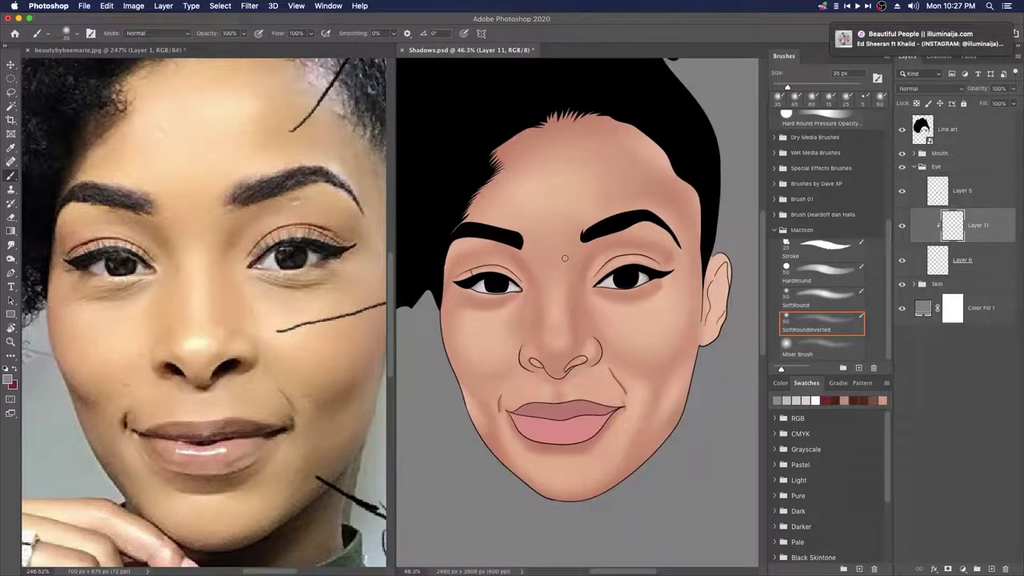
pyautogui.moveTo(563, 331); pyautogui.dragTo(549, 304)
pyautogui.scroll(2, 552, 301)
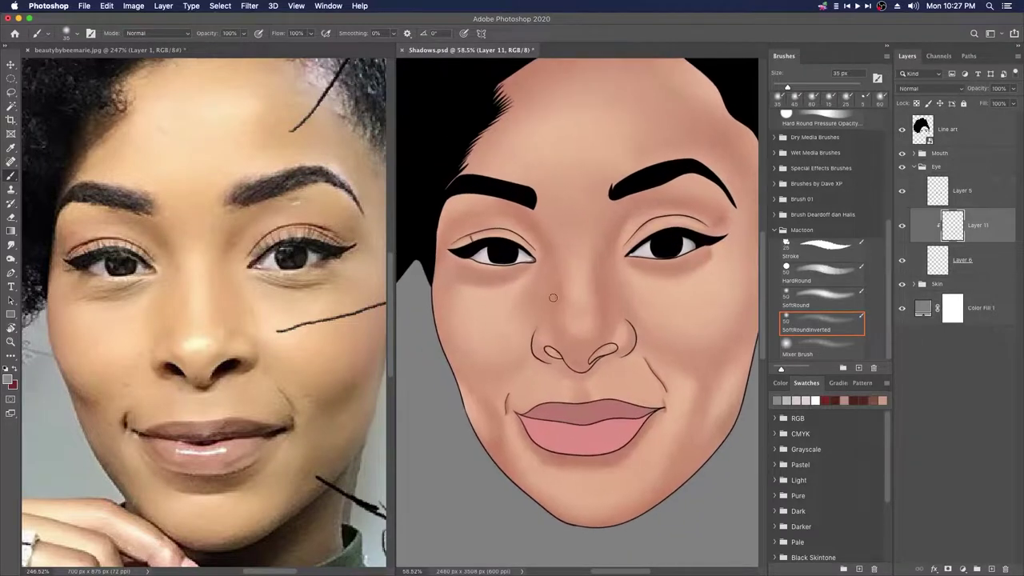
# Step: Add a new layer above Layer 7 in the Mouth group and clip it to Layer 7
pyautogui.click(915, 166)
pyautogui.click(914, 154)
pyautogui.click(953, 225)
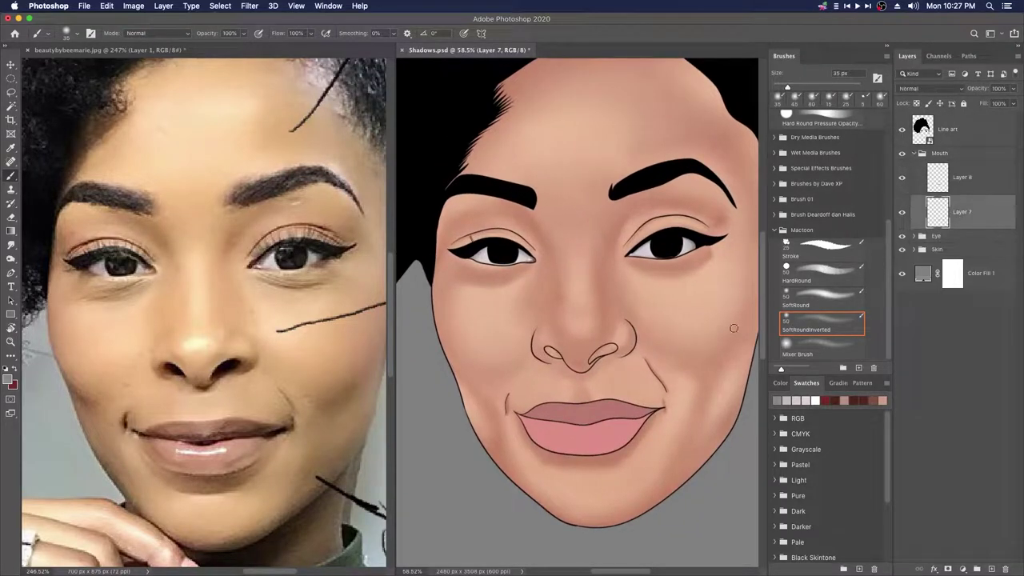
pyautogui.press('super+shift+alt+n')
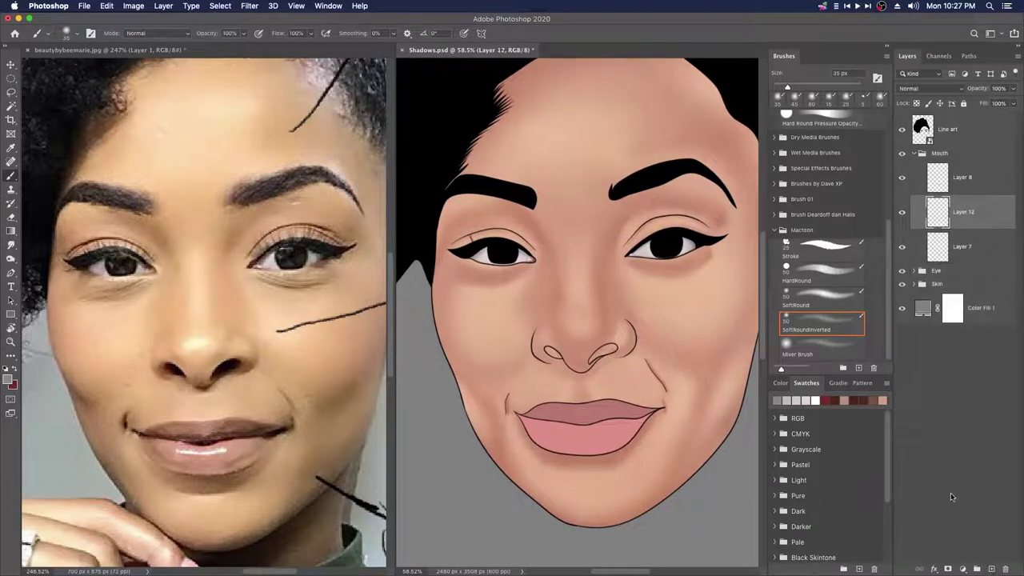
pyautogui.keyDown('alt'); pyautogui.click(943, 228); pyautogui.keyUp('alt')
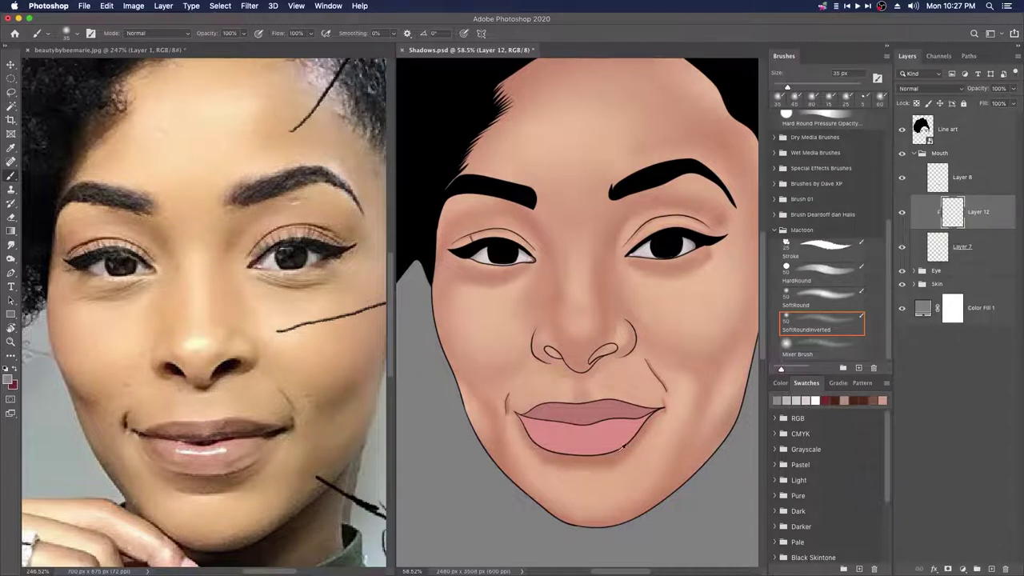
# Step: Sample a tone beside the mouth, adjust it to a muted red, and shade the lower lip's outer edges at 35 px
pyautogui.scroll(3, 622, 448)
pyautogui.keyDown('alt'); pyautogui.click(503, 407); pyautogui.keyUp('alt')
pyautogui.click(7, 379)
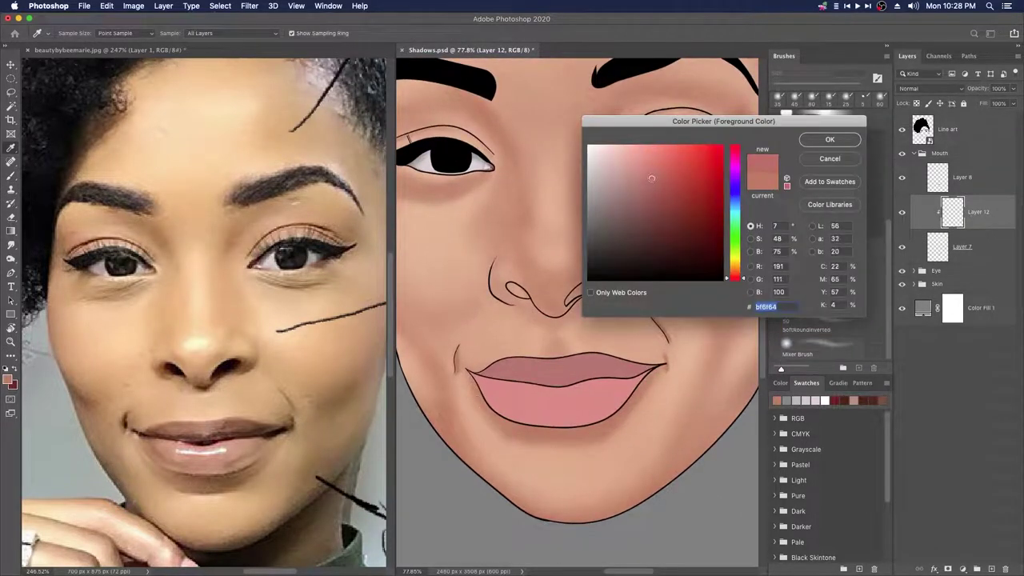
pyautogui.click(830, 139)
pyautogui.press('b')
pyautogui.scroll(1, 472, 374)
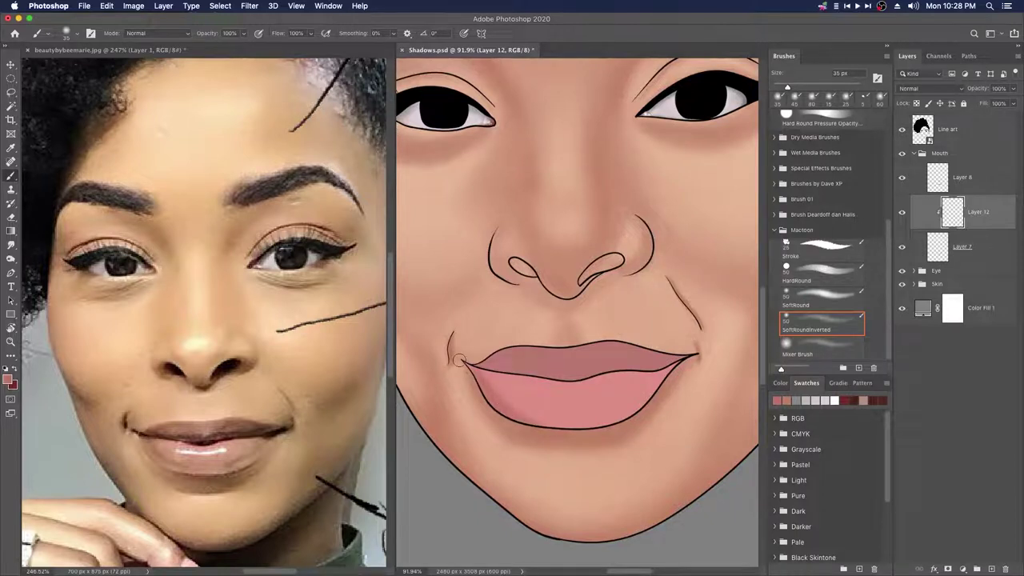
pyautogui.hscroll(2, 458, 360)
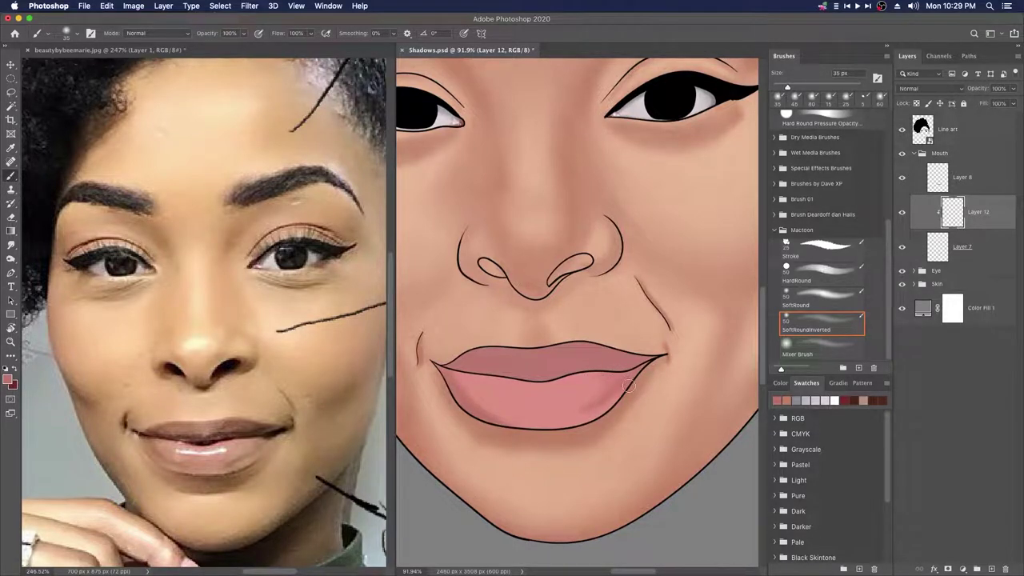
pyautogui.scroll(-5, 629, 386)
pyautogui.scroll(3, 620, 400)
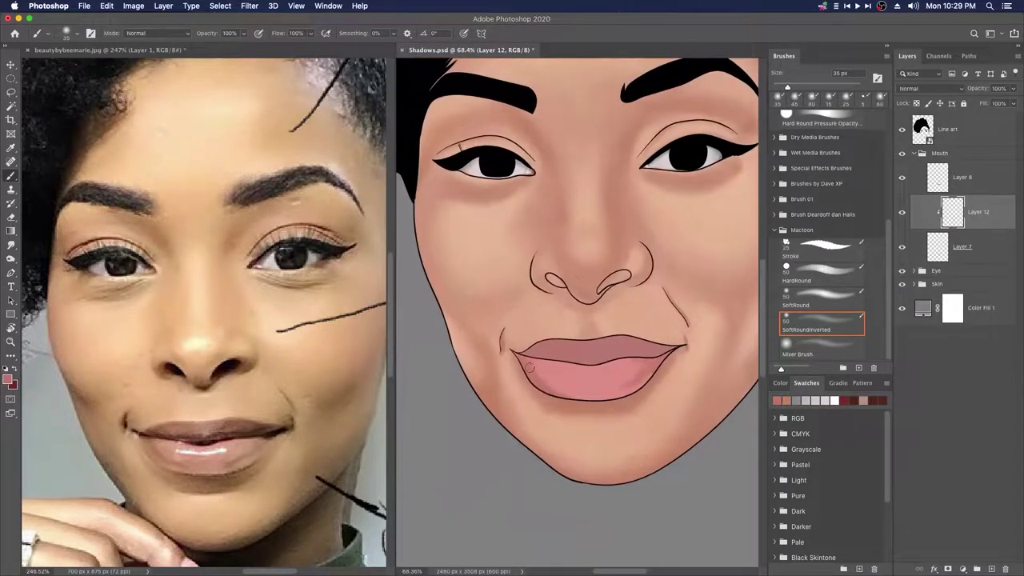
pyautogui.scroll(3, 528, 366)
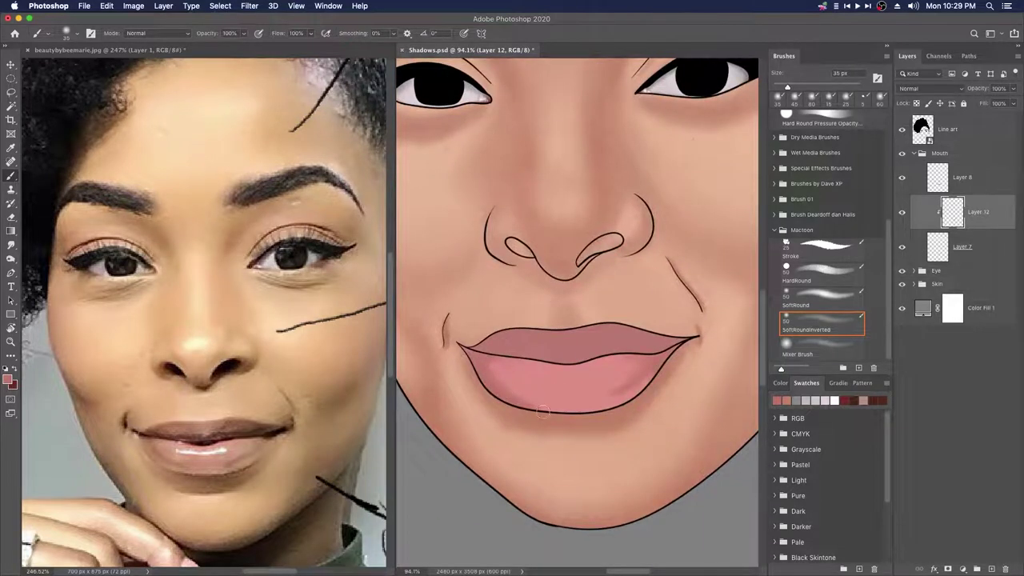
# Step: Pick a darker red and deepen the shading at the lower lip's corners, reducing the brush to 25 px
pyautogui.click(7, 379)
pyautogui.click(652, 183)
pyautogui.click(827, 139)
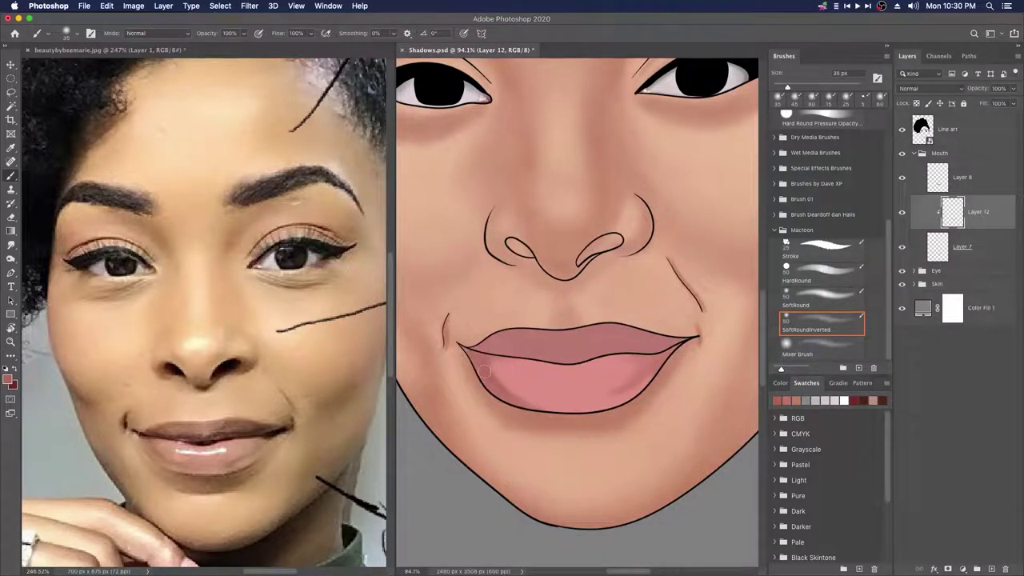
pyautogui.hscroll(2, 565, 392)
pyautogui.press('[')
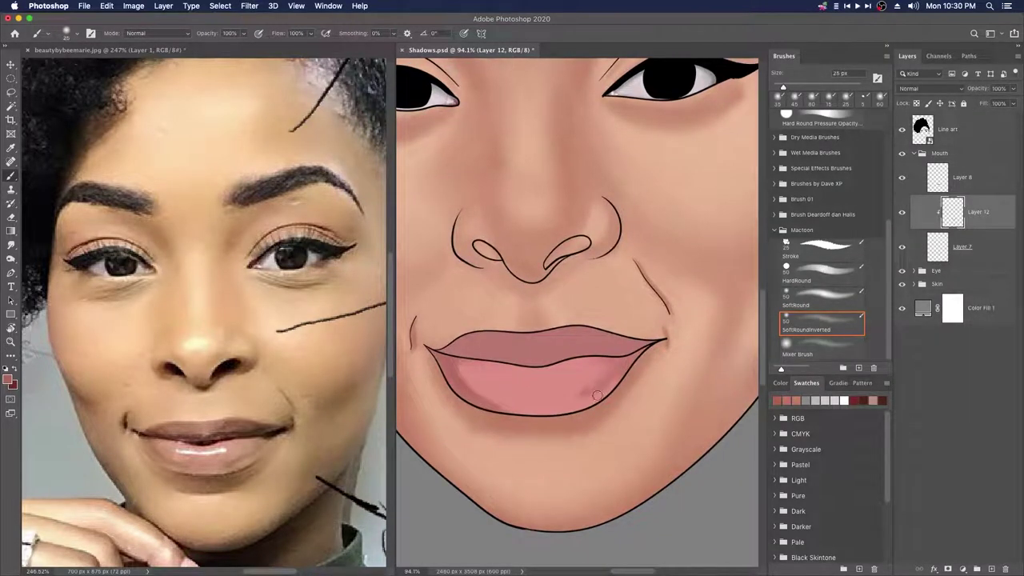
# Step: Switch to iTunes, change the music playback, and close its window
pyautogui.moveTo(469, 549)
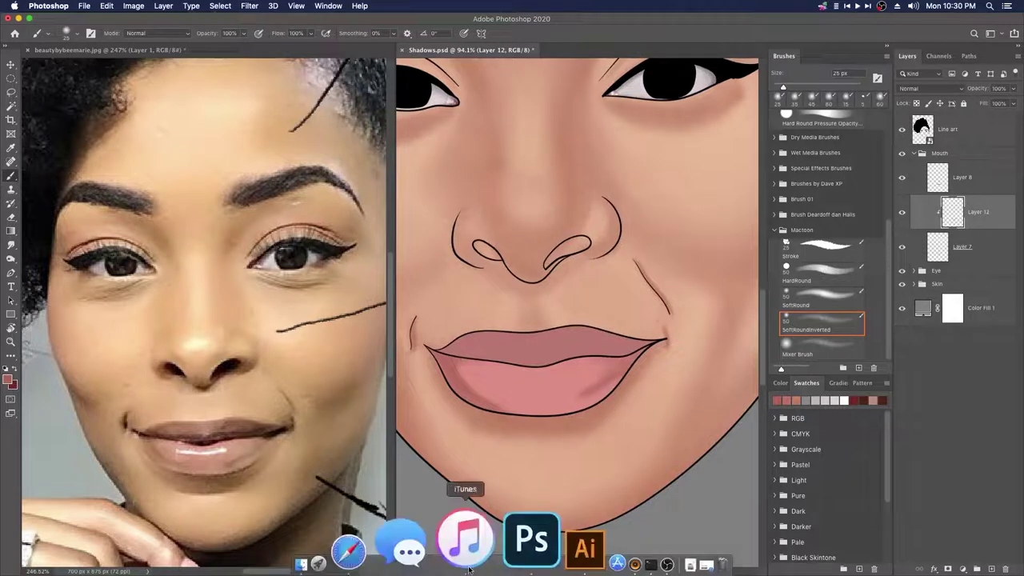
pyautogui.click(446, 549)
pyautogui.click(176, 5)
pyautogui.moveTo(240, 169)
pyautogui.click(285, 170)
pyautogui.doubleClick(403, 183)
pyautogui.press('super+w')
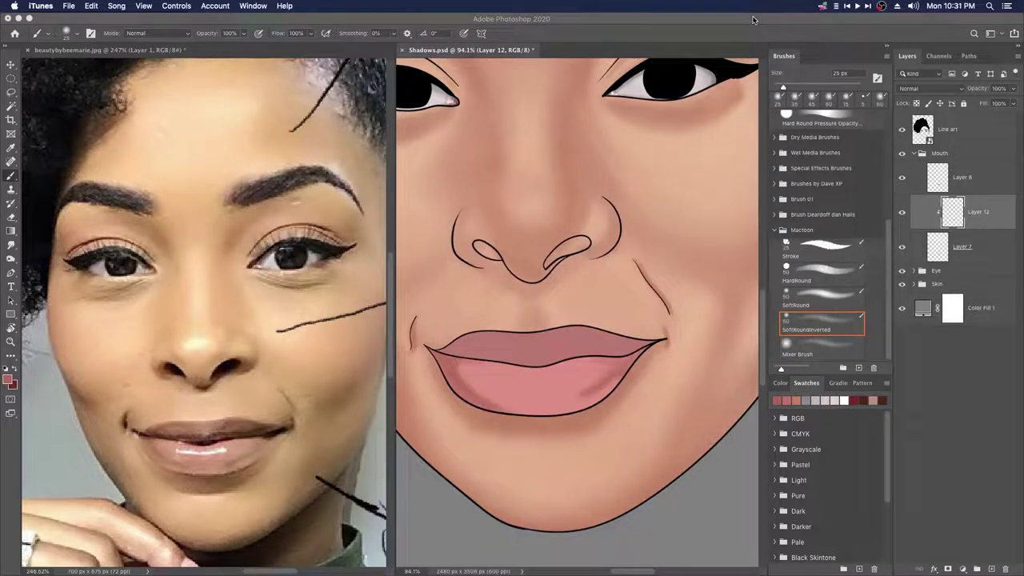
# Step: Return to Photoshop, adjust a sampled lip colour to a warm red, and shade the lower lip with a 60 px brush
pyautogui.click(559, 342)
pyautogui.scroll(-5, 559, 342)
pyautogui.scroll(4, 585, 389)
pyautogui.press(']')
pyautogui.press(']')
pyautogui.press(']')
pyautogui.press(']')
pyautogui.press(']')
pyautogui.press(']')
pyautogui.press(']')
pyautogui.press(']')
pyautogui.press(']')
pyautogui.press('[')
pyautogui.press('[')
pyautogui.press('[')
pyautogui.keyDown('alt'); pyautogui.click(558, 331); pyautogui.keyUp('alt')
pyautogui.press('n')
pyautogui.moveTo(654, 187); pyautogui.dragTo(653, 176)
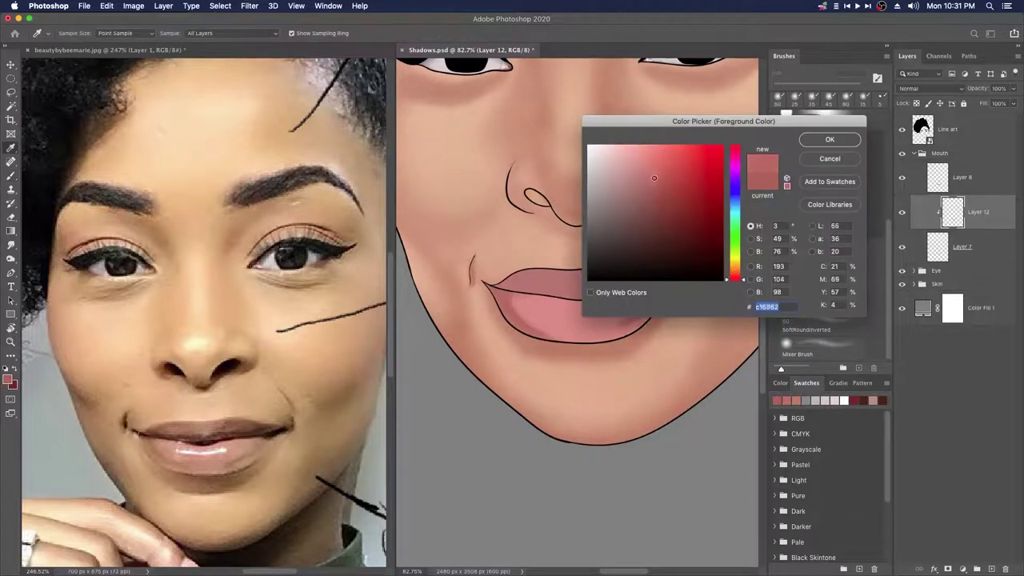
pyautogui.press('Return')
pyautogui.press('b')
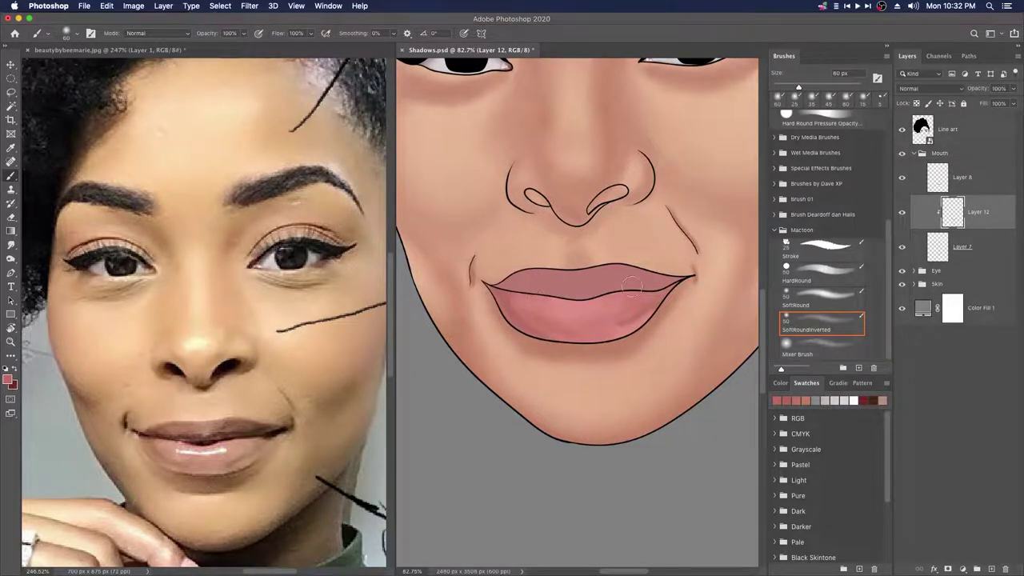
# Step: Change the foreground to a muted salmon pink, blend the lower lip shading, and reduce the brush to 25 px
pyautogui.click(8, 379)
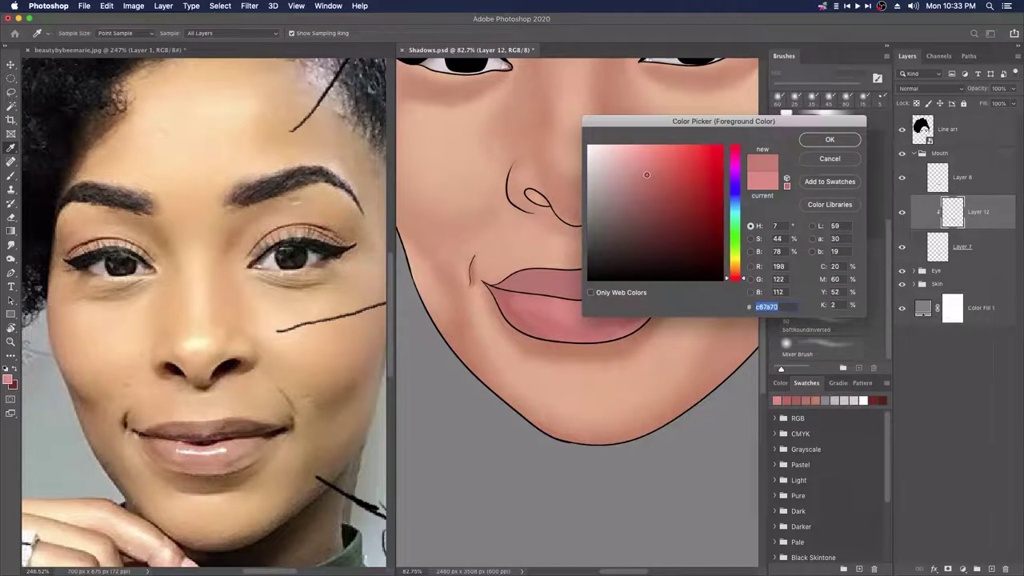
pyautogui.press('Return')
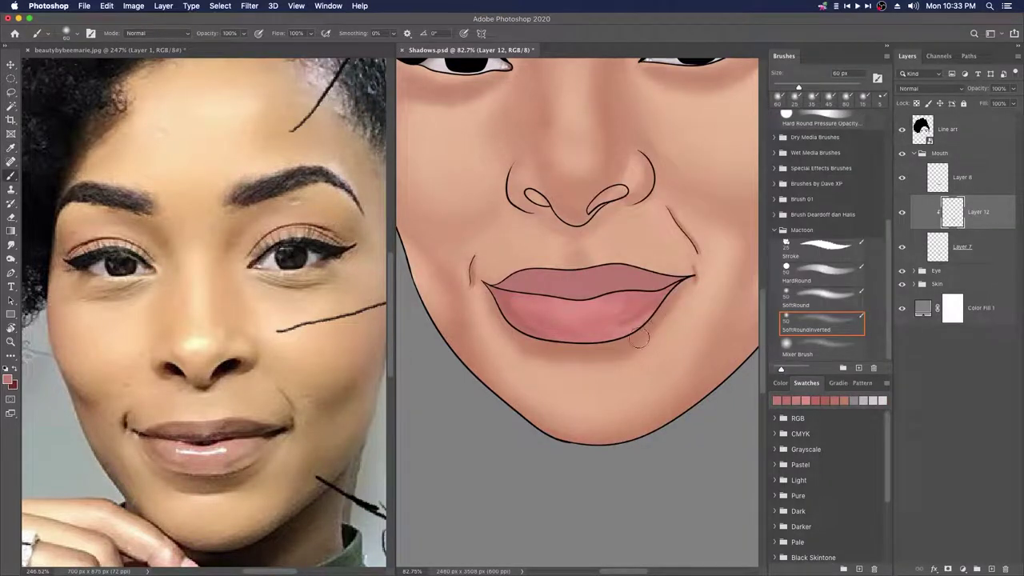
pyautogui.press('[')
pyautogui.press('[')
pyautogui.press('[')
pyautogui.press('[')
pyautogui.press('[')
pyautogui.press('[')
pyautogui.scroll(-5, 534, 341)
pyautogui.scroll(5, 597, 387)
pyautogui.scroll(-5, 566, 272)
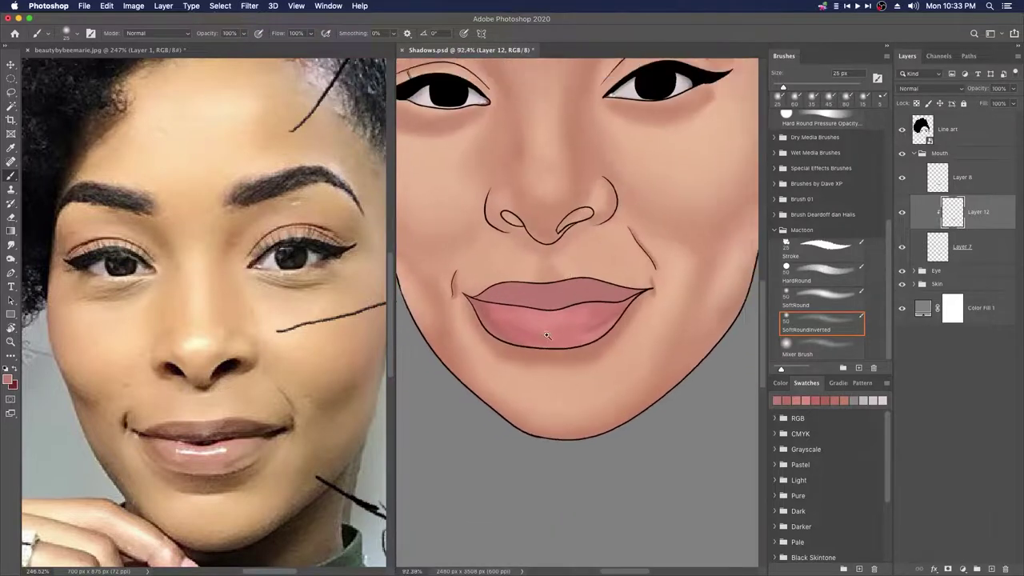
# Step: Set the foreground to a near-black red (#1F0806) and darken the mouth corner on the viewer's right with the 25 px brush
pyautogui.scroll(5, 620, 436)
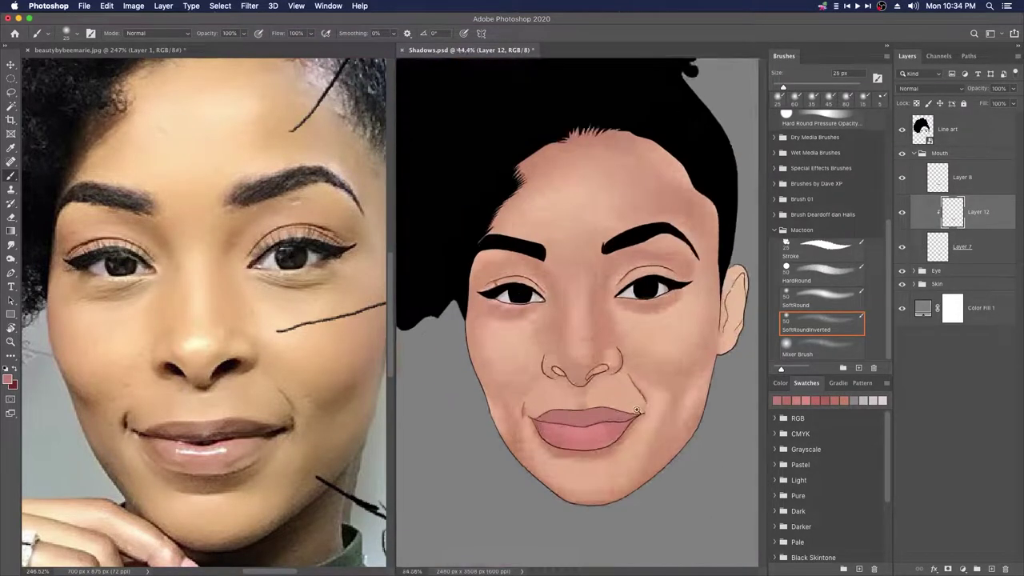
pyautogui.click(7, 380)
pyautogui.click(699, 252)
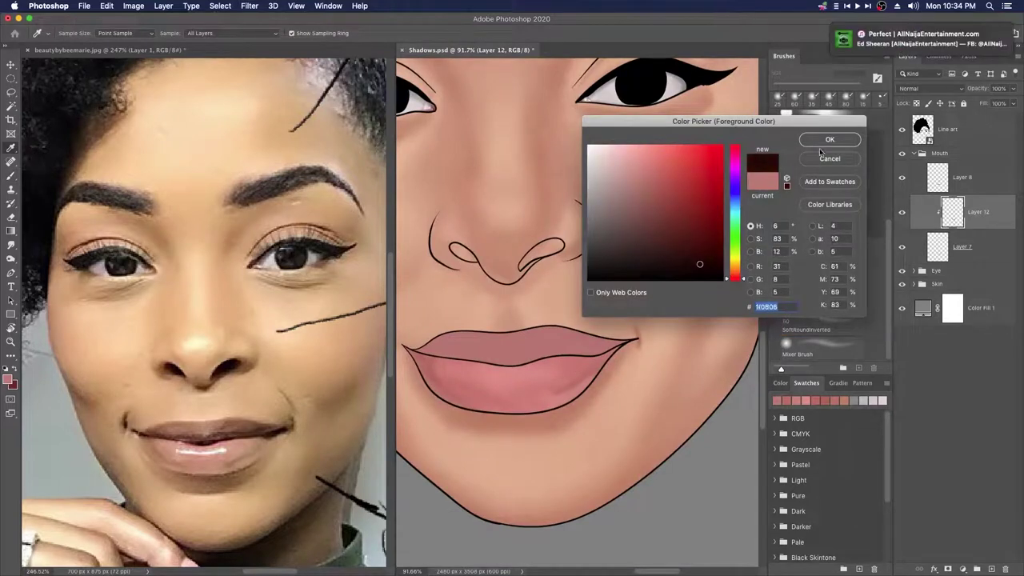
pyautogui.press('Return')
pyautogui.press('b')
pyautogui.scroll(3, 647, 401)
pyautogui.moveTo(554, 327)
pyautogui.mouseDown()
pyautogui.moveTo(620, 312)
pyautogui.moveTo(578, 329)
pyautogui.mouseUp()
pyautogui.scroll(-4, 578, 329)
pyautogui.scroll(1, 578, 329)
pyautogui.scroll(2, 513, 344)
pyautogui.scroll(1, 513, 345)
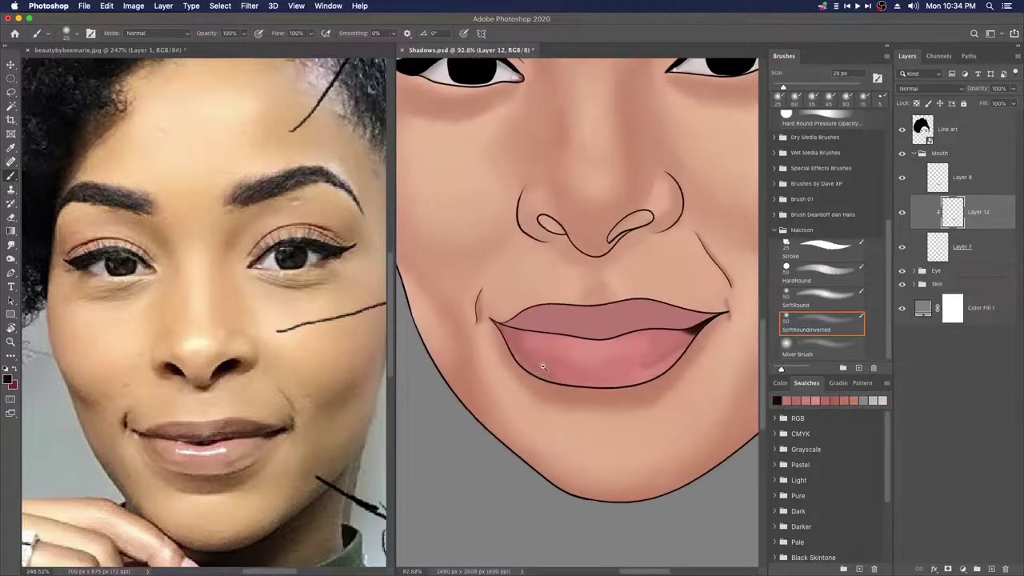
# Step: Reduce the brush to 7 px and darken the other mouth corner and the line between the lips
pyautogui.scroll(1, 497, 325)
pyautogui.press('[')
pyautogui.press('[')
pyautogui.press('[')
pyautogui.press('[')
pyautogui.press('[')
pyautogui.press('[')
pyautogui.moveTo(609, 352); pyautogui.dragTo(548, 343)
pyautogui.moveTo(444, 306); pyautogui.dragTo(428, 304)
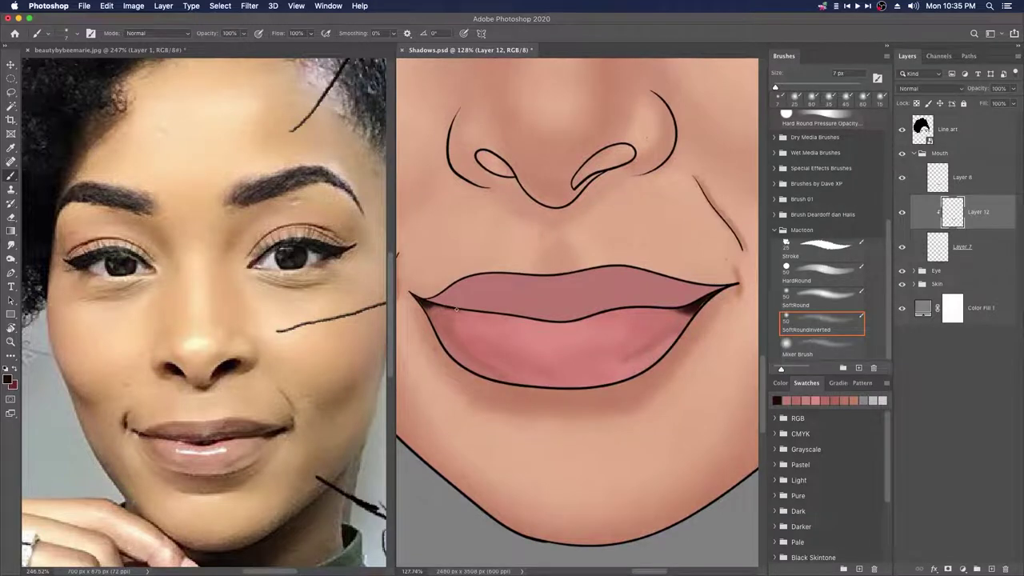
pyautogui.hscroll(2, 470, 313)
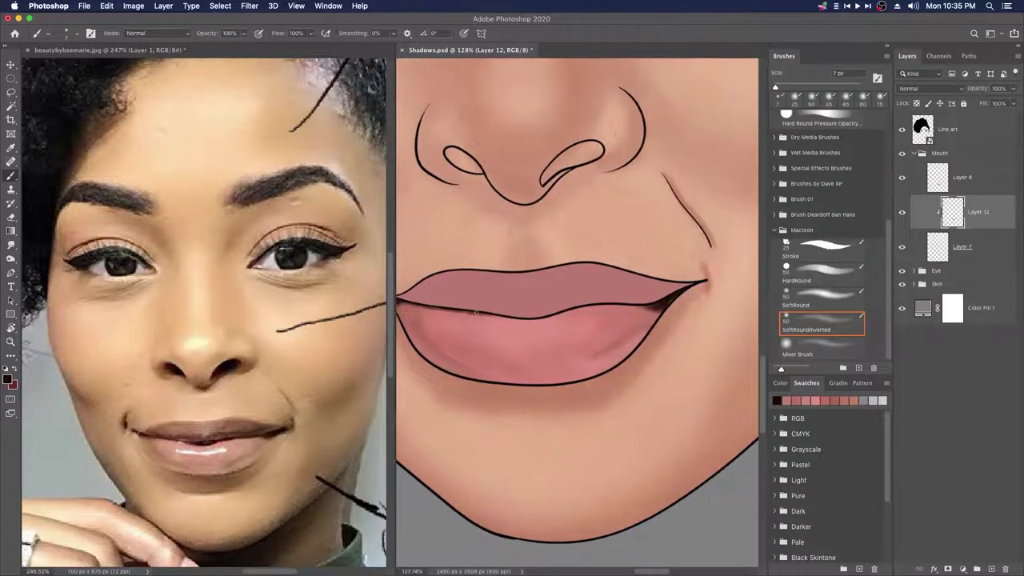
pyautogui.scroll(-3, 507, 317)
pyautogui.scroll(3, 472, 302)
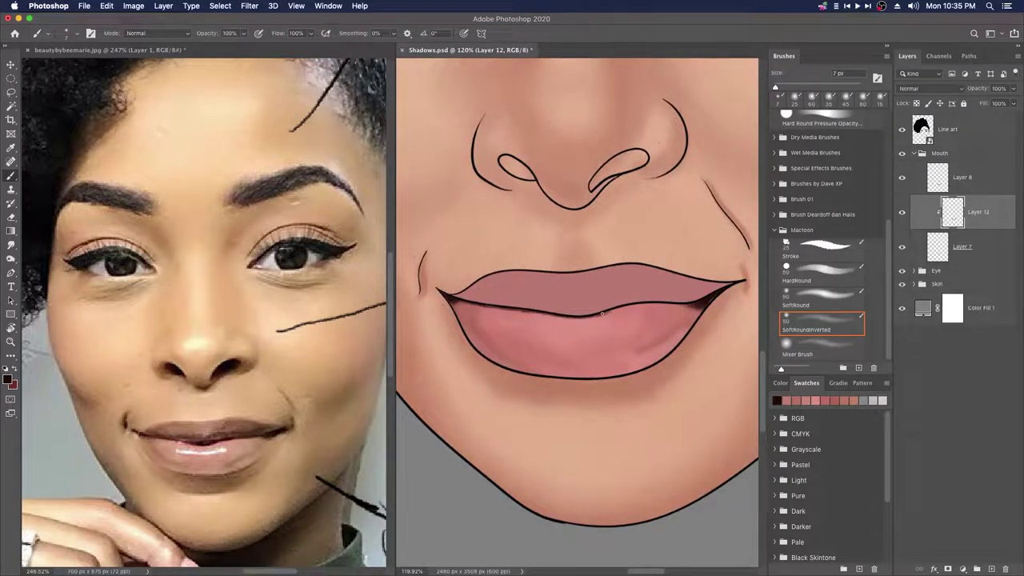
pyautogui.hscroll(2, 580, 307)
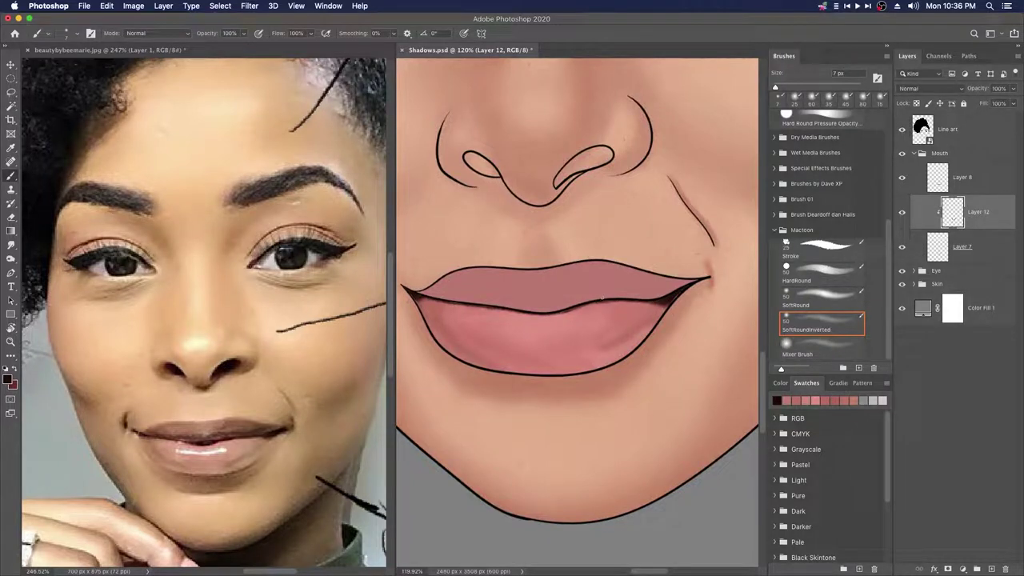
pyautogui.moveTo(688, 302); pyautogui.dragTo(497, 208)
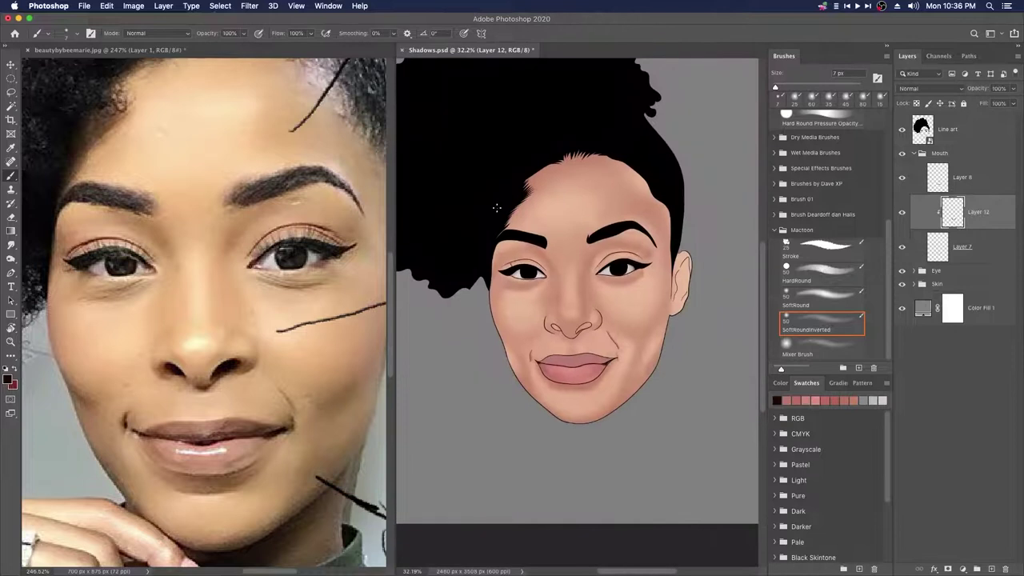
# Step: Add a clipped layer above the upper lip layer and darken a sampled lip colour to a brownish red (#834844)
pyautogui.scroll(2, 496, 208)
pyautogui.moveTo(579, 329); pyautogui.dragTo(608, 360)
pyautogui.click(977, 170)
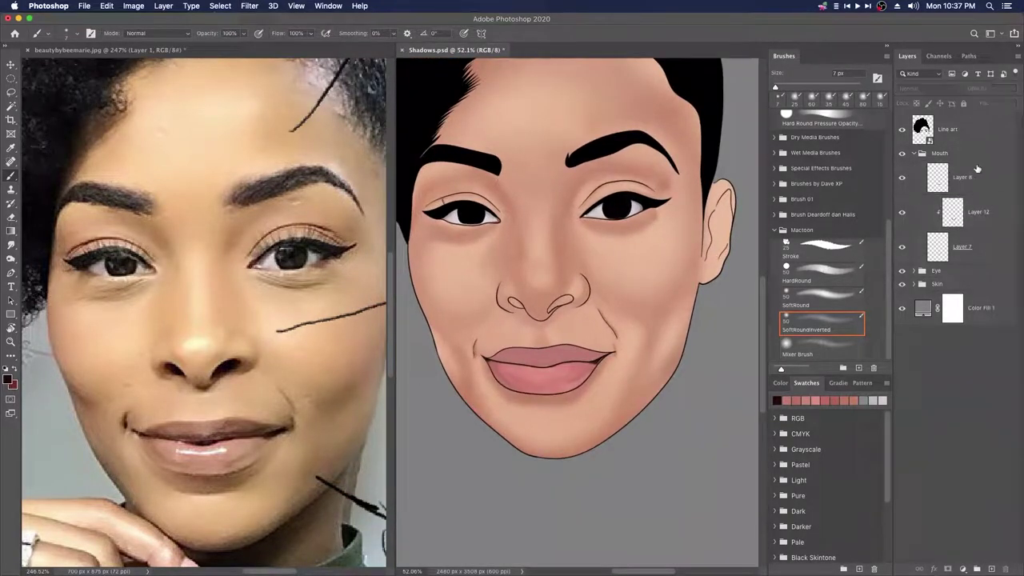
pyautogui.press('alt+shift+super+n')
pyautogui.press('alt+super+g')
pyautogui.keyDown('alt'); pyautogui.click(561, 357); pyautogui.keyUp('alt')
pyautogui.click(8, 379)
pyautogui.moveTo(642, 183); pyautogui.dragTo(653, 211)
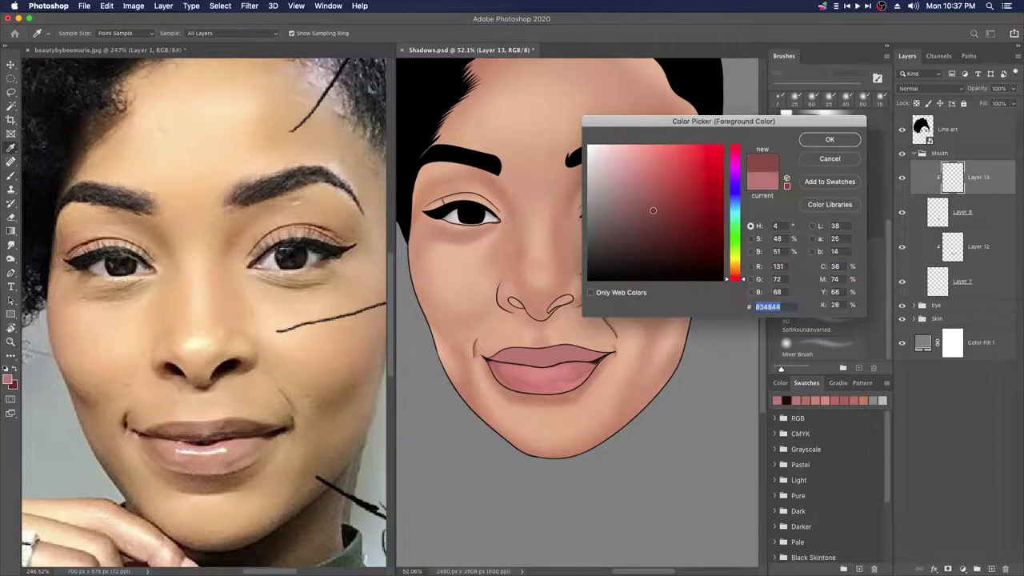
pyautogui.press('Return')
pyautogui.press('b')
# Step: Darken the foreground to a deep brown-red (#562724) and shade the upper lip along the mouth line
pyautogui.scroll(4, 571, 354)
pyautogui.press('i')
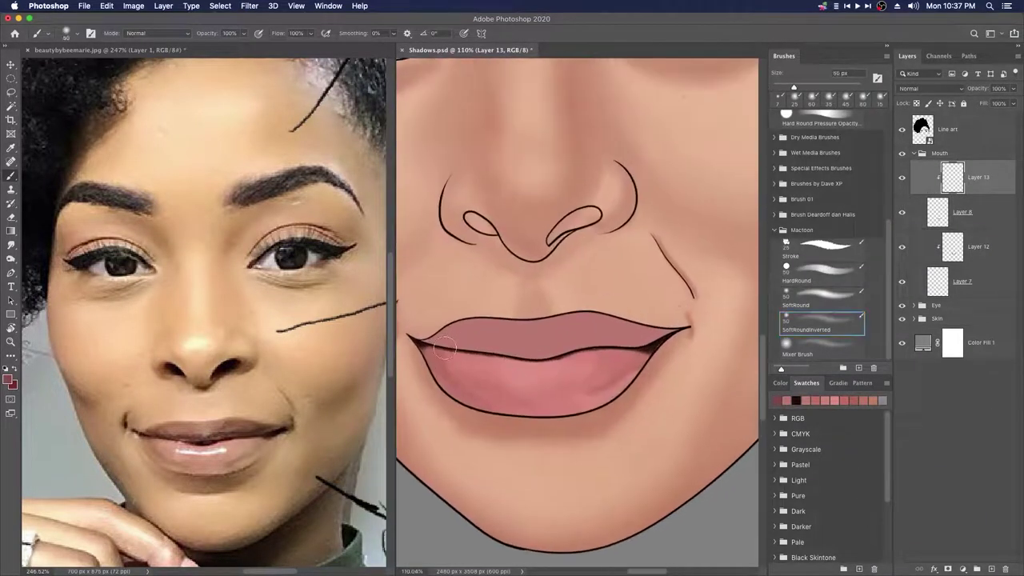
pyautogui.click(8, 379)
pyautogui.moveTo(653, 212); pyautogui.dragTo(665, 224)
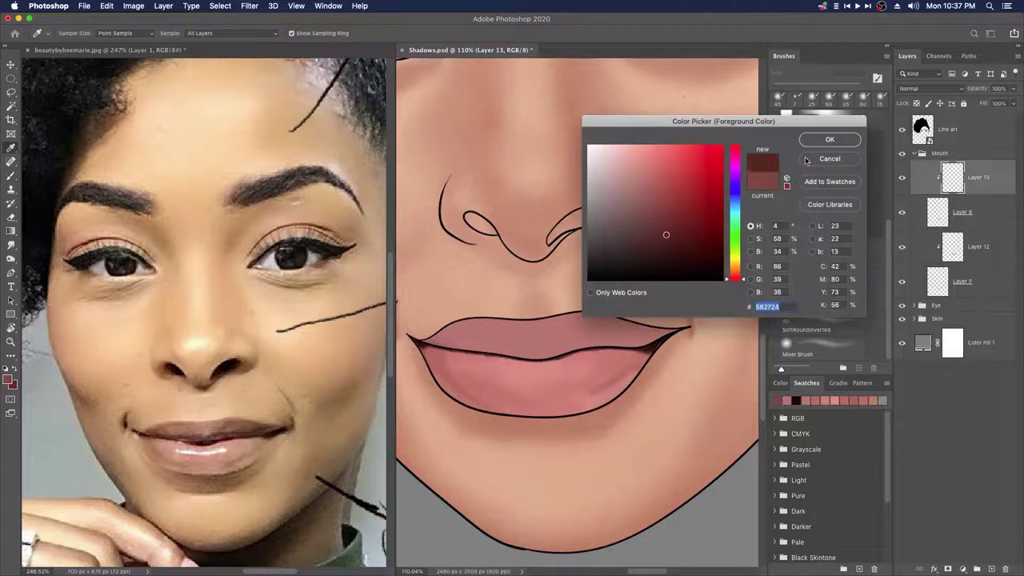
pyautogui.press('Return')
pyautogui.press('b')
pyautogui.moveTo(453, 347)
pyautogui.mouseDown()
pyautogui.moveTo(569, 353)
pyautogui.moveTo(539, 350)
pyautogui.moveTo(664, 338)
pyautogui.moveTo(548, 352)
pyautogui.moveTo(420, 349)
pyautogui.moveTo(485, 344)
pyautogui.mouseUp()
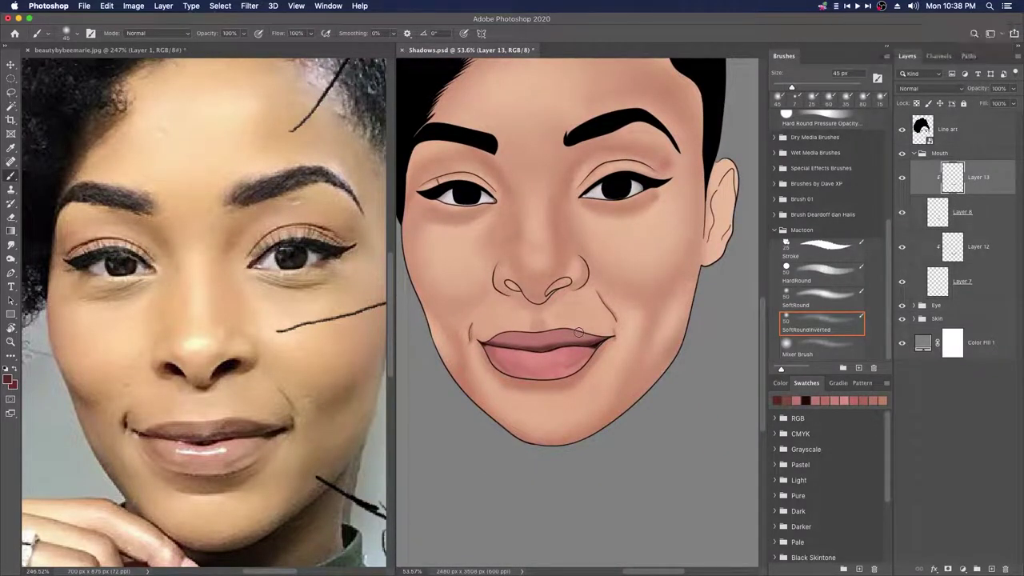
pyautogui.scroll(3, 548, 313)
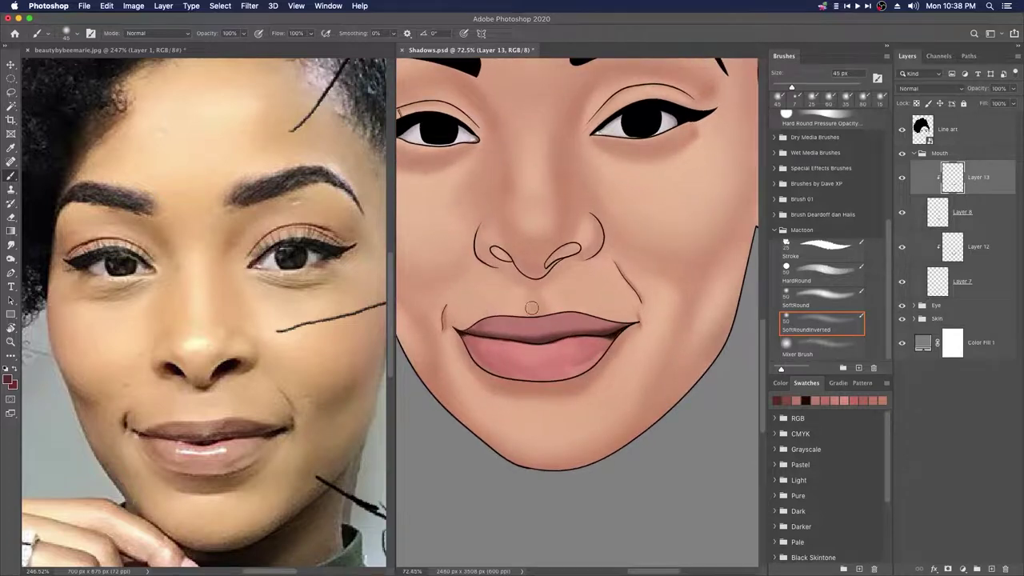
# Step: Deepen the soft shading across the upper lip and its edges, varying the brush size and ending at 60 px
pyautogui.press(']')
pyautogui.press(']')
pyautogui.press(']')
pyautogui.moveTo(575, 313)
pyautogui.mouseDown()
pyautogui.moveTo(556, 316)
pyautogui.moveTo(565, 313)
pyautogui.mouseUp()
pyautogui.press('[')
pyautogui.press('[')
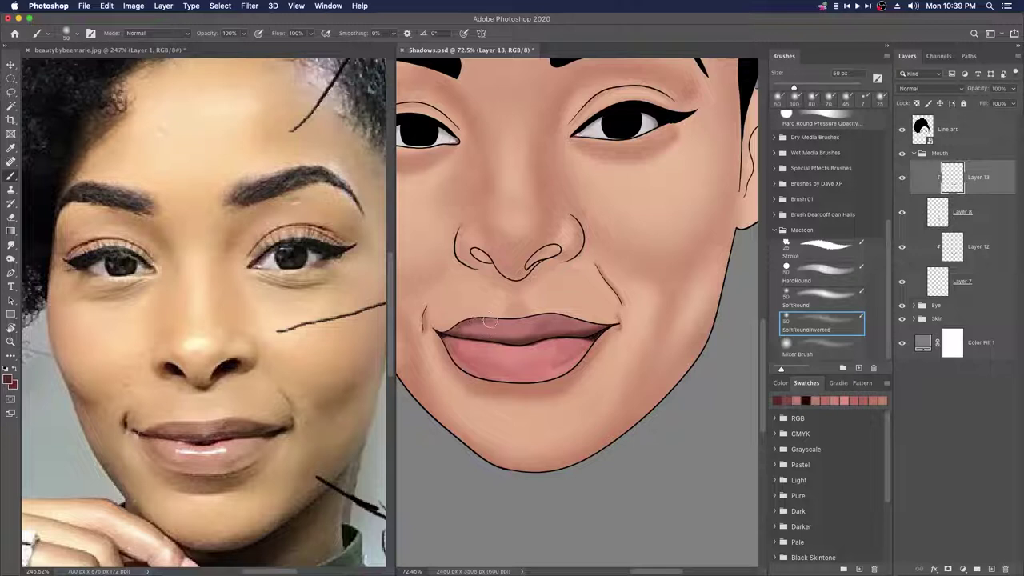
pyautogui.press(']')
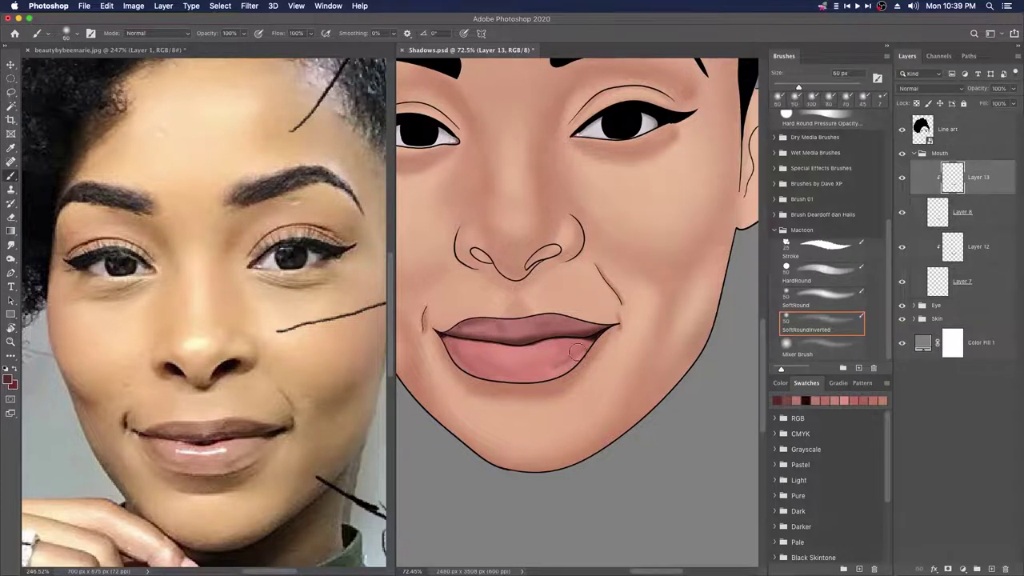
pyautogui.scroll(-2, 570, 343)
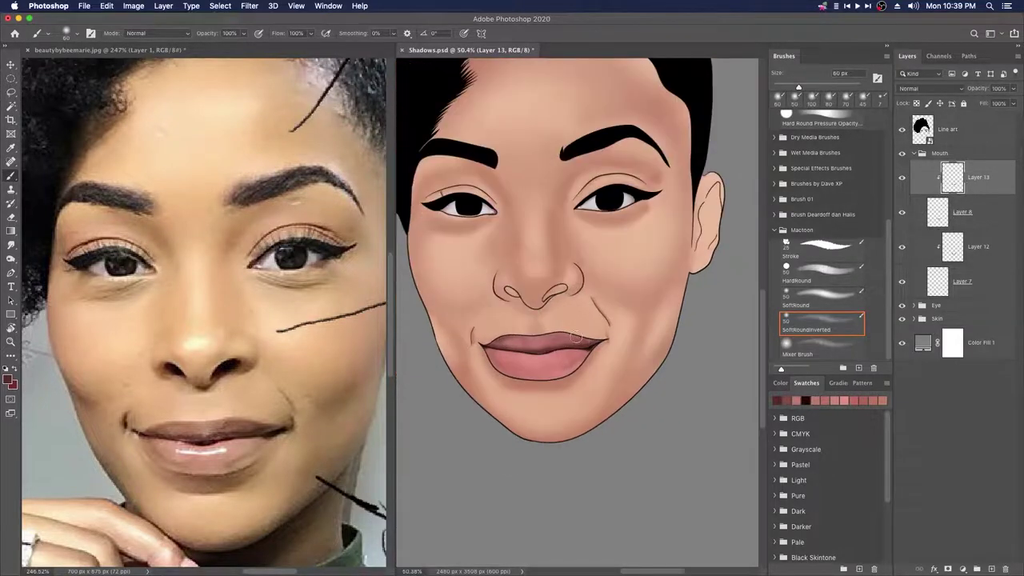
pyautogui.scroll(-2, 610, 378)
pyautogui.scroll(1, 538, 352)
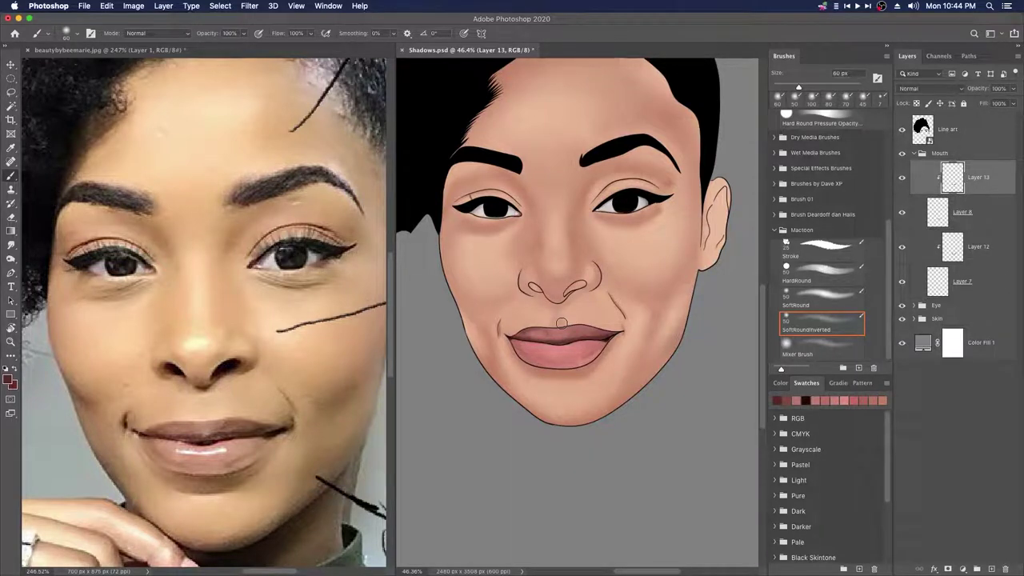
# Step: Pick a near-black red and deepen the upper lip's shadow along the mouth line with a 15 px brush
pyautogui.moveTo(543, 373); pyautogui.dragTo(560, 354)
pyautogui.press('n')
pyautogui.moveTo(665, 235); pyautogui.dragTo(677, 262)
pyautogui.press('Return')
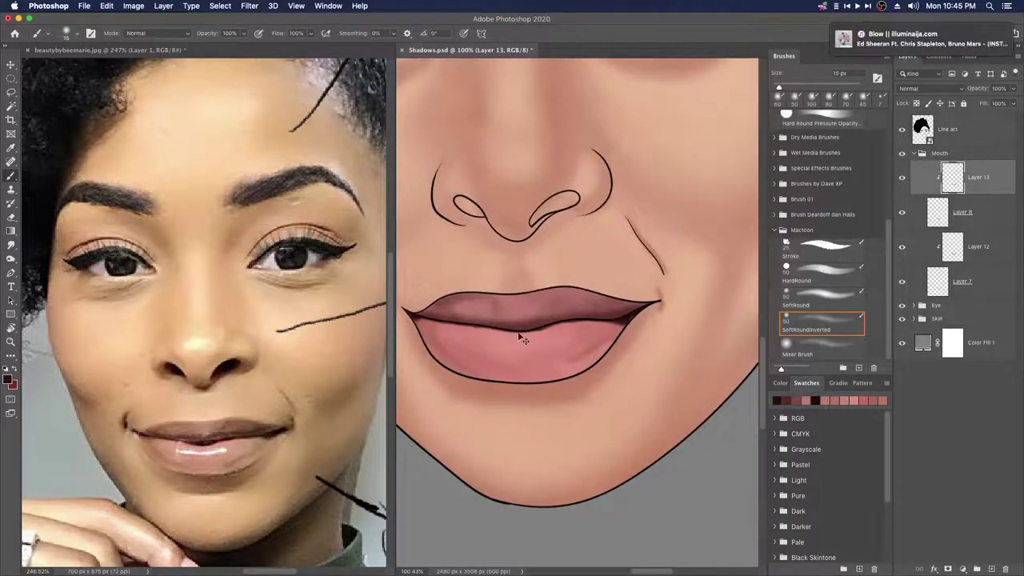
pyautogui.scroll(2, 524, 334)
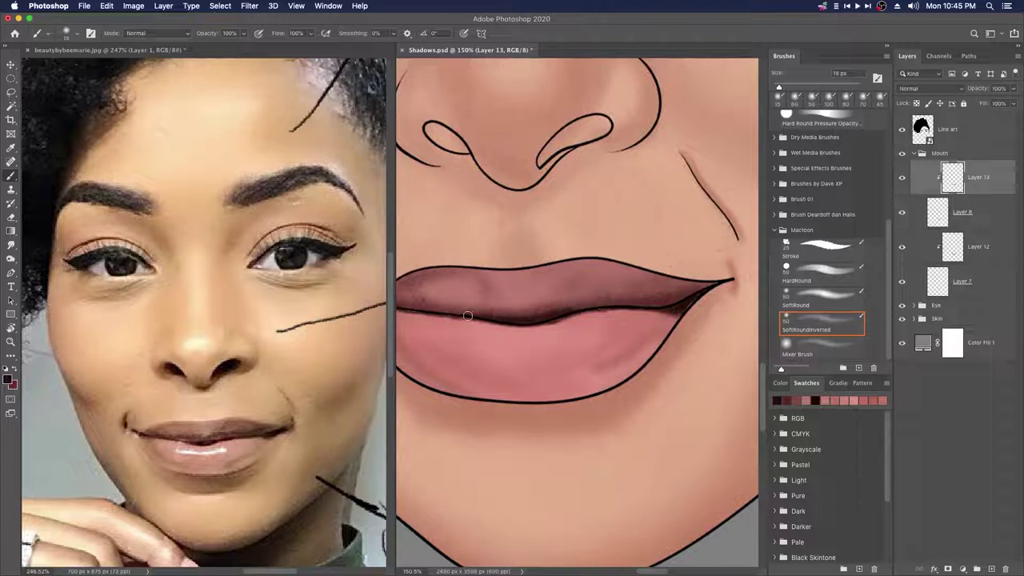
pyautogui.press('super+0')
pyautogui.scroll(5, 569, 357)
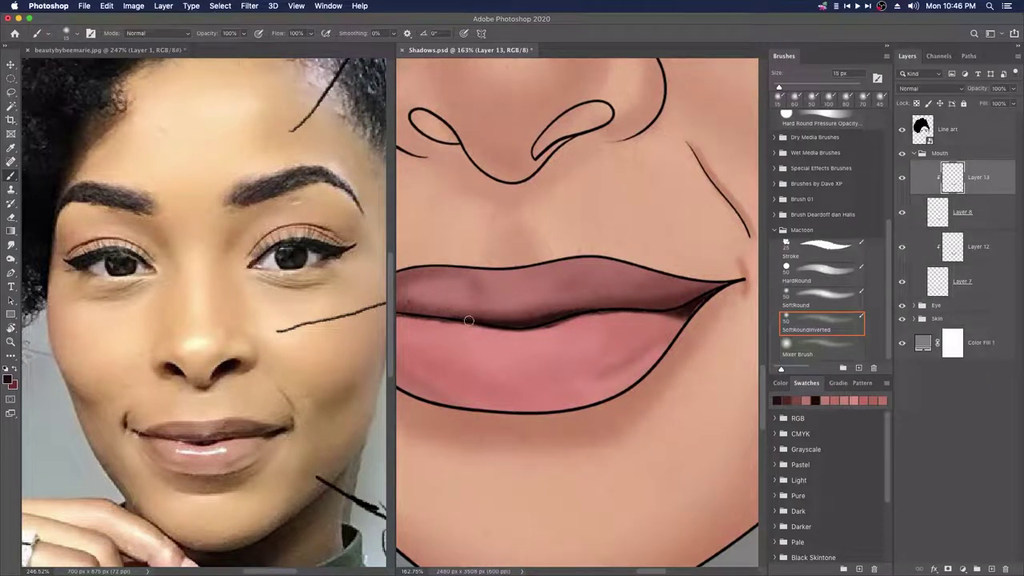
pyautogui.moveTo(636, 353)
pyautogui.mouseDown()
pyautogui.moveTo(534, 353)
pyautogui.moveTo(629, 352)
pyautogui.mouseUp()
# Step: Paint a small white teeth mark at the centre of the mouth line with the Stroke brush at 9 px
pyautogui.click(821, 249)
pyautogui.moveTo(534, 301); pyautogui.dragTo(573, 337)
pyautogui.press('d')
pyautogui.press('x')
pyautogui.press('s')
pyautogui.press('b')
pyautogui.press('[')
pyautogui.press('[')
pyautogui.press('[')
pyautogui.scroll(2, 575, 317)
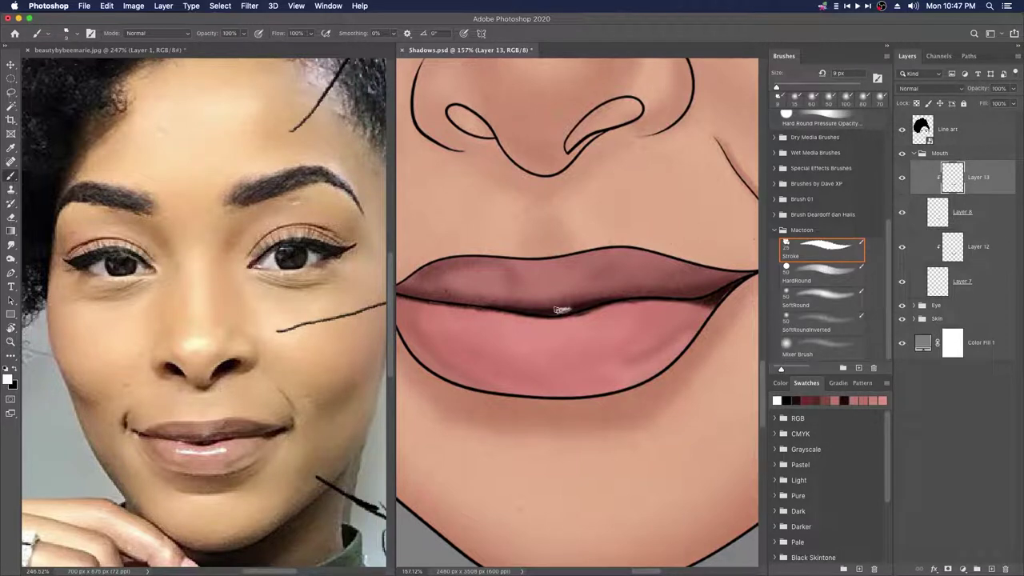
pyautogui.moveTo(572, 309); pyautogui.dragTo(570, 312)
pyautogui.scroll(-5, 631, 352)
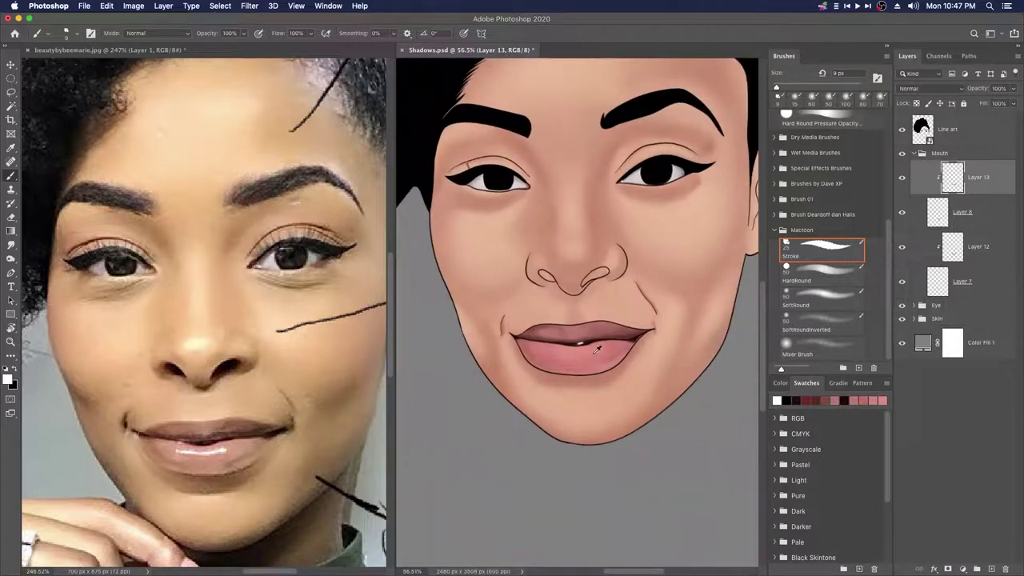
# Step: Tone down the white mark between the lips with the SoftRoundInverted brush at 40 px in a dark red
pyautogui.click(822, 322)
pyautogui.scroll(3, 572, 319)
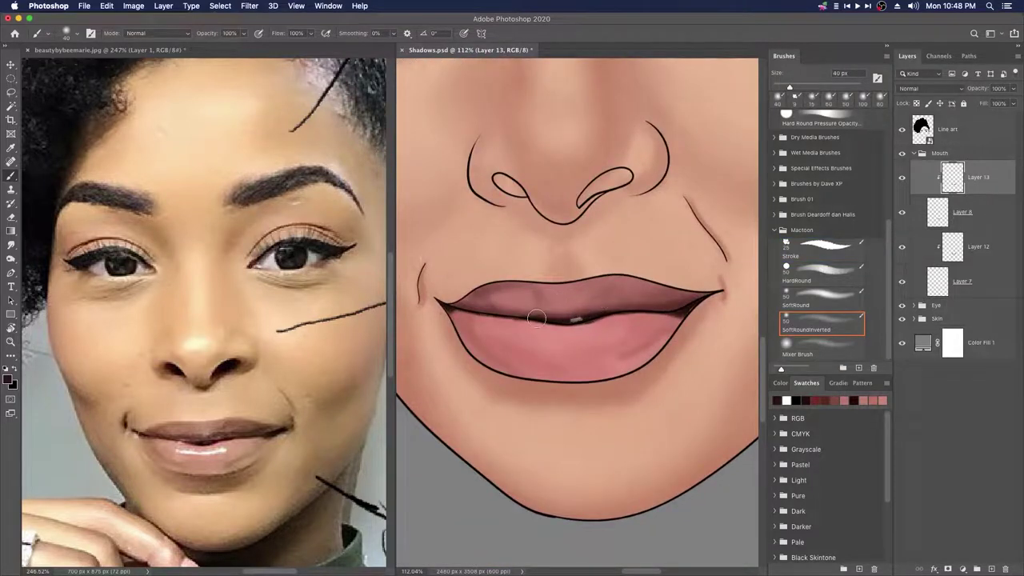
pyautogui.scroll(-5, 527, 319)
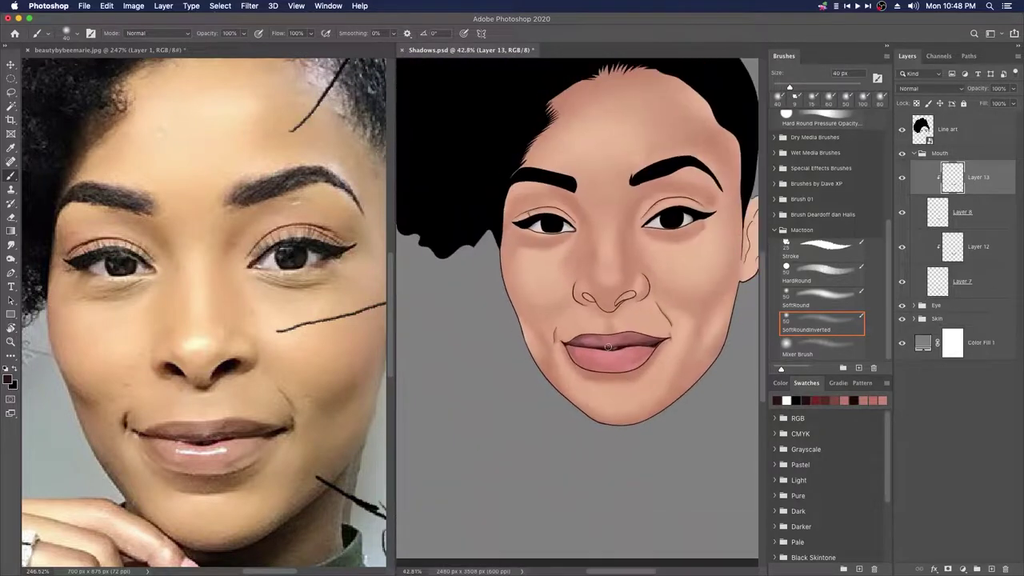
pyautogui.press('super+minus')
pyautogui.moveTo(649, 403)
pyautogui.mouseDown()
pyautogui.moveTo(620, 379)
pyautogui.moveTo(630, 299)
pyautogui.mouseUp()
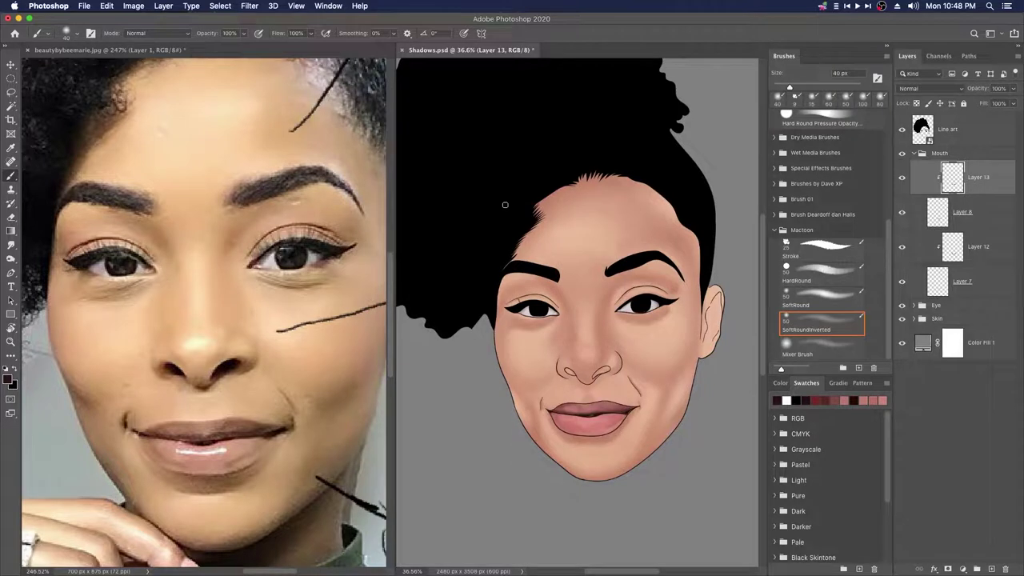
pyautogui.scroll(4, 612, 381)
pyautogui.scroll(-4, 612, 382)
# Step: Load the Eyelash_Brushes_by_xmisslizx brush set and expand it in the brush list
pyautogui.click(886, 56)
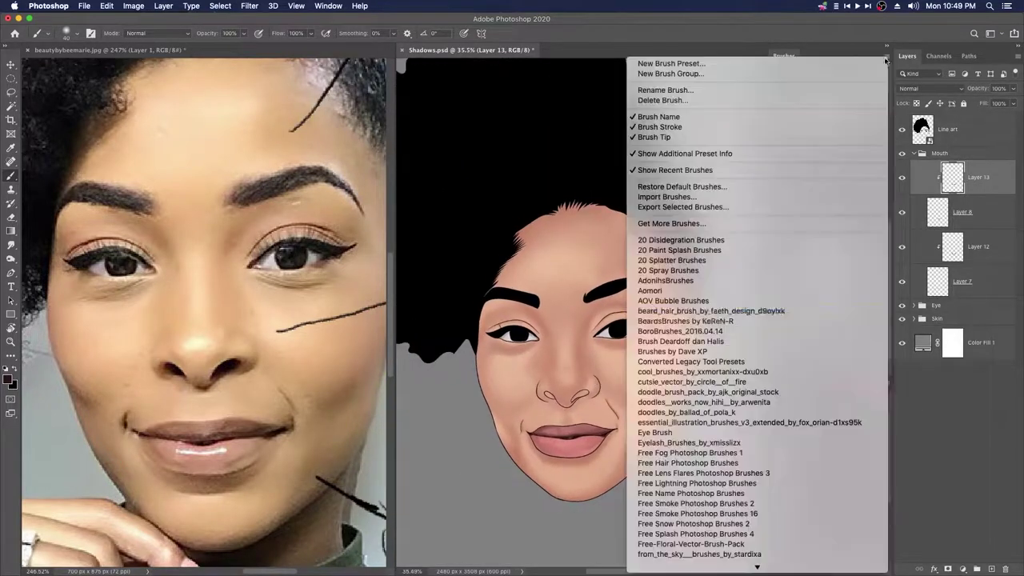
pyautogui.click(671, 441)
pyautogui.press('Return')
pyautogui.scroll(3, 797, 240)
pyautogui.click(774, 120)
pyautogui.click(774, 244)
pyautogui.scroll(-1, 832, 240)
# Step: Select Layer 5 in the Eye group and try the eyelashes3 brush at 300 px on the viewer's right eye, transforming the lashes
pyautogui.click(914, 153)
pyautogui.click(914, 166)
pyautogui.click(960, 191)
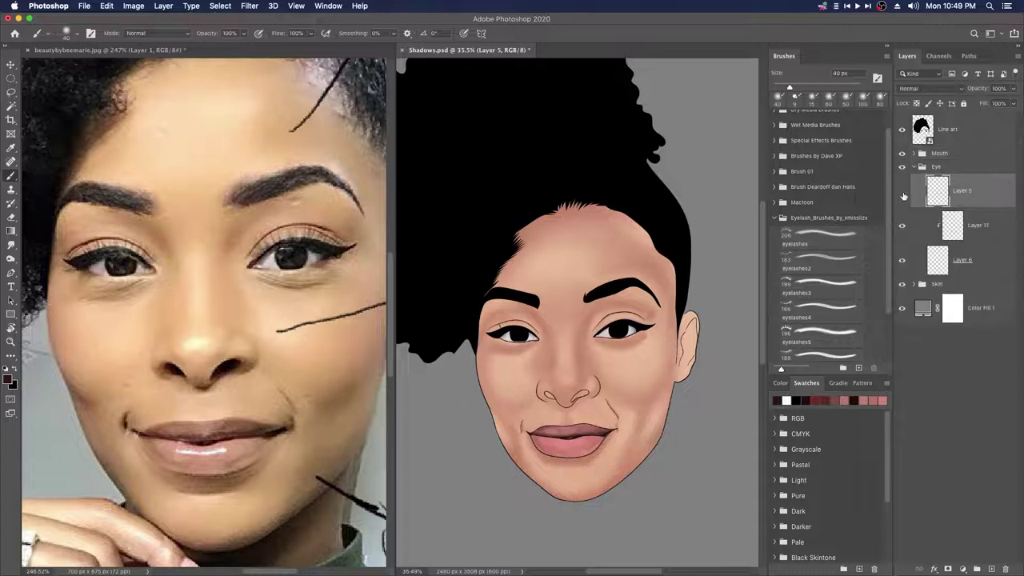
pyautogui.click(820, 285)
pyautogui.click(630, 320)
pyautogui.moveTo(629, 360); pyautogui.dragTo(674, 360)
pyautogui.moveTo(629, 274); pyautogui.dragTo(608, 352)
pyautogui.press('[')
pyautogui.press('[')
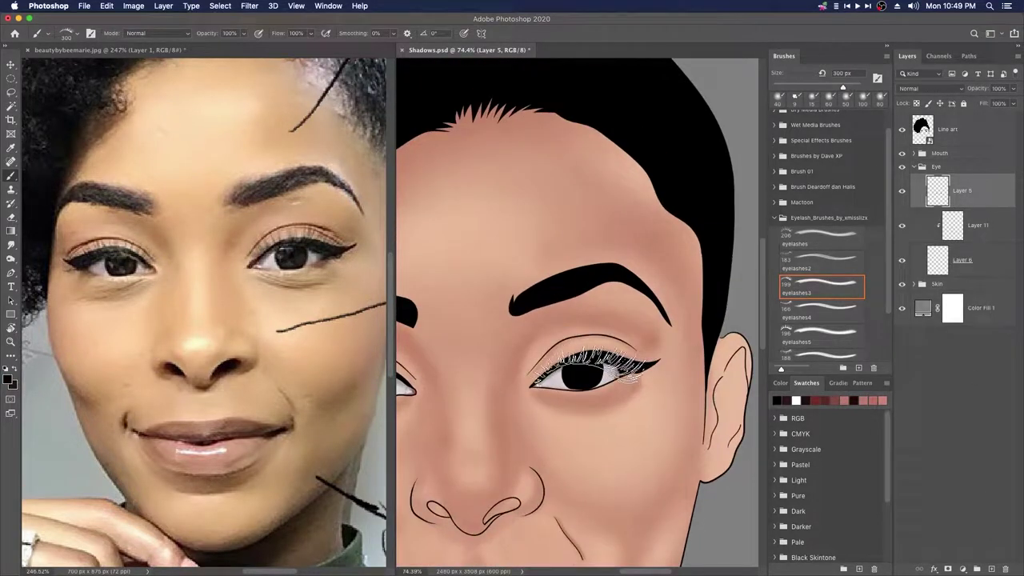
pyautogui.hotkey('ctrl', 't')
pyautogui.moveTo(648, 444); pyautogui.dragTo(670, 420)
pyautogui.press('Return')
# Step: Create a new layer, stamp the lashes, and transform them to fit the upper lid of the viewer's right eye
pyautogui.click(991, 569)
pyautogui.click(596, 386)
pyautogui.press('super+t')
pyautogui.moveTo(593, 383); pyautogui.dragTo(524, 411)
pyautogui.moveTo(680, 408); pyautogui.dragTo(676, 369)
pyautogui.moveTo(657, 377)
pyautogui.mouseDown()
pyautogui.moveTo(693, 380)
pyautogui.moveTo(664, 403)
pyautogui.moveTo(539, 402)
pyautogui.mouseUp()
pyautogui.press('Return')
# Step: Duplicate the lash layer, flip the copy horizontally, and fit it to the upper lid of the other eye
pyautogui.press('super+j')
pyautogui.press('super+t')
pyautogui.rightClick(661, 372)
pyautogui.click(698, 555)
pyautogui.moveTo(571, 442); pyautogui.dragTo(617, 441)
pyautogui.moveTo(514, 354); pyautogui.dragTo(598, 388)
pyautogui.keyDown('alt'); pyautogui.click(631, 419); pyautogui.keyUp('alt')
pyautogui.moveTo(428, 316); pyautogui.dragTo(419, 323)
pyautogui.press('Return')
# Step: Adjust the copied lashes' position and merge the two lash layers into one
pyautogui.scroll(-2, 667, 381)
pyautogui.moveTo(666, 381)
pyautogui.mouseDown()
pyautogui.moveTo(638, 381)
pyautogui.moveTo(649, 381)
pyautogui.mouseUp()
pyautogui.keyDown('shift'); pyautogui.click(984, 228); pyautogui.keyUp('shift')
pyautogui.press('super+e')
# Step: Add a layer mask to the lashes and fade their upper tips on both eyes with a 150 px Soft Round brush
pyautogui.click(774, 218)
pyautogui.click(776, 117)
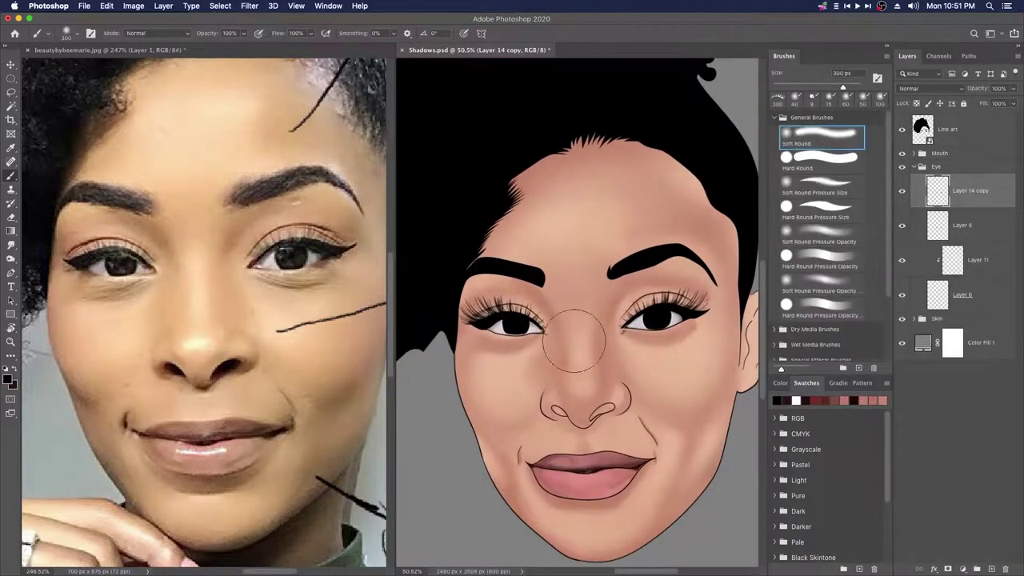
pyautogui.scroll(2, 488, 352)
pyautogui.click(948, 568)
pyautogui.scroll(-1, 567, 300)
pyautogui.press('[')
pyautogui.press('[')
pyautogui.press('[')
pyautogui.press('[')
pyautogui.moveTo(460, 267)
pyautogui.mouseDown()
pyautogui.moveTo(473, 245)
pyautogui.moveTo(510, 242)
pyautogui.mouseUp()
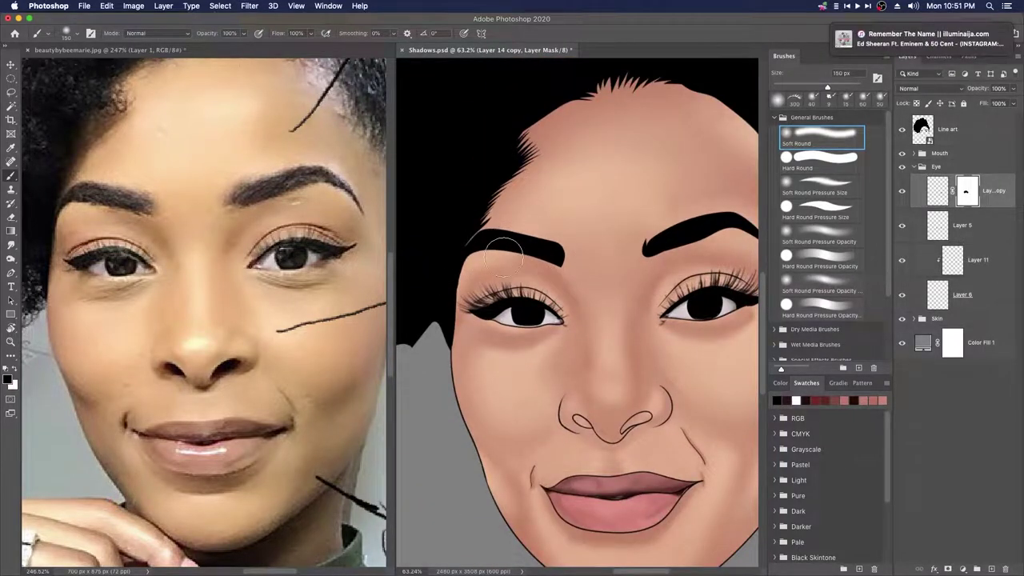
pyautogui.hscroll(5, 560, 248)
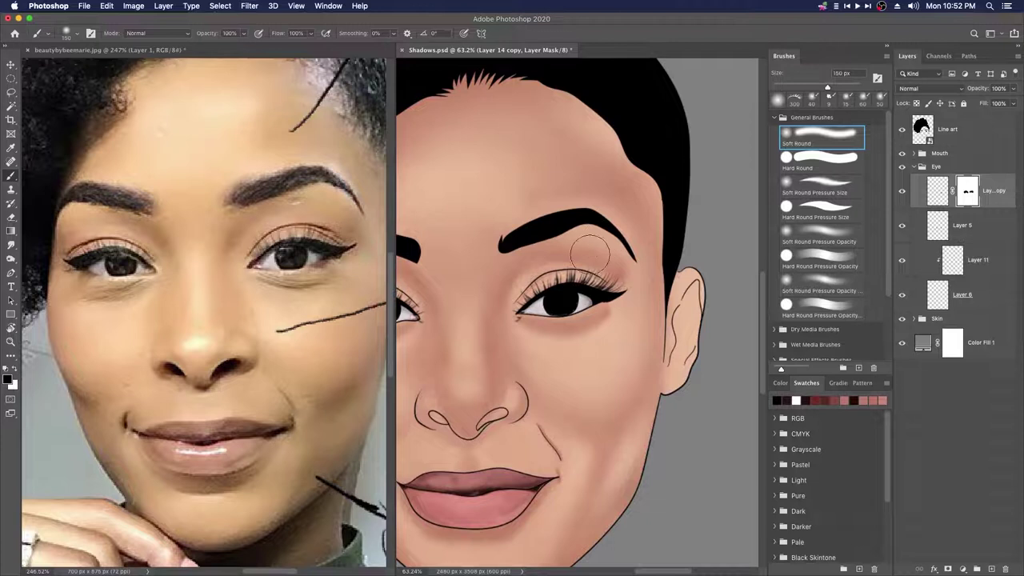
pyautogui.hscroll(-5, 592, 254)
pyautogui.scroll(-2, 592, 254)
# Step: Reduce the brush to 15 px and clean up the lash mask around the inner eye corners
pyautogui.press('[')
pyautogui.press('[')
pyautogui.press('[')
pyautogui.press('[')
pyautogui.press('[')
pyautogui.press('[')
pyautogui.press('[')
pyautogui.press('[')
pyautogui.press('[')
pyautogui.press('[')
pyautogui.press('[')
pyautogui.press('[')
pyautogui.press('[')
pyautogui.press('[')
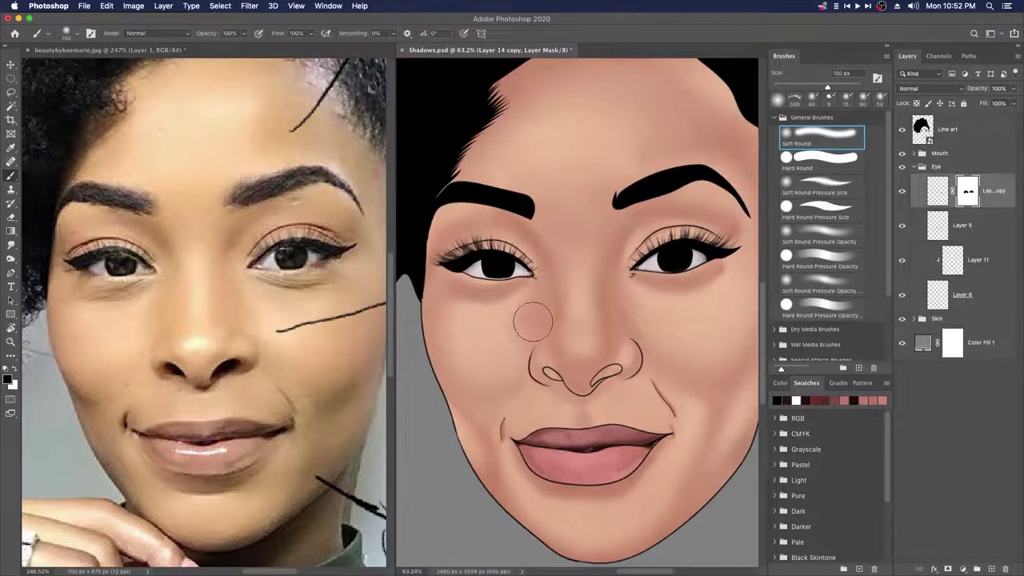
pyautogui.scroll(3, 534, 282)
pyautogui.scroll(-5, 512, 248)
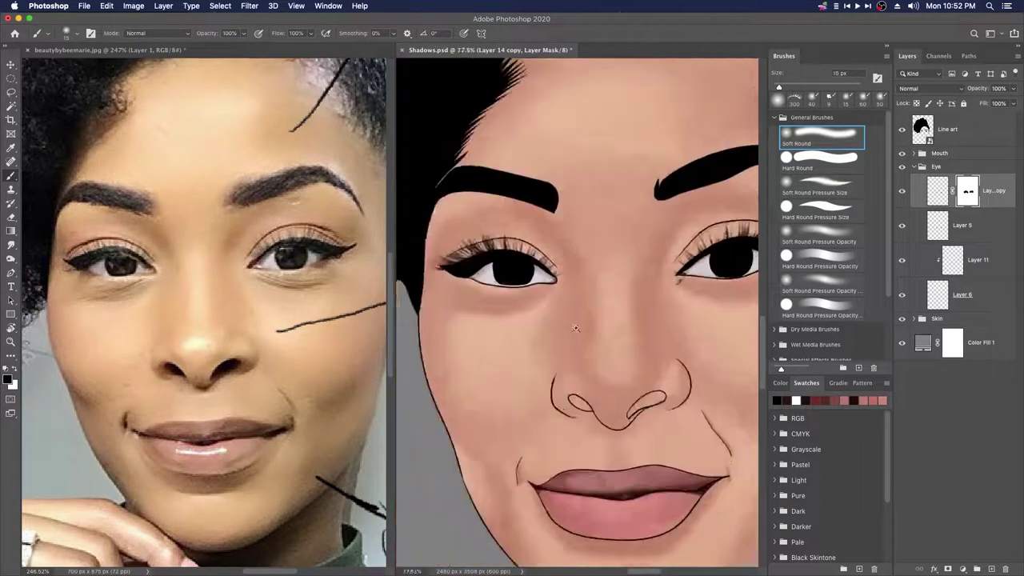
pyautogui.scroll(2, 606, 272)
pyautogui.scroll(-3, 608, 293)
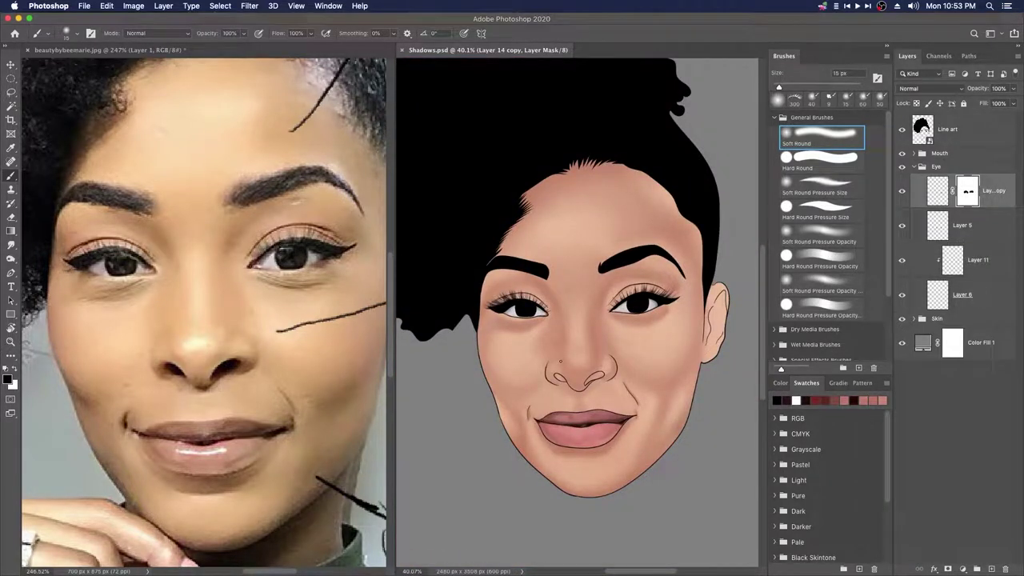
# Step: Choose the Mactoon HardRound brush and make Layer 10 in the Skin group the active layer
pyautogui.scroll(2, 574, 341)
pyautogui.scroll(-2, 575, 340)
pyautogui.scroll(-5, 824, 240)
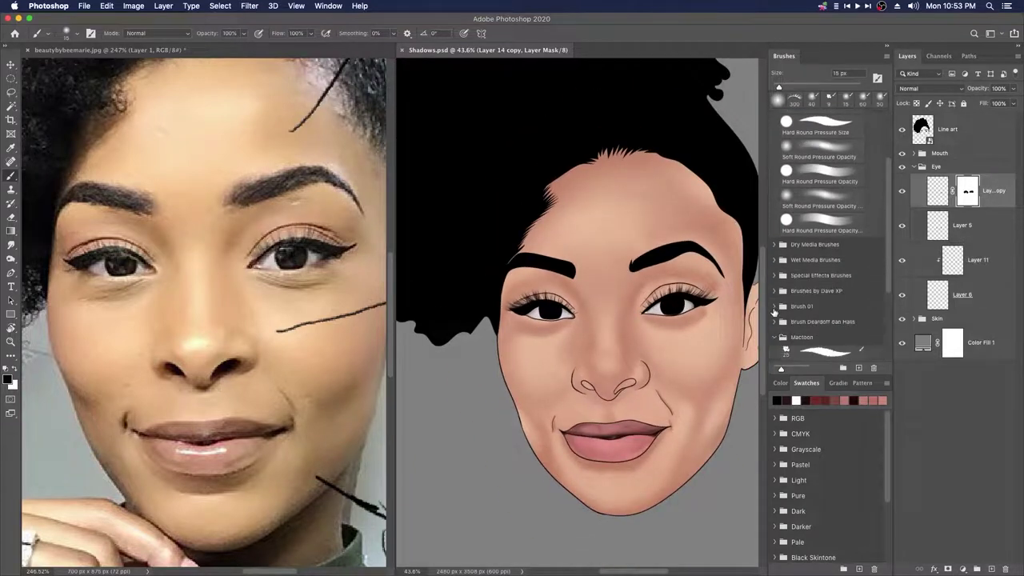
pyautogui.click(823, 256)
pyautogui.scroll(4, 612, 353)
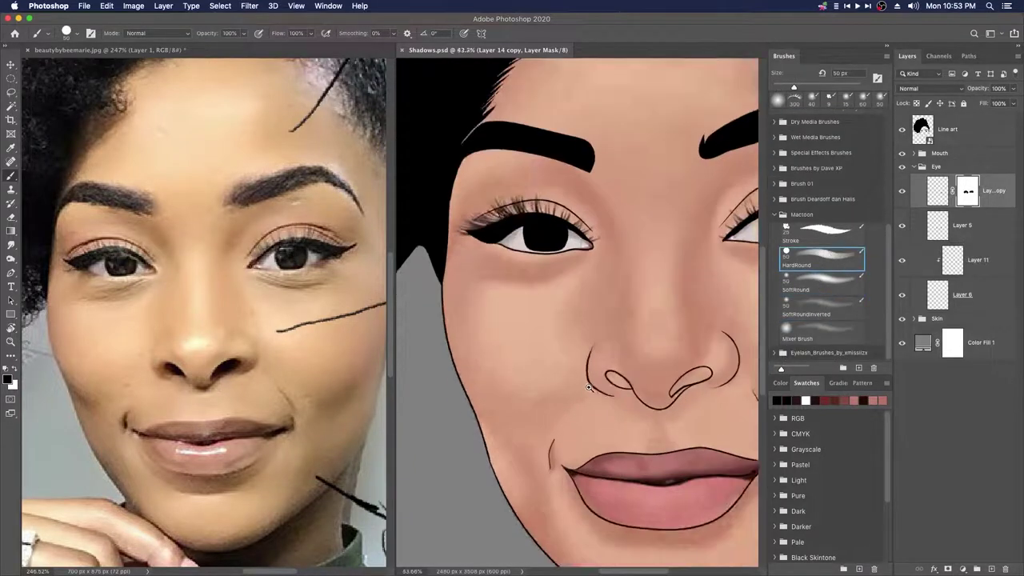
pyautogui.moveTo(611, 353); pyautogui.dragTo(596, 352)
pyautogui.moveTo(596, 353); pyautogui.dragTo(486, 354)
pyautogui.click(913, 167)
pyautogui.click(914, 180)
pyautogui.click(976, 206)
pyautogui.press('super+shift+alt+n')
pyautogui.press('super+alt+g')
pyautogui.press('super+z')
pyautogui.press('super+z')
# Step: Reduce the brush to 2 px, sample the skin tone below the right-hand eye and choose a darker reddish-brown shade of it
pyautogui.press('[')
pyautogui.press('[')
pyautogui.press('[')
pyautogui.press('[')
pyautogui.press('[')
pyautogui.press('[')
pyautogui.press('[')
pyautogui.press('[')
pyautogui.press('[')
pyautogui.press('[')
pyautogui.press('[')
pyautogui.press('[')
pyautogui.press('[')
pyautogui.press('[')
pyautogui.press('[')
pyautogui.press('[')
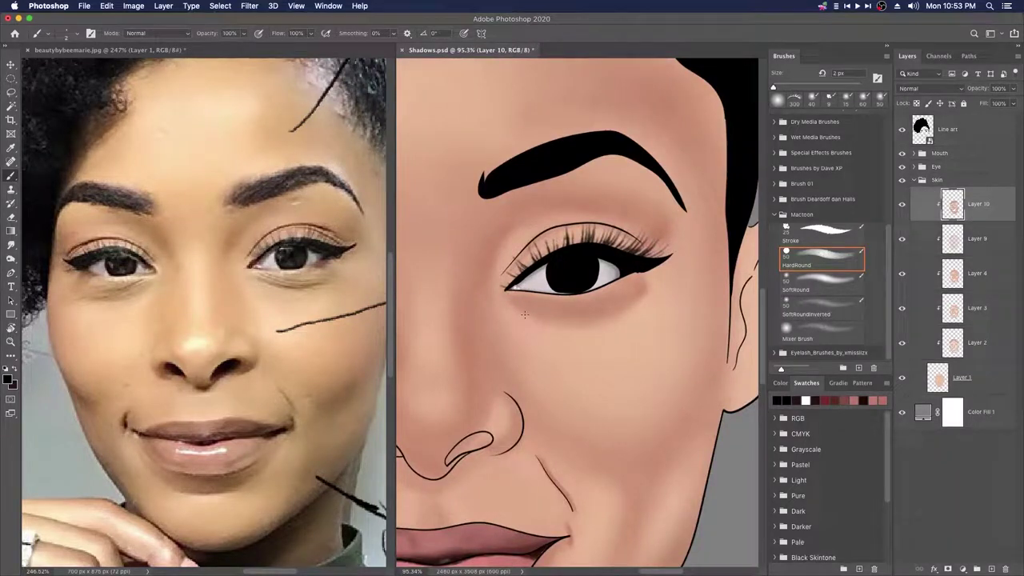
pyautogui.keyDown('alt'); pyautogui.click(543, 306); pyautogui.keyUp('alt')
pyautogui.click(7, 379)
pyautogui.click(650, 180)
pyautogui.press('Return')
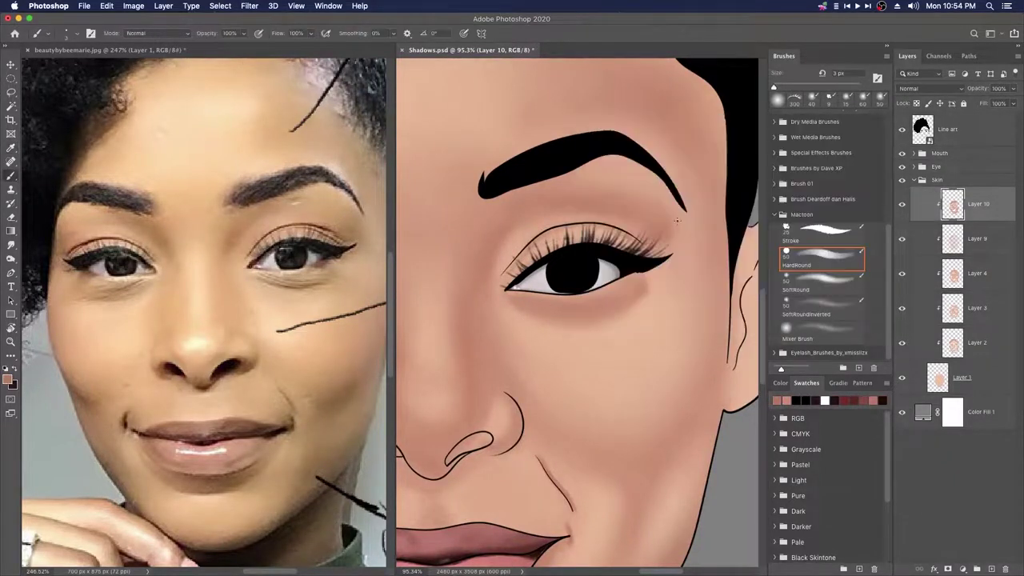
# Step: Paint a thin crease line along the lower edge of the right-hand eye's under-eye shadow with a 4 px brush
pyautogui.scroll(3, 592, 345)
pyautogui.press(']')
pyautogui.moveTo(483, 296); pyautogui.dragTo(518, 310)
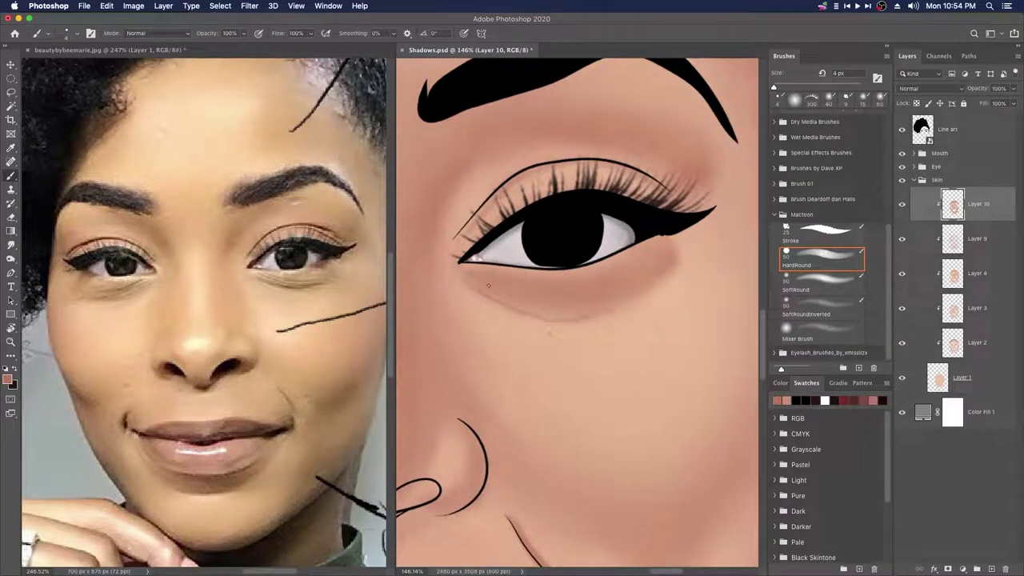
pyautogui.press(']')
pyautogui.press(']')
pyautogui.moveTo(472, 282)
pyautogui.mouseDown()
pyautogui.moveTo(534, 311)
pyautogui.moveTo(503, 300)
pyautogui.mouseUp()
pyautogui.press('[')
pyautogui.press('[')
pyautogui.press('[')
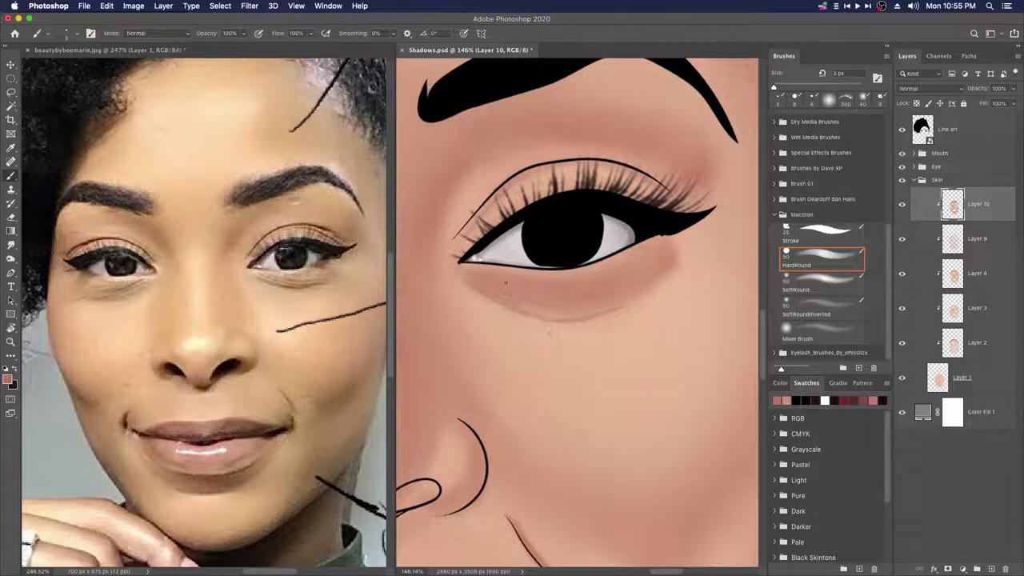
# Step: Add more fine curved crease lines inside the right-hand eye's under-eye shadow with a 3 px brush
pyautogui.press(']')
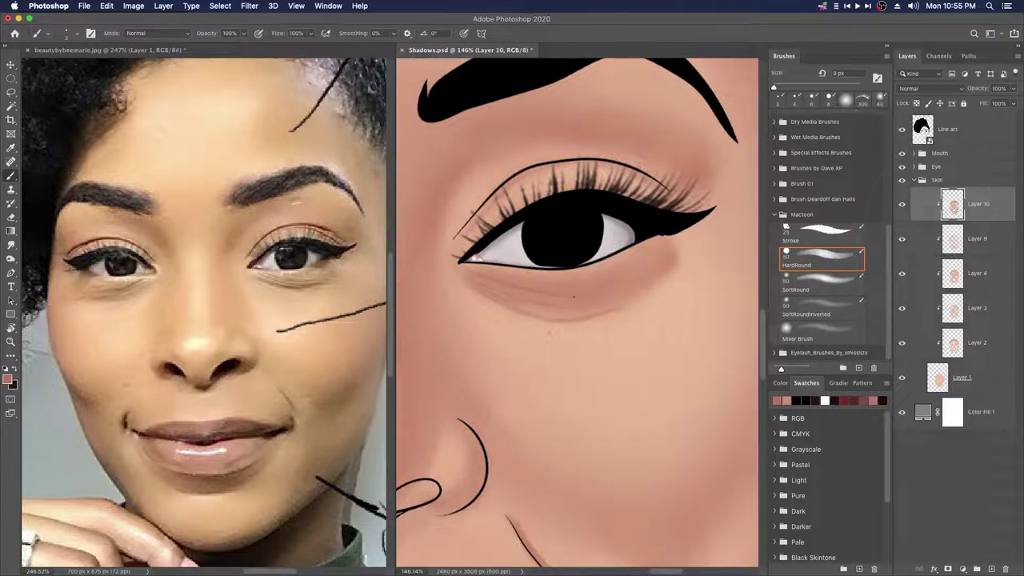
pyautogui.press('[')
pyautogui.press(']')
pyautogui.press('[')
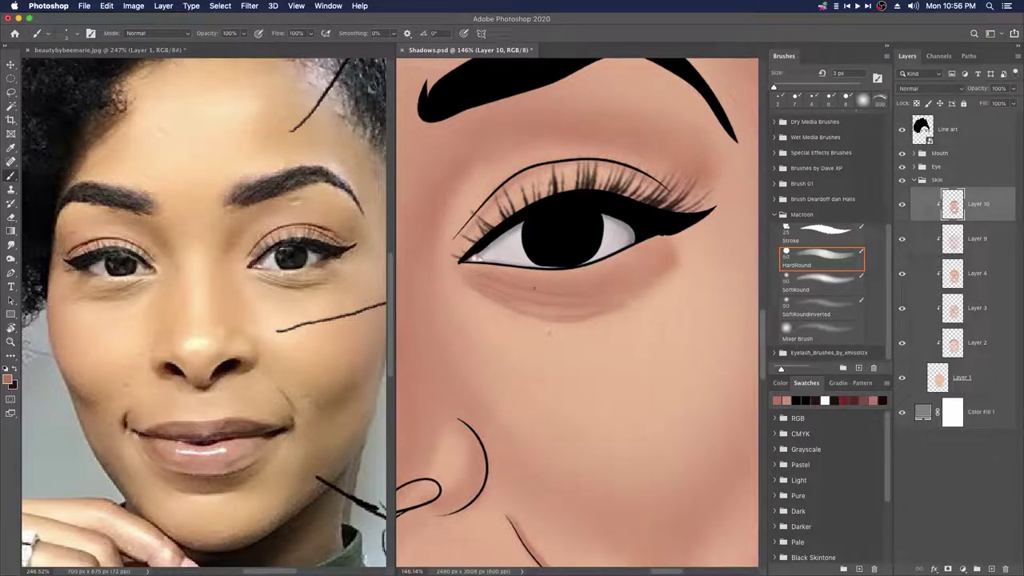
pyautogui.moveTo(553, 252); pyautogui.dragTo(658, 321)
pyautogui.scroll(2, 657, 322)
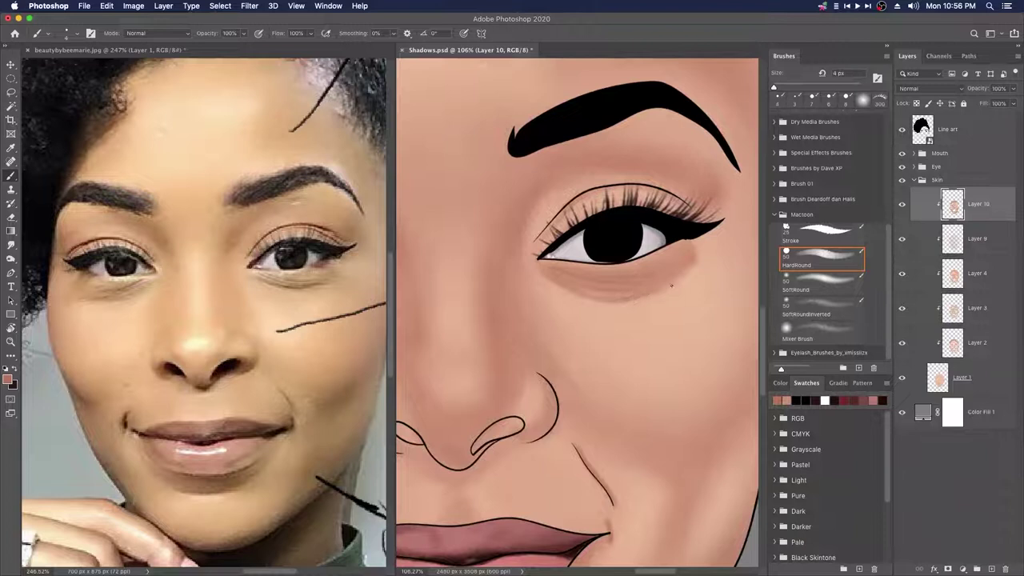
pyautogui.scroll(-3, 631, 293)
pyautogui.scroll(4, 508, 257)
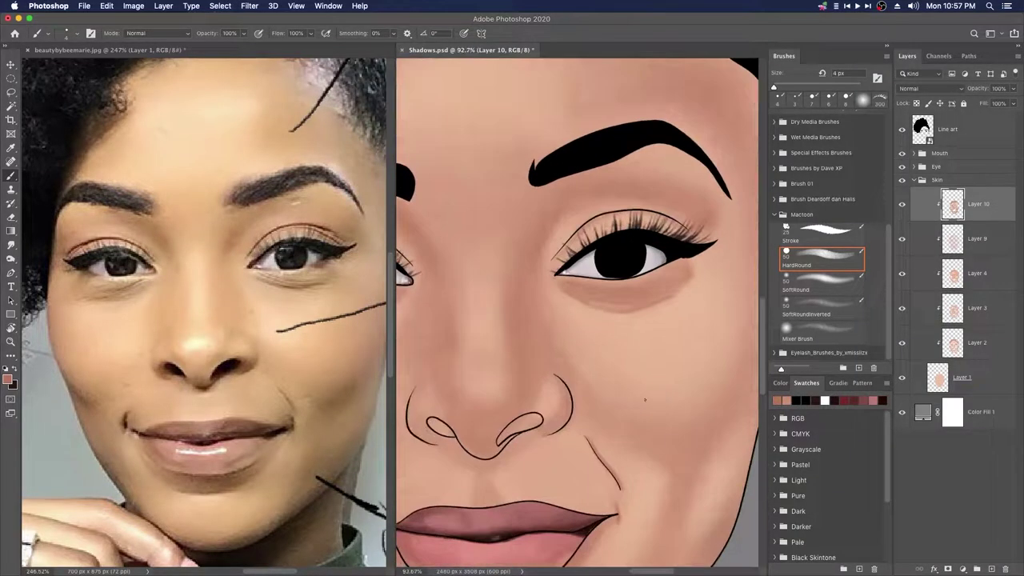
pyautogui.scroll(1, 509, 257)
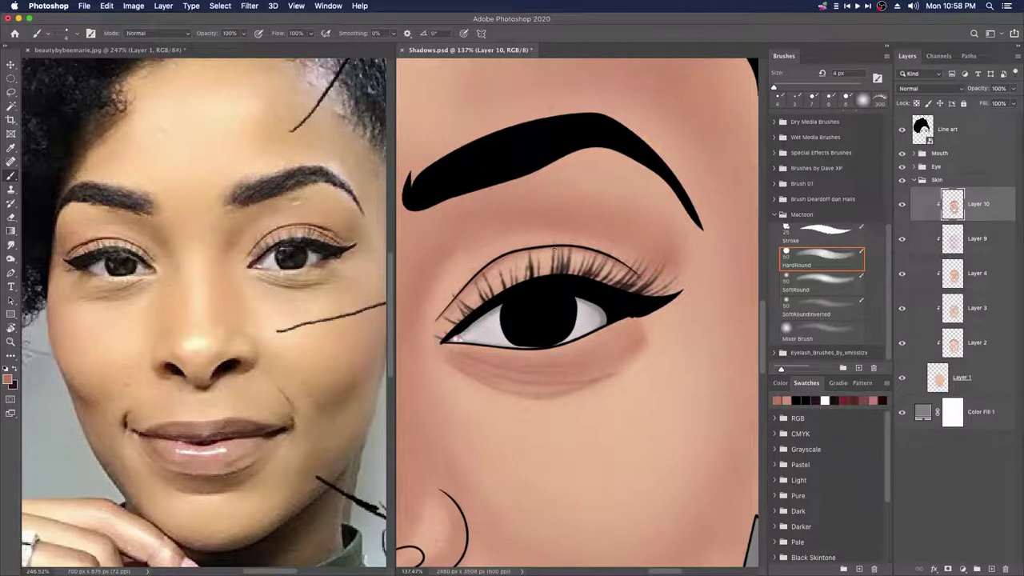
# Step: Paint matching fine crease lines in the shadow under the left-hand eye with a 3 to 4 px brush
pyautogui.moveTo(623, 271); pyautogui.dragTo(560, 272)
pyautogui.moveTo(624, 301); pyautogui.dragTo(711, 304)
pyautogui.moveTo(581, 312); pyautogui.dragTo(640, 311)
pyautogui.moveTo(597, 247); pyautogui.dragTo(597, 324)
pyautogui.moveTo(468, 297); pyautogui.dragTo(486, 297)
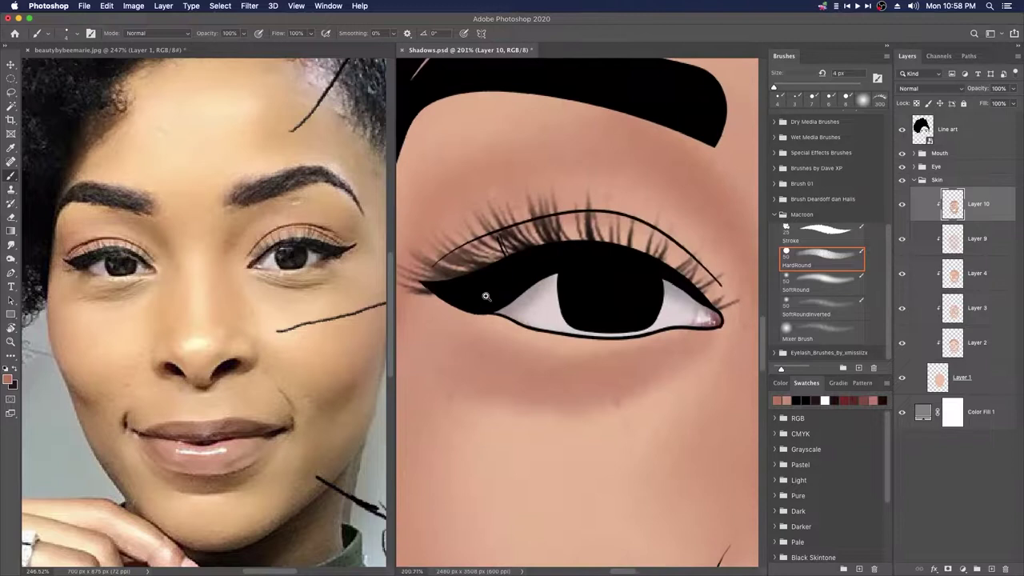
pyautogui.scroll(-1, 468, 275)
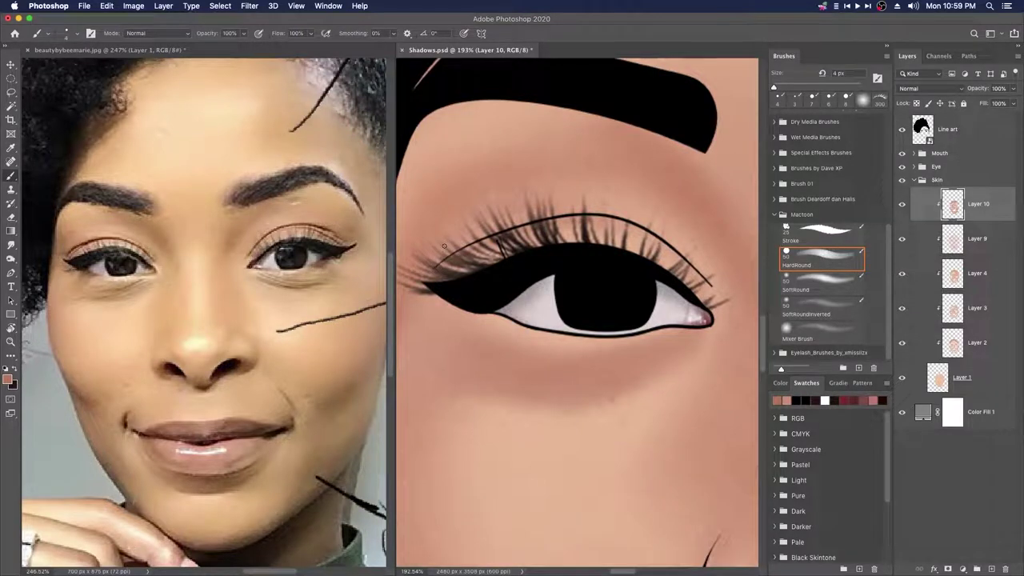
pyautogui.press('[')
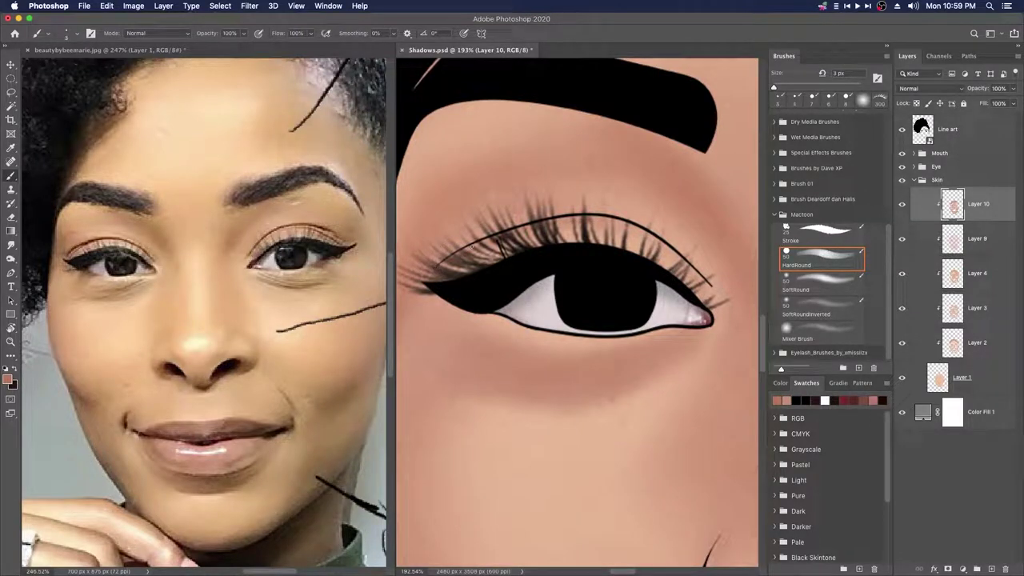
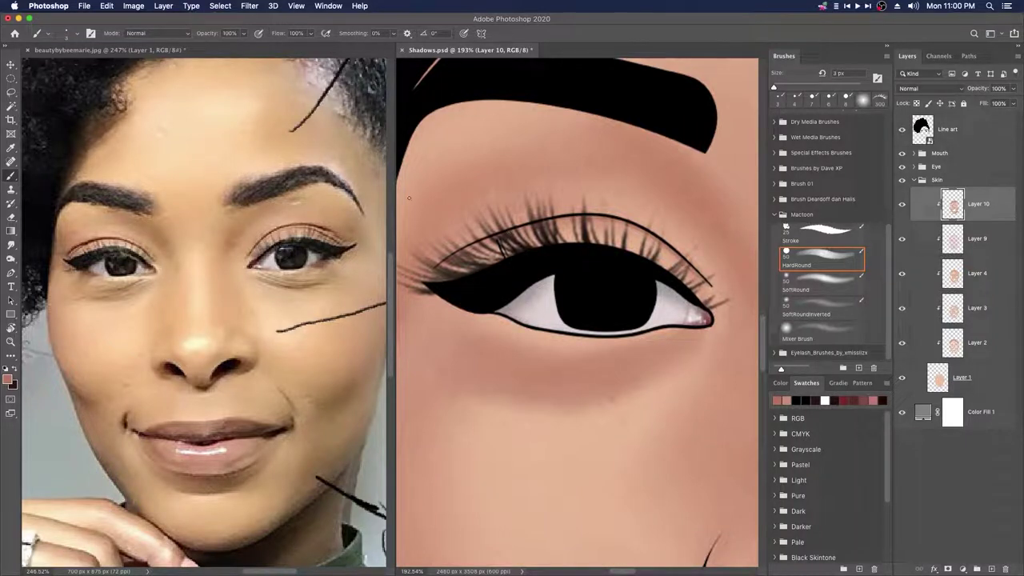
pyautogui.moveTo(611, 418); pyautogui.dragTo(521, 373)
pyautogui.scroll(-2, 594, 373)
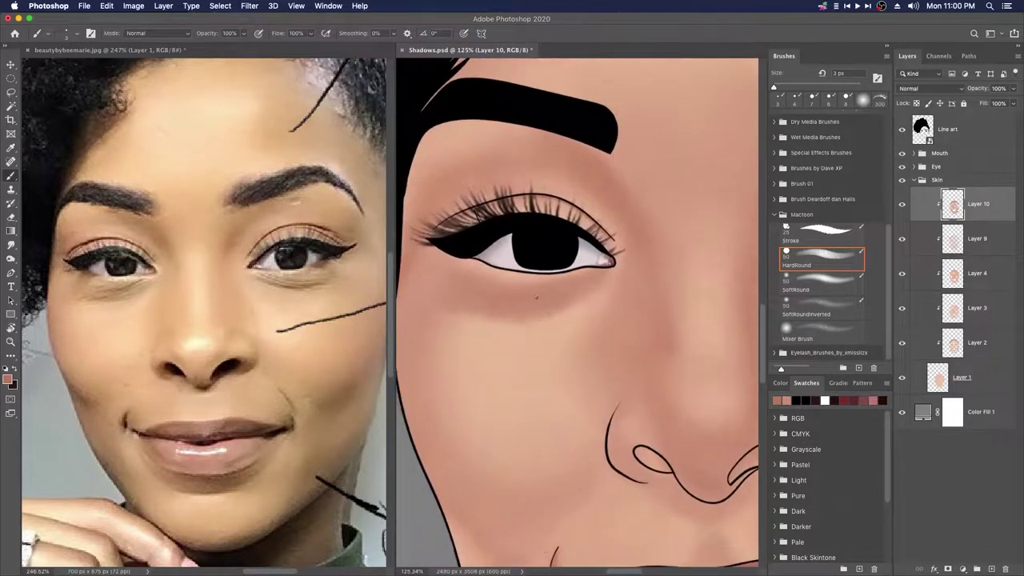
pyautogui.moveTo(633, 372); pyautogui.dragTo(550, 389)
pyautogui.press(']')
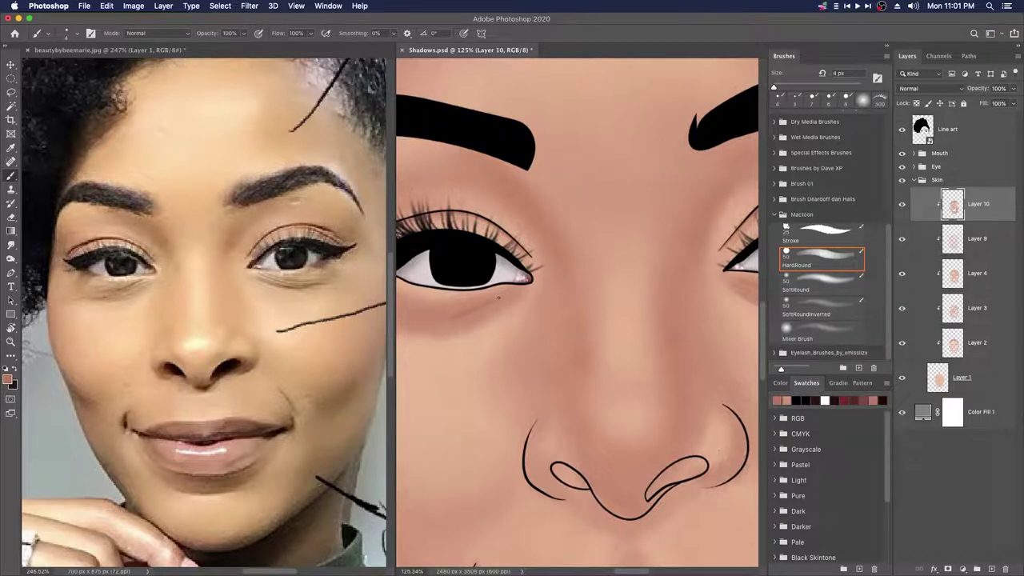
pyautogui.hscroll(-2, 443, 331)
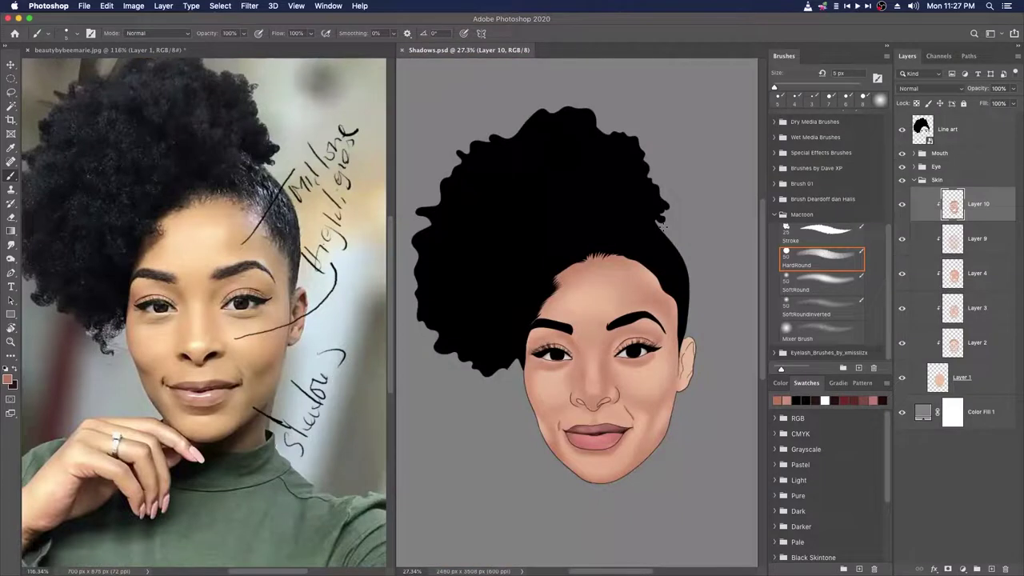
# Step: Paint lighter skin-tone highlights along the right-hand under-eye creases with a 6 to 9 px brush and save the document
pyautogui.moveTo(600, 434); pyautogui.dragTo(676, 435)
pyautogui.moveTo(176, 367); pyautogui.dragTo(237, 396)
pyautogui.click(701, 246)
pyautogui.scroll(5, 702, 250)
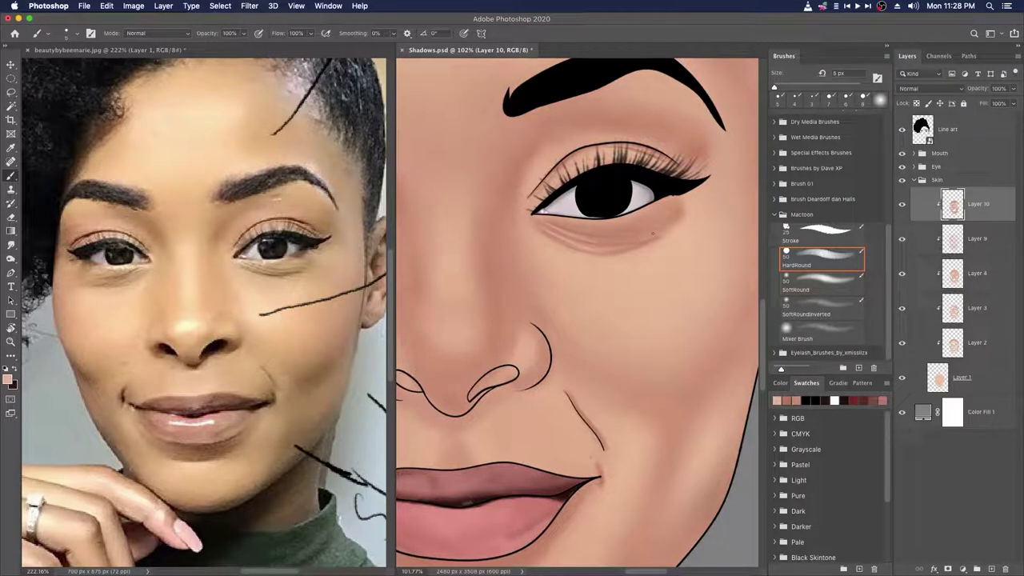
pyautogui.press(']')
pyautogui.press(']')
pyautogui.press(']')
pyautogui.press(']')
pyautogui.press(']')
pyautogui.scroll(-5, 609, 217)
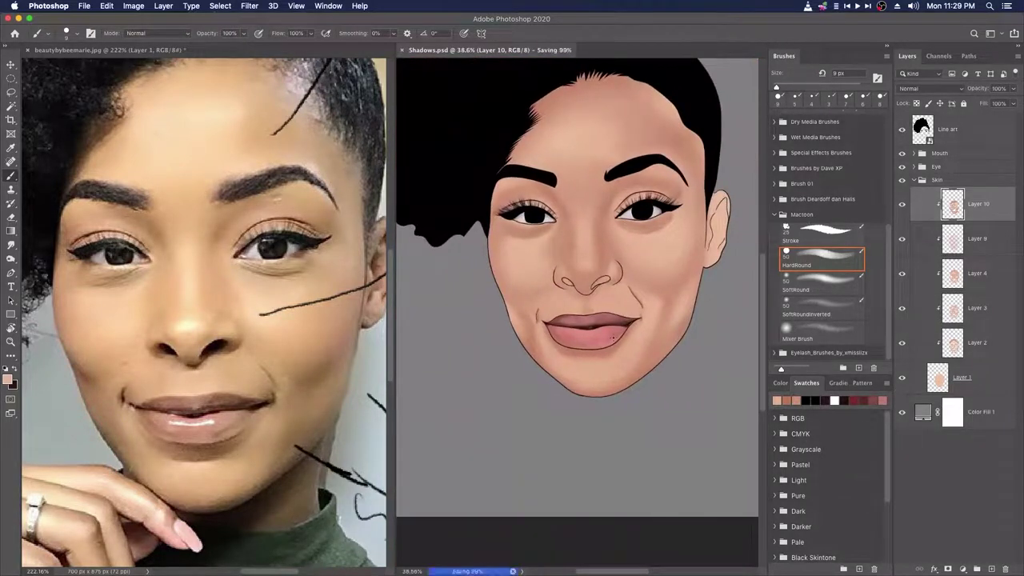
pyautogui.scroll(5, 640, 224)
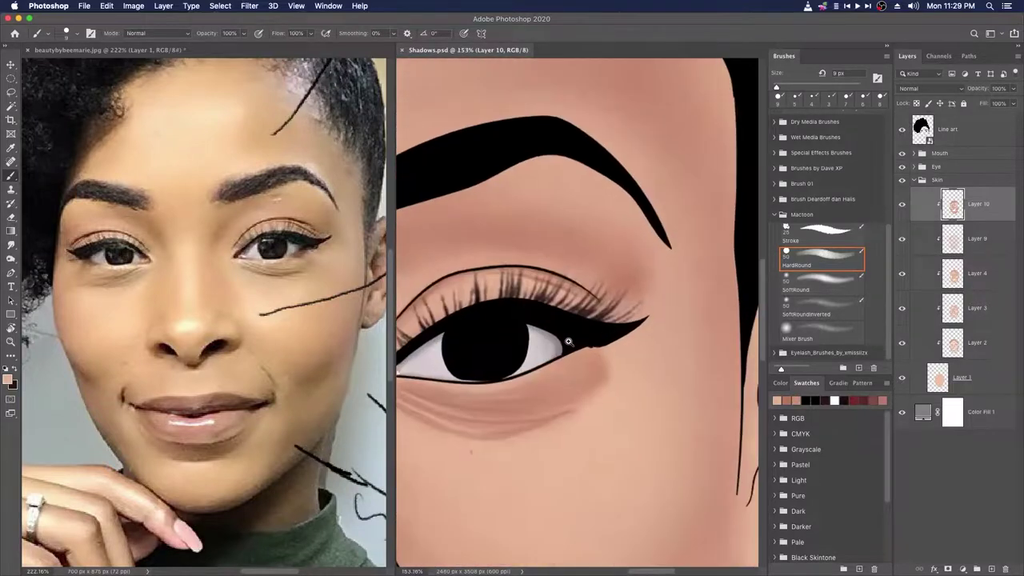
# Step: Refine the skin around the right-hand eye with light skin-tone strokes, using the HardRound brush at about 5 px
pyautogui.moveTo(506, 293)
pyautogui.mouseDown()
pyautogui.moveTo(578, 310)
pyautogui.moveTo(595, 331)
pyautogui.mouseUp()
pyautogui.press(']')
pyautogui.press(']')
pyautogui.scroll(-2, 631, 328)
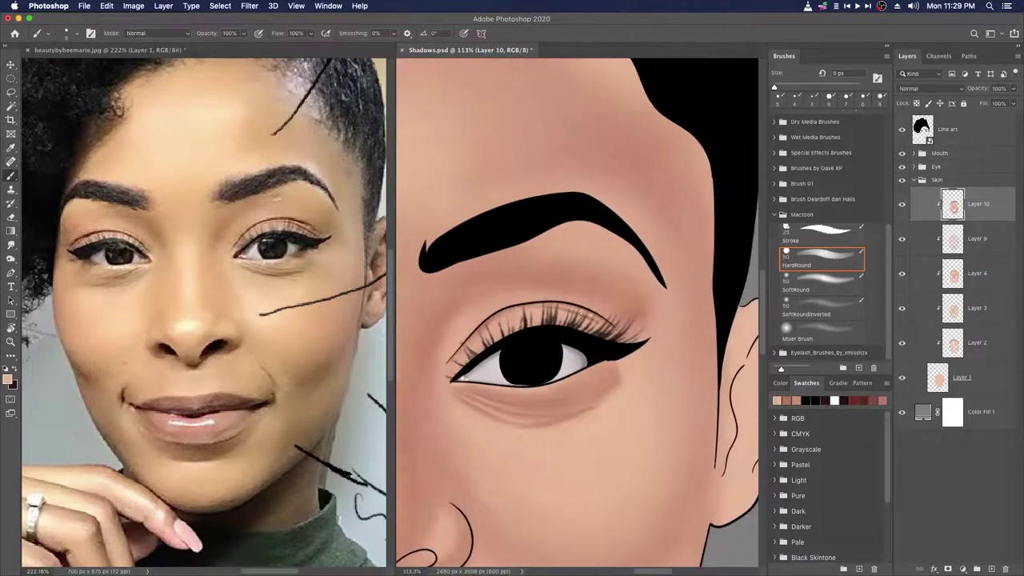
pyautogui.press(']')
pyautogui.press(']')
pyautogui.press(']')
pyautogui.press(']')
pyautogui.press(']')
# Step: Paint fine light skin-tone strokes between the creases under the left-hand eye with a 4 px brush
pyautogui.moveTo(425, 368); pyautogui.dragTo(742, 323)
pyautogui.press('[')
pyautogui.press('[')
pyautogui.press('[')
pyautogui.press('[')
pyautogui.press('[')
pyautogui.moveTo(582, 357); pyautogui.dragTo(559, 371)
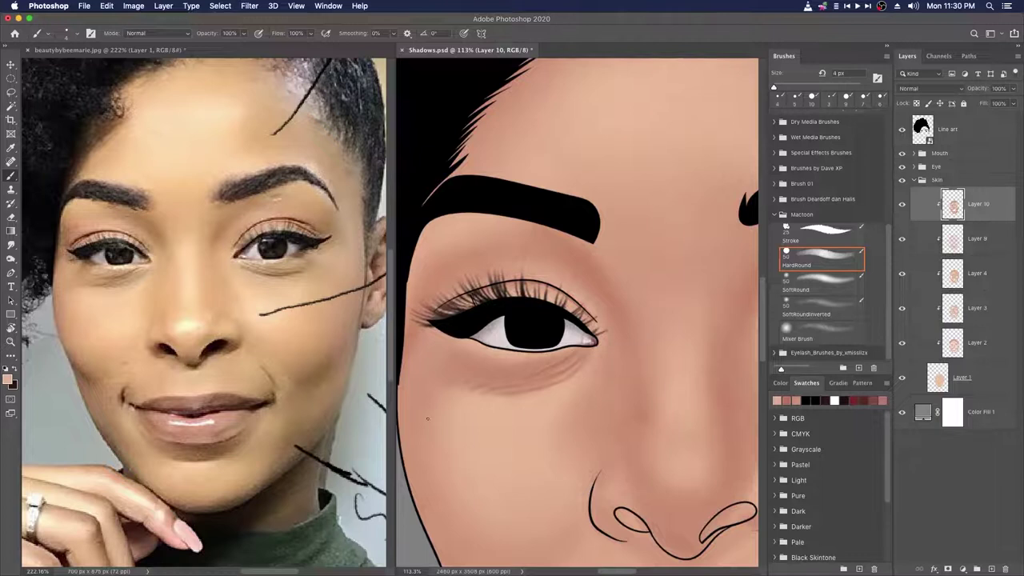
pyautogui.scroll(2, 428, 418)
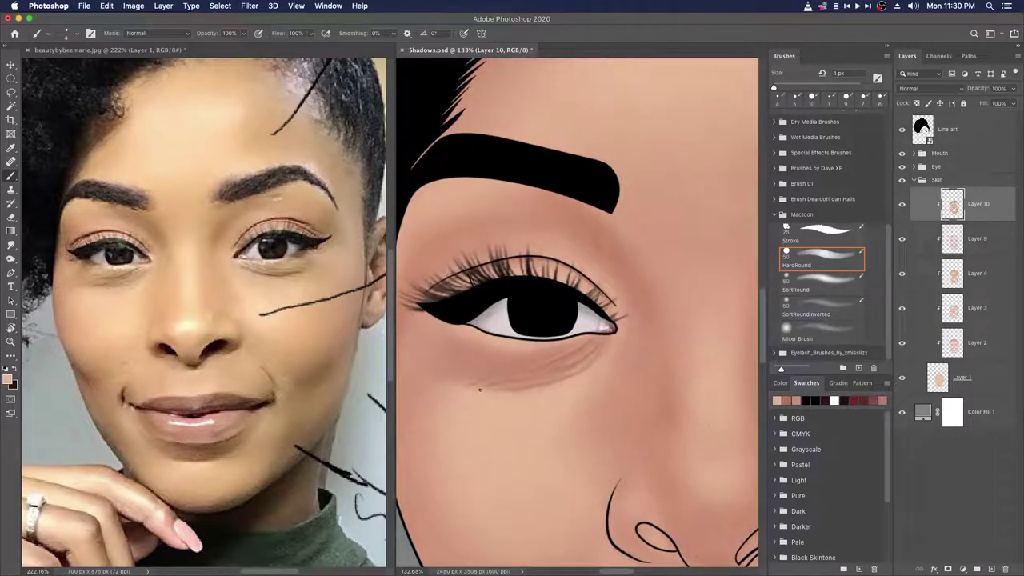
pyautogui.scroll(-4, 507, 380)
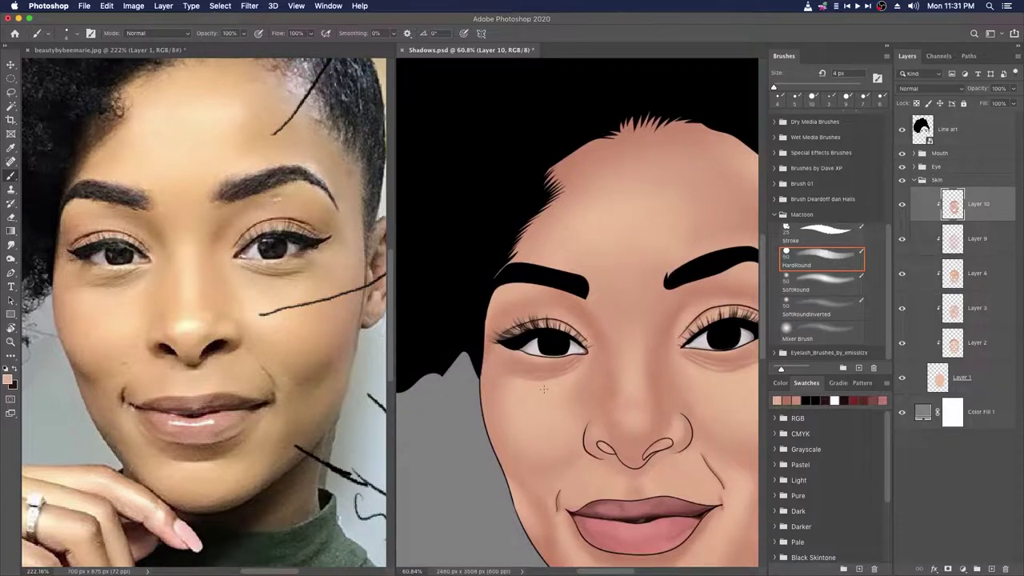
pyautogui.scroll(-2, 564, 372)
pyautogui.scroll(3, 493, 344)
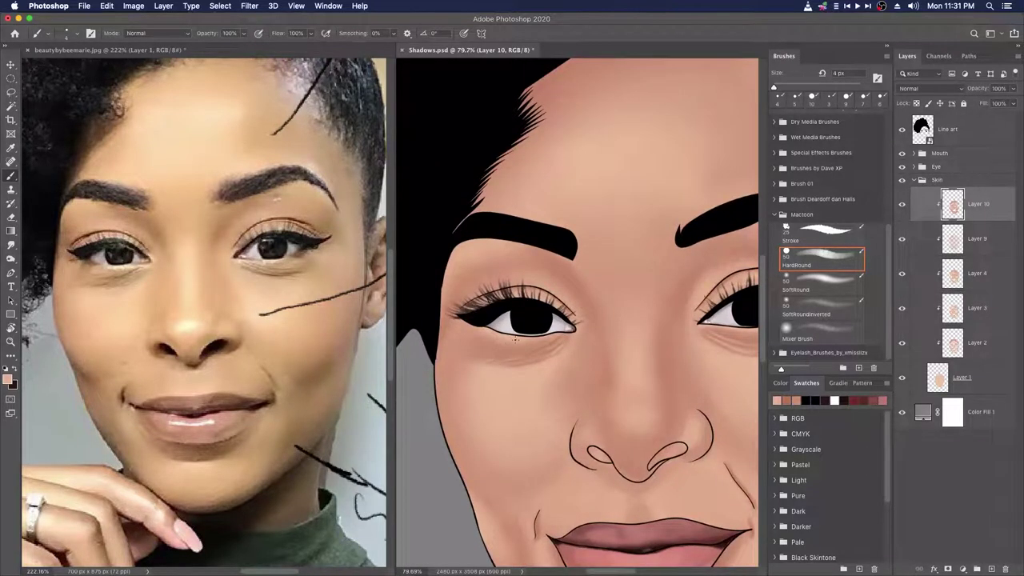
pyautogui.scroll(-1, 594, 424)
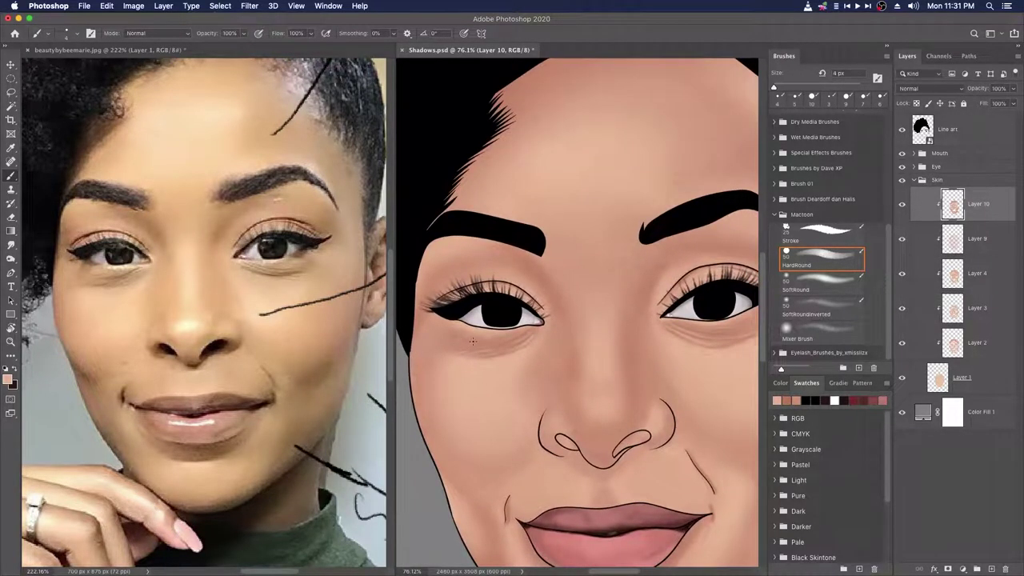
# Step: Enlarge the brush to 10 px and blend the skin under the left-hand eye with broader light strokes
pyautogui.scroll(4, 472, 341)
pyautogui.press(']')
pyautogui.press(']')
pyautogui.press(']')
pyautogui.press(']')
pyautogui.press(']')
pyautogui.press(']')
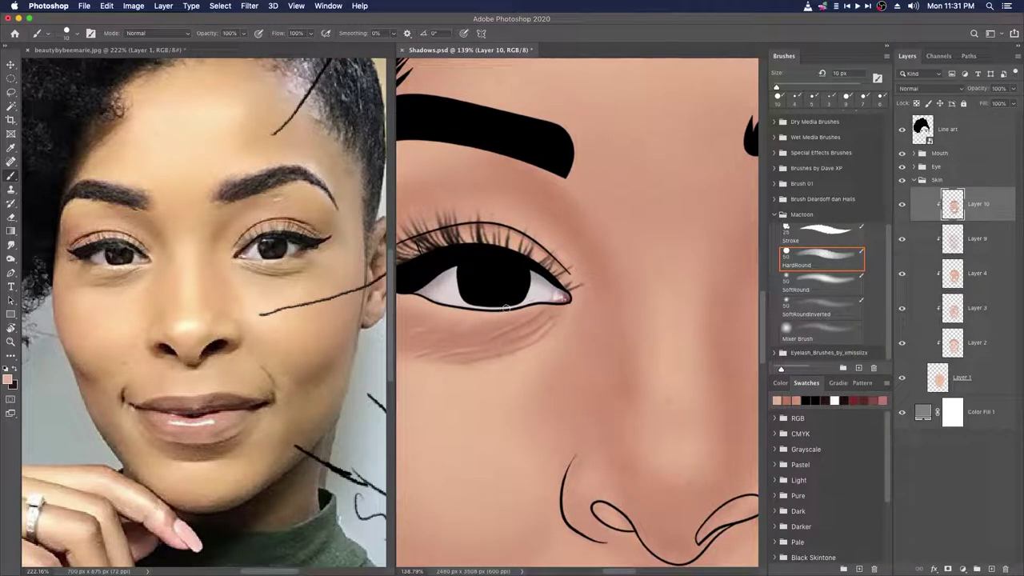
pyautogui.hscroll(-3, 500, 303)
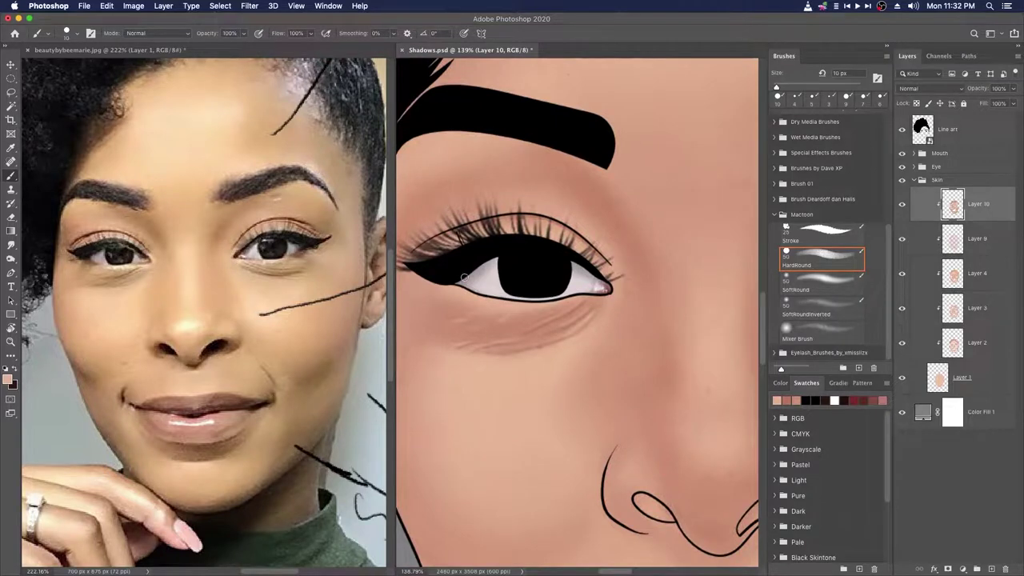
pyautogui.scroll(-7, 465, 277)
pyautogui.scroll(3, 504, 280)
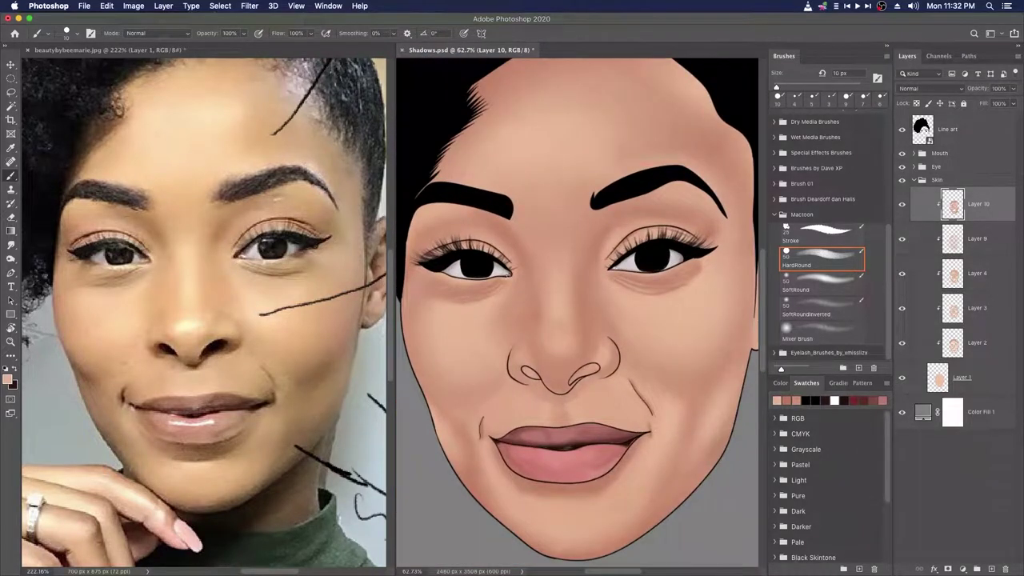
pyautogui.scroll(-3, 604, 299)
pyautogui.scroll(3, 618, 358)
# Step: Swap the foreground and background colours and choose a very dark brown as the foreground for the nostrils
pyautogui.moveTo(620, 359); pyautogui.dragTo(640, 382)
pyautogui.click(12, 384)
pyautogui.click(831, 161)
pyautogui.press('x')
pyautogui.moveTo(555, 378); pyautogui.dragTo(600, 388)
pyautogui.moveTo(605, 295)
pyautogui.mouseDown()
pyautogui.moveTo(589, 302)
pyautogui.moveTo(599, 311)
pyautogui.mouseUp()
pyautogui.press('super+z')
pyautogui.click(8, 379)
pyautogui.click(677, 265)
pyautogui.click(830, 139)
# Step: Create a new layer above Layer 10 and fill the right-hand nostril with the dark brown using a 3 px brush
pyautogui.moveTo(560, 341); pyautogui.dragTo(596, 341)
pyautogui.press('[')
pyautogui.press('[')
pyautogui.moveTo(541, 311)
pyautogui.mouseDown()
pyautogui.moveTo(540, 324)
pyautogui.moveTo(556, 301)
pyautogui.moveTo(551, 311)
pyautogui.mouseUp()
pyautogui.press('super+z')
pyautogui.press('super+z')
pyautogui.click(991, 569)
pyautogui.moveTo(552, 298)
pyautogui.mouseDown()
pyautogui.moveTo(576, 276)
pyautogui.moveTo(545, 296)
pyautogui.moveTo(596, 276)
pyautogui.moveTo(592, 254)
pyautogui.moveTo(566, 272)
pyautogui.moveTo(581, 256)
pyautogui.moveTo(616, 272)
pyautogui.moveTo(648, 260)
pyautogui.moveTo(569, 273)
pyautogui.moveTo(609, 221)
pyautogui.mouseUp()
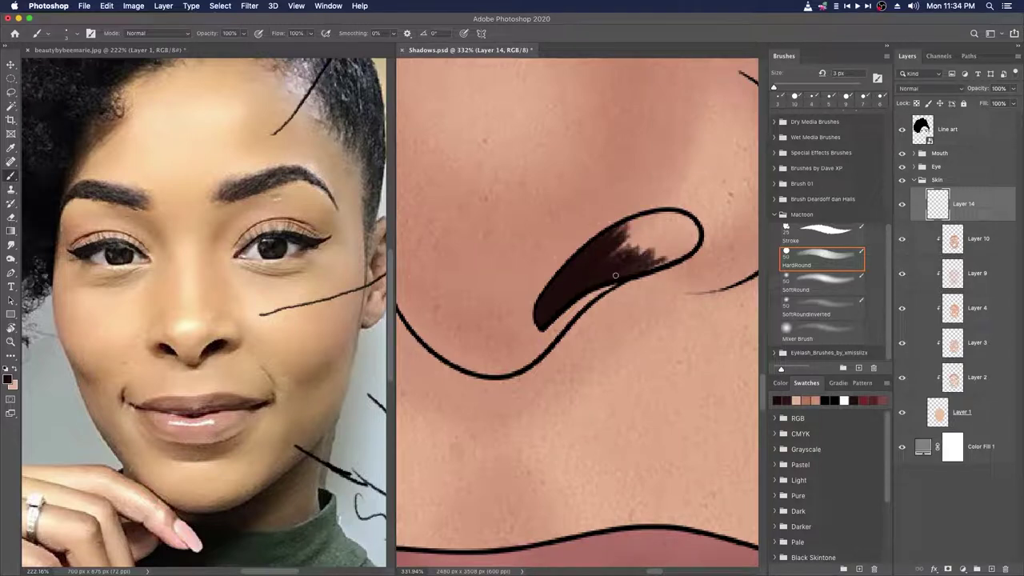
pyautogui.moveTo(631, 272)
pyautogui.mouseDown()
pyautogui.moveTo(697, 237)
pyautogui.moveTo(690, 217)
pyautogui.moveTo(684, 246)
pyautogui.moveTo(698, 241)
pyautogui.moveTo(686, 225)
pyautogui.moveTo(668, 255)
pyautogui.moveTo(669, 245)
pyautogui.moveTo(637, 268)
pyautogui.moveTo(691, 228)
pyautogui.moveTo(636, 260)
pyautogui.moveTo(602, 247)
pyautogui.moveTo(622, 225)
pyautogui.moveTo(617, 269)
pyautogui.moveTo(673, 257)
pyautogui.moveTo(699, 235)
pyautogui.moveTo(672, 227)
pyautogui.moveTo(681, 221)
pyautogui.moveTo(669, 235)
pyautogui.moveTo(622, 240)
pyautogui.moveTo(606, 278)
pyautogui.moveTo(626, 229)
pyautogui.moveTo(640, 259)
pyautogui.mouseUp()
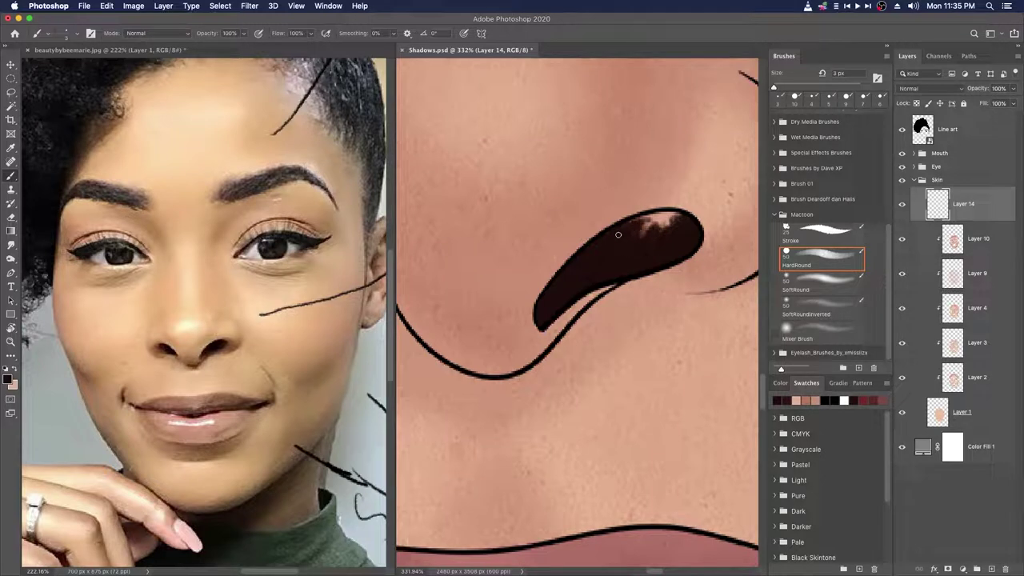
pyautogui.moveTo(670, 216); pyautogui.dragTo(666, 212)
pyautogui.scroll(-5, 605, 266)
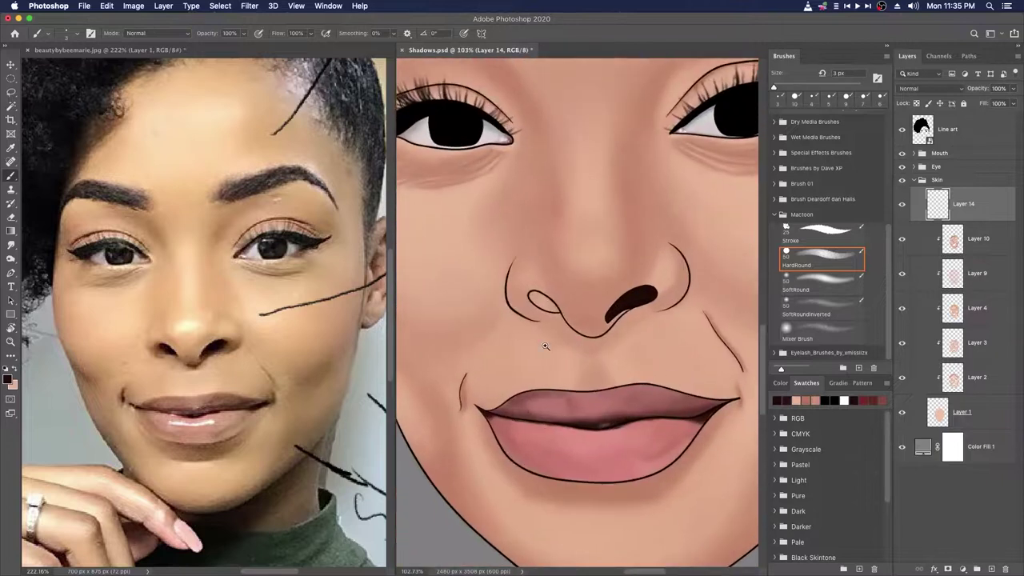
# Step: Fill the left-hand nostril with the same dark brown inside its outline
pyautogui.scroll(5, 545, 345)
pyautogui.moveTo(471, 328)
pyautogui.mouseDown()
pyautogui.moveTo(513, 369)
pyautogui.moveTo(565, 372)
pyautogui.moveTo(534, 352)
pyautogui.moveTo(539, 344)
pyautogui.moveTo(538, 367)
pyautogui.moveTo(523, 337)
pyautogui.moveTo(557, 349)
pyautogui.moveTo(532, 353)
pyautogui.moveTo(483, 317)
pyautogui.moveTo(493, 312)
pyautogui.moveTo(536, 370)
pyautogui.mouseUp()
pyautogui.moveTo(505, 340)
pyautogui.mouseDown()
pyautogui.moveTo(495, 339)
pyautogui.moveTo(501, 360)
pyautogui.mouseUp()
pyautogui.moveTo(489, 326); pyautogui.dragTo(480, 350)
pyautogui.moveTo(629, 352)
pyautogui.mouseDown()
pyautogui.moveTo(558, 367)
pyautogui.moveTo(661, 331)
pyautogui.moveTo(587, 289)
pyautogui.mouseUp()
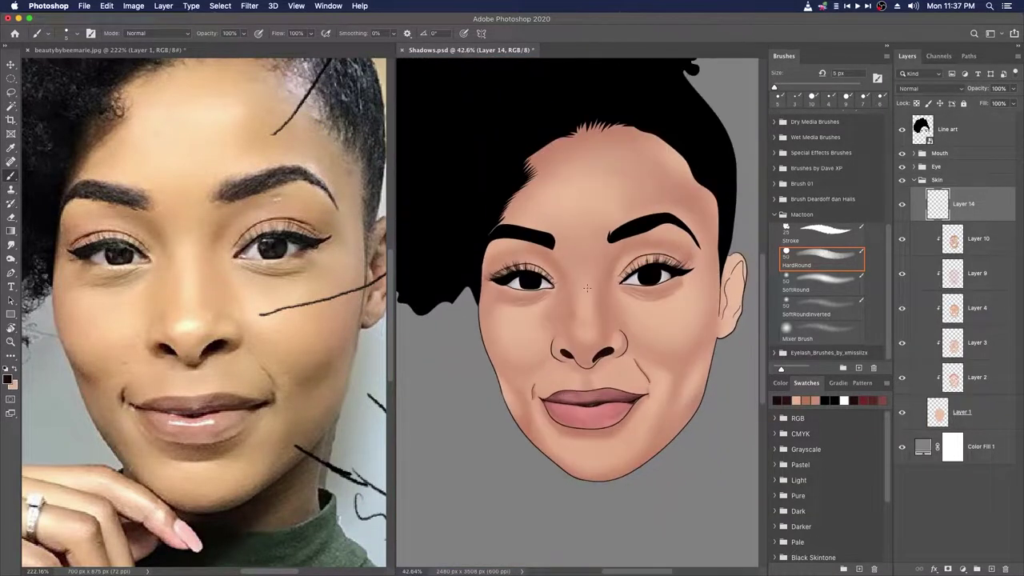
pyautogui.scroll(3, 576, 404)
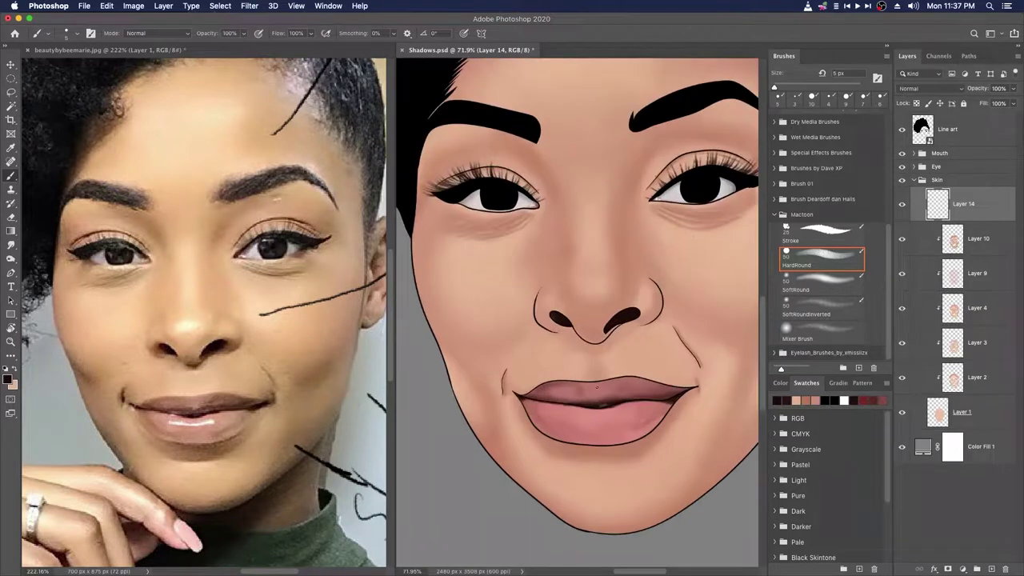
# Step: Merge Layer 14 with Layer 10 in the Skin group, keeping the merged layer clipped to the base skin layer
pyautogui.scroll(-3, 653, 320)
pyautogui.scroll(3, 650, 332)
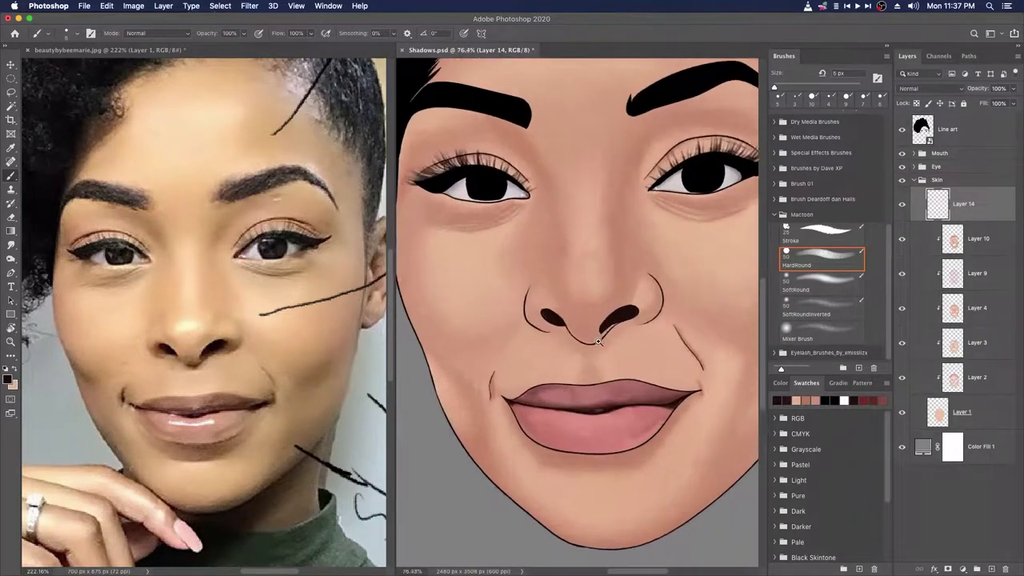
pyautogui.scroll(-3, 649, 345)
pyautogui.scroll(-2, 648, 346)
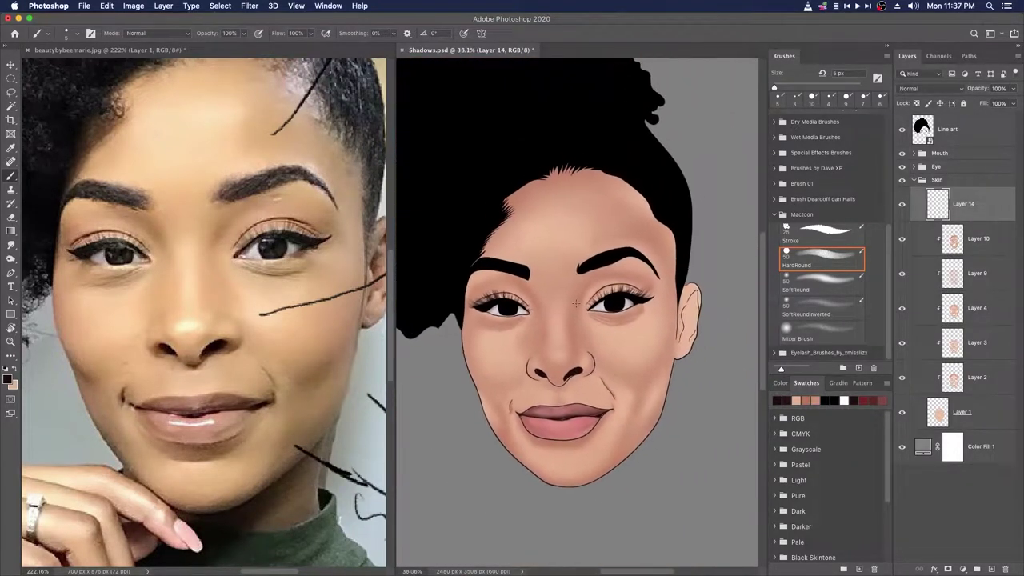
pyautogui.scroll(2, 587, 402)
pyautogui.keyDown('shift'); pyautogui.click(981, 238); pyautogui.keyUp('shift')
pyautogui.keyDown('alt'); pyautogui.click(991, 254); pyautogui.keyUp('alt')
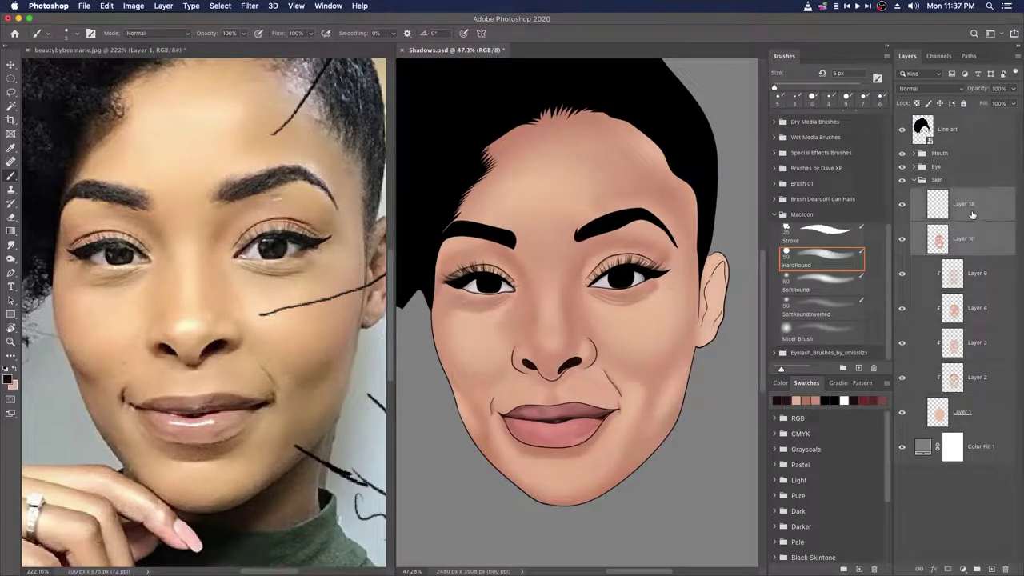
pyautogui.press('super+e')
# Step: Create a new layer above the merged skin layer and choose the SoftRoundInverted brush at 125 px
pyautogui.click(977, 568)
pyautogui.click(831, 305)
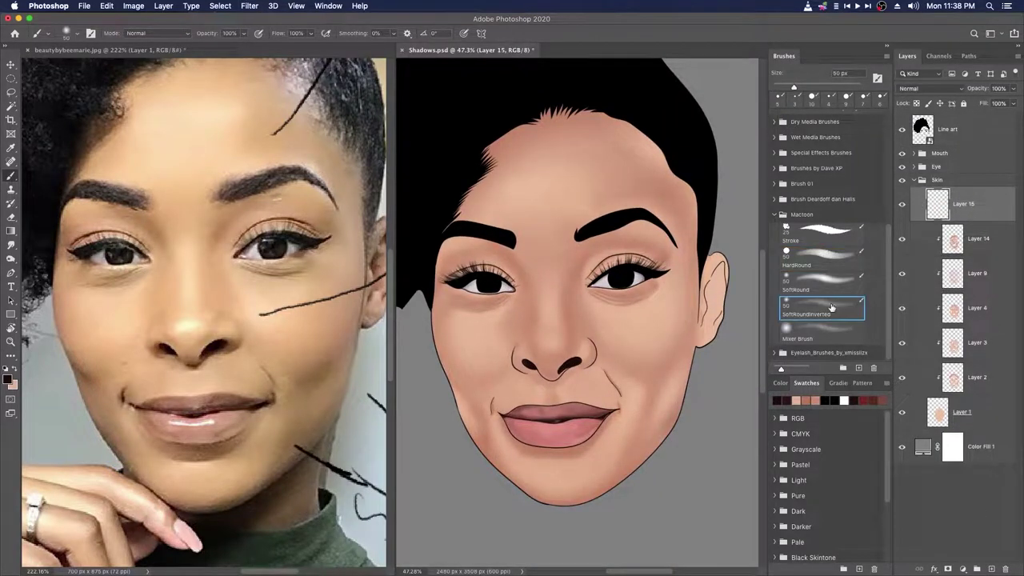
pyautogui.press(']')
pyautogui.press(']')
pyautogui.press(']')
pyautogui.press(']')
pyautogui.press(']')
pyautogui.press(']')
pyautogui.press(']')
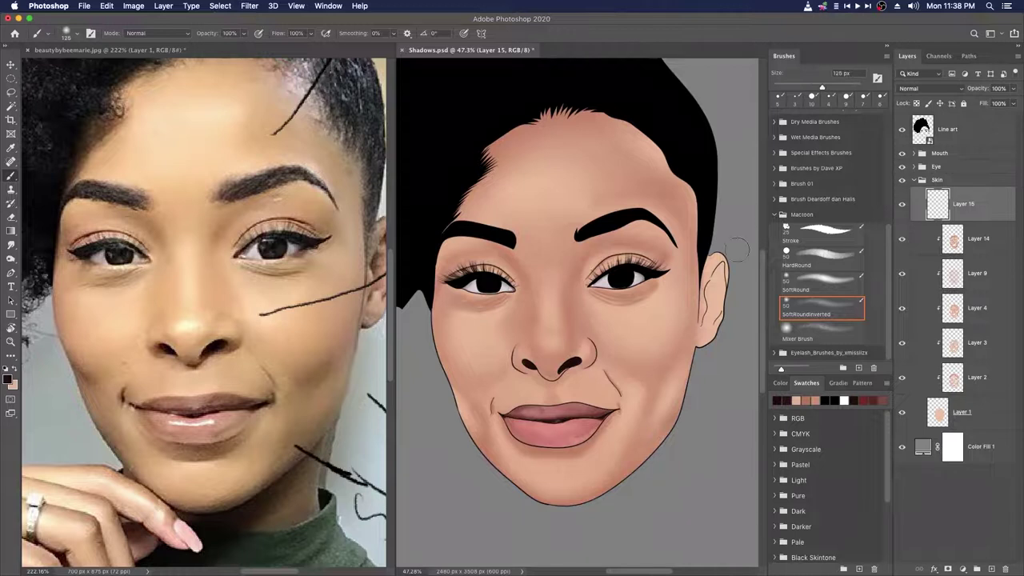
# Step: Sample a shadow tone from the right-hand cheek and set the new layer's blend mode to Multiply
pyautogui.keyDown('alt'); pyautogui.click(661, 373); pyautogui.keyUp('alt')
pyautogui.click(913, 88)
pyautogui.click(907, 119)
# Step: Deepen the soft shadow along the right-hand cheek and jaw, using a brush of up to 175 px
pyautogui.scroll(3, 648, 407)
pyautogui.scroll(-1, 642, 392)
pyautogui.press('[')
pyautogui.press('[')
pyautogui.press(']')
pyautogui.press(']')
pyautogui.moveTo(641, 390)
pyautogui.mouseDown()
pyautogui.moveTo(608, 478)
pyautogui.moveTo(618, 436)
pyautogui.moveTo(634, 449)
pyautogui.moveTo(591, 473)
pyautogui.mouseUp()
pyautogui.press(']')
pyautogui.press(']')
pyautogui.moveTo(704, 283)
pyautogui.mouseDown()
pyautogui.moveTo(686, 336)
pyautogui.moveTo(661, 349)
pyautogui.mouseUp()
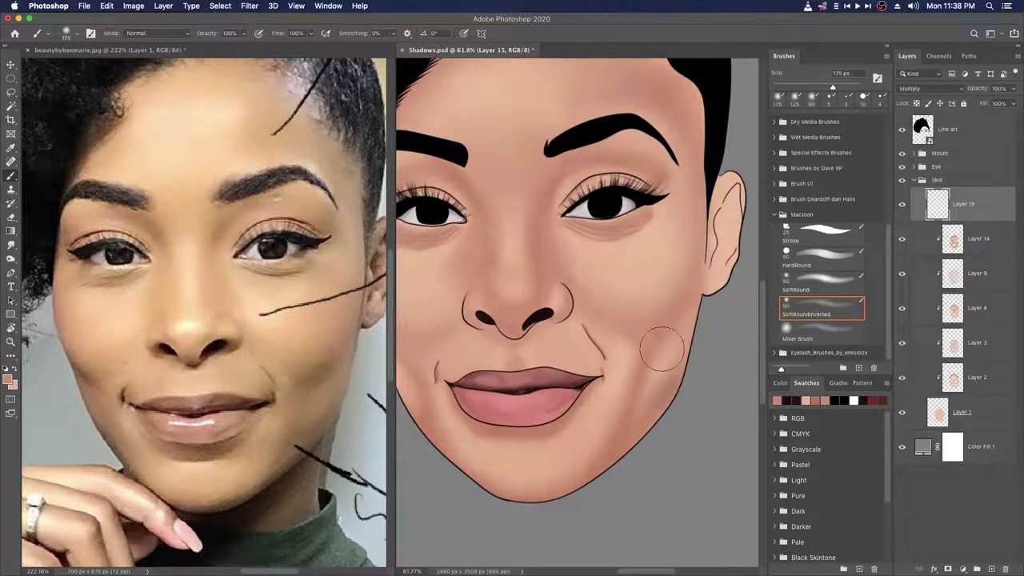
# Step: Shade the chin and the left-hand jaw and cheek beside the mouth with soft strokes, resizing the brush to fit
pyautogui.moveTo(573, 441); pyautogui.dragTo(588, 436)
pyautogui.moveTo(457, 441); pyautogui.dragTo(507, 467)
pyautogui.moveTo(472, 372); pyautogui.dragTo(491, 401)
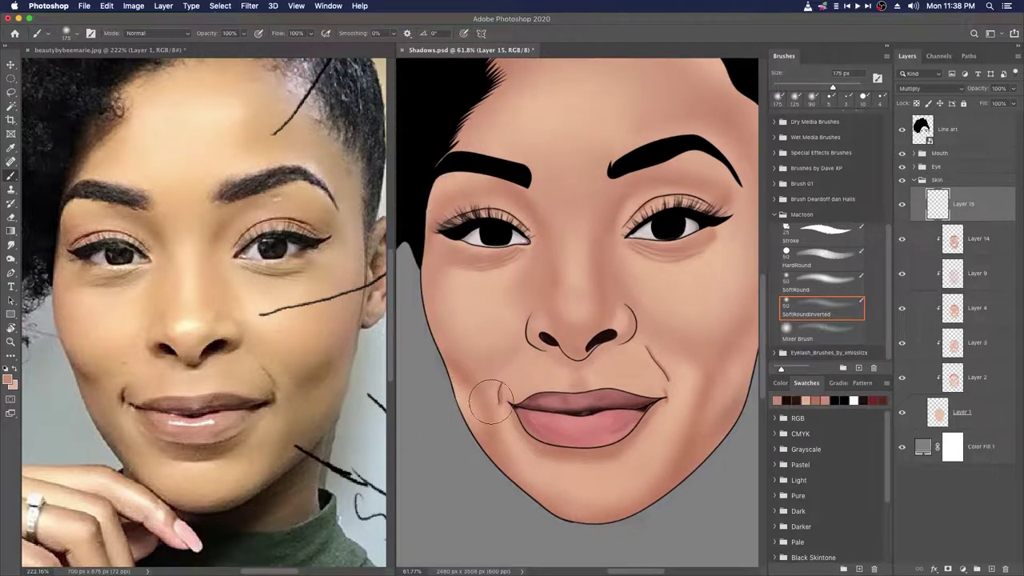
pyautogui.press('[')
pyautogui.press('[')
pyautogui.press('[')
pyautogui.press('[')
pyautogui.scroll(2, 422, 312)
pyautogui.press(']')
pyautogui.press(']')
pyautogui.press(']')
pyautogui.press(']')
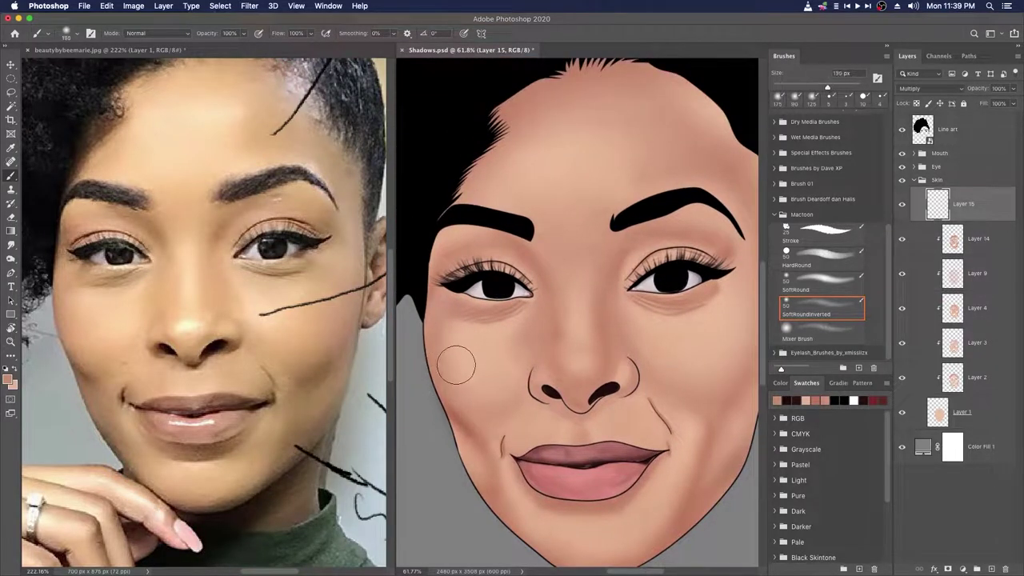
# Step: Reduce the brush to 80 px and shade the left-hand edge of the face beside the eye
pyautogui.scroll(1, 465, 360)
pyautogui.press('[')
pyautogui.press('[')
pyautogui.press('[')
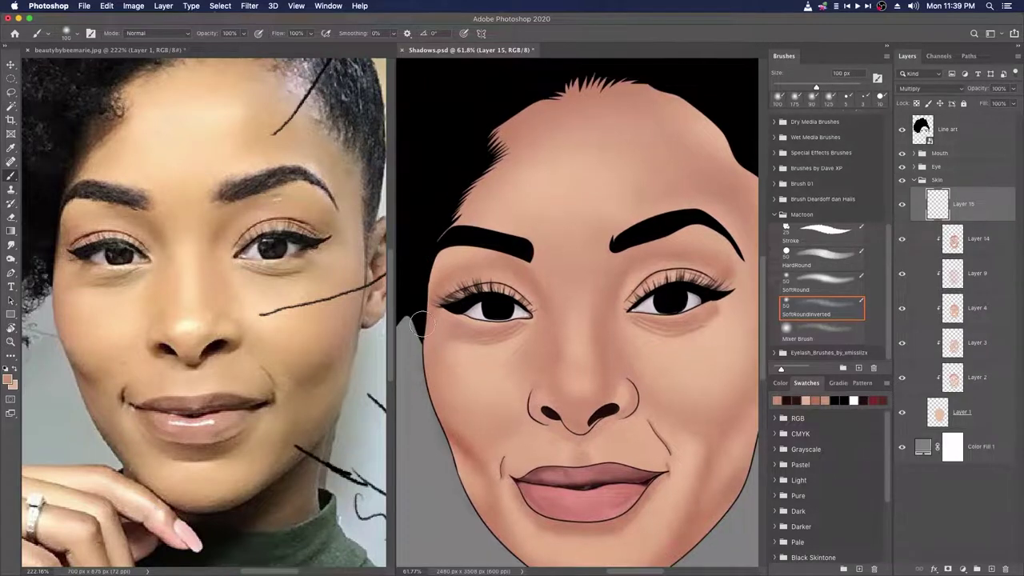
pyautogui.press('[')
pyautogui.press('[')
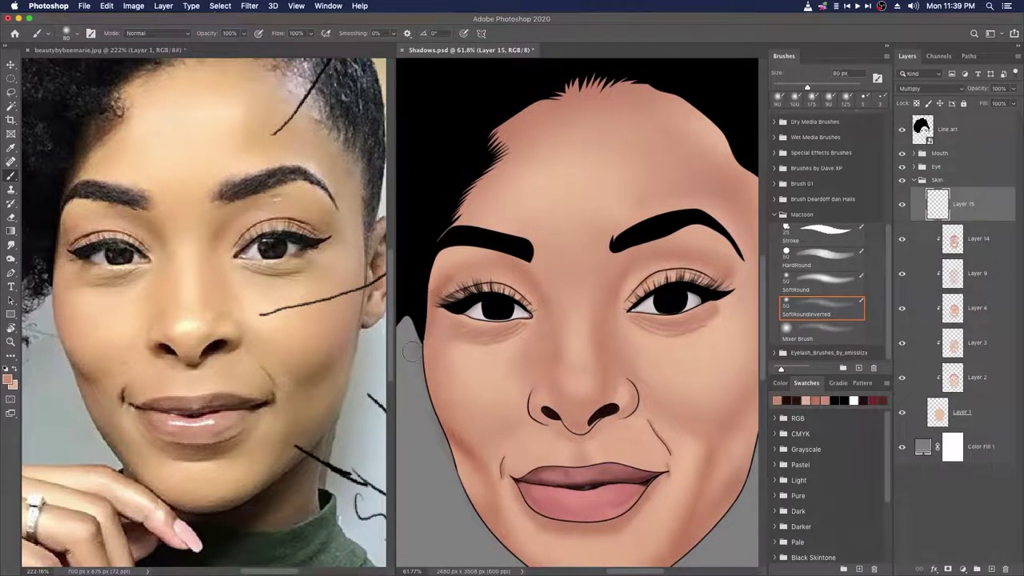
# Step: Enlarge the brush to 125 px and deepen the shadow along the forehead below the hairline
pyautogui.scroll(3, 411, 351)
pyautogui.press(']')
pyautogui.press(']')
pyautogui.press(']')
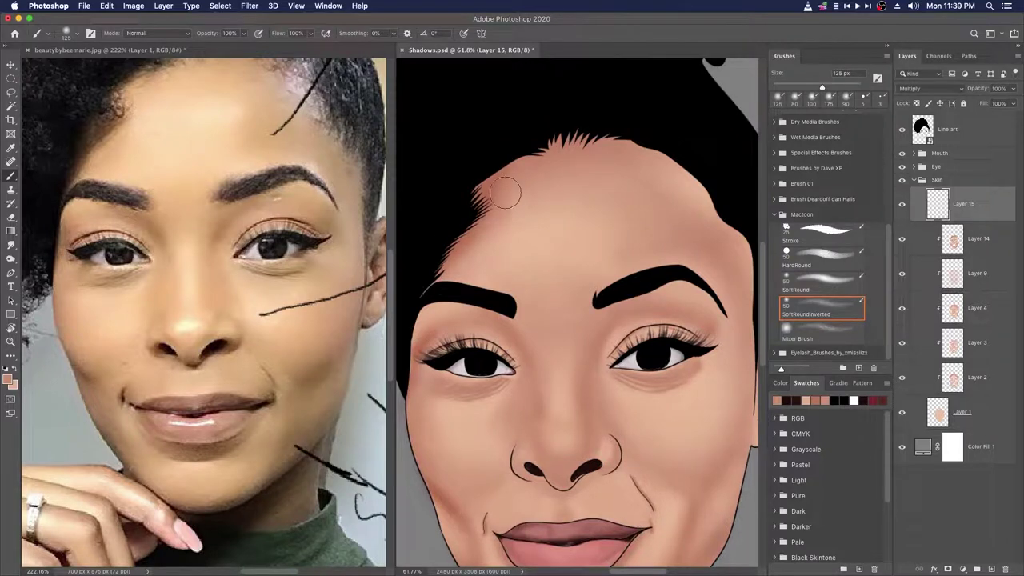
pyautogui.moveTo(523, 201); pyautogui.dragTo(485, 250)
pyautogui.moveTo(641, 268); pyautogui.dragTo(612, 243)
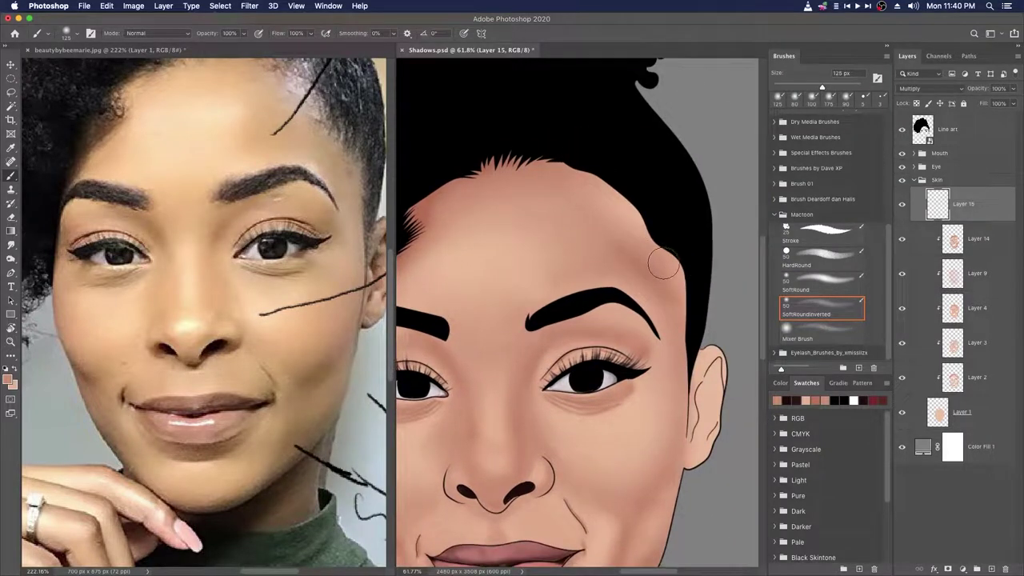
# Step: Reduce the brush to 80 px and add soft shading around the outer corners of both eyes
pyautogui.scroll(-2, 664, 264)
pyautogui.press('[')
pyautogui.press('[')
pyautogui.press('[')
pyautogui.scroll(-1, 629, 272)
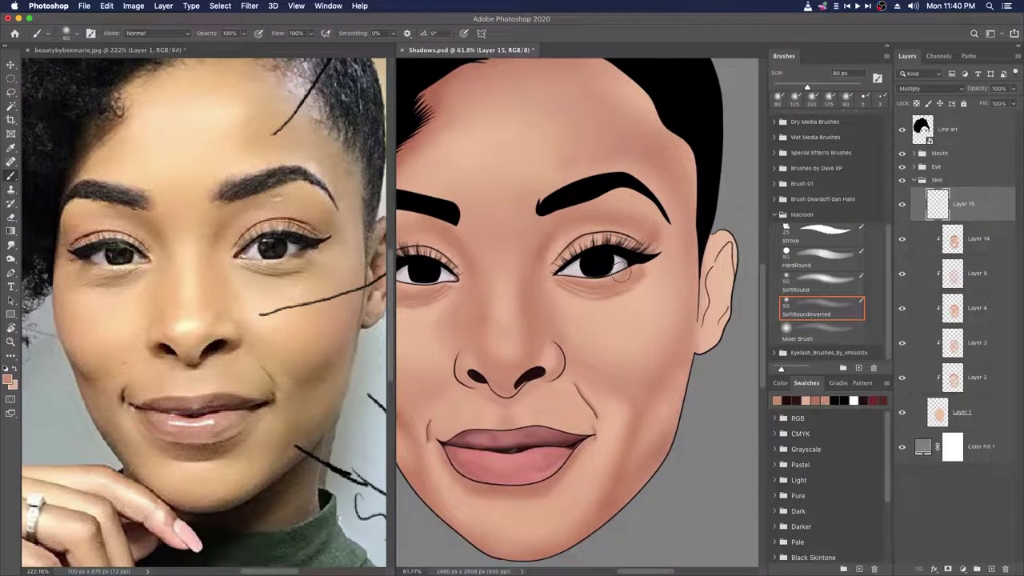
pyautogui.hscroll(-2, 565, 319)
pyautogui.scroll(1, 566, 320)
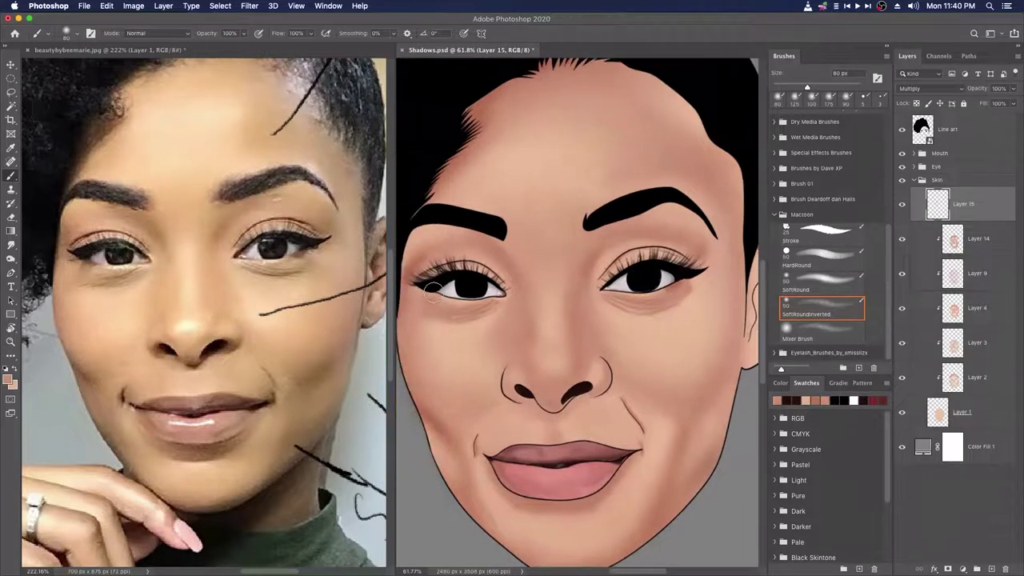
# Step: Shade the underside of the nose and the skin around both nostrils with a 40 to 50 px brush
pyautogui.scroll(-2, 422, 312)
pyautogui.scroll(4, 578, 395)
pyautogui.scroll(-2, 578, 396)
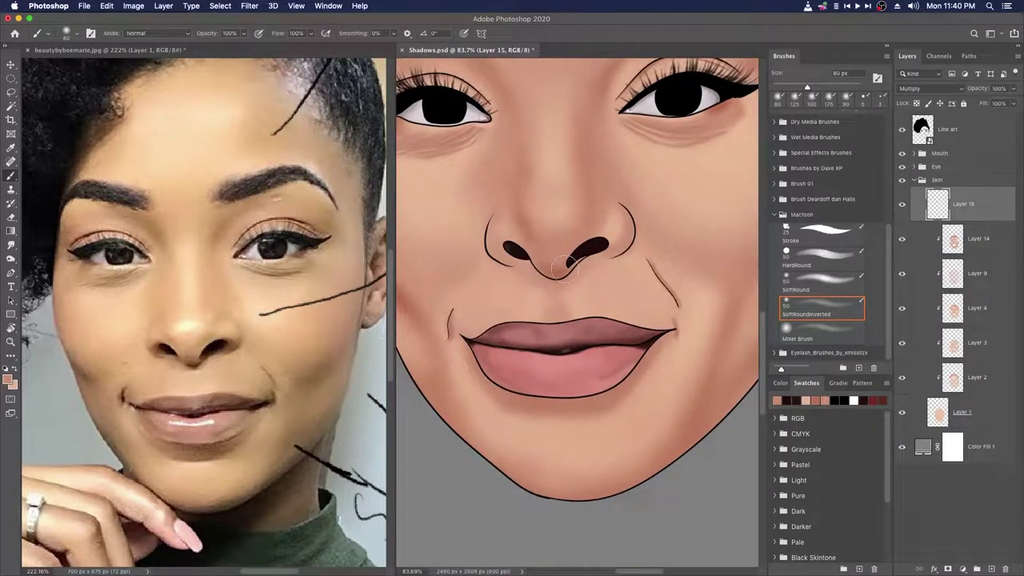
pyautogui.press('[')
pyautogui.press('[')
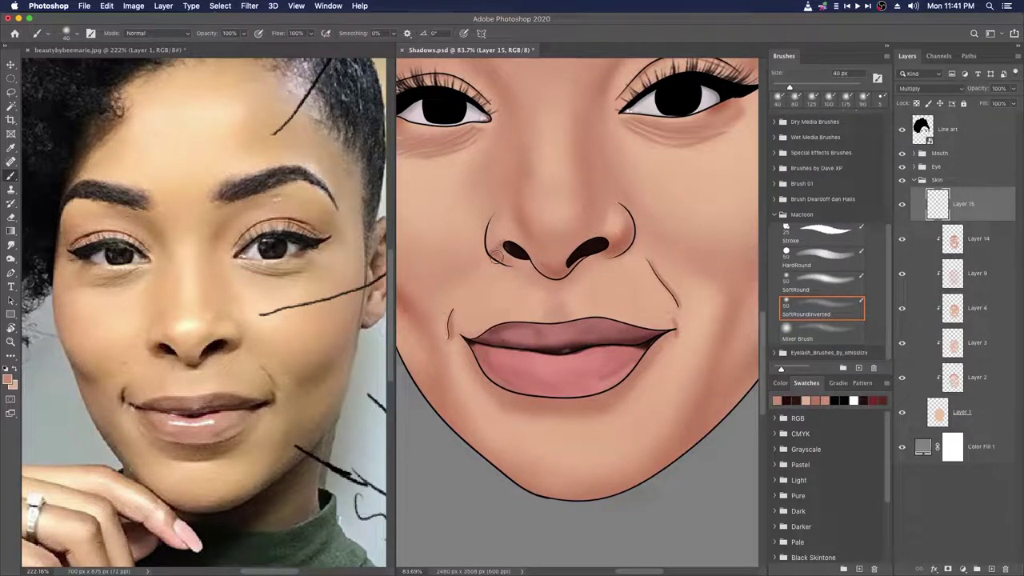
pyautogui.press(']')
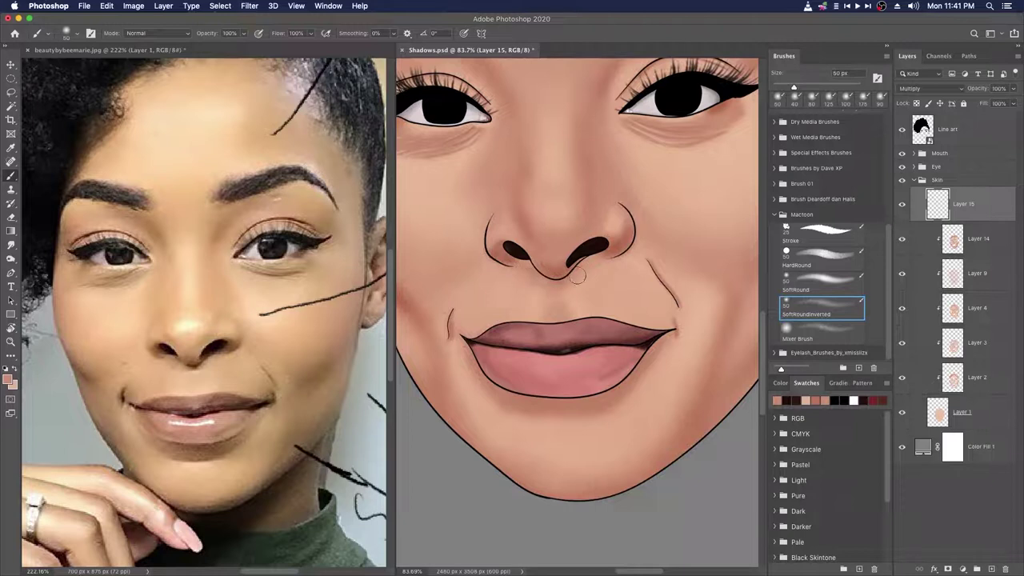
pyautogui.scroll(-5, 469, 244)
pyautogui.scroll(4, 592, 289)
pyautogui.press('[')
pyautogui.scroll(-6, 592, 292)
pyautogui.scroll(3, 592, 292)
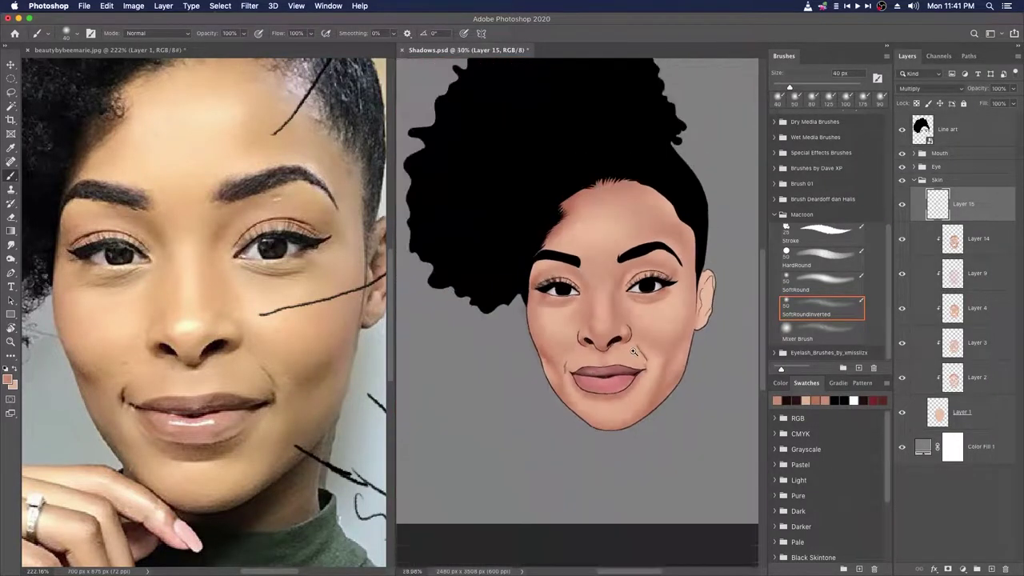
# Step: Enlarge the brush to 175 px and build up broad shading on the right-hand side of the face
pyautogui.moveTo(645, 317); pyautogui.dragTo(613, 308)
pyautogui.press(']')
pyautogui.press(']')
pyautogui.press(']')
pyautogui.press(']')
pyautogui.press(']')
pyautogui.press(']')
pyautogui.press(']')
pyautogui.press(']')
pyautogui.press(']')
pyautogui.press(']')
pyautogui.press(']')
pyautogui.press(']')
pyautogui.press(']')
pyautogui.press(']')
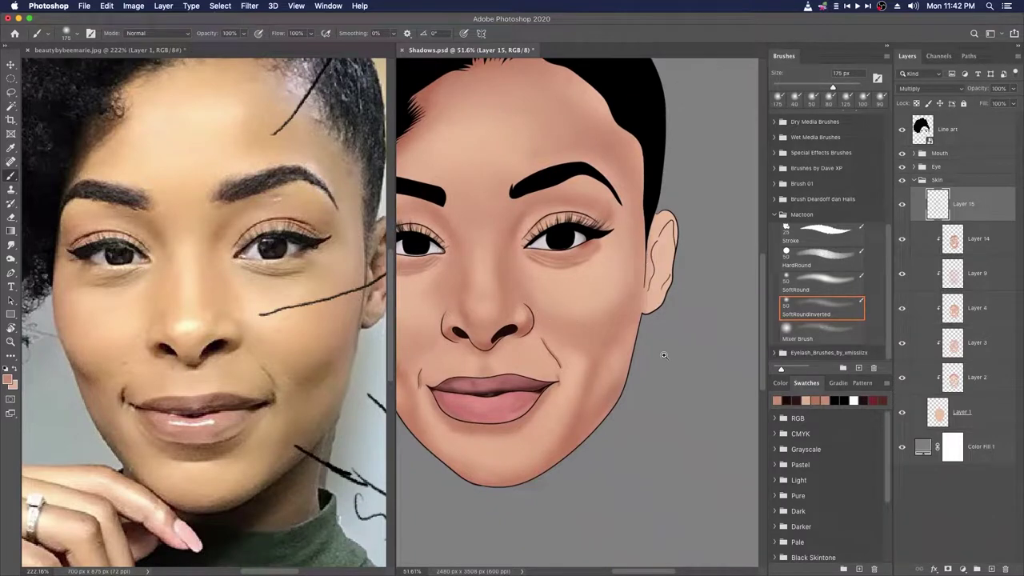
# Step: Enlarge the brush to 400 px and blend very broad, soft shadows across the jaw and cheeks
pyautogui.scroll(-3, 592, 320)
pyautogui.scroll(2, 572, 342)
pyautogui.scroll(-3, 584, 328)
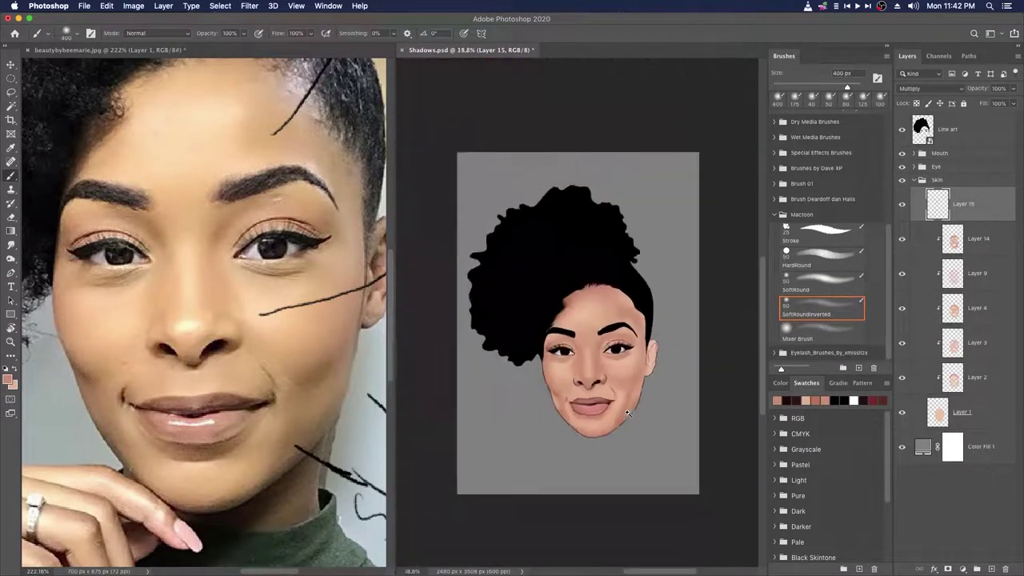
pyautogui.scroll(4, 544, 368)
pyautogui.scroll(-3, 581, 411)
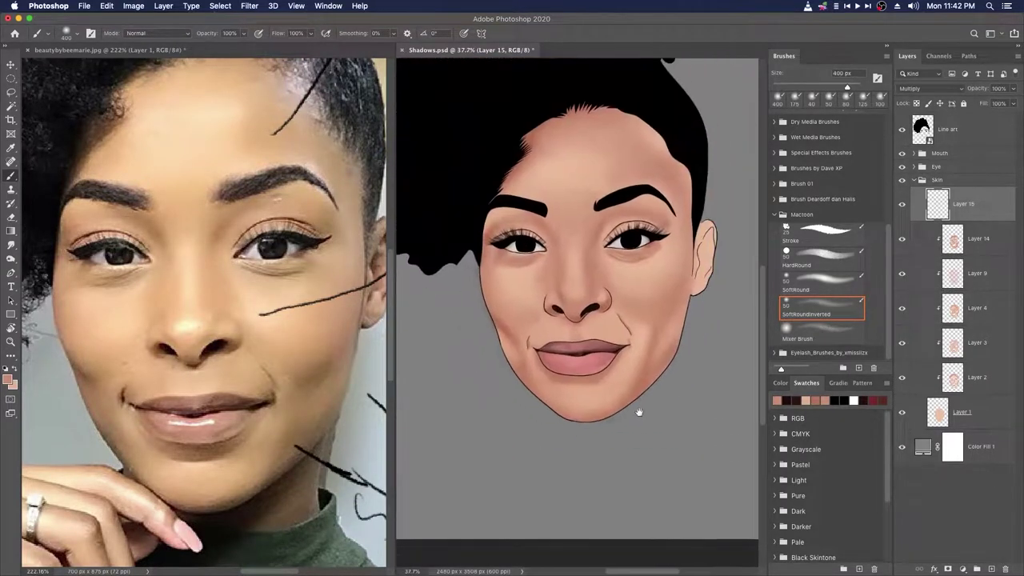
pyautogui.scroll(1, 697, 418)
pyautogui.scroll(2, 638, 335)
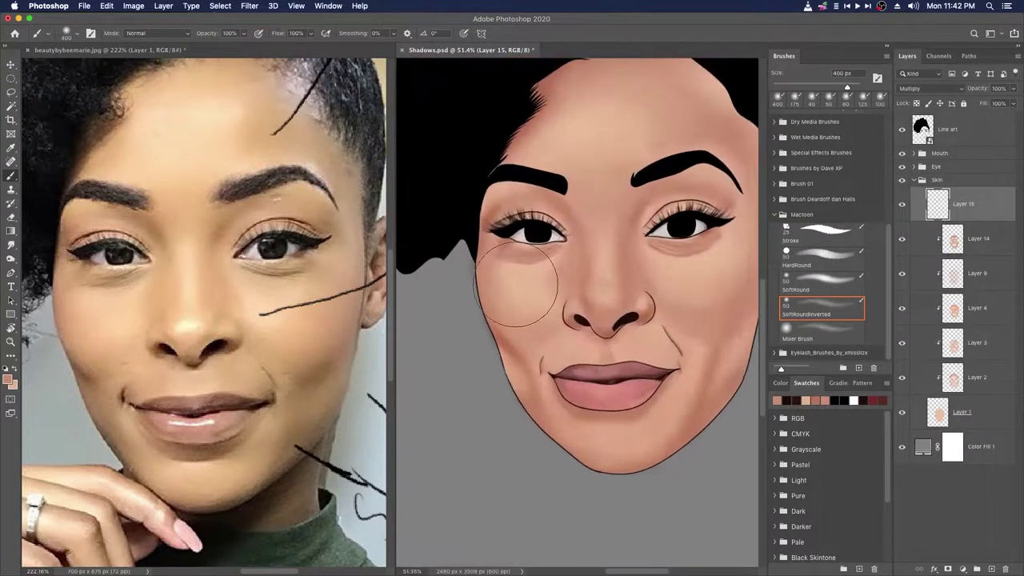
# Step: Set the brush to 300 px and blend soft shading over the forehead, brows and outer face
pyautogui.press('[')
pyautogui.press('[')
pyautogui.press('[')
pyautogui.press('[')
pyautogui.press('[')
pyautogui.press(']')
pyautogui.press(']')
pyautogui.press(']')
pyautogui.press(']')
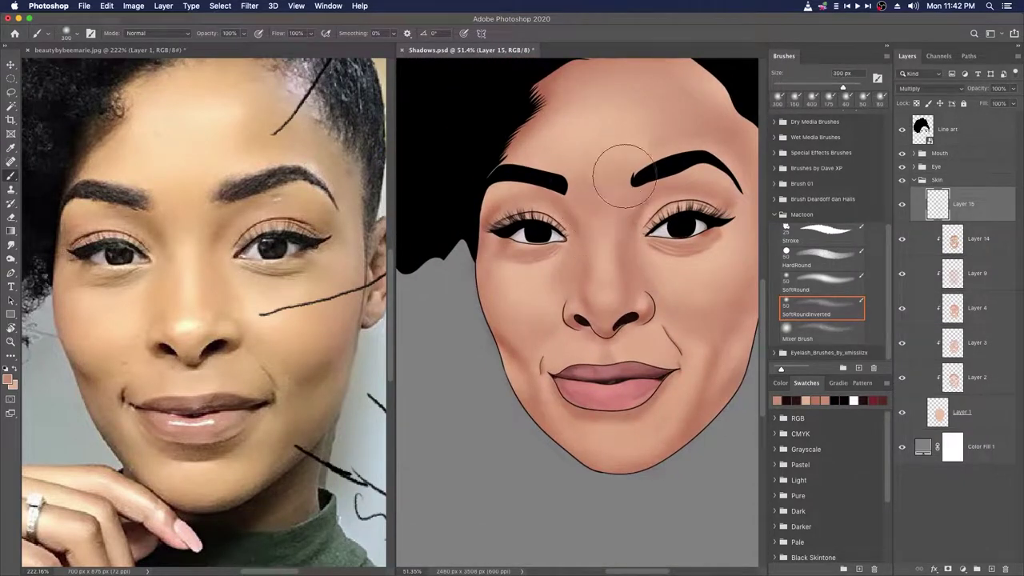
pyautogui.scroll(-2, 679, 234)
pyautogui.scroll(1, 679, 232)
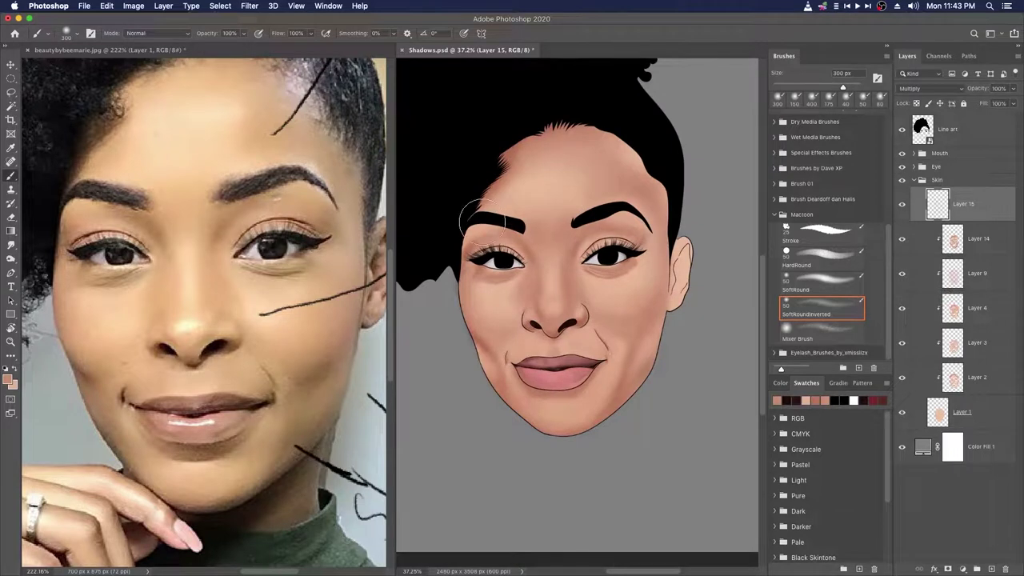
pyautogui.scroll(1, 478, 232)
pyautogui.scroll(-1, 480, 200)
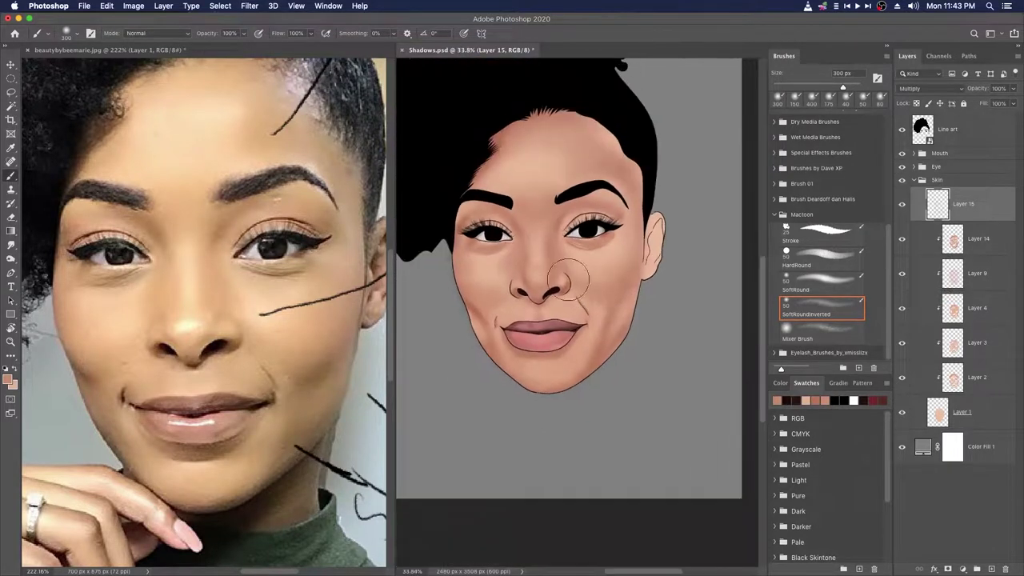
# Step: Reduce the brush to 60 px and refine the shading beside the nose and above the right-hand smile line
pyautogui.scroll(2, 511, 265)
pyautogui.press('[')
pyautogui.press('[')
pyautogui.press('[')
pyautogui.press('[')
pyautogui.press('[')
pyautogui.press('[')
pyautogui.press('[')
pyautogui.press('[')
pyautogui.press('[')
pyautogui.press('[')
pyautogui.scroll(-3, 572, 282)
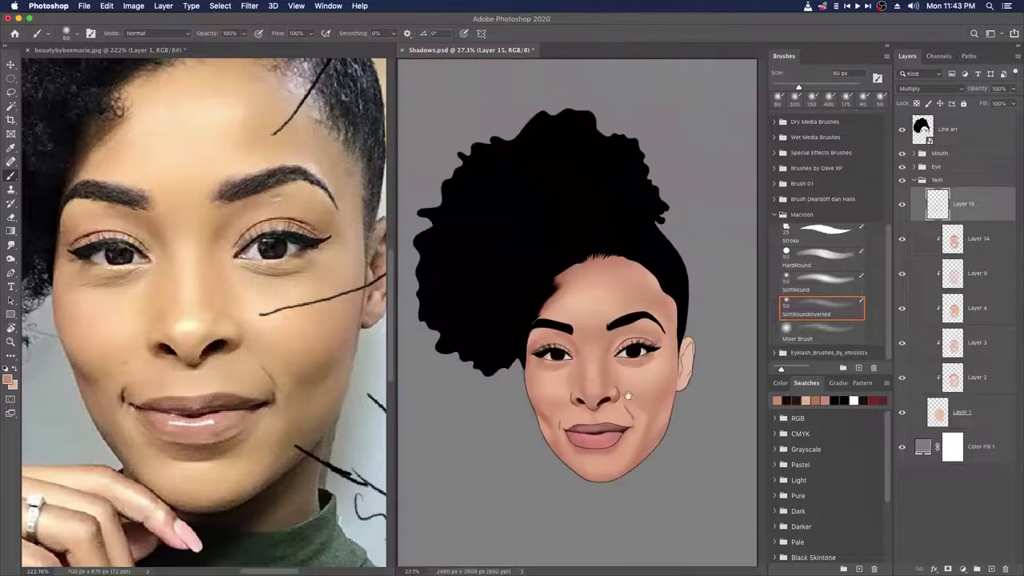
# Step: Choose a dark reddish brown as the foreground colour for the mouth creases
pyautogui.scroll(1, 629, 393)
pyautogui.click(7, 380)
pyautogui.click(656, 197)
pyautogui.click(649, 231)
pyautogui.press('Return')
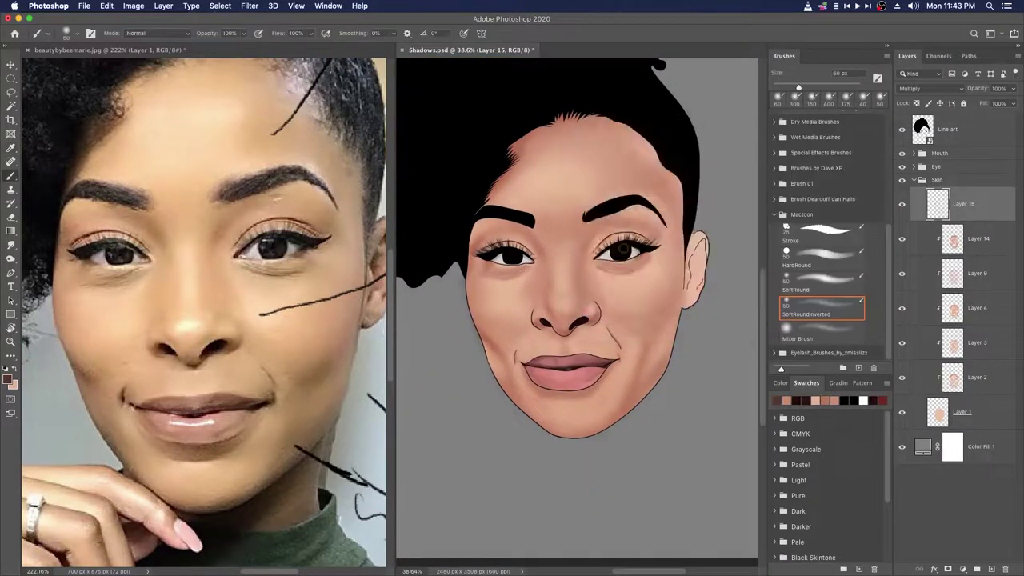
# Step: Reduce the brush to 6 px and darken the crease beside the left-hand corner of the mouth
pyautogui.scroll(5, 515, 374)
pyautogui.press('[')
pyautogui.press('[')
pyautogui.press('[')
pyautogui.press('[')
pyautogui.press('[')
pyautogui.press('[')
pyautogui.press('[')
pyautogui.press('[')
pyautogui.press('[')
pyautogui.press('[')
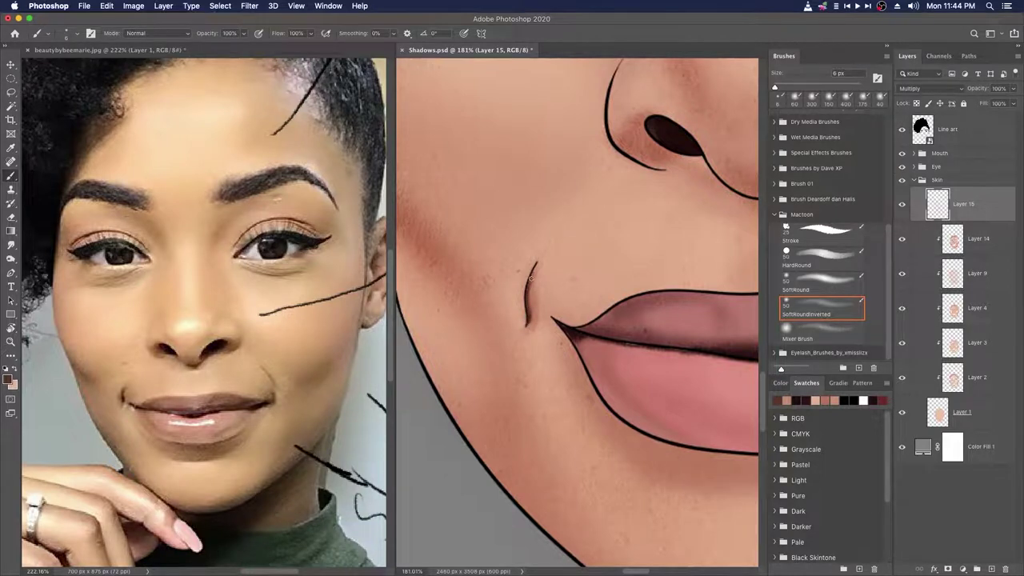
# Step: Darken the smile line and the small crease at the right-hand corner of the mouth with the 6 px brush
pyautogui.scroll(-3, 530, 277)
pyautogui.scroll(2, 553, 359)
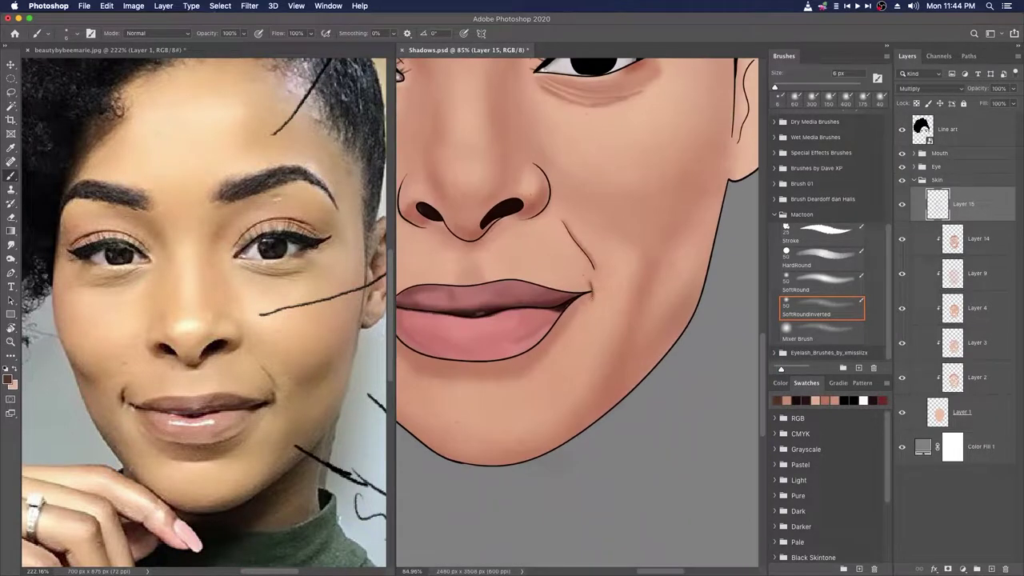
pyautogui.scroll(2, 590, 292)
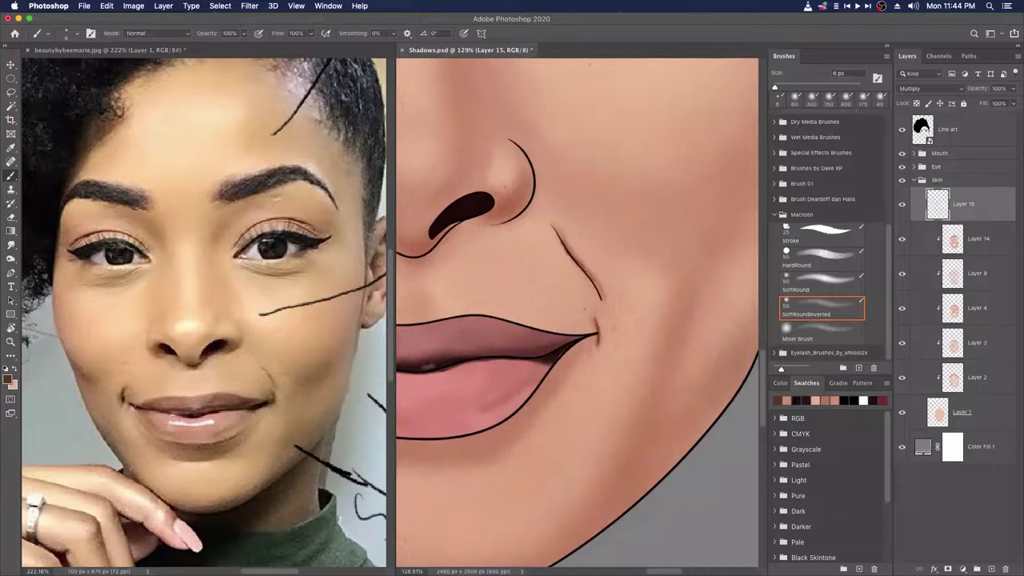
# Step: Paint soft reddish-brown shading around the right-hand mouth corner and cheek, with the brush at 125 px and 60 px
pyautogui.scroll(-3, 648, 329)
pyautogui.scroll(3, 603, 333)
pyautogui.press(']')
pyautogui.press(']')
pyautogui.press(']')
pyautogui.press(']')
pyautogui.moveTo(592, 307)
pyautogui.mouseDown()
pyautogui.moveTo(622, 288)
pyautogui.moveTo(590, 327)
pyautogui.mouseUp()
pyautogui.moveTo(621, 369); pyautogui.dragTo(586, 370)
pyautogui.scroll(3, 636, 380)
pyautogui.press('[')
pyautogui.press('[')
pyautogui.press('[')
pyautogui.press('[')
pyautogui.press('[')
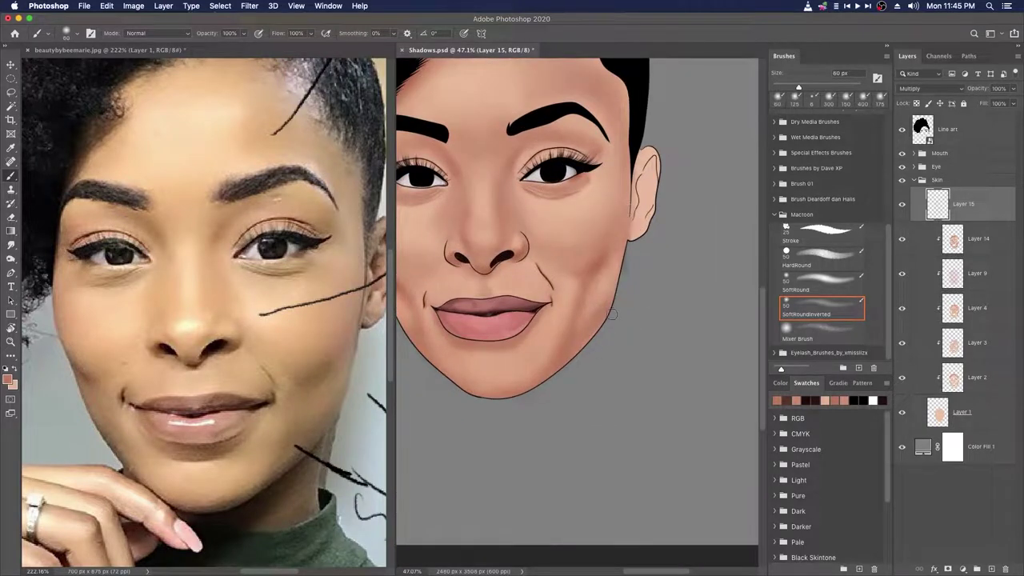
# Step: Clip Layer 15 to the base skin layer so its shading stays within the face
pyautogui.press('super+alt+g')
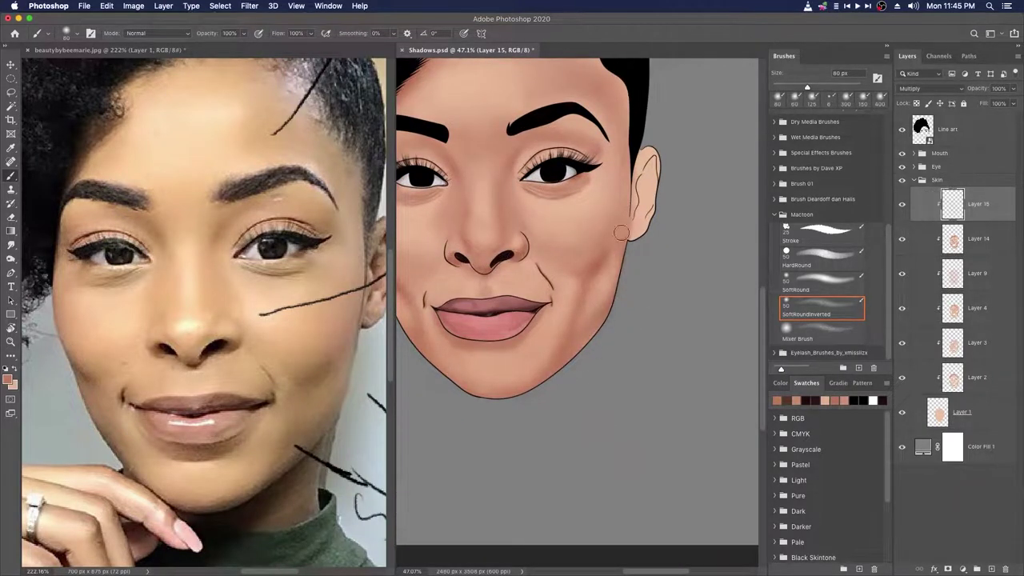
pyautogui.scroll(-2, 647, 368)
pyautogui.scroll(4, 521, 489)
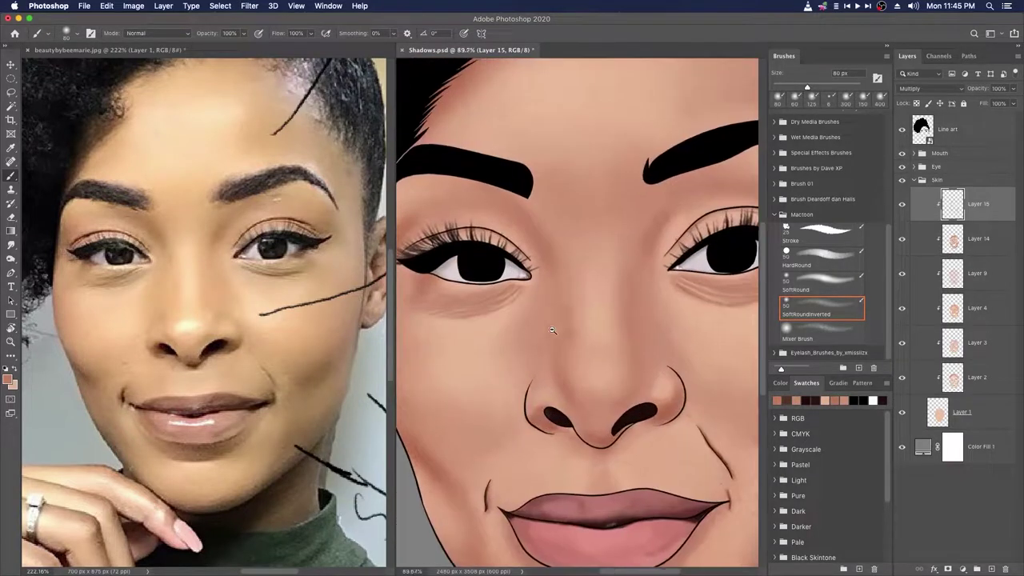
# Step: Choose the dark brown swatch, reduce the brush to 4 px and darken the eyelid crease of the right-hand eye
pyautogui.click(786, 400)
pyautogui.moveTo(601, 327); pyautogui.dragTo(435, 450)
pyautogui.press('[')
pyautogui.press('[')
pyautogui.press('[')
pyautogui.press('[')
pyautogui.press('[')
pyautogui.press('[')
pyautogui.press('[')
pyautogui.press('[')
pyautogui.press('[')
pyautogui.press('[')
pyautogui.press('[')
pyautogui.scroll(4, 525, 377)
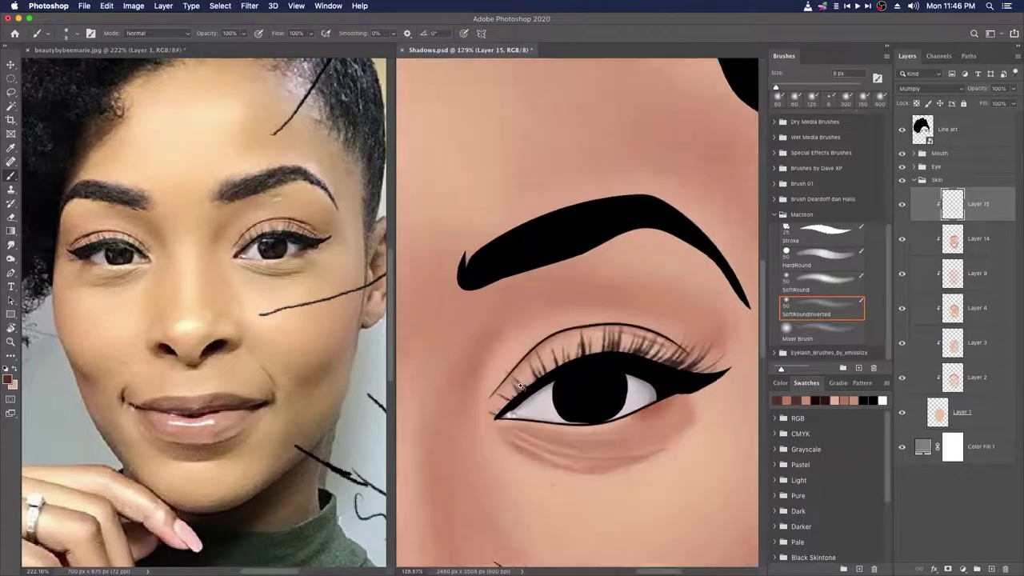
pyautogui.press('[')
pyautogui.press('[')
pyautogui.press('[')
pyautogui.press('[')
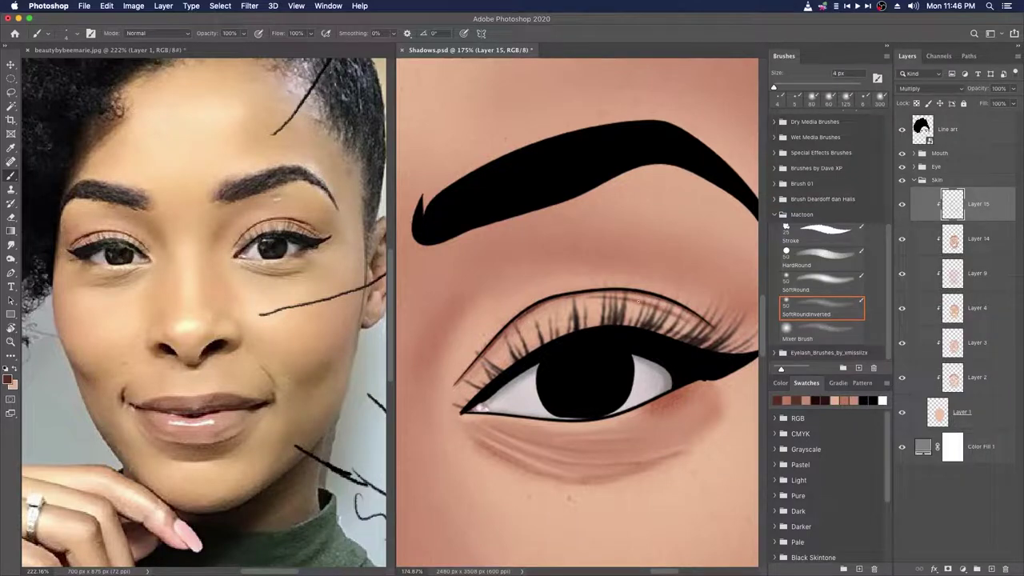
pyautogui.moveTo(480, 338); pyautogui.dragTo(417, 337)
pyautogui.moveTo(560, 384); pyautogui.dragTo(668, 377)
# Step: Darken the upper eyelid crease of the left-hand eye with fine 4 px dark brown strokes
pyautogui.moveTo(416, 340); pyautogui.dragTo(469, 339)
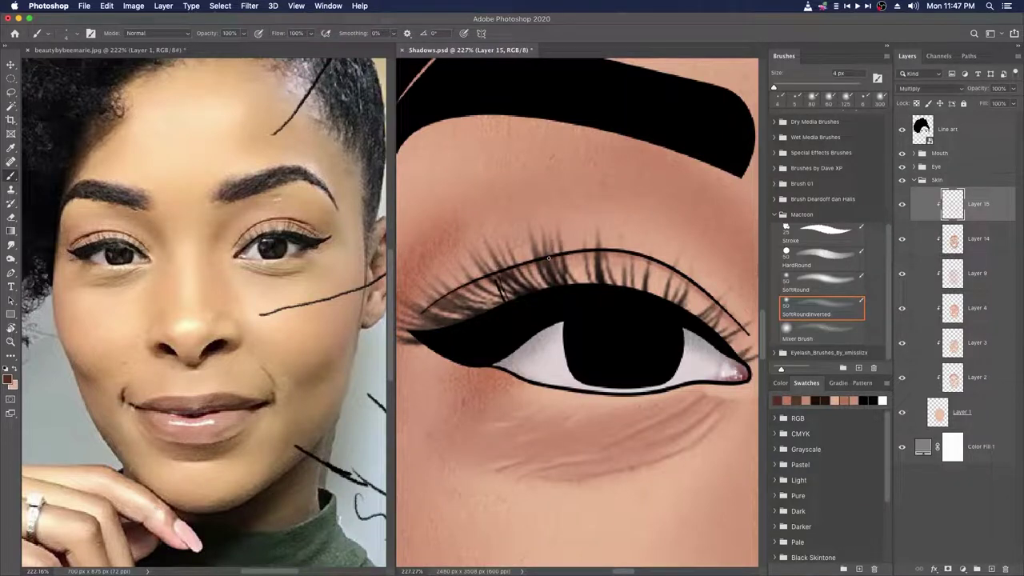
pyautogui.moveTo(698, 279); pyautogui.dragTo(615, 251)
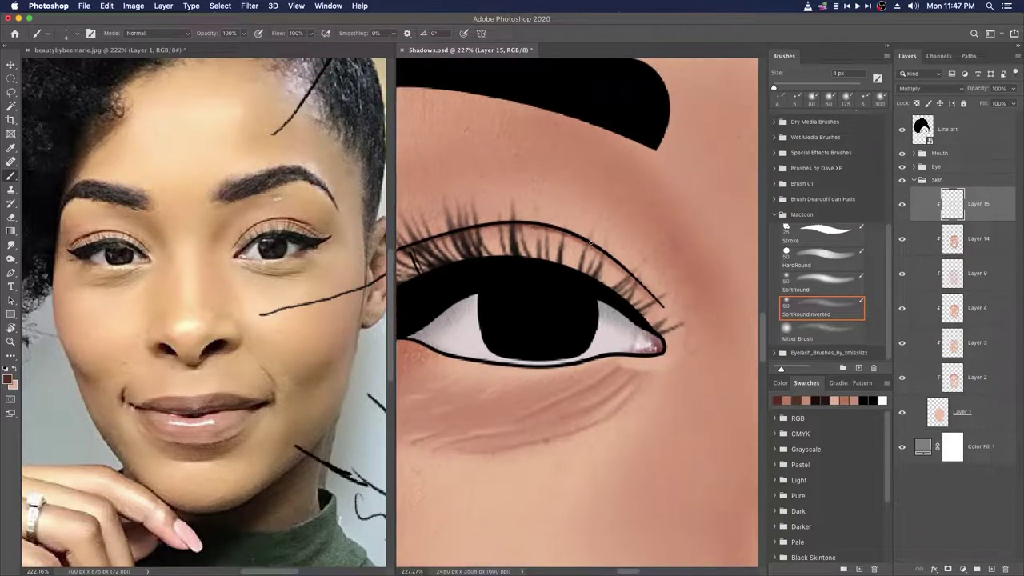
pyautogui.moveTo(661, 303); pyautogui.dragTo(559, 232)
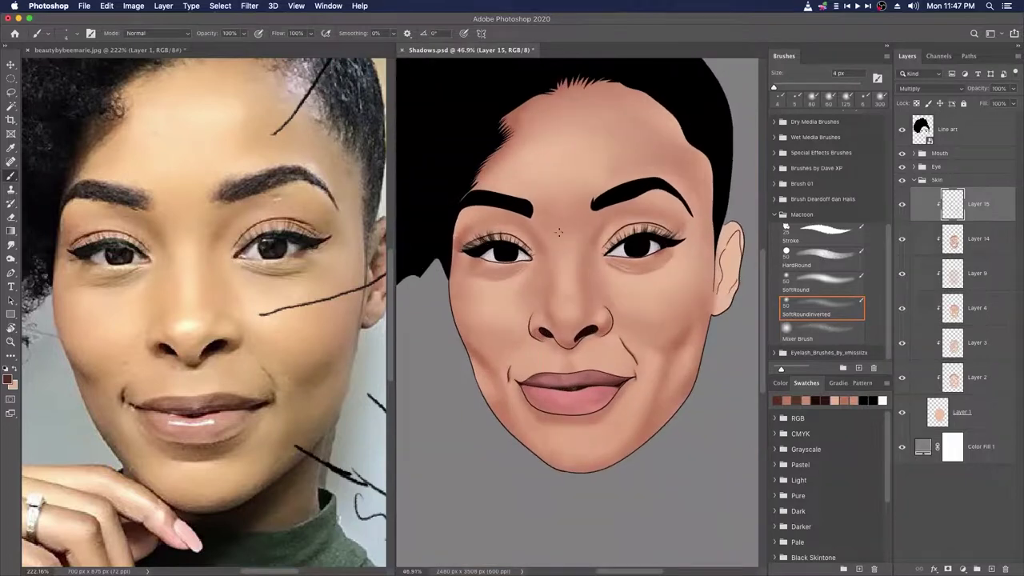
# Step: Sample the eyelid tone, set the foreground color to #b79885 and softly shade the eyelids with the brush at 25 px
pyautogui.keyDown('alt'); pyautogui.click(248, 239); pyautogui.keyUp('alt')
pyautogui.keyDown('alt'); pyautogui.click(629, 230); pyautogui.keyUp('alt')
pyautogui.press('n')
pyautogui.click(625, 182)
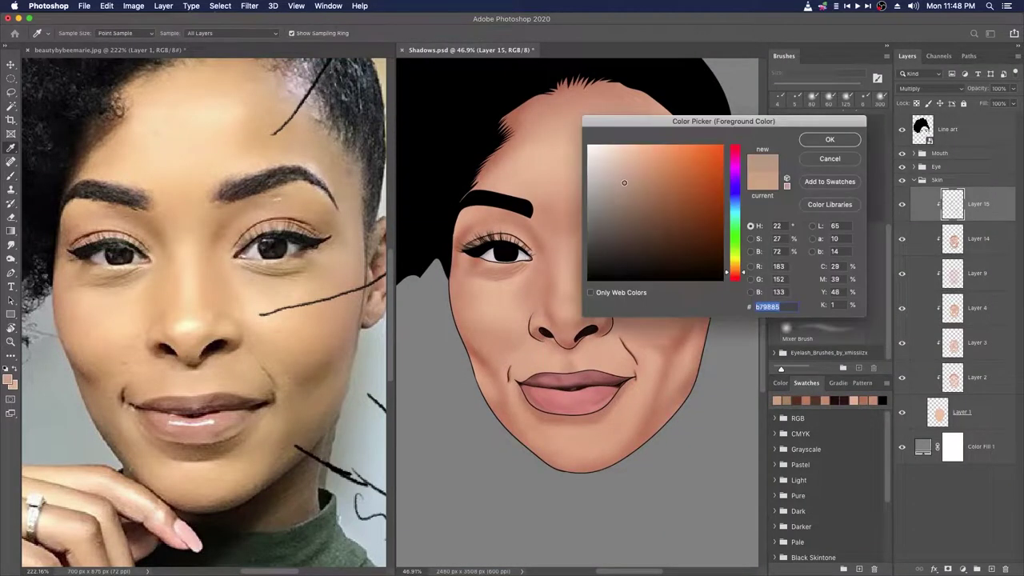
pyautogui.press('Return')
pyautogui.scroll(4, 667, 198)
pyautogui.moveTo(517, 343)
pyautogui.mouseDown()
pyautogui.moveTo(499, 350)
pyautogui.moveTo(555, 316)
pyautogui.moveTo(671, 326)
pyautogui.mouseUp()
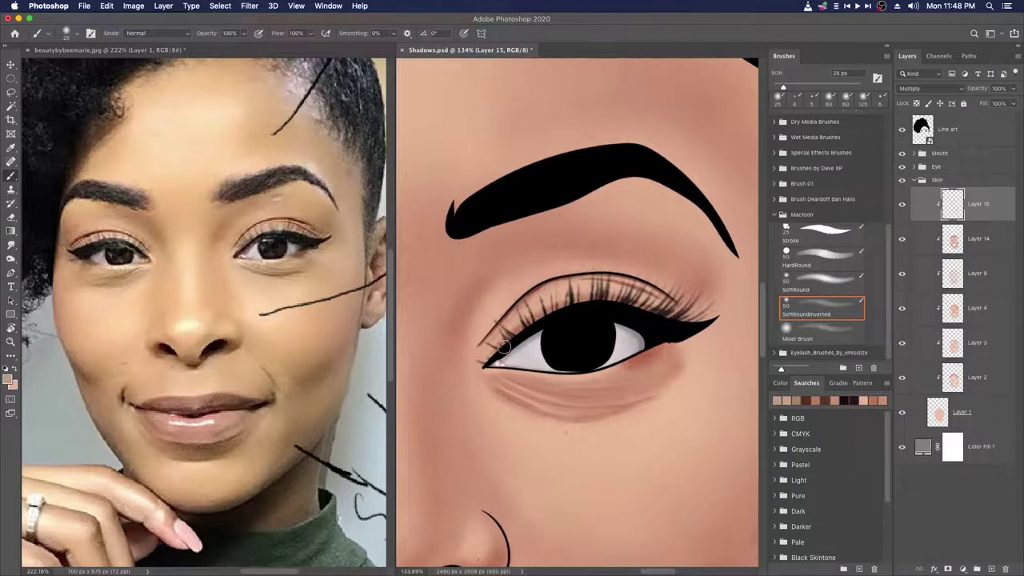
pyautogui.scroll(-5, 502, 345)
pyautogui.scroll(4, 471, 356)
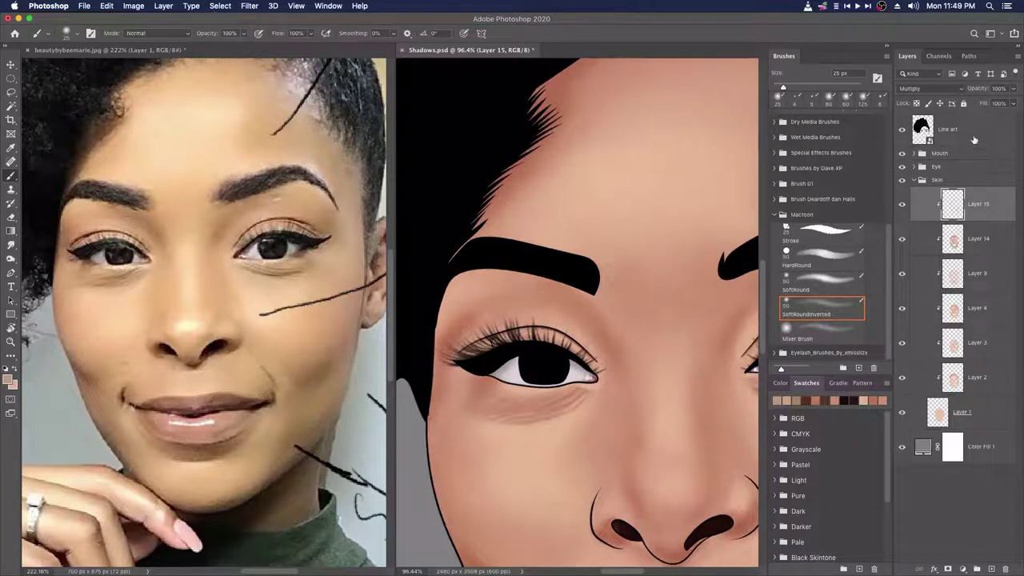
# Step: Try to rasterize the Line art layer and erase around the left-hand eye with a 9 px eraser
pyautogui.rightClick(957, 132)
pyautogui.click(846, 296)
pyautogui.press('e')
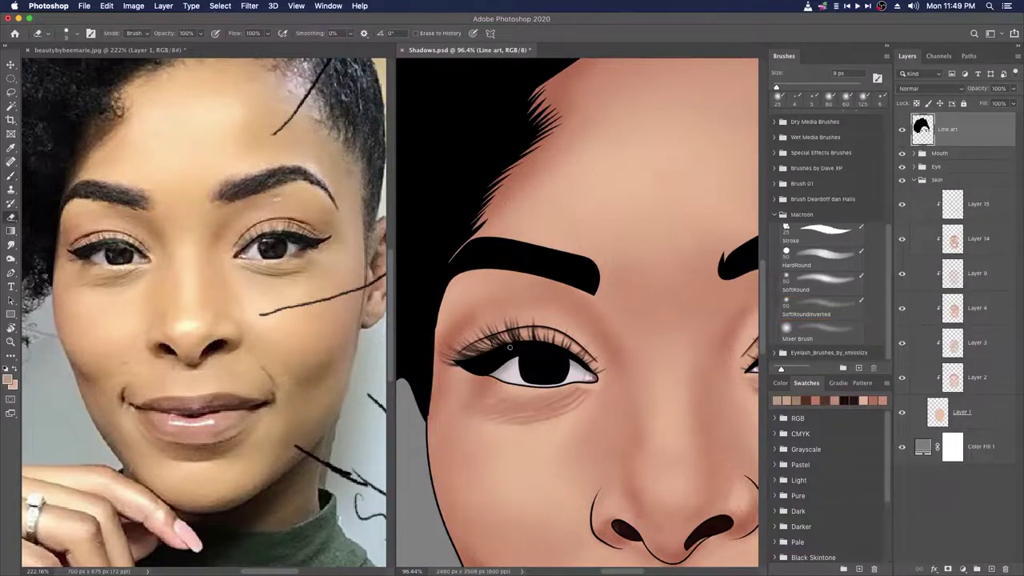
pyautogui.scroll(3, 500, 380)
pyautogui.rightClick(977, 204)
pyautogui.press('Escape')
pyautogui.scroll(-5, 551, 297)
pyautogui.scroll(-2, 550, 297)
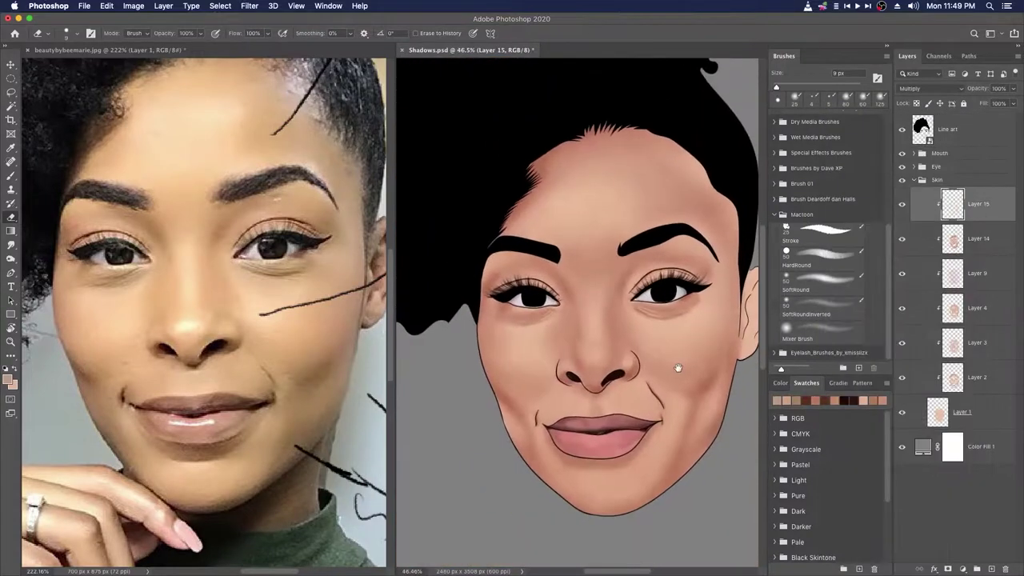
# Step: Paint soft reddish-brown shading beneath the lower lip on Layer 15 with the brush at 50 px
pyautogui.press('b')
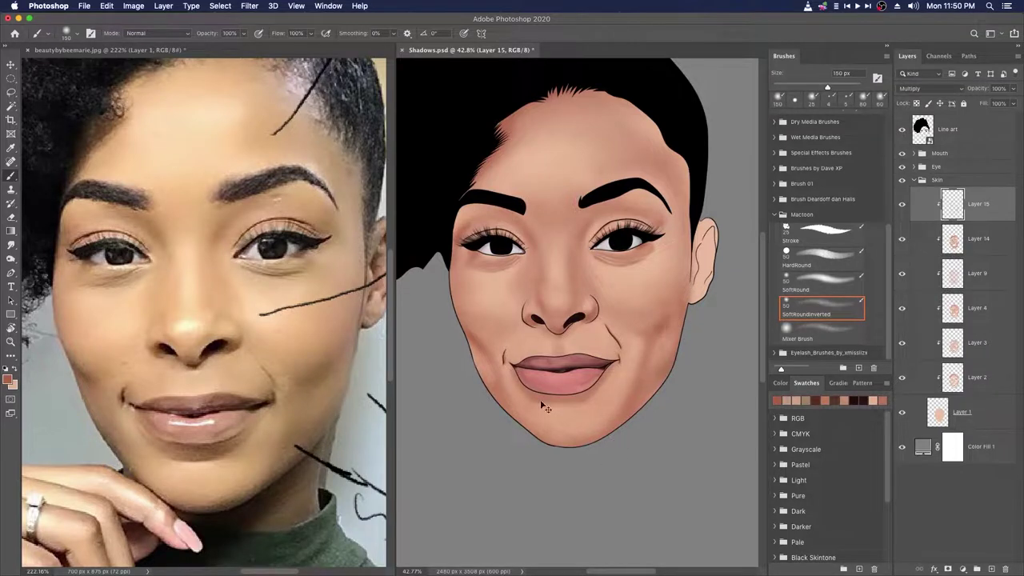
pyautogui.scroll(-1, 513, 382)
pyautogui.scroll(6, 571, 371)
pyautogui.press('[')
pyautogui.press('[')
pyautogui.press('[')
pyautogui.press('[')
pyautogui.press('[')
pyautogui.press('[')
pyautogui.press('[')
pyautogui.moveTo(529, 424)
pyautogui.mouseDown()
pyautogui.moveTo(520, 431)
pyautogui.moveTo(597, 431)
pyautogui.moveTo(620, 418)
pyautogui.mouseUp()
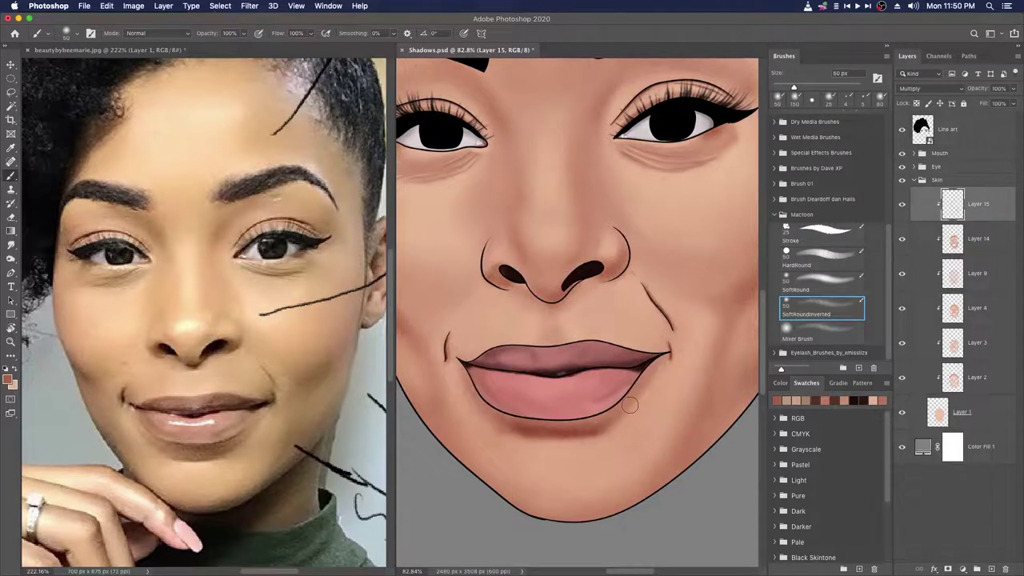
# Step: Blend soft reddish-brown shading into the face and right-hand cheek with the brush at 80 px, 400 px and 200 px
pyautogui.scroll(-4, 578, 404)
pyautogui.scroll(3, 607, 403)
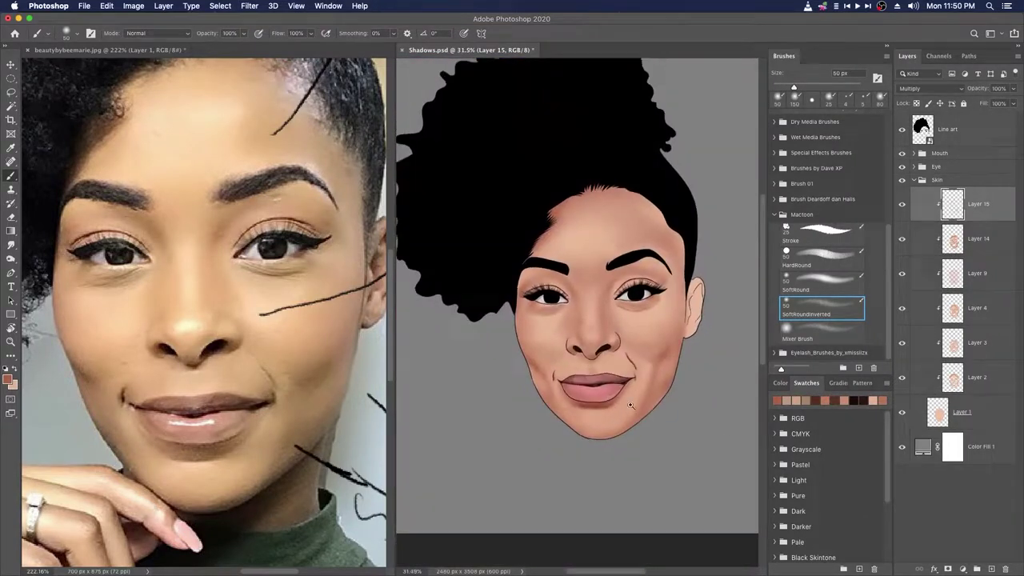
pyautogui.press(']')
pyautogui.press(']')
pyautogui.press(']')
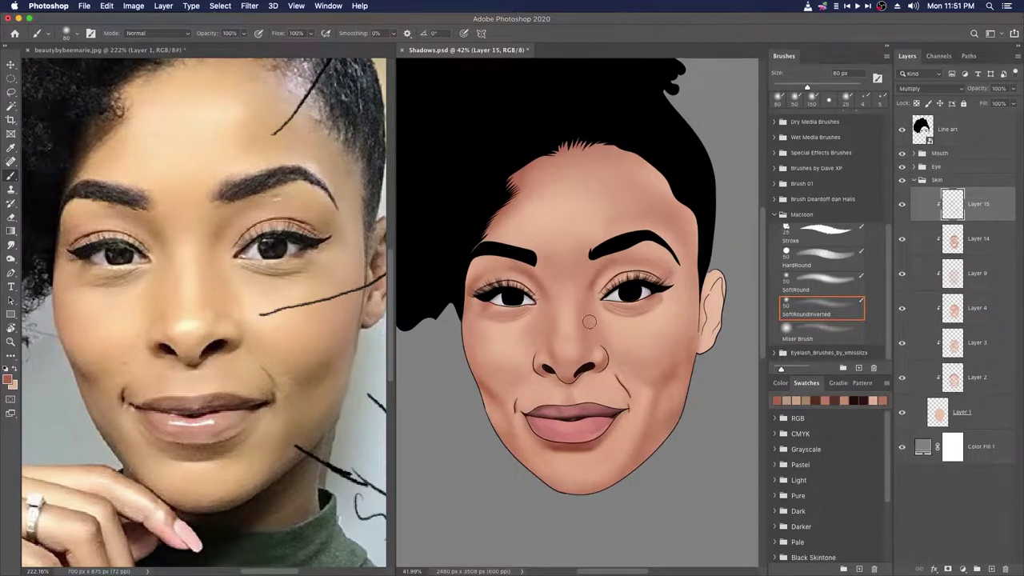
pyautogui.scroll(-4, 659, 336)
pyautogui.scroll(4, 691, 428)
pyautogui.scroll(-2, 662, 440)
pyautogui.scroll(2, 504, 240)
pyautogui.press(']')
pyautogui.press(']')
pyautogui.press(']')
pyautogui.press(']')
pyautogui.press(']')
pyautogui.press(']')
pyautogui.press(']')
pyautogui.press(']')
pyautogui.press(']')
pyautogui.scroll(-4, 645, 360)
pyautogui.scroll(2, 650, 357)
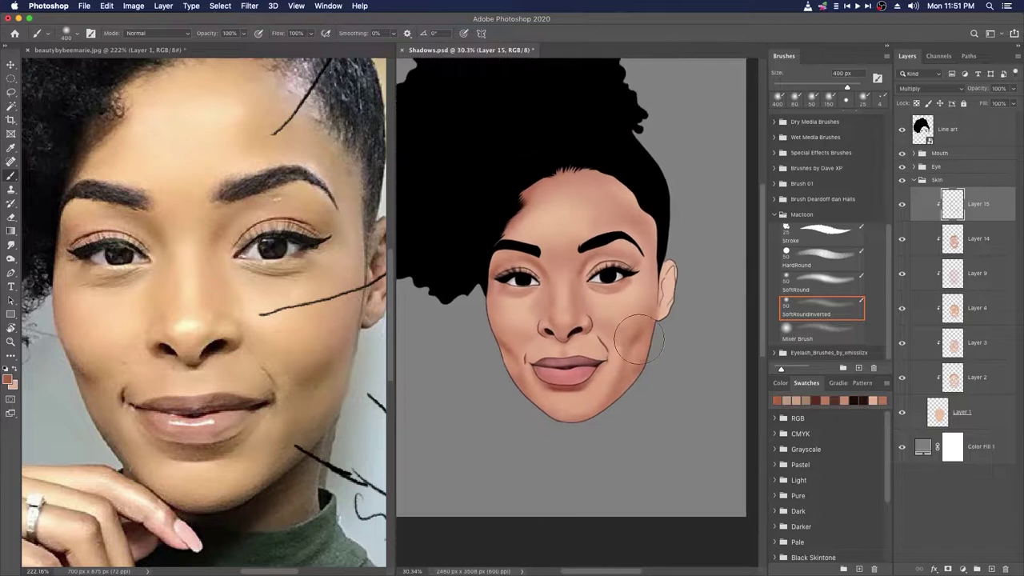
pyautogui.press('[')
pyautogui.press('[')
pyautogui.press('[')
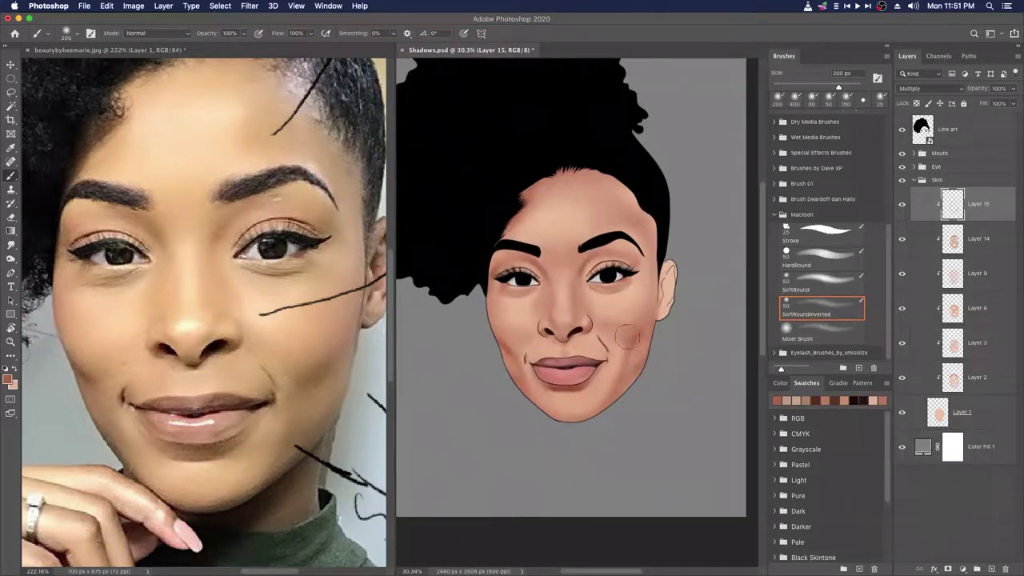
pyautogui.scroll(-2, 627, 338)
pyautogui.scroll(2, 576, 352)
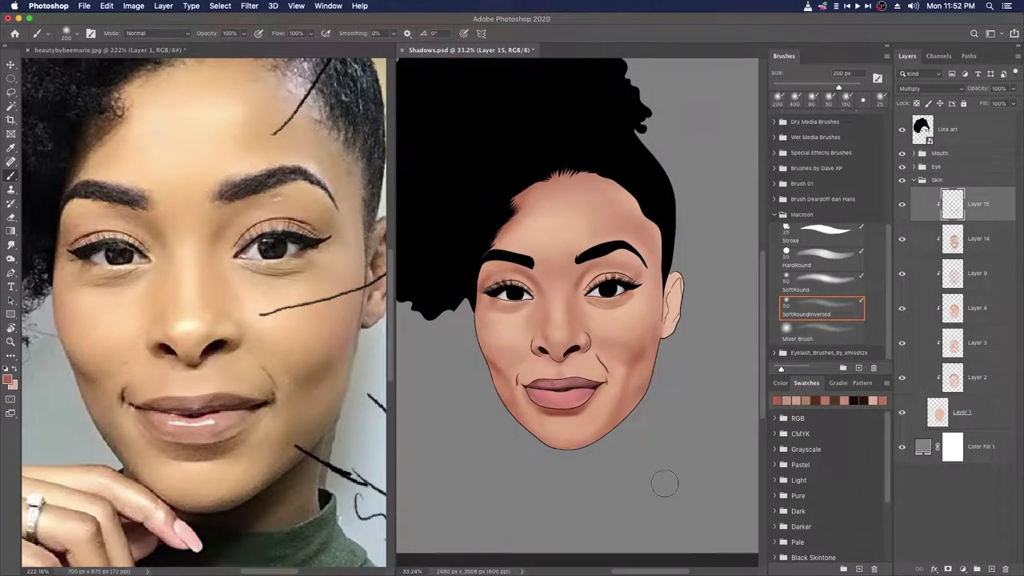
# Step: Enlarge the brush to 500 px and softly shade the forehead along the hairline
pyautogui.scroll(2, 665, 483)
pyautogui.press(']')
pyautogui.press(']')
pyautogui.press(']')
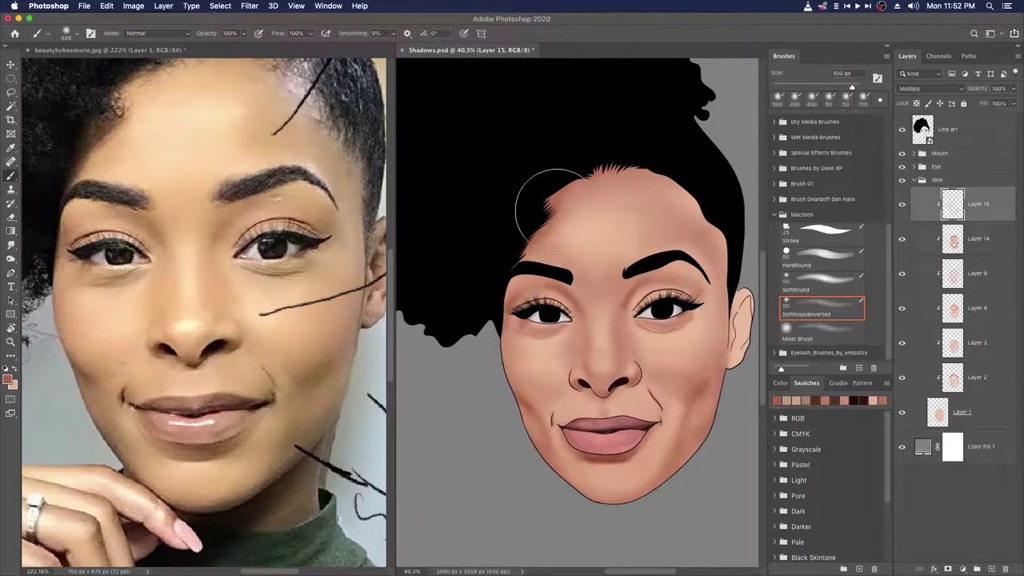
pyautogui.scroll(-4, 618, 367)
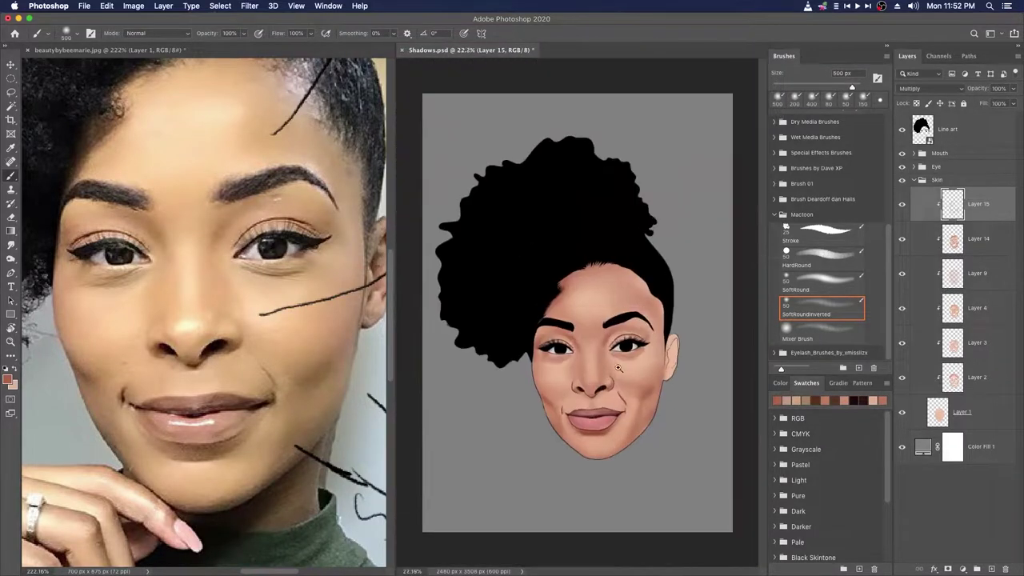
pyautogui.scroll(1, 618, 367)
# Step: Collapse the Skin group, add a new layer above the Line art layer and set its blend mode to Dissolve
pyautogui.click(914, 180)
pyautogui.click(940, 153)
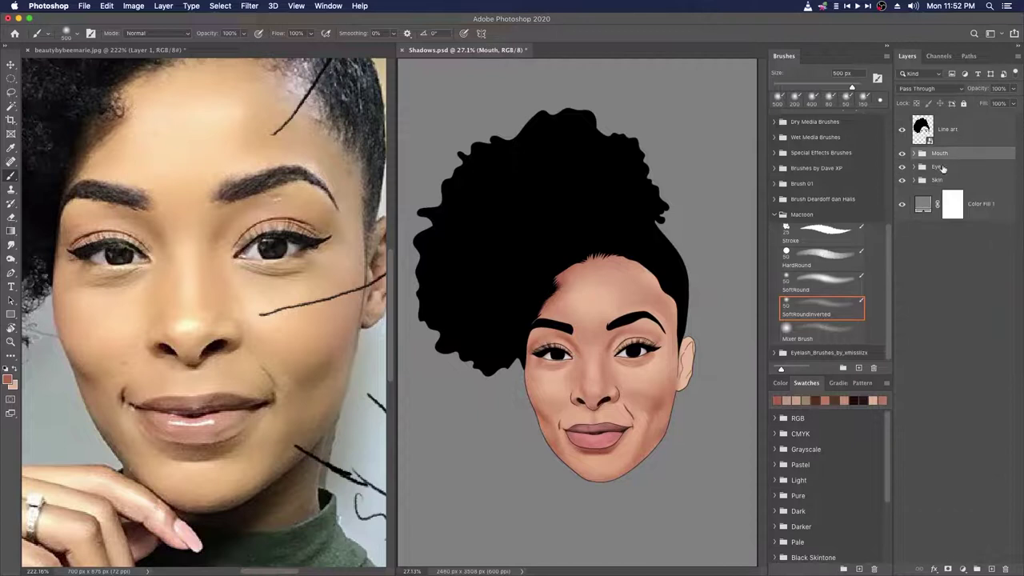
pyautogui.click(973, 138)
pyautogui.click(991, 569)
pyautogui.click(935, 89)
pyautogui.click(912, 99)
# Step: Paint speckled white highlights along the curls on the left-hand side of the afro with the brush at 175 px
pyautogui.scroll(1, 481, 322)
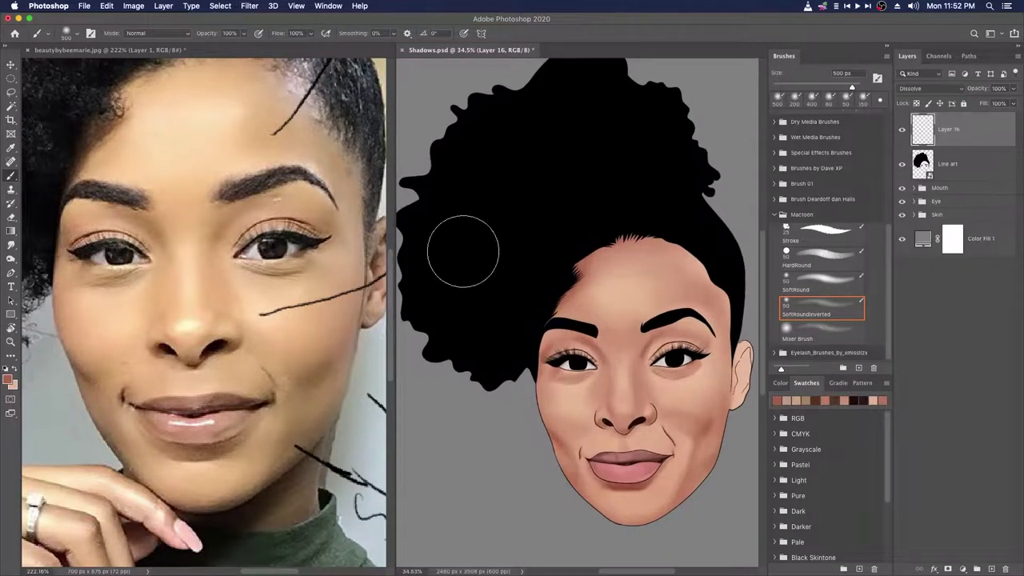
pyautogui.press('x')
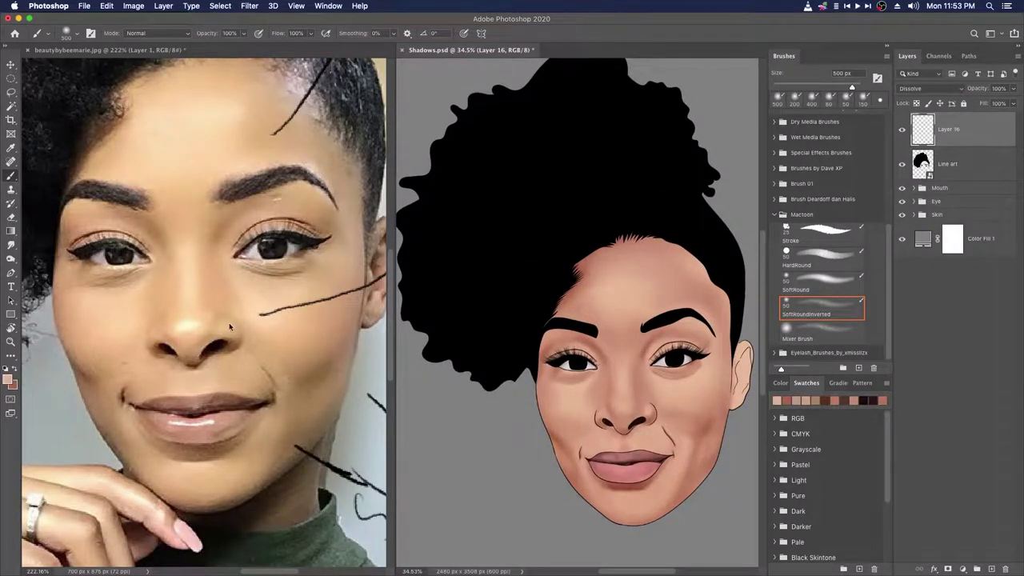
pyautogui.click(202, 312)
pyautogui.scroll(-4, 202, 312)
pyautogui.click(549, 279)
pyautogui.press('[')
pyautogui.press('[')
pyautogui.press('[')
pyautogui.moveTo(508, 298); pyautogui.dragTo(512, 305)
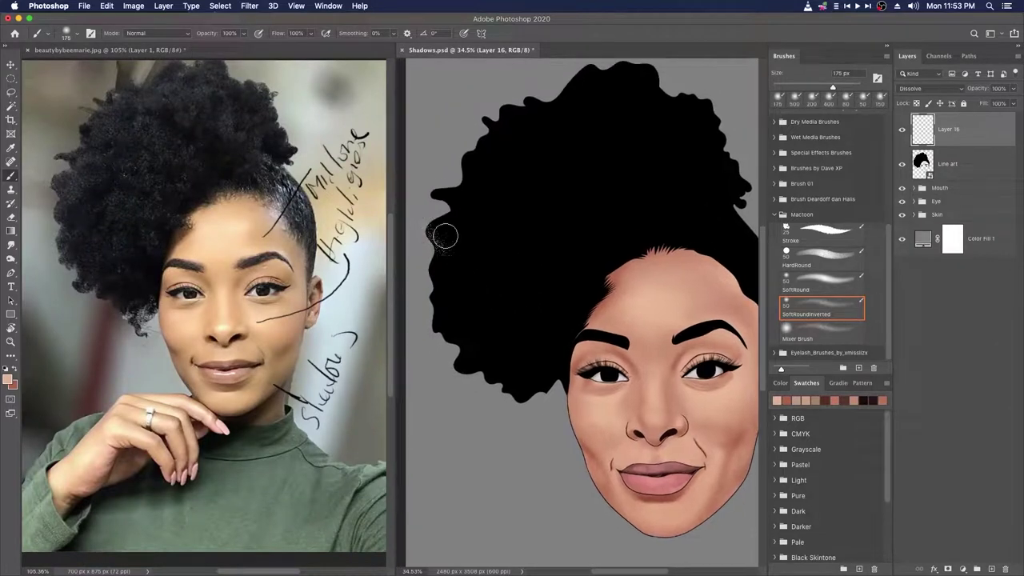
pyautogui.press('d')
pyautogui.press('x')
pyautogui.moveTo(434, 229); pyautogui.dragTo(442, 247)
pyautogui.moveTo(441, 289)
pyautogui.mouseDown()
pyautogui.moveTo(450, 273)
pyautogui.moveTo(474, 326)
pyautogui.moveTo(459, 363)
pyautogui.mouseUp()
pyautogui.moveTo(428, 215)
pyautogui.mouseDown()
pyautogui.moveTo(483, 216)
pyautogui.moveTo(441, 283)
pyautogui.moveTo(524, 242)
pyautogui.moveTo(472, 216)
pyautogui.moveTo(507, 133)
pyautogui.moveTo(512, 142)
pyautogui.mouseUp()
pyautogui.moveTo(535, 369); pyautogui.dragTo(525, 343)
pyautogui.moveTo(442, 360)
pyautogui.mouseDown()
pyautogui.moveTo(481, 326)
pyautogui.moveTo(470, 323)
pyautogui.moveTo(488, 291)
pyautogui.moveTo(471, 268)
pyautogui.moveTo(450, 273)
pyautogui.moveTo(509, 260)
pyautogui.moveTo(499, 296)
pyautogui.moveTo(542, 293)
pyautogui.mouseUp()
# Step: Reduce the brush to 125 px, add white speckled highlights to the lower and inner curls, and save the document
pyautogui.press('[')
pyautogui.press('[')
pyautogui.moveTo(489, 357)
pyautogui.mouseDown()
pyautogui.moveTo(509, 320)
pyautogui.moveTo(537, 395)
pyautogui.moveTo(523, 377)
pyautogui.moveTo(485, 376)
pyautogui.mouseUp()
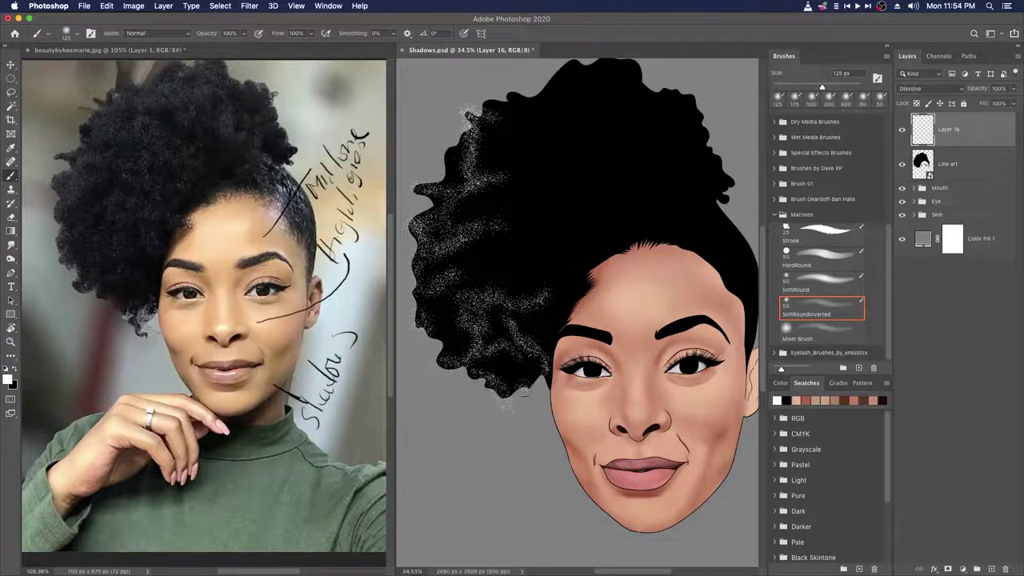
pyautogui.press('super+s')
pyautogui.moveTo(531, 296)
pyautogui.mouseDown()
pyautogui.moveTo(528, 276)
pyautogui.moveTo(504, 289)
pyautogui.moveTo(550, 244)
pyautogui.moveTo(582, 262)
pyautogui.moveTo(545, 285)
pyautogui.moveTo(561, 240)
pyautogui.moveTo(525, 255)
pyautogui.moveTo(511, 298)
pyautogui.moveTo(460, 264)
pyautogui.moveTo(519, 232)
pyautogui.moveTo(508, 200)
pyautogui.moveTo(524, 206)
pyautogui.mouseUp()
# Step: Fill in finer white speckled highlights between the left-hand curls with the brush at 70 px
pyautogui.scroll(3, 546, 289)
pyautogui.hscroll(2, 546, 290)
pyautogui.scroll(-5, 529, 261)
pyautogui.scroll(3, 529, 261)
pyautogui.press('[')
pyautogui.press('[')
pyautogui.press('[')
pyautogui.press('[')
pyautogui.moveTo(466, 244)
pyautogui.mouseDown()
pyautogui.moveTo(490, 239)
pyautogui.moveTo(471, 245)
pyautogui.mouseUp()
pyautogui.moveTo(463, 288); pyautogui.dragTo(496, 271)
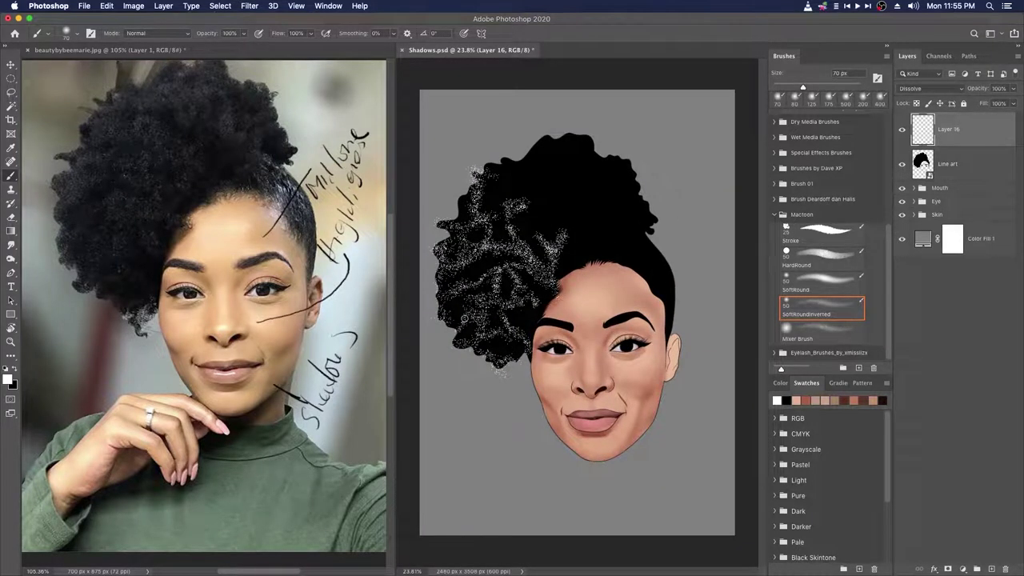
# Step: Paint white speckled curl highlights across the top and right-hand side of the afro with the brush at 100 px
pyautogui.press(']')
pyautogui.press(']')
pyautogui.press(']')
pyautogui.press(']')
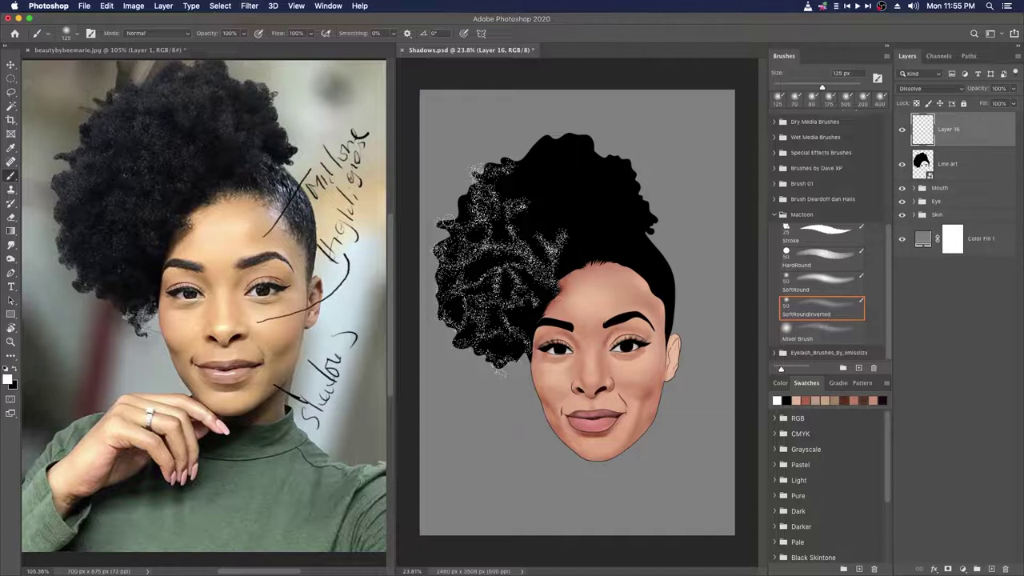
pyautogui.press('[')
pyautogui.moveTo(525, 179)
pyautogui.mouseDown()
pyautogui.moveTo(520, 192)
pyautogui.moveTo(575, 186)
pyautogui.moveTo(623, 226)
pyautogui.moveTo(652, 200)
pyautogui.moveTo(602, 204)
pyautogui.moveTo(626, 178)
pyautogui.moveTo(576, 192)
pyautogui.moveTo(520, 166)
pyautogui.moveTo(545, 147)
pyautogui.moveTo(600, 148)
pyautogui.moveTo(628, 164)
pyautogui.moveTo(576, 168)
pyautogui.moveTo(592, 164)
pyautogui.moveTo(546, 200)
pyautogui.moveTo(572, 212)
pyautogui.moveTo(520, 222)
pyautogui.moveTo(513, 239)
pyautogui.moveTo(502, 223)
pyautogui.moveTo(519, 322)
pyautogui.moveTo(480, 315)
pyautogui.mouseUp()
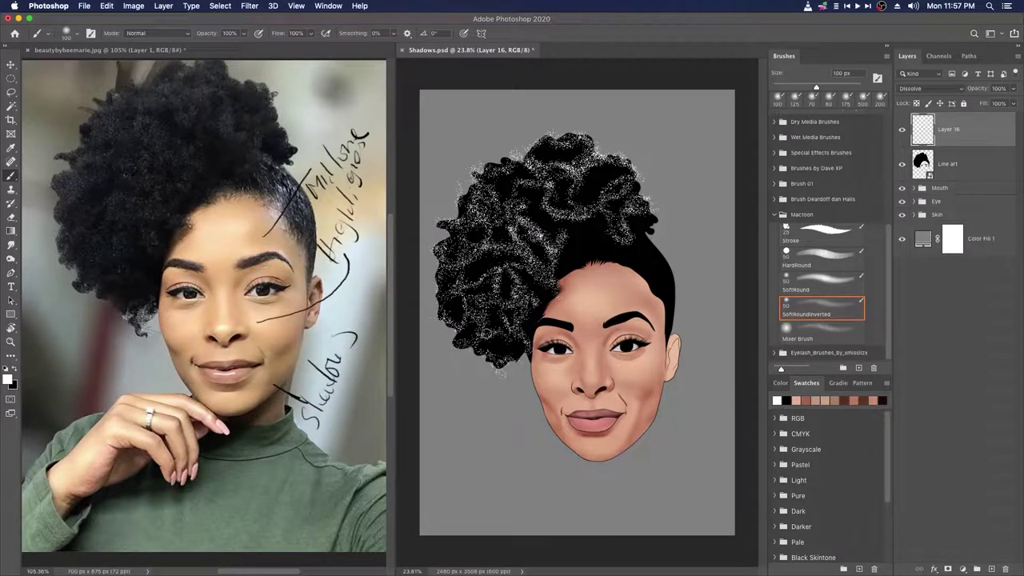
pyautogui.moveTo(650, 191); pyautogui.dragTo(562, 230)
# Step: Lower the brush opacity to 47% and flow to 70%, and clip Layer 16 to the Line art layer
pyautogui.press('6')
pyautogui.press('7')
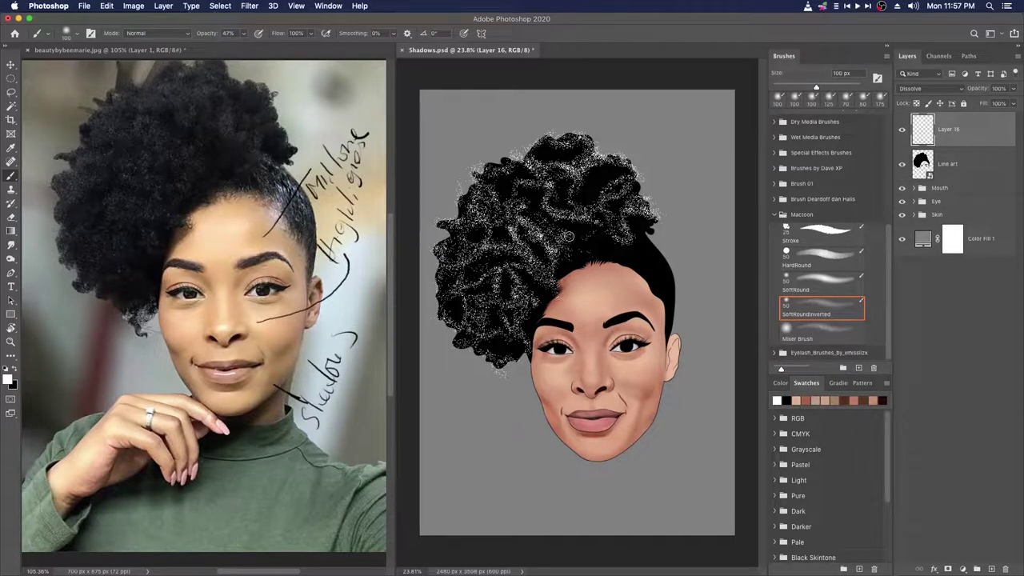
pyautogui.hotkey('shift', '7')
pyautogui.press('alt+super+g')
pyautogui.moveTo(640, 308); pyautogui.dragTo(615, 308)
pyautogui.scroll(1, 614, 308)
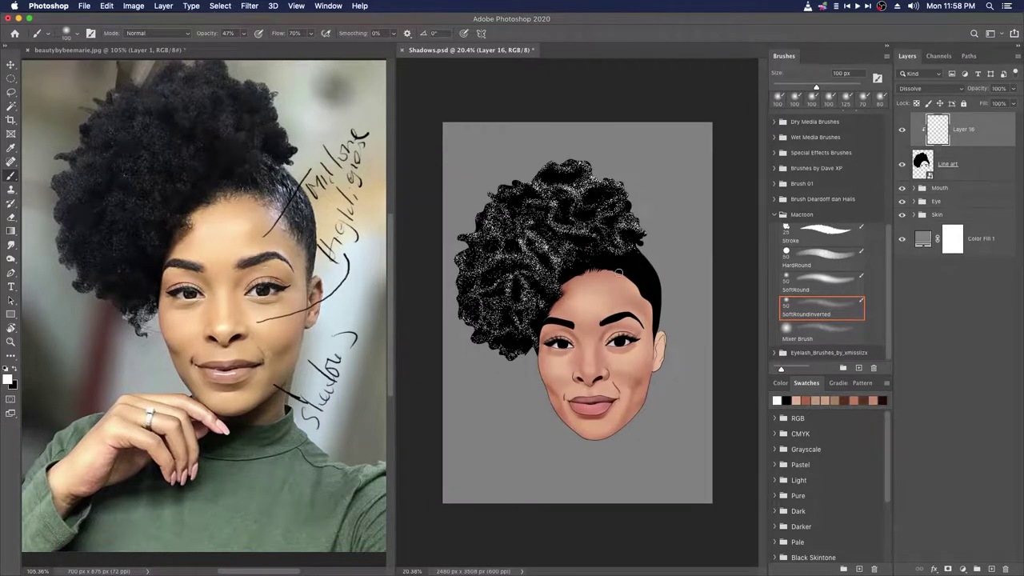
# Step: Dab white highlights on the slicked-back hair above the ear with the 25 px Stroke brush, and set its flow to 81%
pyautogui.moveTo(598, 294); pyautogui.dragTo(657, 294)
pyautogui.click(822, 233)
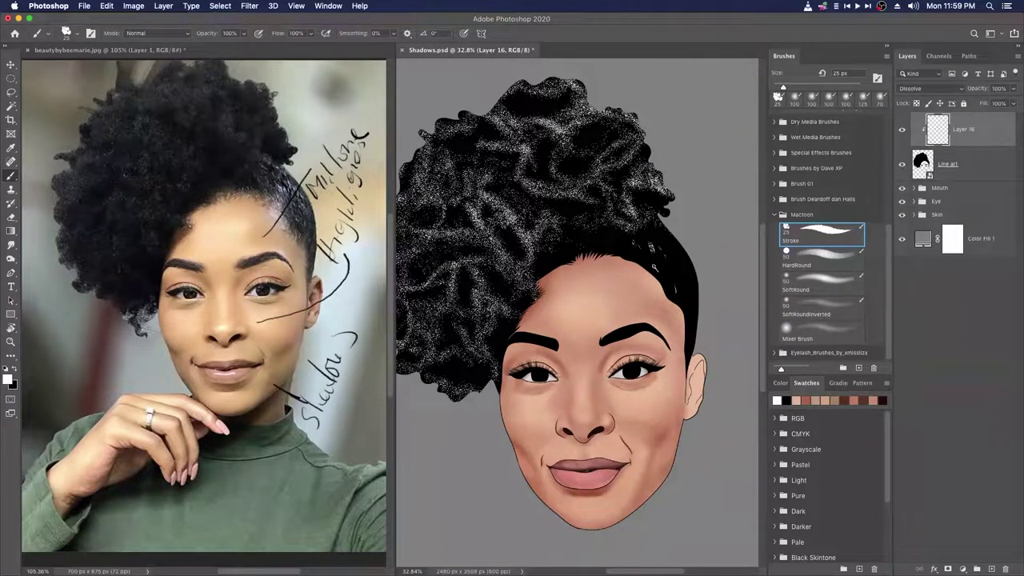
pyautogui.scroll(-1, 687, 283)
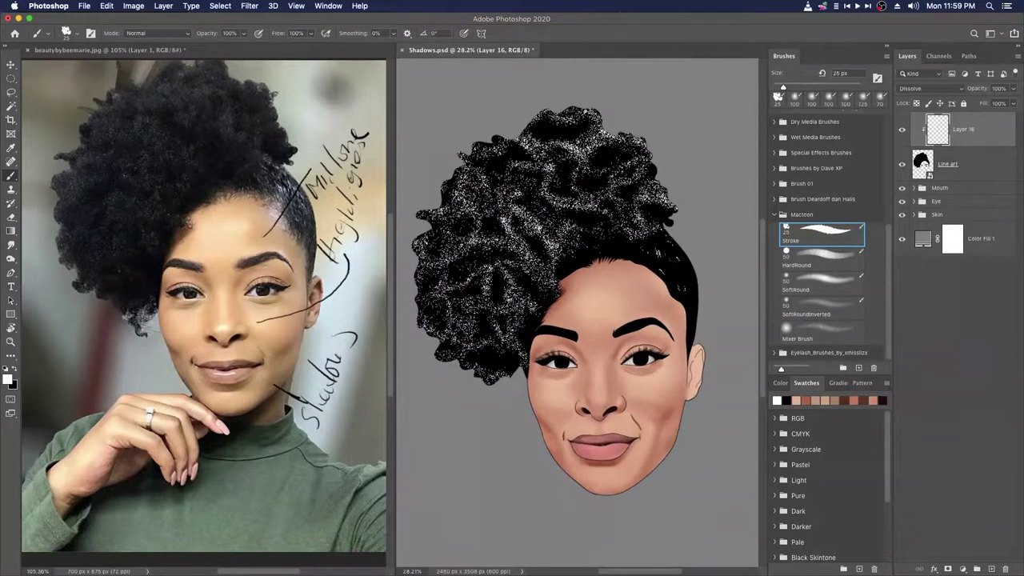
pyautogui.moveTo(259, 36); pyautogui.dragTo(277, 36)
# Step: Add a new layer above Layer 16 and set its blend mode to Dissolve
pyautogui.click(991, 568)
pyautogui.click(928, 88)
pyautogui.click(910, 96)
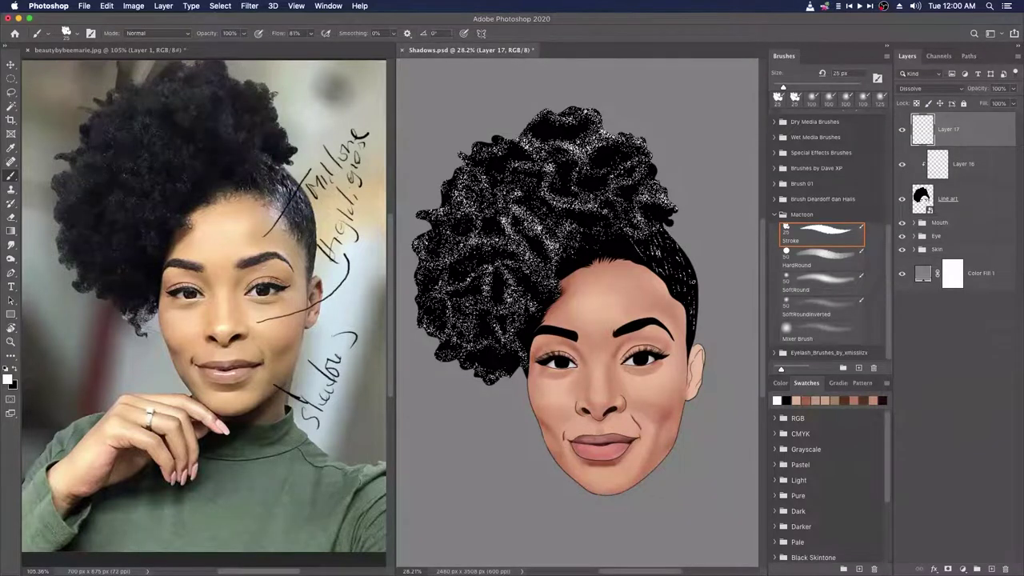
# Step: Reduce the opacity of Layer 16 to 87% and fit the whole image in view
pyautogui.moveTo(984, 104)
pyautogui.mouseDown()
pyautogui.moveTo(969, 106)
pyautogui.moveTo(965, 93)
pyautogui.moveTo(944, 104)
pyautogui.moveTo(981, 97)
pyautogui.mouseUp()
pyautogui.press('super+0')
pyautogui.click(964, 164)
pyautogui.press('super+0')
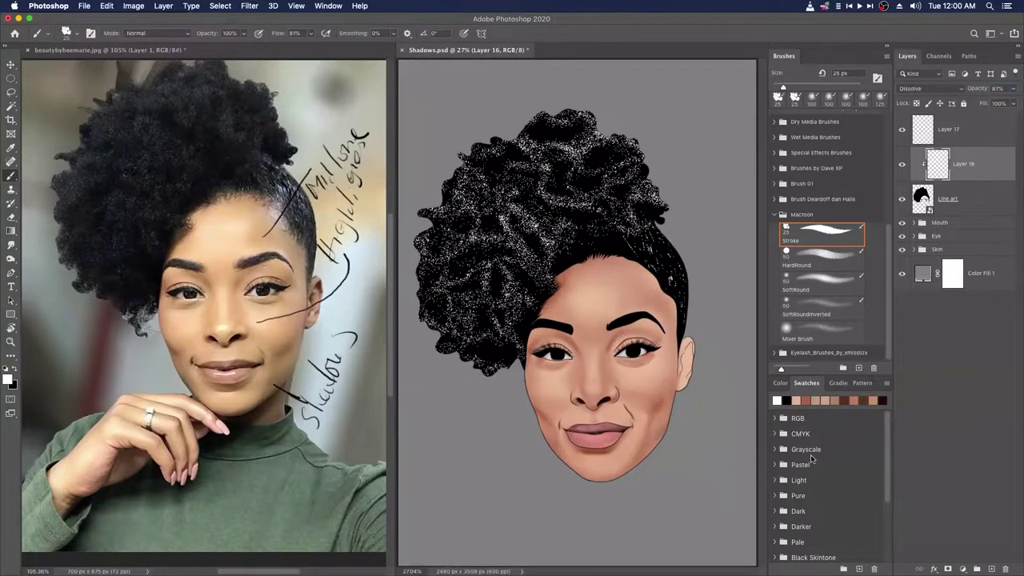
# Step: Load the hair_brush_set_by_para_vine brush set and choose its Hair 3 brush
pyautogui.click(774, 215)
pyautogui.click(886, 56)
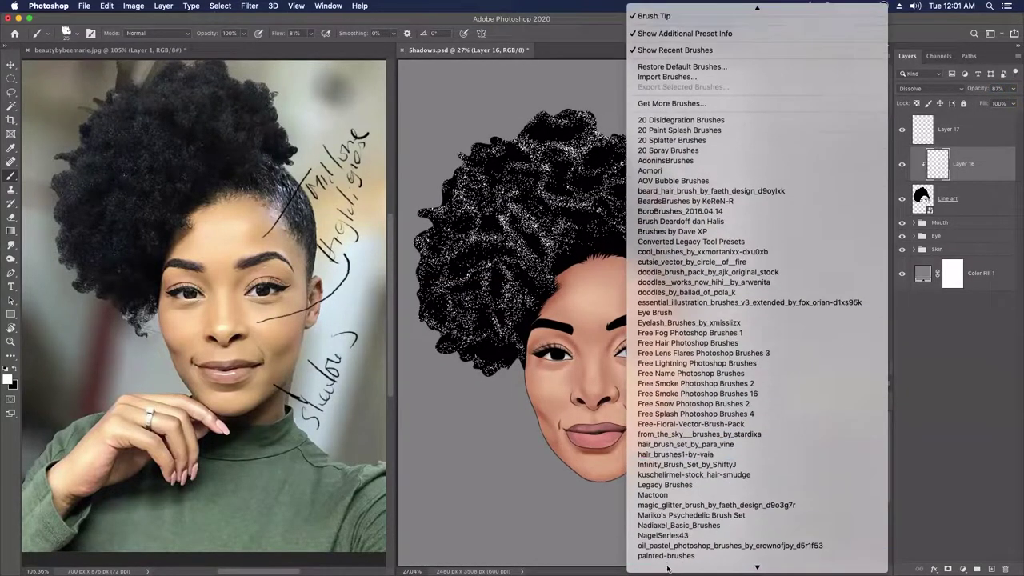
pyautogui.click(675, 454)
pyautogui.press('Return')
pyautogui.click(781, 259)
pyautogui.click(884, 56)
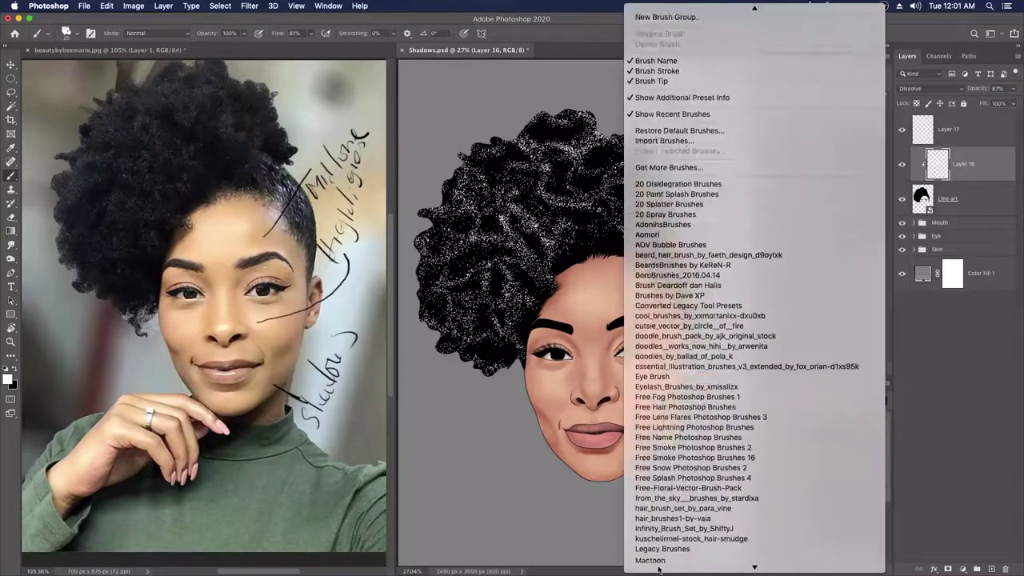
pyautogui.click(678, 366)
pyautogui.press('Return')
pyautogui.click(832, 323)
# Step: Fit the whole image in view and add a new layer above Layer 17
pyautogui.moveTo(625, 302)
pyautogui.mouseDown()
pyautogui.moveTo(675, 300)
pyautogui.moveTo(627, 331)
pyautogui.mouseUp()
pyautogui.press('super+0')
pyautogui.click(950, 128)
pyautogui.click(991, 569)
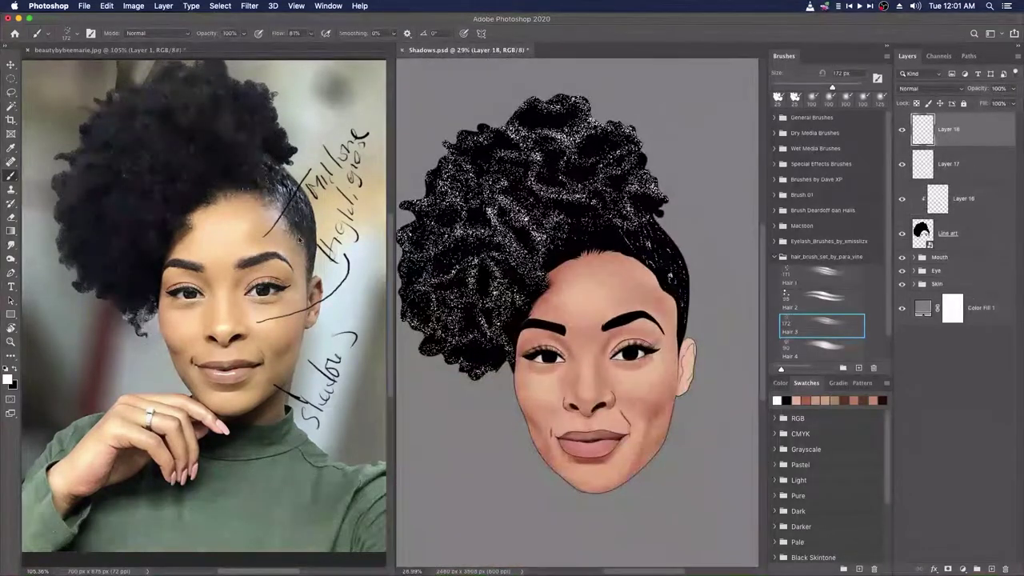
# Step: Paint grey strands on the slicked-back hair and hairline with a 70 px brush, using a tone sampled from the reference hair
pyautogui.keyDown('alt'); pyautogui.click(312, 207); pyautogui.keyUp('alt')
pyautogui.press('[')
pyautogui.press('[')
pyautogui.press('[')
pyautogui.press('[')
pyautogui.press('[')
pyautogui.press('[')
pyautogui.moveTo(676, 283); pyautogui.dragTo(671, 263)
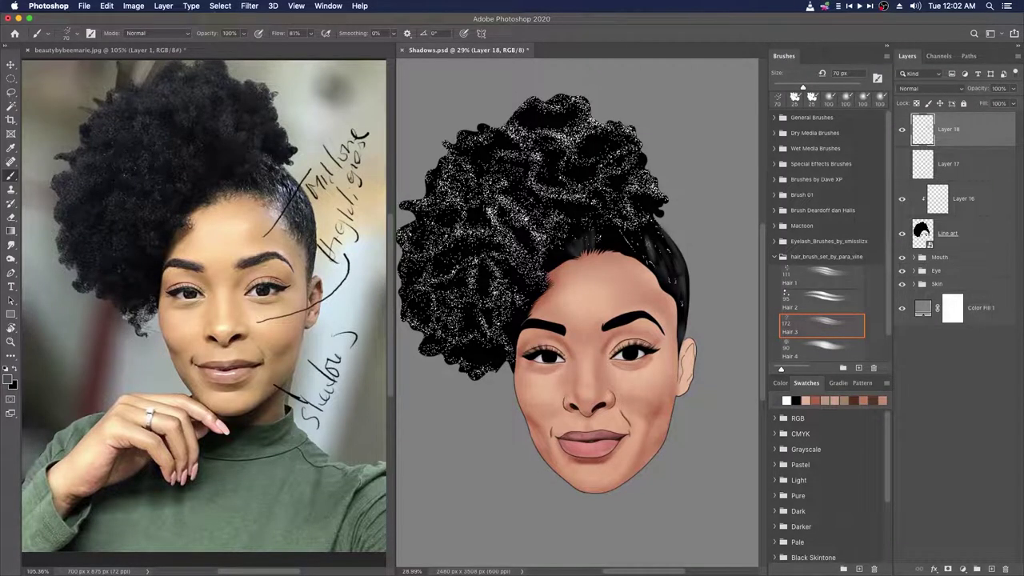
pyautogui.moveTo(613, 256); pyautogui.dragTo(632, 244)
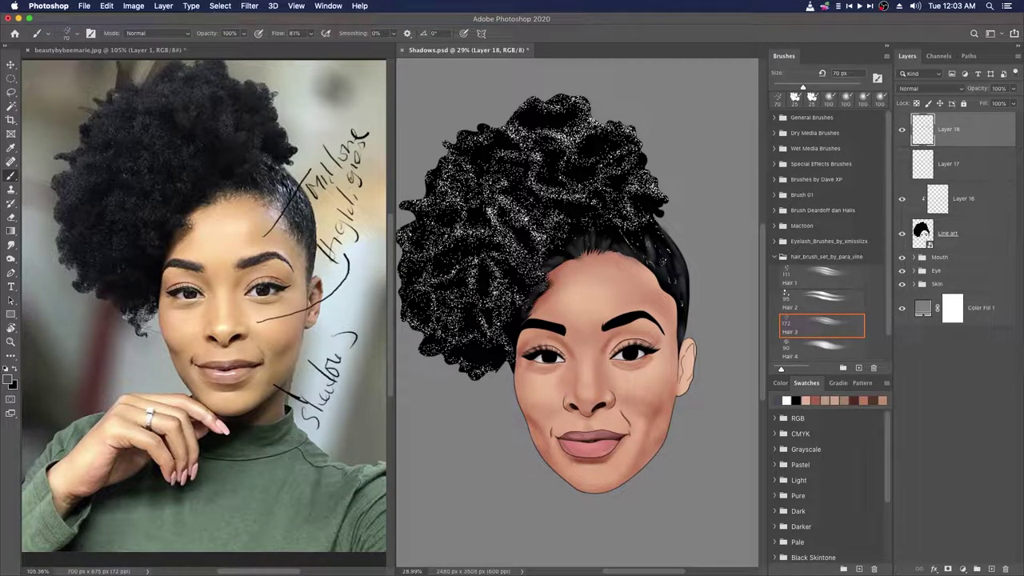
# Step: Sample black from the drawn hair and tone down the grey strands on the slicked-back section
pyautogui.scroll(-5, 662, 258)
pyautogui.scroll(4, 662, 257)
pyautogui.keyDown('alt'); pyautogui.click(672, 251); pyautogui.keyUp('alt')
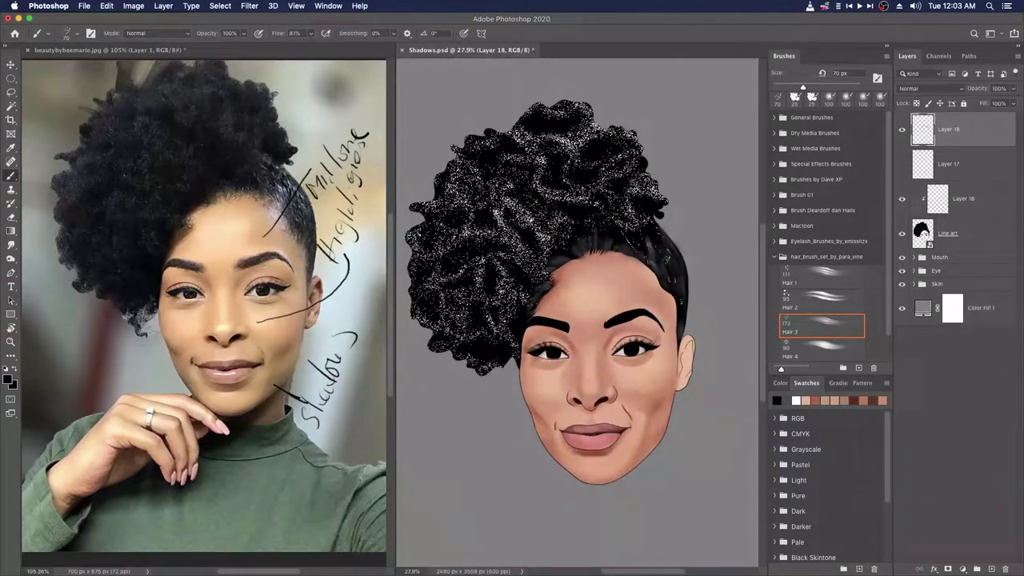
pyautogui.moveTo(670, 278); pyautogui.dragTo(682, 280)
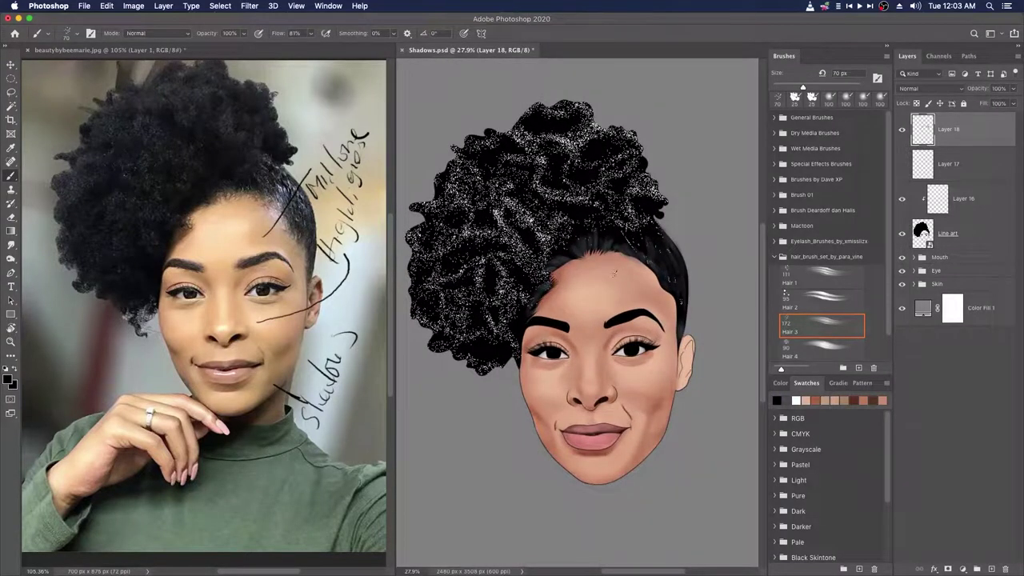
# Step: Add lighter sheen to the slicked-back hair using blue-grey and light grey, then resample dark tones from the hair for blending
pyautogui.scroll(-2, 613, 273)
pyautogui.keyDown('alt'); pyautogui.click(280, 188); pyautogui.keyUp('alt')
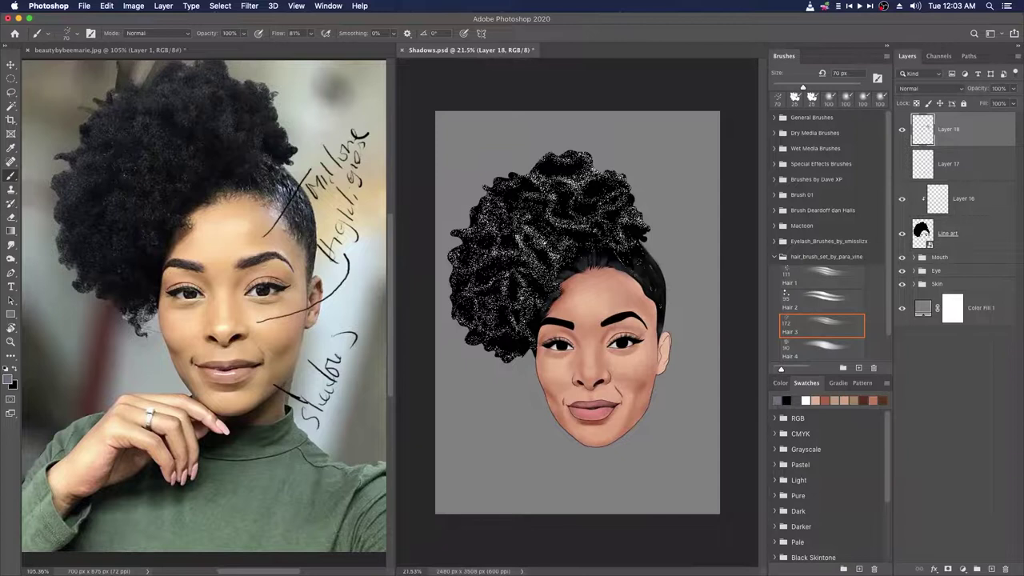
pyautogui.moveTo(685, 372); pyautogui.dragTo(680, 372)
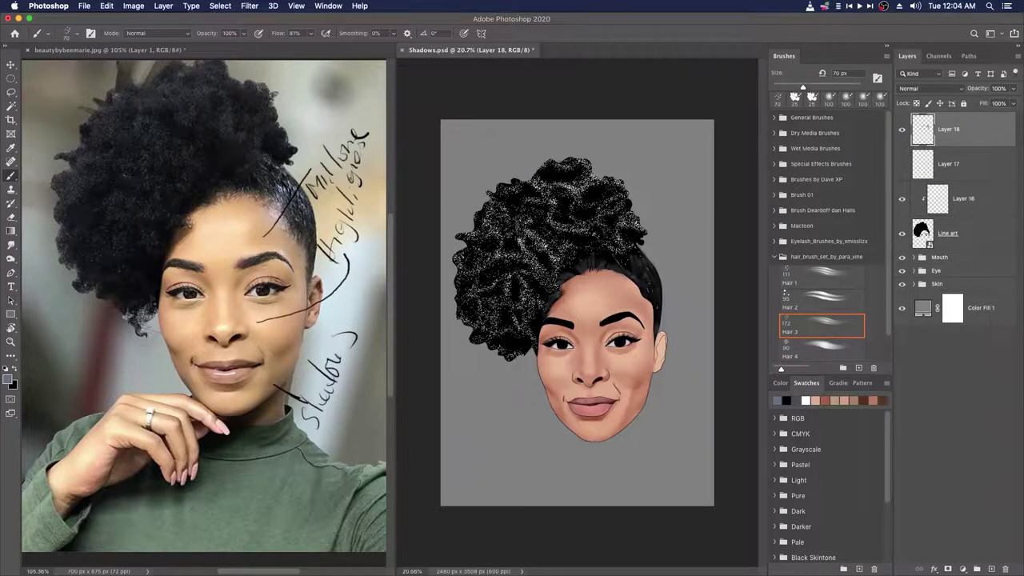
pyautogui.click(7, 380)
pyautogui.moveTo(619, 211); pyautogui.dragTo(592, 156)
pyautogui.press('Return')
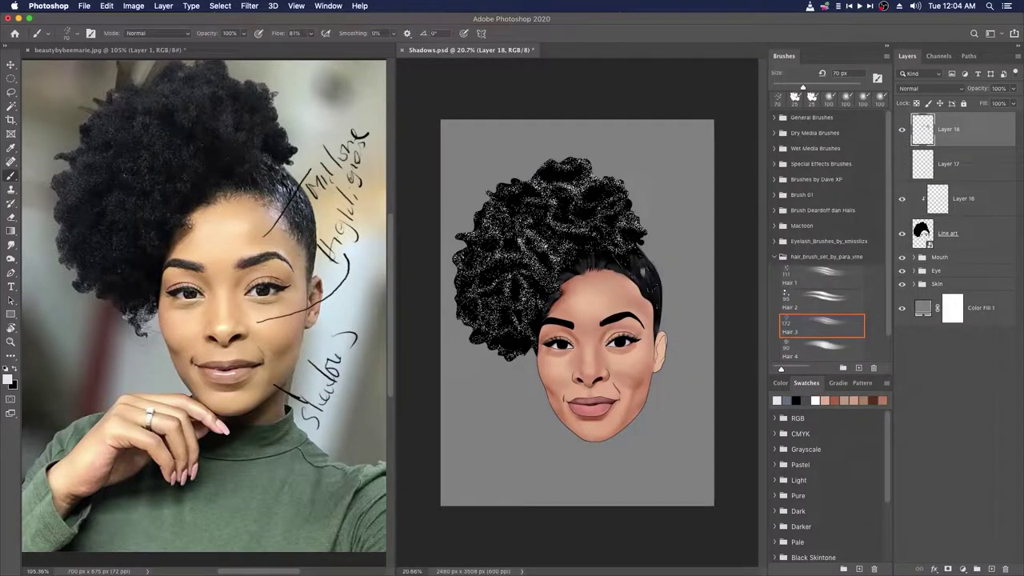
pyautogui.keyDown('alt'); pyautogui.click(658, 271); pyautogui.keyUp('alt')
pyautogui.keyDown('alt'); pyautogui.click(643, 268); pyautogui.keyUp('alt')
# Step: Move Layer 18 below Layer 17 so it is clipped to the Line art layer above Layer 16
pyautogui.moveTo(948, 129); pyautogui.dragTo(940, 178)
pyautogui.scroll(-1, 649, 361)
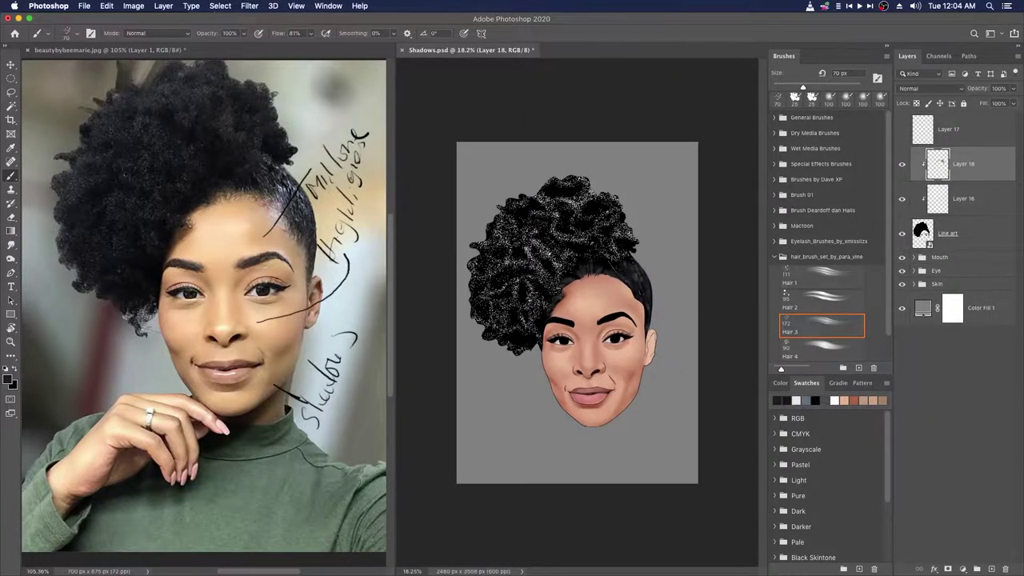
pyautogui.press('super+0')
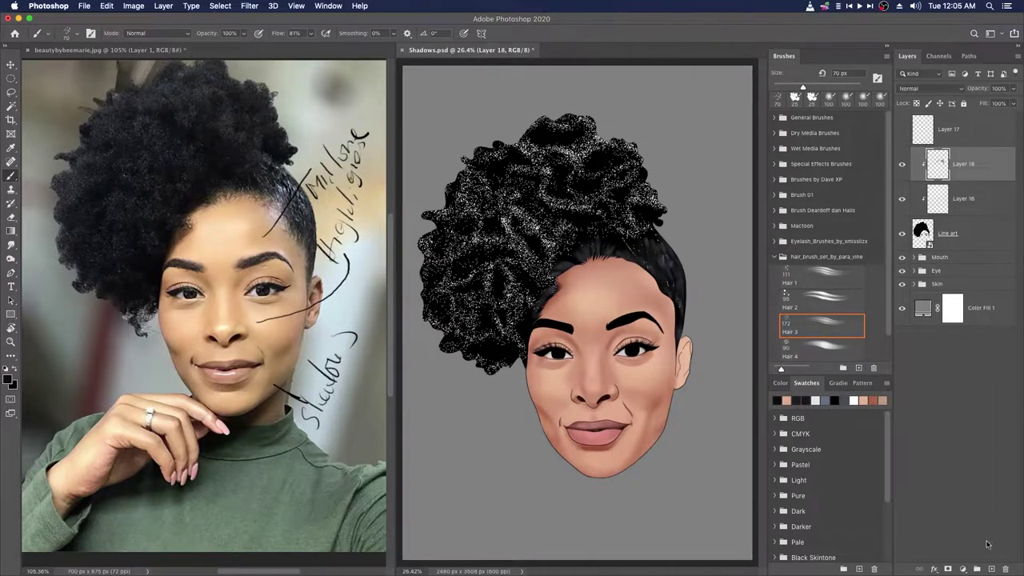
# Step: Add a new layer above Layer 18 and paint fine black strands softening the hairline around the forehead and temple
pyautogui.click(977, 569)
pyautogui.scroll(3, 592, 269)
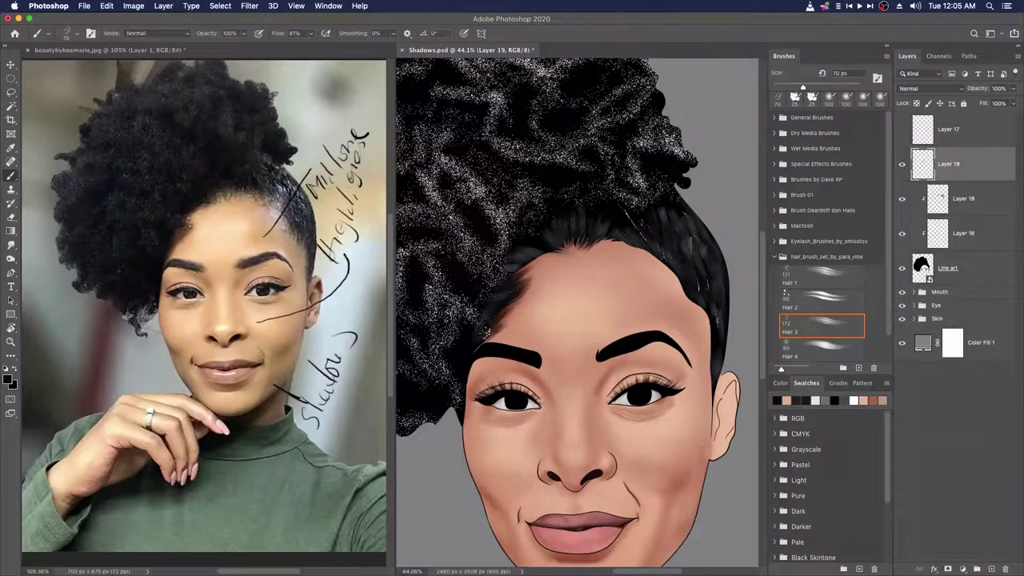
pyautogui.hscroll(3, 577, 236)
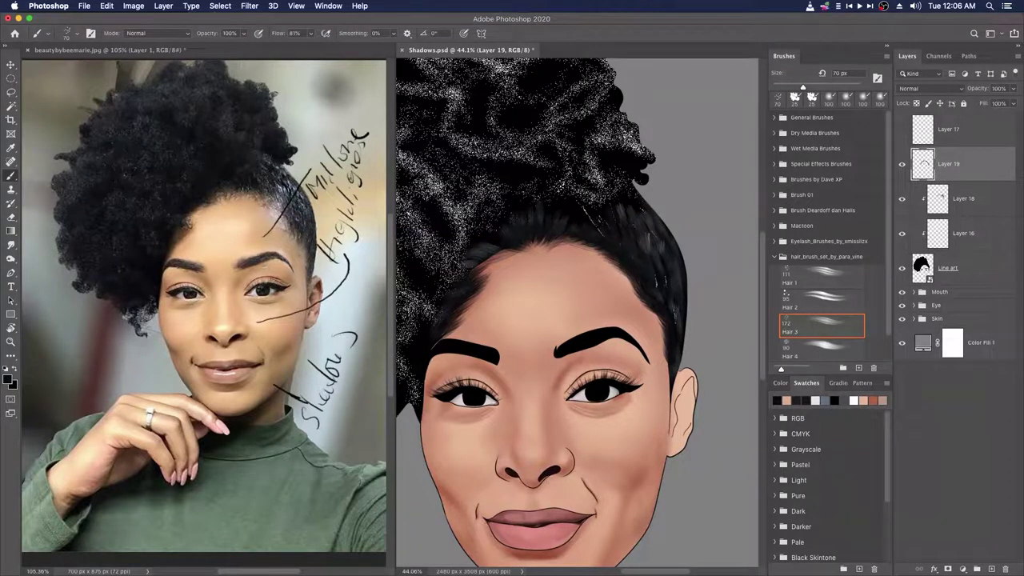
pyautogui.moveTo(622, 269)
pyautogui.mouseDown()
pyautogui.moveTo(587, 242)
pyautogui.moveTo(646, 234)
pyautogui.moveTo(663, 285)
pyautogui.mouseUp()
pyautogui.scroll(-3, 675, 313)
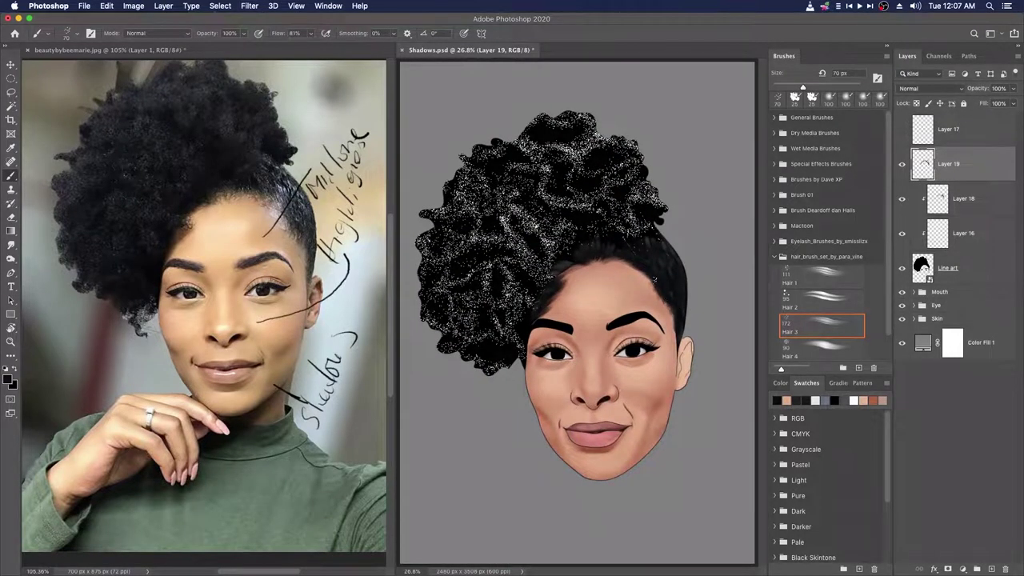
# Step: Paint fine black hairs along the edges of the eyebrow nearest the ear, reducing the brush to 30 px and 20 px
pyautogui.scroll(5, 627, 281)
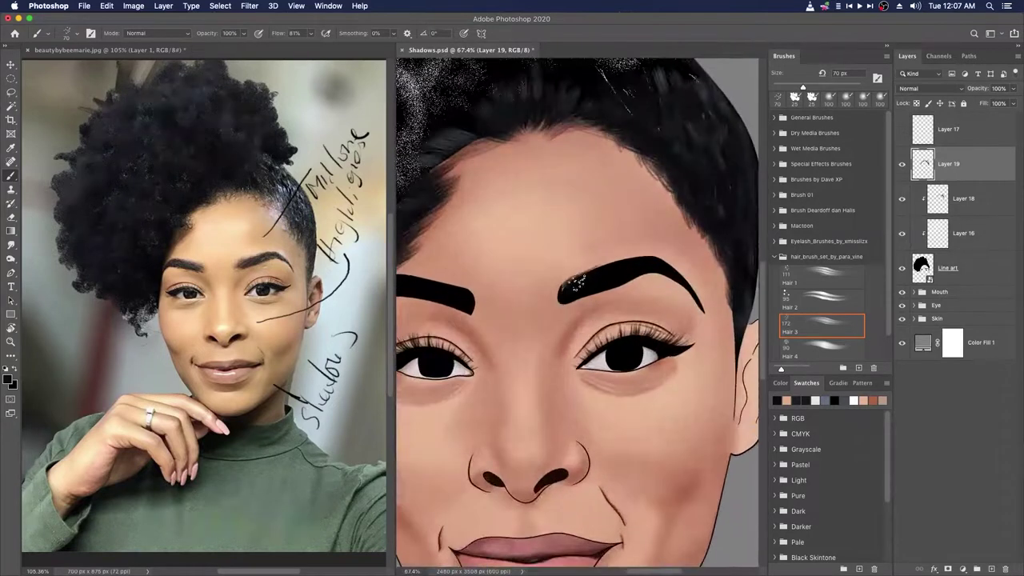
pyautogui.press('[')
pyautogui.press('[')
pyautogui.press('[')
pyautogui.moveTo(561, 294); pyautogui.dragTo(652, 254)
pyautogui.press('[')
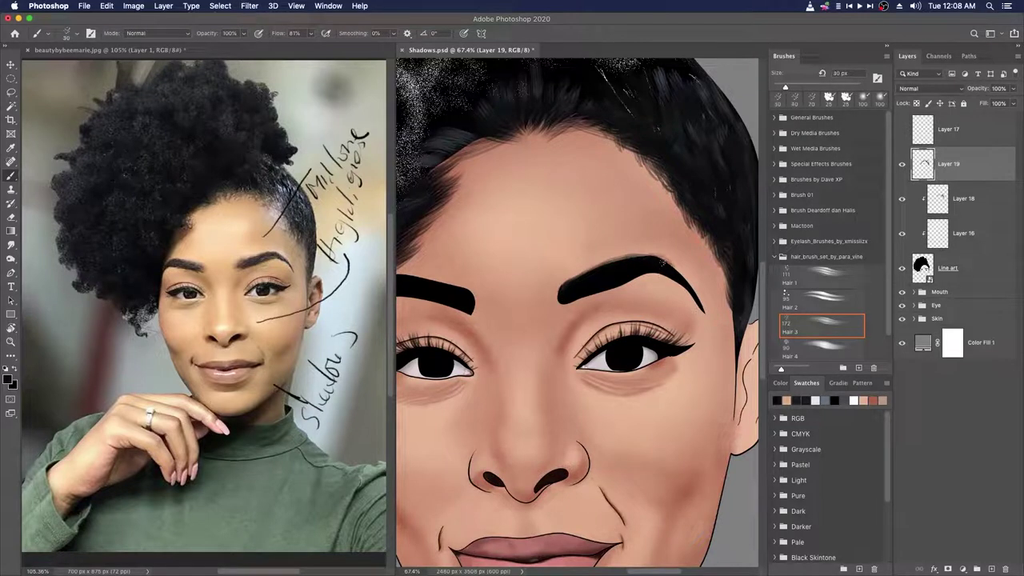
pyautogui.moveTo(604, 263); pyautogui.dragTo(634, 258)
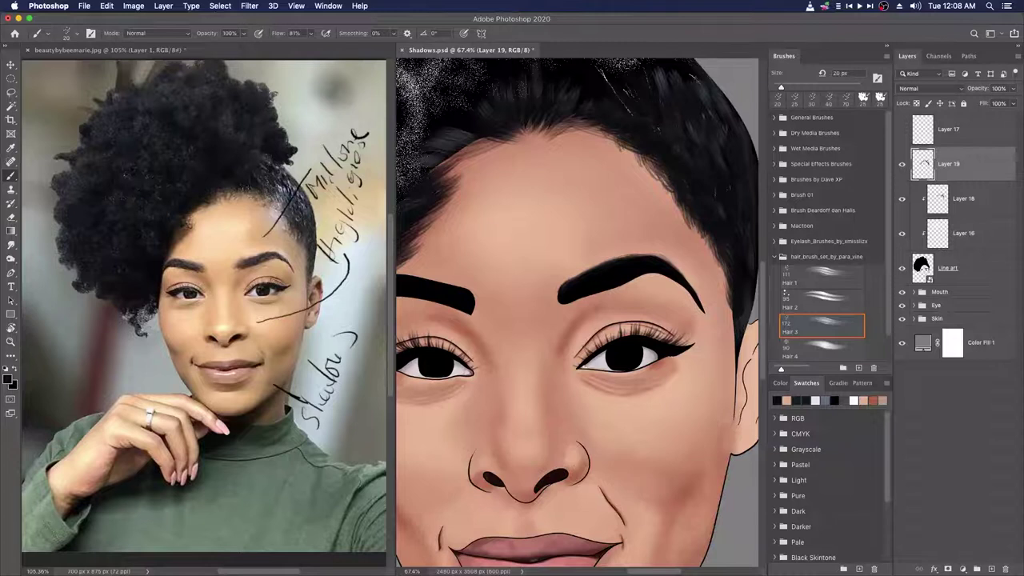
pyautogui.moveTo(576, 296); pyautogui.dragTo(628, 282)
# Step: Refine the hairs of both eyebrows with a 35 px brush
pyautogui.moveTo(650, 321); pyautogui.dragTo(573, 321)
pyautogui.moveTo(608, 359); pyautogui.dragTo(660, 359)
pyautogui.moveTo(541, 350); pyautogui.dragTo(585, 349)
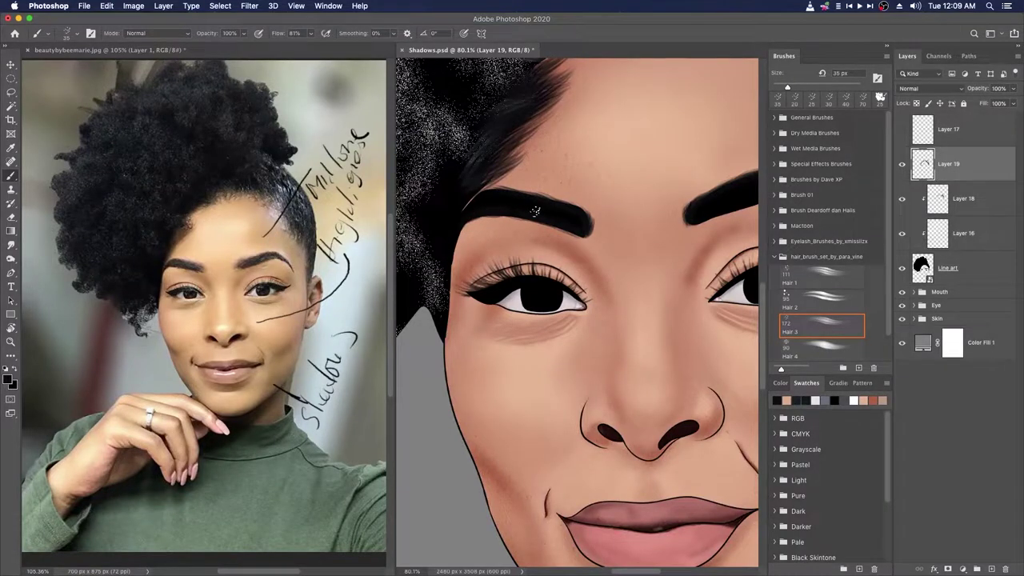
pyautogui.moveTo(627, 214); pyautogui.dragTo(572, 213)
pyautogui.moveTo(640, 240); pyautogui.dragTo(523, 213)
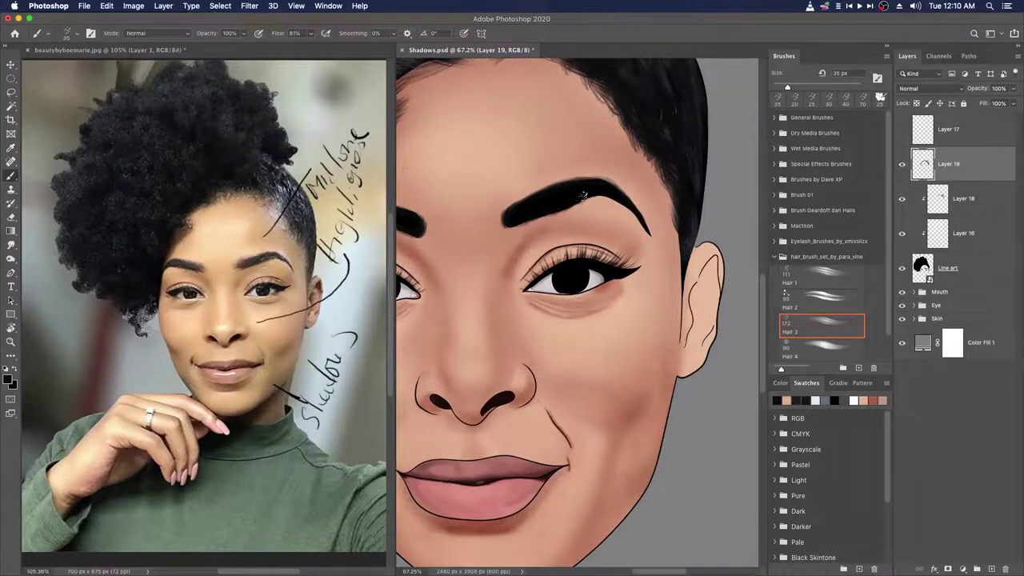
pyautogui.moveTo(635, 209); pyautogui.dragTo(587, 213)
pyautogui.click(978, 208)
pyautogui.click(934, 568)
pyautogui.click(960, 511)
pyautogui.press('Escape')
pyautogui.click(962, 569)
pyautogui.click(964, 458)
pyautogui.moveTo(990, 237); pyautogui.dragTo(1006, 569)
# Step: Add a Color Overlay effect to Layer 16 in a dark grey based on a tone sampled from the reference hair
pyautogui.click(934, 568)
pyautogui.click(963, 511)
pyautogui.click(853, 228)
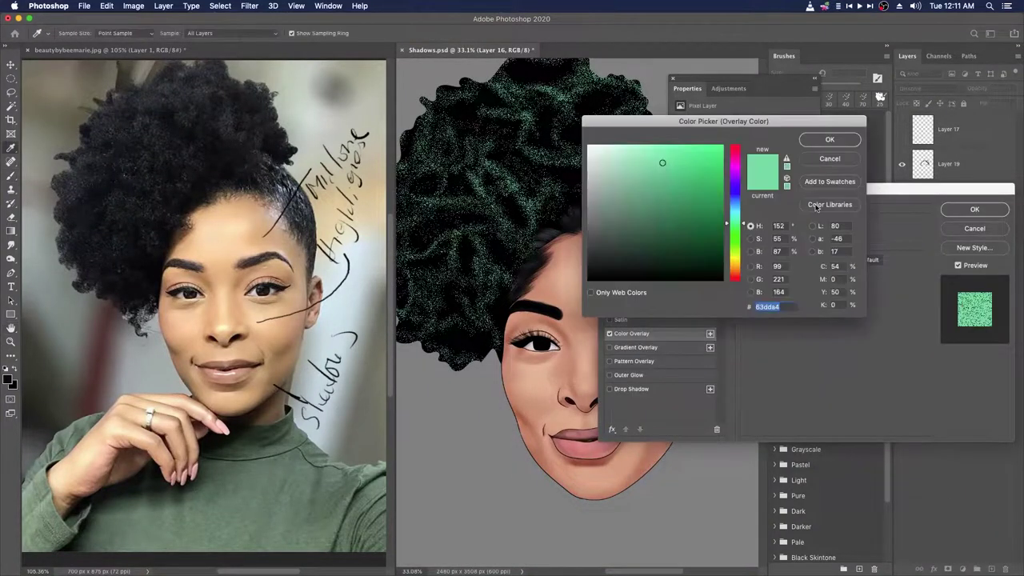
pyautogui.click(85, 160)
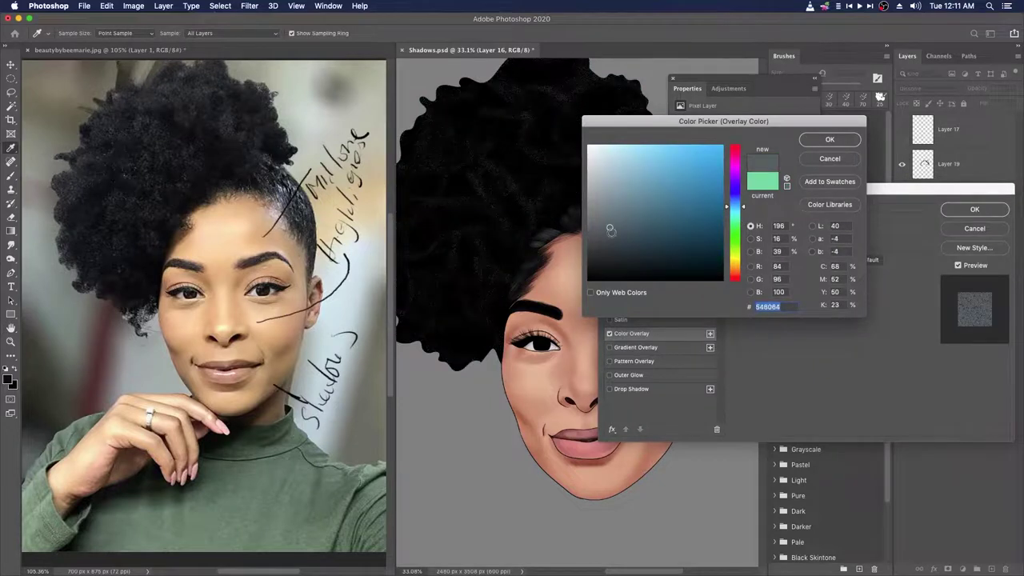
pyautogui.click(609, 240)
pyautogui.click(810, 142)
# Step: Adjust Layer 16's overlay colour to a lighter neutral grey and apply the layer style
pyautogui.moveTo(756, 189); pyautogui.dragTo(708, 360)
pyautogui.click(804, 398)
pyautogui.click(596, 218)
pyautogui.press('Return')
pyautogui.click(805, 400)
pyautogui.click(594, 227)
pyautogui.click(829, 140)
pyautogui.press('Return')
# Step: Close the floating Properties panel and reduce Layer 18's opacity to 90%
pyautogui.moveTo(700, 384); pyautogui.dragTo(668, 384)
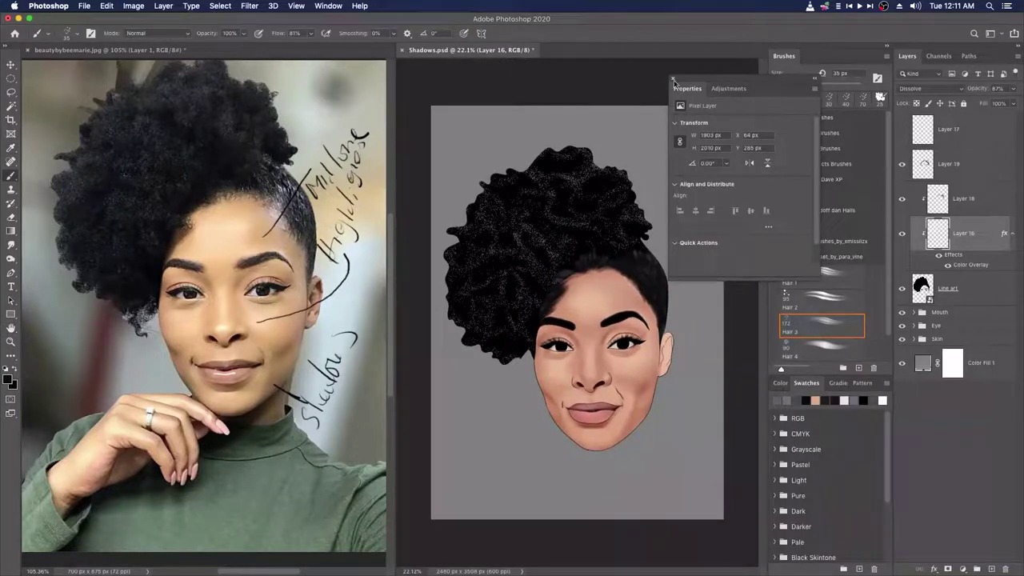
pyautogui.click(672, 80)
pyautogui.click(972, 198)
pyautogui.moveTo(653, 403)
pyautogui.mouseDown()
pyautogui.moveTo(677, 404)
pyautogui.moveTo(657, 403)
pyautogui.mouseUp()
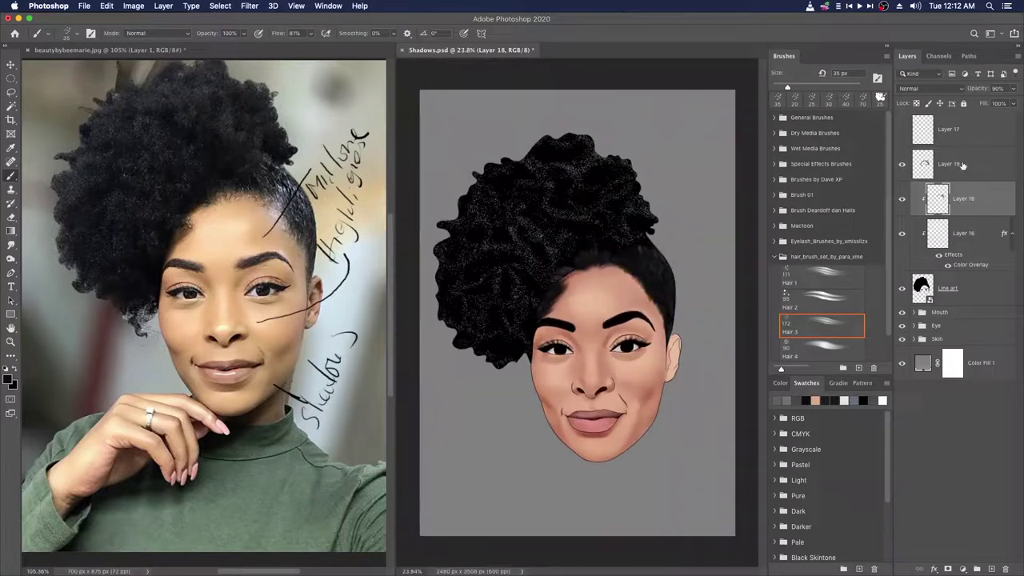
# Step: Add a new layer above Layer 19 and choose the 200 px Afro brush from the Brushes by Dave XP set
pyautogui.click(962, 166)
pyautogui.press('super+shift+alt+n')
pyautogui.click(775, 257)
pyautogui.click(775, 179)
pyautogui.click(818, 298)
pyautogui.scroll(-3, 819, 298)
pyautogui.moveTo(509, 321); pyautogui.dragTo(528, 321)
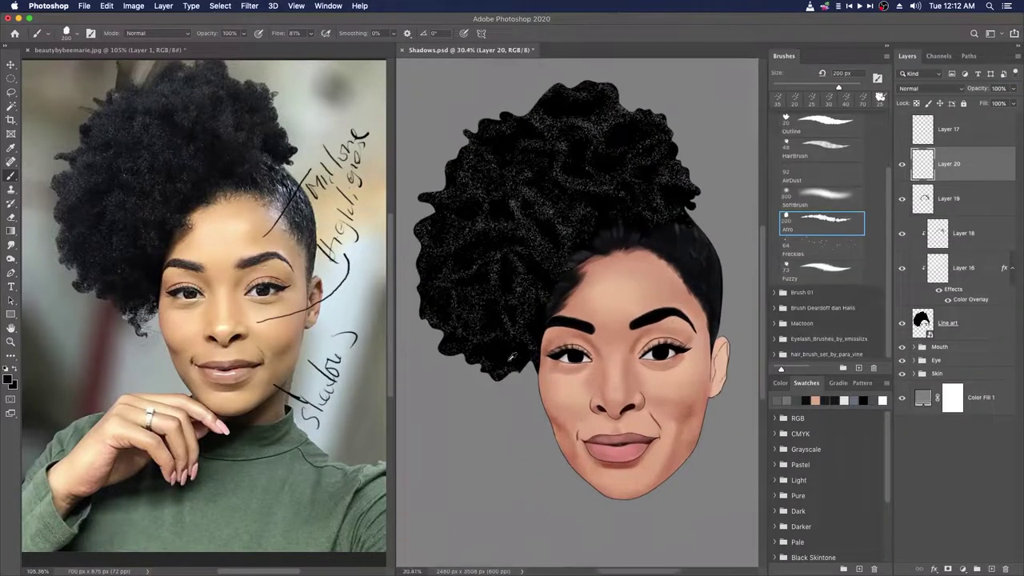
# Step: Sample black from the hair and paint curly texture along the lower outer edge of the afro
pyautogui.keyDown('alt'); pyautogui.click(510, 360); pyautogui.keyUp('alt')
pyautogui.moveTo(512, 357); pyautogui.dragTo(570, 327)
pyautogui.moveTo(504, 322); pyautogui.dragTo(484, 285)
pyautogui.moveTo(500, 258)
pyautogui.mouseDown()
pyautogui.moveTo(491, 281)
pyautogui.moveTo(479, 280)
pyautogui.mouseUp()
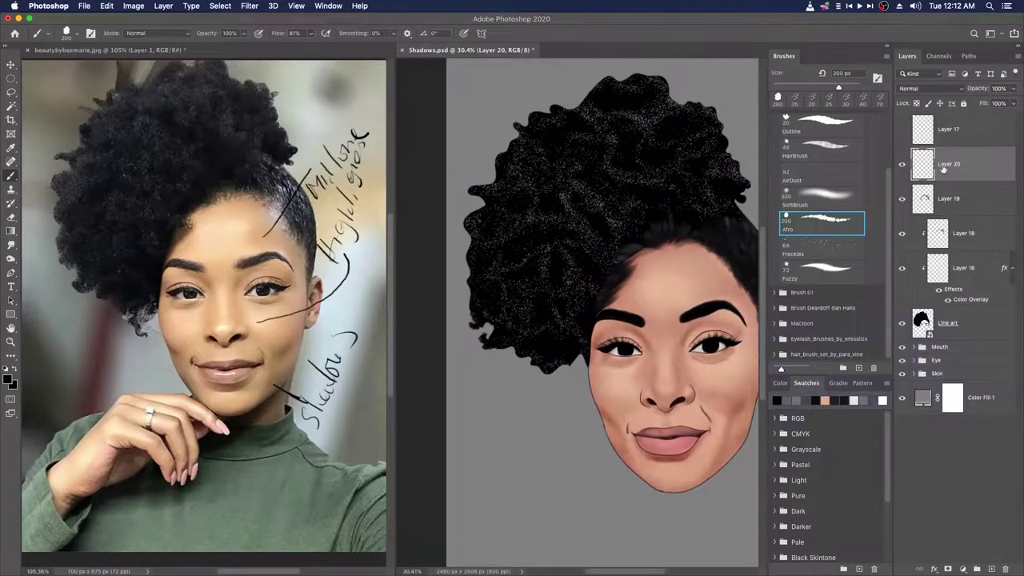
# Step: Paint curly tufts around the rest of the afro's outline, hanging curls beside the cheek, and a small curl on the forehead
pyautogui.moveTo(464, 230); pyautogui.dragTo(460, 220)
pyautogui.moveTo(472, 216)
pyautogui.mouseDown()
pyautogui.moveTo(478, 241)
pyautogui.moveTo(478, 227)
pyautogui.mouseUp()
pyautogui.moveTo(491, 215)
pyautogui.mouseDown()
pyautogui.moveTo(496, 183)
pyautogui.moveTo(541, 121)
pyautogui.moveTo(506, 157)
pyautogui.moveTo(548, 145)
pyautogui.moveTo(565, 121)
pyautogui.moveTo(578, 132)
pyautogui.moveTo(609, 121)
pyautogui.moveTo(642, 162)
pyautogui.moveTo(601, 166)
pyautogui.mouseUp()
pyautogui.moveTo(602, 166)
pyautogui.mouseDown()
pyautogui.moveTo(627, 162)
pyautogui.moveTo(645, 177)
pyautogui.moveTo(640, 200)
pyautogui.moveTo(665, 232)
pyautogui.moveTo(670, 278)
pyautogui.mouseUp()
pyautogui.moveTo(613, 293); pyautogui.dragTo(634, 266)
pyautogui.moveTo(487, 402)
pyautogui.mouseDown()
pyautogui.moveTo(510, 427)
pyautogui.moveTo(507, 396)
pyautogui.moveTo(515, 445)
pyautogui.moveTo(511, 409)
pyautogui.moveTo(432, 363)
pyautogui.mouseUp()
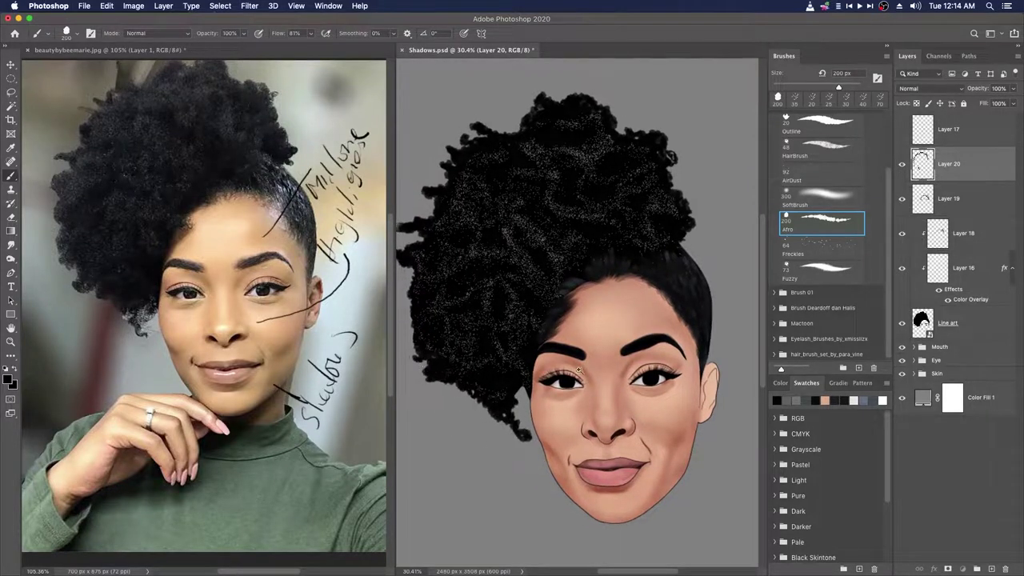
pyautogui.moveTo(582, 364); pyautogui.dragTo(560, 365)
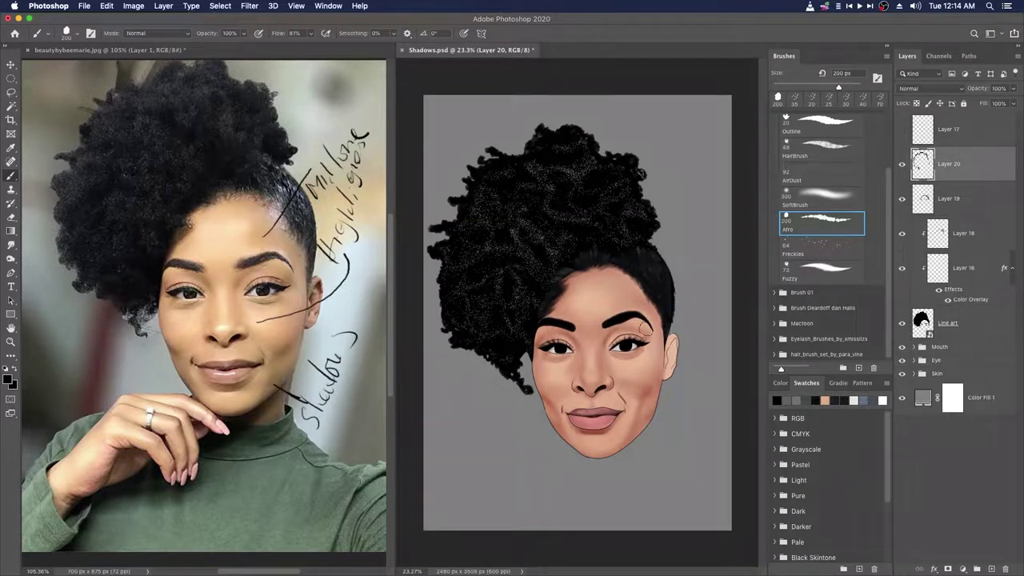
pyautogui.scroll(3, 564, 312)
pyautogui.scroll(-3, 567, 314)
# Step: Duplicate the speckled highlight Layer 16 above Layer 20 and clip the copy to Layer 20
pyautogui.keyDown('alt'); pyautogui.moveTo(972, 270); pyautogui.dragTo(976, 146); pyautogui.keyUp('alt')
pyautogui.press('v')
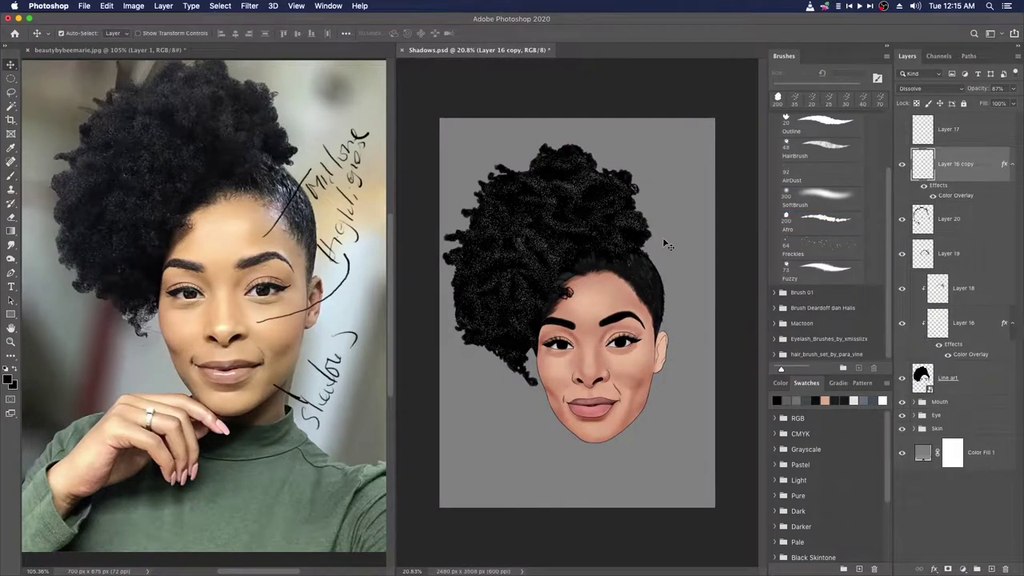
pyautogui.hotkey('ctrl', 'alt', 'g')
pyautogui.scroll(-2, 660, 310)
pyautogui.scroll(2, 660, 310)
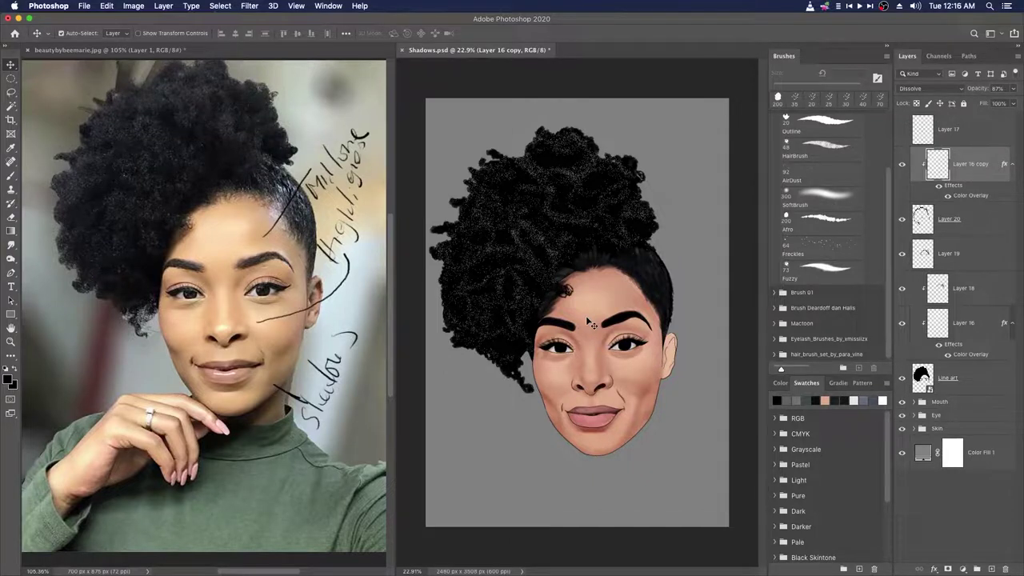
# Step: Choose the Hair 3 brush from the hair_brush_set_by_para_vine set and make Layer 20 active
pyautogui.scroll(2, 588, 323)
pyautogui.click(774, 353)
pyautogui.scroll(-2, 830, 316)
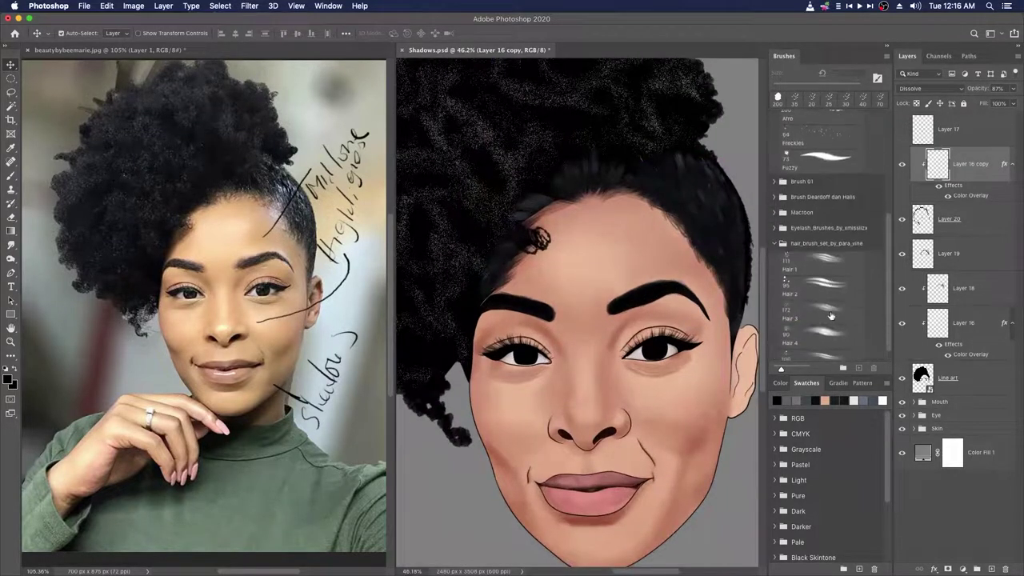
pyautogui.click(831, 316)
pyautogui.click(975, 218)
# Step: Try painting hairs on the eyebrow with a colour sampled from the reference eyebrow, and undo the strokes
pyautogui.click(8, 379)
pyautogui.click(264, 258)
pyautogui.click(824, 143)
pyautogui.press('b')
pyautogui.scroll(1, 628, 307)
pyautogui.moveTo(607, 312); pyautogui.dragTo(638, 301)
pyautogui.press('super+z')
pyautogui.press('super+z')
# Step: Sample a brownish grey from the reference eyebrow and add a new layer above Layer 16 copy
pyautogui.keyDown('alt'); pyautogui.click(284, 261); pyautogui.keyUp('alt')
pyautogui.keyDown('alt'); pyautogui.click(282, 260); pyautogui.keyUp('alt')
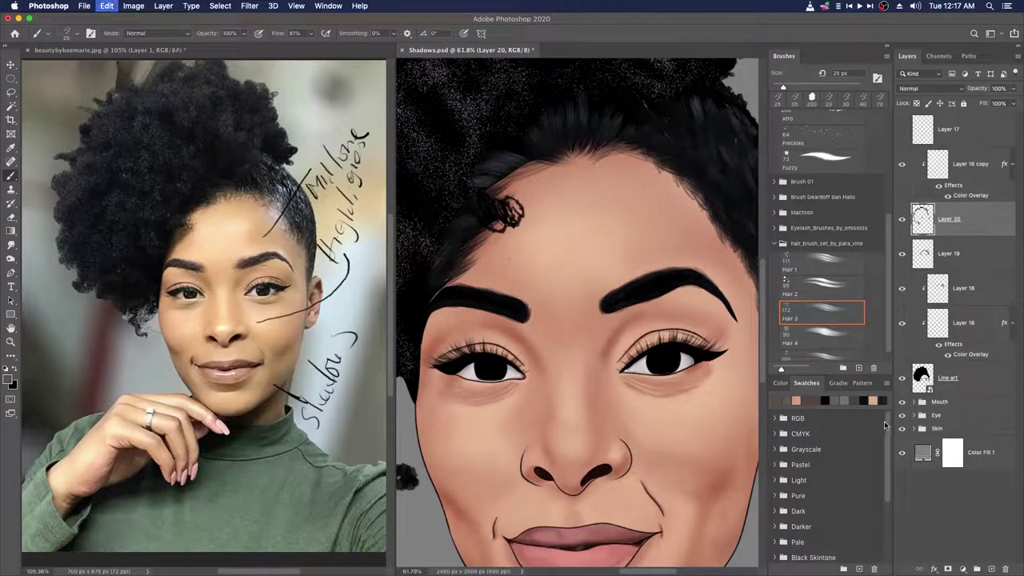
pyautogui.press('super+shift+alt+n')
pyautogui.press('super+bracketright')
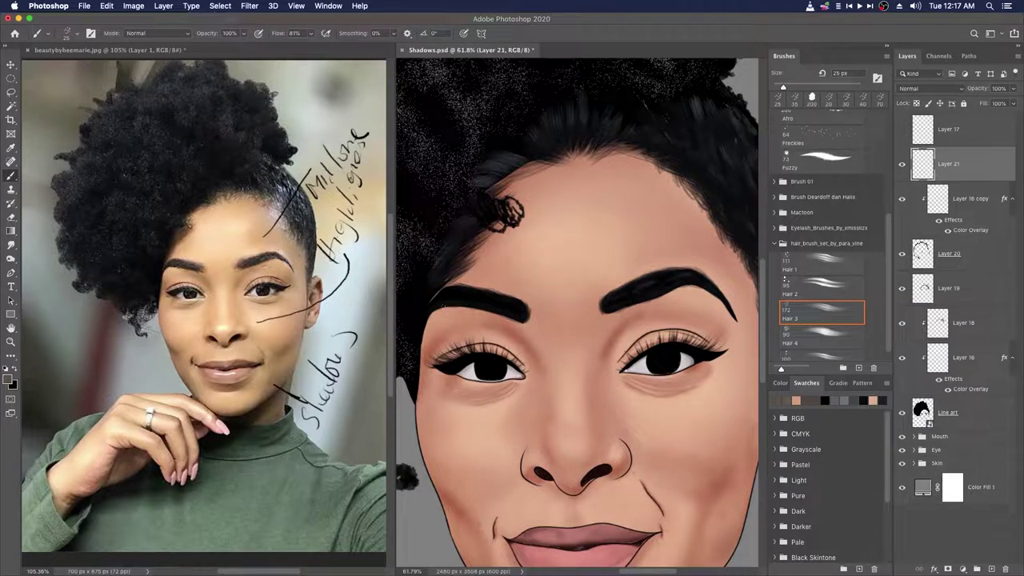
# Step: Fit the whole image in view and reduce Layer 21's opacity to 48%
pyautogui.press('super+0')
pyautogui.moveTo(977, 90); pyautogui.dragTo(952, 91)
pyautogui.moveTo(681, 344); pyautogui.dragTo(696, 344)
pyautogui.scroll(-1, 696, 344)
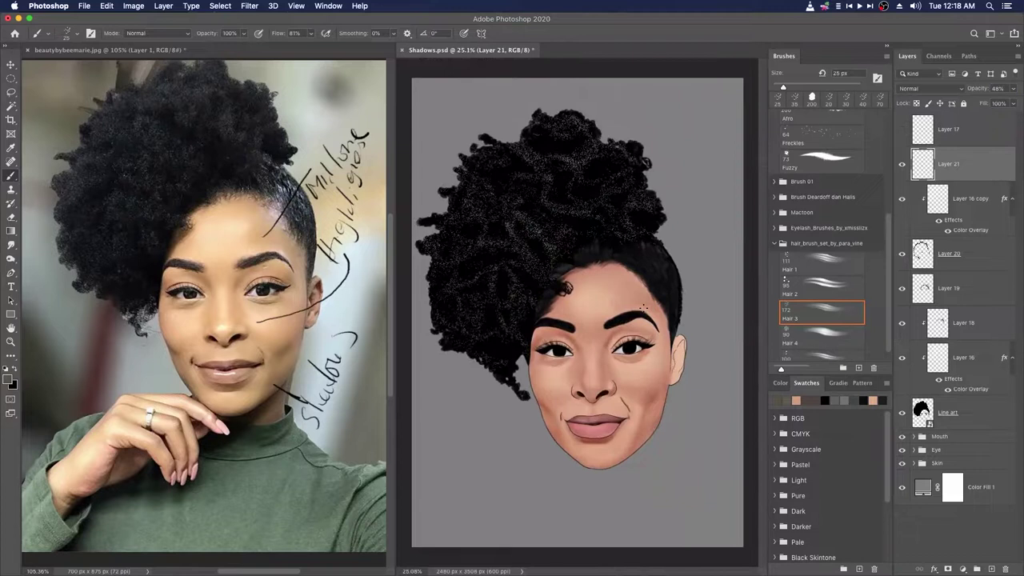
pyautogui.scroll(1, 582, 392)
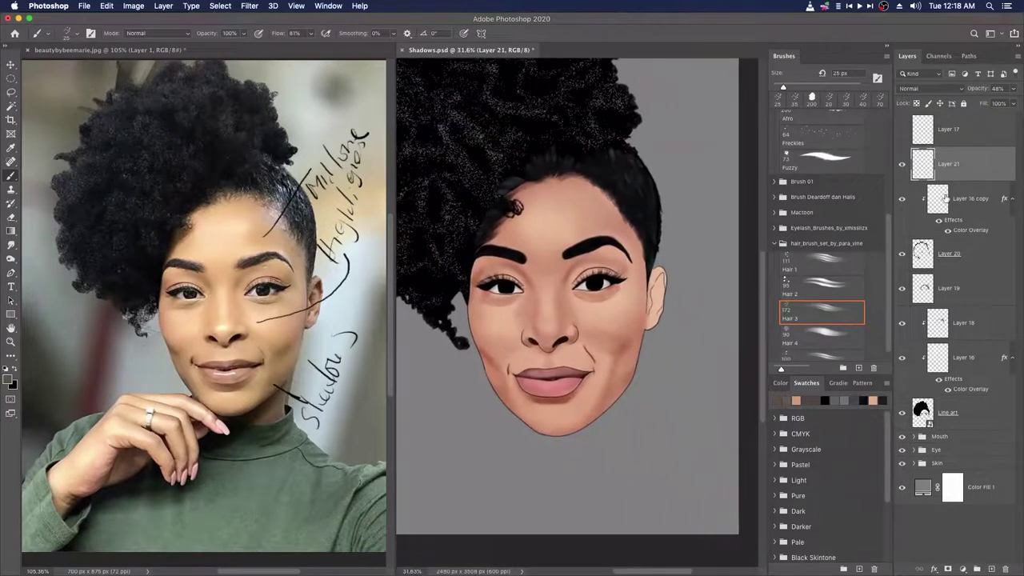
# Step: Group the hair and line art layers from Layer 21 down to Line art, expand the Skin group and make Layer 2 active
pyautogui.keyDown('shift'); pyautogui.click(966, 419); pyautogui.keyUp('shift')
pyautogui.press('super+g')
pyautogui.click(913, 193)
pyautogui.click(972, 397)
pyautogui.moveTo(625, 434); pyautogui.dragTo(680, 433)
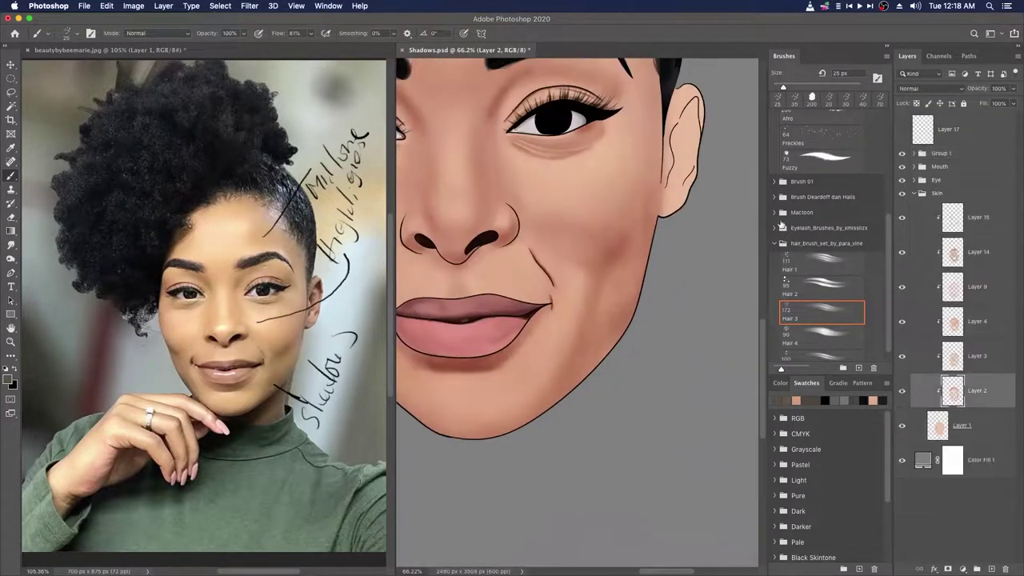
# Step: Choose the HardRound brush from the Mactoon set and sample a reddish-brown shadow colour from the face
pyautogui.moveTo(888, 266); pyautogui.dragTo(889, 223)
pyautogui.click(774, 322)
pyautogui.scroll(-3, 825, 312)
pyautogui.click(822, 280)
pyautogui.keyDown('alt'); pyautogui.click(629, 245); pyautogui.keyUp('alt')
pyautogui.moveTo(629, 245); pyautogui.dragTo(575, 362)
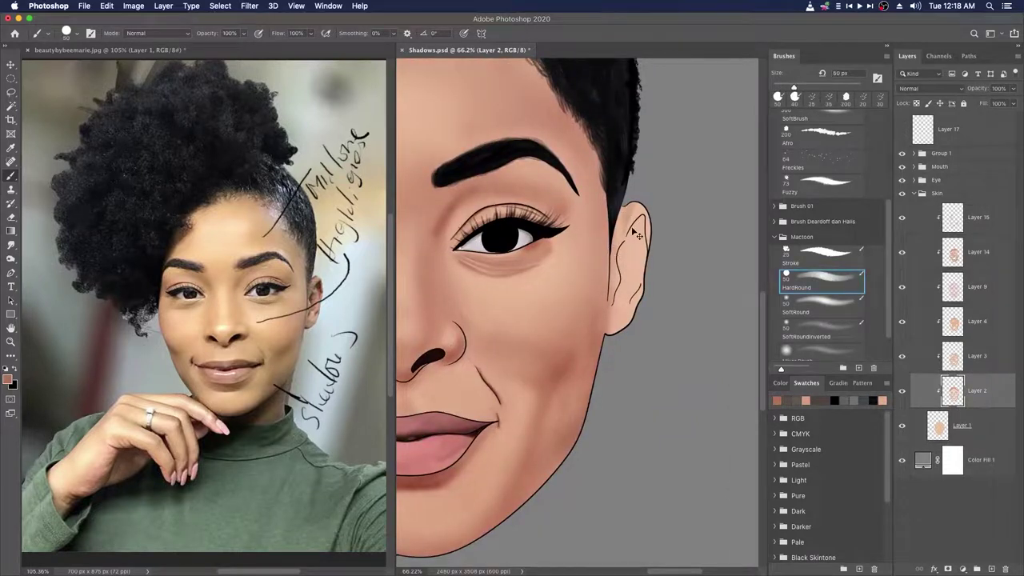
# Step: Add a new layer above Layer 15 for the ear shading and undo the trial strokes made with the hard brush
pyautogui.click(987, 217)
pyautogui.press('alt+shift+super+n')
pyautogui.moveTo(635, 297); pyautogui.dragTo(645, 298)
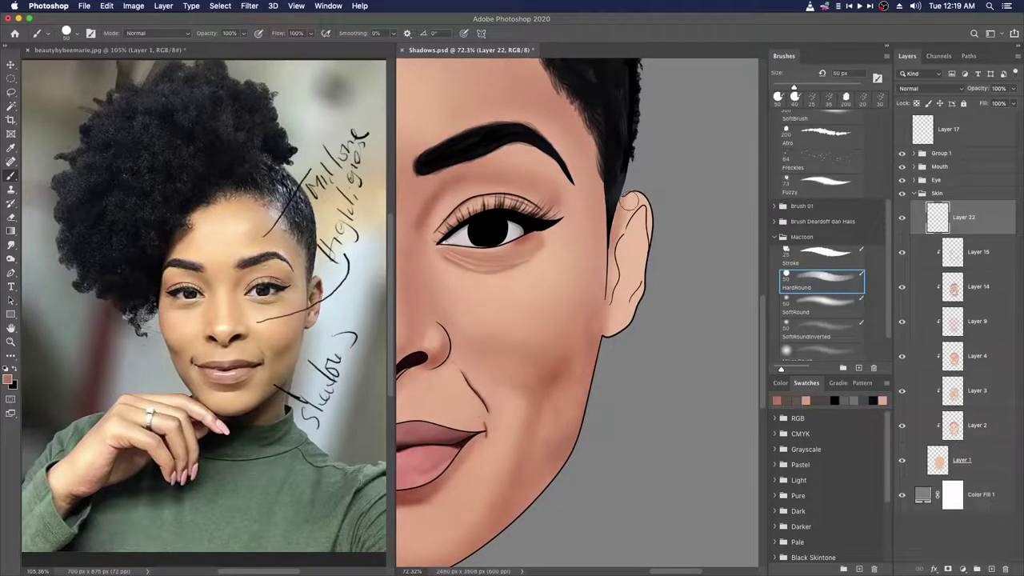
pyautogui.press('super+z')
pyautogui.press('super+z')
pyautogui.press('super+z')
# Step: Switch to the SoftRoundInverted brush and clip Layer 22 to the skin layers below
pyautogui.click(816, 332)
pyautogui.press('super+shift+z')
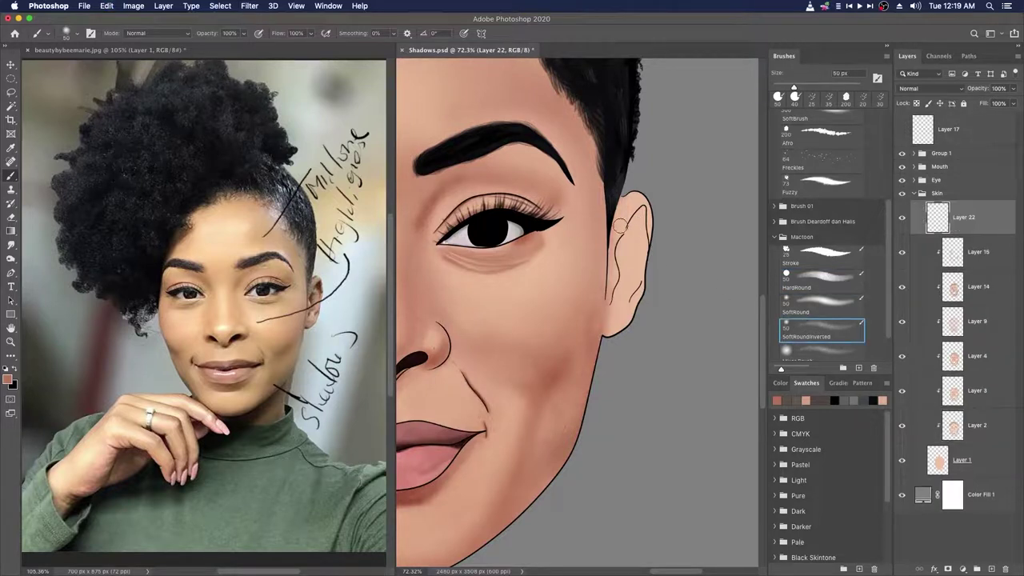
pyautogui.press(']')
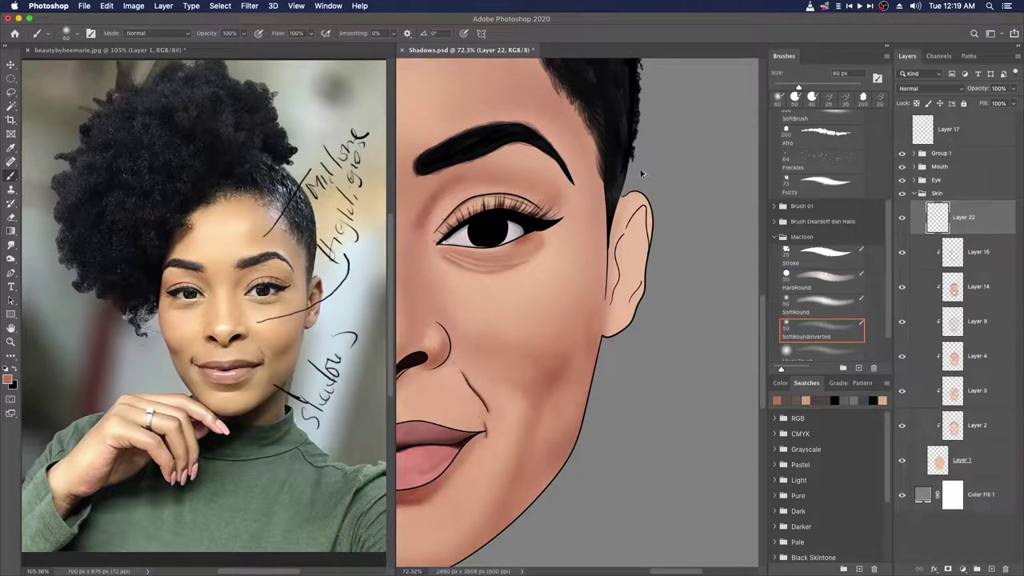
pyautogui.hotkey('ctrl', 'alt', 'g')
# Step: Paint reddish-brown shadows along the inner folds of the ear with a soft brush of 15 to 25 px
pyautogui.press('[')
pyautogui.press('[')
pyautogui.press('[')
pyautogui.press('[')
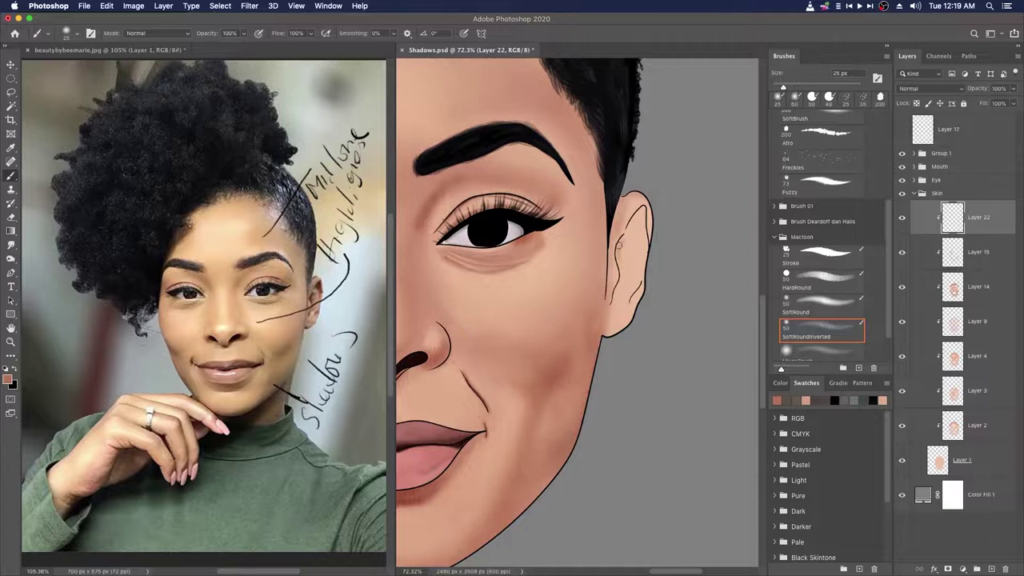
pyautogui.press('[')
pyautogui.press('[')
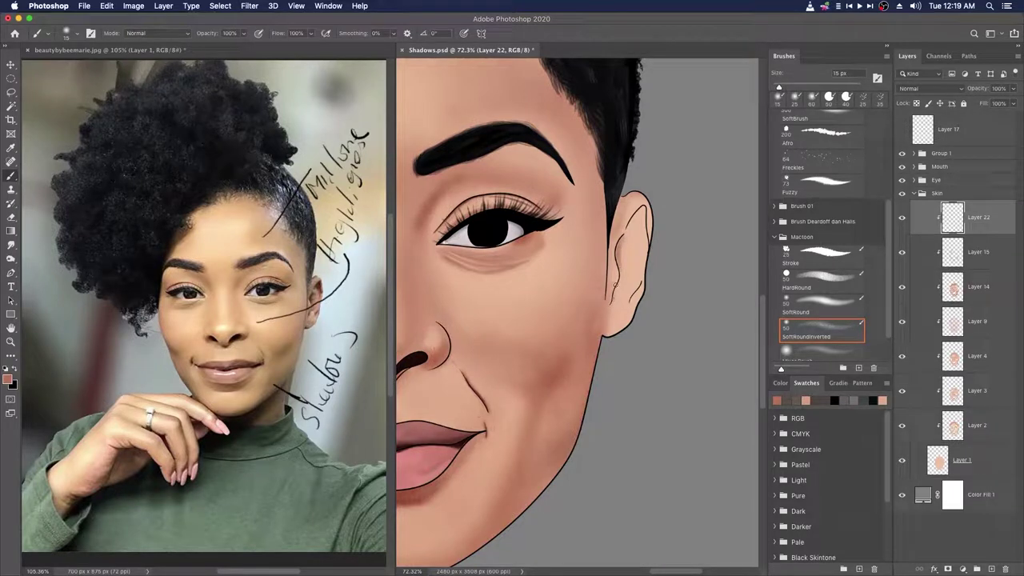
pyautogui.press(']')
pyautogui.press(']')
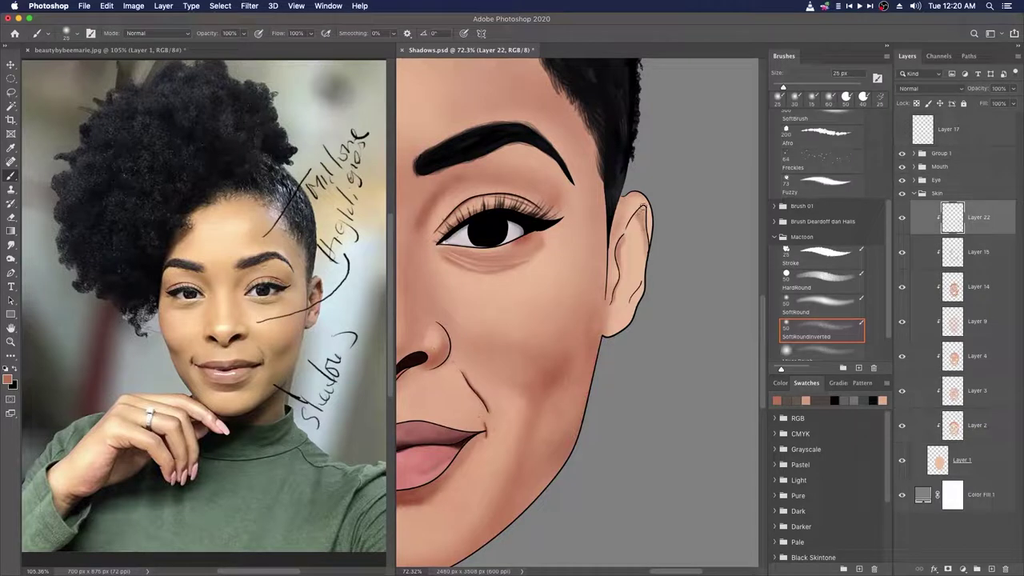
pyautogui.press('[')
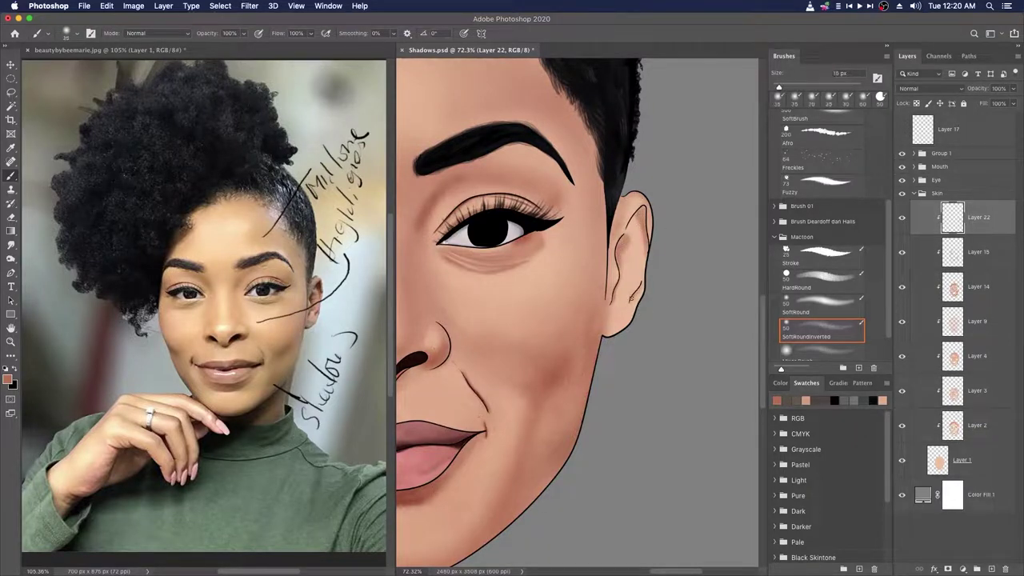
# Step: Shade the earlobe with a 50 px soft brush and refine the ear's outer edge with a 15 px brush
pyautogui.press(']')
pyautogui.press(']')
pyautogui.press(']')
pyautogui.press(']')
pyautogui.press(']')
pyautogui.press(']')
pyautogui.press(']')
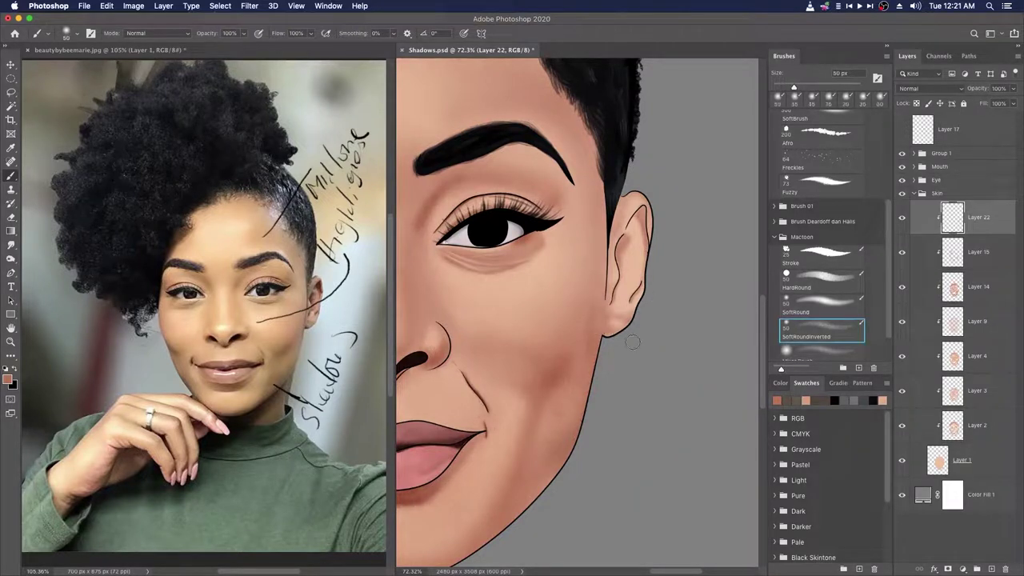
pyautogui.press('[')
pyautogui.press('[')
pyautogui.press('[')
pyautogui.press('[')
pyautogui.press('[')
pyautogui.press('[')
pyautogui.press('[')
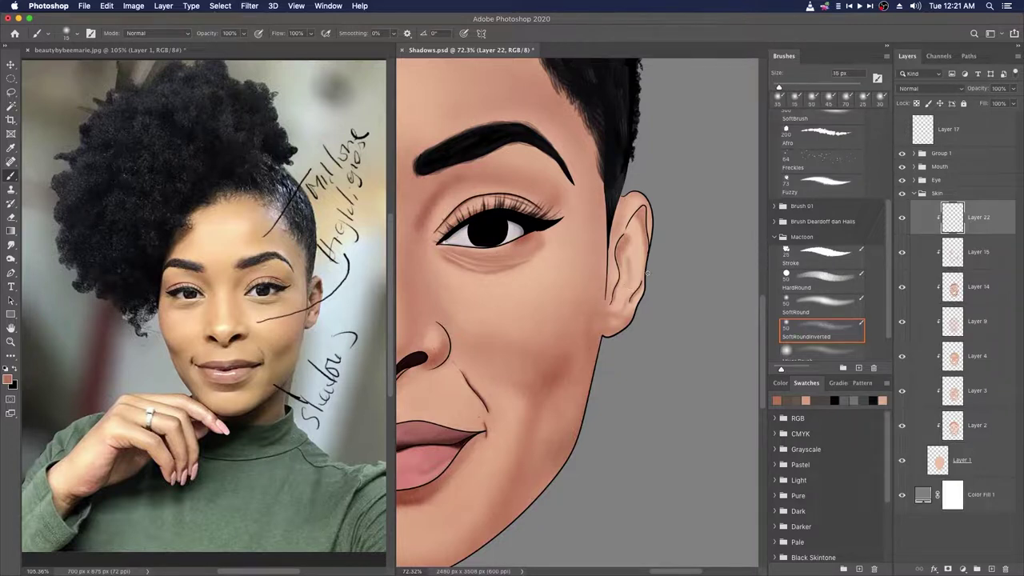
# Step: Sample a lighter skin tone from the face and lighten the raised parts of the ear with a 25 px brush
pyautogui.scroll(-5, 647, 274)
pyautogui.scroll(4, 637, 297)
pyautogui.keyDown('alt'); pyautogui.click(594, 366); pyautogui.keyUp('alt')
pyautogui.moveTo(594, 366); pyautogui.dragTo(545, 440)
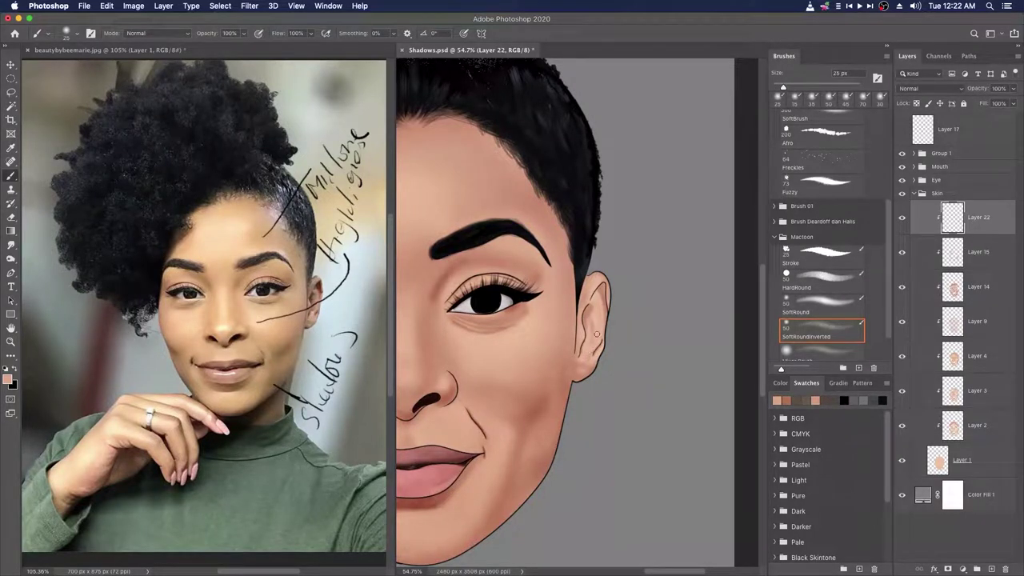
# Step: Sample a mid skin tone from the ear and blend its inner shading with a 20 px brush
pyautogui.keyDown('alt'); pyautogui.click(590, 305); pyautogui.keyUp('alt')
pyautogui.press('[')
pyautogui.press('[')
pyautogui.press(']')
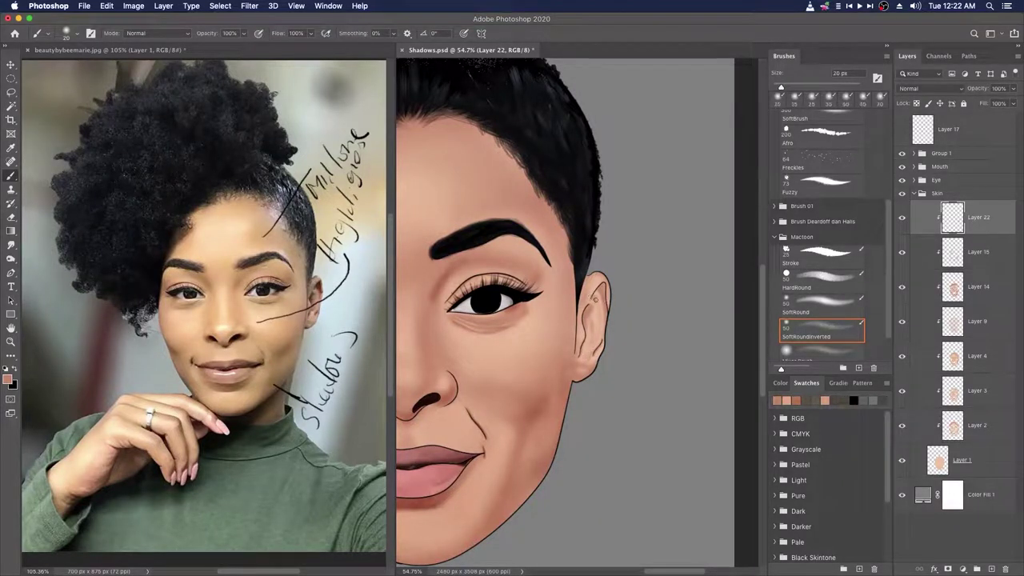
pyautogui.scroll(-3, 595, 300)
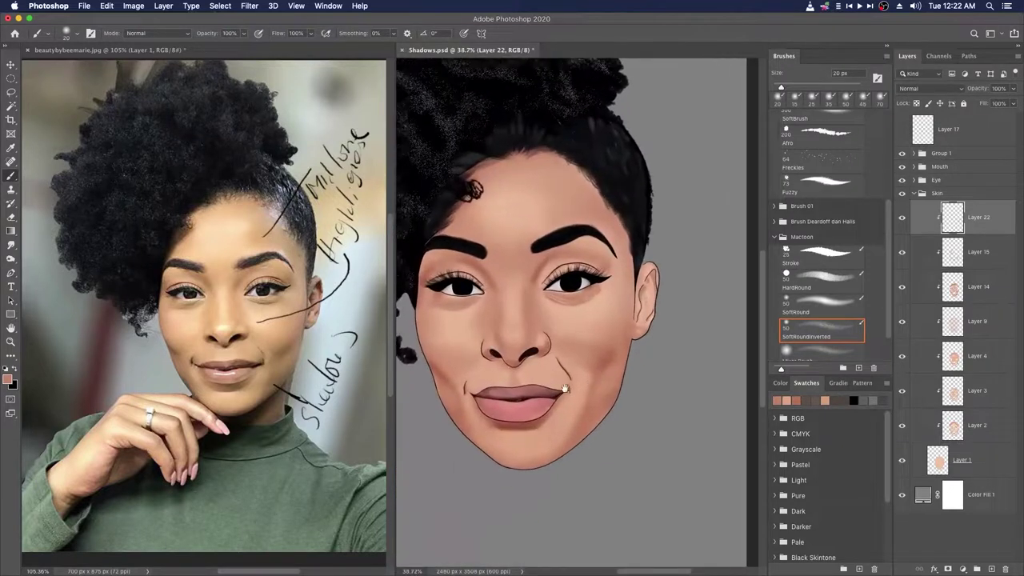
pyautogui.moveTo(593, 397); pyautogui.dragTo(570, 398)
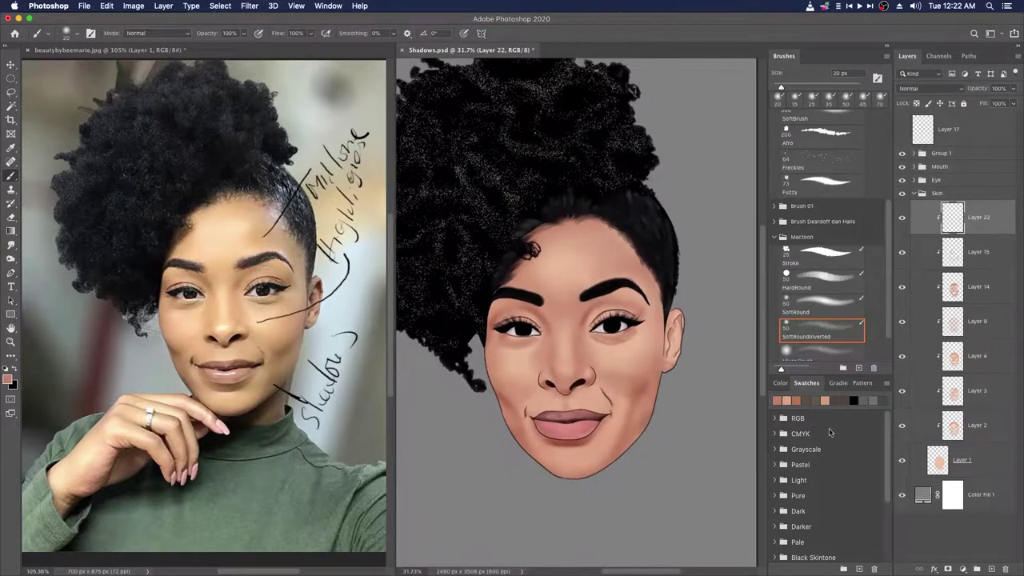
# Step: Pick the lightest Cartoon 01 swatch, lighten it in the colour picker and add a new layer above Layer 22
pyautogui.scroll(-5, 832, 480)
pyautogui.click(830, 508)
pyautogui.press('n')
pyautogui.click(622, 144)
pyautogui.click(824, 144)
pyautogui.press('super+shift+alt+n')
# Step: Paint a soft light highlight on the centre of the forehead with a 150 px brush
pyautogui.moveTo(554, 321); pyautogui.dragTo(592, 322)
pyautogui.press(']')
pyautogui.press(']')
pyautogui.press(']')
pyautogui.press(']')
pyautogui.press(']')
pyautogui.press(']')
pyautogui.press(']')
pyautogui.moveTo(574, 232); pyautogui.dragTo(582, 238)
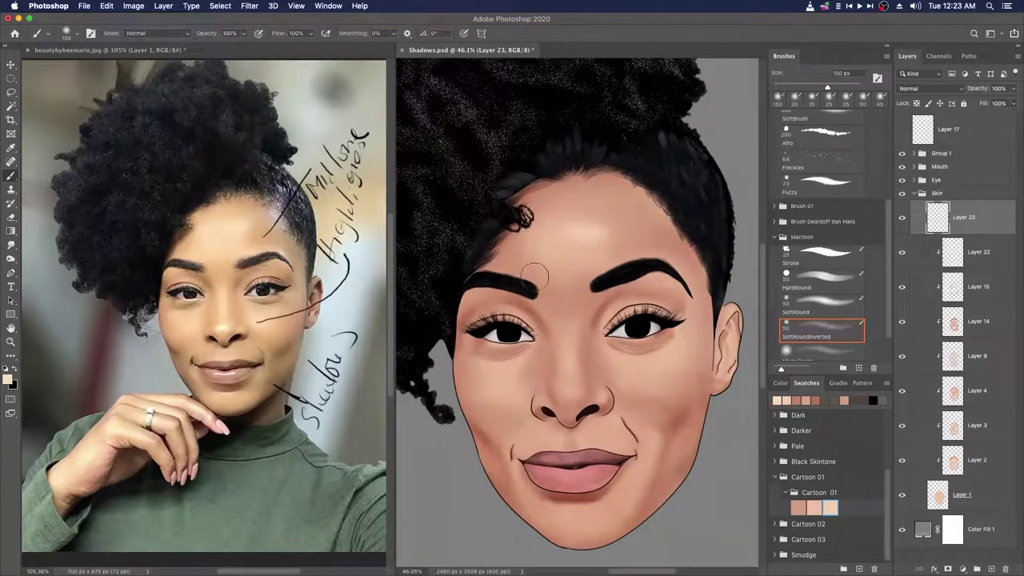
# Step: Paint light highlights down the nose bridge and on the nose tip with a smaller soft brush
pyautogui.scroll(-3, 669, 324)
pyautogui.scroll(2, 604, 432)
pyautogui.press('[')
pyautogui.press('[')
pyautogui.press('[')
pyautogui.press('[')
pyautogui.press('[')
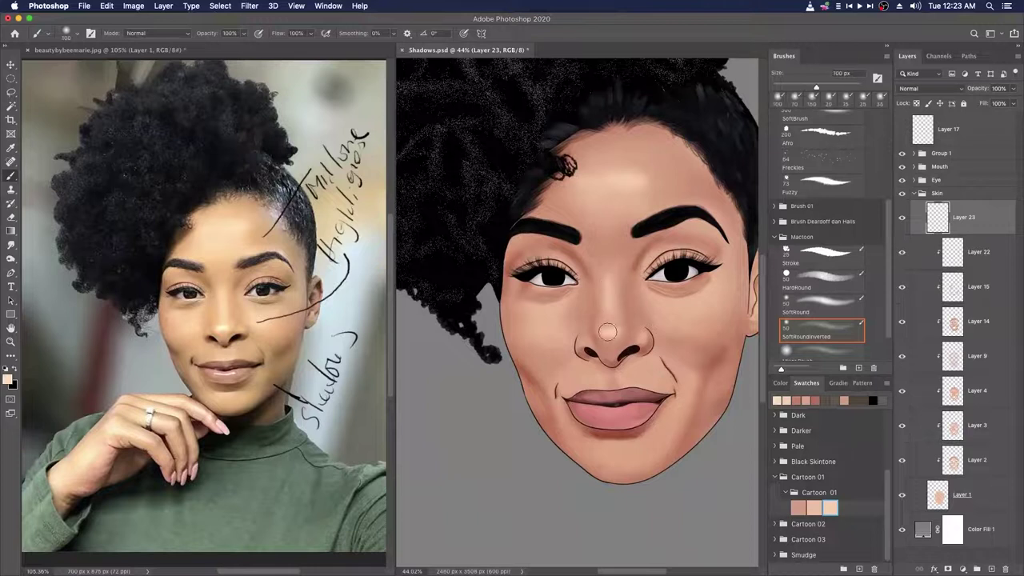
# Step: Paint soft highlights on both cheeks below the eyes with a 100 px brush
pyautogui.scroll(-1, 649, 357)
pyautogui.press(']')
pyautogui.press(']')
pyautogui.press(']')
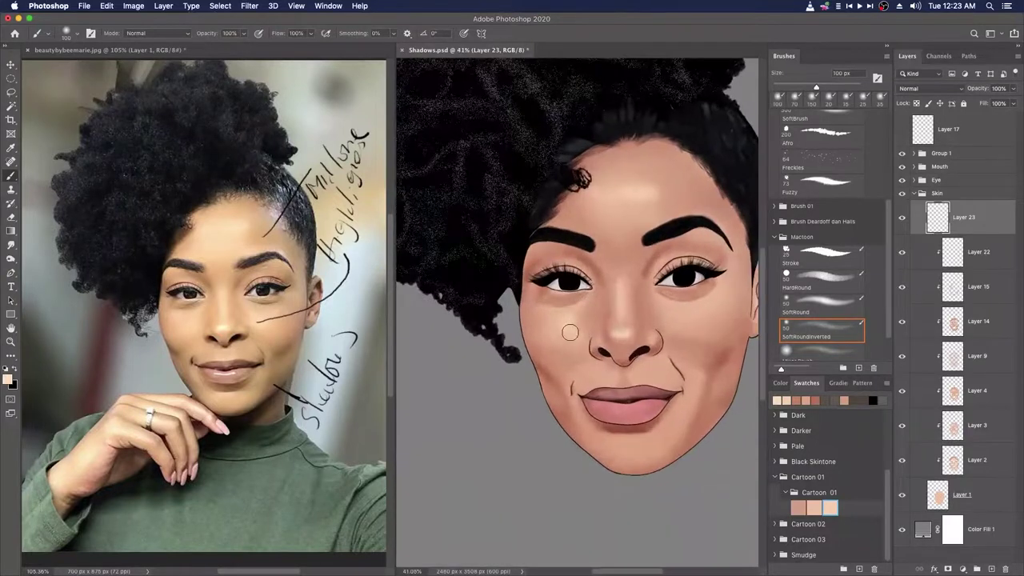
pyautogui.scroll(-1, 568, 336)
pyautogui.hscroll(2, 592, 316)
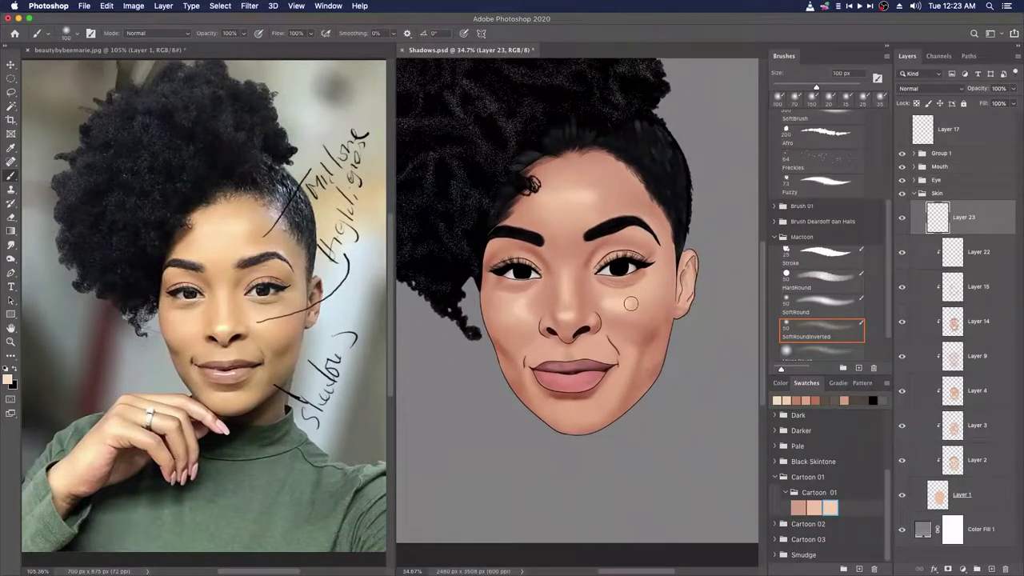
pyautogui.scroll(-2, 637, 302)
pyautogui.scroll(1, 640, 398)
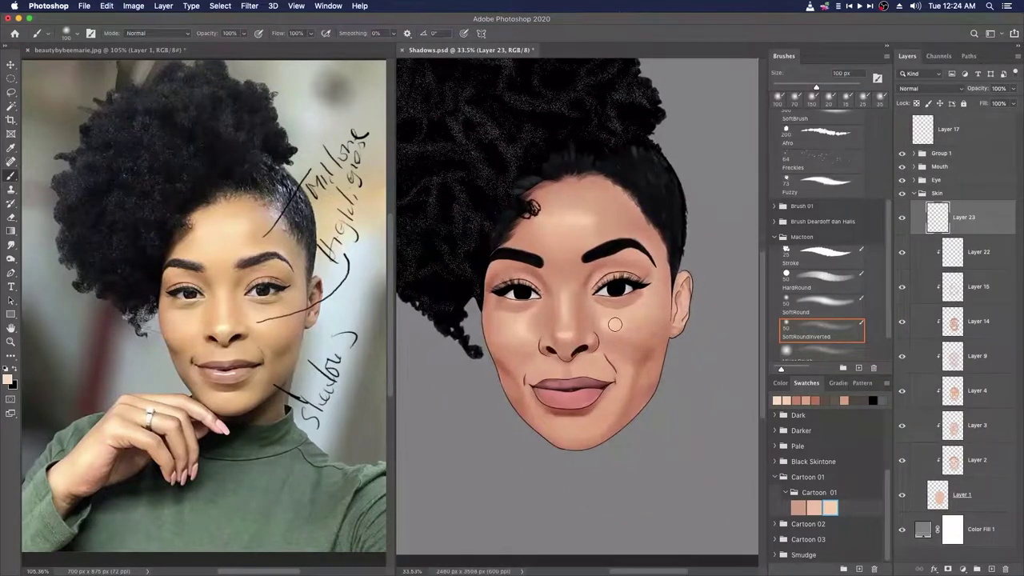
pyautogui.scroll(1, 678, 301)
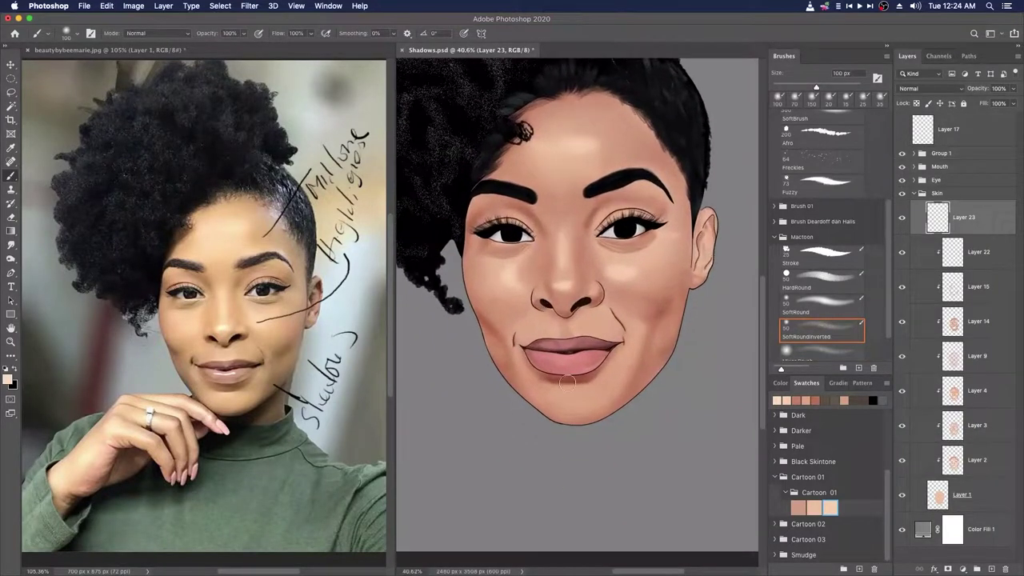
# Step: Add broad soft highlights over the chin and cheeks with a 250 px brush
pyautogui.scroll(-2, 588, 386)
pyautogui.press(']')
pyautogui.press(']')
pyautogui.press(']')
pyautogui.press(']')
pyautogui.press(']')
pyautogui.scroll(-1, 620, 338)
# Step: Highlight the area above the upper lip with a 50 px soft brush
pyautogui.scroll(3, 600, 404)
pyautogui.press('[')
pyautogui.press('[')
pyautogui.press('[')
pyautogui.press('[')
pyautogui.press('[')
pyautogui.press('[')
pyautogui.press('[')
pyautogui.press('[')
pyautogui.press('[')
pyautogui.press('[')
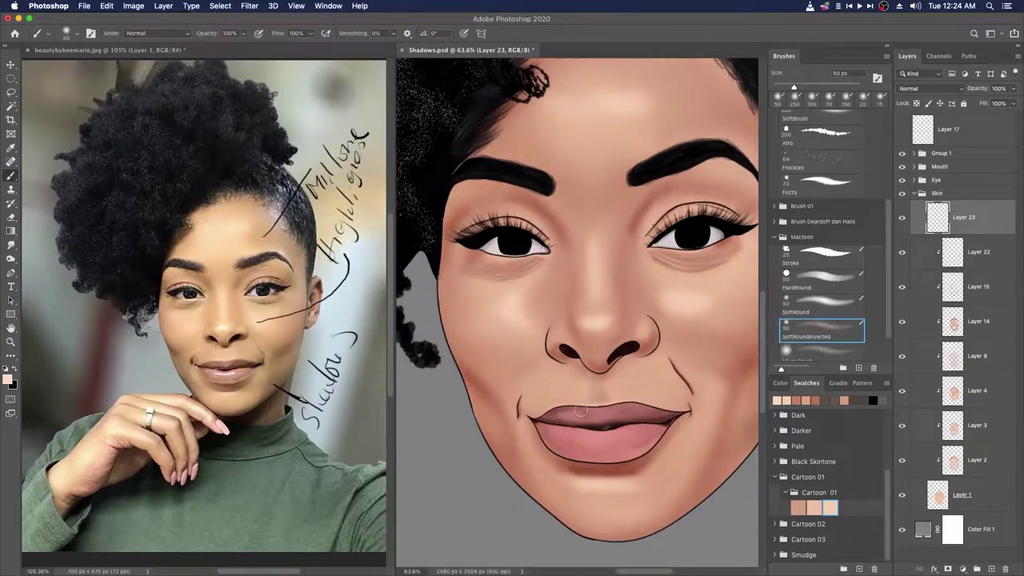
# Step: Add fine highlights around the nostrils and the smile line, reducing the brush to 10 px
pyautogui.scroll(-2, 581, 410)
pyautogui.scroll(2, 615, 364)
pyautogui.press('[')
pyautogui.press('[')
pyautogui.scroll(2, 601, 387)
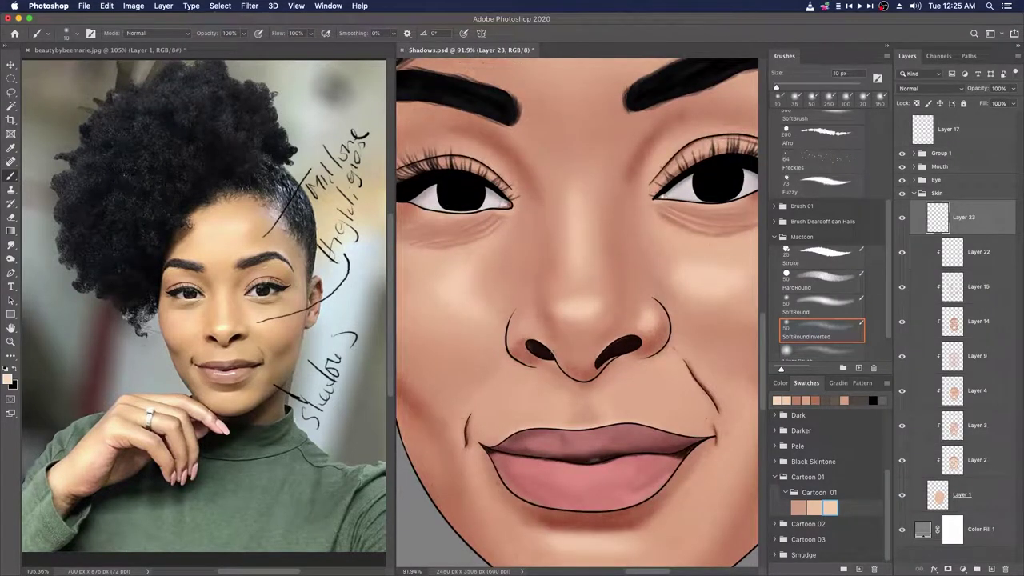
# Step: Paint small highlights on the ear with a 20 px soft brush
pyautogui.scroll(-1, 616, 392)
pyautogui.press(']')
pyautogui.press(']')
pyautogui.scroll(-3, 616, 393)
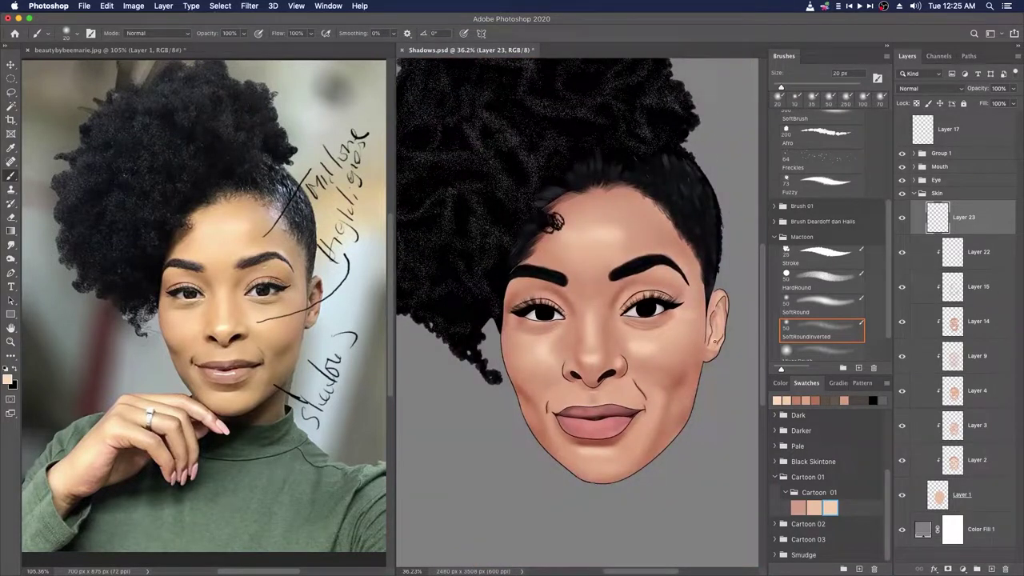
# Step: Build up the soft highlights around the brows and forehead with the brush enlarged to 90 px
pyautogui.scroll(-1, 715, 341)
pyautogui.press(']')
pyautogui.press(']')
pyautogui.press(']')
pyautogui.press(']')
pyautogui.press(']')
pyautogui.press(']')
pyautogui.press(']')
pyautogui.press(']')
pyautogui.press(']')
pyautogui.press(']')
pyautogui.scroll(1, 606, 317)
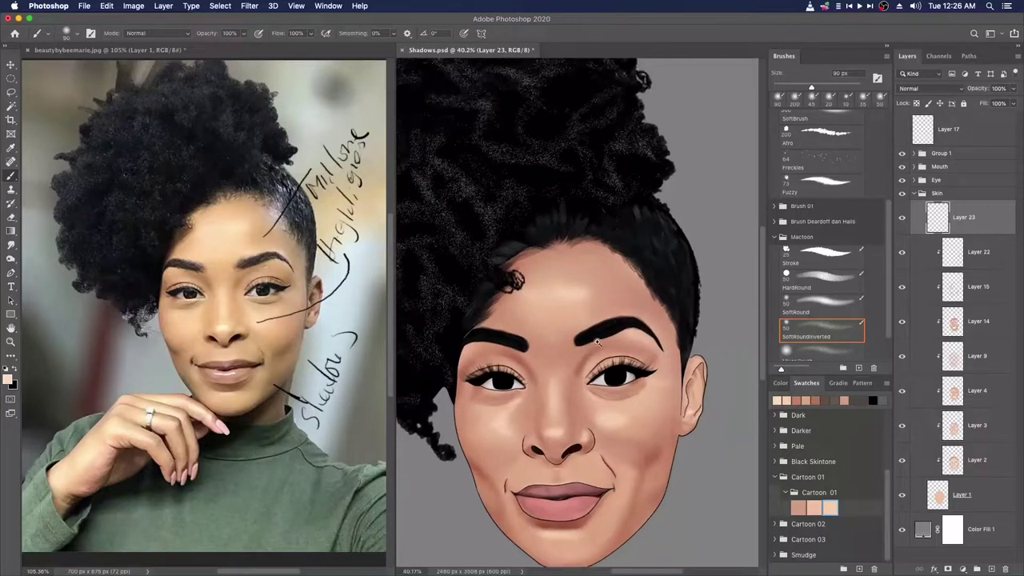
# Step: Strengthen the broad facial highlights with a 175 px soft brush
pyautogui.scroll(3, 606, 317)
pyautogui.press(']')
pyautogui.press(']')
pyautogui.press(']')
pyautogui.press(']')
pyautogui.scroll(-4, 574, 340)
pyautogui.scroll(2, 640, 424)
pyautogui.scroll(-1, 665, 425)
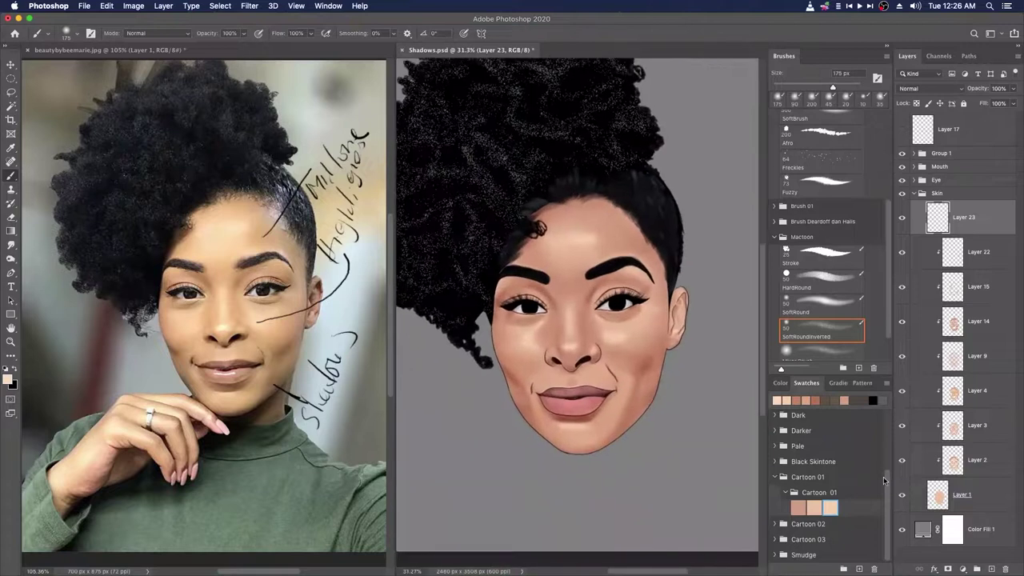
# Step: Highlight the brow bone and upper eyelid of the eye nearest the ear, reducing the brush to 40 px
pyautogui.press('[')
pyautogui.press('[')
pyautogui.press('[')
pyautogui.press('[')
pyautogui.press('[')
pyautogui.press('[')
pyautogui.scroll(3, 592, 368)
pyautogui.scroll(2, 592, 368)
pyautogui.press('[')
pyautogui.press('[')
pyautogui.press('[')
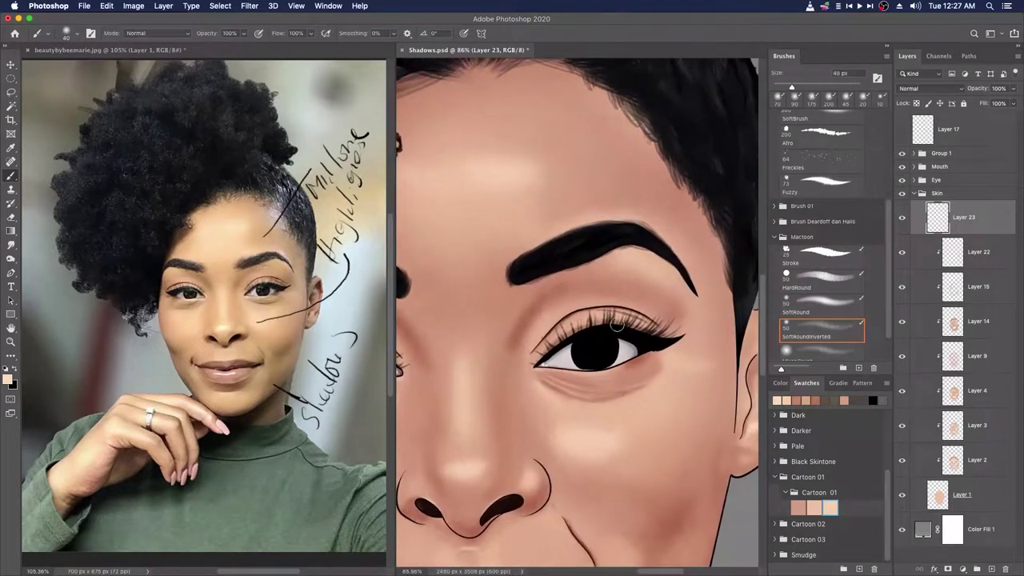
# Step: Add fine highlights around the same eye's lid with a 30 px and a 7 px brush
pyautogui.press('[')
pyautogui.press('[')
pyautogui.press('[')
pyautogui.press('[')
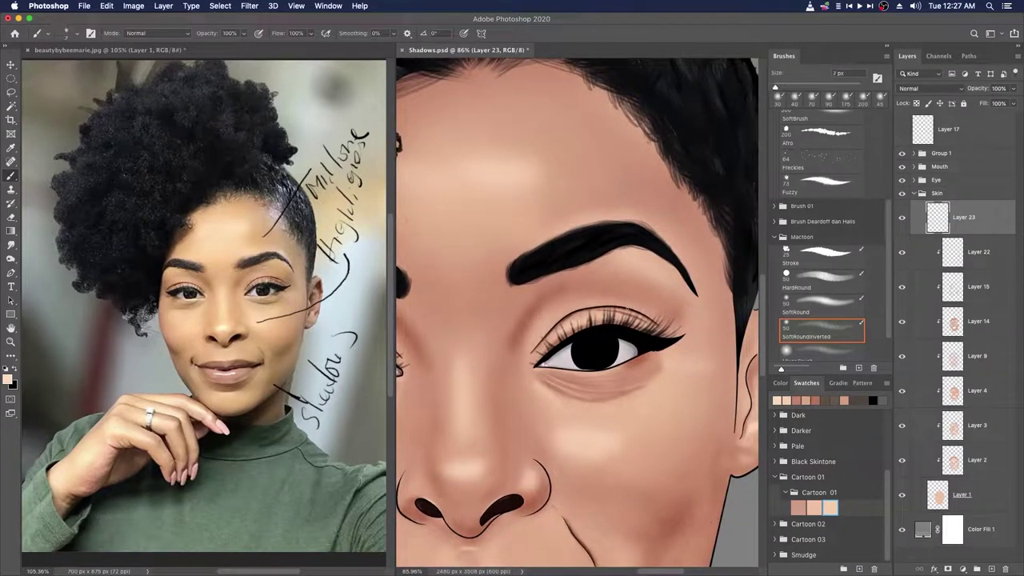
pyautogui.scroll(-5, 592, 352)
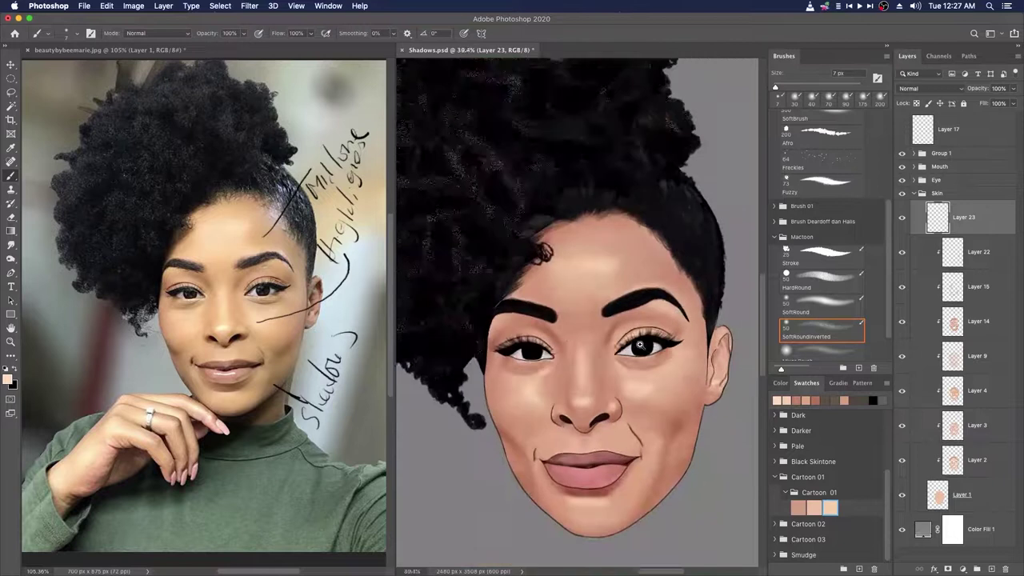
# Step: Highlight the lid and brow bone of the eye beside the loose curls with 35 px and 25 px brushes
pyautogui.scroll(2, 566, 336)
pyautogui.press(']')
pyautogui.press(']')
pyautogui.press(']')
pyautogui.press(']')
pyautogui.press(']')
pyautogui.press(']')
pyautogui.press(']')
pyautogui.press(']')
pyautogui.press('[')
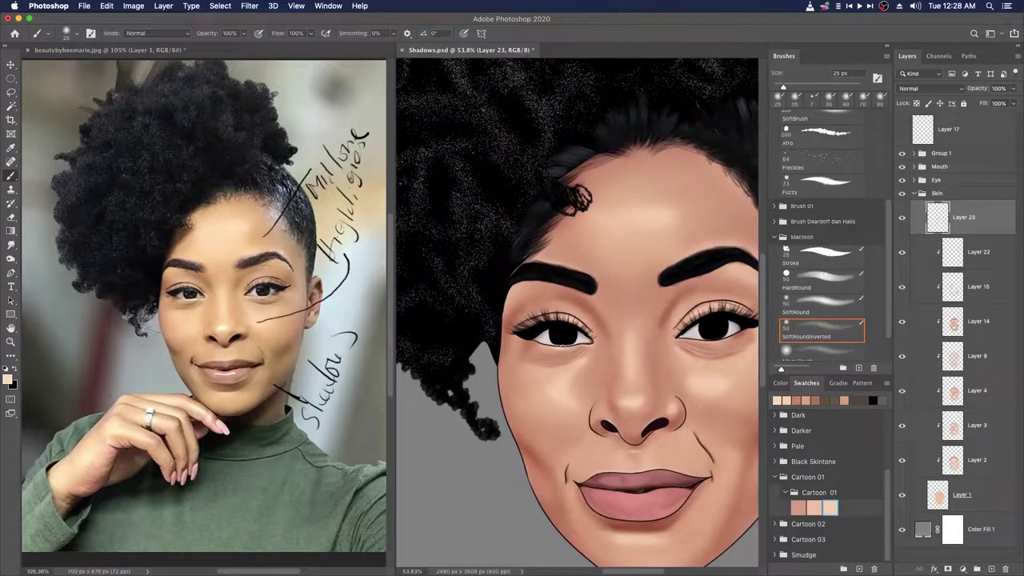
pyautogui.moveTo(732, 330); pyautogui.dragTo(626, 313)
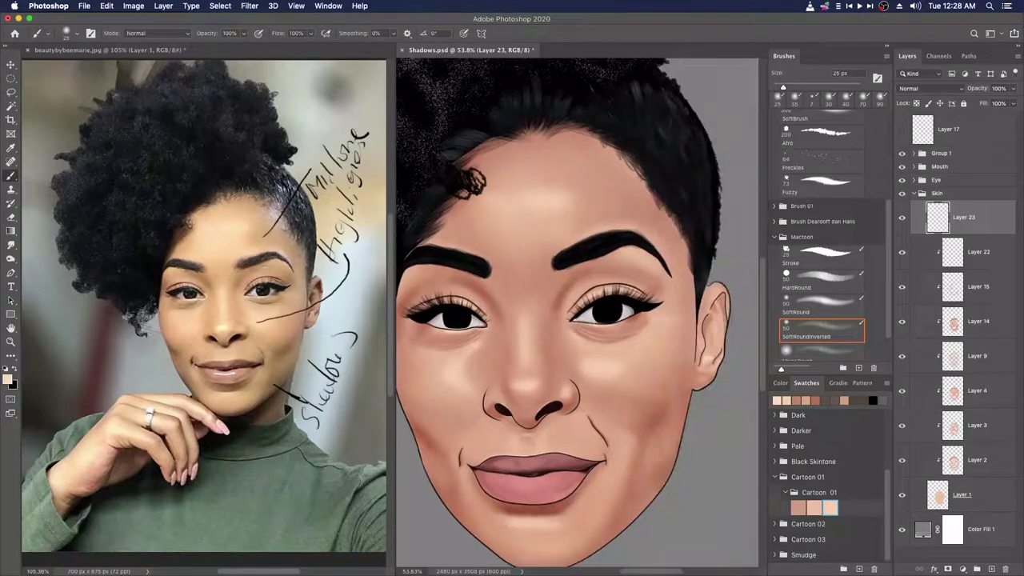
# Step: Save the document, clip Layer 23 to the skin, and highlight the ear with 30 px and 50 px soft brushes
pyautogui.press('super+s')
pyautogui.moveTo(669, 368); pyautogui.dragTo(616, 360)
pyautogui.scroll(1, 616, 362)
pyautogui.press(']')
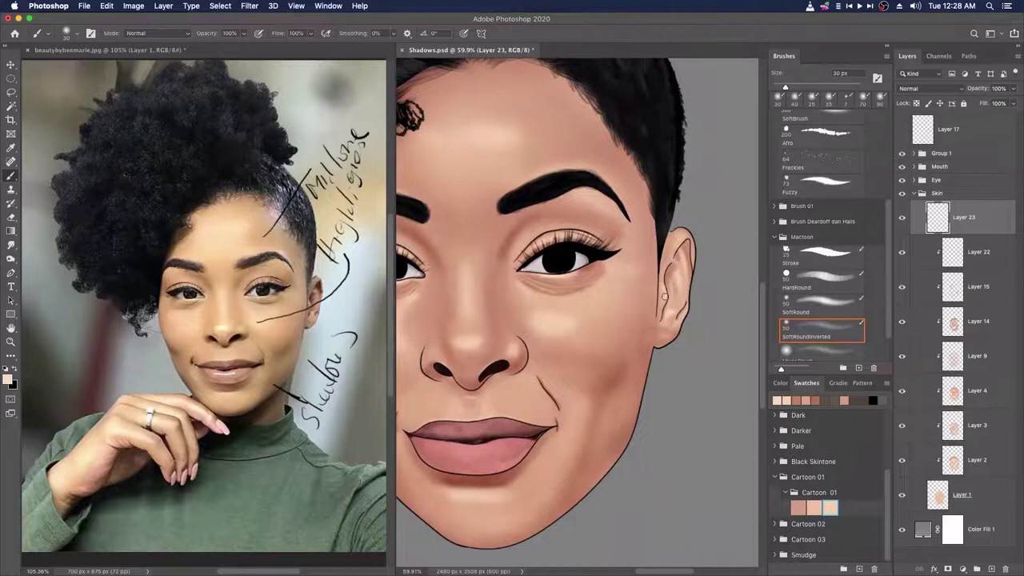
pyautogui.press(']')
pyautogui.scroll(-5, 688, 248)
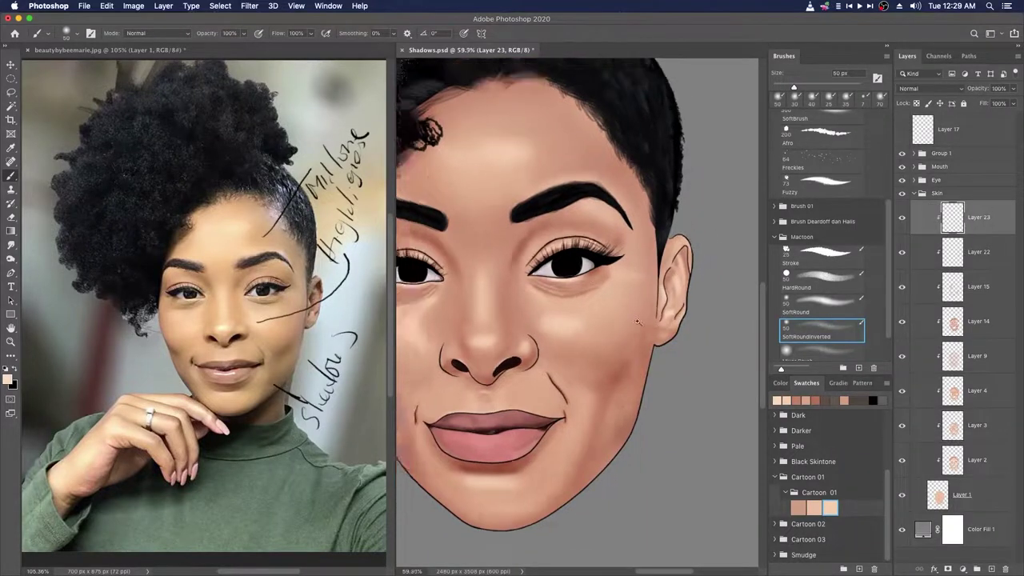
# Step: Build up the broad skin highlights across the face with a 250 px soft brush
pyautogui.press(']')
pyautogui.press(']')
pyautogui.press(']')
pyautogui.press(']')
pyautogui.press(']')
pyautogui.press(']')
pyautogui.press(']')
pyautogui.press(']')
pyautogui.press(']')
pyautogui.press(']')
pyautogui.scroll(-2, 544, 288)
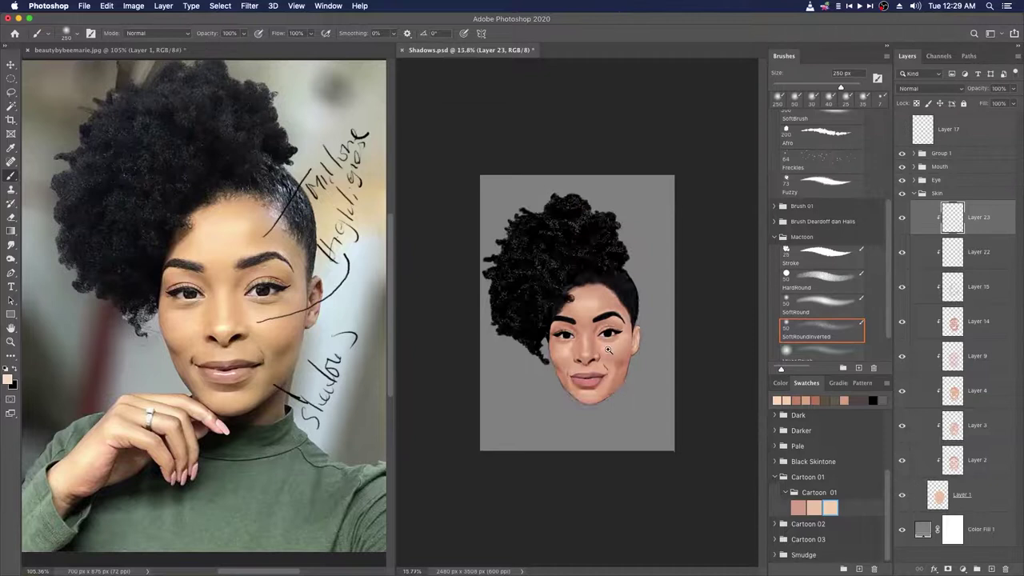
pyautogui.scroll(2, 657, 400)
pyautogui.scroll(3, 713, 329)
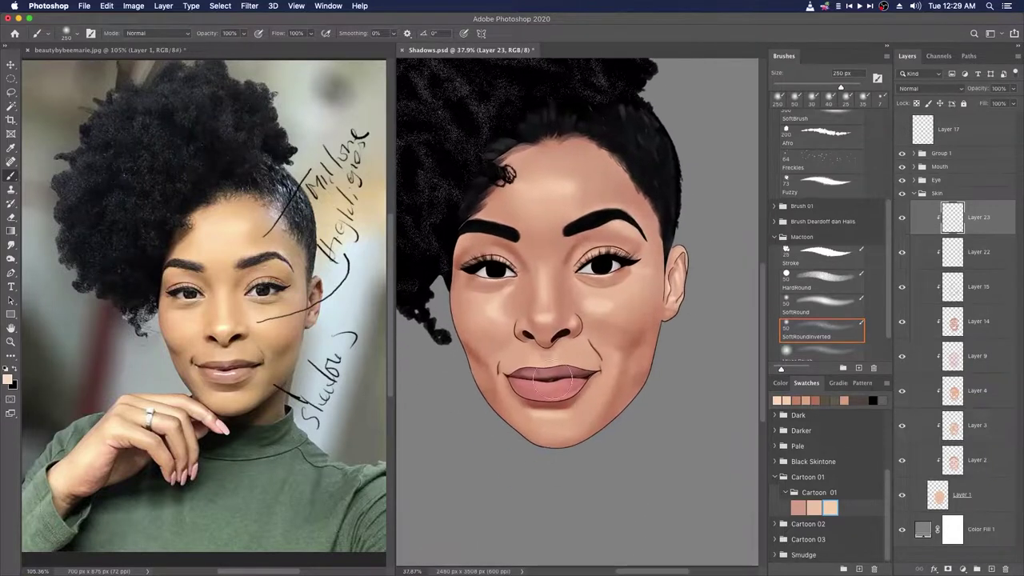
# Step: On Layer 15, shade beneath the nose with a 15 px SoftRoundInverted brush in reddish brown #904a36
pyautogui.click(990, 320)
pyautogui.click(904, 288)
pyautogui.scroll(3, 550, 408)
pyautogui.keyDown('alt'); pyautogui.click(551, 407); pyautogui.keyUp('alt')
pyautogui.press('[')
pyautogui.press('[')
pyautogui.press('[')
pyautogui.press('[')
pyautogui.press('[')
pyautogui.press('[')
pyautogui.press('[')
pyautogui.press('[')
pyautogui.press('[')
pyautogui.press('[')
pyautogui.press('[')
pyautogui.press('[')
pyautogui.click(8, 379)
pyautogui.click(818, 144)
pyautogui.press('[')
pyautogui.press('[')
pyautogui.moveTo(525, 326); pyautogui.dragTo(554, 322)
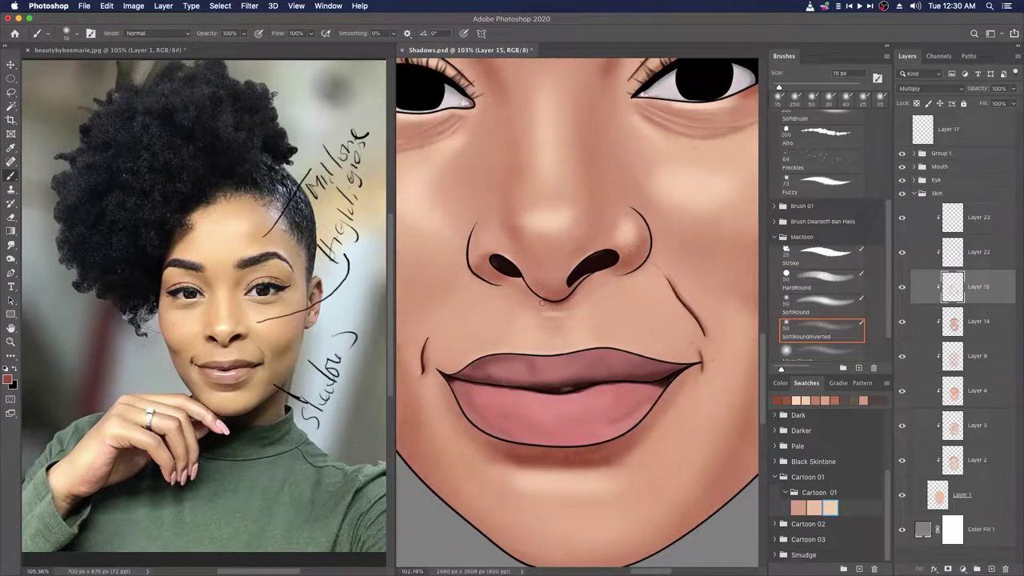
# Step: Refine the shadows beside the nostril and along the smile crease with a 9 px SoftRoundInverted brush
pyautogui.press('p')
pyautogui.click(822, 328)
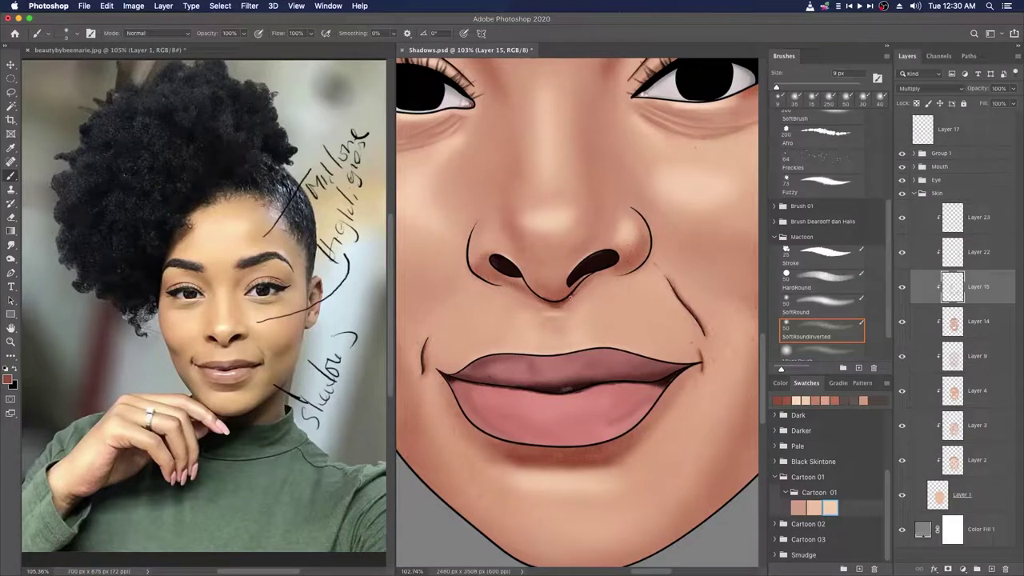
pyautogui.moveTo(607, 322)
pyautogui.mouseDown()
pyautogui.moveTo(549, 345)
pyautogui.moveTo(560, 329)
pyautogui.moveTo(622, 328)
pyautogui.mouseUp()
# Step: Soften the shading around the smile crease with a 70 px brush
pyautogui.press(']')
pyautogui.press(']')
pyautogui.press(']')
pyautogui.press(']')
pyautogui.press(']')
pyautogui.press(']')
pyautogui.press(']')
pyautogui.press(']')
pyautogui.press(']')
pyautogui.press(']')
pyautogui.press(']')
pyautogui.scroll(-2, 623, 327)
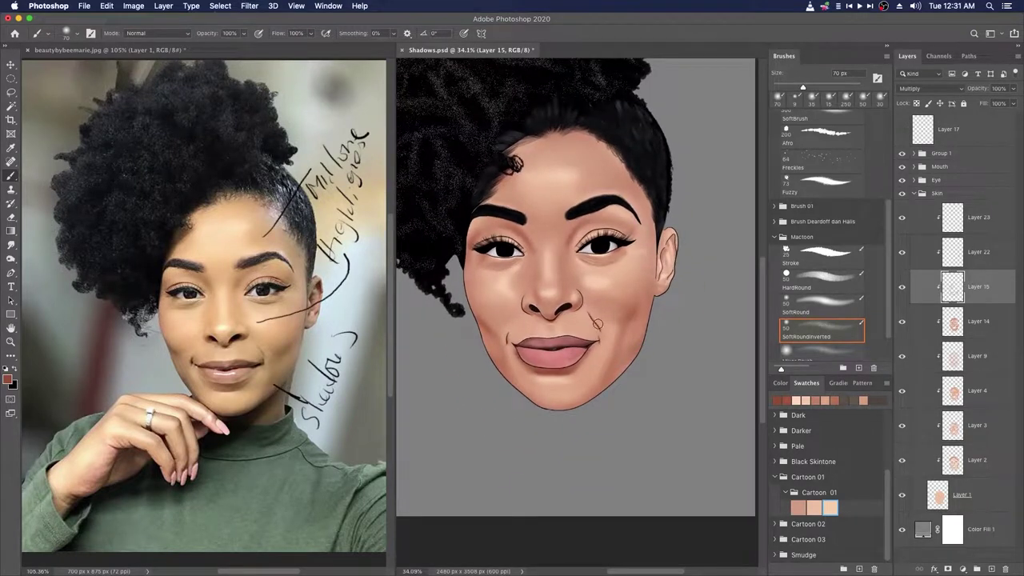
# Step: Deepen the shadow directly under the nose tip with a 15 px brush
pyautogui.scroll(5, 551, 336)
pyautogui.press('[')
pyautogui.press('[')
pyautogui.press('[')
pyautogui.press('[')
pyautogui.press('[')
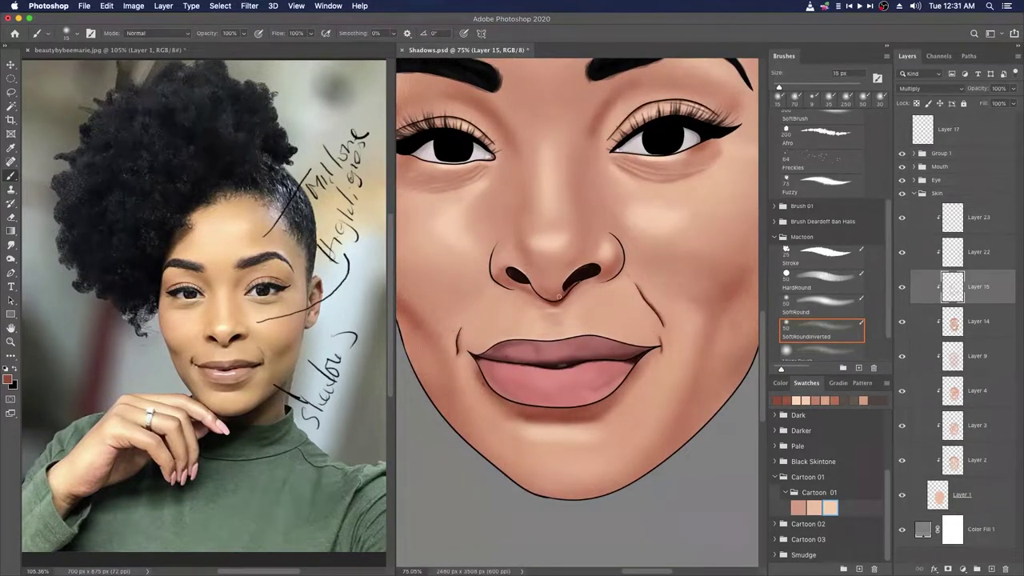
# Step: Add Layer 24 above Layer 13 in the Mouth group and pick a light pink based on the lower lip's colour
pyautogui.scroll(-5, 639, 311)
pyautogui.moveTo(627, 384); pyautogui.dragTo(674, 373)
pyautogui.click(915, 193)
pyautogui.click(914, 166)
pyautogui.click(960, 191)
pyautogui.click(8, 380)
pyautogui.click(588, 152)
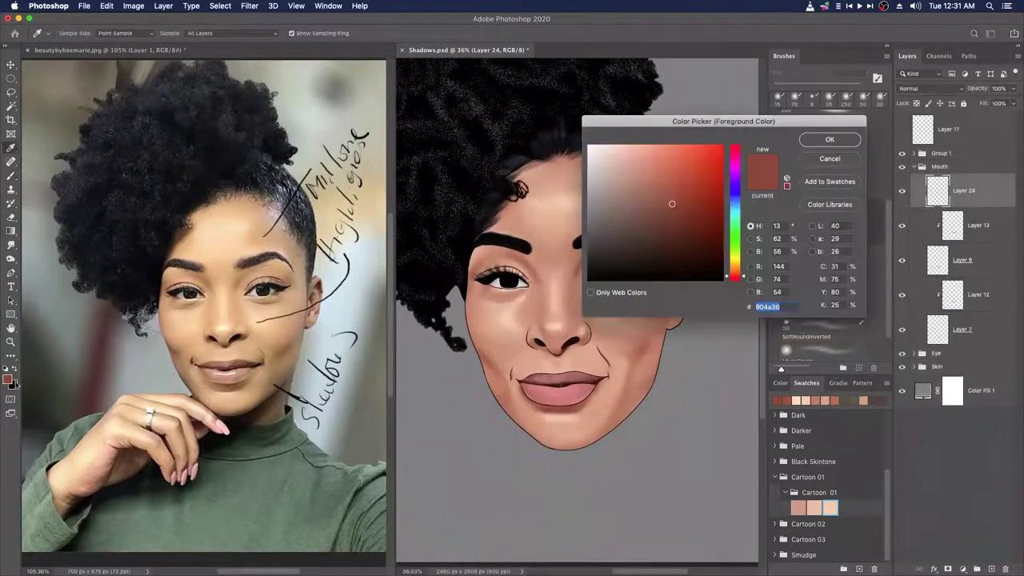
pyautogui.click(567, 393)
pyautogui.click(601, 148)
pyautogui.click(829, 140)
# Step: Paint a soft pink highlight across the middle of the lower lip with a 15 px brush
pyautogui.moveTo(564, 409); pyautogui.dragTo(596, 408)
pyautogui.scroll(2, 595, 408)
pyautogui.moveTo(527, 367); pyautogui.dragTo(577, 367)
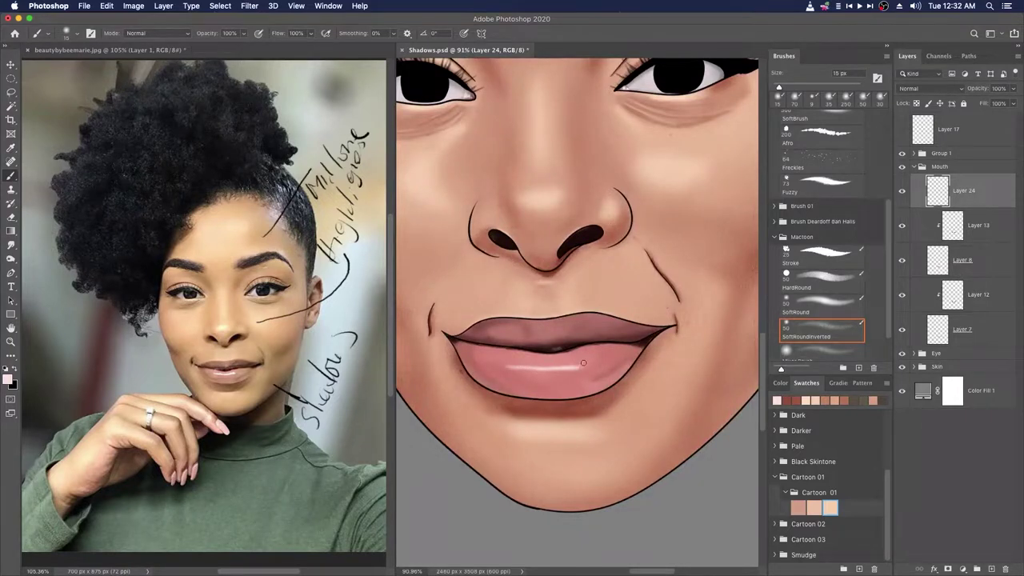
# Step: Add fine lip highlights on a fresh layer with a 9 px HardRound brush, using a lighter pink derived from the lip colour
pyautogui.scroll(-5, 512, 364)
pyautogui.press('super+e')
pyautogui.click(992, 569)
pyautogui.keyDown('alt'); pyautogui.click(573, 341); pyautogui.keyUp('alt')
pyautogui.click(8, 379)
pyautogui.moveTo(640, 168); pyautogui.dragTo(615, 144)
pyautogui.click(830, 139)
pyautogui.scroll(3, 552, 336)
pyautogui.click(824, 280)
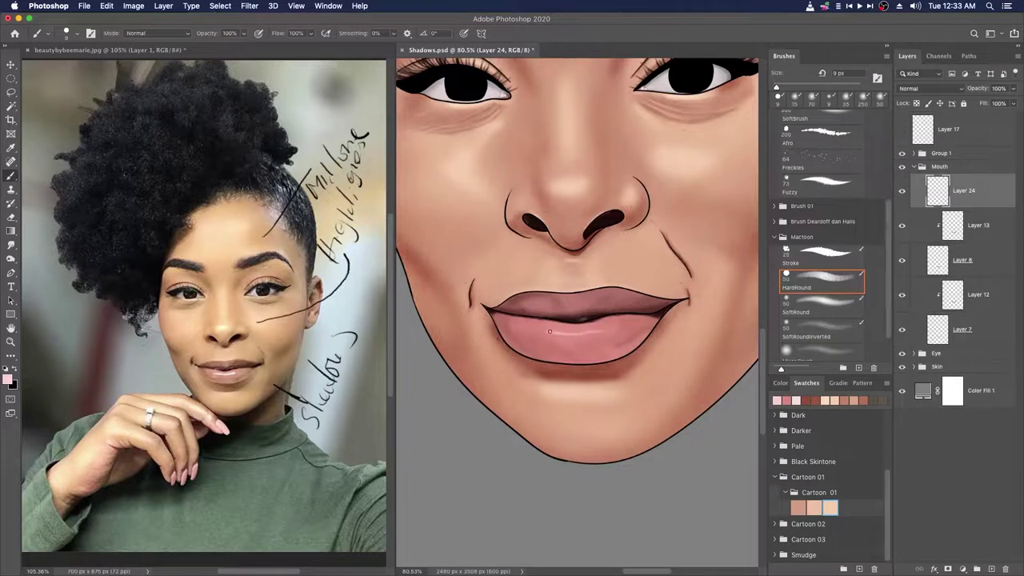
pyautogui.scroll(-2, 558, 331)
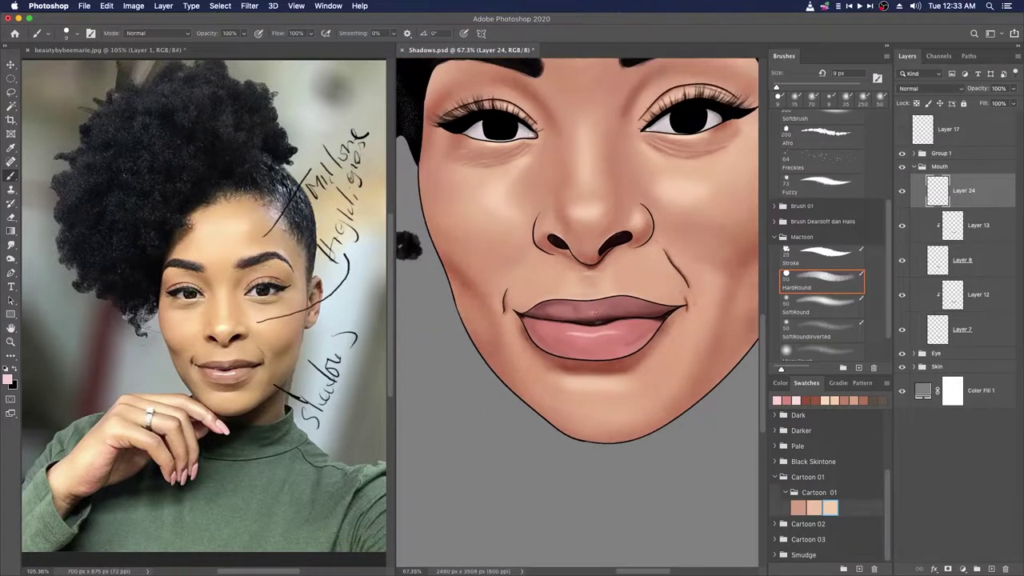
pyautogui.scroll(-6, 595, 312)
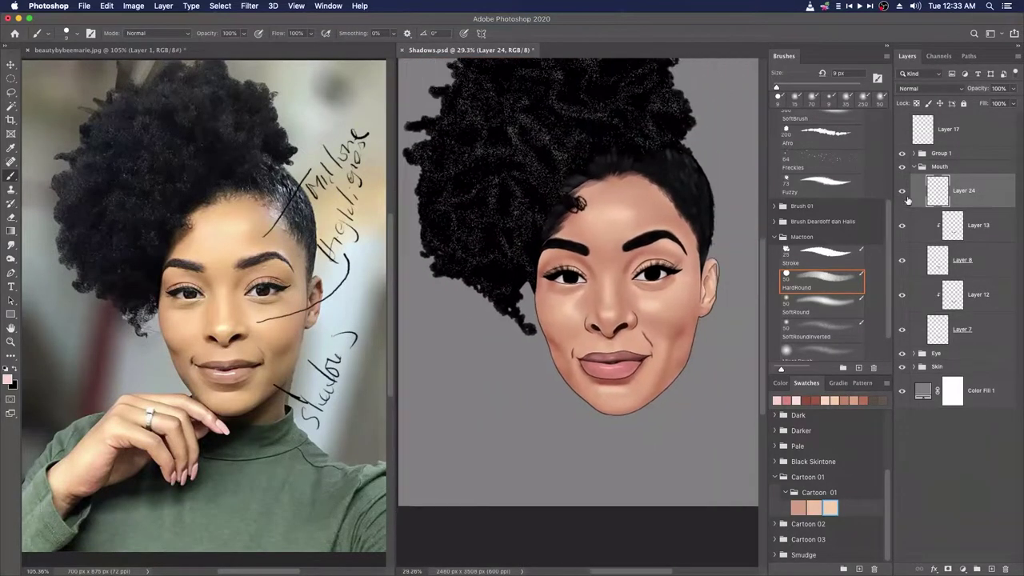
# Step: Add a new clipped layer in the Eye group directly below the masked layer copy
pyautogui.click(914, 166)
pyautogui.click(914, 180)
pyautogui.click(980, 204)
pyautogui.keyDown('super'); pyautogui.click(990, 568); pyautogui.keyUp('super')
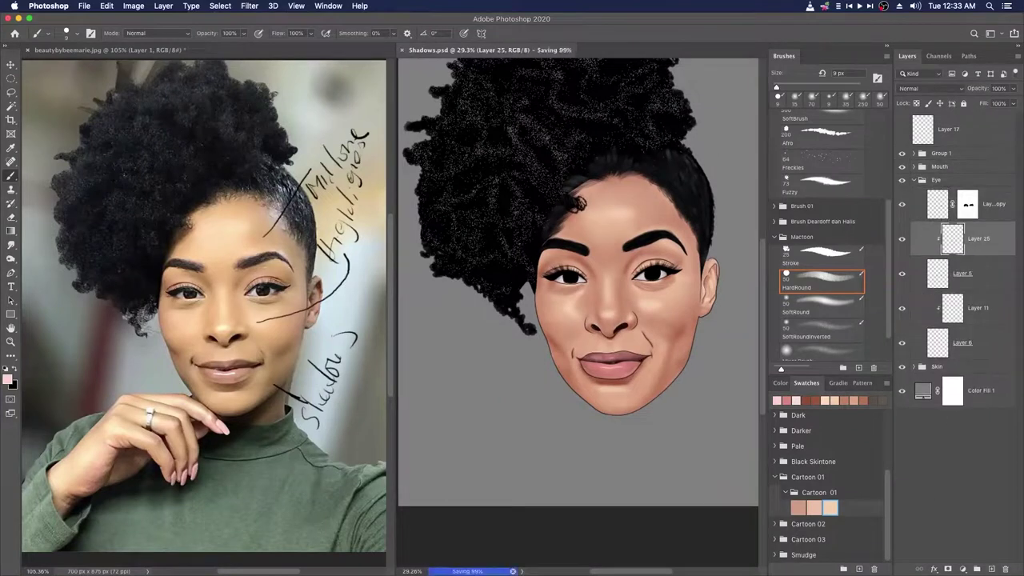
# Step: Paint soft light grey #dddddd reflections inside both irises with a 50 px SoftRoundInverted brush
pyautogui.scroll(7, 584, 308)
pyautogui.moveTo(704, 248); pyautogui.dragTo(596, 318)
pyautogui.click(8, 379)
pyautogui.click(587, 164)
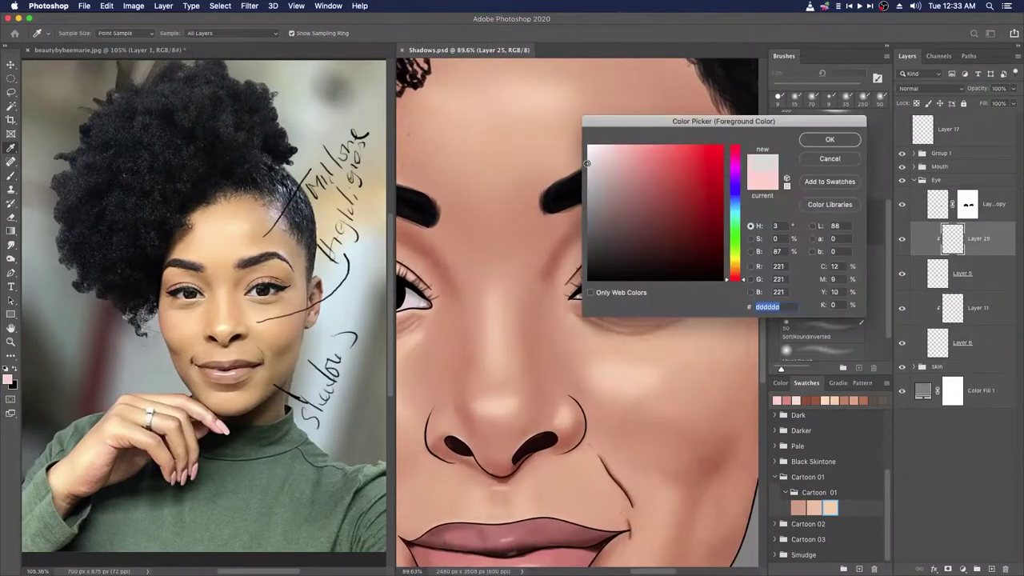
pyautogui.press('Return')
pyautogui.hscroll(-5, 561, 280)
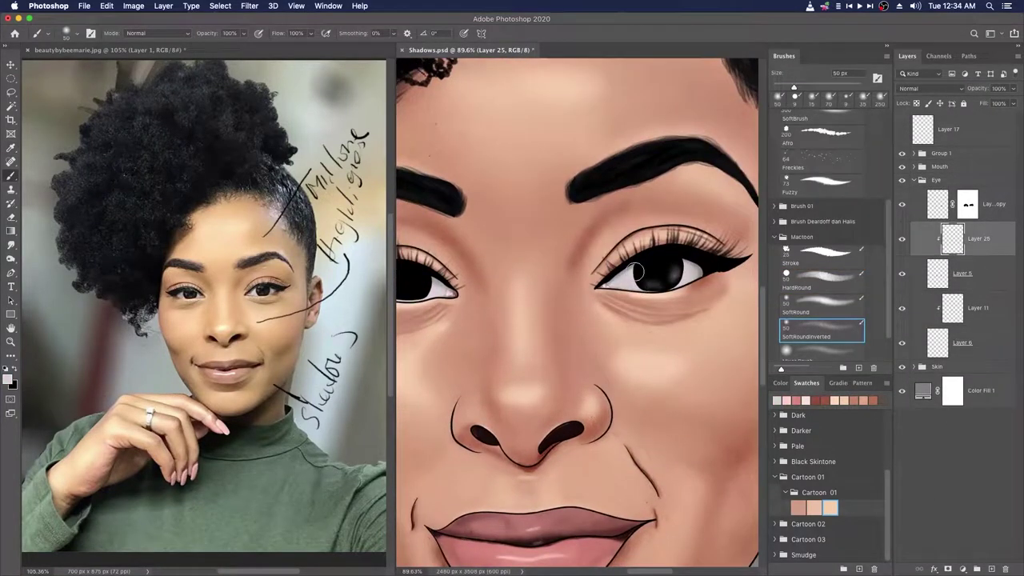
pyautogui.scroll(-6, 452, 264)
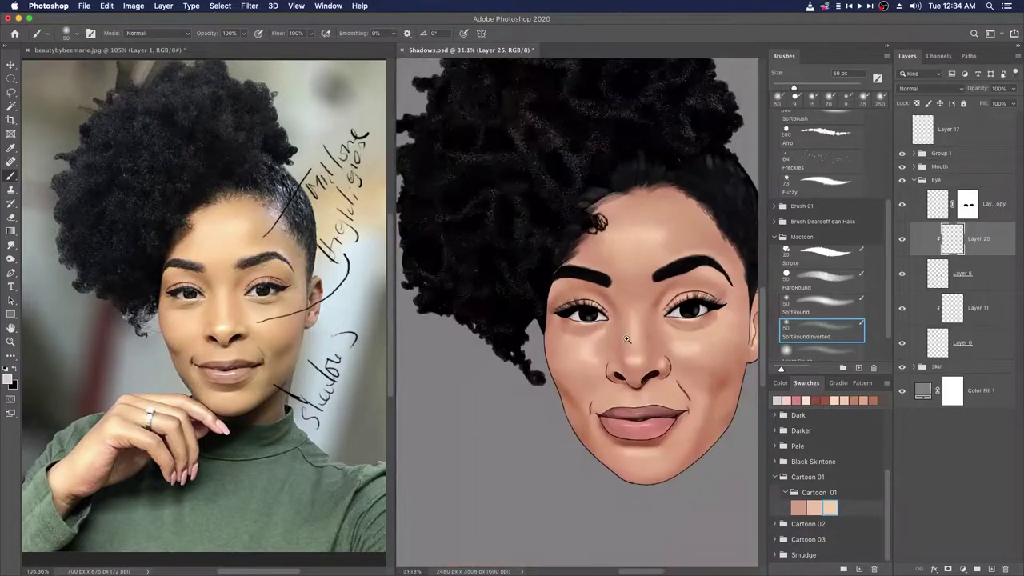
# Step: Add crisp catchlights to both eyes with the 25 px Stroke brush
pyautogui.hscroll(3, 613, 266)
pyautogui.scroll(3, 613, 266)
pyautogui.click(827, 260)
pyautogui.scroll(1, 620, 272)
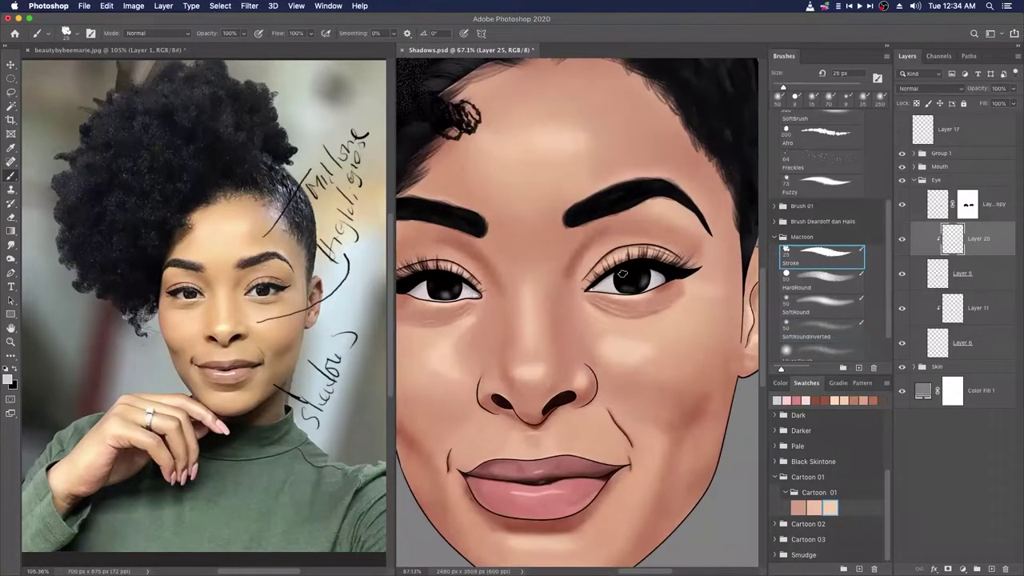
pyautogui.scroll(-3, 621, 273)
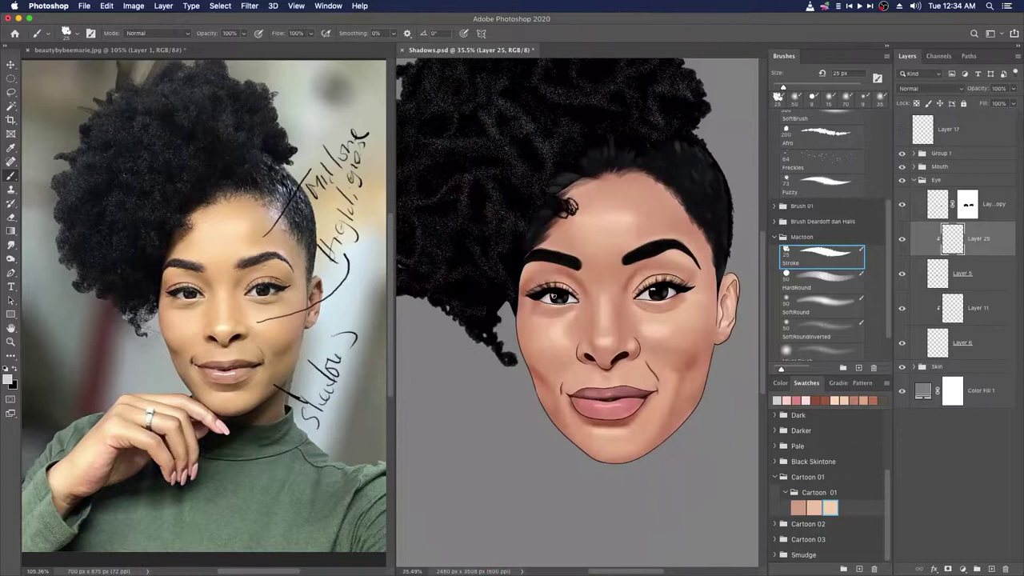
pyautogui.scroll(-2, 555, 296)
pyautogui.scroll(2, 554, 297)
pyautogui.scroll(-1, 554, 297)
# Step: Shade the eyes in black on new clipped Layer 26 with a 300 px soft brush at 51% opacity and 49% flow
pyautogui.click(1002, 208)
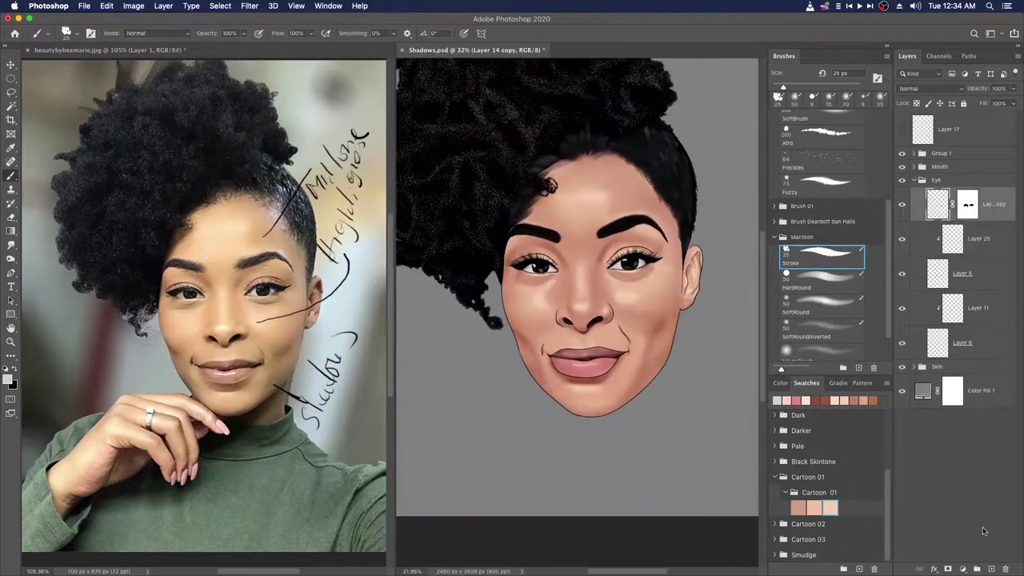
pyautogui.click(991, 569)
pyautogui.press(']')
pyautogui.press(']')
pyautogui.press(']')
pyautogui.press(']')
pyautogui.press('c')
pyautogui.press('b')
pyautogui.press('x')
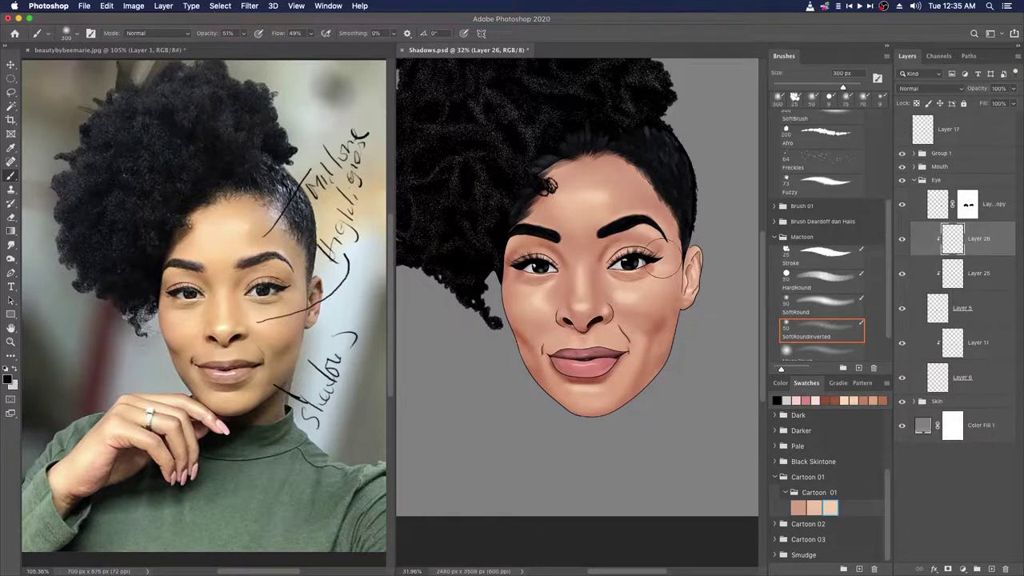
pyautogui.scroll(-2, 703, 273)
pyautogui.click(903, 238)
pyautogui.scroll(2, 611, 257)
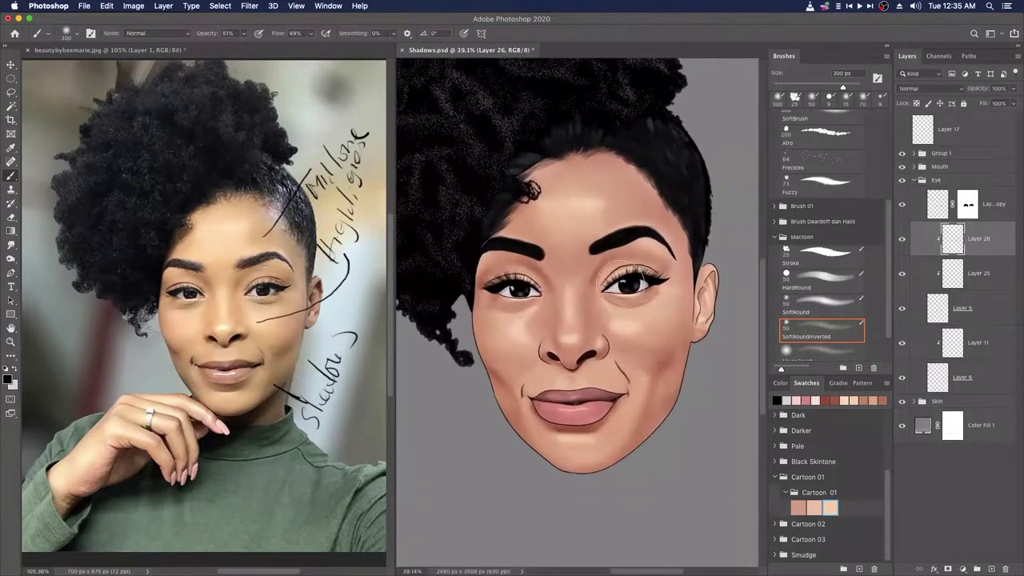
# Step: Create Layer 27 above Group 1 and paint a white highlight on the nose tip with the 25 px Stroke brush
pyautogui.click(822, 256)
pyautogui.click(914, 180)
pyautogui.click(978, 154)
pyautogui.click(953, 193)
pyautogui.click(960, 153)
pyautogui.click(991, 569)
pyautogui.press('x')
pyautogui.scroll(2, 576, 352)
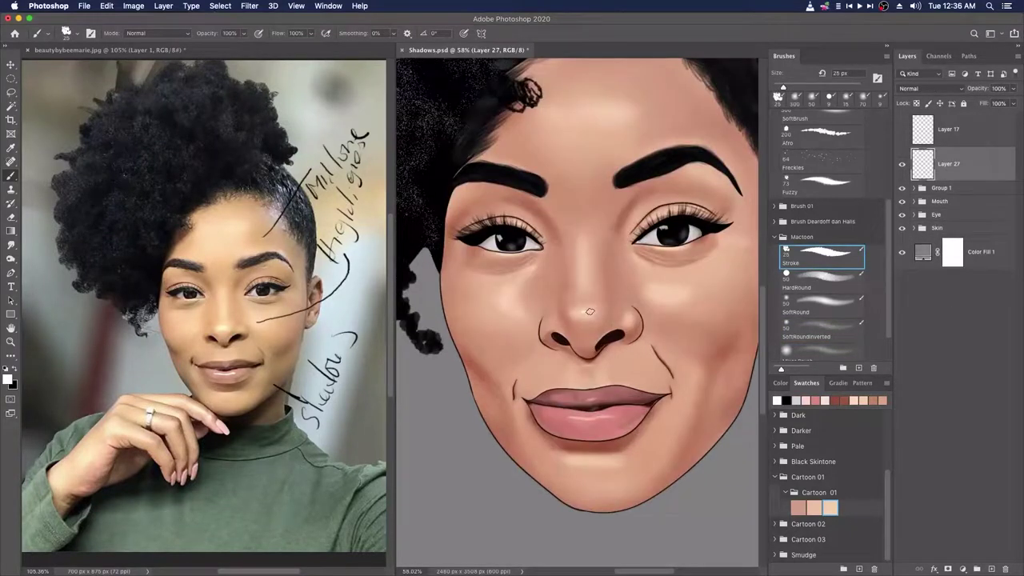
# Step: Add white glints to the lower lip on Layer 27 with the 25 px Stroke brush
pyautogui.scroll(2, 578, 365)
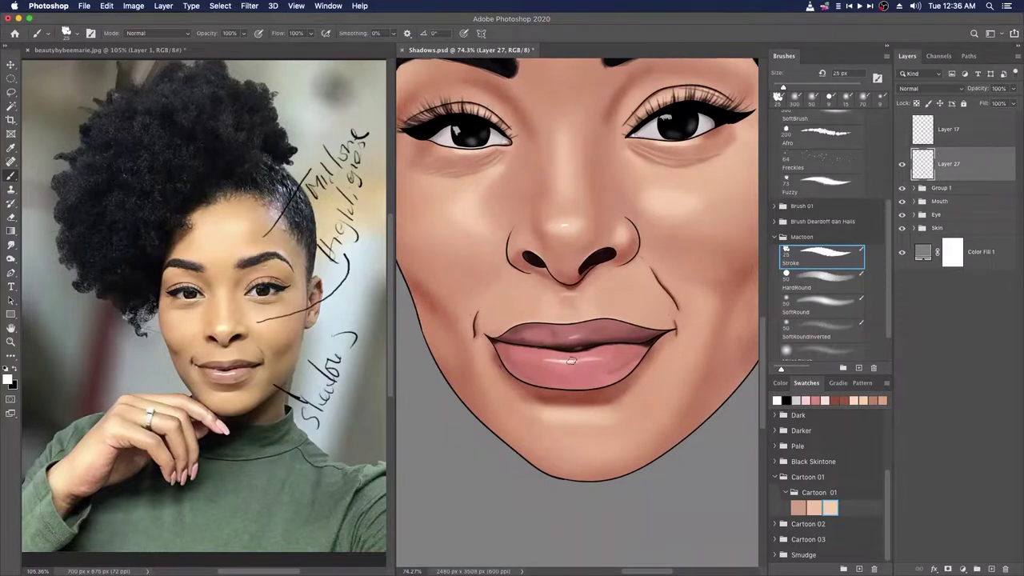
pyautogui.scroll(-5, 571, 360)
pyautogui.scroll(1, 570, 336)
pyautogui.scroll(-2, 567, 306)
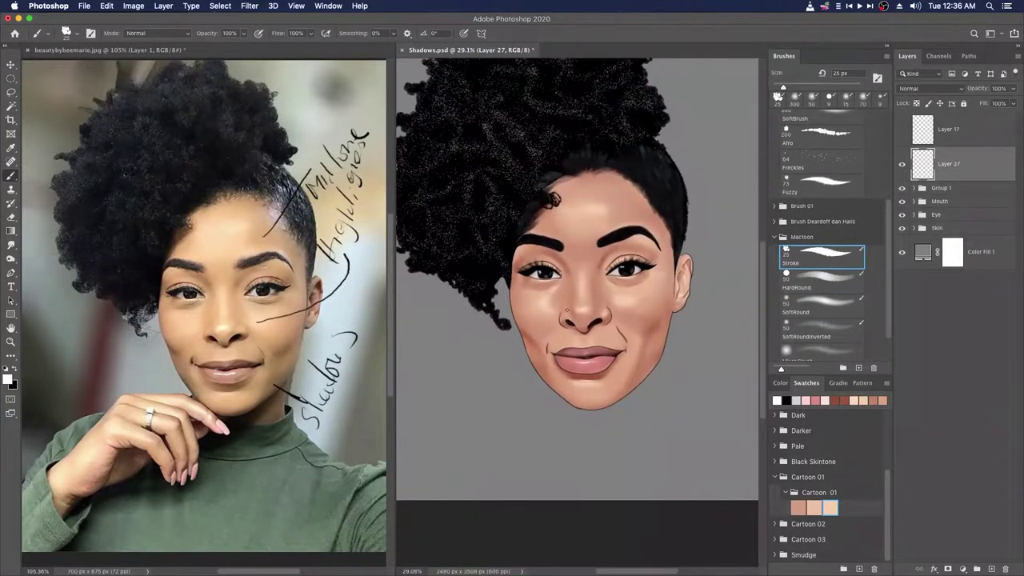
pyautogui.scroll(-2, 654, 357)
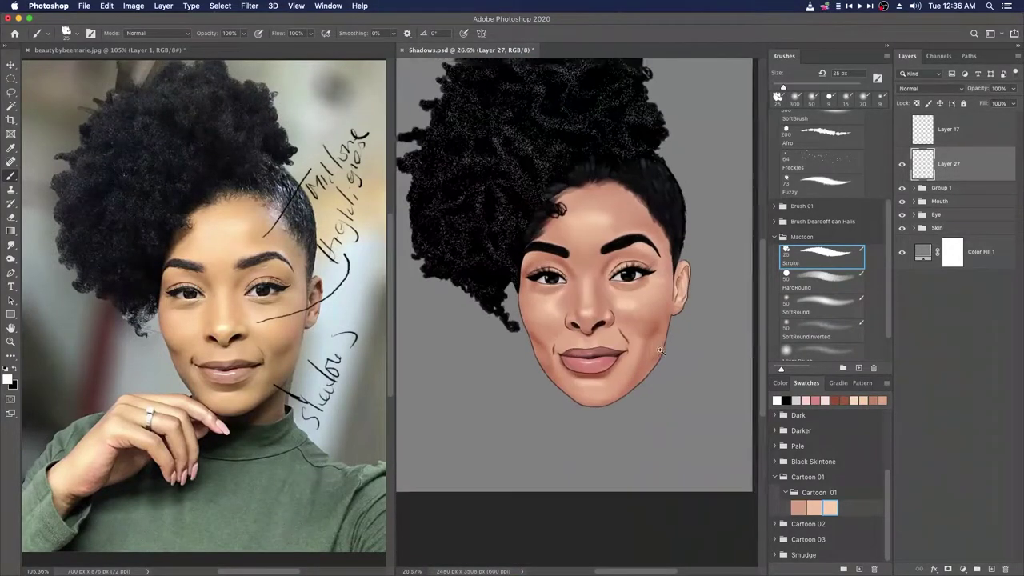
pyautogui.scroll(1, 568, 240)
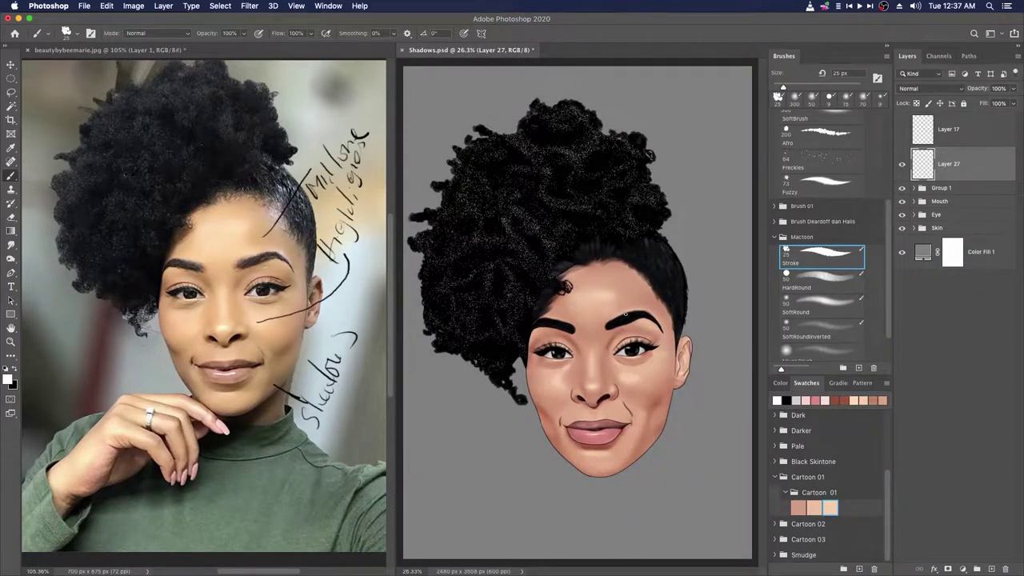
pyautogui.click(976, 251)
pyautogui.click(962, 569)
pyautogui.click(960, 363)
pyautogui.moveTo(677, 137); pyautogui.dragTo(814, 75)
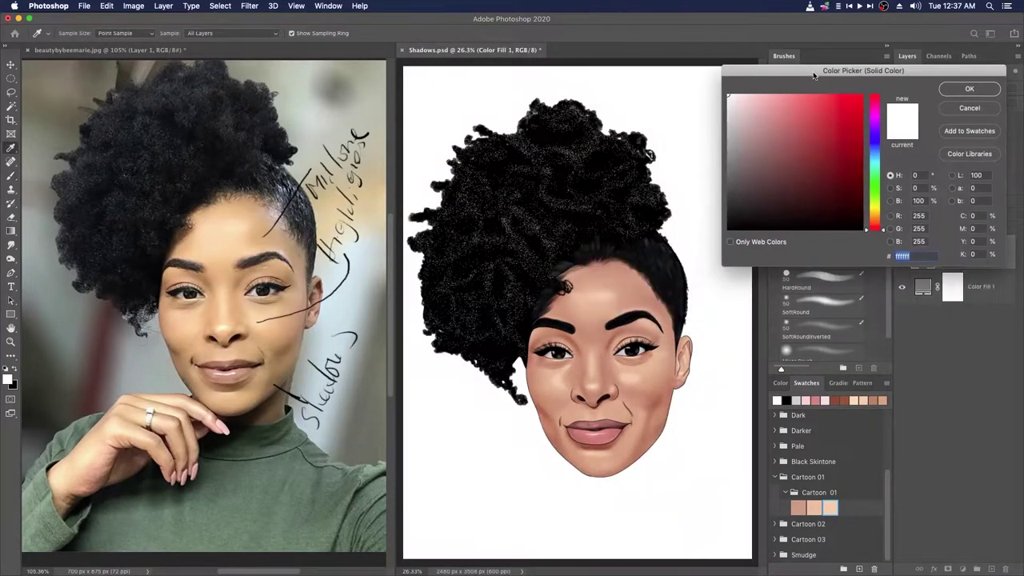
pyautogui.click(832, 199)
pyautogui.moveTo(831, 201)
pyautogui.mouseDown()
pyautogui.moveTo(840, 214)
pyautogui.moveTo(830, 201)
pyautogui.mouseUp()
pyautogui.click(962, 111)
# Step: Add a Gradient fill layer above Color Fill 1 and choose the Foreground to Background preset
pyautogui.click(963, 569)
pyautogui.click(960, 376)
pyautogui.moveTo(512, 224); pyautogui.dragTo(881, 87)
pyautogui.click(866, 106)
pyautogui.moveTo(695, 194); pyautogui.dragTo(784, 163)
pyautogui.click(708, 190)
pyautogui.click(739, 205)
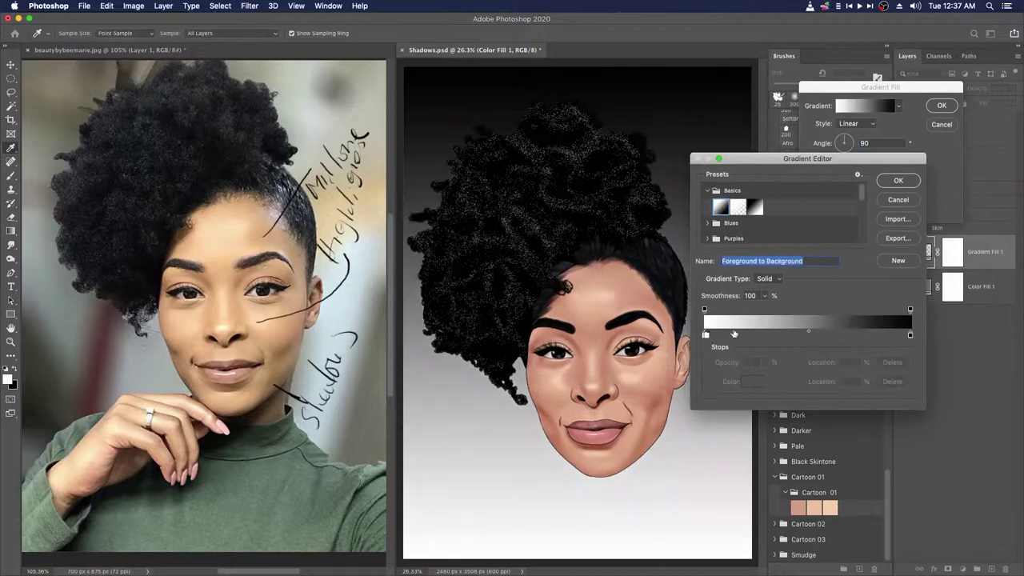
# Step: Set the gradient's starting colour stop to the reddish brown sampled from the cheek's shaded edge
pyautogui.doubleClick(705, 335)
pyautogui.click(659, 399)
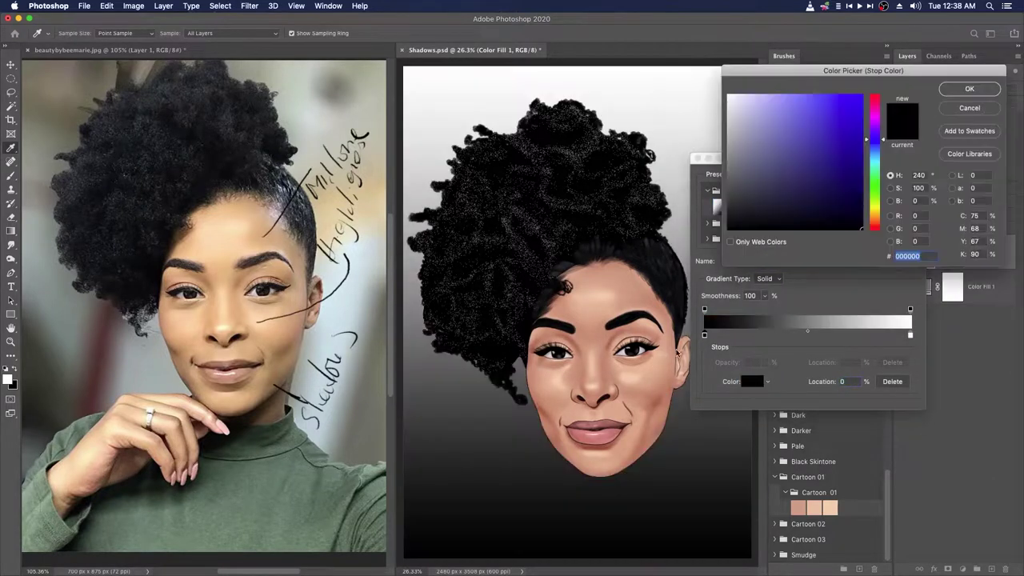
pyautogui.click(659, 400)
pyautogui.click(969, 89)
pyautogui.click(896, 183)
# Step: Make the gradient Radial and reversed, with a scale of 144%
pyautogui.click(856, 123)
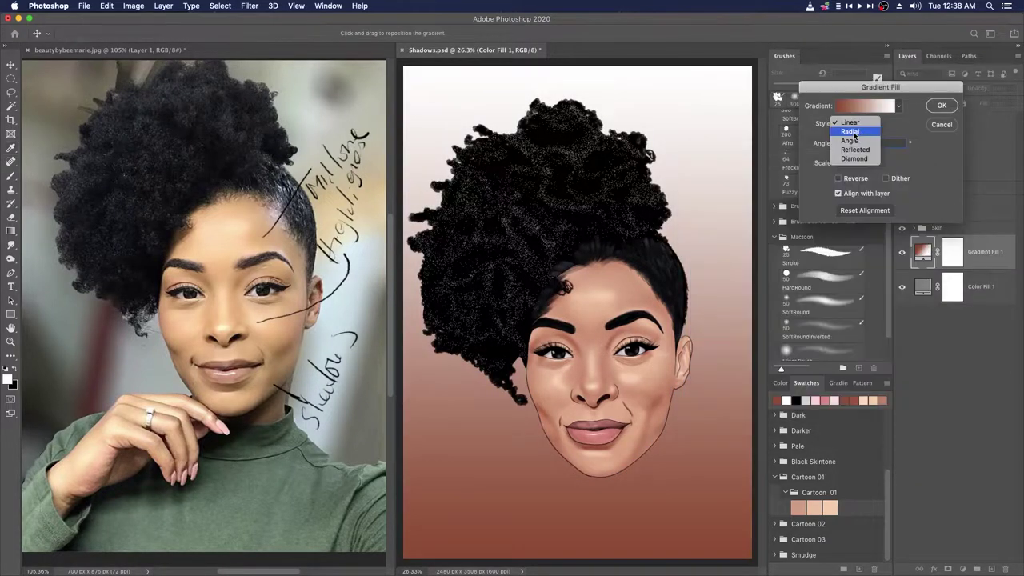
pyautogui.click(852, 129)
pyautogui.click(840, 179)
pyautogui.moveTo(860, 178); pyautogui.dragTo(863, 178)
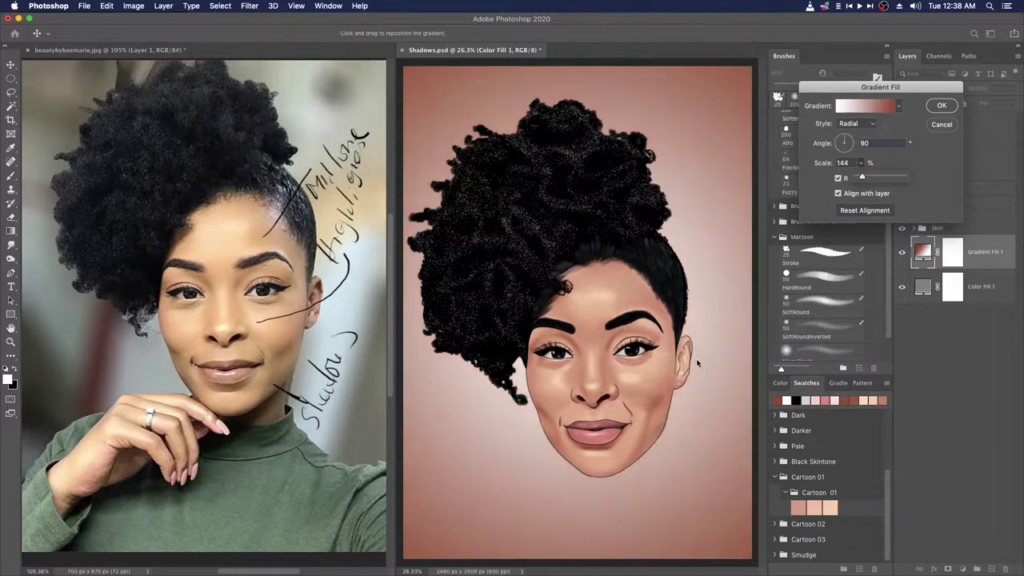
# Step: Set the gradient's end colour stop to a light peach sampled from the face
pyautogui.click(885, 113)
pyautogui.doubleClick(910, 334)
pyautogui.click(600, 377)
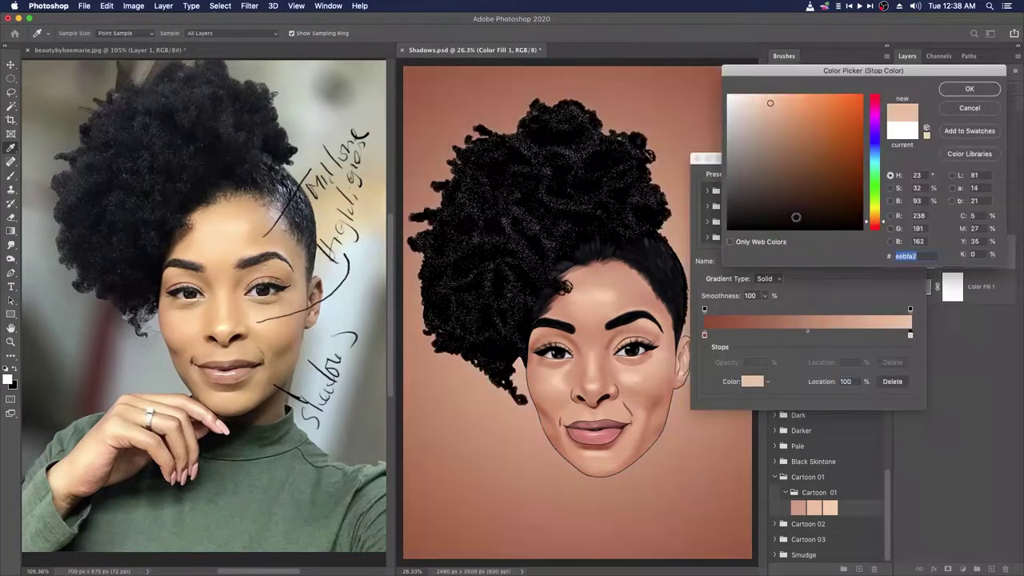
pyautogui.click(768, 95)
pyautogui.click(969, 88)
# Step: Try dark and lighter green on the gradient's two colour stops, and cancel the gradient fill
pyautogui.doubleClick(704, 334)
pyautogui.moveTo(813, 160); pyautogui.dragTo(841, 175)
pyautogui.click(875, 173)
pyautogui.click(875, 187)
pyautogui.click(971, 91)
pyautogui.doubleClick(910, 335)
pyautogui.click(876, 188)
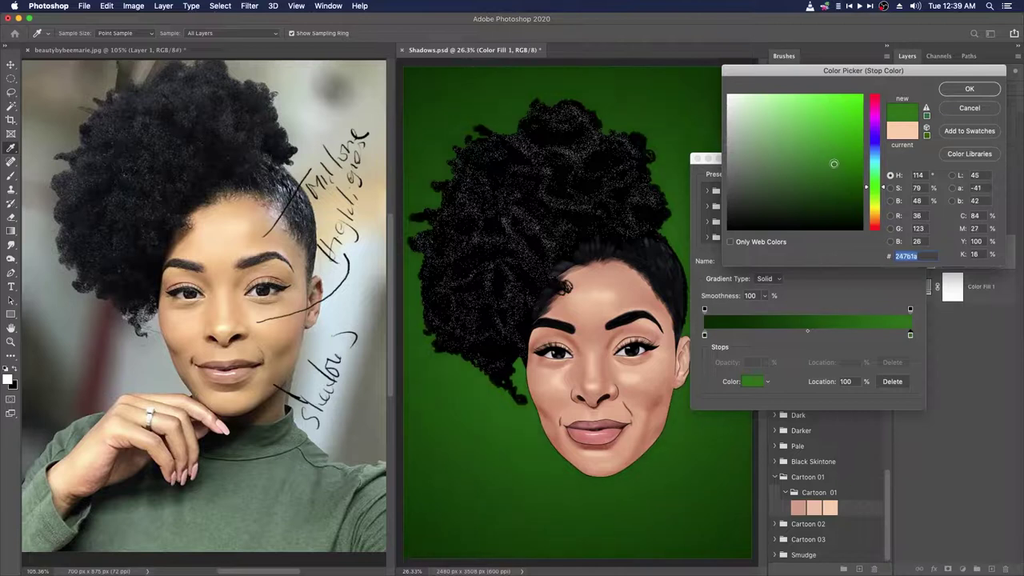
pyautogui.click(966, 109)
pyautogui.press('Escape')
pyautogui.click(940, 128)
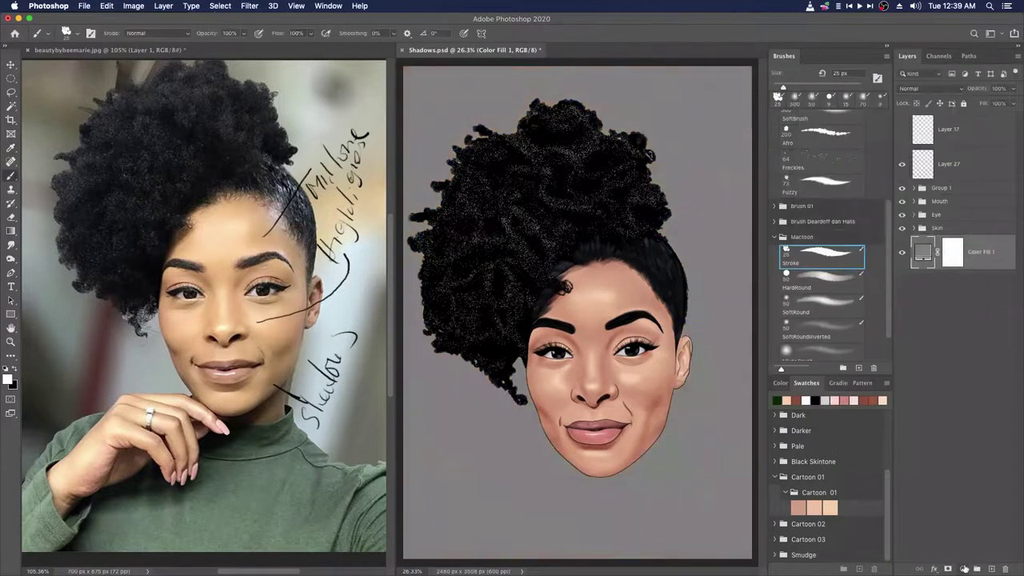
# Step: Add a solid colour fill layer above Color Fill 1 in the light peach sampled from the face
pyautogui.click(962, 569)
pyautogui.click(956, 366)
pyautogui.click(656, 395)
pyautogui.click(635, 376)
pyautogui.press('Return')
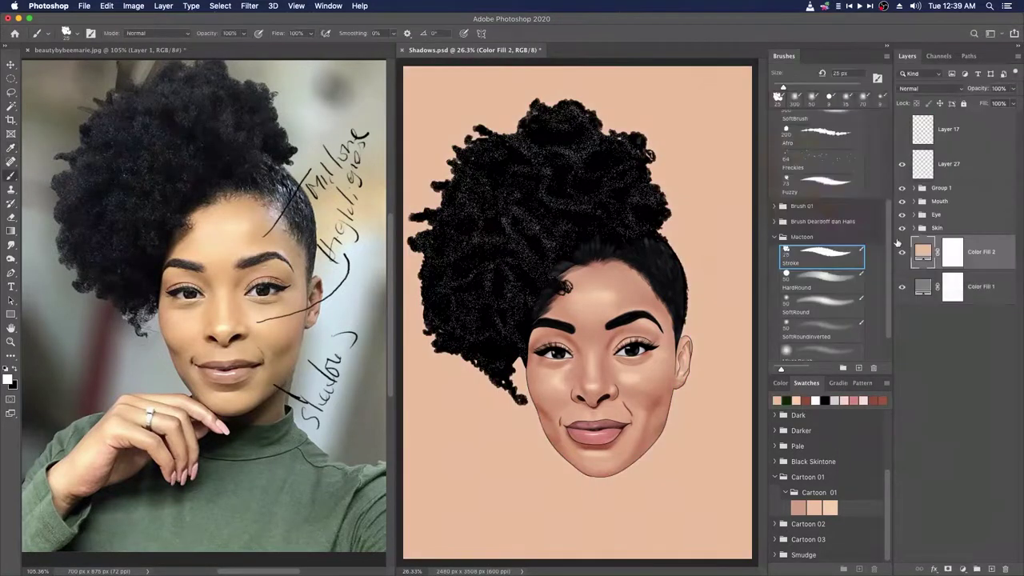
# Step: Place paper_texture_01.png from Finder's ak_paper_textures folder above the peach fill and blend it with Multiply
pyautogui.click(406, 542)
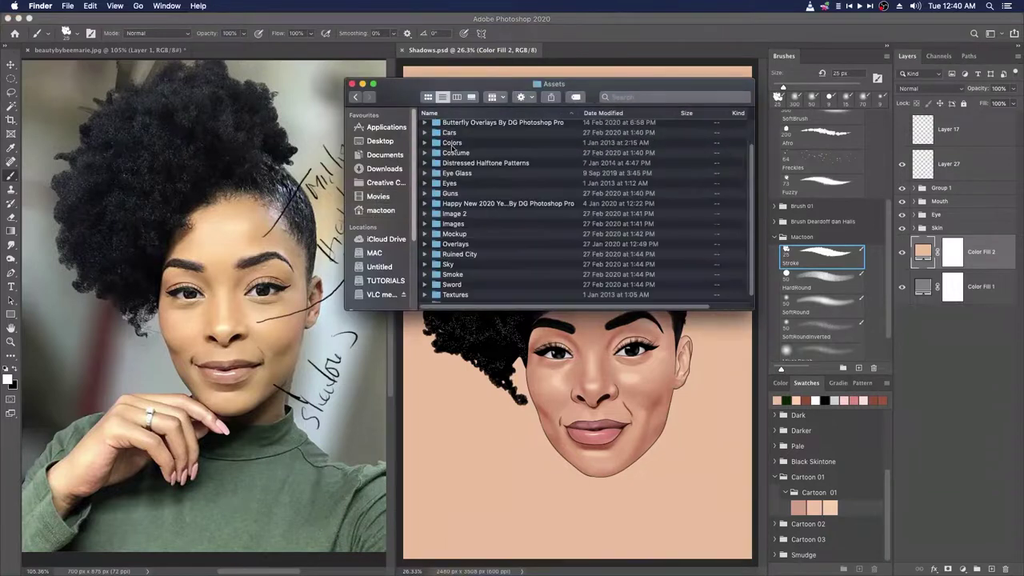
pyautogui.scroll(-2, 461, 290)
pyautogui.click(461, 290)
pyautogui.doubleClick(461, 293)
pyautogui.doubleClick(477, 171)
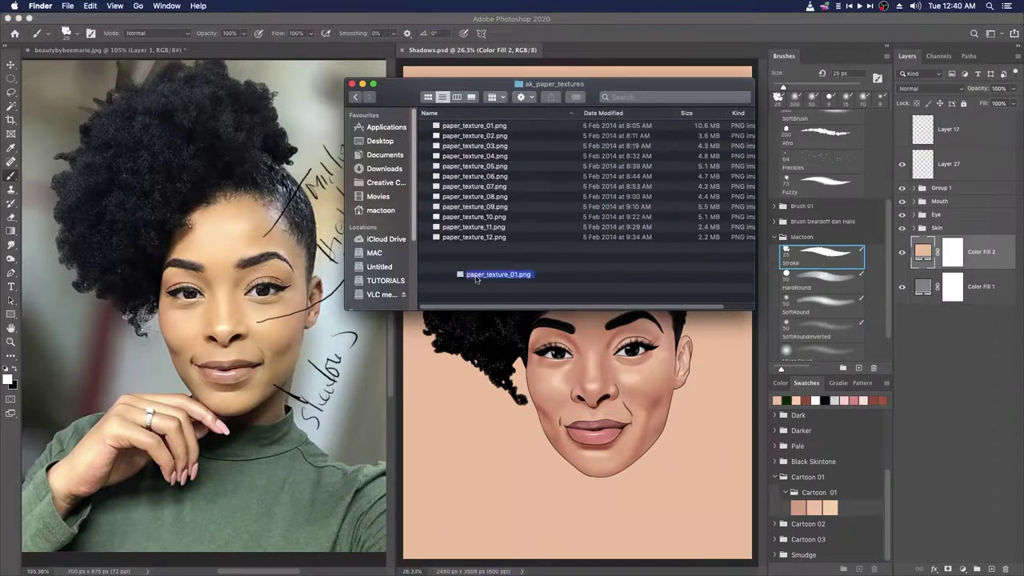
pyautogui.moveTo(458, 159); pyautogui.dragTo(460, 452)
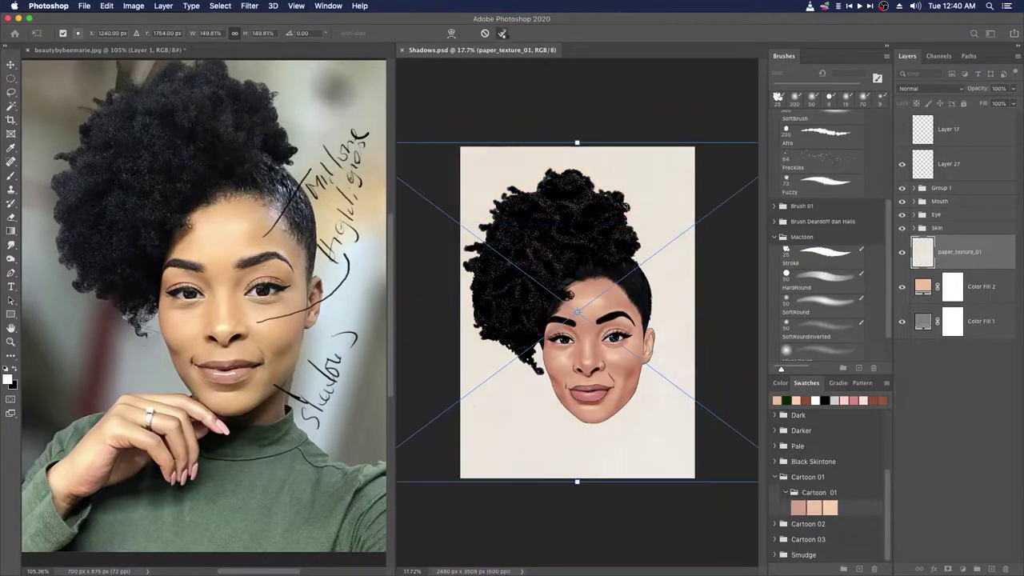
pyautogui.click(502, 33)
pyautogui.click(928, 88)
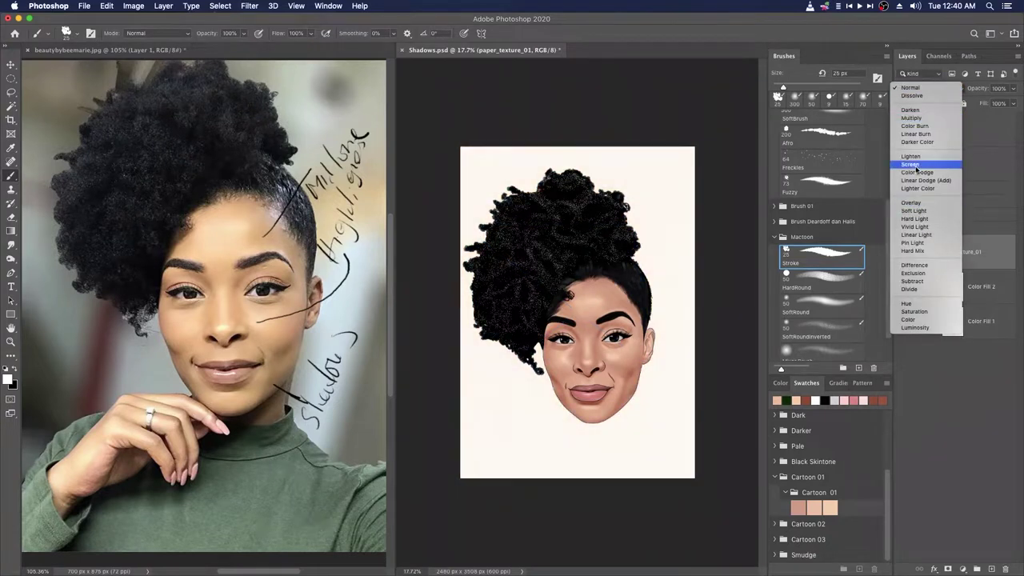
pyautogui.click(911, 118)
# Step: Shift the grouped portrait in Group 2 slightly up and to the right on the canvas
pyautogui.scroll(3, 661, 320)
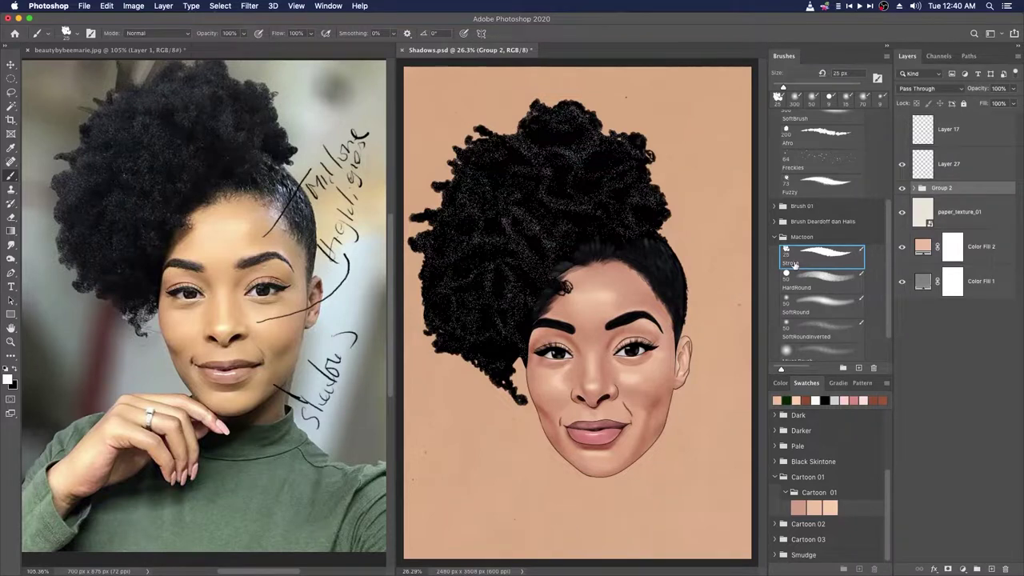
pyautogui.hotkey('ctrl', 't')
pyautogui.moveTo(643, 364); pyautogui.dragTo(653, 356)
pyautogui.click(539, 35)
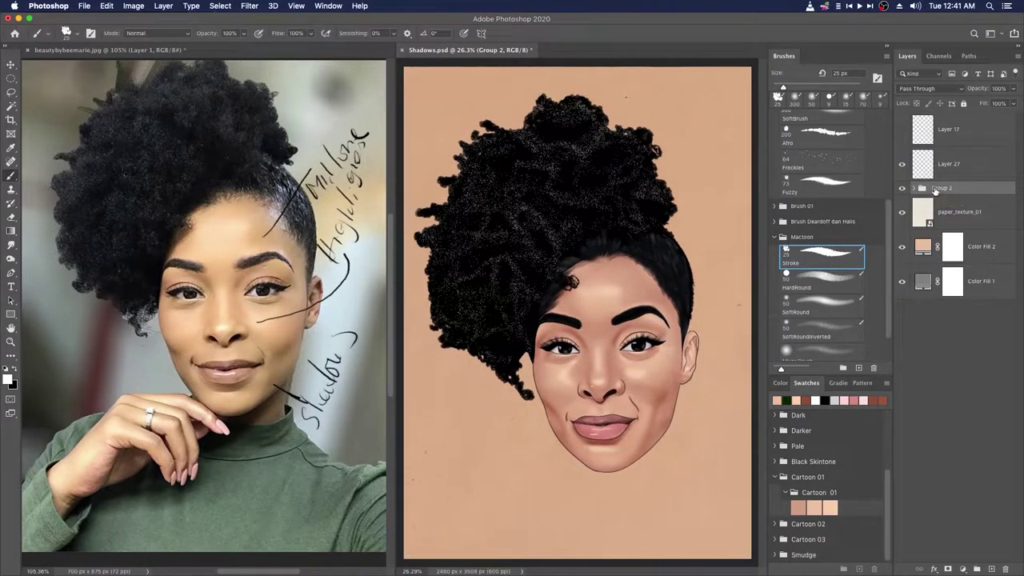
# Step: Shade the ear in reddish brown on Layer 22 with the SoftRoundInverted brush
pyautogui.keyDown('ctrl'); pyautogui.click(701, 349); pyautogui.keyUp('ctrl')
pyautogui.press('b')
pyautogui.click(817, 327)
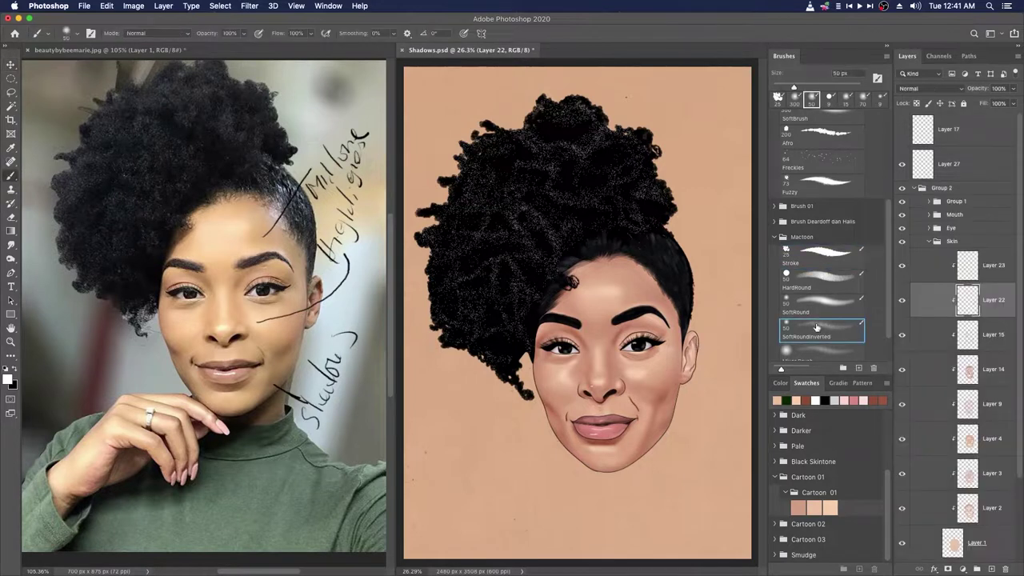
pyautogui.click(8, 381)
pyautogui.click(816, 149)
pyautogui.press('Return')
pyautogui.moveTo(623, 384)
pyautogui.mouseDown()
pyautogui.moveTo(676, 393)
pyautogui.moveTo(609, 345)
pyautogui.mouseUp()
pyautogui.press('[')
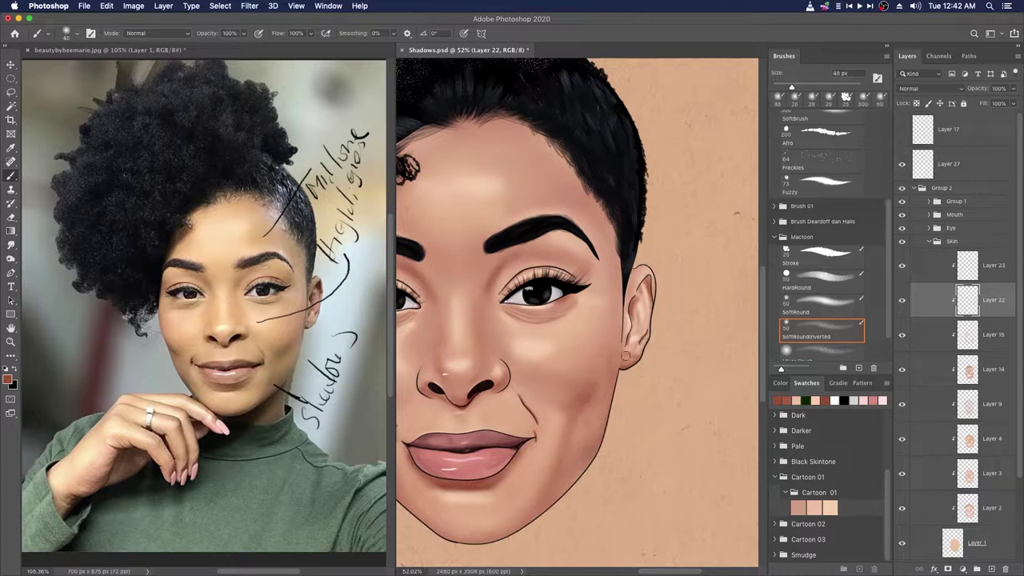
pyautogui.moveTo(624, 331); pyautogui.dragTo(550, 344)
# Step: Collapse the Skin group and Group 2, and hide the paper_texture_01 layer
pyautogui.click(928, 242)
pyautogui.click(913, 188)
pyautogui.moveTo(626, 267); pyautogui.dragTo(538, 271)
pyautogui.click(903, 212)
pyautogui.press('v')
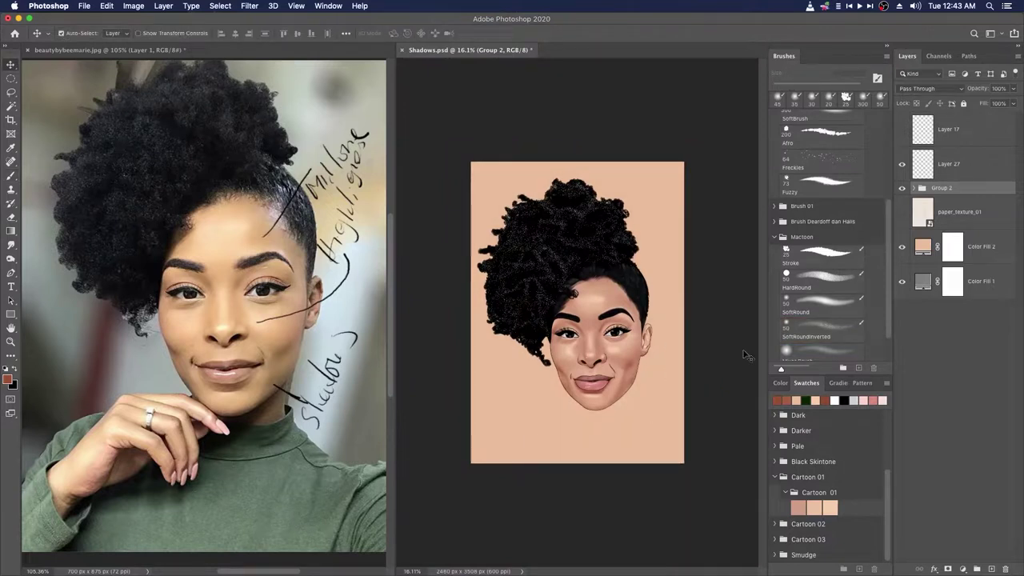
pyautogui.scroll(-10, 878, 235)
pyautogui.click(887, 56)
pyautogui.scroll(-3, 702, 385)
pyautogui.scroll(-8, 701, 386)
pyautogui.click(975, 414)
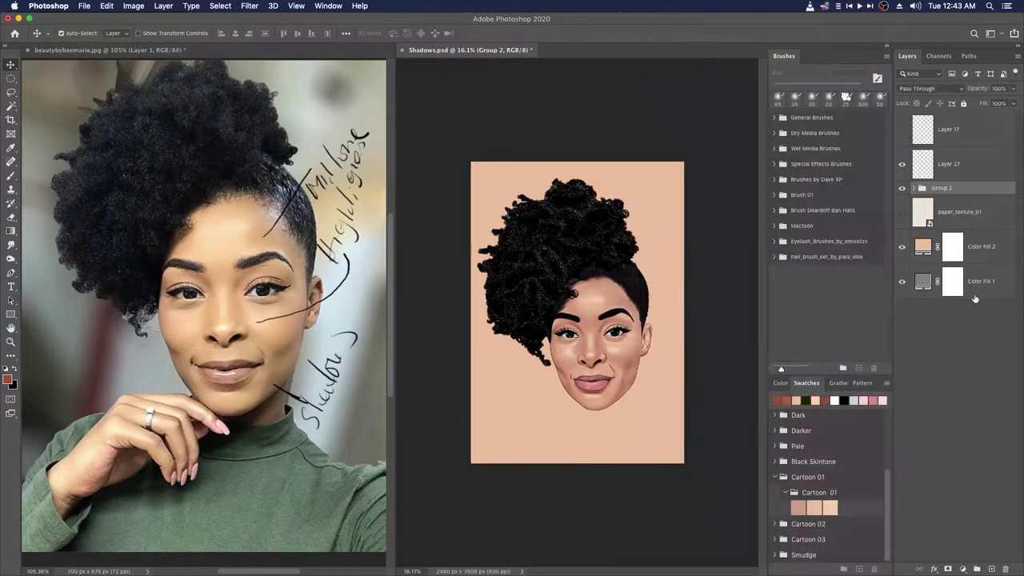
# Step: Place TexturesCom_InkSmoky0085_S from Finder's Smoke folder above Color Fill 2 and position it over the lower canvas
pyautogui.click(960, 211)
pyautogui.click(960, 247)
pyautogui.moveTo(388, 573)
pyautogui.click(346, 559)
pyautogui.doubleClick(458, 280)
pyautogui.click(472, 97)
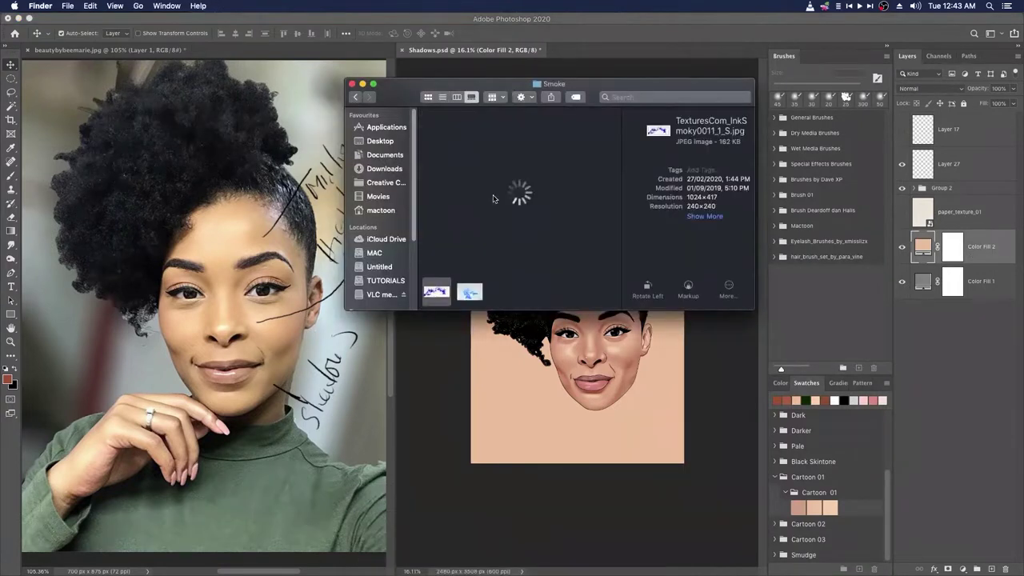
pyautogui.moveTo(470, 295); pyautogui.dragTo(544, 359)
pyautogui.moveTo(685, 382); pyautogui.dragTo(665, 457)
pyautogui.moveTo(740, 268); pyautogui.dragTo(746, 264)
pyautogui.press('Return')
# Step: Preview darkening blend modes such as Linear Burn on the smoke image, and delete its layer
pyautogui.click(928, 88)
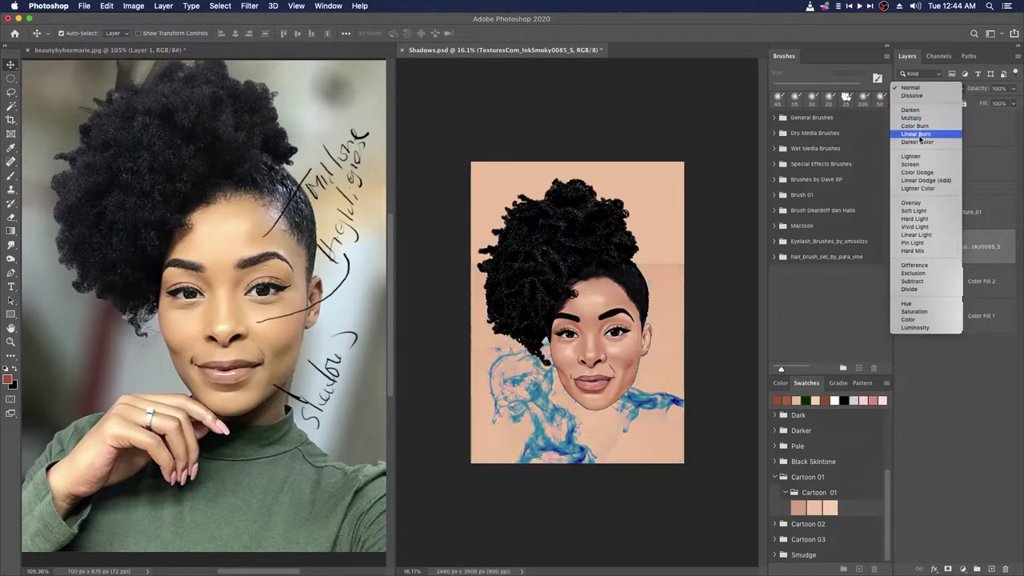
pyautogui.click(969, 62)
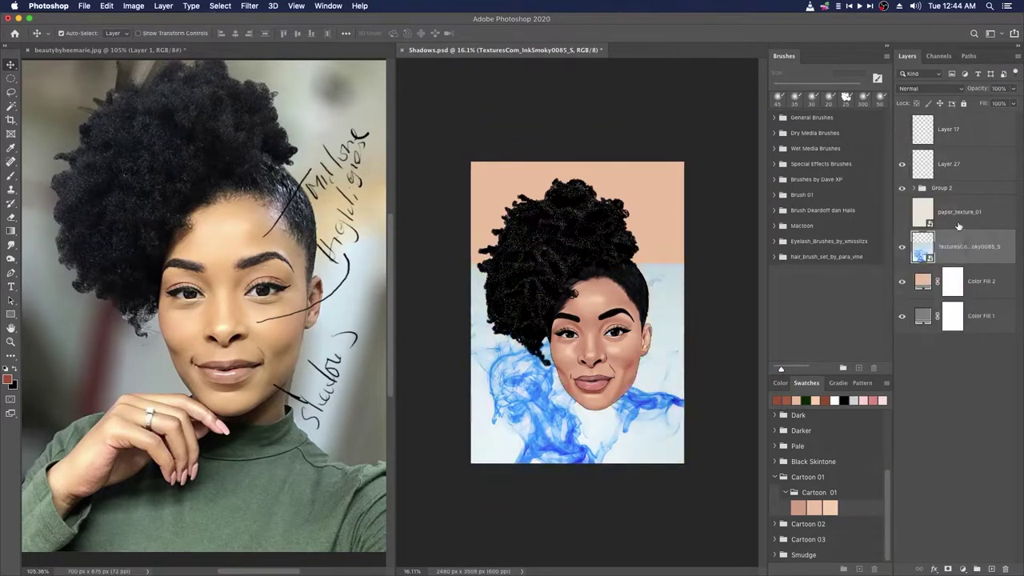
pyautogui.press('BackSpace')
# Step: Create a new layer above Color Fill 2 and load the Free Smoke Photoshop Brushes 2 set
pyautogui.click(992, 568)
pyautogui.click(886, 56)
pyautogui.scroll(-10, 749, 445)
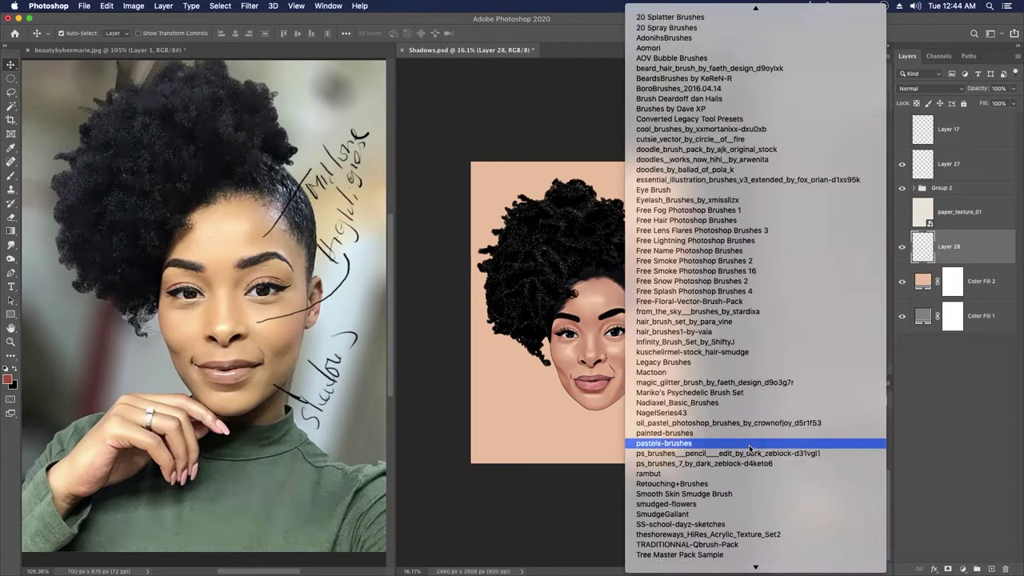
pyautogui.click(695, 260)
pyautogui.press('Return')
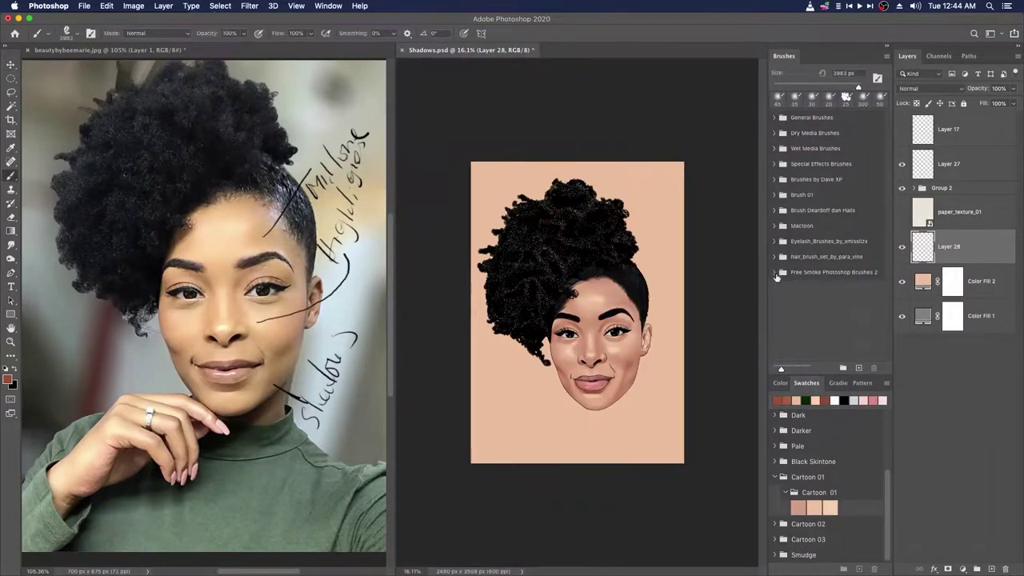
# Step: Load the Free Smoke Photoshop Brushes 16 set and choose its 2500 px brush 4
pyautogui.click(886, 56)
pyautogui.click(724, 477)
pyautogui.press('Return')
pyautogui.click(776, 274)
pyautogui.scroll(-2, 824, 304)
pyautogui.click(822, 313)
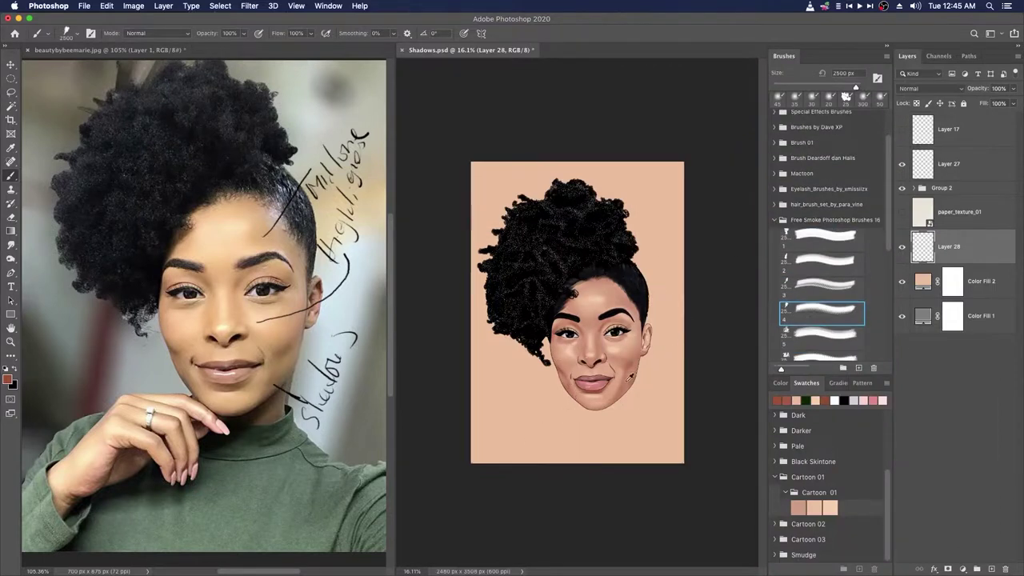
# Step: Try smoke brush strokes across the lower background on Layer 28, and undo them
pyautogui.moveTo(520, 384); pyautogui.dragTo(674, 448)
pyautogui.click(674, 447)
pyautogui.press('super+z')
pyautogui.press('super+z')
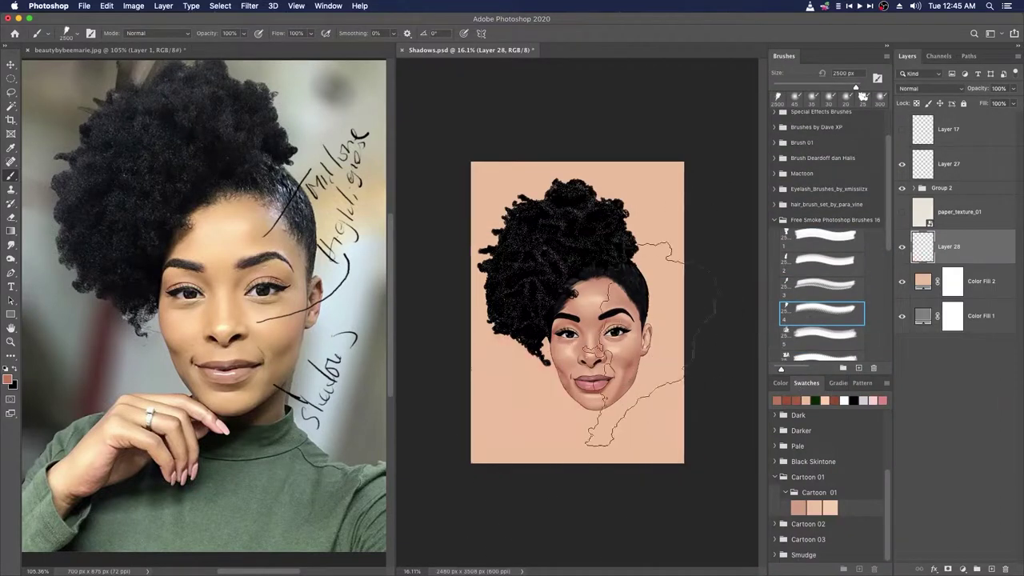
# Step: Draw a closed curved path around the canvas's lower right part on Layer 28 and fill it with terracotta
pyautogui.scroll(3, 654, 336)
pyautogui.press('v')
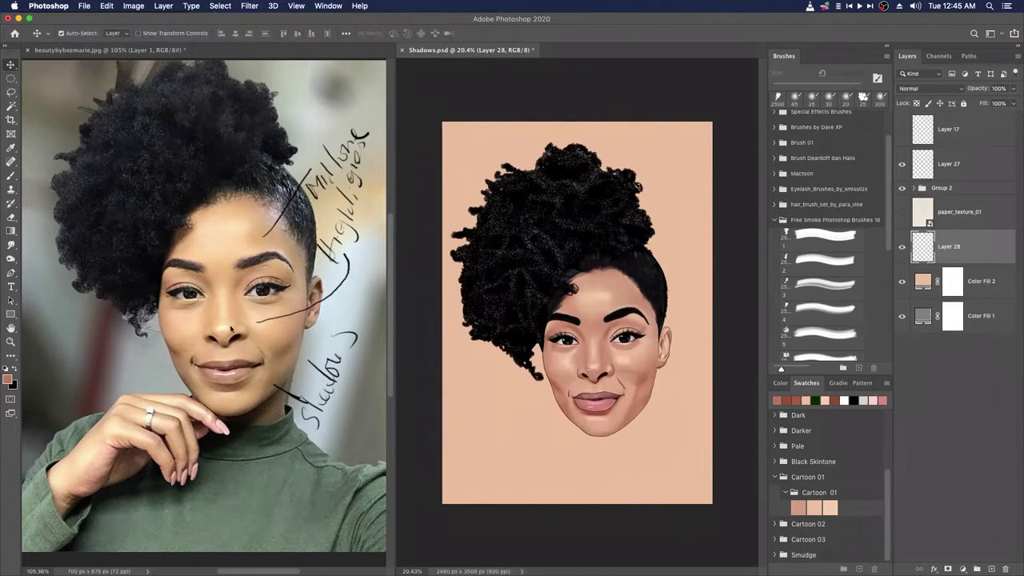
pyautogui.click(12, 273)
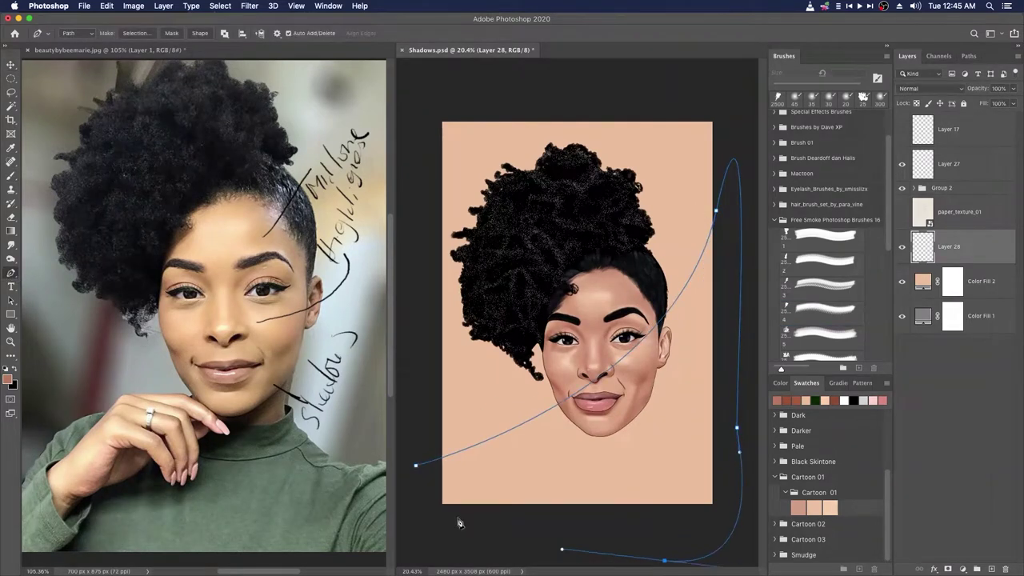
pyautogui.rightClick(504, 384)
pyautogui.click(551, 446)
pyautogui.click(586, 234)
pyautogui.press('Return')
# Step: Soften the upper edge of the terracotta shape on Layer 28 with a 1600 px Soft Round eraser
pyautogui.press('e')
pyautogui.scroll(5, 824, 136)
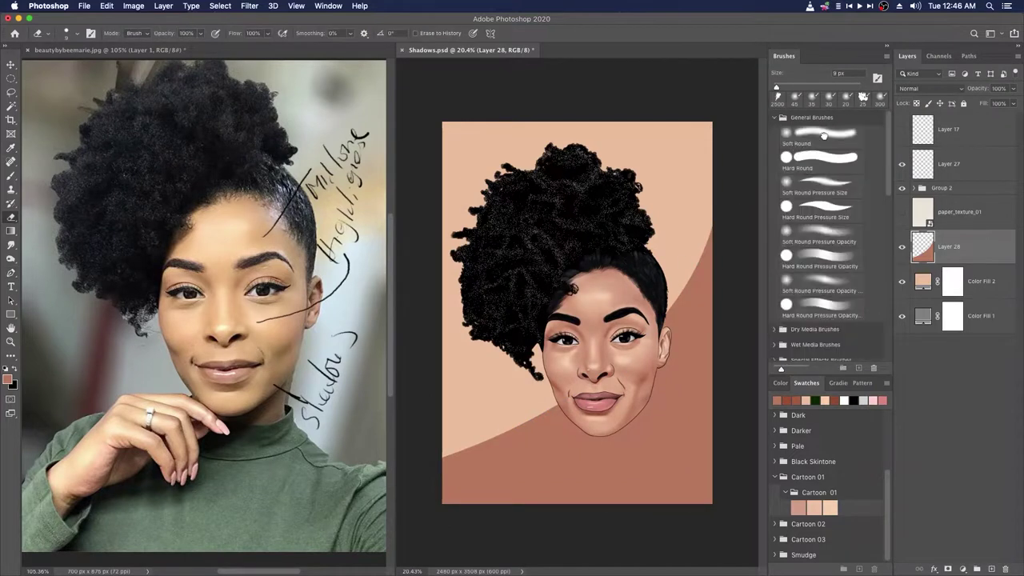
pyautogui.press(']')
pyautogui.press(']')
pyautogui.moveTo(424, 404)
pyautogui.mouseDown()
pyautogui.moveTo(585, 304)
pyautogui.moveTo(637, 248)
pyautogui.mouseUp()
pyautogui.hotkey('ctrl', 'Tab')
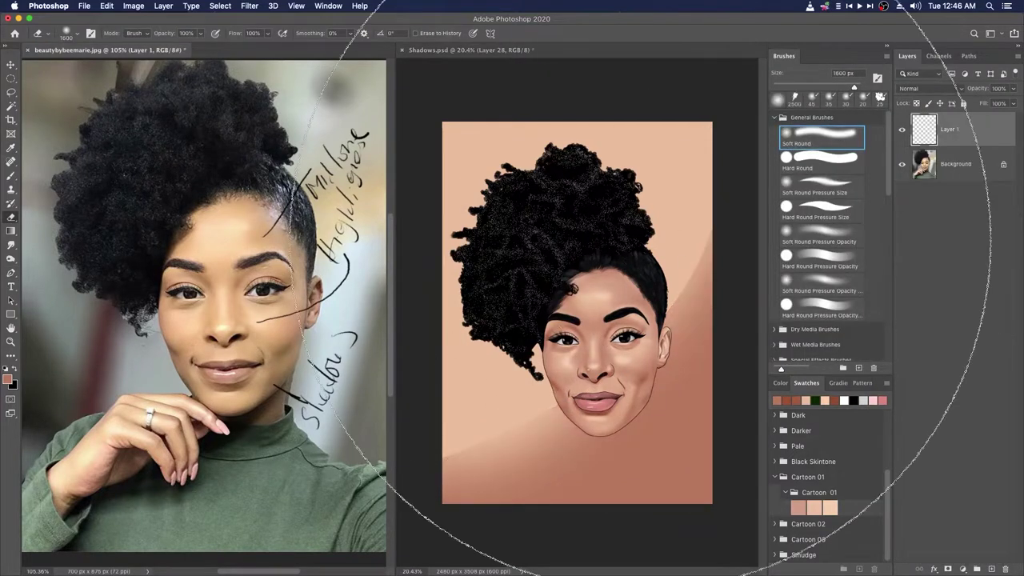
pyautogui.click(633, 91)
pyautogui.moveTo(670, 207)
pyautogui.mouseDown()
pyautogui.moveTo(499, 385)
pyautogui.moveTo(467, 366)
pyautogui.mouseUp()
# Step: Create a new layer below Layer 28 and draw a closed curved path around the canvas's lower right part
pyautogui.press('p')
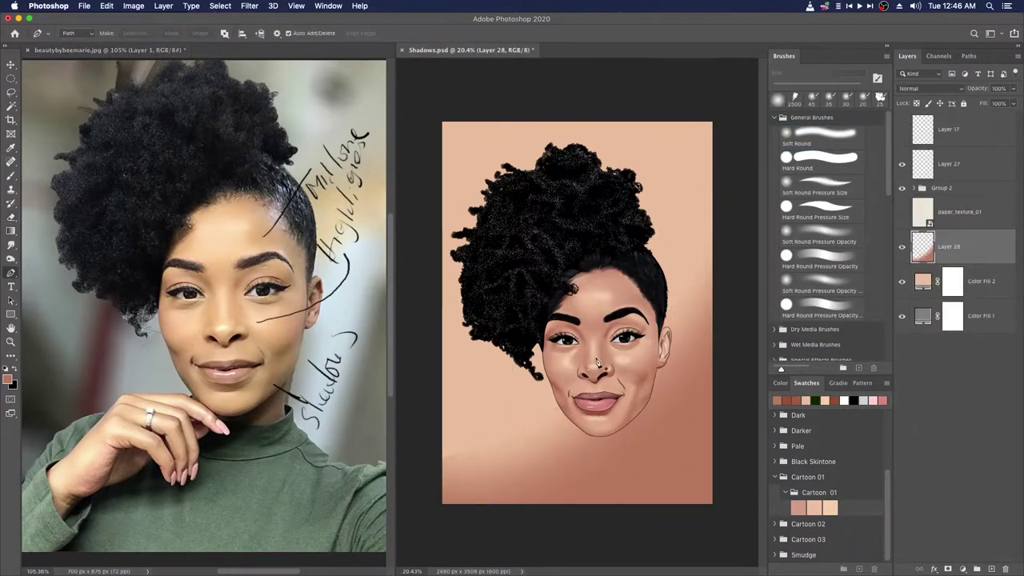
pyautogui.click(992, 286)
pyautogui.click(991, 569)
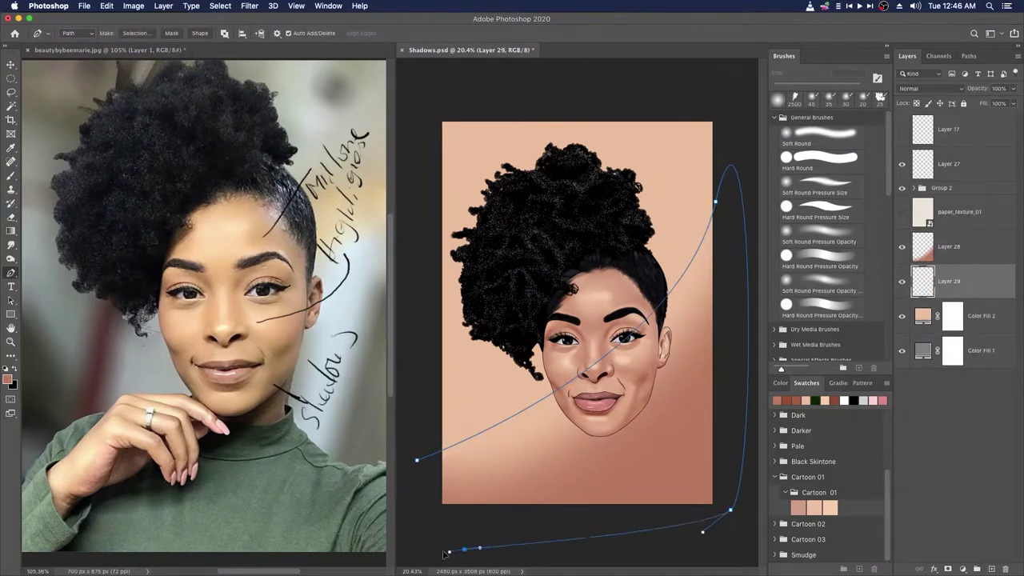
pyautogui.press('super+z')
# Step: Try filling the new path with the current terracotta colour, and undo the fill
pyautogui.rightClick(570, 439)
pyautogui.click(602, 494)
pyautogui.click(585, 236)
pyautogui.press('super+z')
# Step: Pick a darker reddish brown as the foreground colour, fill the path with it on Layer 29 and delete the path
pyautogui.click(8, 379)
pyautogui.click(677, 448)
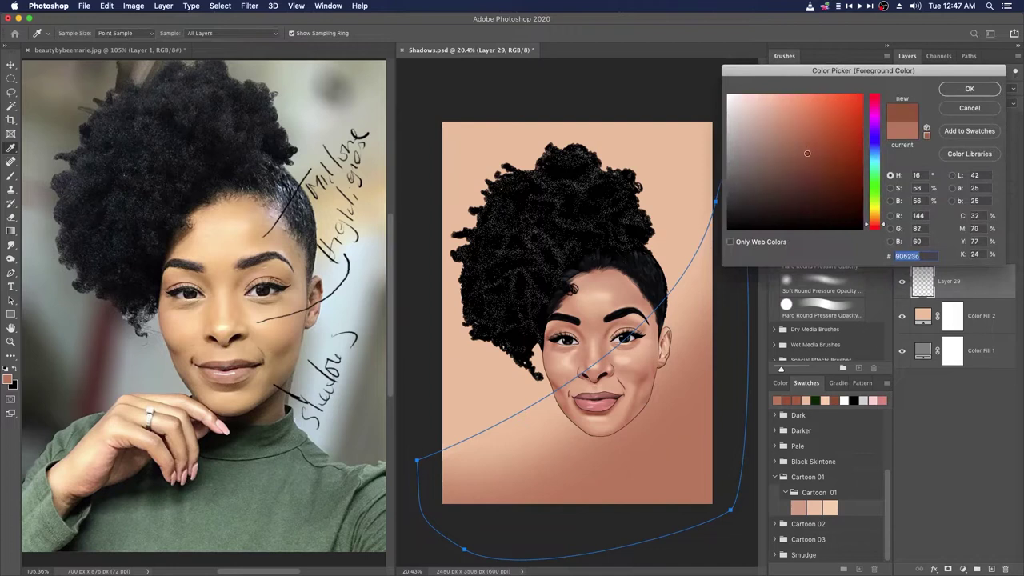
pyautogui.click(807, 156)
pyautogui.click(969, 89)
pyautogui.rightClick(566, 445)
pyautogui.click(600, 510)
pyautogui.click(582, 248)
pyautogui.rightClick(616, 376)
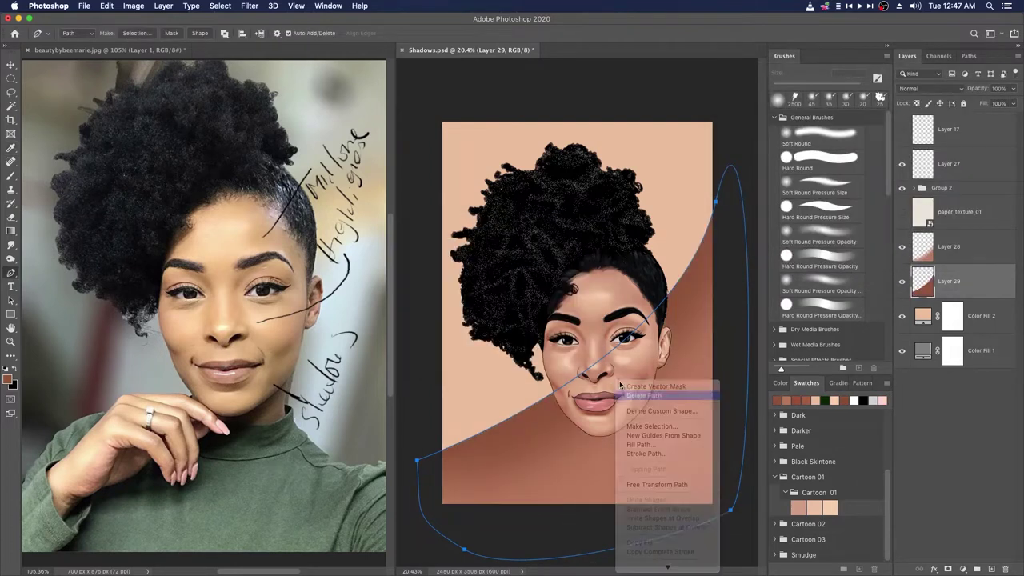
pyautogui.click(632, 396)
# Step: Soften the upper edge of Layer 29's brown shape with the Soft Round eraser, and hide Layers 28 and 29
pyautogui.press('e')
pyautogui.moveTo(421, 384); pyautogui.dragTo(692, 210)
pyautogui.moveTo(693, 224); pyautogui.dragTo(432, 424)
pyautogui.click(341, 430)
pyautogui.click(677, 217)
pyautogui.scroll(-3, 664, 365)
pyautogui.scroll(5, 665, 360)
pyautogui.scroll(-1, 656, 388)
pyautogui.moveTo(902, 250); pyautogui.dragTo(902, 281)
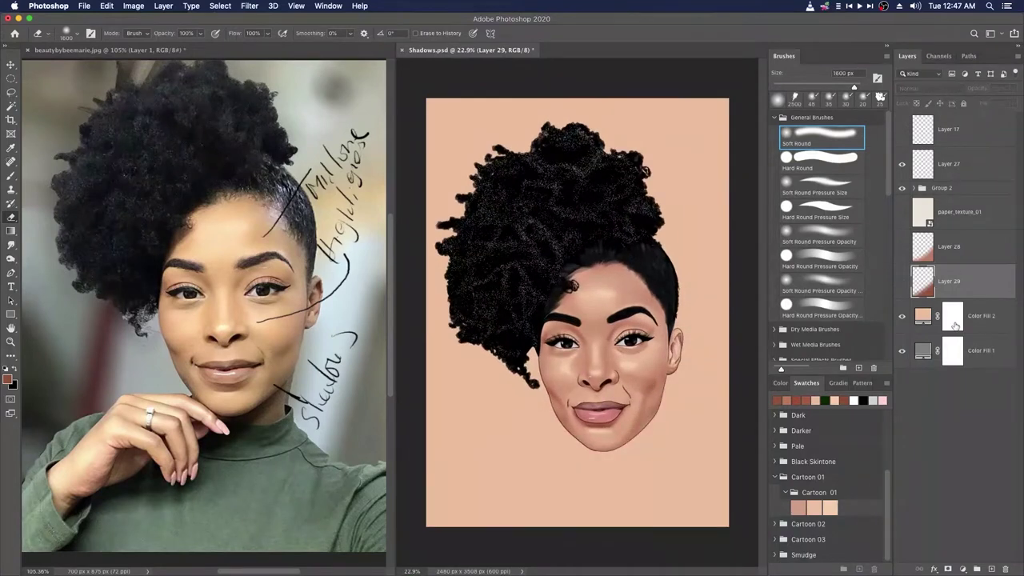
pyautogui.click(988, 319)
pyautogui.click(963, 569)
pyautogui.click(954, 375)
pyautogui.click(941, 128)
# Step: Add a solid colour fill layer in reddish brown above Color Fill 2
pyautogui.click(963, 569)
pyautogui.click(969, 365)
pyautogui.click(960, 89)
# Step: Draw an ellipse about 1434 by 2568 px behind the portrait and set its fill to black
pyautogui.rightClick(10, 316)
pyautogui.click(48, 336)
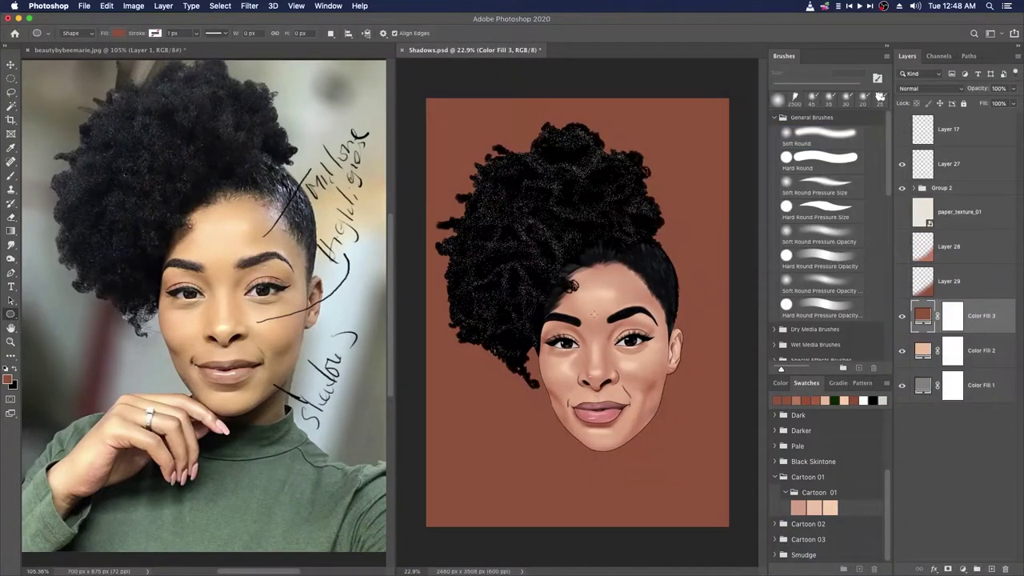
pyautogui.moveTo(629, 391); pyautogui.dragTo(708, 509)
pyautogui.press('v')
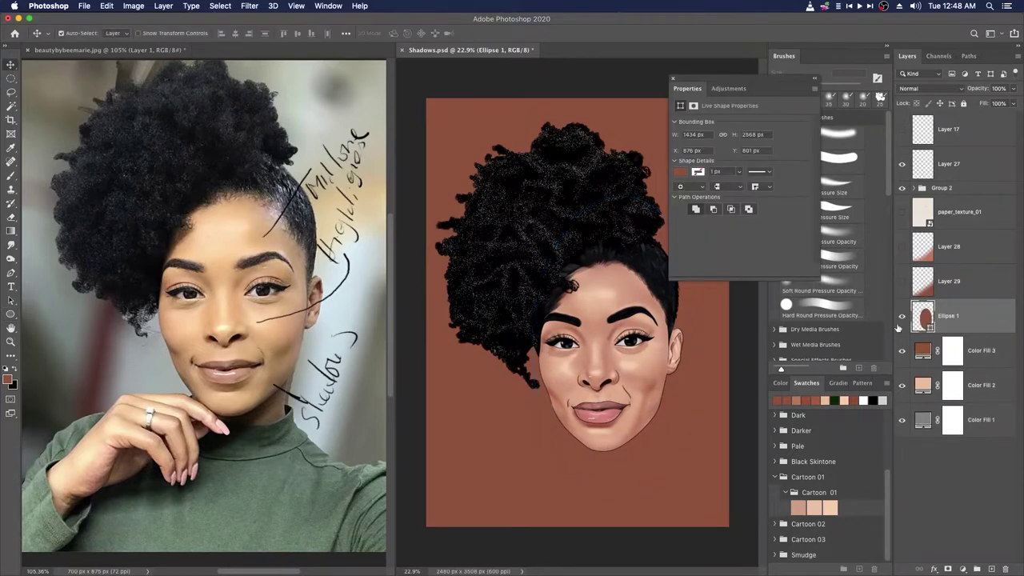
pyautogui.doubleClick(928, 324)
pyautogui.moveTo(837, 223); pyautogui.dragTo(856, 232)
pyautogui.click(969, 89)
# Step: Centre the black ellipse on the canvas and enlarge it until it frames the head
pyautogui.press('v')
pyautogui.moveTo(702, 370); pyautogui.dragTo(661, 330)
pyautogui.press('super+t')
pyautogui.moveTo(665, 155); pyautogui.dragTo(706, 127)
pyautogui.moveTo(686, 312); pyautogui.dragTo(701, 311)
pyautogui.press('Return')
# Step: Fill the ellipse's outline with black on the Color Fill 3 layer mask, hide Ellipse 1 and deselect
pyautogui.keyDown('super'); pyautogui.click(925, 318); pyautogui.keyUp('super')
pyautogui.click(953, 354)
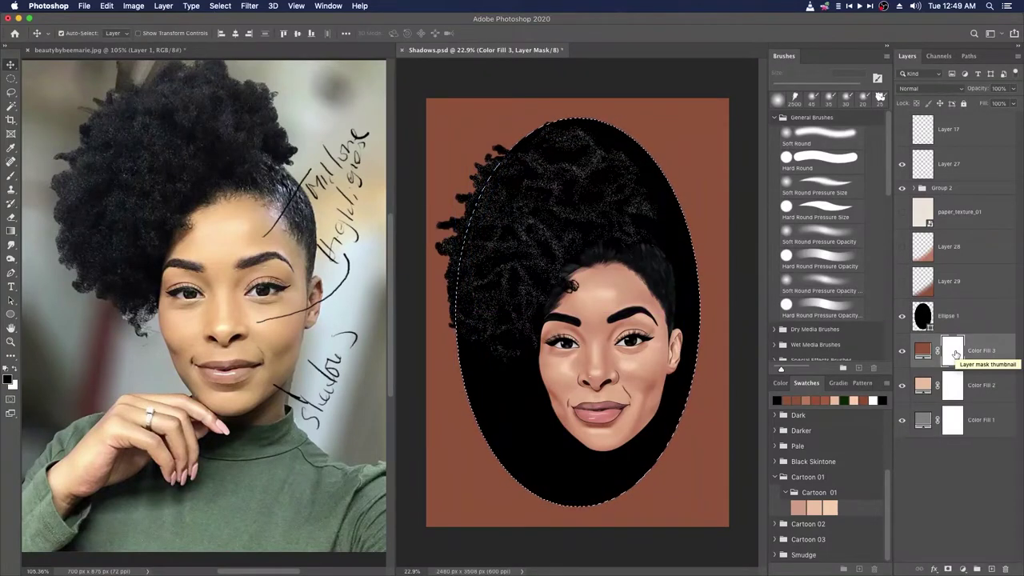
pyautogui.hotkey('alt', 'BackSpace')
pyautogui.click(903, 318)
pyautogui.press('super+d')
# Step: Feather the Color Fill 3 layer mask by about 181 px
pyautogui.doubleClick(953, 351)
pyautogui.click(485, 208)
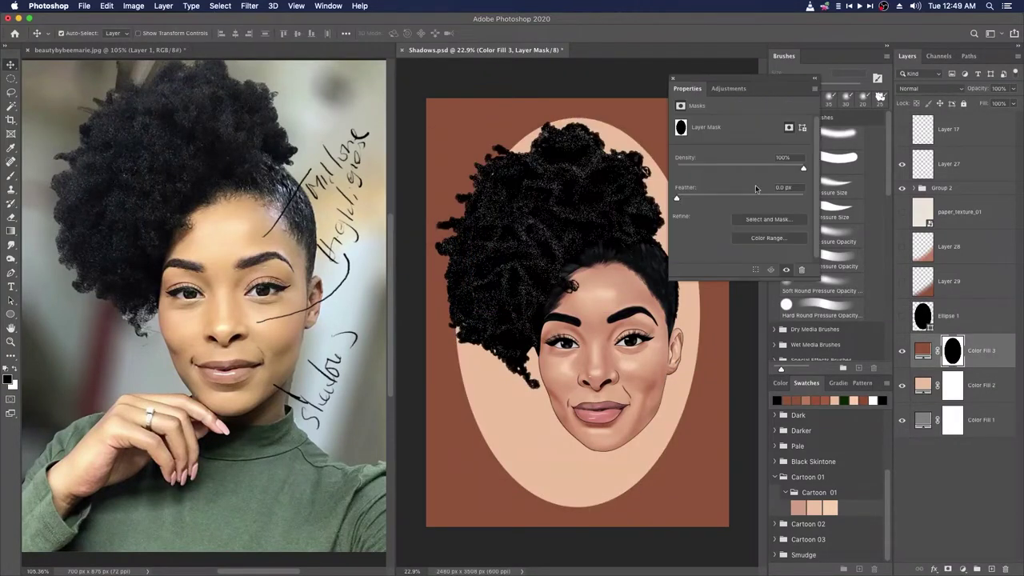
pyautogui.moveTo(698, 200); pyautogui.dragTo(775, 206)
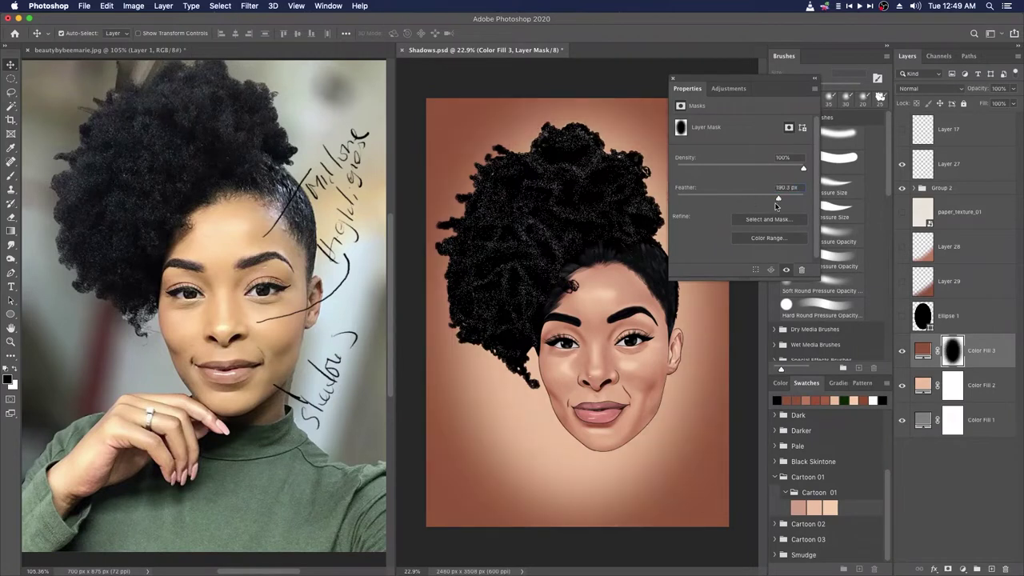
# Step: Move the white glints on Layer 27 to line up with the shifted nose and lips
pyautogui.scroll(5, 613, 410)
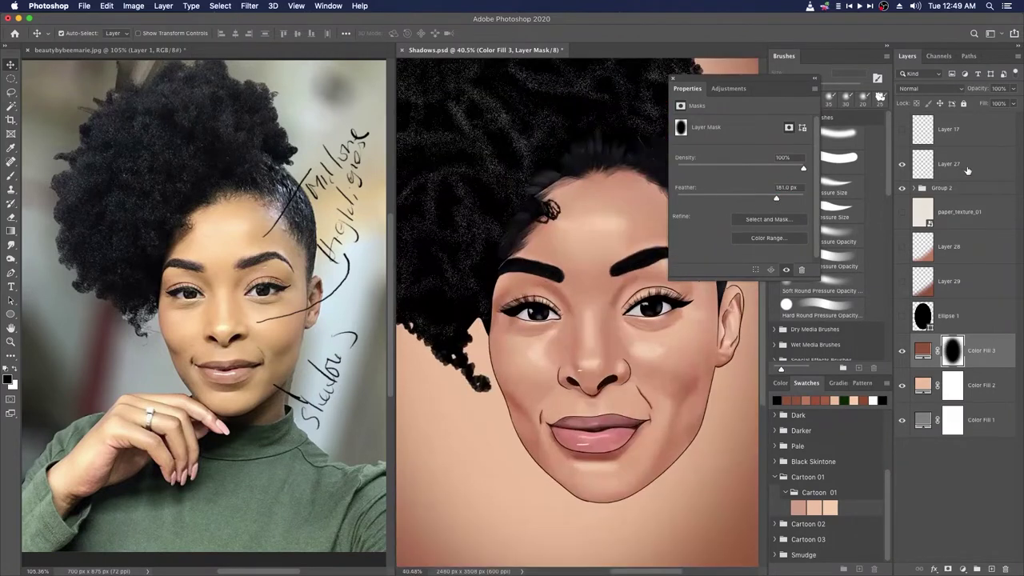
pyautogui.click(967, 168)
pyautogui.press('super+t')
pyautogui.scroll(5, 601, 428)
pyautogui.moveTo(573, 369); pyautogui.dragTo(615, 340)
pyautogui.press('Return')
pyautogui.hotkey('ctrl', '0')
pyautogui.click(673, 80)
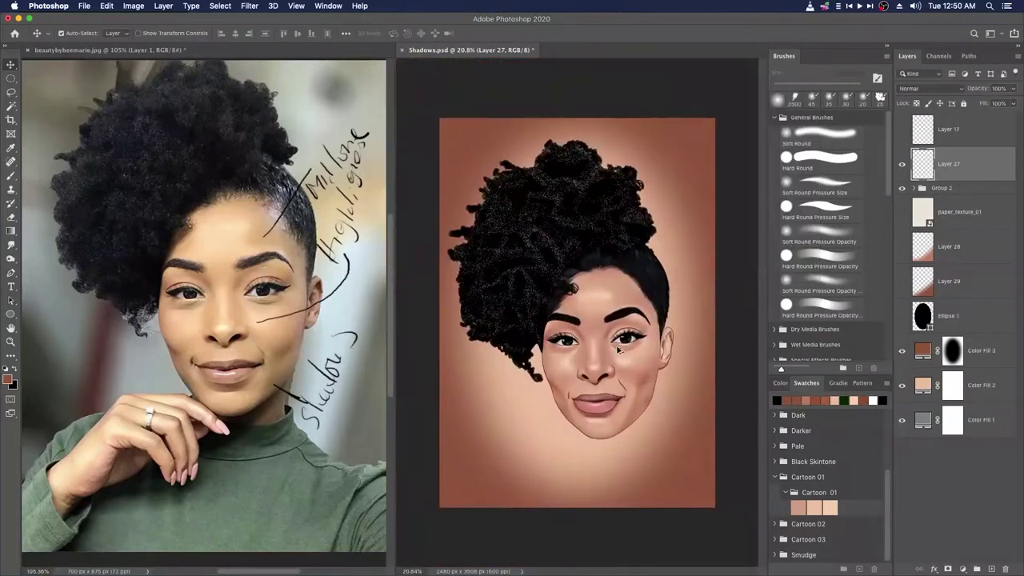
pyautogui.scroll(2, 623, 352)
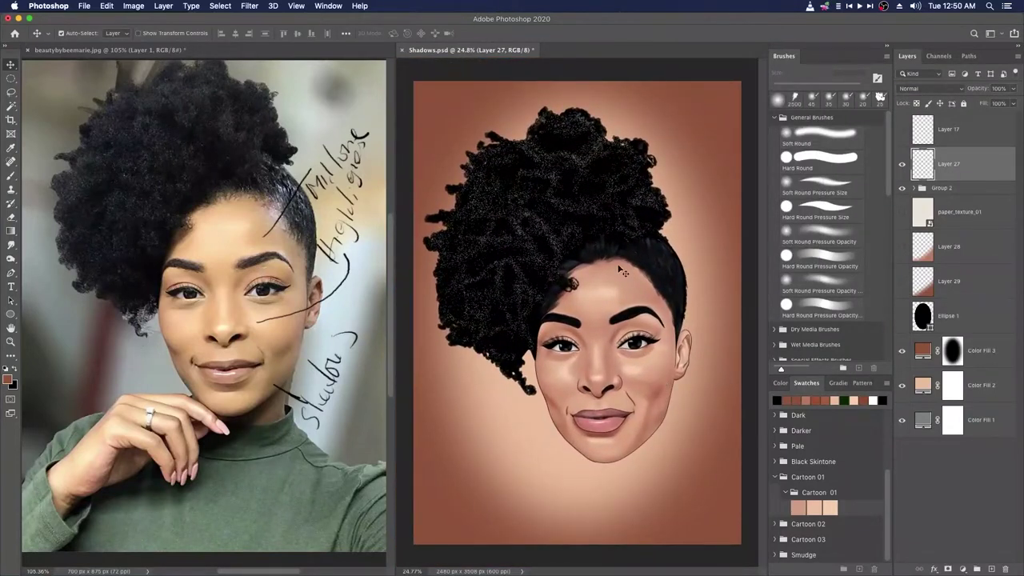
# Step: Darken the hair speckles on Layer 16 by setting their Color Overlay colour to dark grey #3c3d3d
pyautogui.click(542, 264)
pyautogui.click(978, 450)
pyautogui.click(978, 451)
pyautogui.doubleClick(989, 452)
pyautogui.click(804, 362)
pyautogui.moveTo(733, 178); pyautogui.dragTo(728, 198)
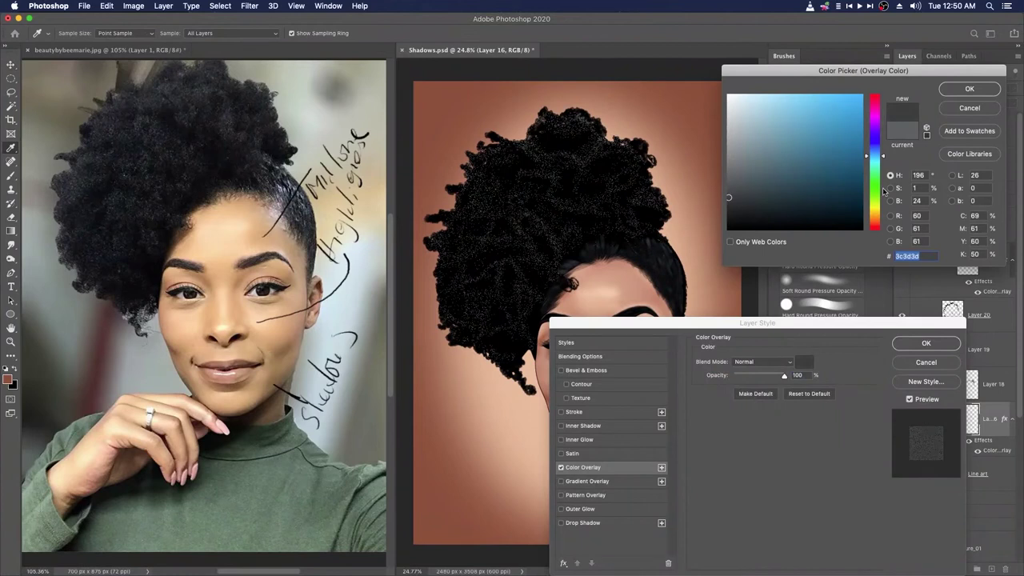
pyautogui.press('Return')
pyautogui.press('Return')
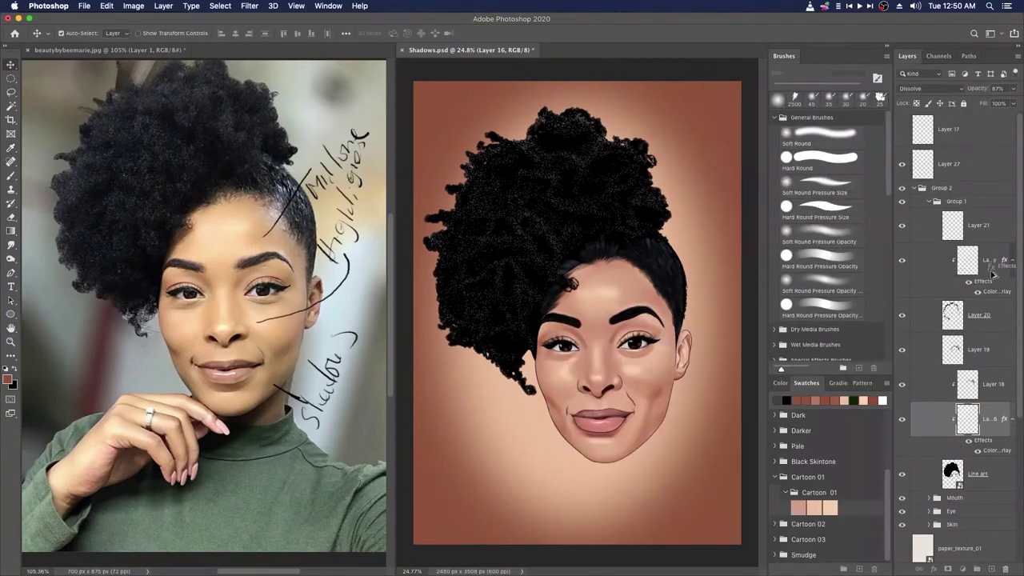